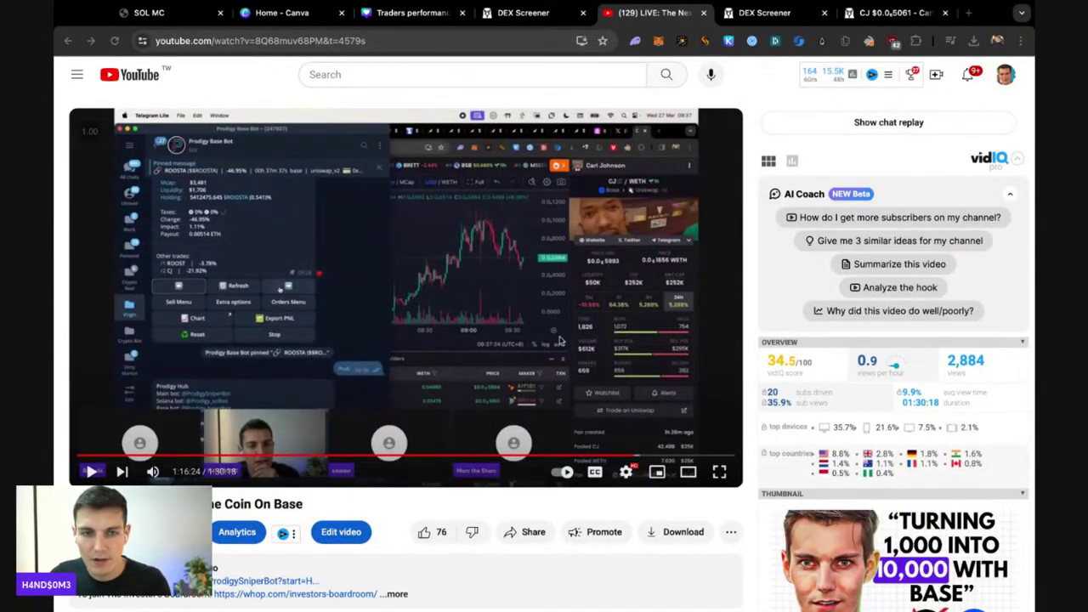
- Scrub the livestream replay back from about 1:16 to the 50:51 token list
scroll(307, 382, down, 2)
scroll(187, 353, down, 1)
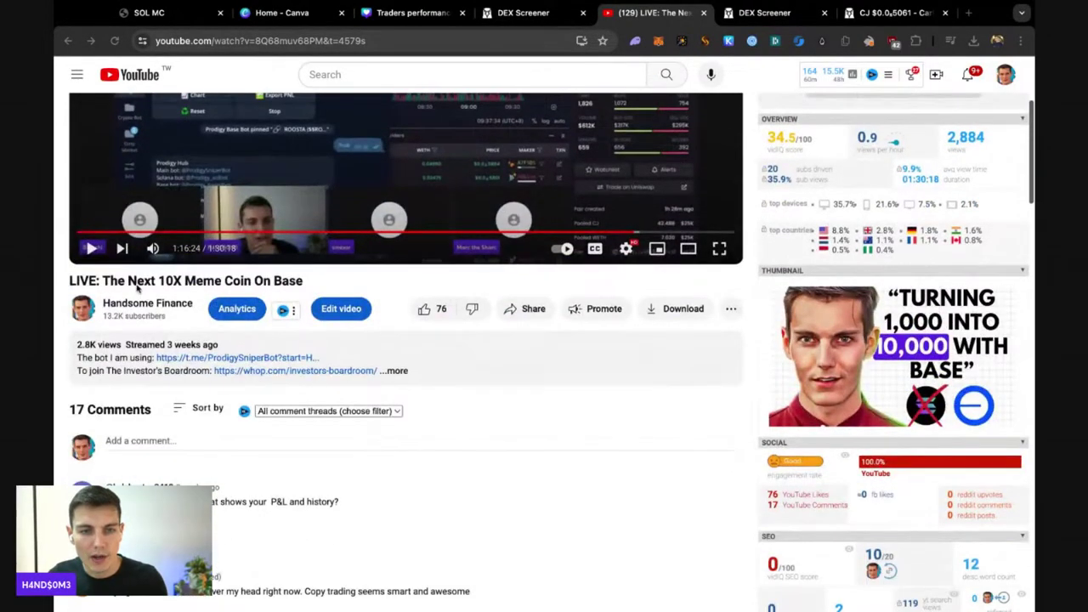
scroll(242, 285, up, 1)
scroll(242, 286, up, 2)
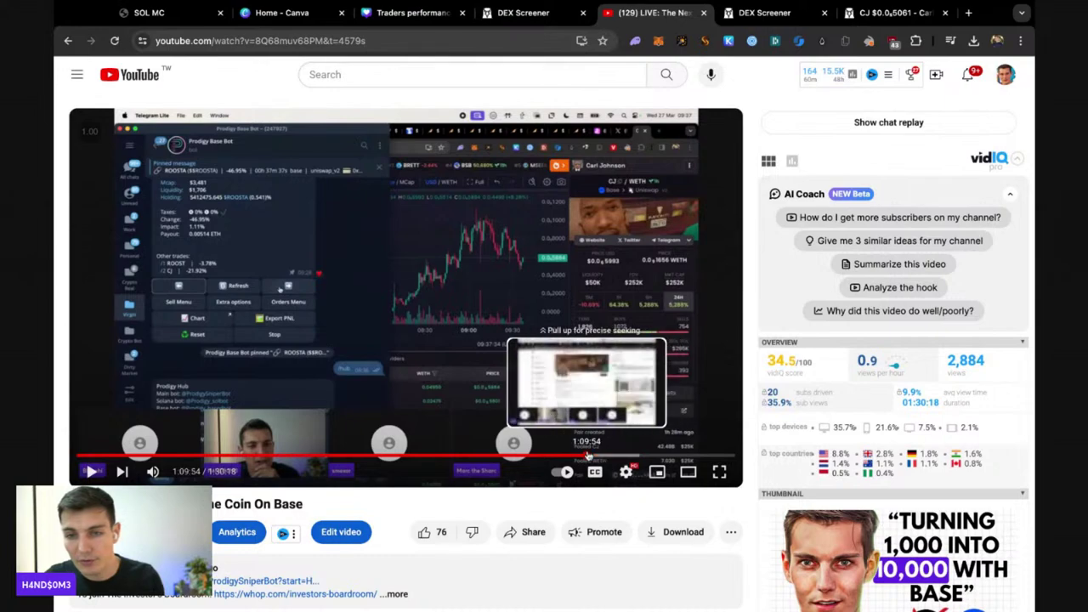
click(585, 457)
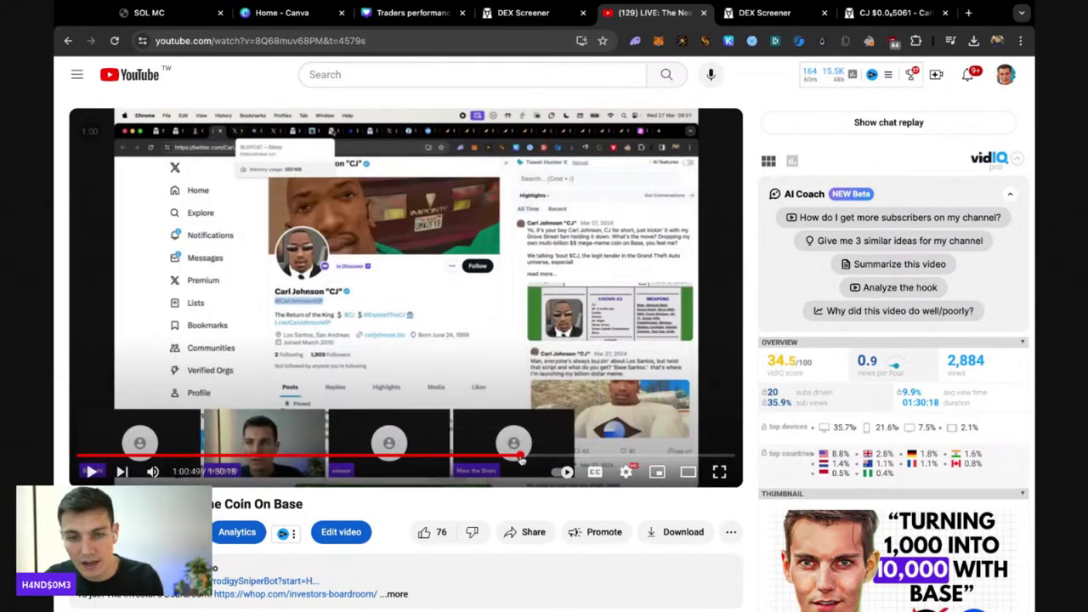
click(520, 457)
click(447, 455)
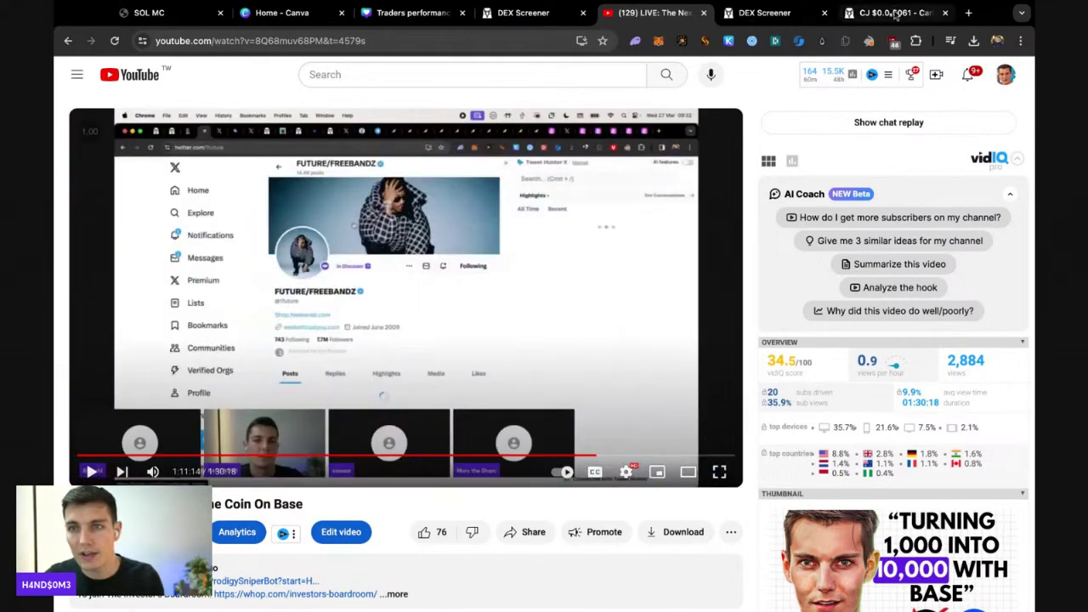
- Chart CJ/WETH market cap on 1h candles, zoomed out to the late-March peak near $20M
click(896, 13)
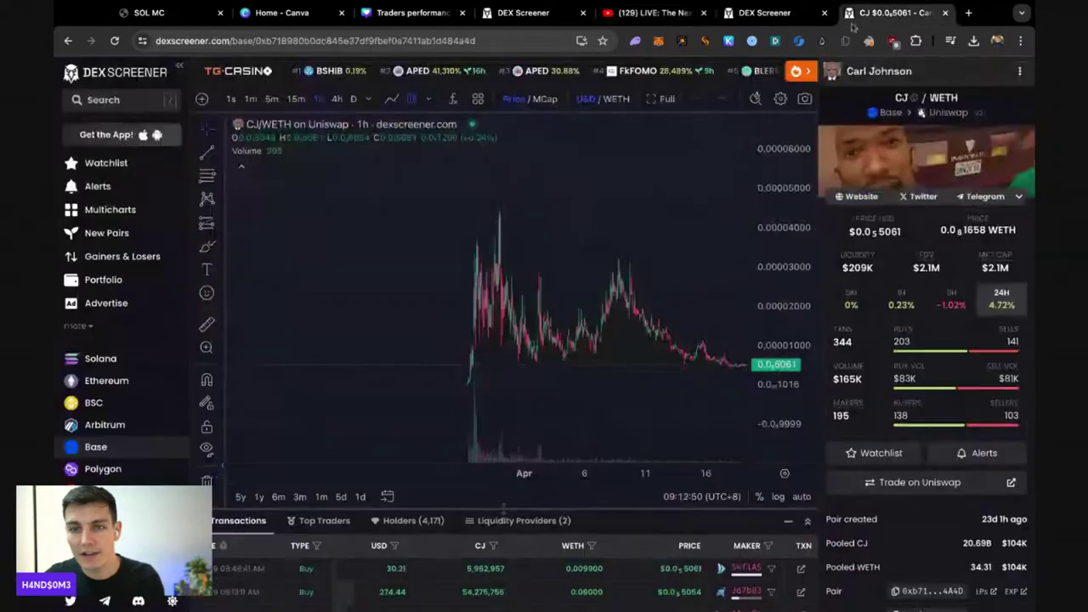
click(544, 98)
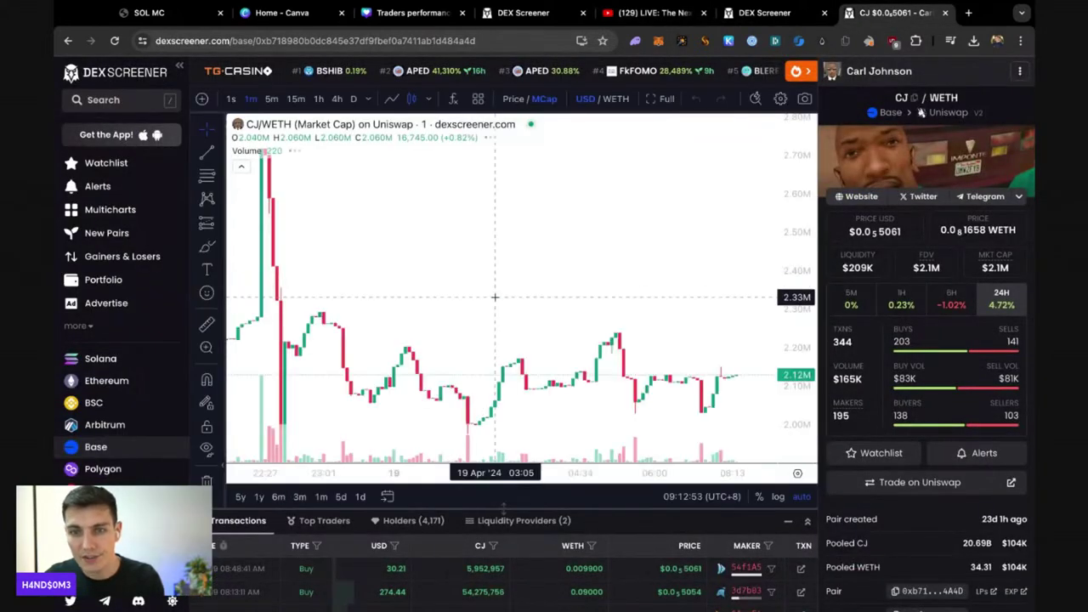
click(318, 99)
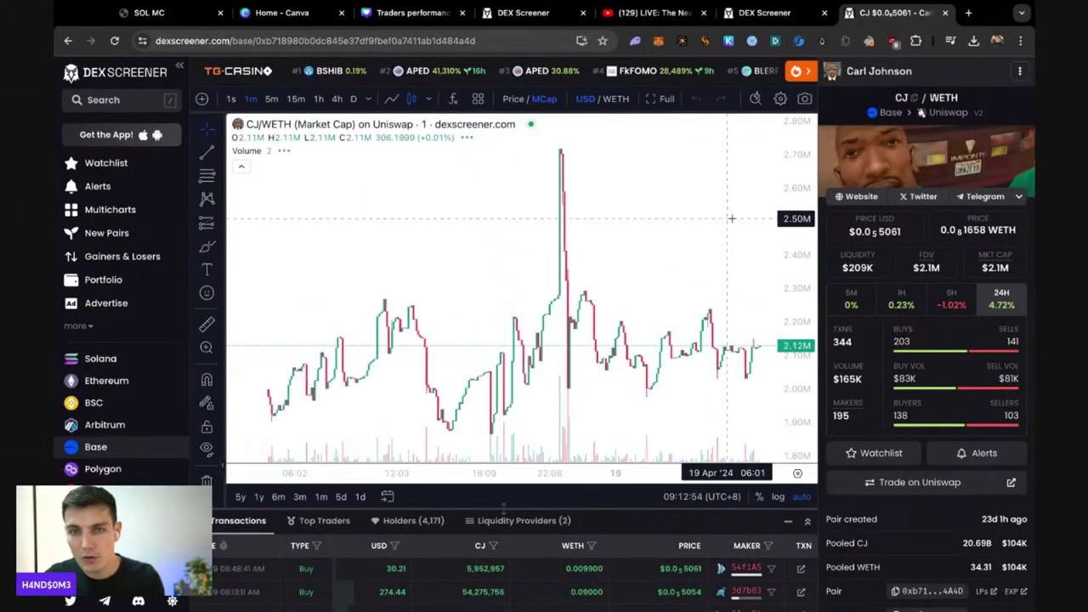
scroll(741, 218, up, 2)
scroll(653, 294, up, 2)
scroll(482, 250, up, 3)
scroll(483, 250, down, 3)
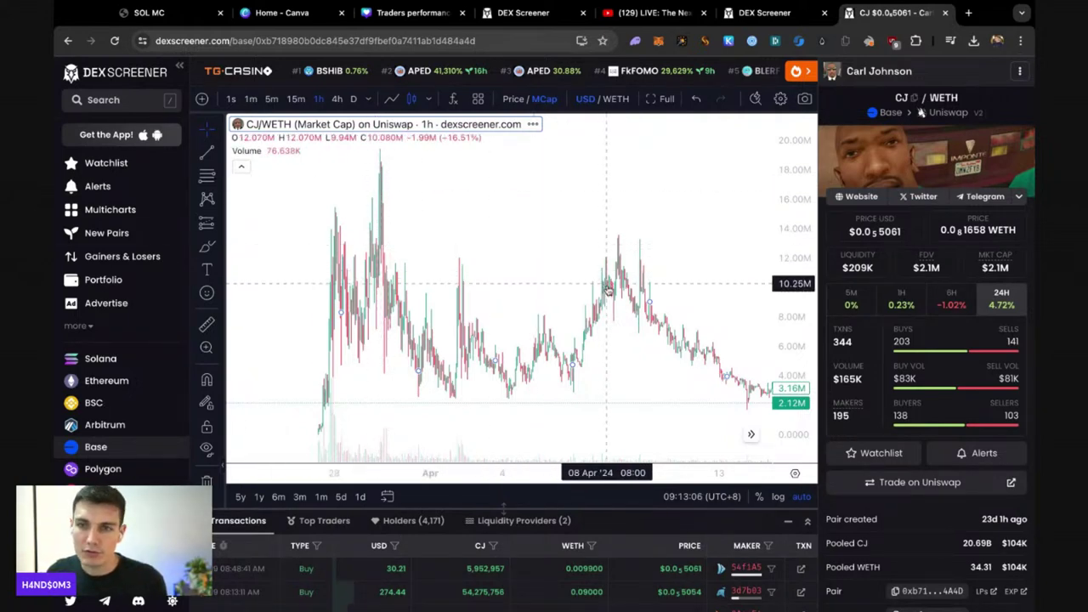
- Pan the CJ hourly market-cap chart back to cover launch through about April 10
drag(510, 268, 625, 289)
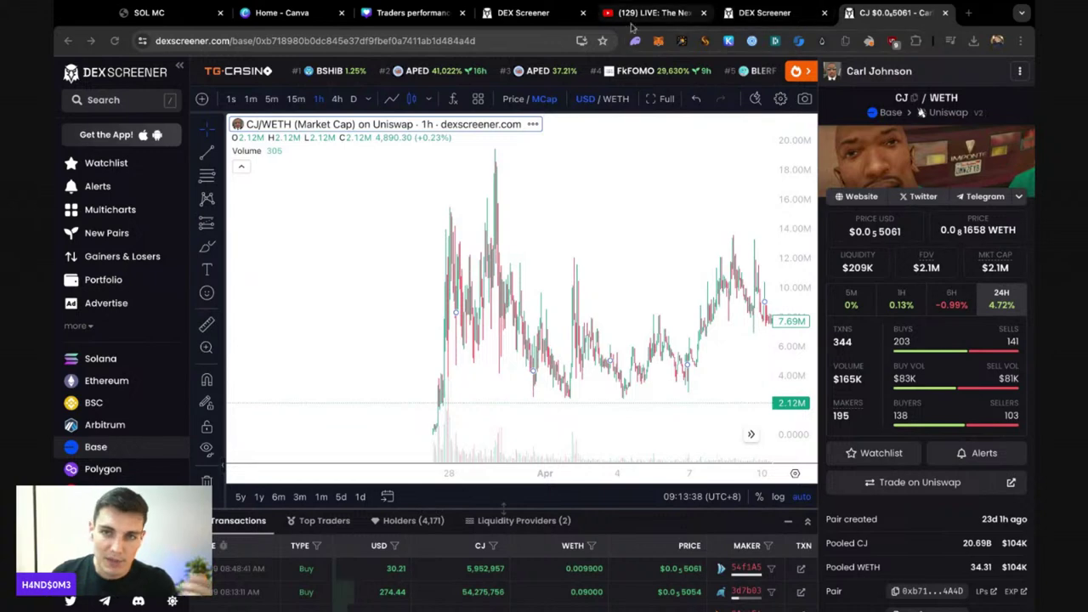
- Show the Trending 6H token list, led by SETOSI/SOL
click(523, 13)
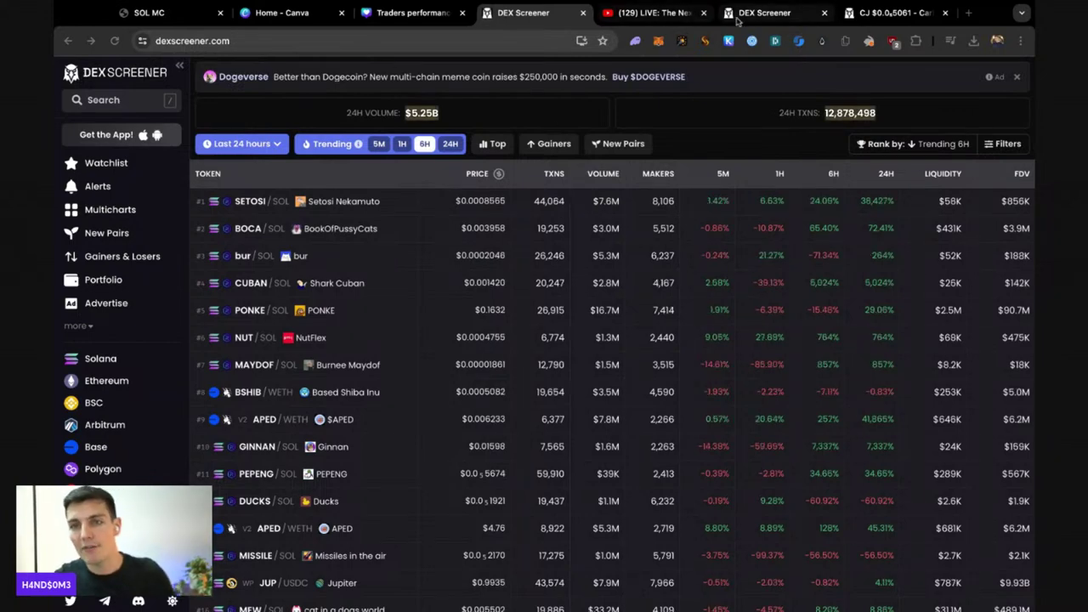
- Show Base pairs ranked by 24-hour volume and open the Customize Filters dialog
click(775, 18)
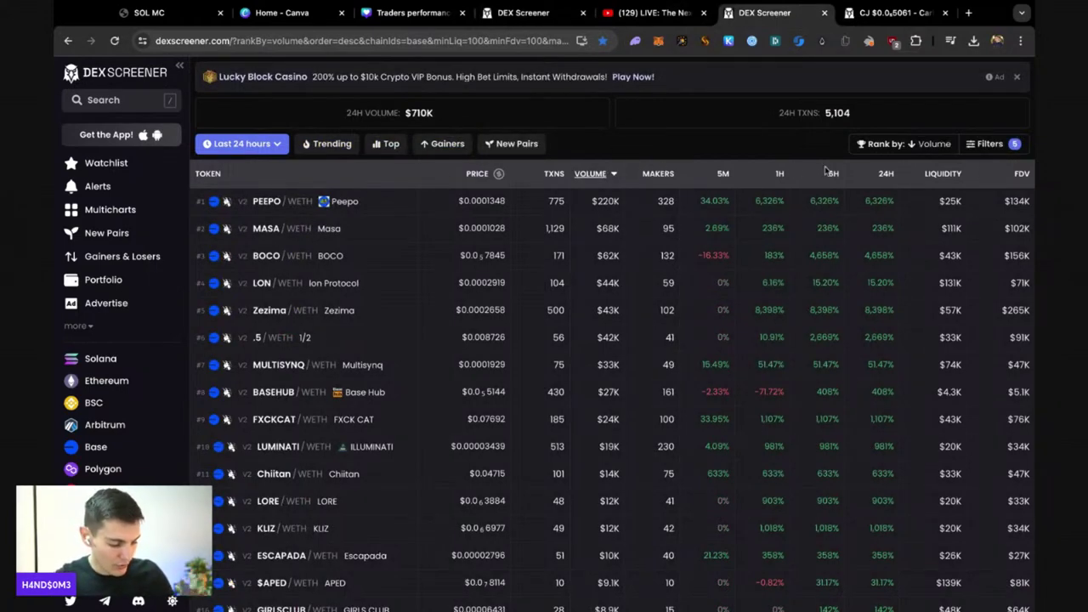
click(987, 146)
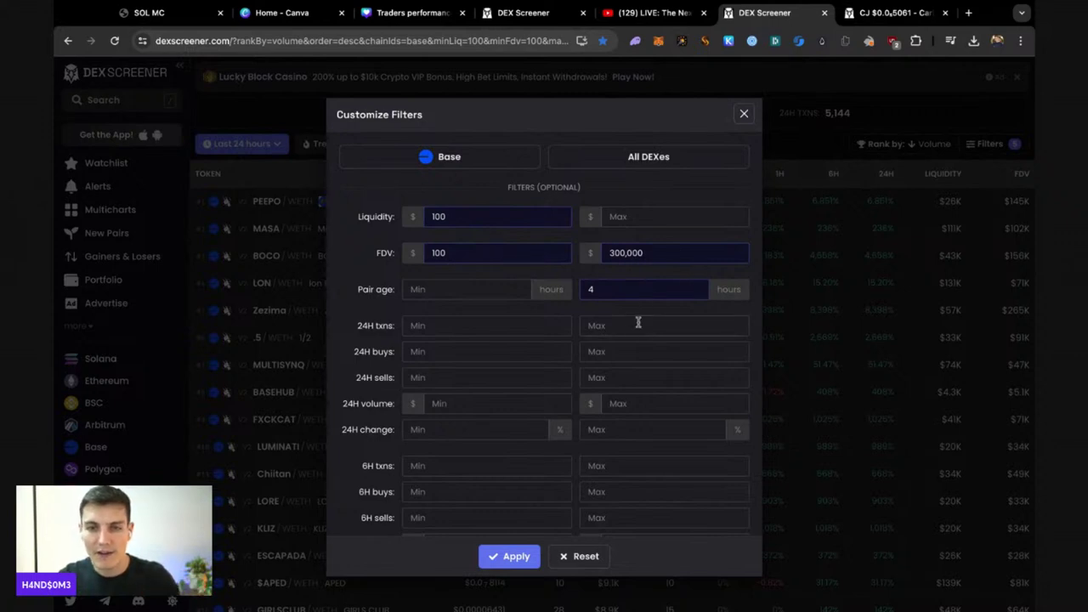
- Confirm the 300,000 FDV maximum and apply the Base pair filters
click(616, 255)
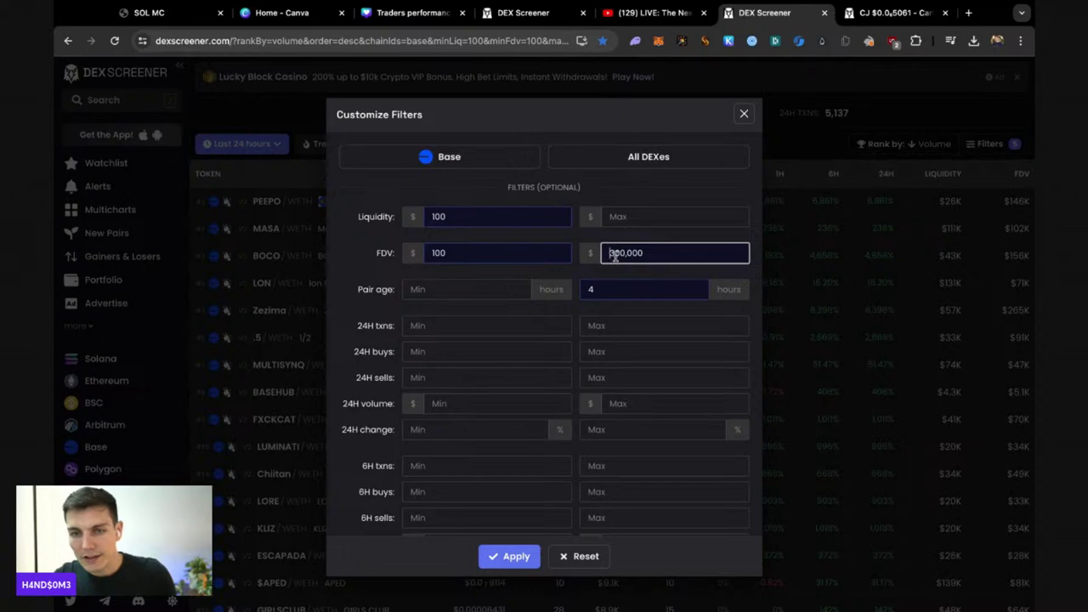
click(527, 556)
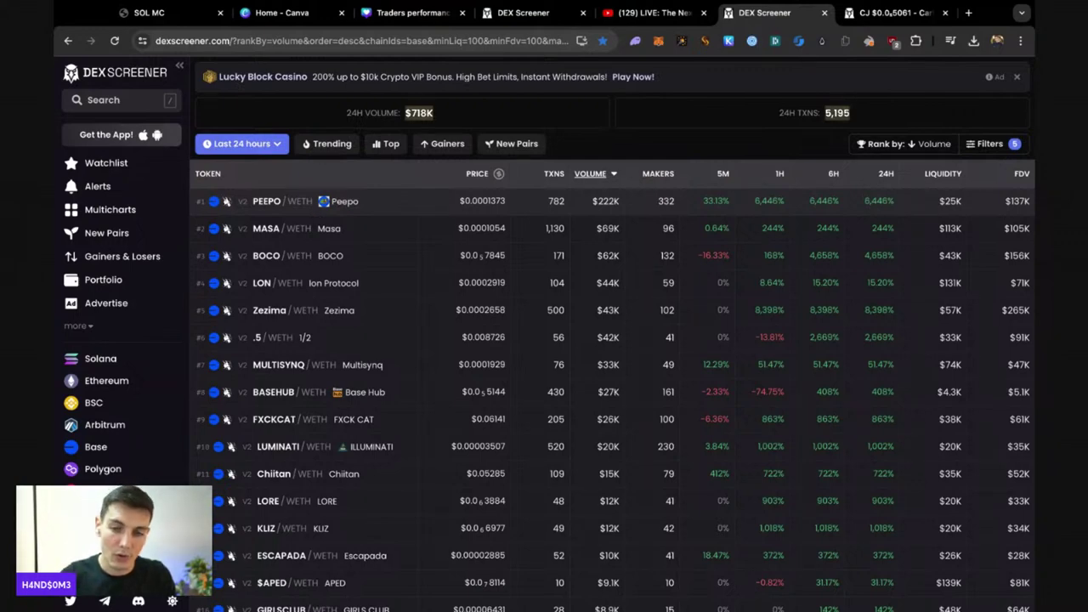
- Open PEEPO, LUMINATI and BUPPY in background tabs while reviewing the whole filtered list
middle_click(338, 204)
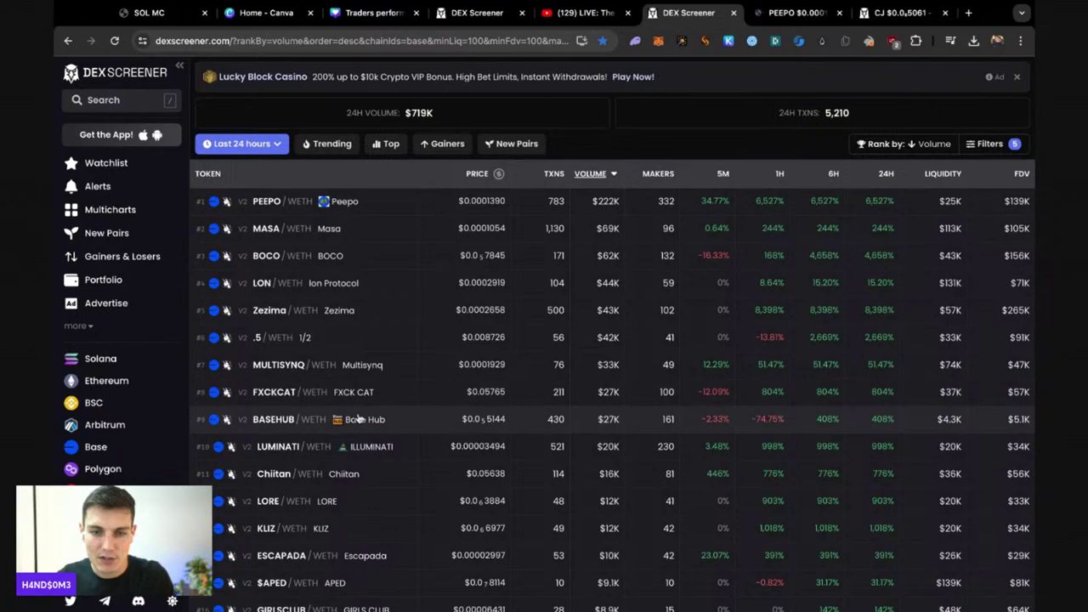
middle_click(363, 447)
scroll(363, 447, down, 3)
scroll(363, 446, down, 3)
scroll(363, 447, down, 3)
middle_click(360, 408)
scroll(359, 412, down, 3)
scroll(360, 417, down, 2)
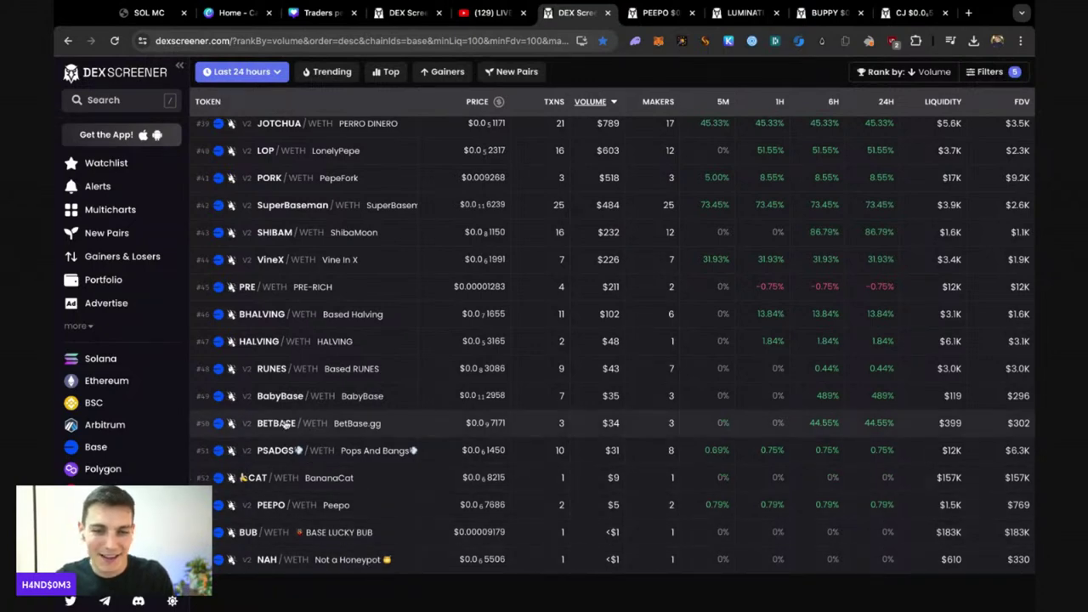
scroll(338, 419, up, 3)
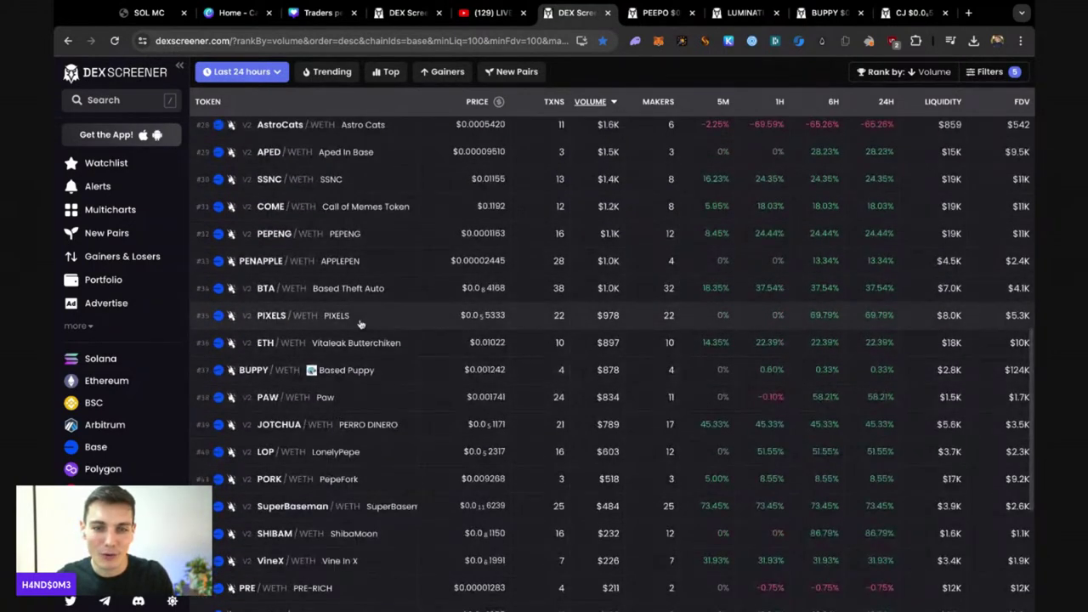
scroll(352, 408, up, 3)
scroll(355, 393, up, 3)
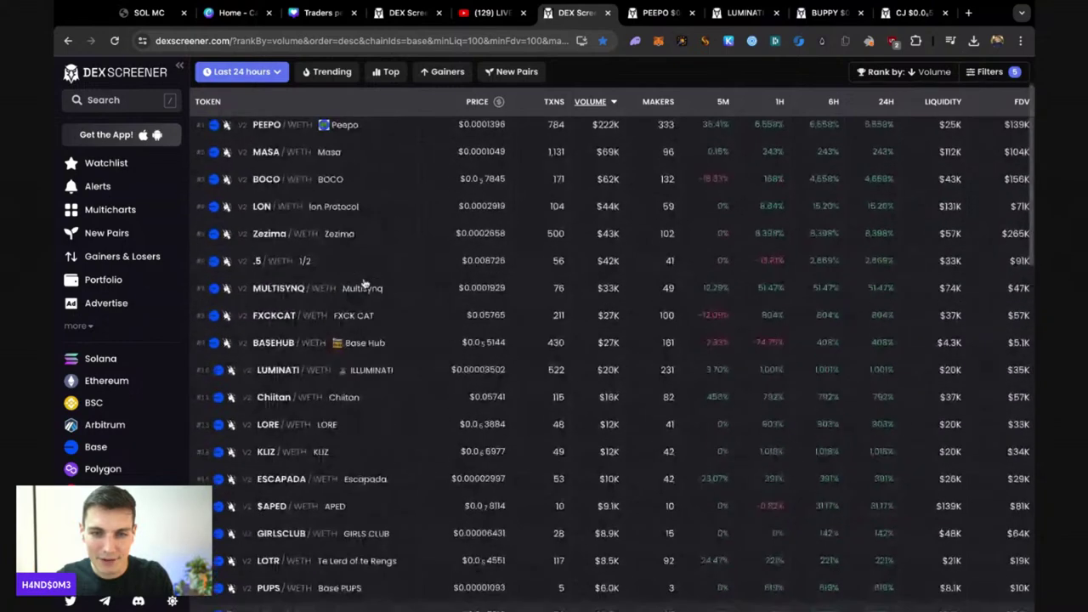
scroll(340, 260, up, 1)
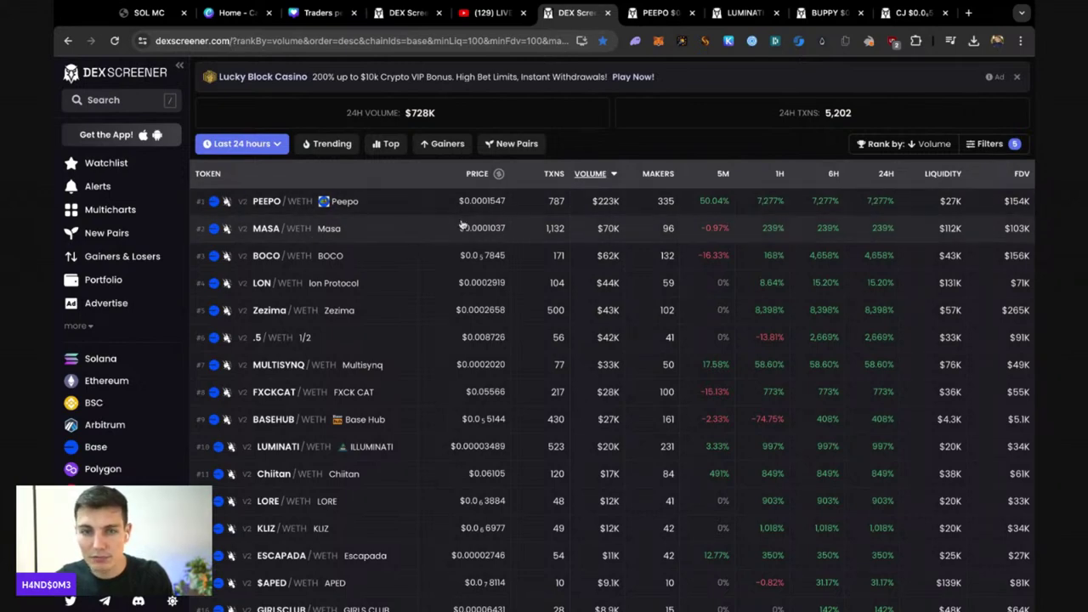
- On the PEEPO/WETH page, enlarge the trades list and open PEEPO's website
click(661, 13)
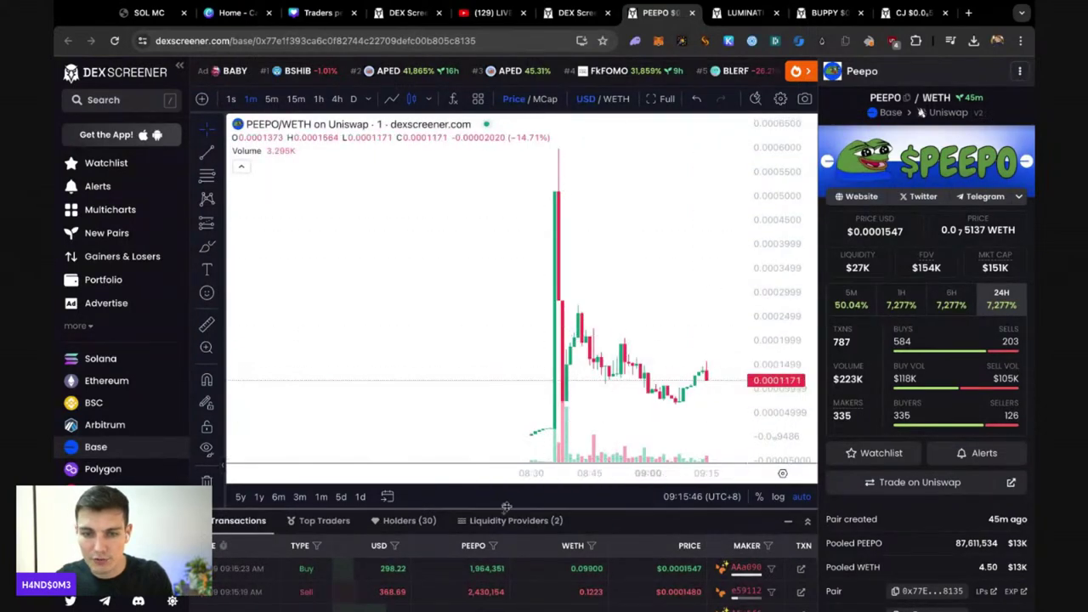
drag(504, 508, 505, 393)
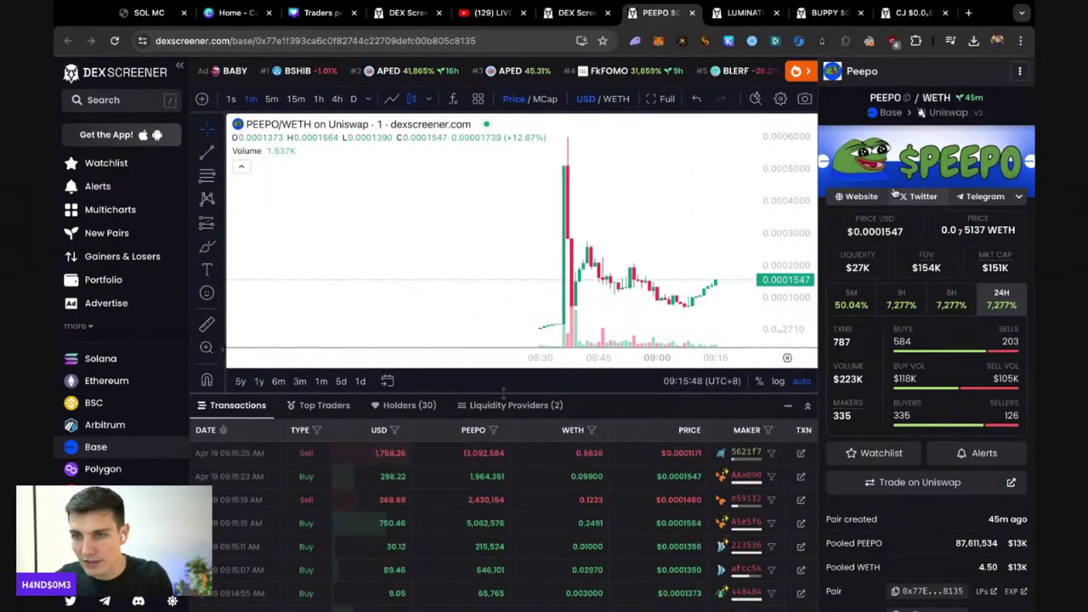
click(857, 199)
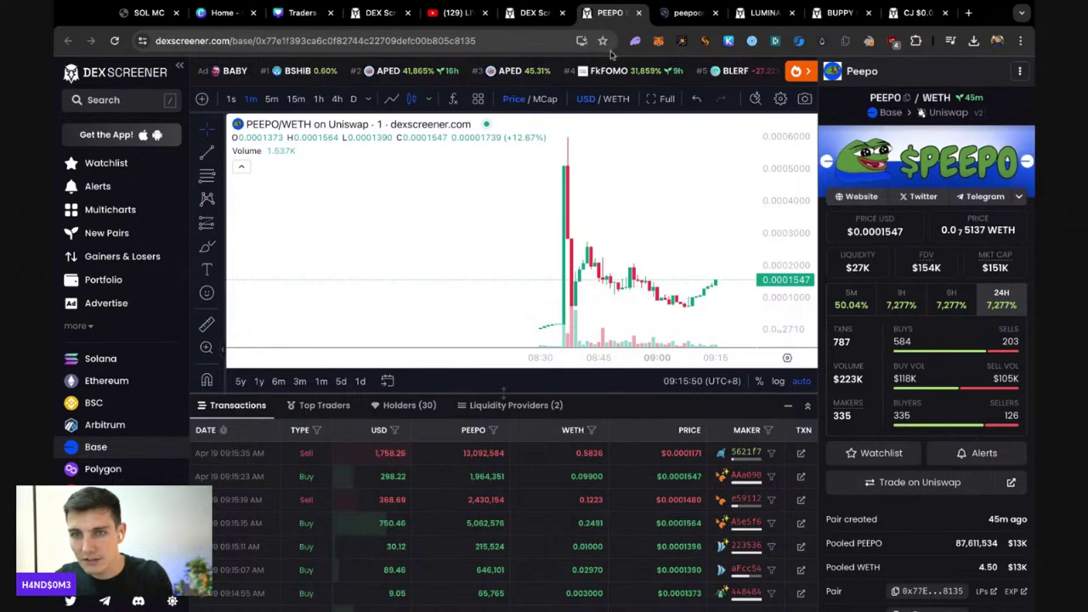
- Skim peeponbase.vip from its intro down to the community links in the footer
click(659, 15)
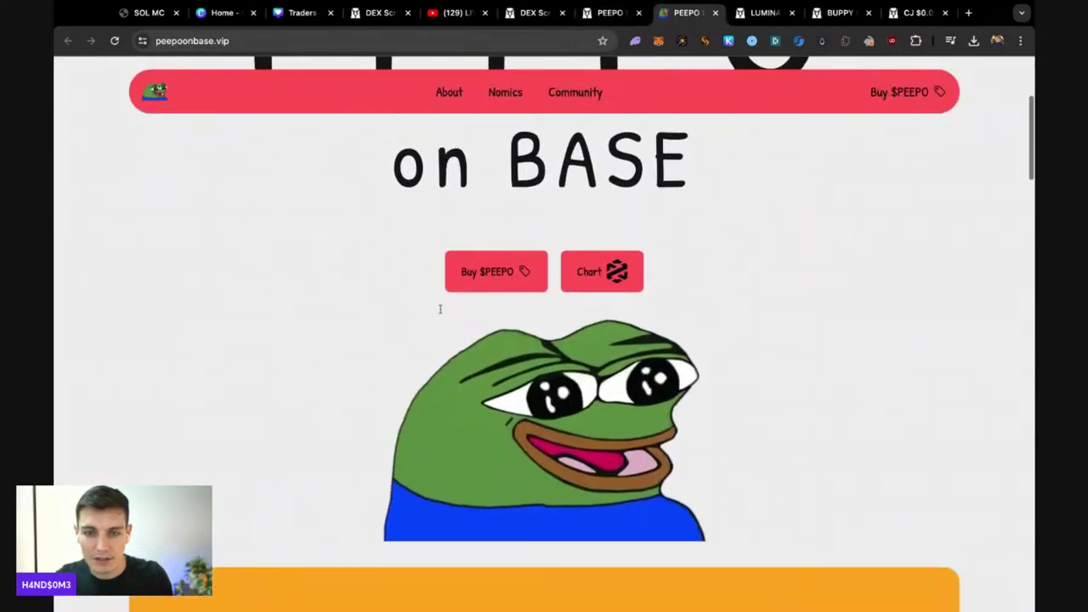
scroll(440, 310, down, 5)
scroll(440, 310, down, 2)
scroll(441, 310, down, 2)
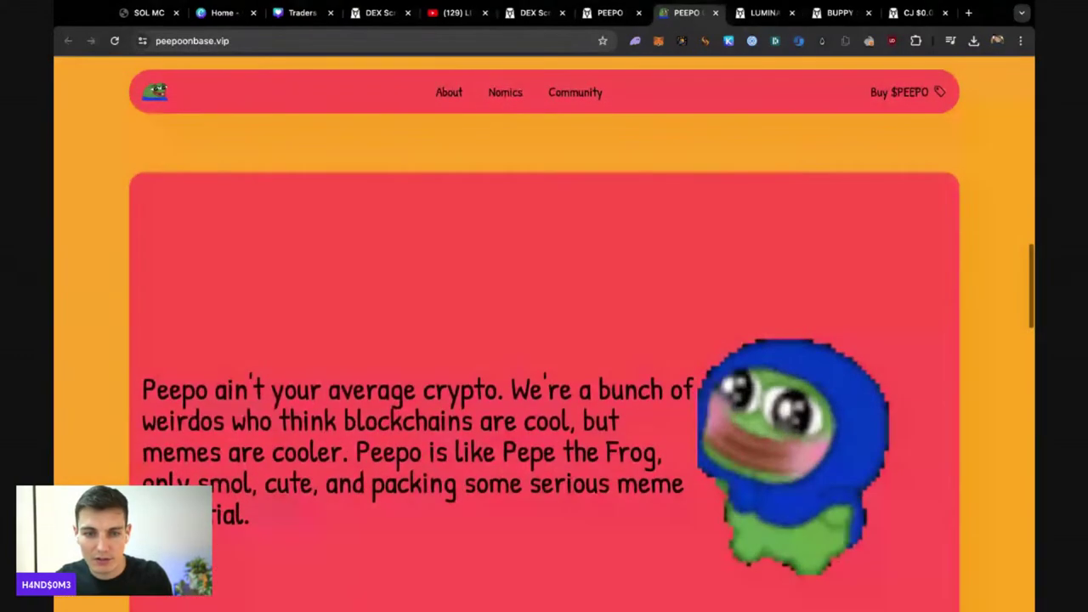
scroll(545, 340, down, 1)
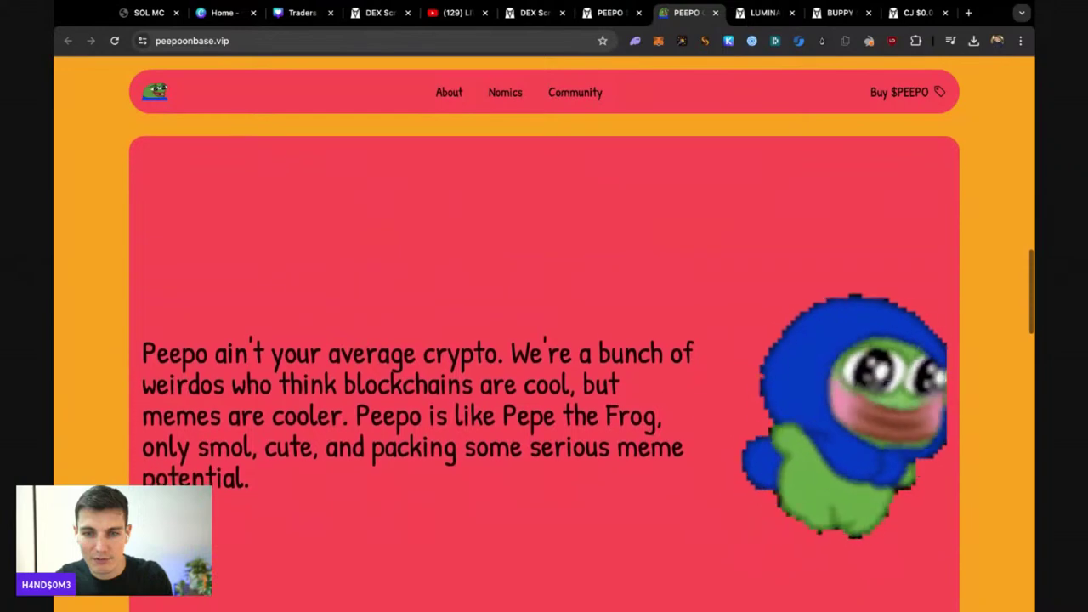
scroll(452, 380, down, 1)
scroll(452, 380, down, 1)
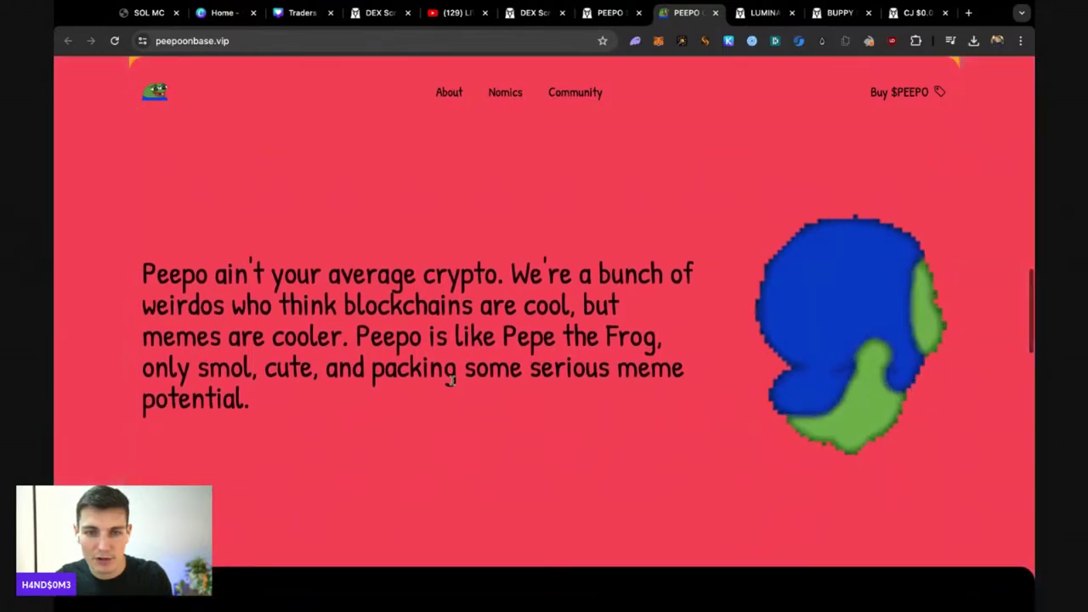
scroll(451, 380, down, 2)
scroll(450, 383, up, 3)
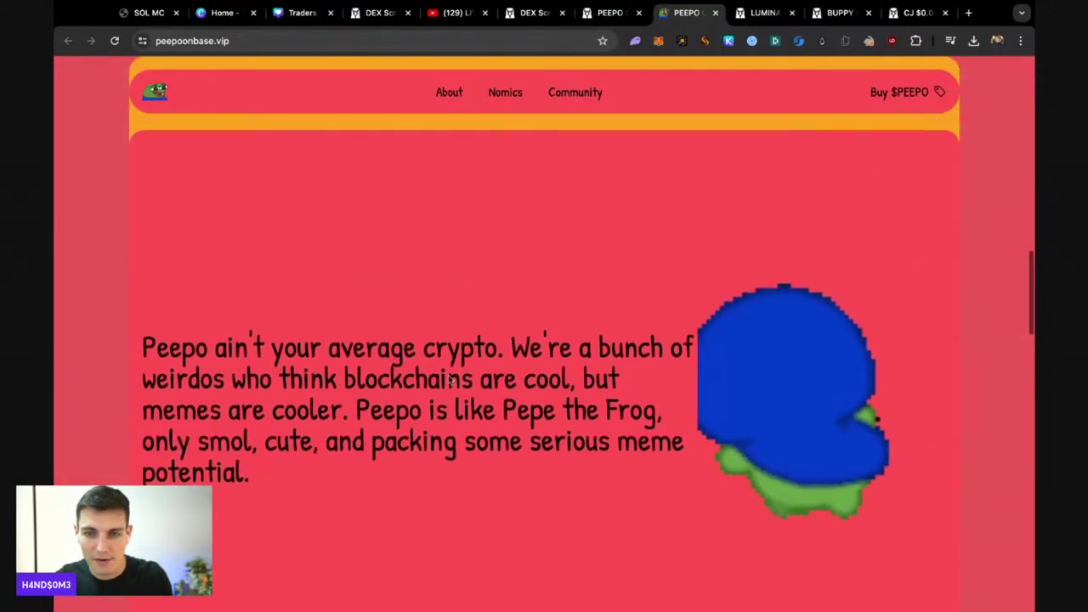
scroll(449, 378, down, 1)
scroll(447, 374, down, 1)
scroll(442, 371, down, 1)
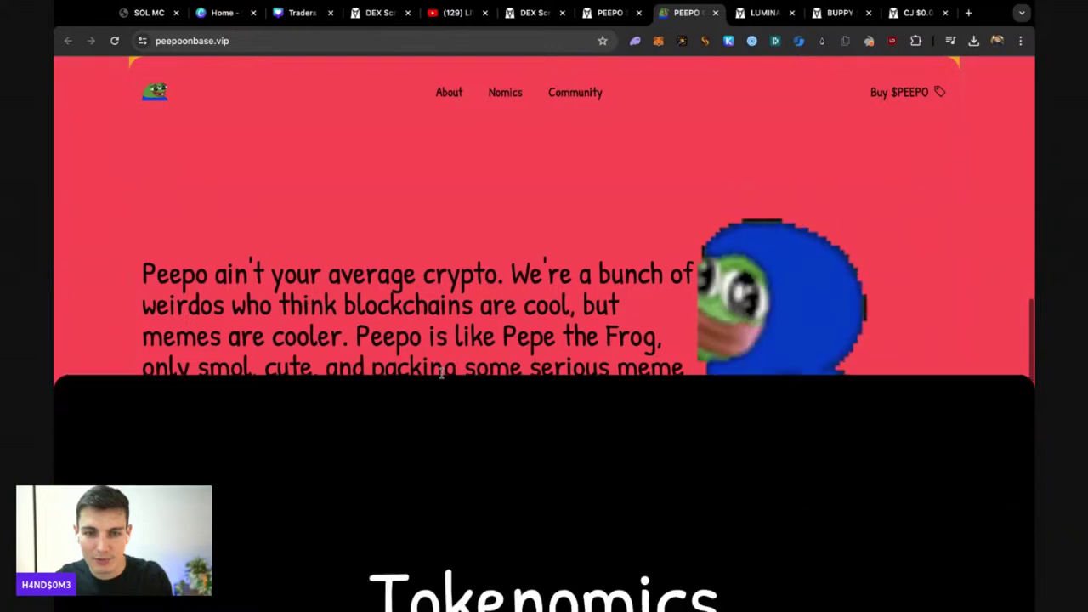
scroll(442, 374, down, 3)
scroll(440, 375, down, 5)
scroll(439, 375, down, 1)
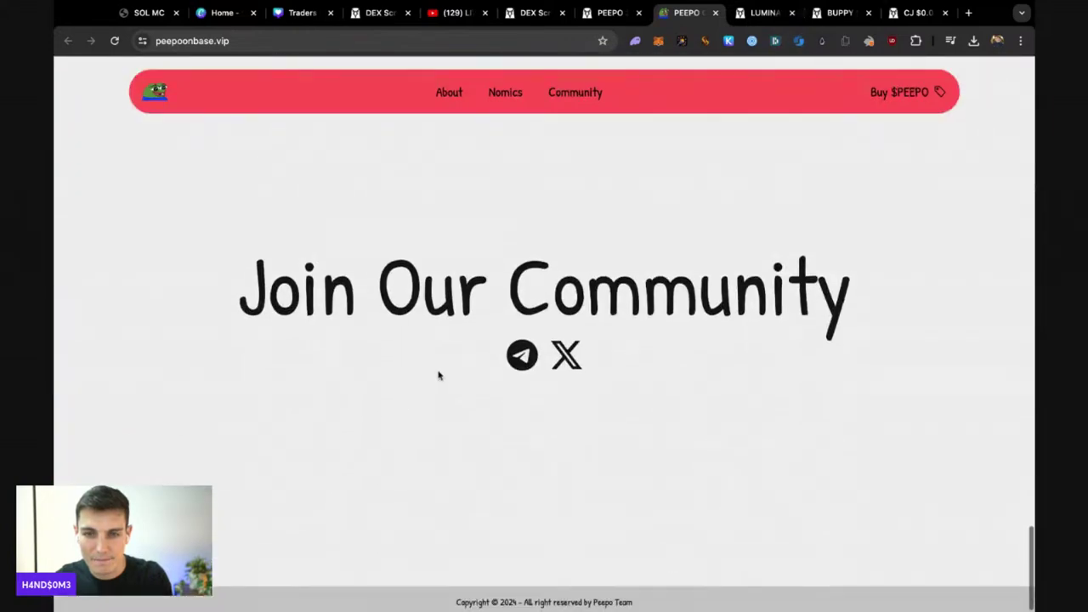
- Restore the larger PEEPO/WETH chart showing price up to $0.0001315 and $128K market cap
click(605, 14)
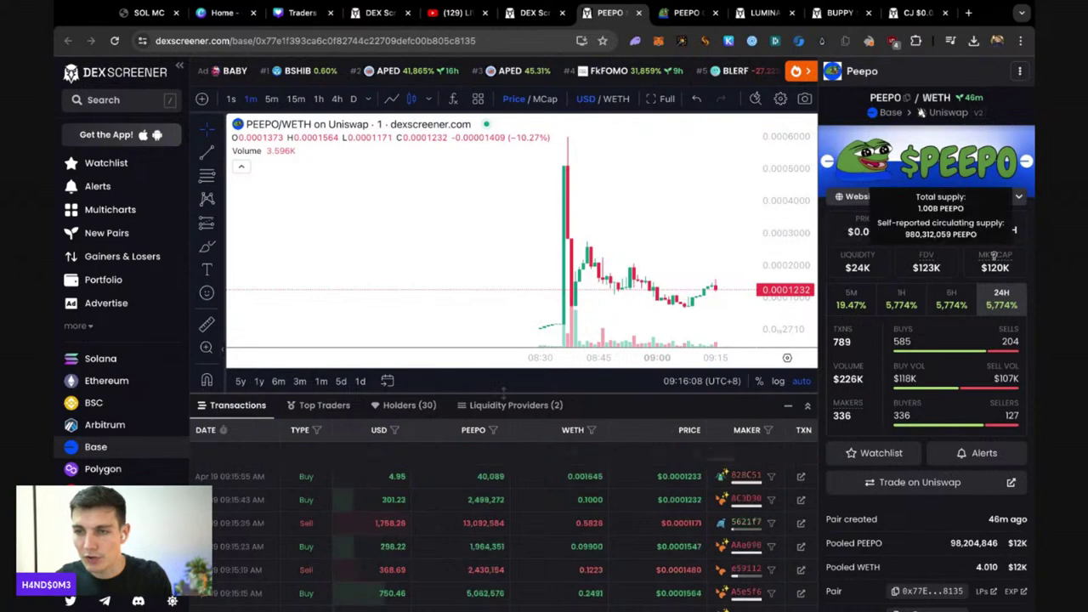
scroll(608, 421, down, 3)
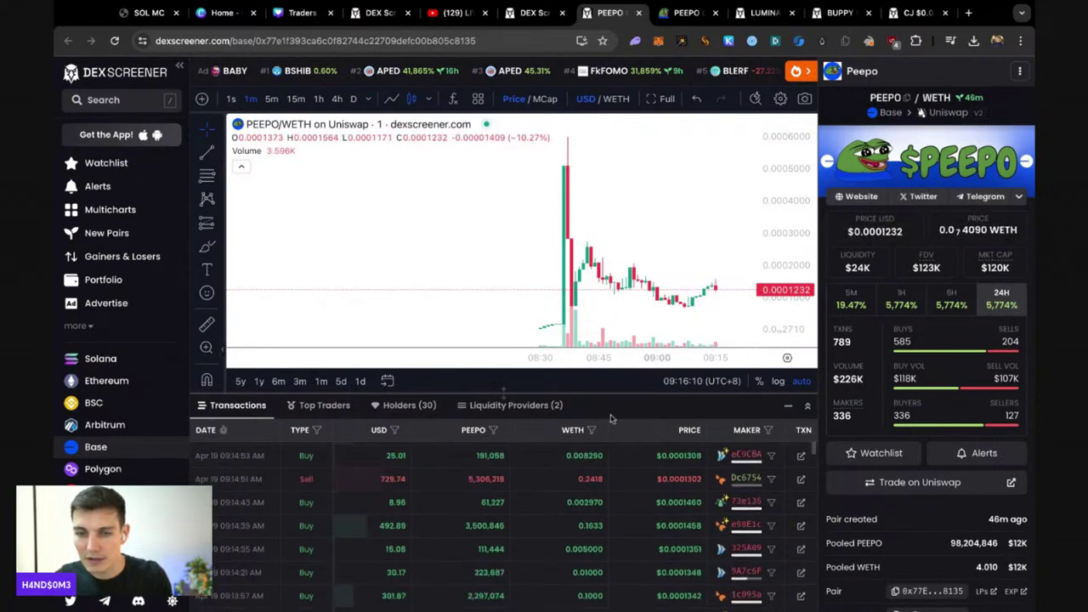
scroll(608, 417, down, 3)
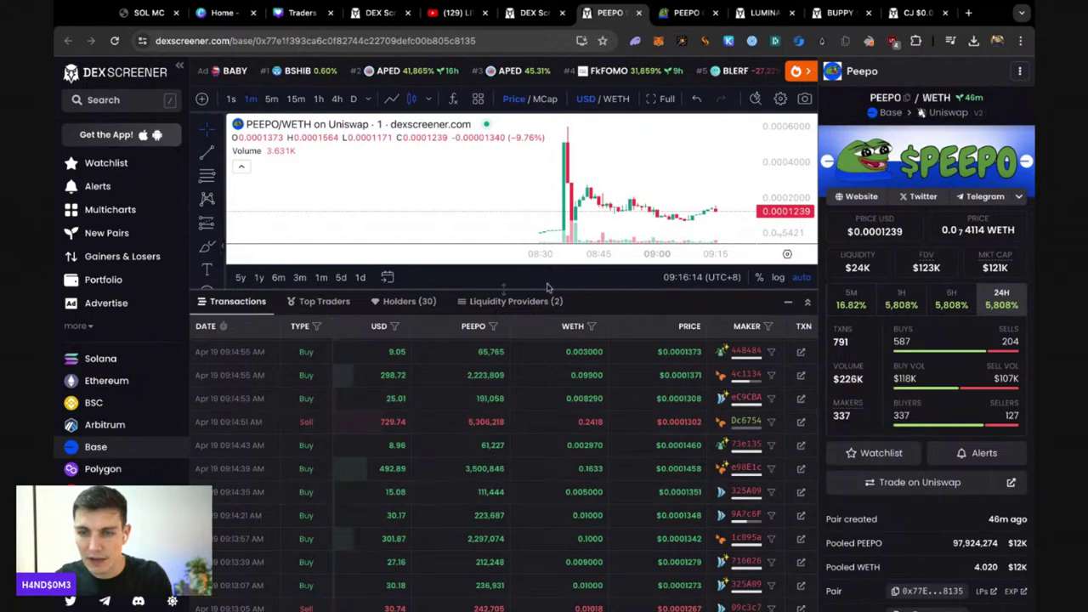
scroll(476, 291, up, 1)
scroll(476, 291, up, 5)
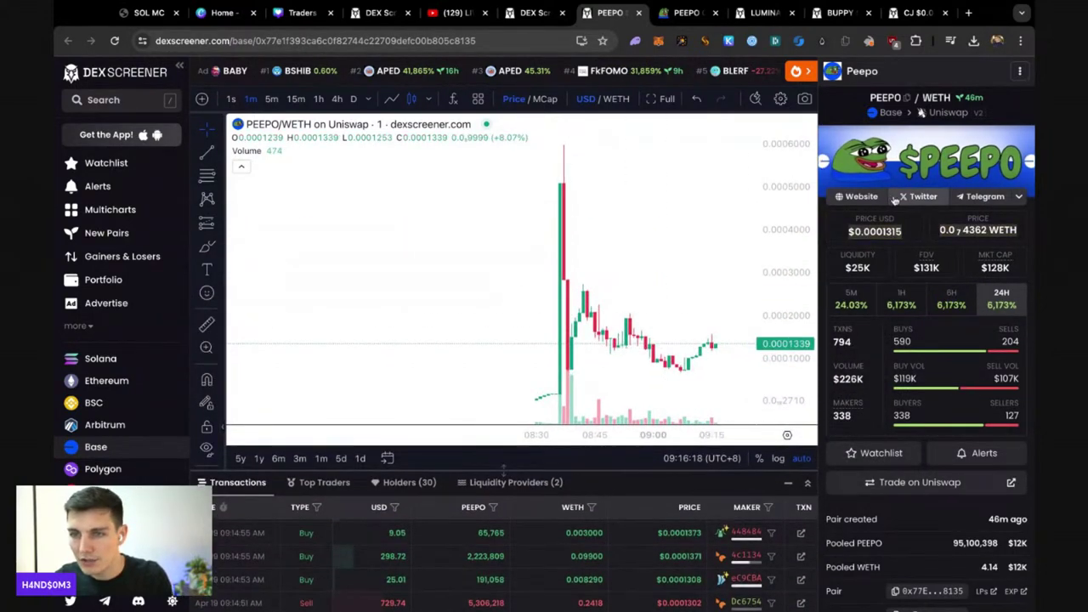
- Open the Peepo On Base X profile from the PEEPO pair panel
click(898, 197)
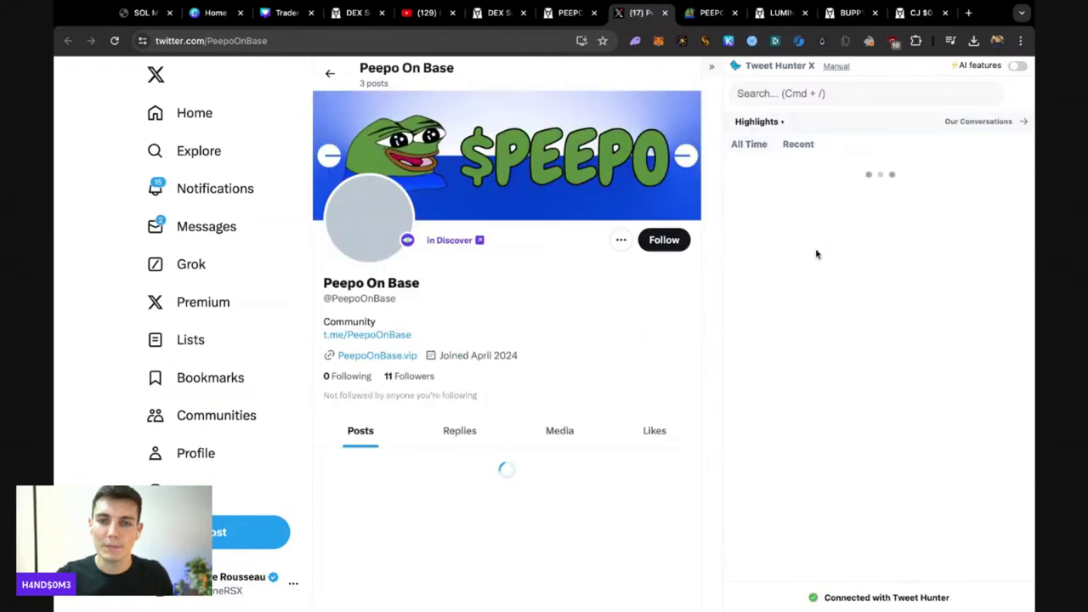
scroll(615, 292, down, 1)
scroll(647, 152, down, 2)
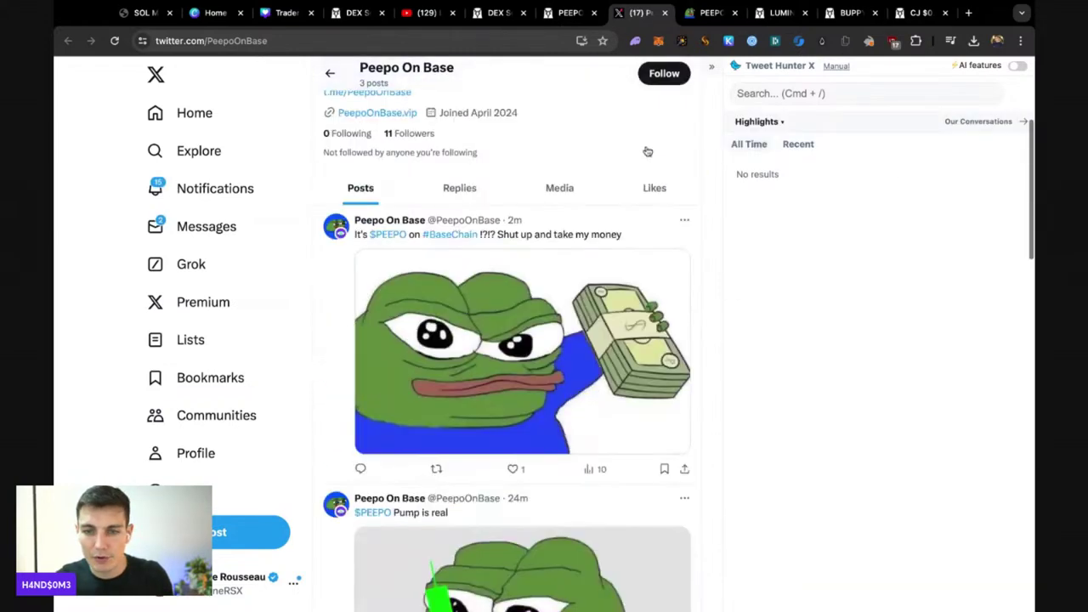
- Hide the Tweet Hunter panel and scroll through the profile's three $PEEPO meme posts
click(711, 67)
scroll(560, 244, down, 4)
scroll(559, 244, down, 2)
scroll(559, 244, down, 2)
scroll(560, 244, up, 5)
scroll(560, 244, up, 4)
scroll(560, 242, up, 1)
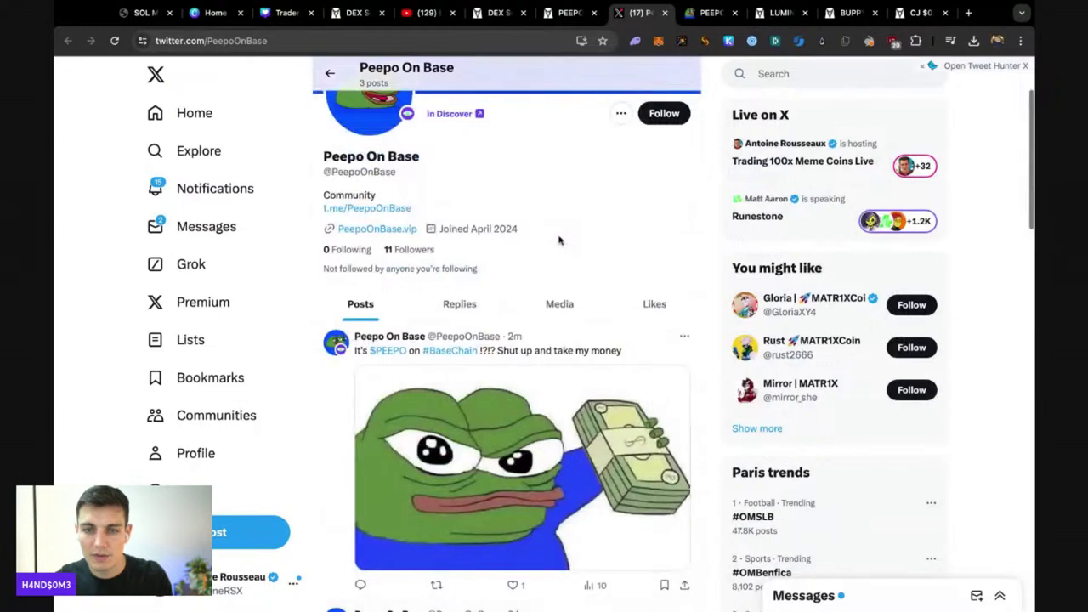
scroll(560, 241, up, 2)
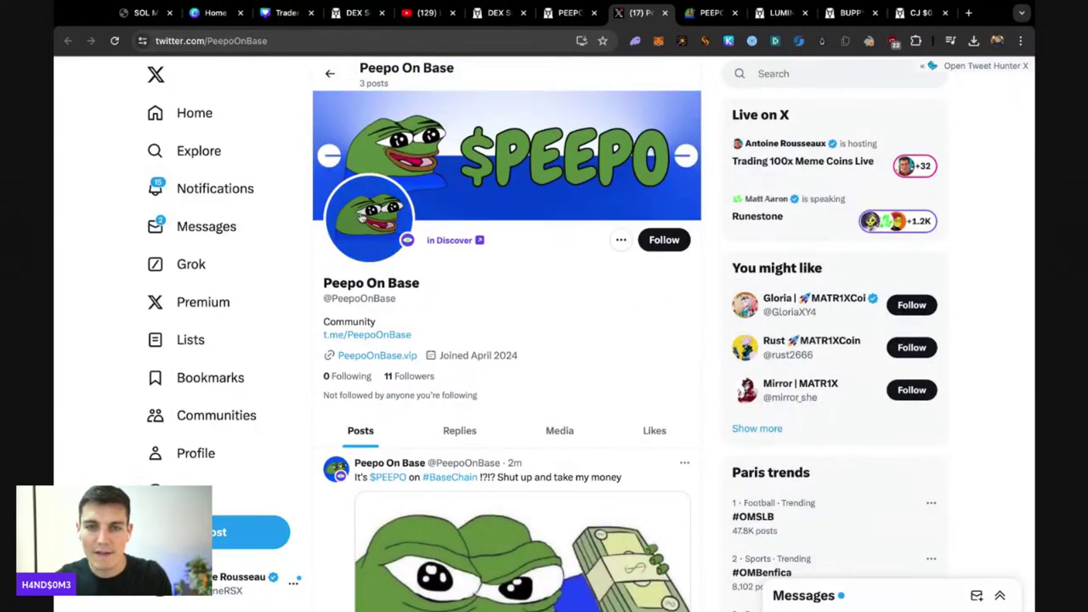
scroll(476, 229, down, 4)
scroll(600, 244, down, 4)
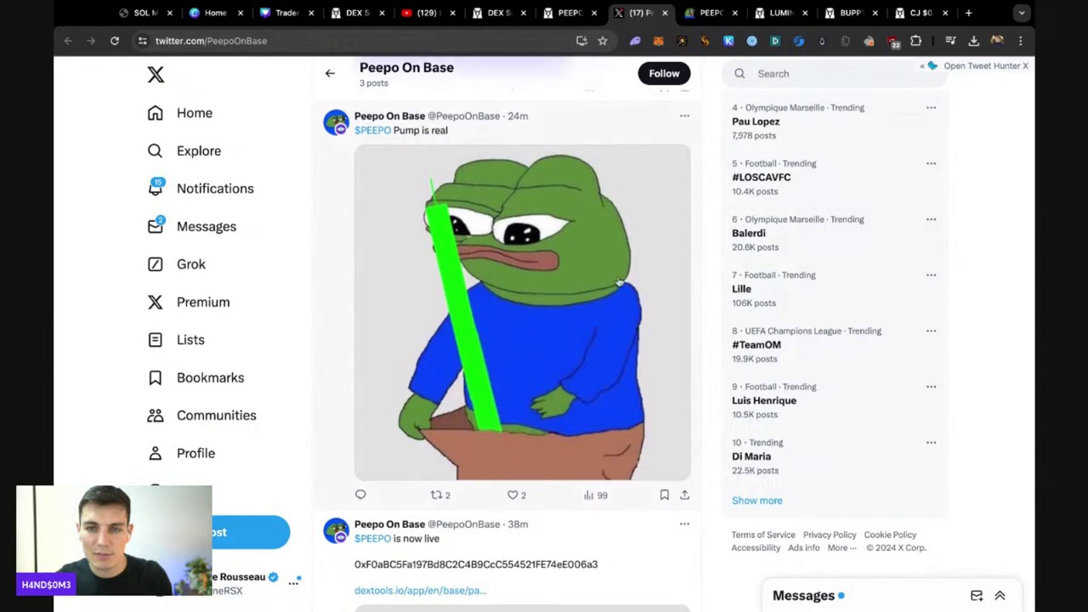
- Close the Peepo tabs and view LUMINATI/WETH on 1-minute candles with a larger trade list
key(ctrl+w)
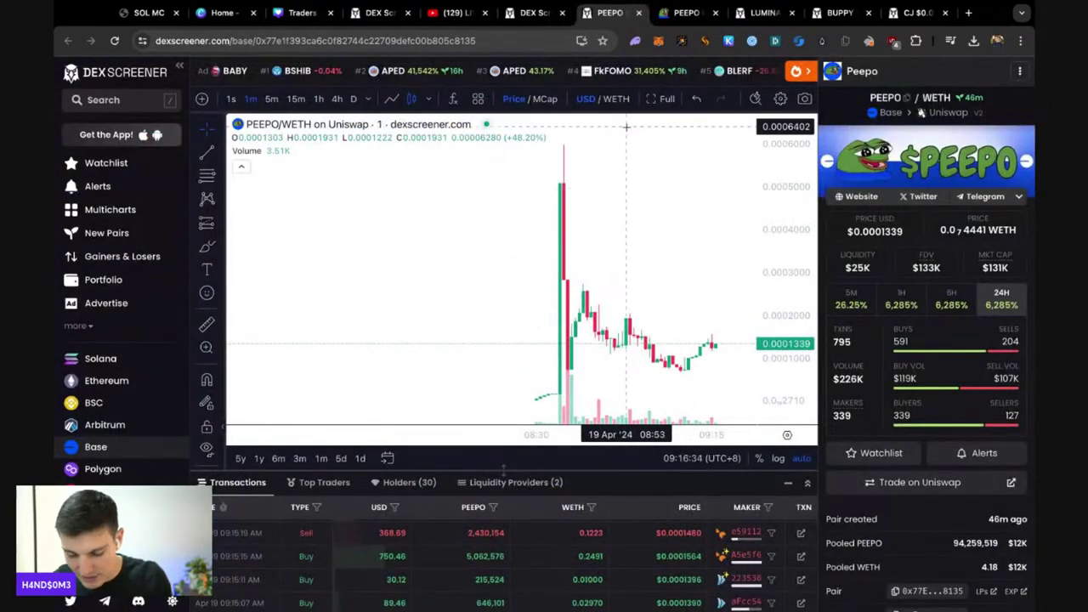
key(ctrl+w)
key(ctrl+w)
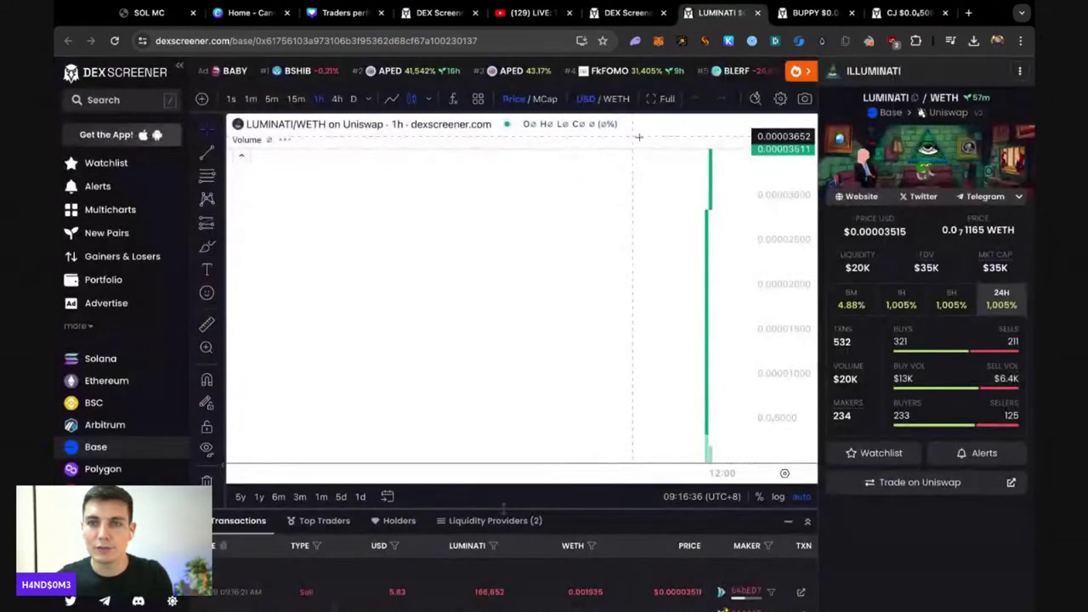
click(250, 98)
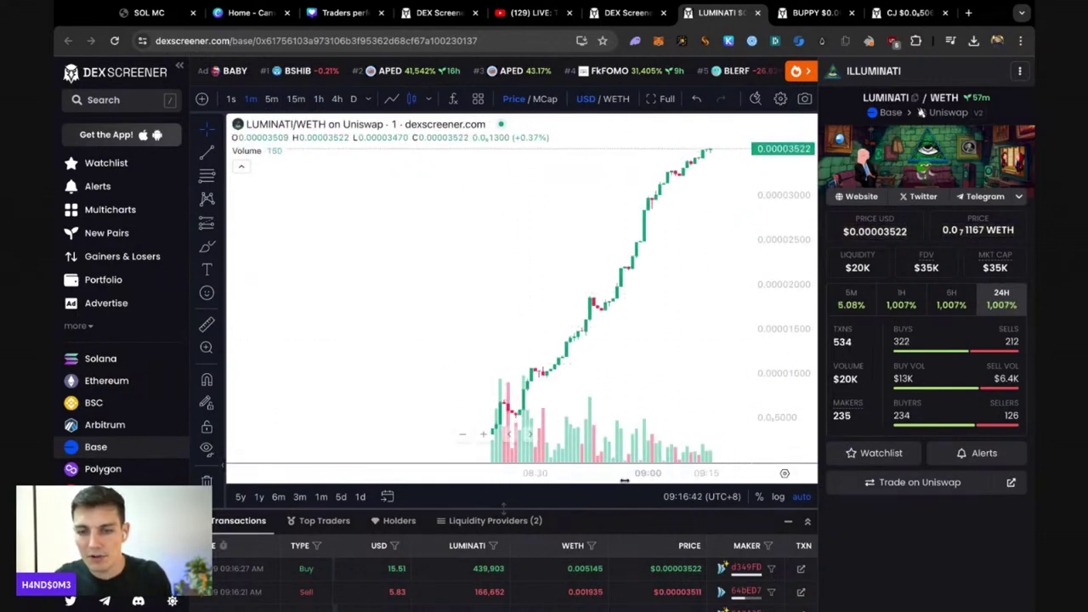
drag(528, 513, 528, 189)
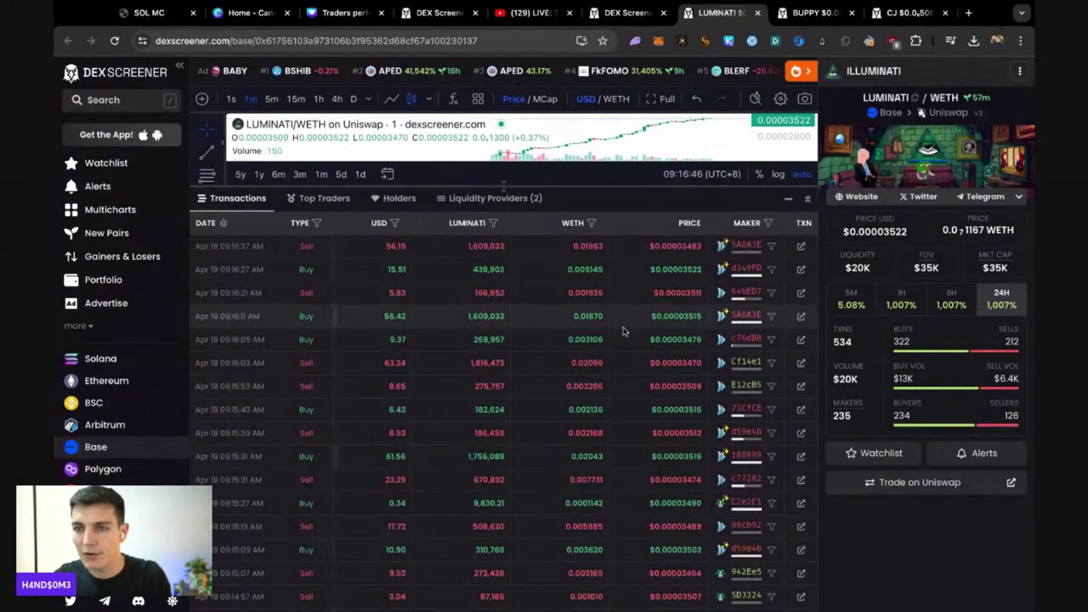
- Open LUMINATI's website and X profile in new tabs, resize the chart, then view luminati.lol
click(863, 204)
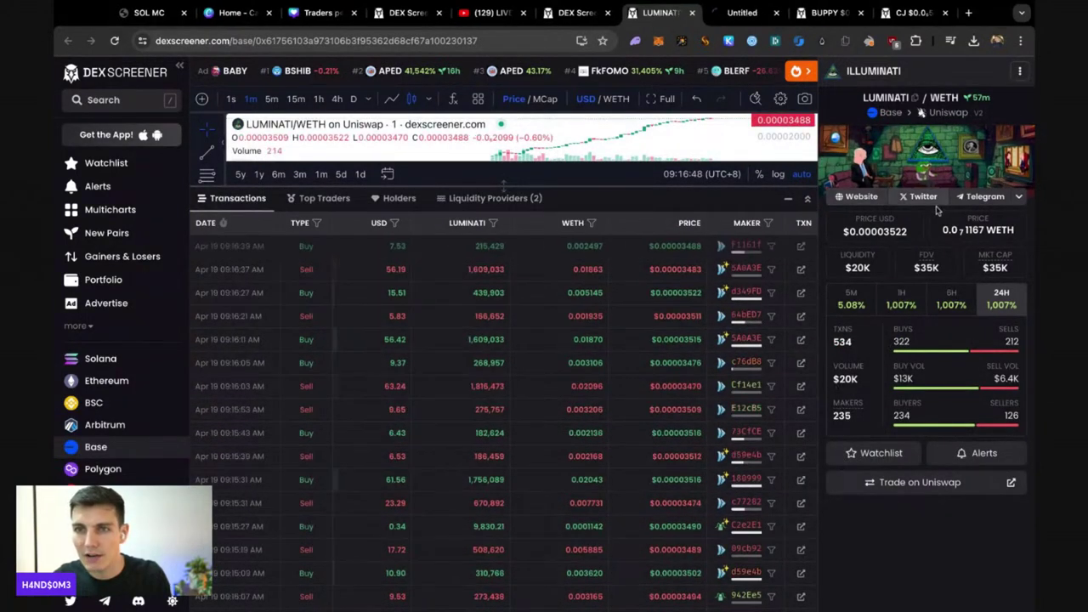
click(919, 197)
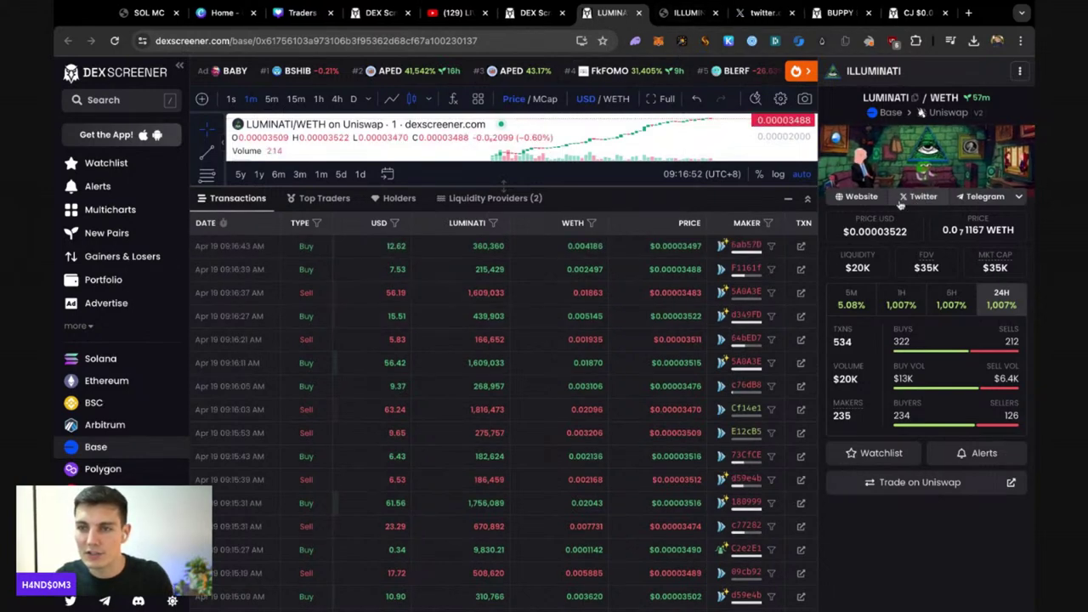
click(502, 187)
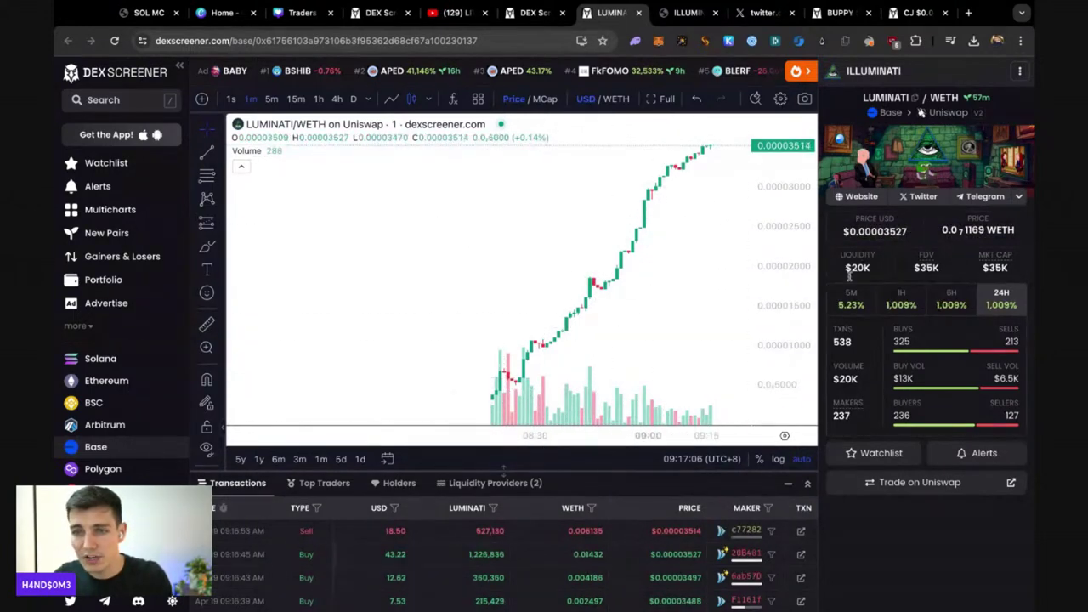
drag(551, 470, 551, 357)
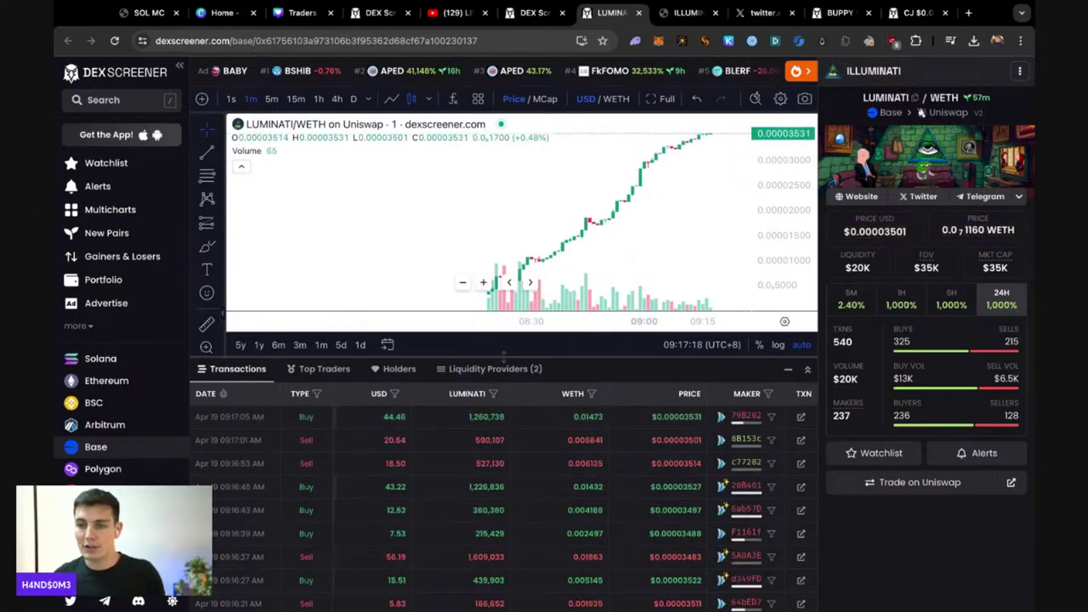
click(684, 13)
- Skim luminati.lol, close it, and scroll through the ILLUMINATI X profile
scroll(298, 345, down, 2)
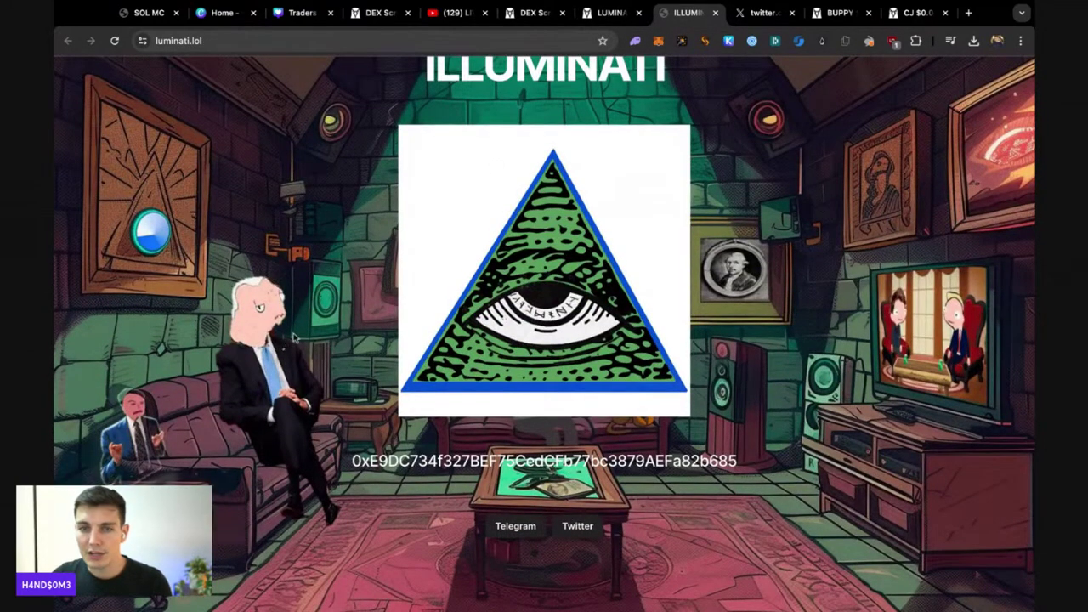
scroll(302, 334, up, 2)
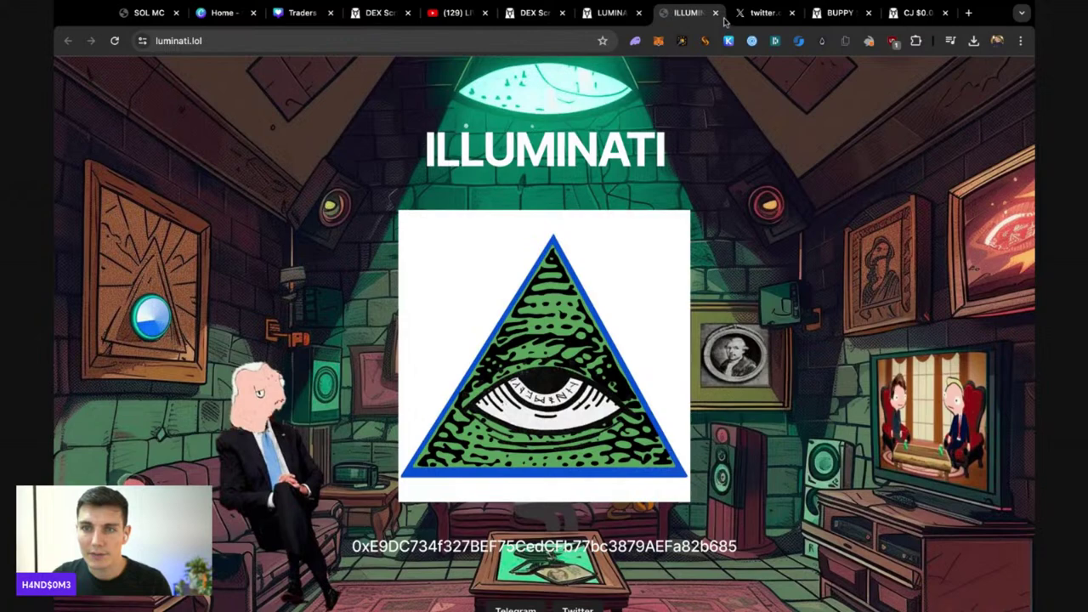
click(717, 17)
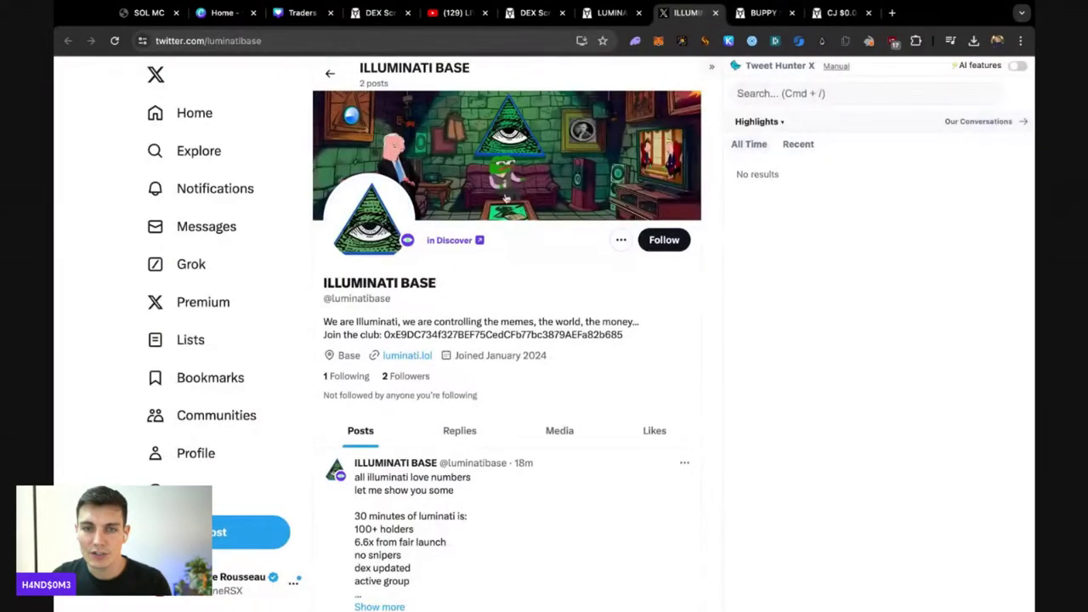
scroll(615, 220, down, 4)
scroll(614, 221, down, 5)
scroll(638, 148, down, 5)
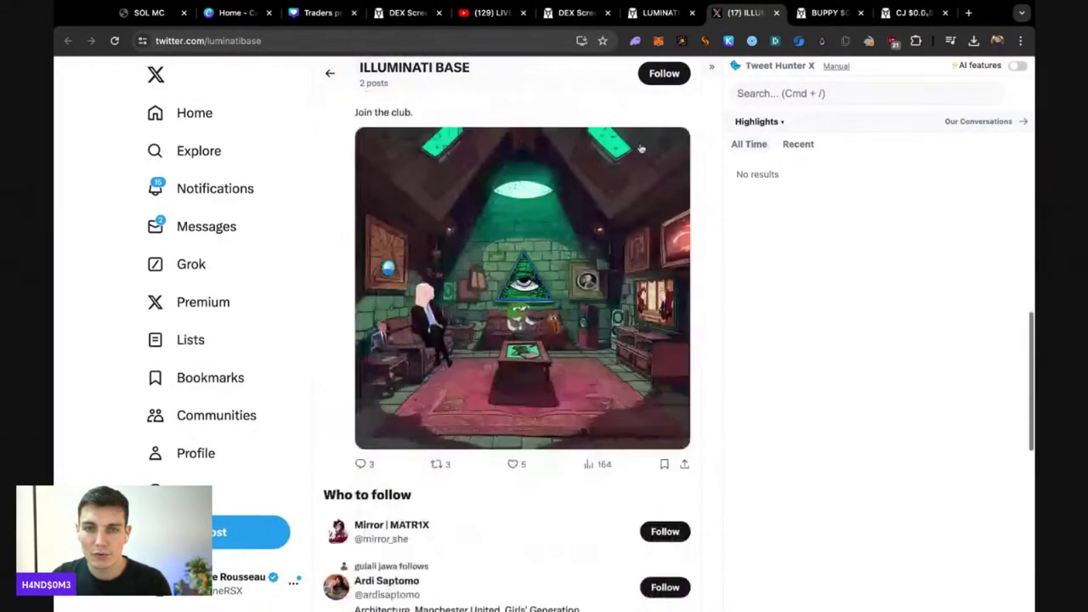
- Close the X profile and review LUMINATI/WETH details: 58 minutes old, $10K pooled, no security issues
click(776, 12)
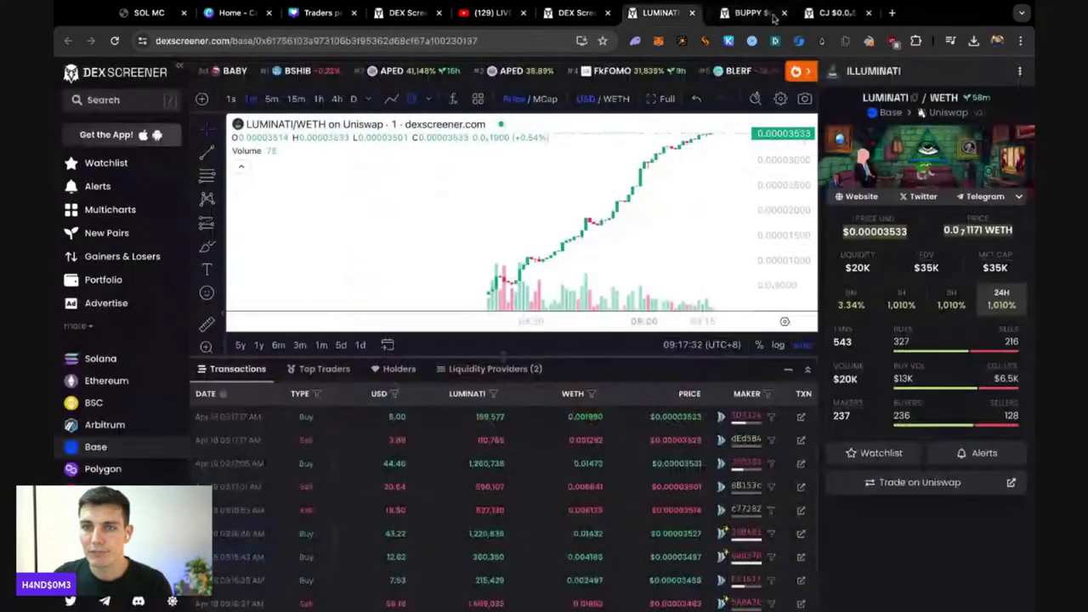
scroll(935, 340, down, 3)
scroll(939, 407, down, 3)
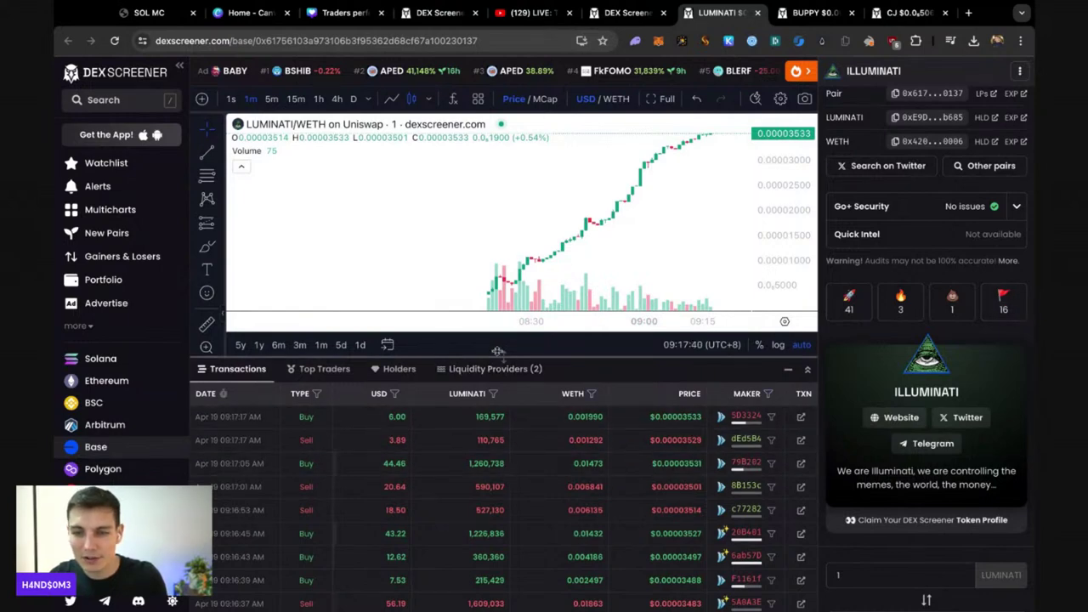
drag(498, 351, 503, 371)
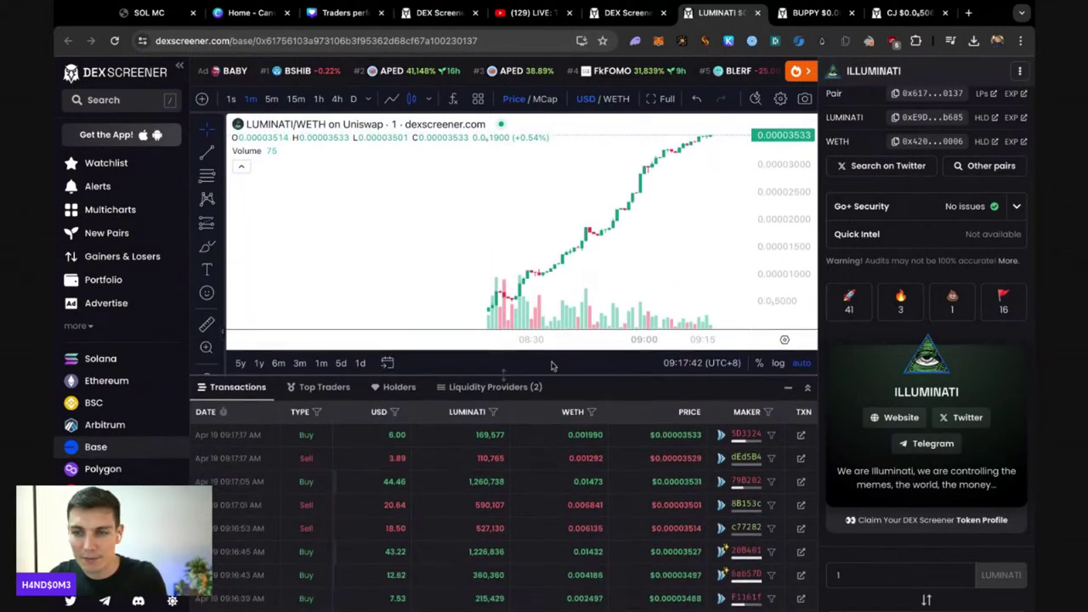
scroll(927, 319, down, 2)
scroll(889, 374, up, 4)
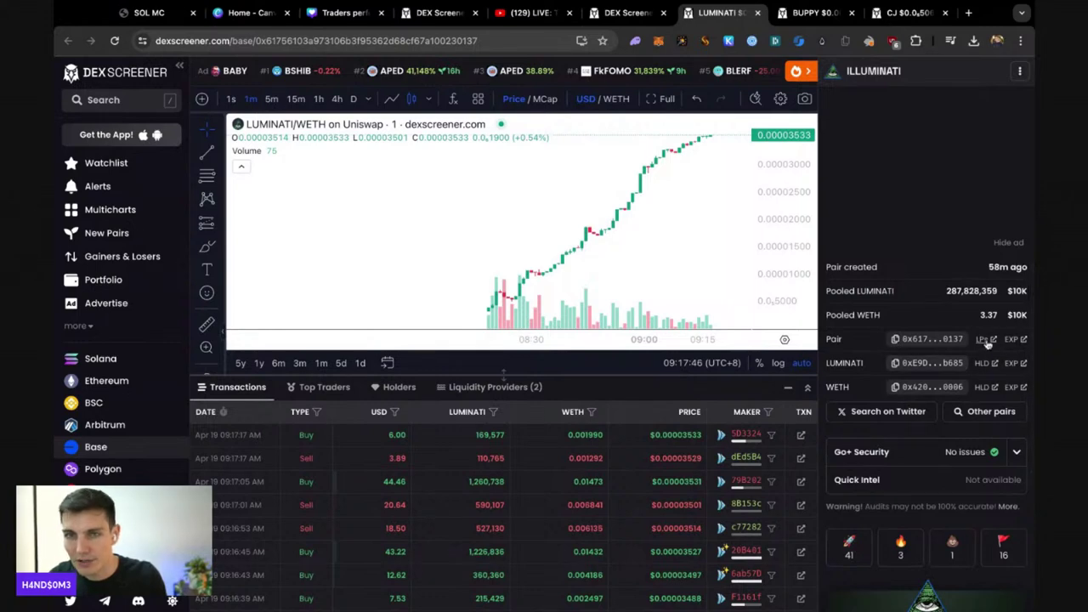
- Close LUMINATI, view BUPPY/WETH on 1-minute candles, skim basedpuppy.com, then close the site
key(ctrl+w)
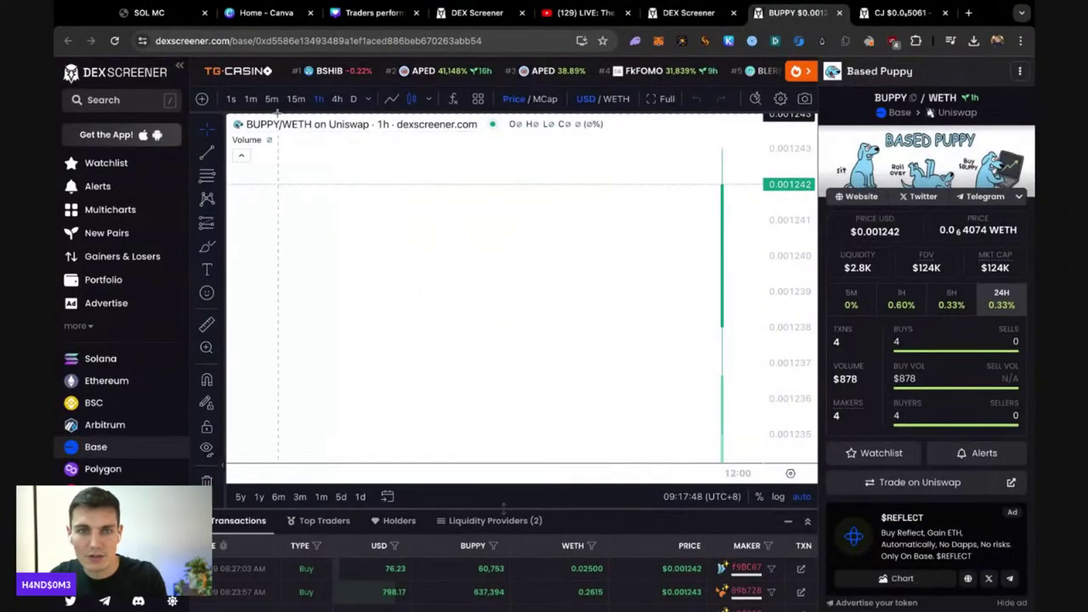
click(254, 100)
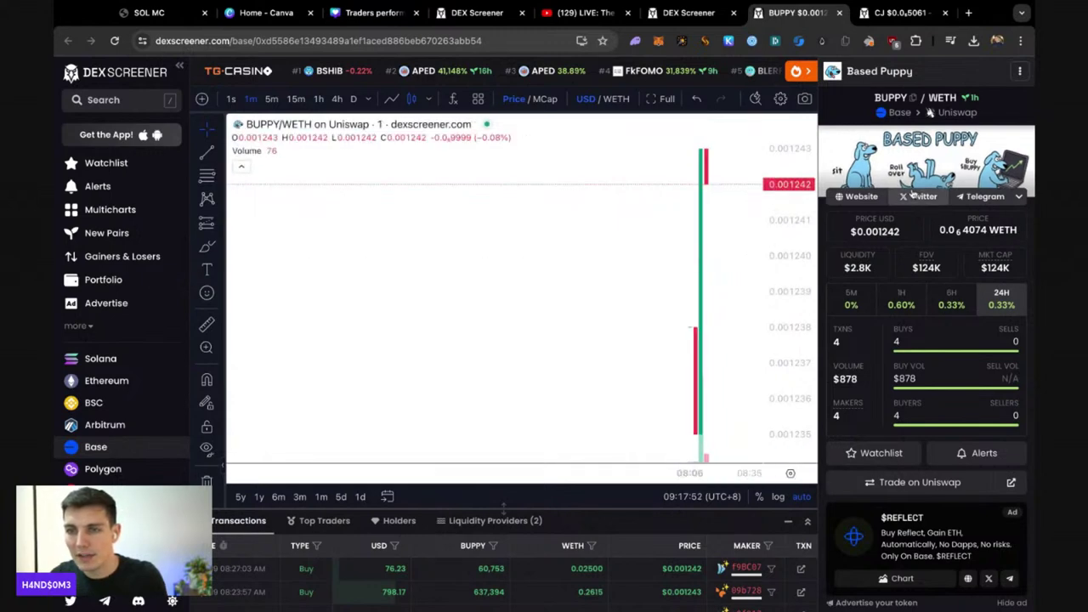
click(878, 201)
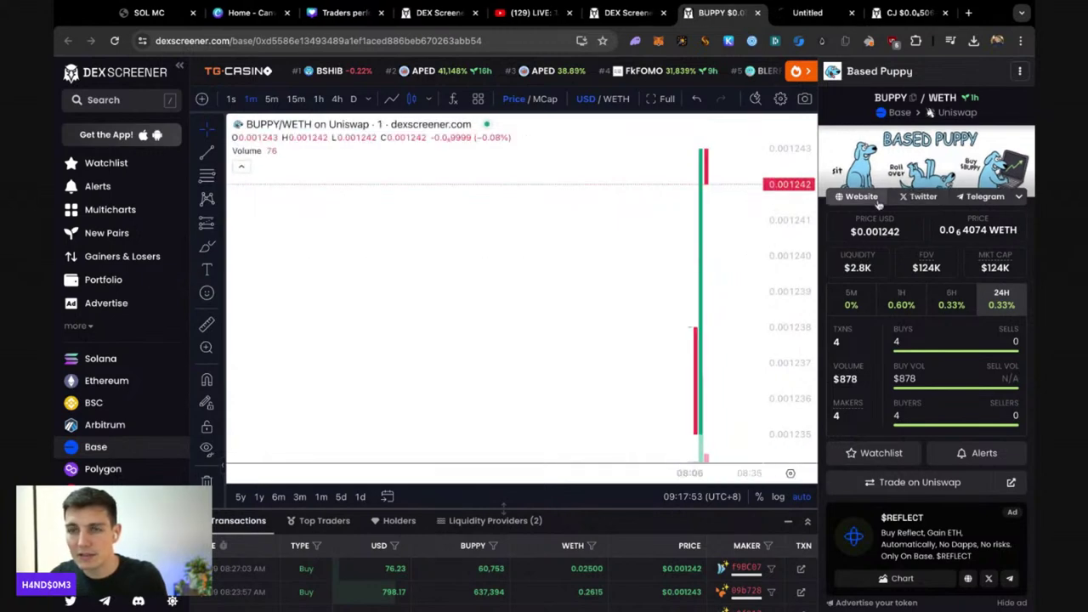
click(804, 15)
scroll(392, 301, down, 5)
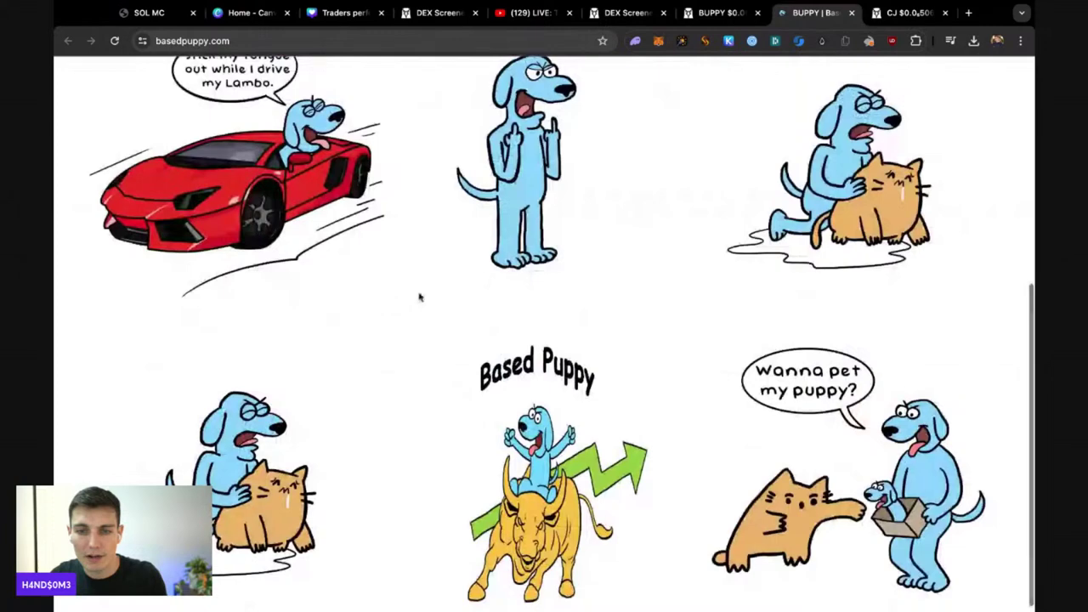
scroll(419, 297, up, 5)
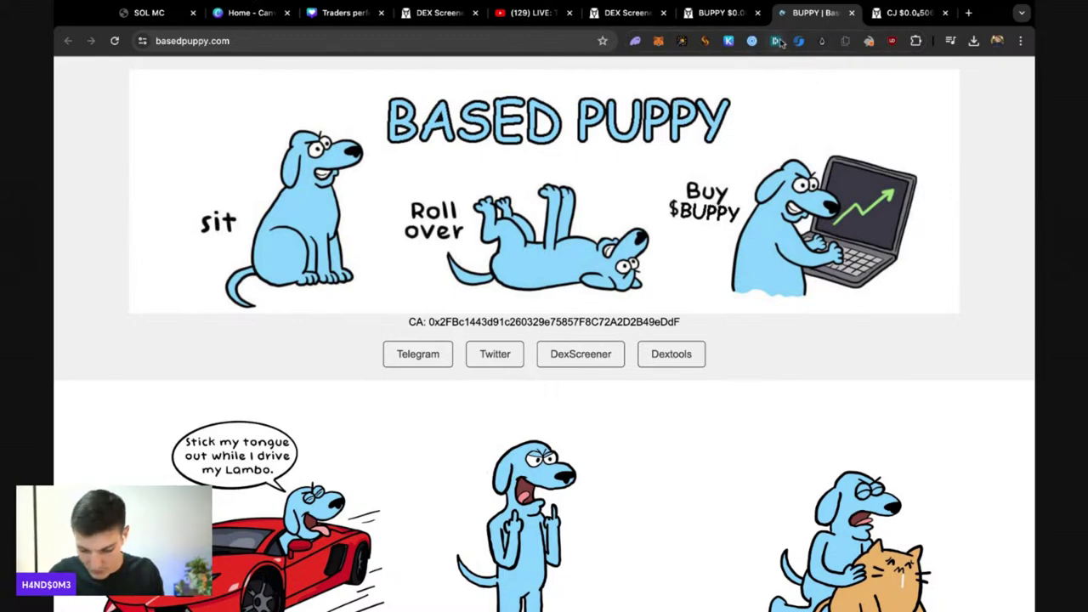
key(ctrl+w)
key(ctrl+w)
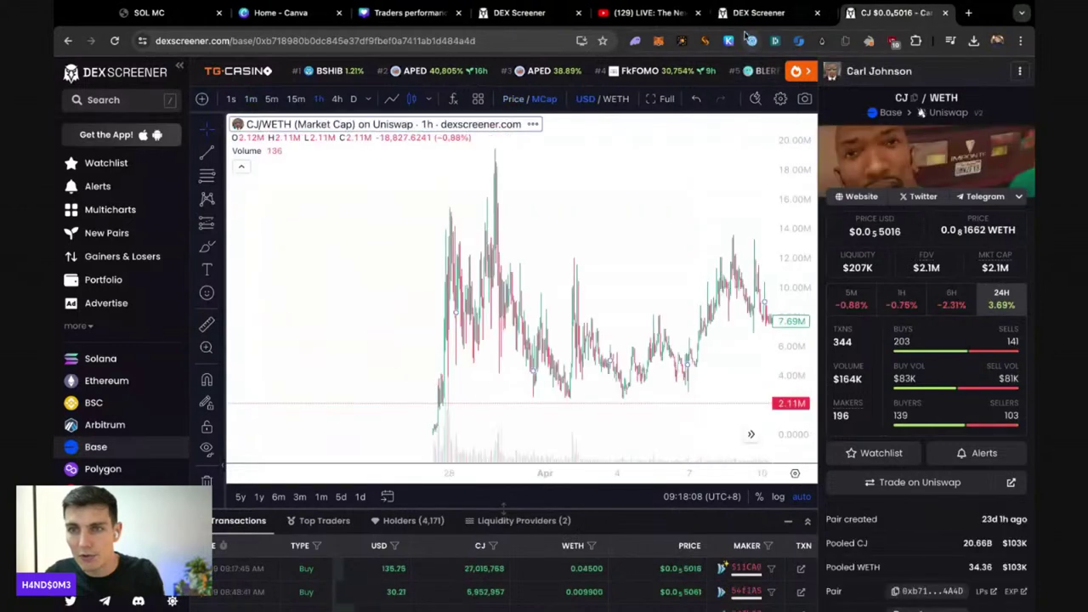
- Filter the Base ranking to liquidity and FDV from 100 and pair age under 6 hours, then reopen filters to fix FDV max
click(757, 15)
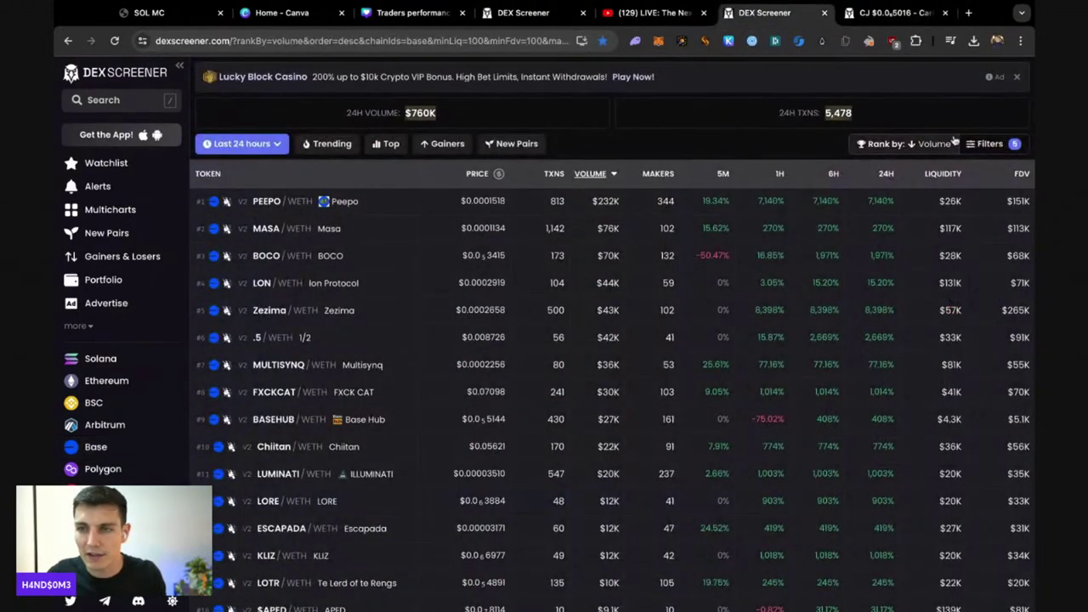
click(986, 144)
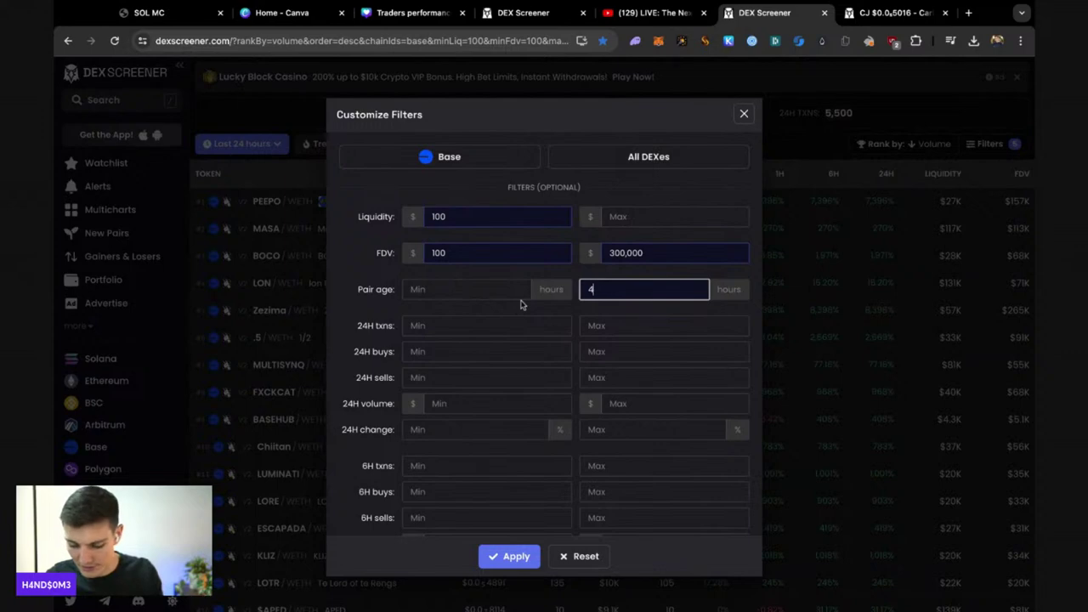
key(BackSpace)
text(6)
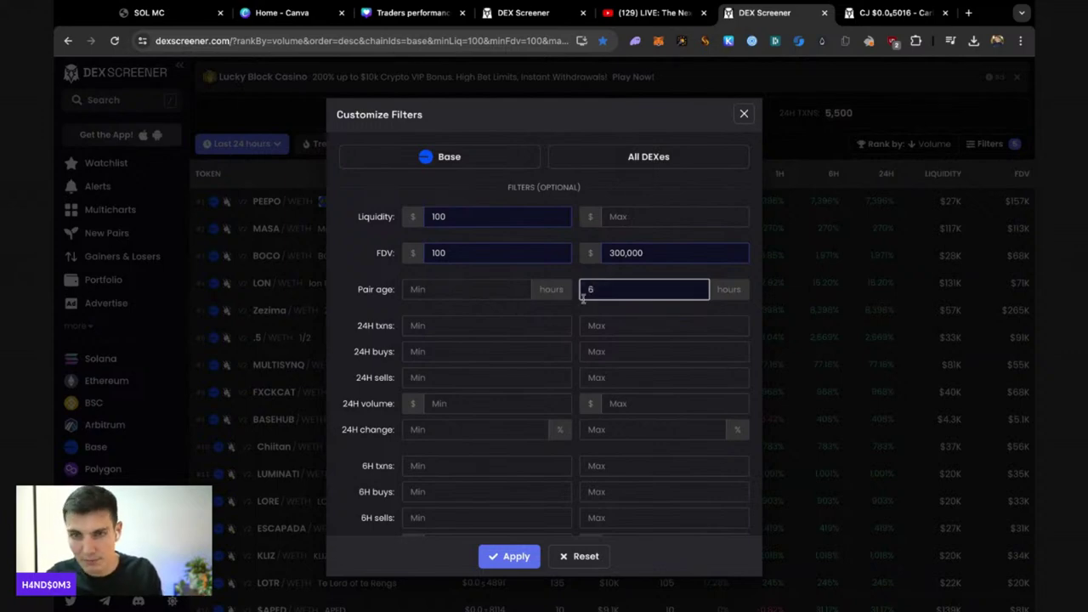
click(613, 252)
text(5)
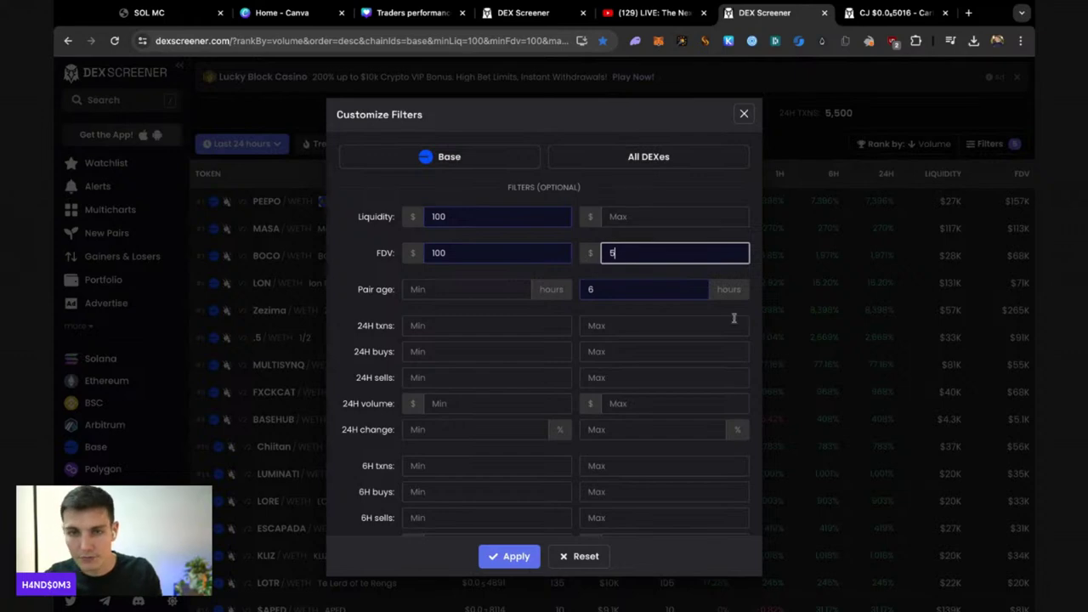
click(513, 554)
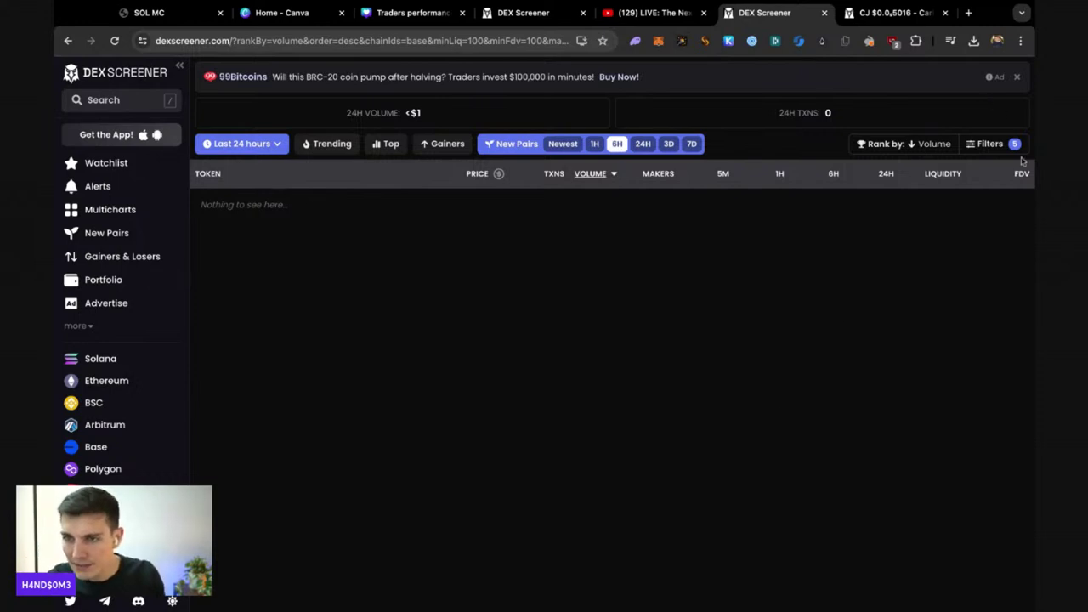
click(989, 145)
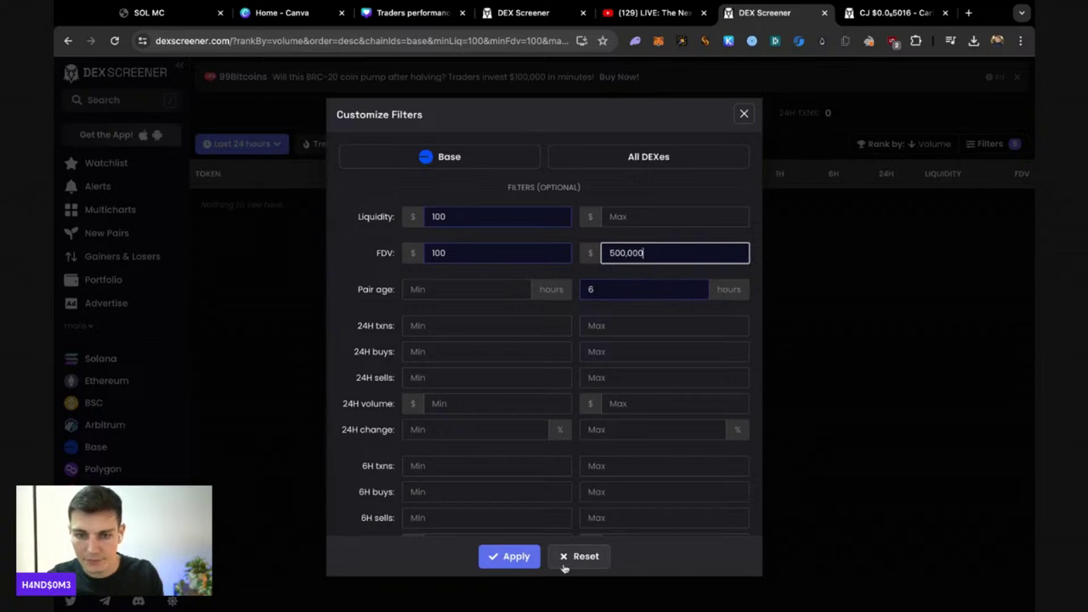
- Apply the corrected filters and open BASEHUB, Zezima and BSG pairs in background tabs
click(525, 558)
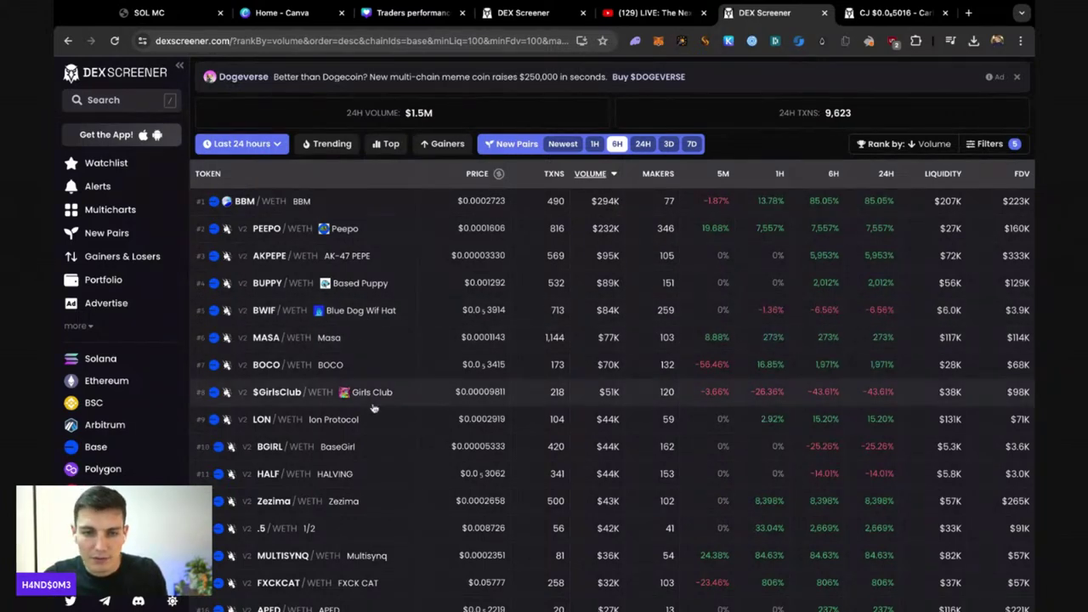
scroll(371, 398, down, 4)
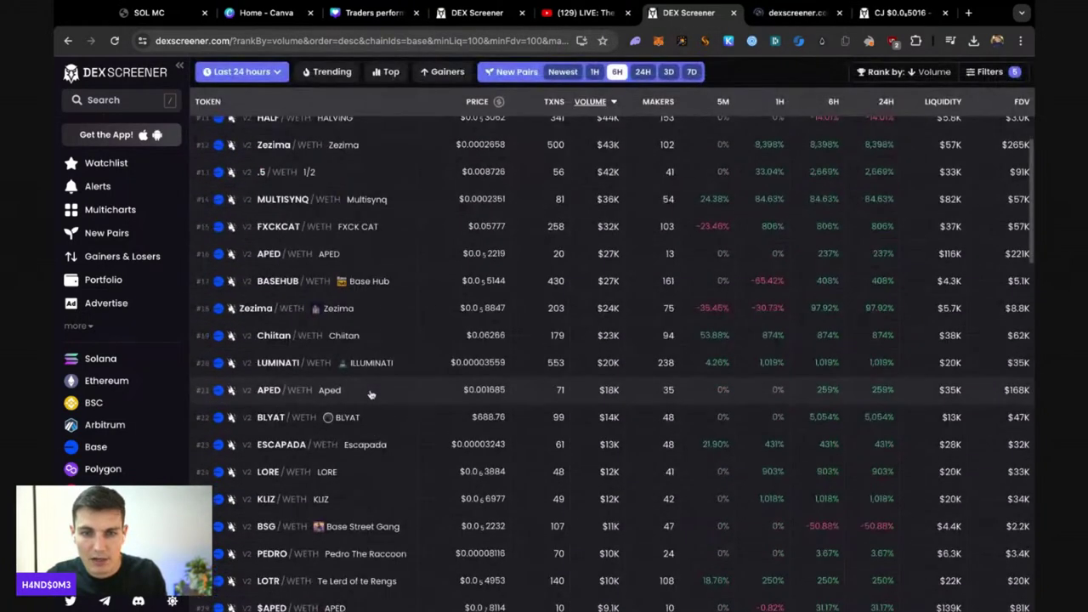
middle_click(375, 283)
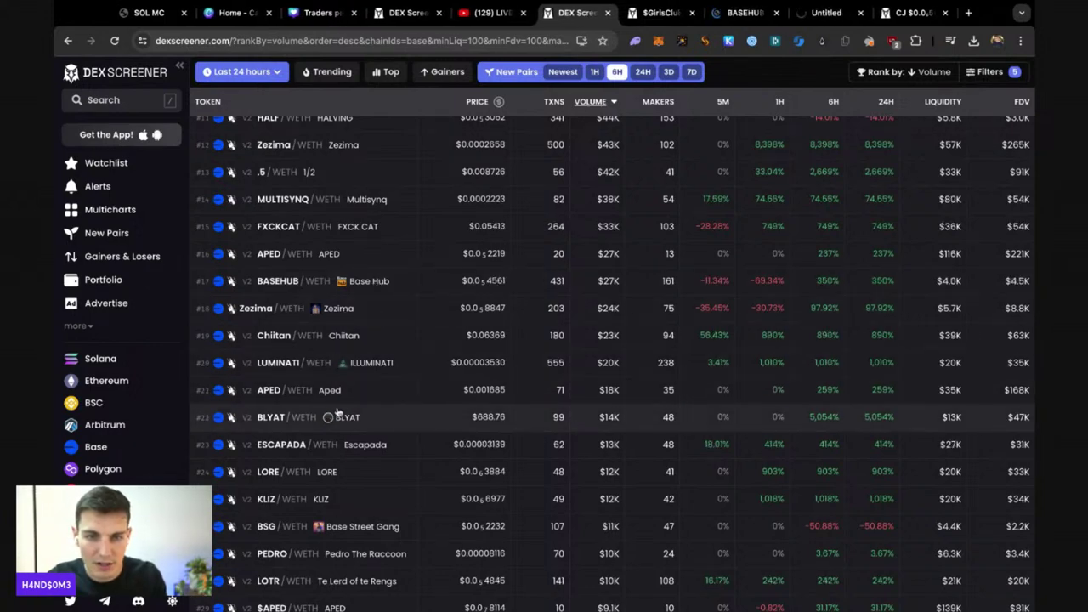
middle_click(349, 446)
scroll(349, 445, down, 1)
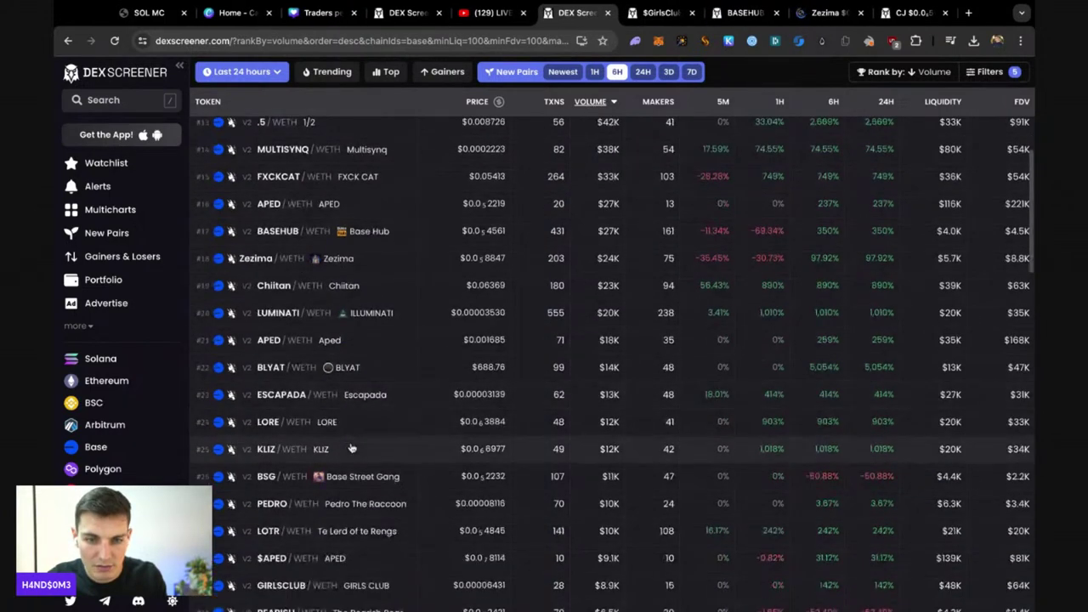
middle_click(377, 478)
- Scroll the rest of the pair list, then close it to land on $GirlsClub/WETH
scroll(374, 481, down, 4)
scroll(374, 480, down, 3)
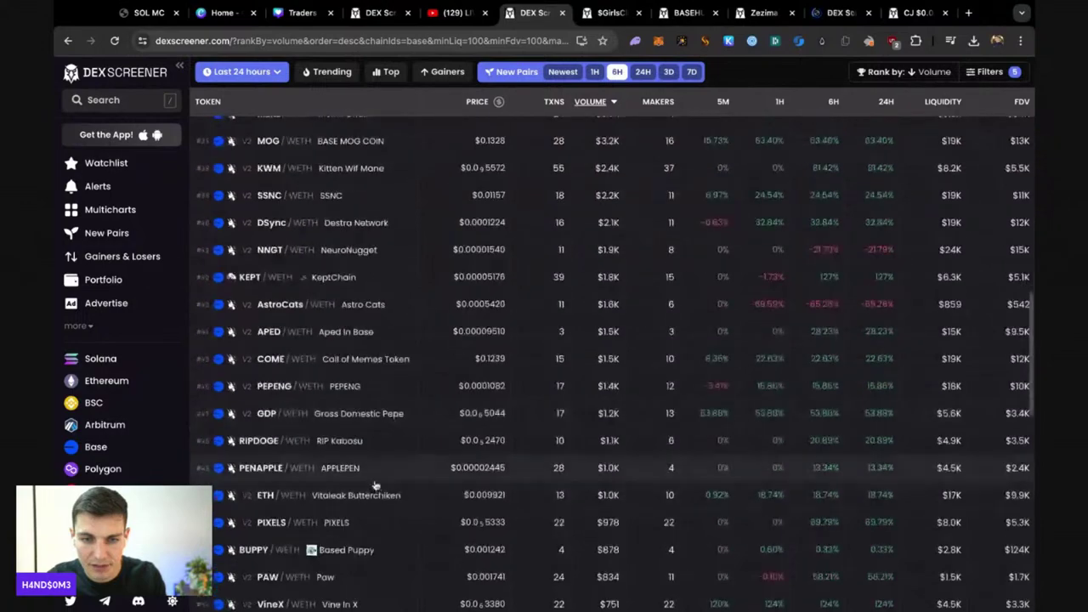
scroll(373, 482, down, 3)
scroll(373, 482, down, 3)
scroll(375, 486, down, 5)
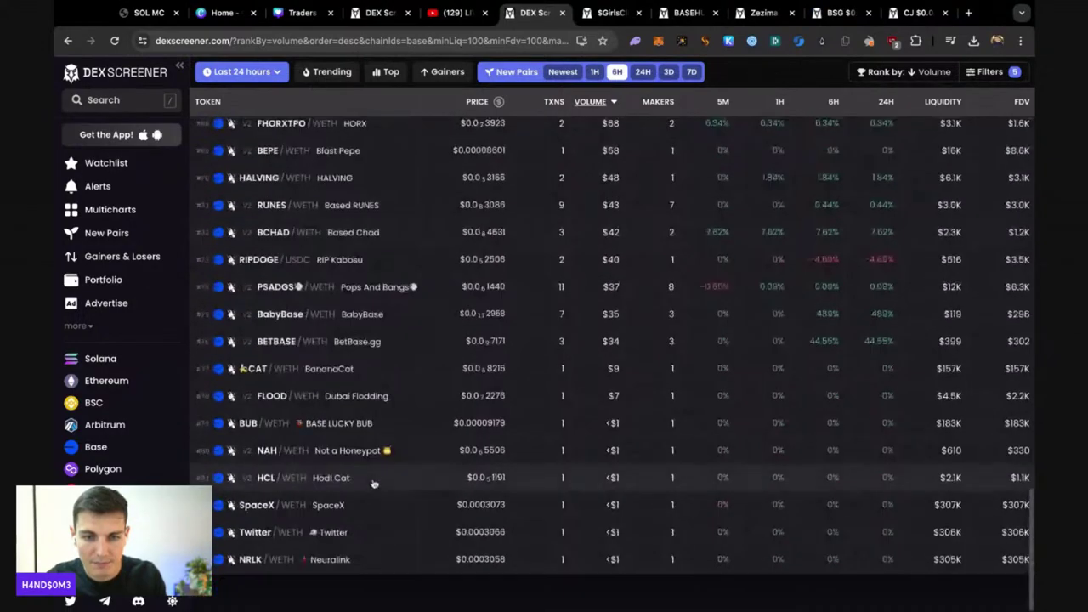
key(ctrl+w)
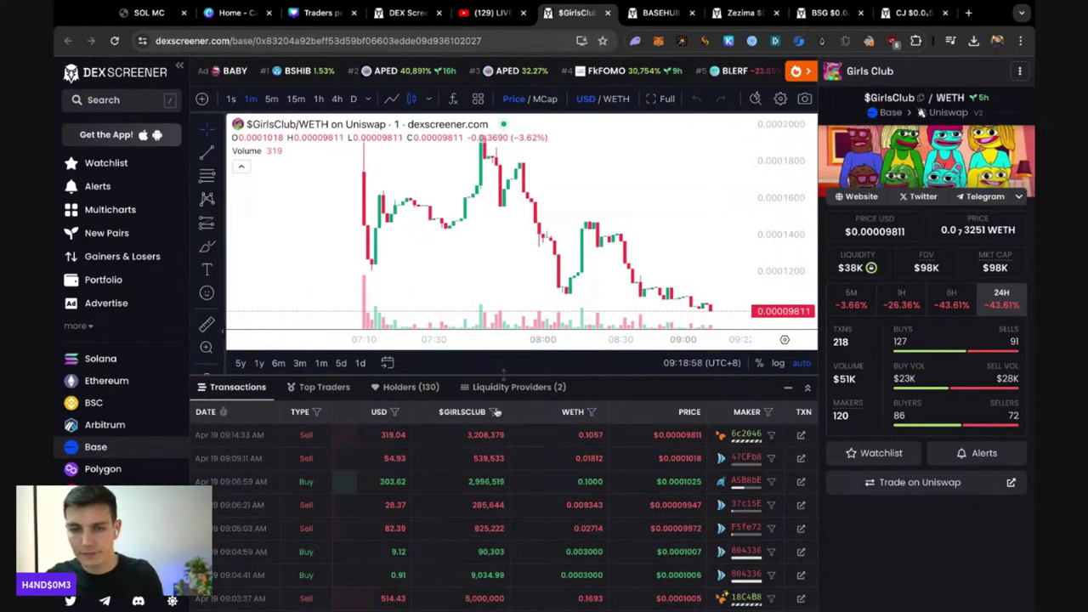
- Enlarge Girls Club's trade list, check the Go+ Security list, restore the chart and open its website
drag(505, 376, 505, 269)
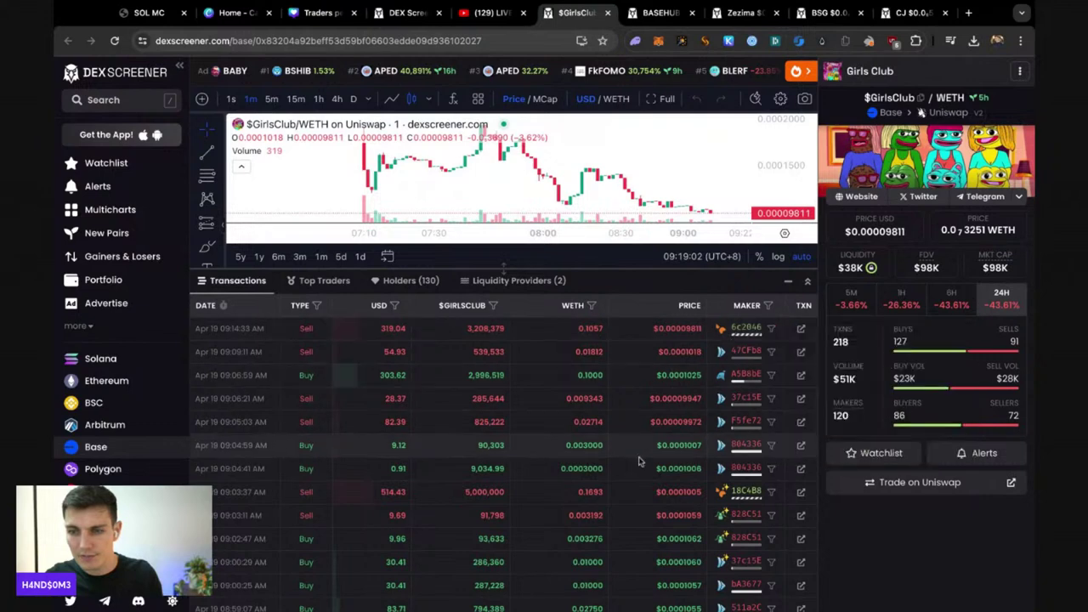
mouse_move(742, 492)
scroll(851, 374, down, 10)
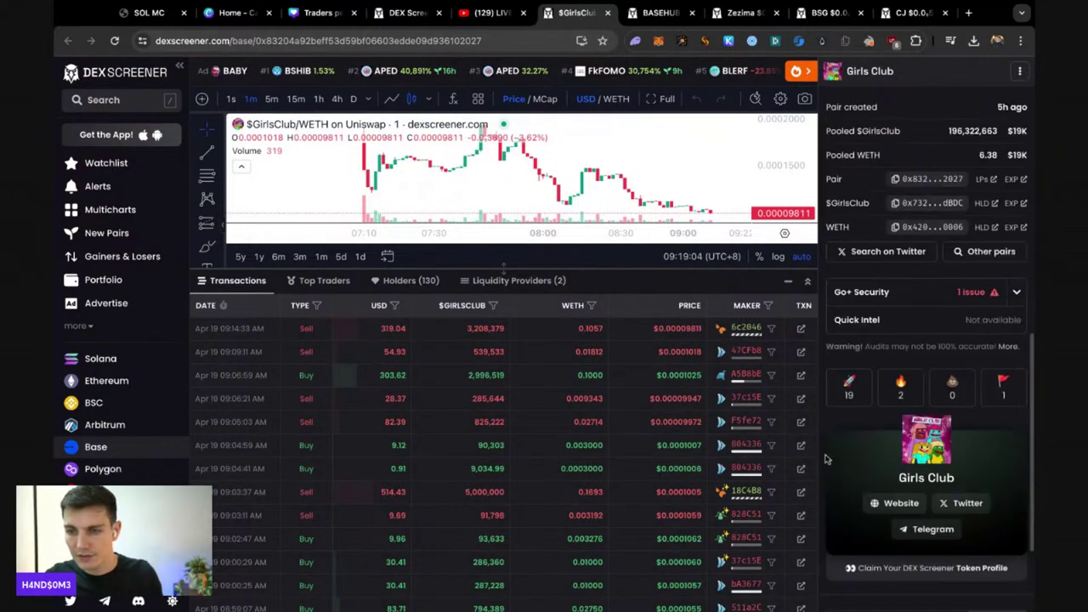
click(989, 289)
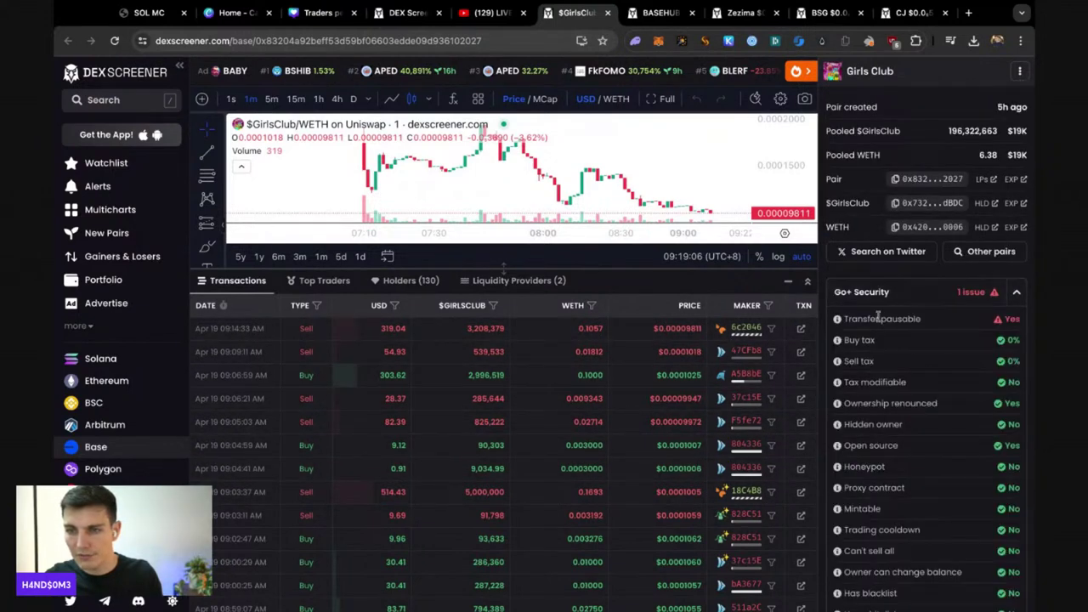
click(989, 286)
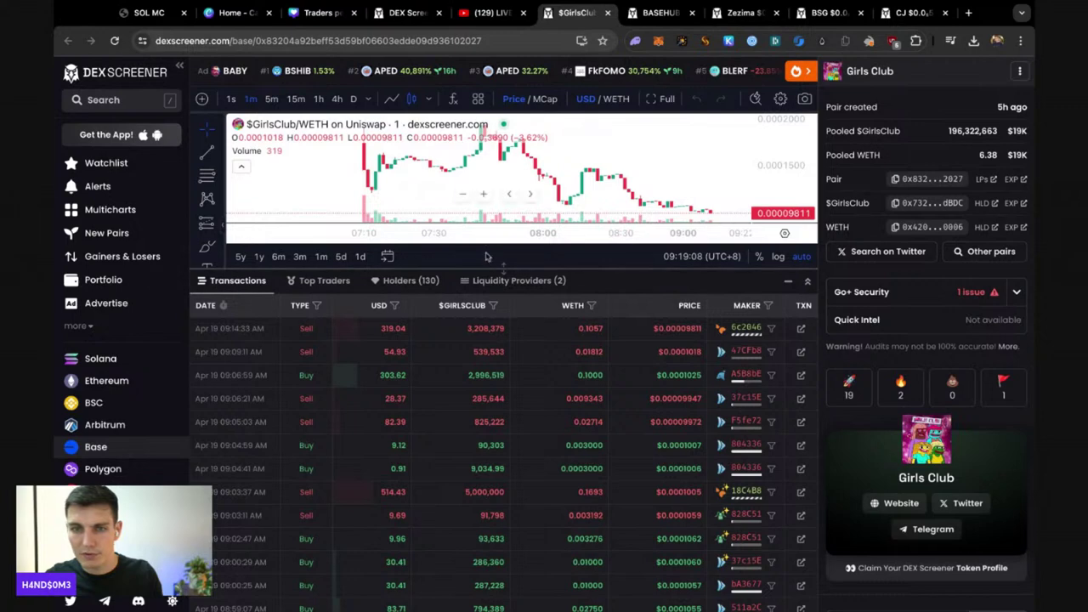
drag(489, 262, 501, 504)
scroll(864, 241, up, 10)
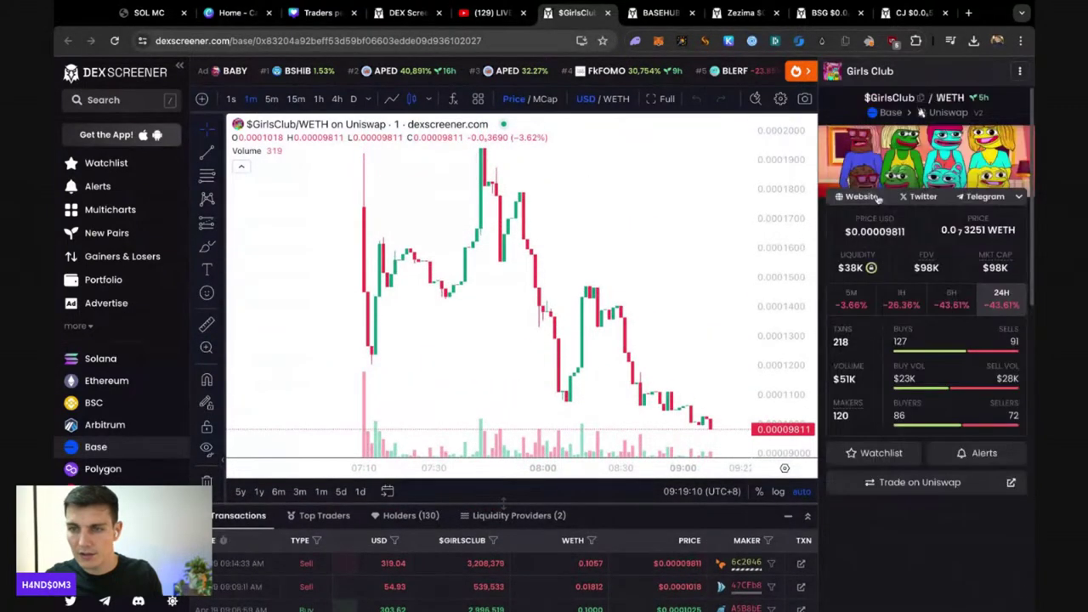
click(875, 197)
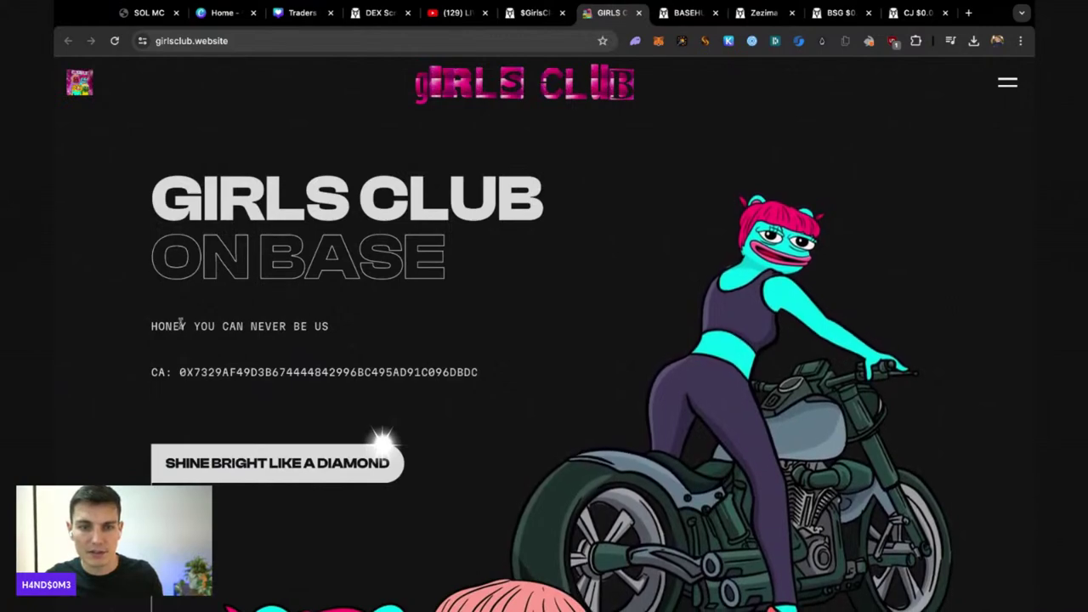
- Scroll through the girlsclub.website homepage from the hero tagline downward
drag(180, 325, 425, 340)
click(426, 340)
scroll(427, 338, down, 4)
scroll(426, 338, down, 2)
scroll(421, 334, down, 5)
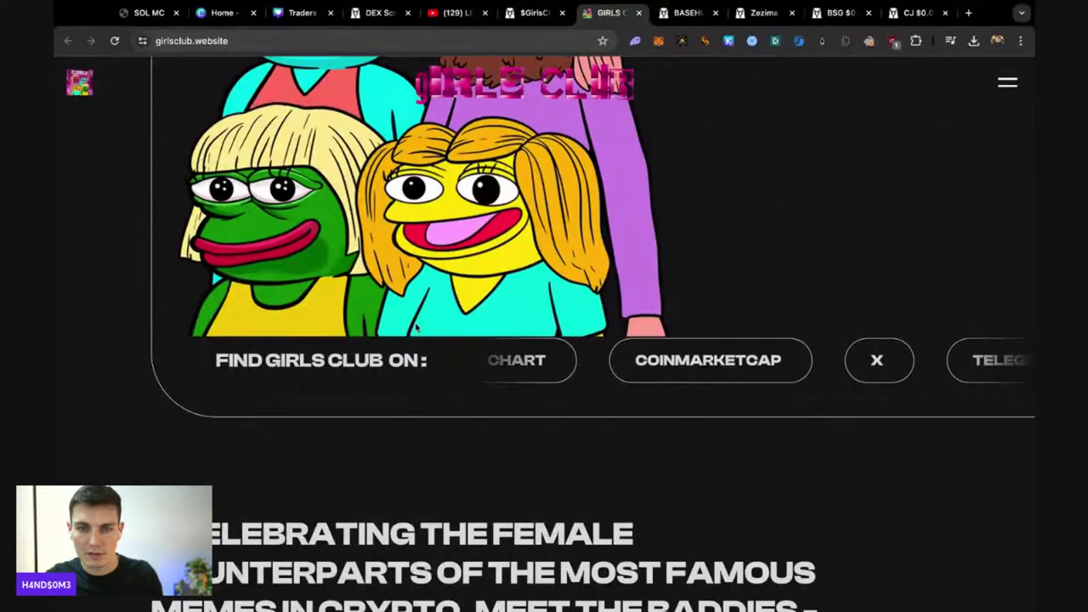
scroll(416, 328, down, 2)
scroll(413, 323, down, 4)
scroll(414, 323, down, 4)
scroll(412, 322, down, 4)
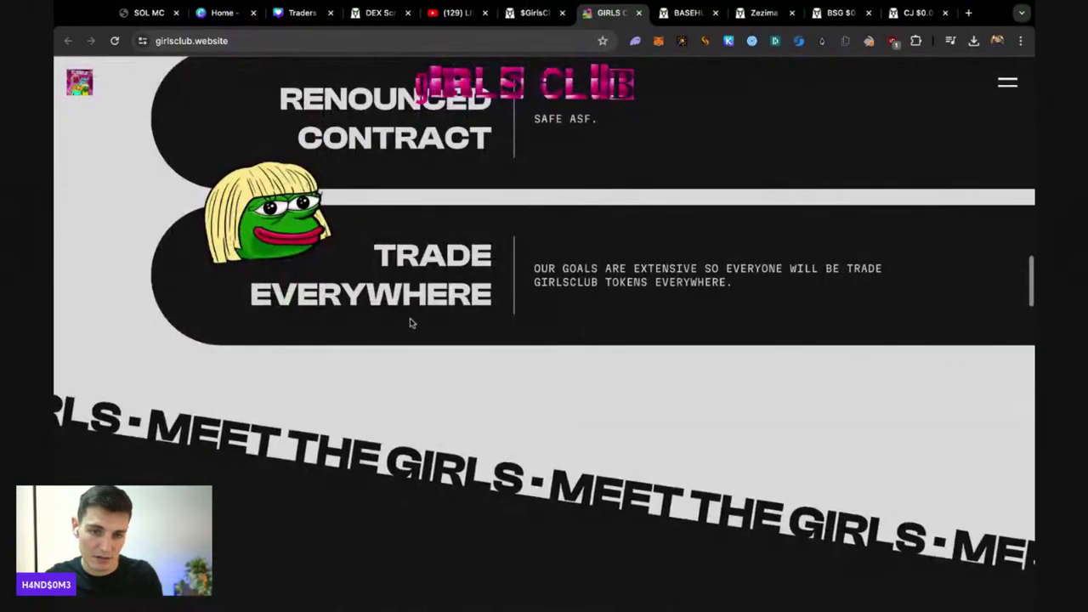
scroll(409, 321, down, 4)
scroll(406, 319, down, 4)
scroll(403, 315, down, 4)
scroll(401, 315, up, 5)
scroll(400, 311, up, 4)
scroll(398, 308, down, 4)
scroll(399, 306, up, 4)
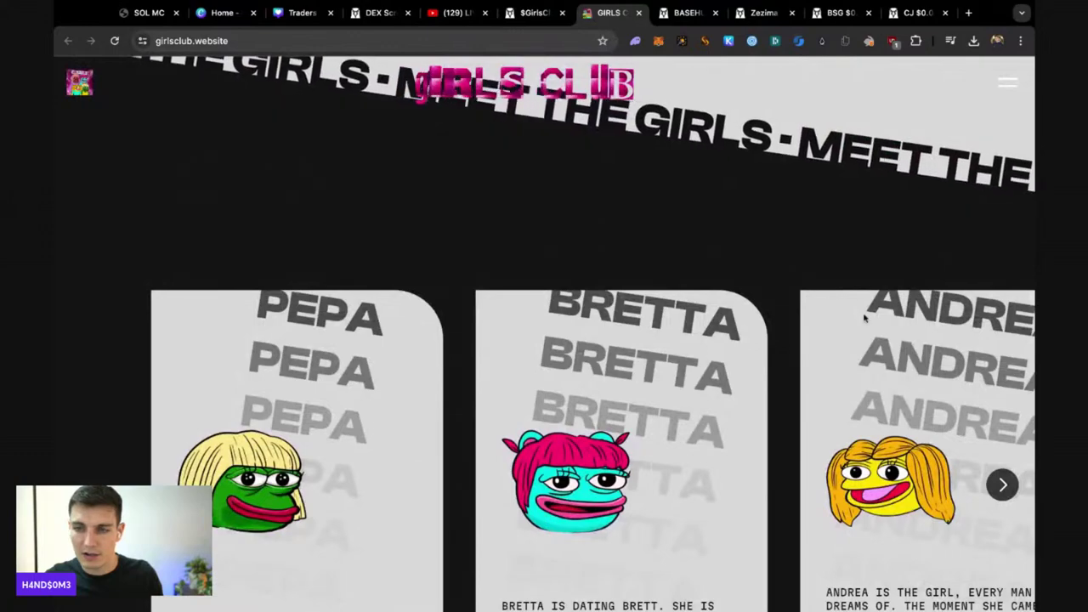
- Advance the girl carousel to Landa, check the nonexistent X account, and close it
click(1003, 485)
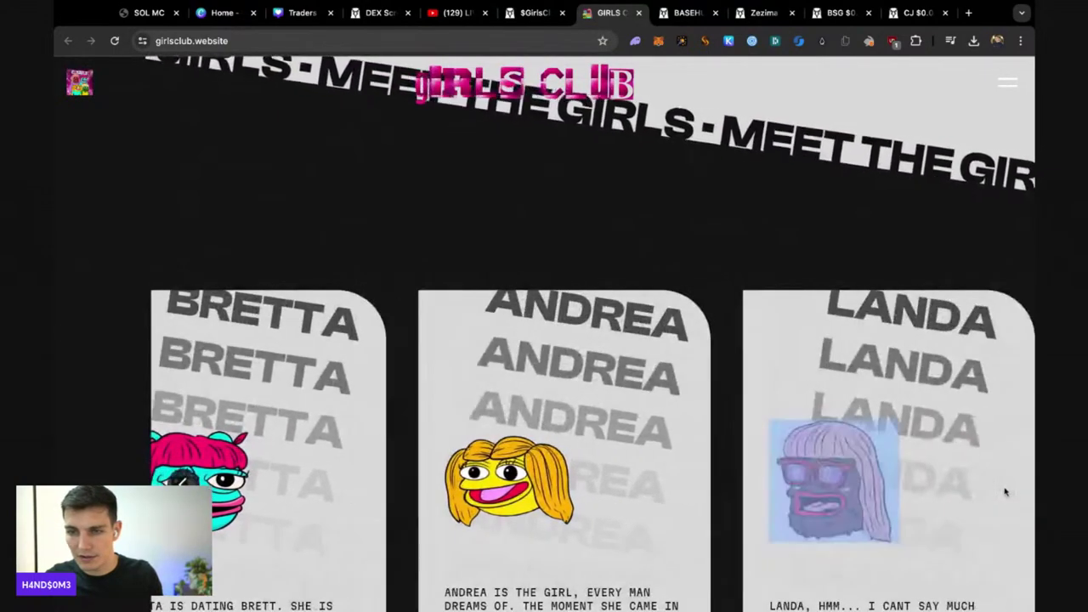
scroll(554, 360, down, 5)
scroll(552, 344, down, 5)
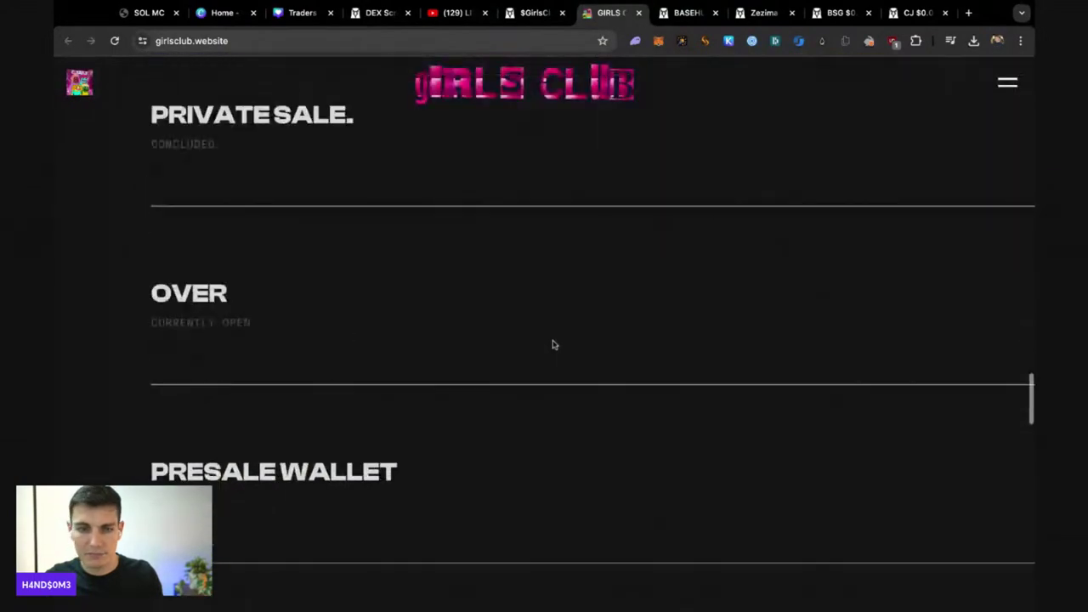
scroll(553, 344, down, 5)
scroll(557, 338, down, 5)
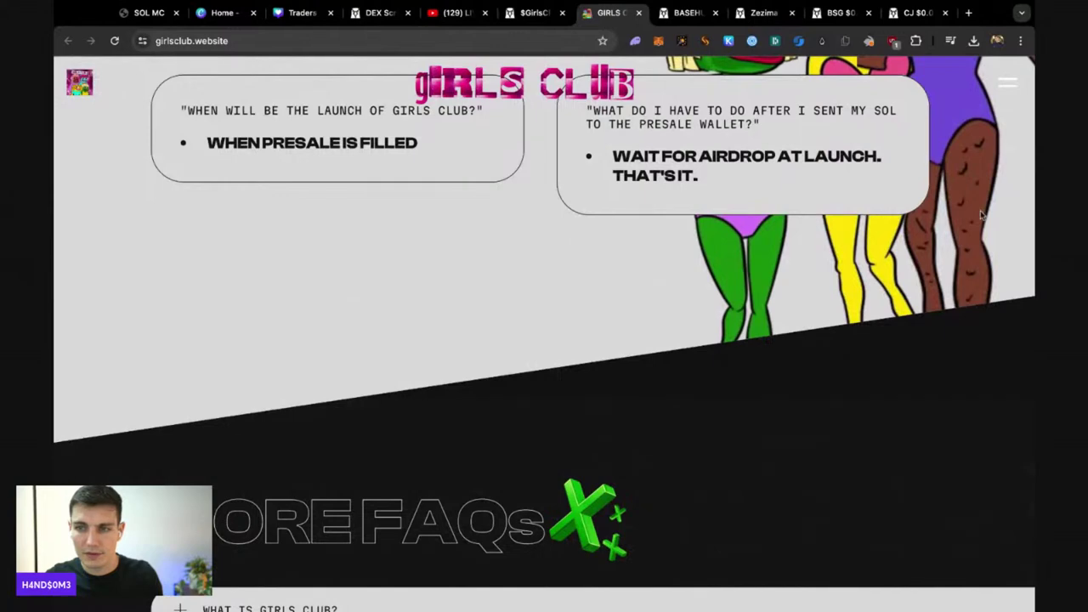
scroll(435, 348, down, 5)
scroll(434, 348, up, 3)
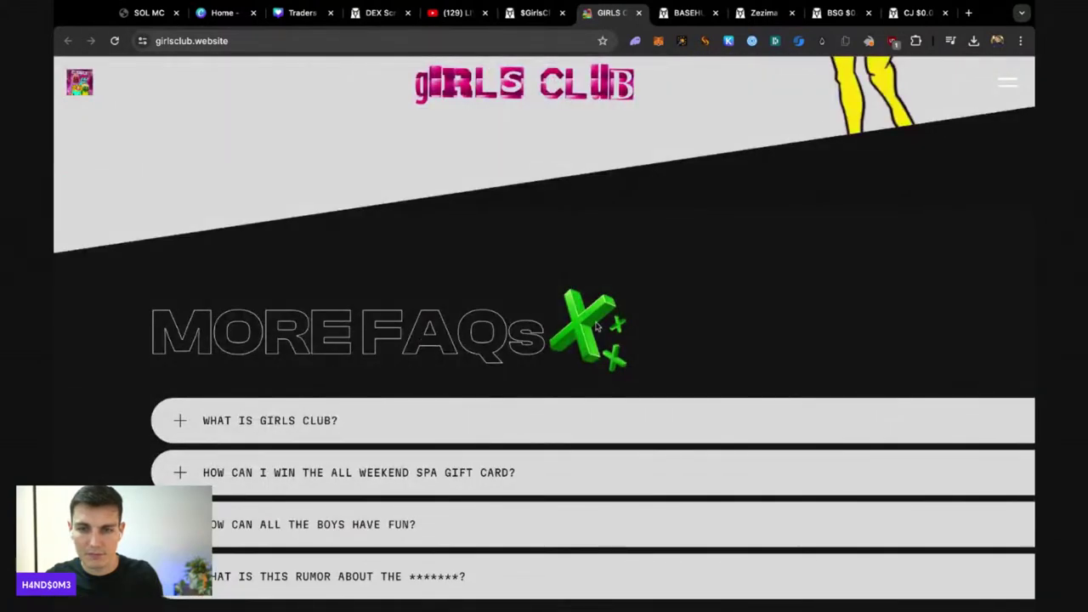
scroll(597, 326, down, 10)
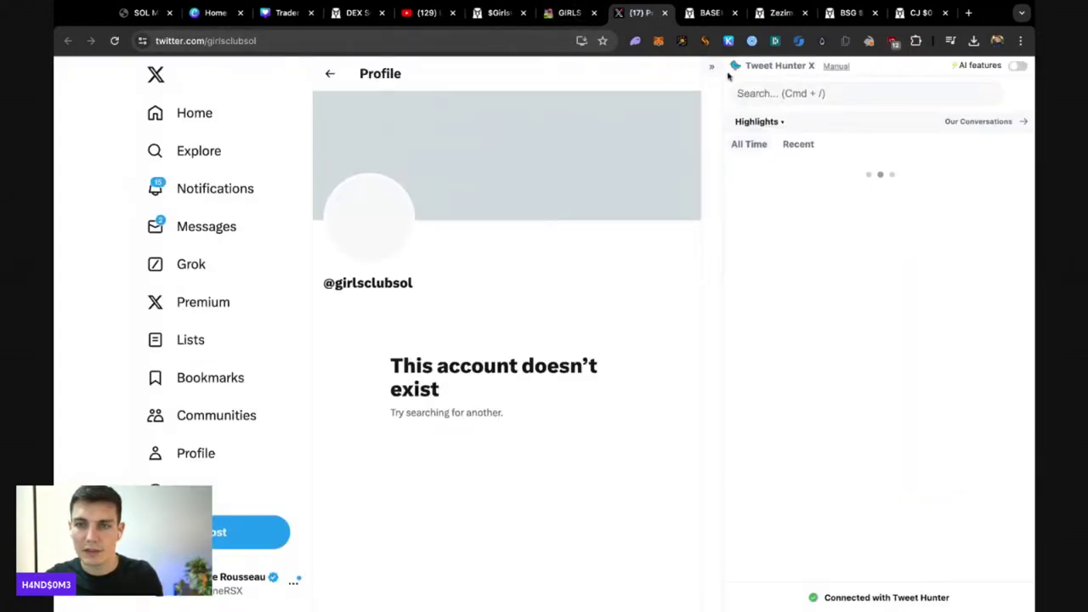
key(ctrl+w)
key(ctrl+w)
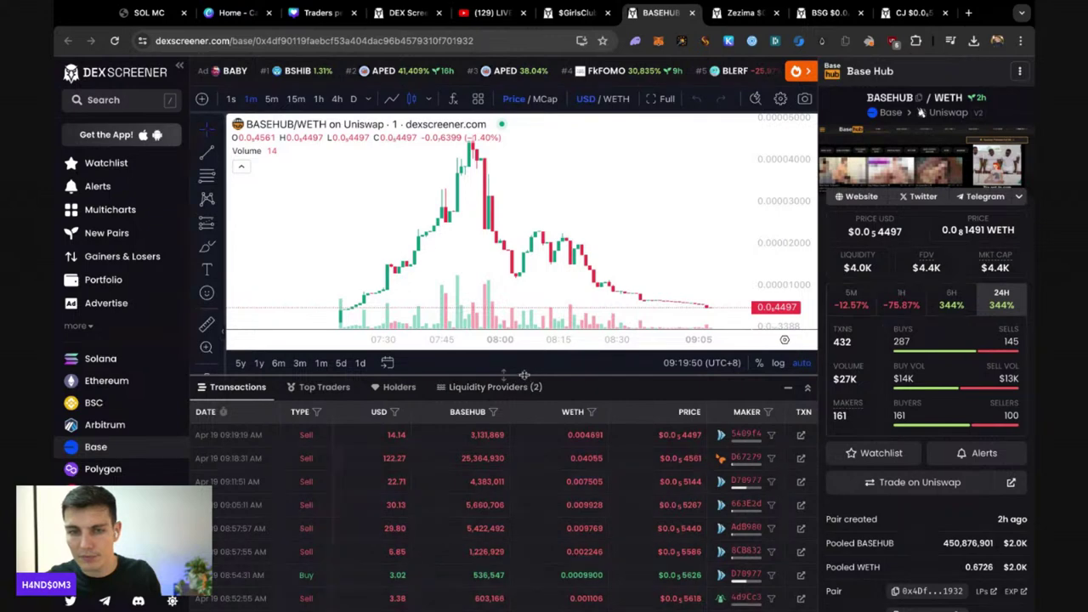
- Enlarge the BASEHUB/WETH chart and stretch its price scale so the candles look taller
drag(525, 375, 524, 431)
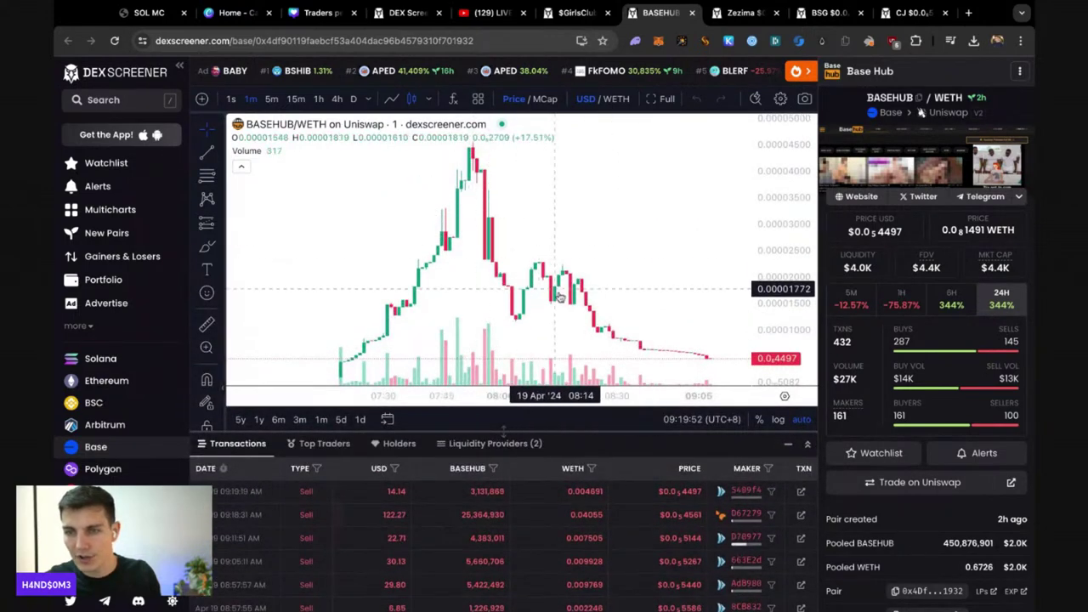
scroll(576, 310, right, 5)
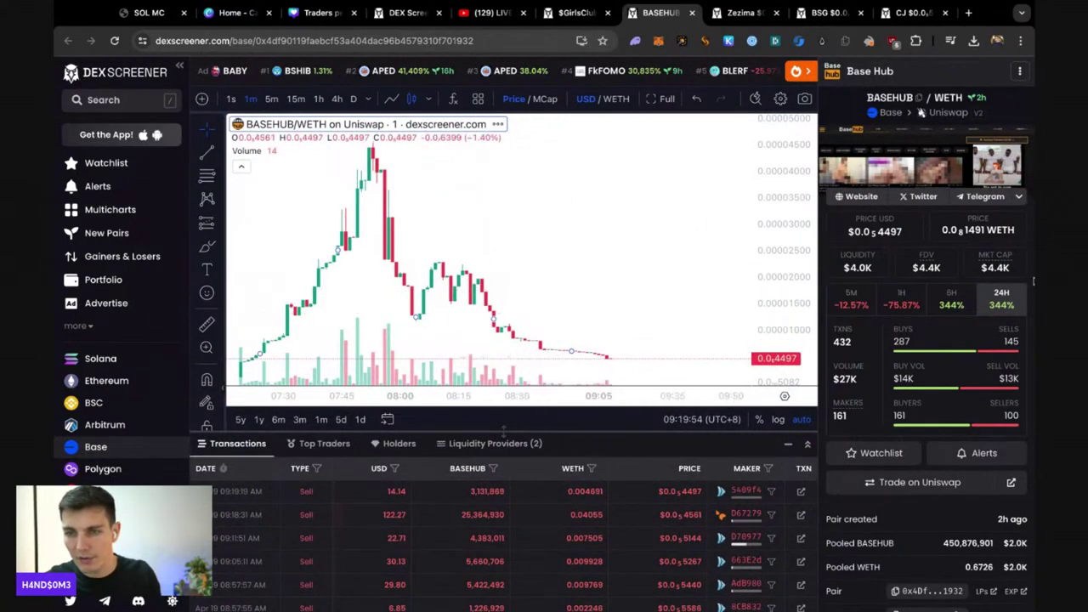
scroll(848, 278, down, 3)
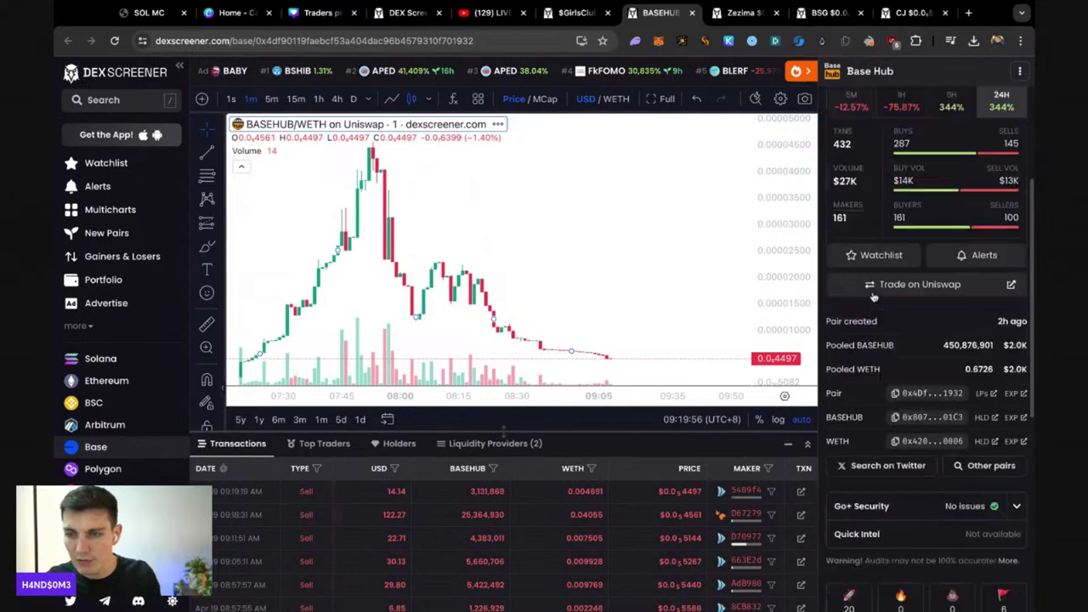
scroll(847, 279, down, 2)
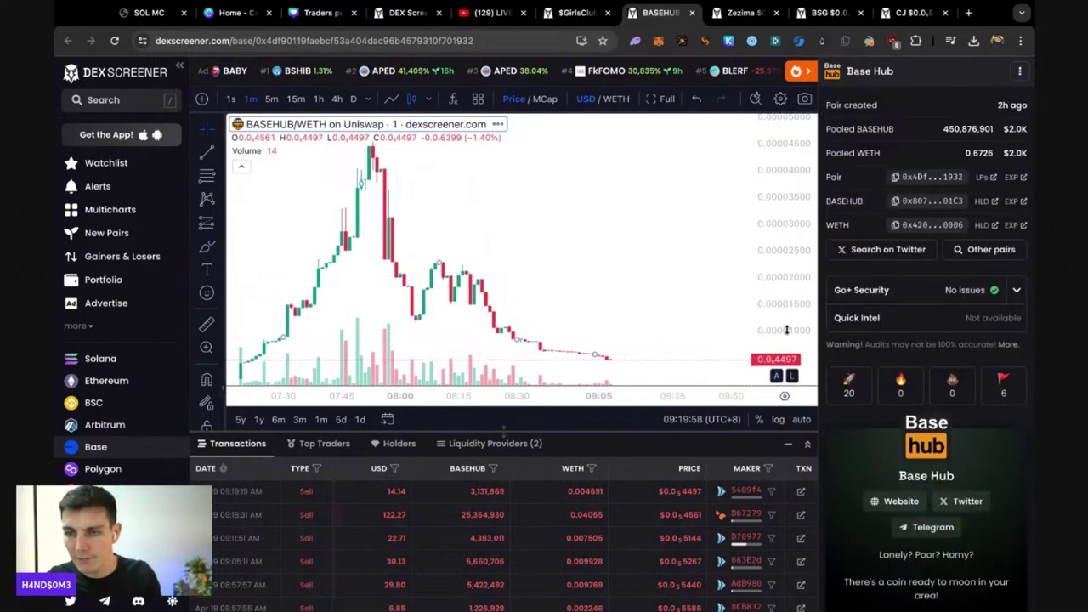
drag(791, 334, 788, 272)
scroll(893, 476, down, 1)
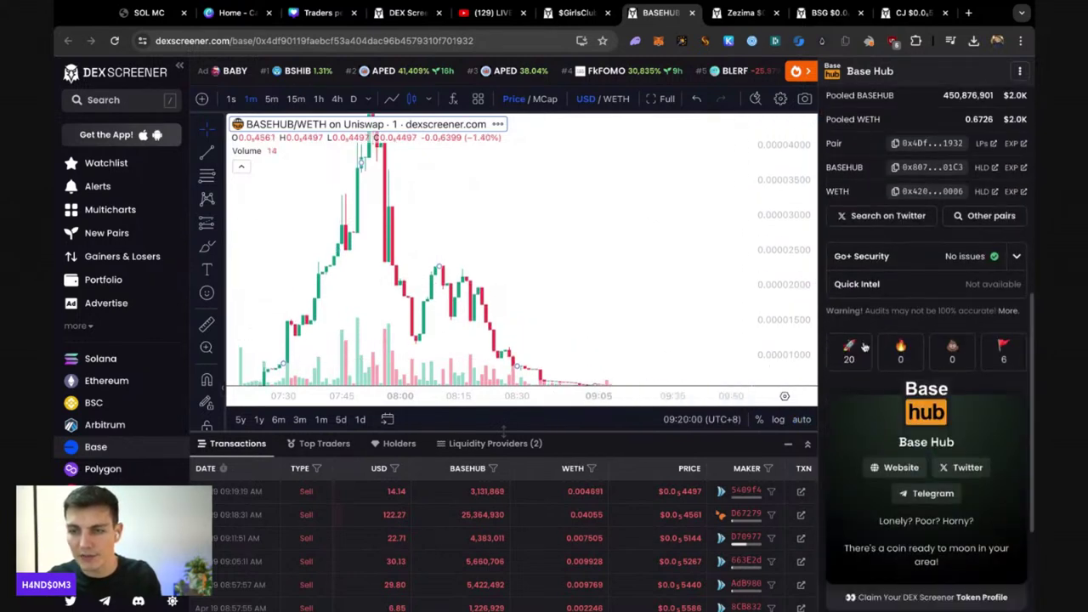
- Open and skim the base-hub.xyz site touting 0% tax and locked liquidity
click(893, 468)
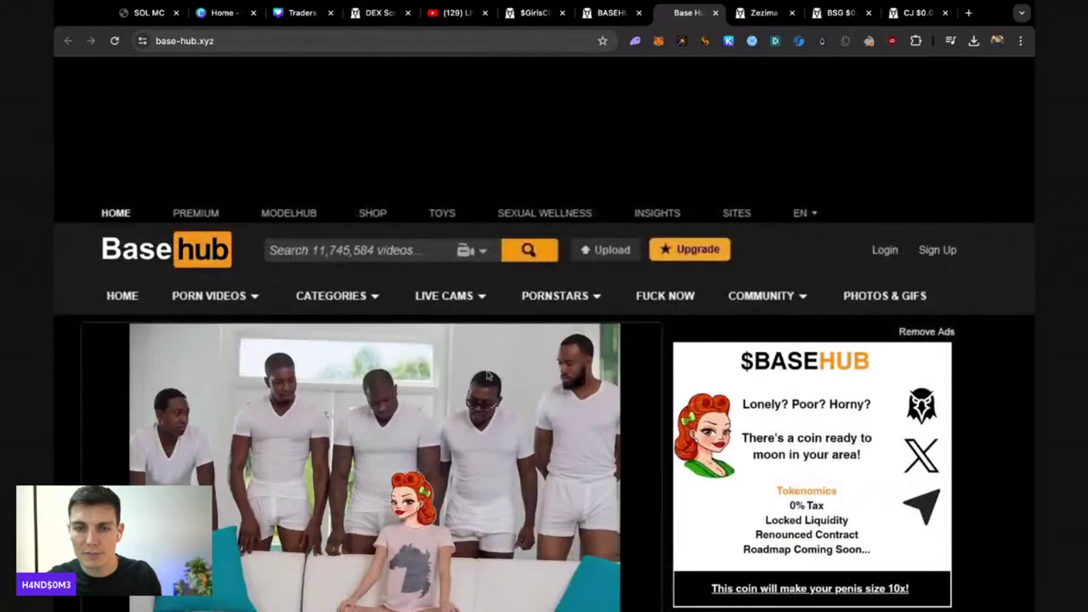
scroll(516, 164, down, 1)
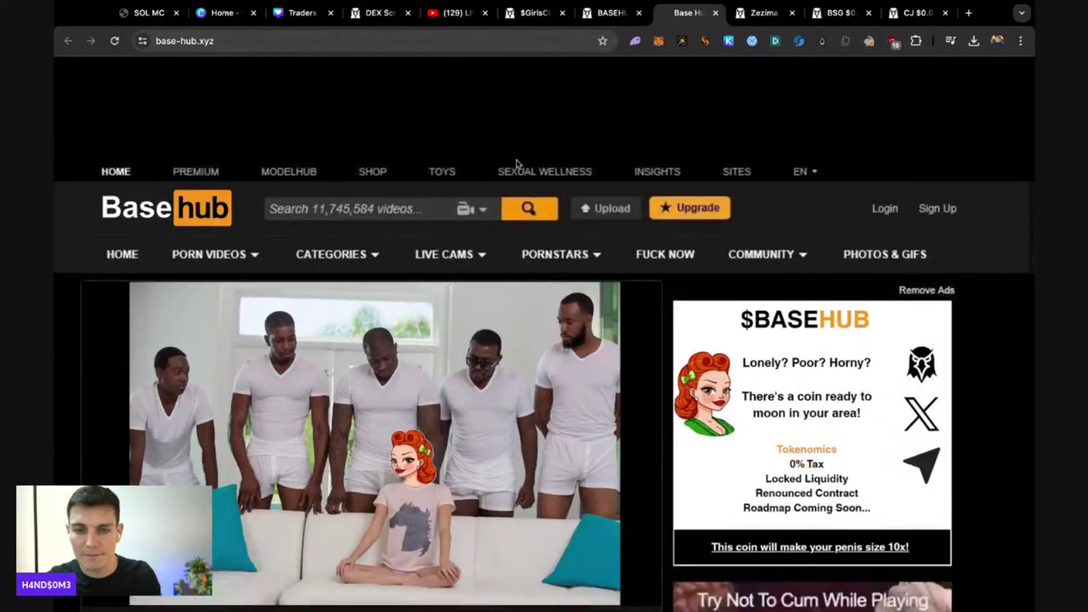
scroll(516, 164, down, 2)
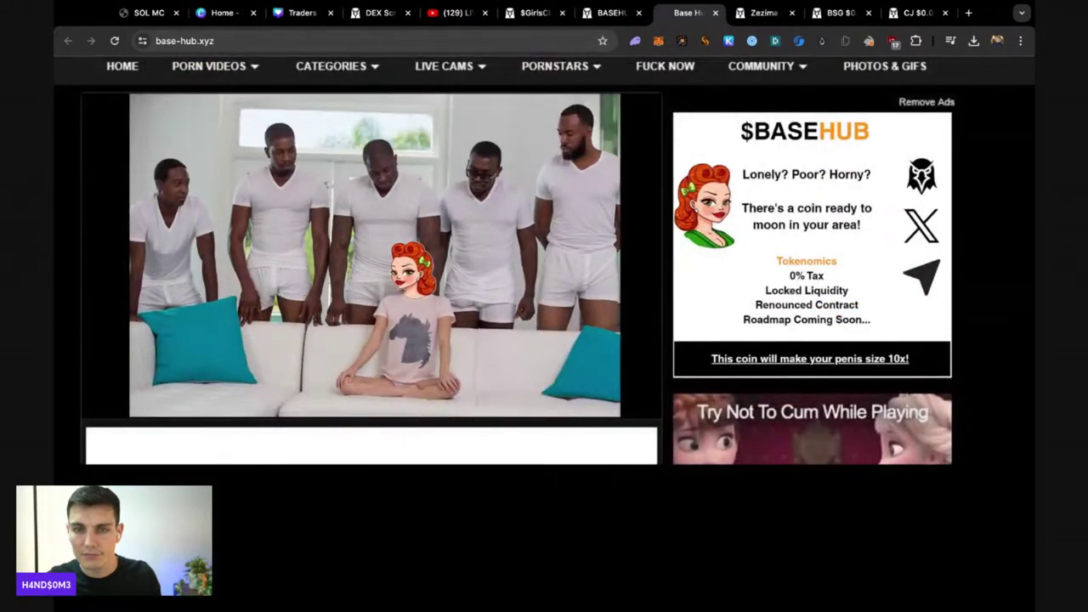
scroll(680, 287, up, 3)
- Close the Base Hub site and BASEHUB pair, then open Zezima's RuneScape-themed website
key(ctrl+w)
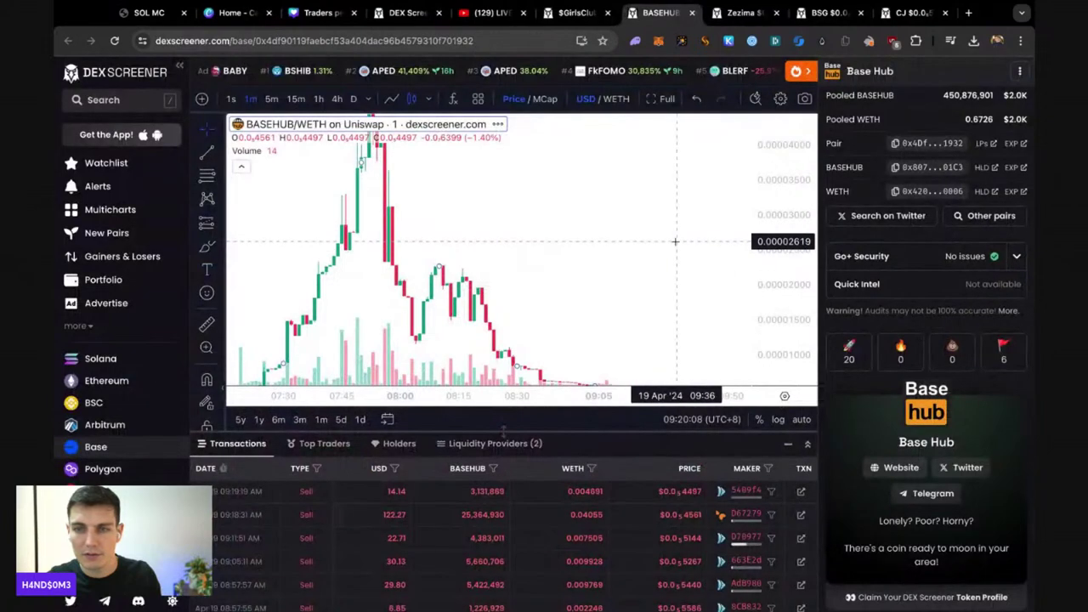
key(ctrl+w)
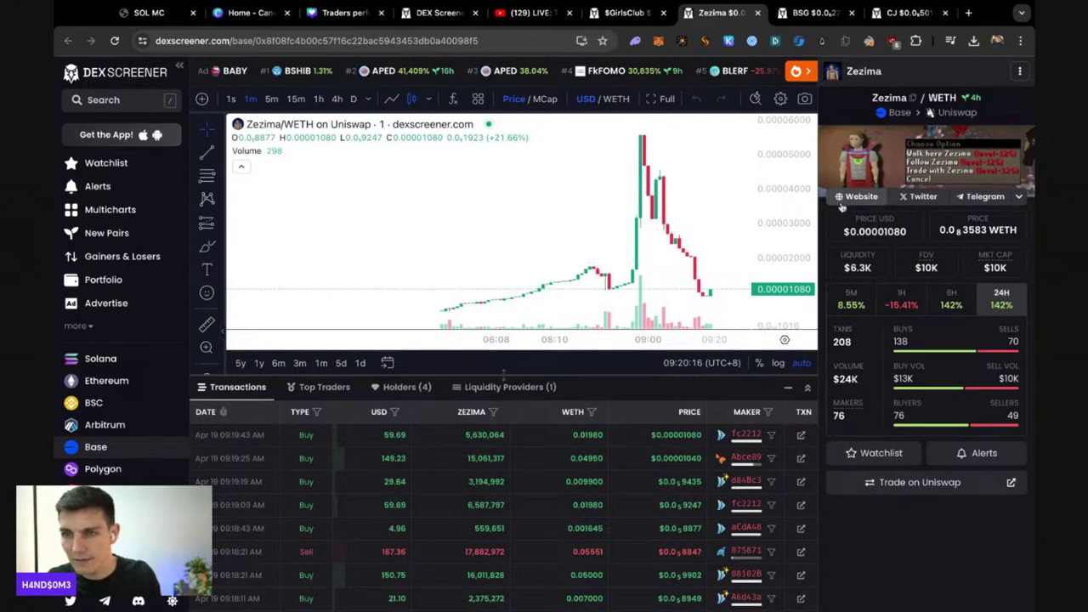
click(843, 201)
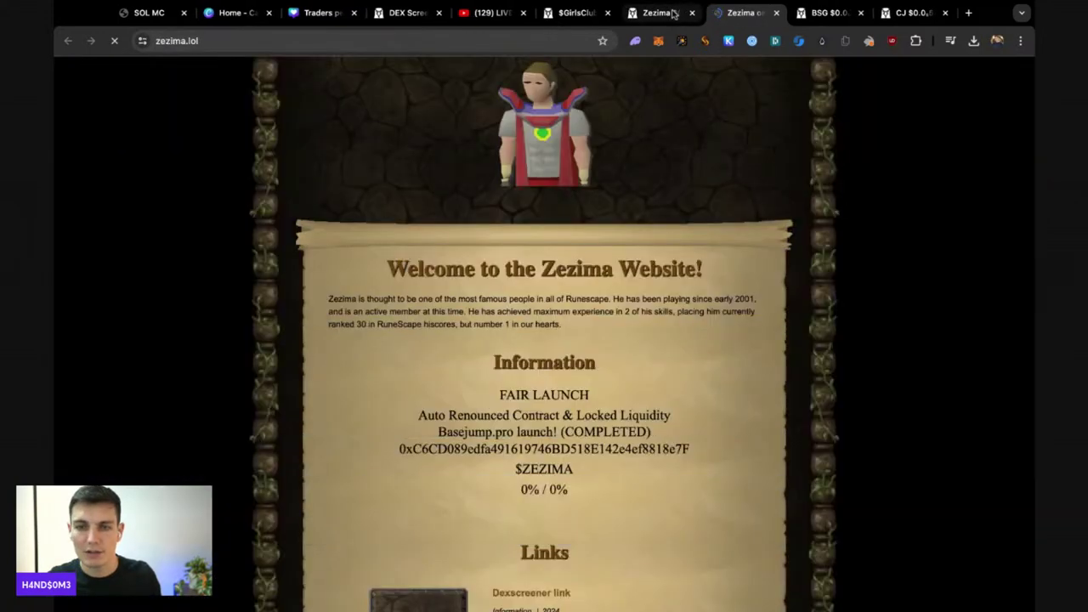
- Scroll zezima.lol to its Dexscreener, Telegram, Twitter and Base Jump links, then close the site
scroll(479, 270, down, 5)
scroll(480, 269, down, 1)
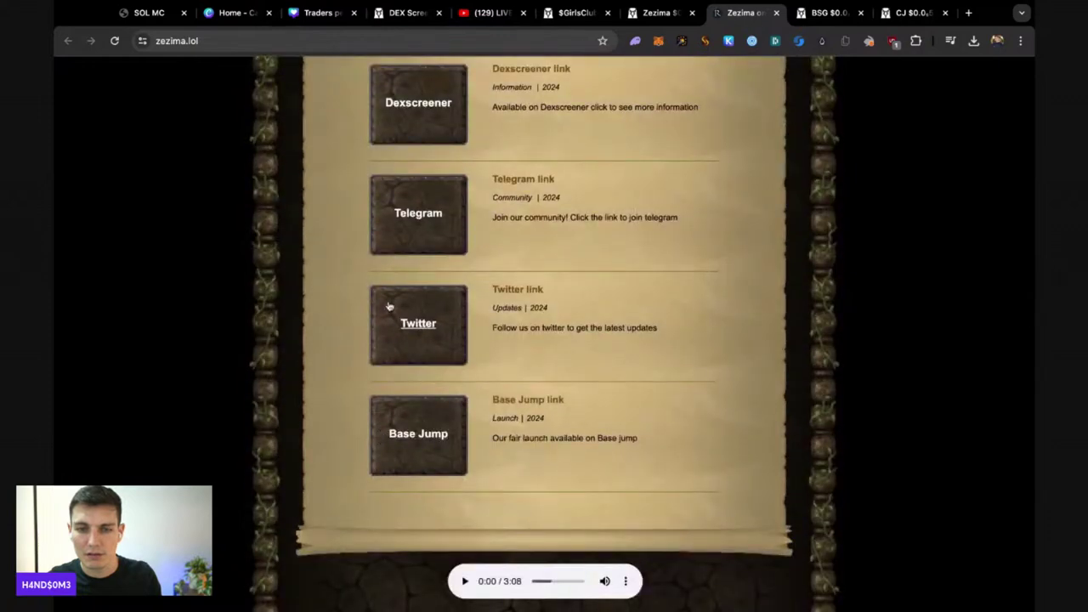
scroll(390, 293, up, 5)
scroll(393, 284, up, 2)
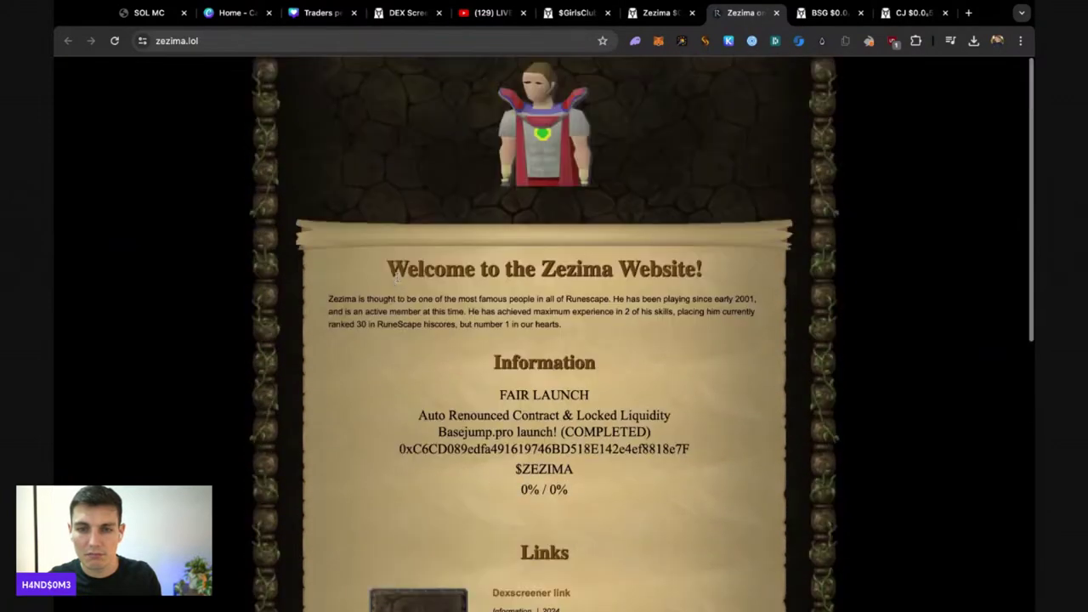
key(ctrl+w)
key(ctrl+w)
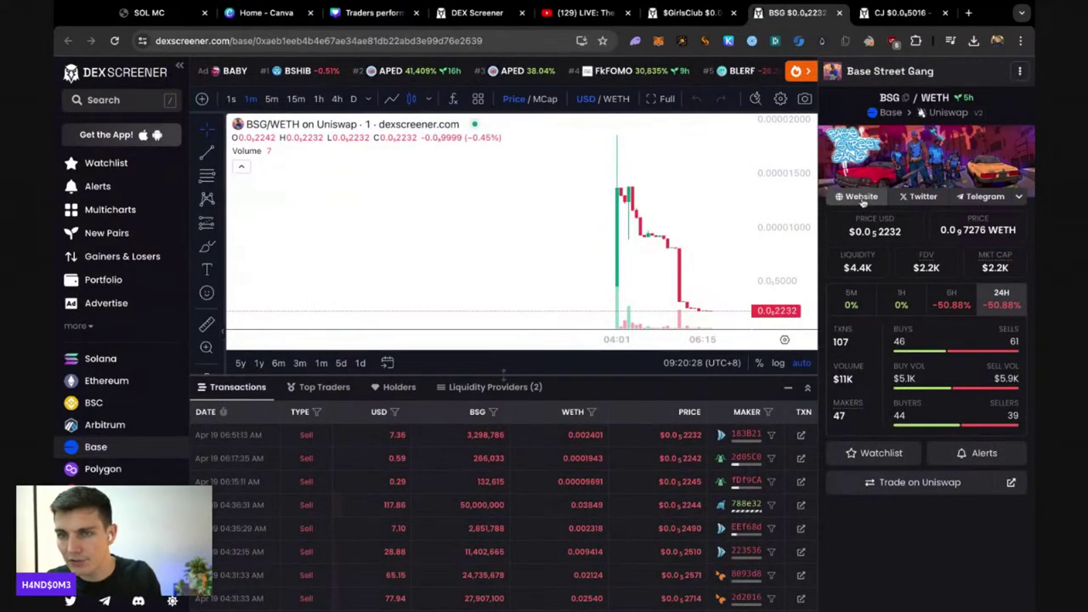
- Close the BSG pair and open the trending BOCA/SOL pair from the DEX Screener list
key(ctrl+w)
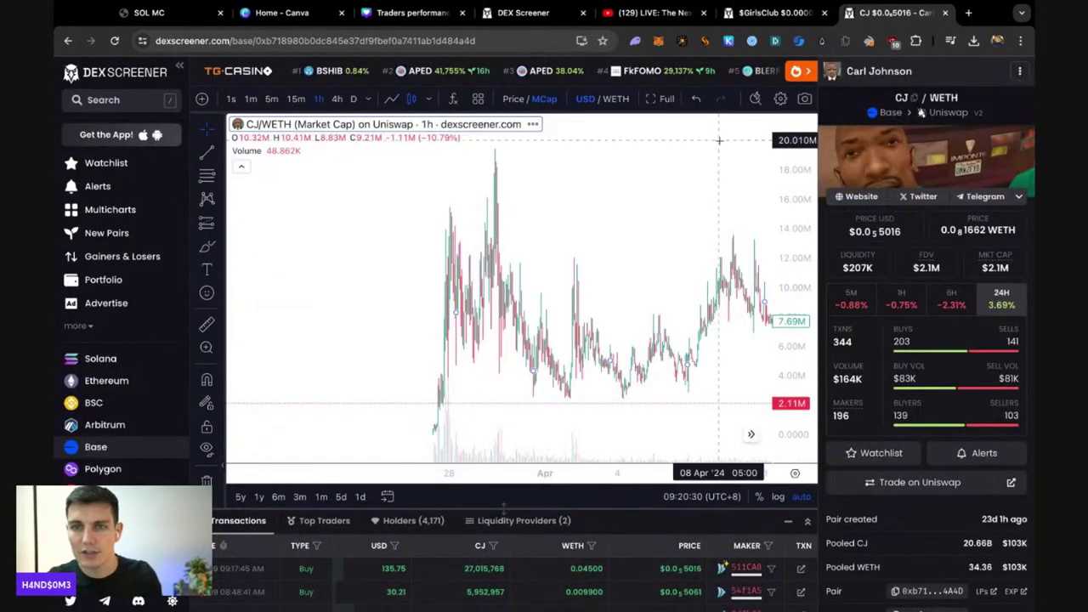
click(523, 13)
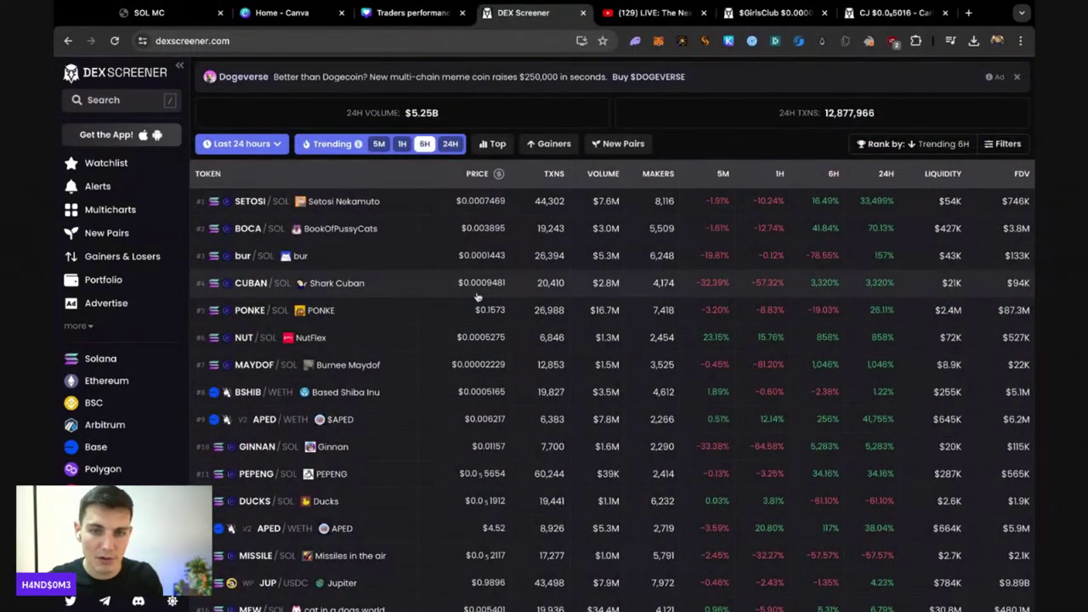
middle_click(369, 234)
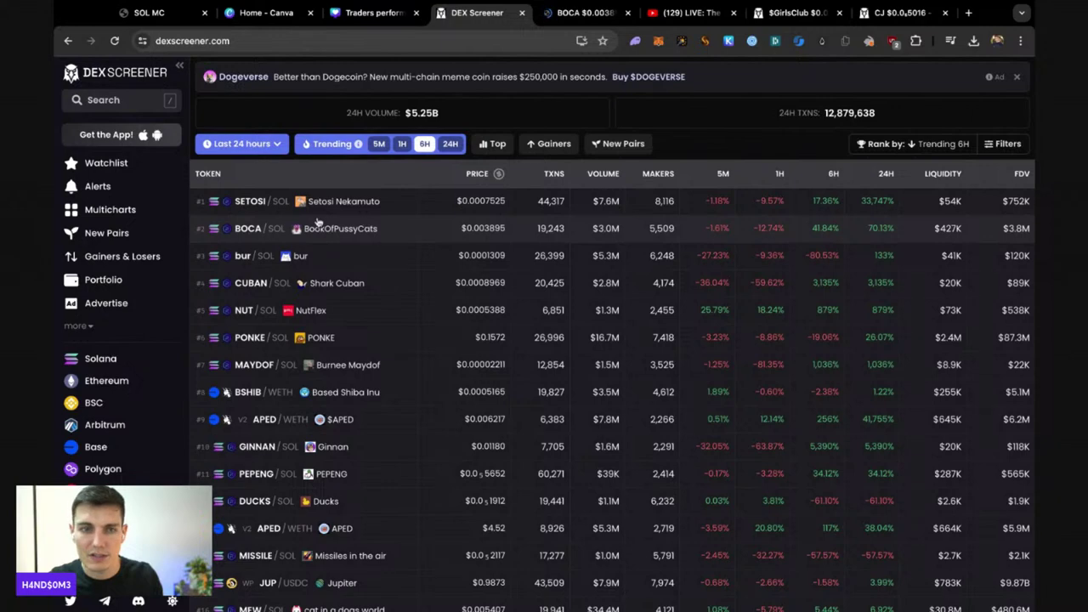
click(566, 17)
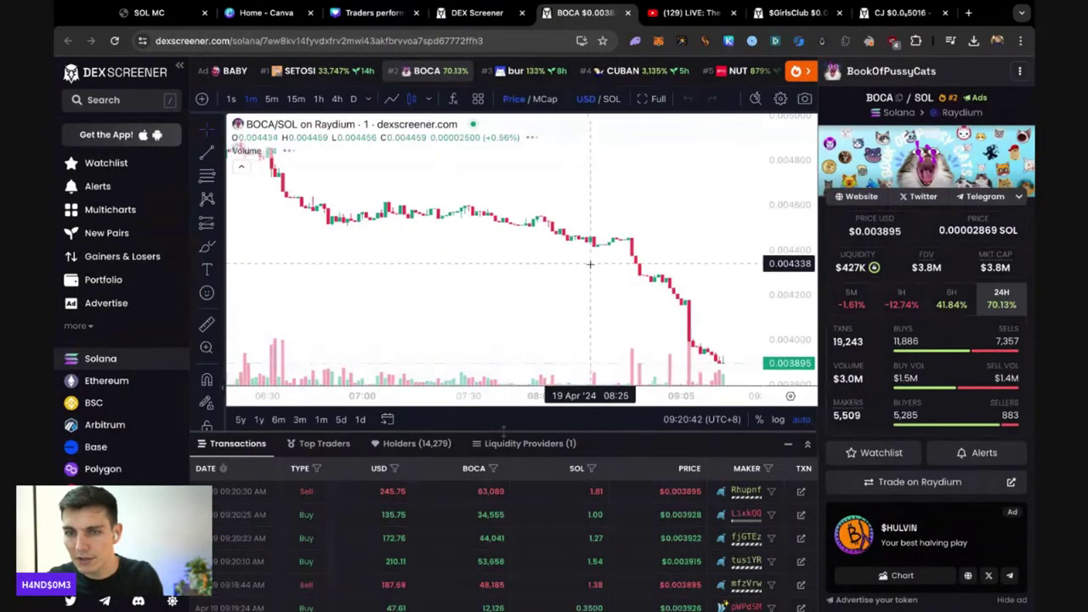
- Zoom out the BOCA/SOL chart to view its longer price history
scroll(591, 264, down, 10)
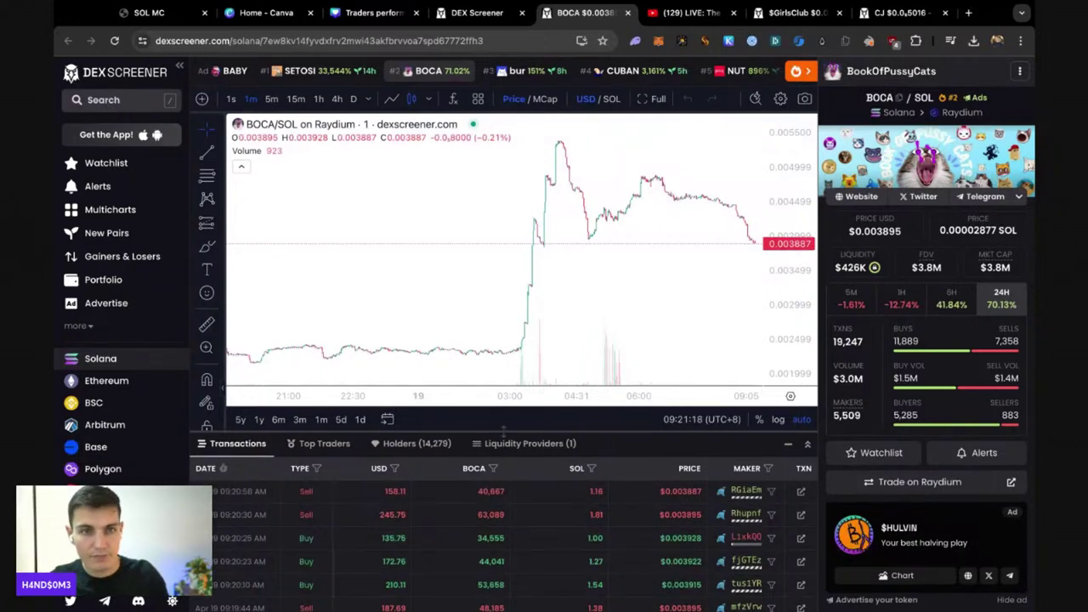
- Search DEX Screener for 'gorge', check the SAROS result, then change the query to 'hunt'
click(137, 102)
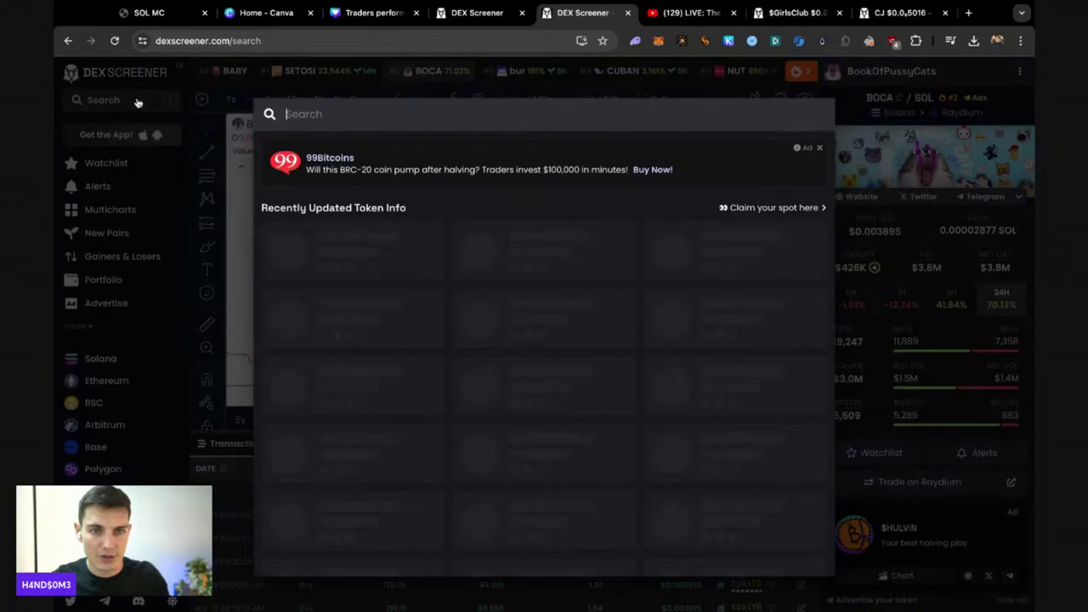
text(gorge)
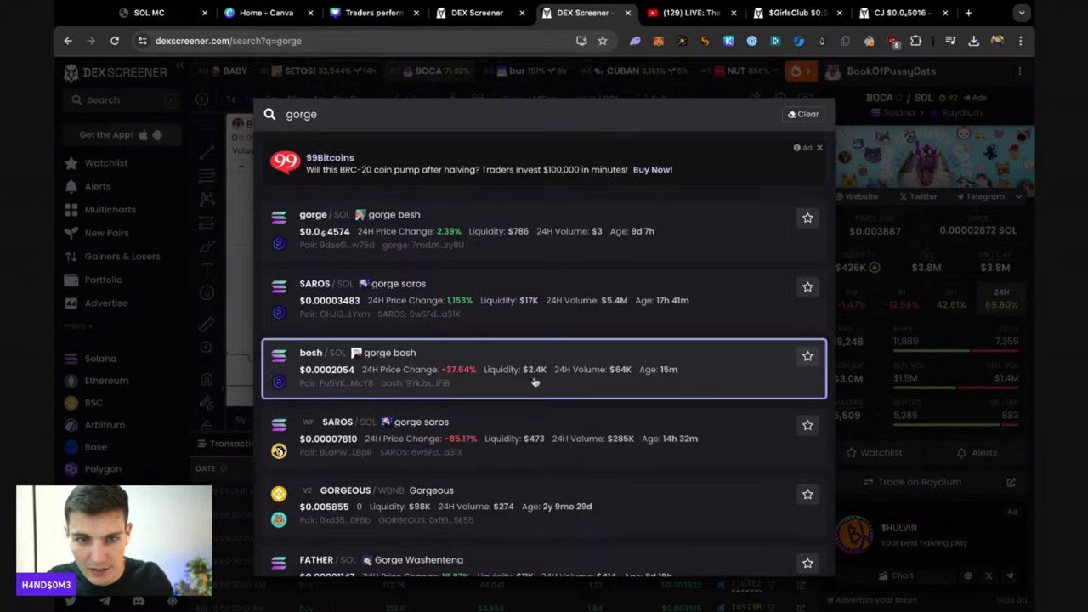
key(Down)
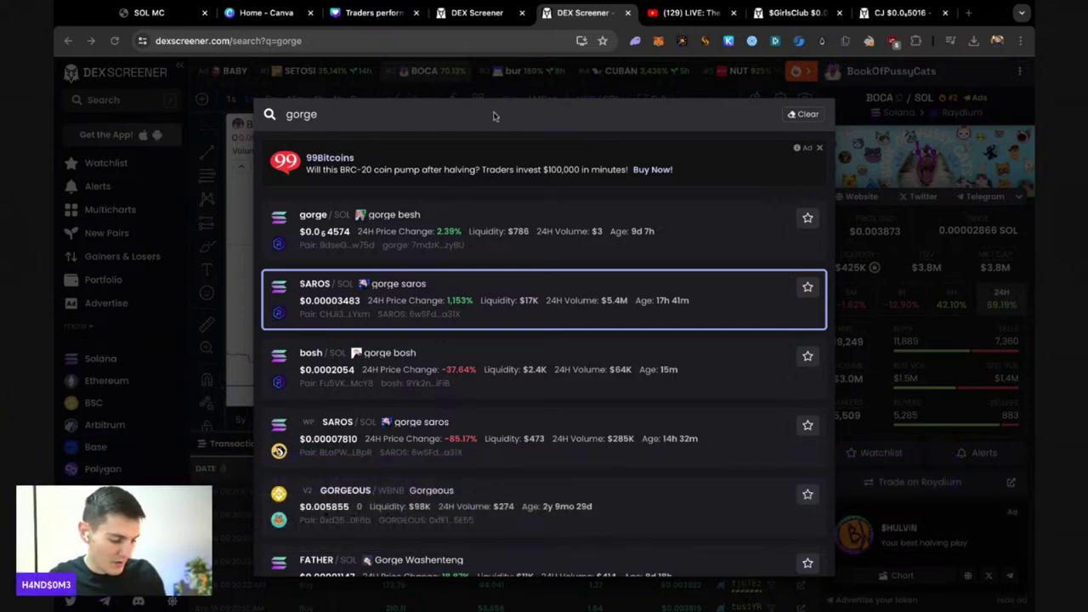
double_click(327, 114)
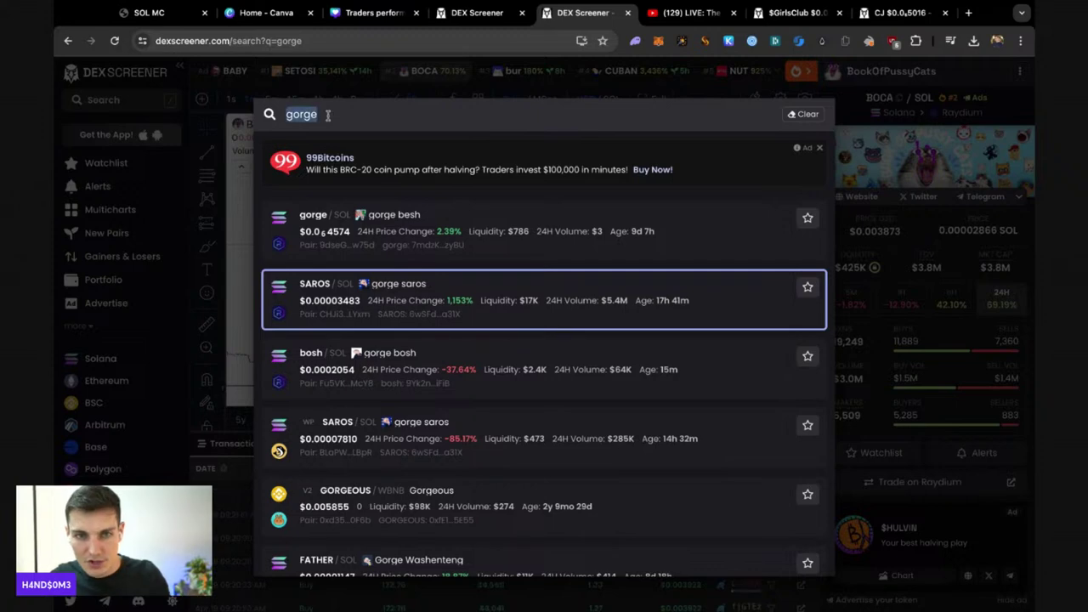
text(hunt)
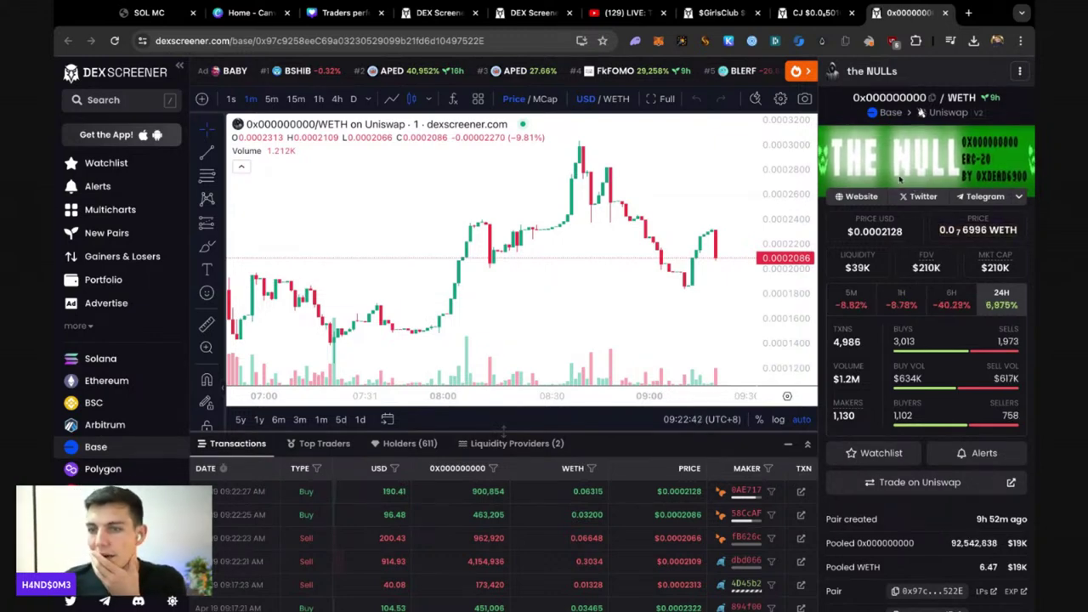
- Zoom out the NULLs 0x000000000/WETH chart
scroll(589, 220, down, 3)
scroll(589, 219, down, 3)
scroll(590, 220, down, 2)
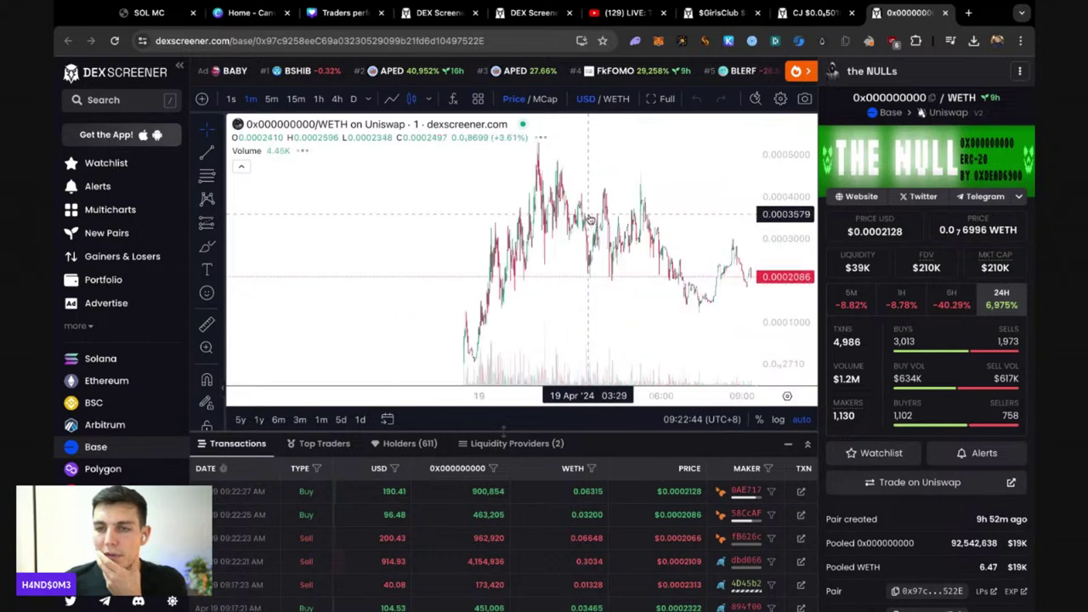
scroll(513, 241, down, 2)
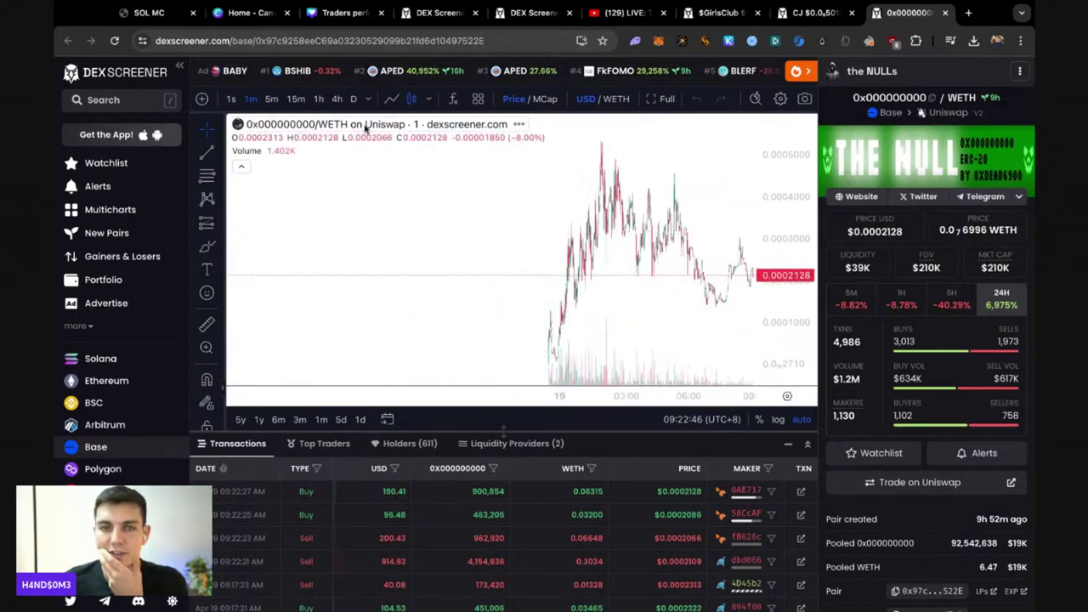
scroll(539, 291, up, 2)
scroll(357, 306, up, 2)
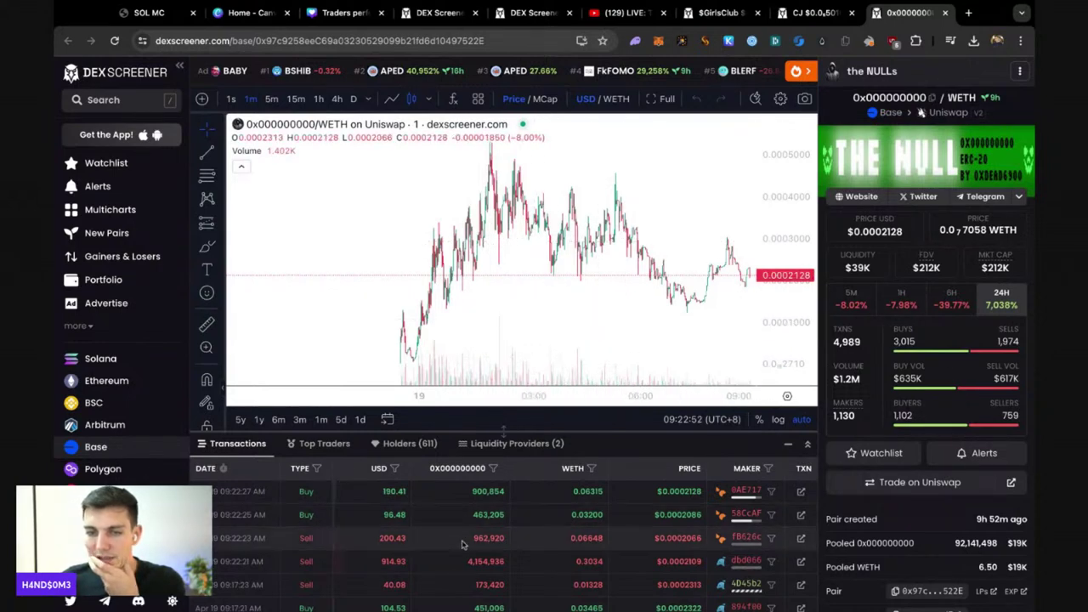
- Copy the NULLs token address and open its top-holders chart on BaseScan
scroll(925, 420, down, 3)
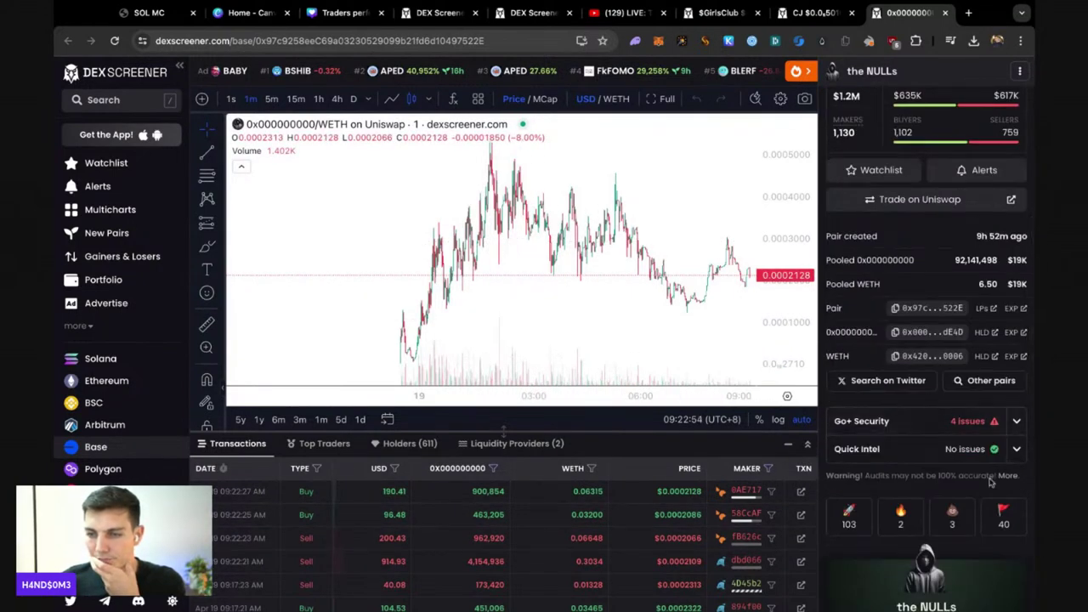
scroll(859, 459, down, 2)
scroll(884, 525, down, 1)
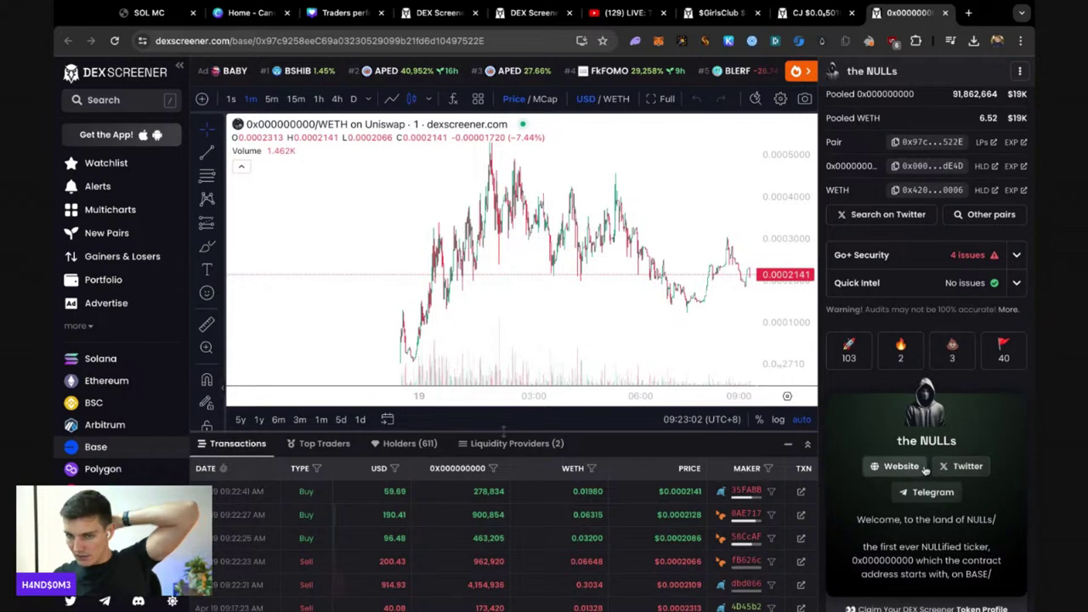
scroll(926, 442, up, 1)
click(892, 185)
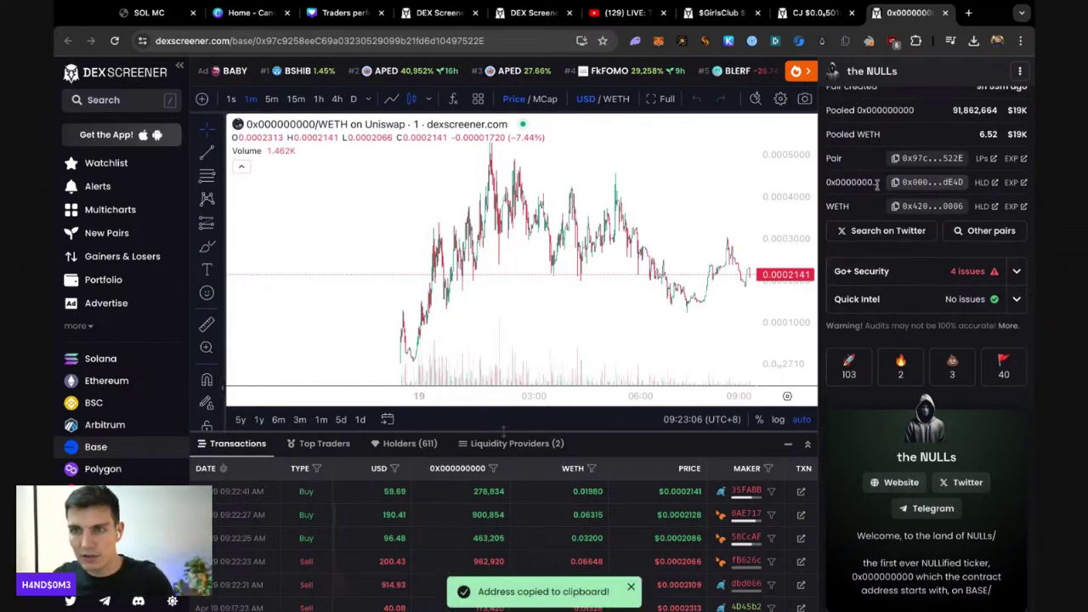
click(990, 187)
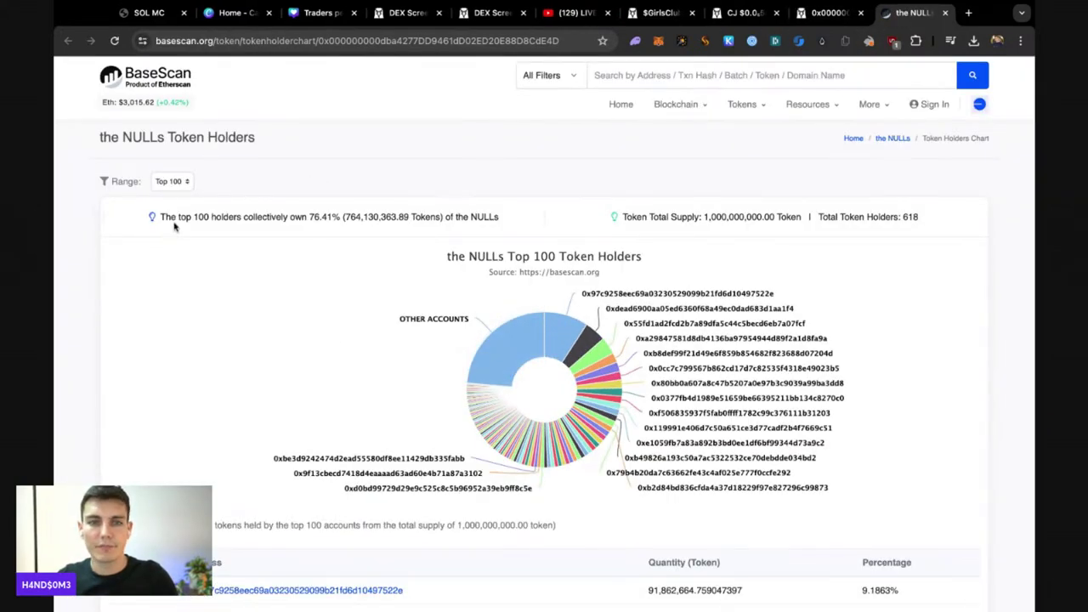
- Review the NULLs holder pie chart and the 6,957 token transfers on BaseScan, then return to the pair
scroll(175, 223, down, 2)
scroll(190, 213, up, 2)
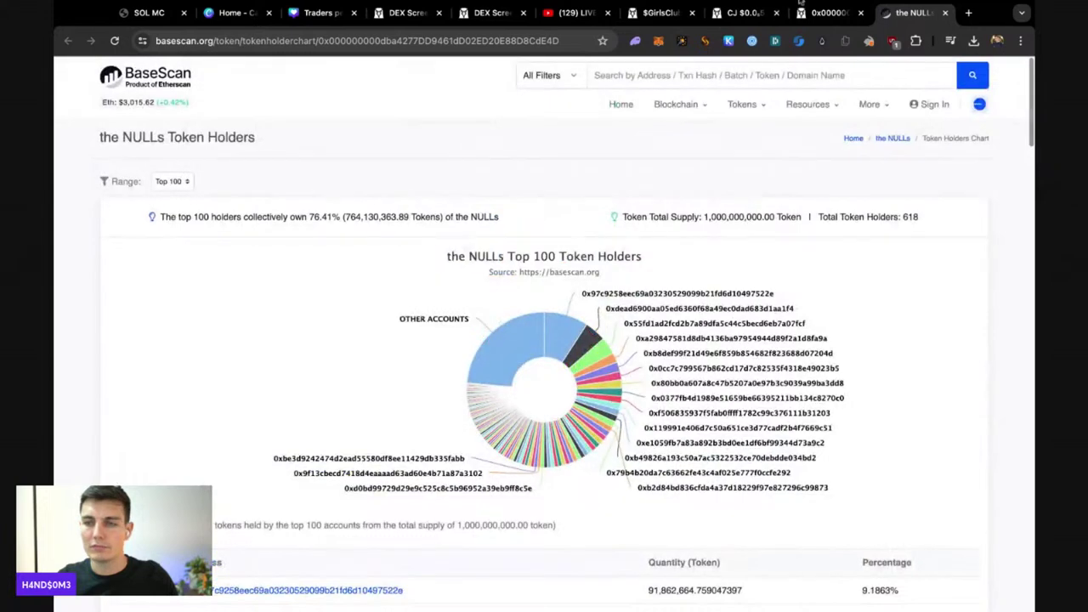
click(821, 14)
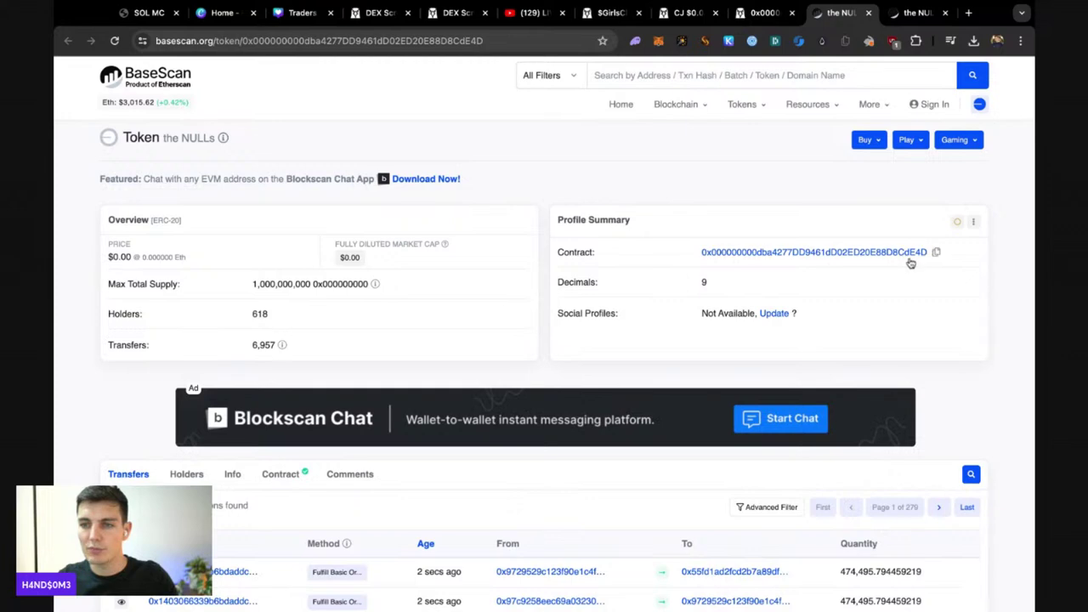
scroll(915, 263, down, 3)
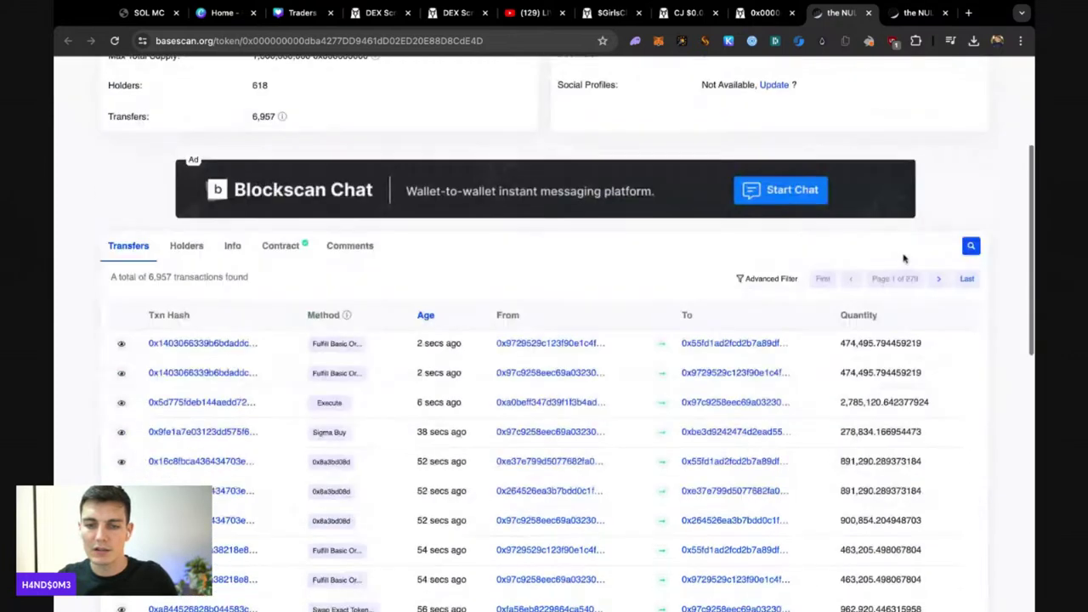
scroll(827, 210, up, 3)
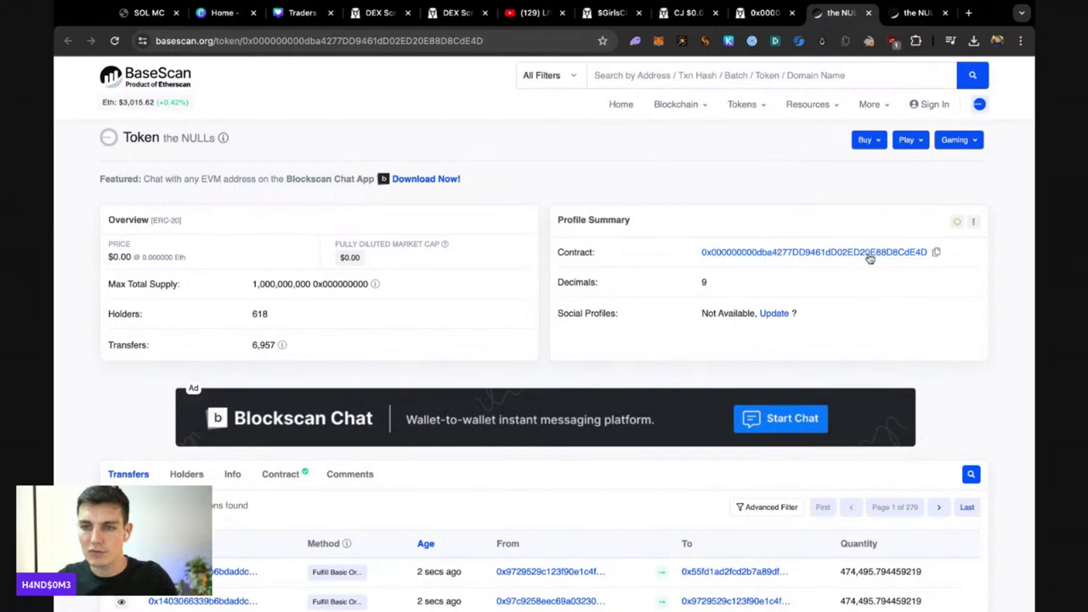
scroll(829, 190, down, 3)
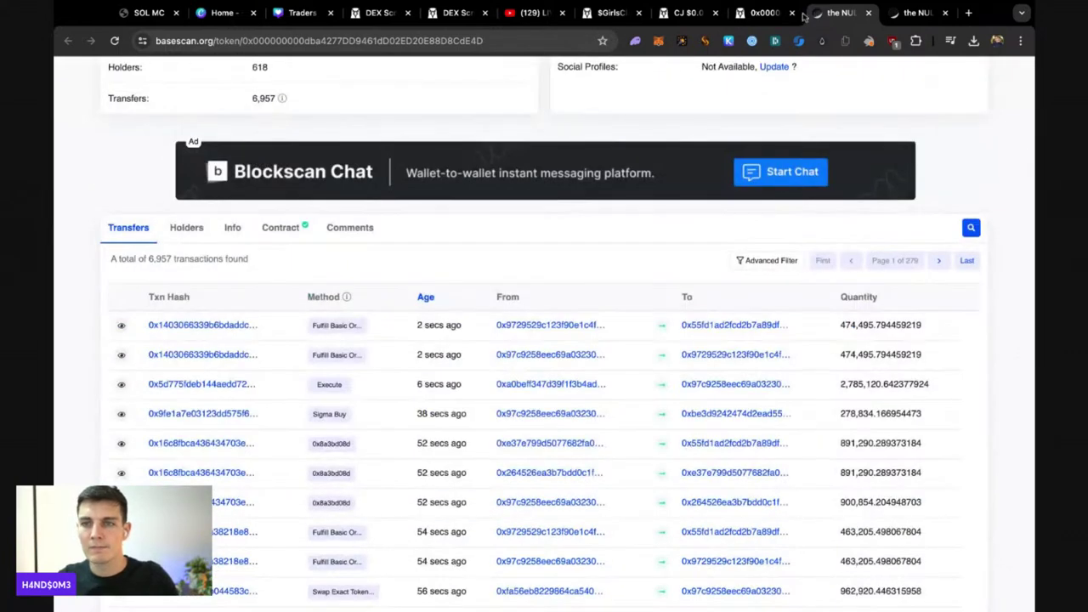
click(774, 14)
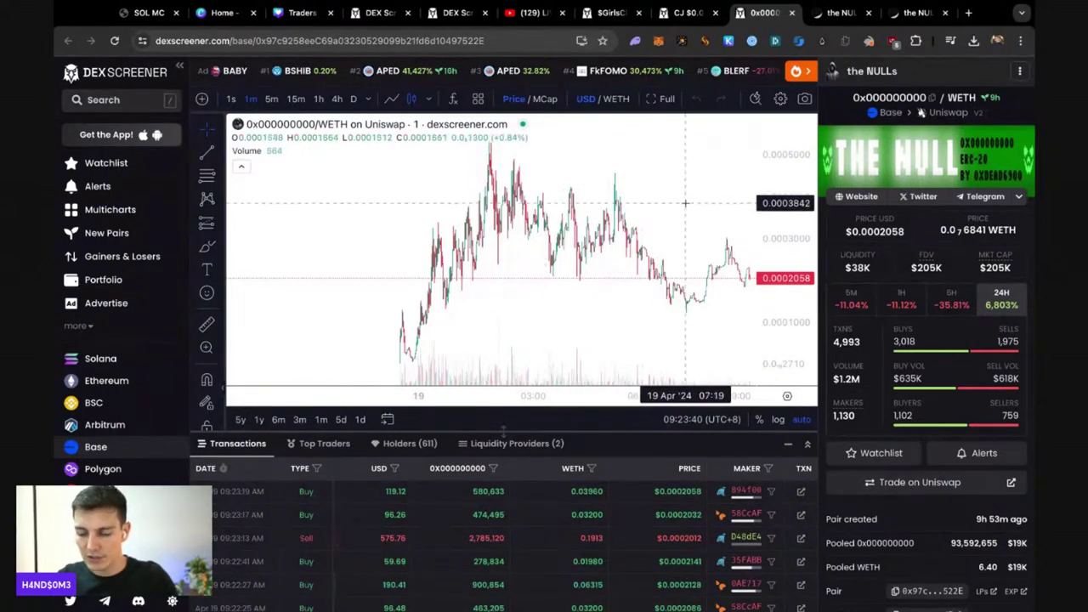
- Search '1337' and open the top 1337/WETH pair in a new tab
key(slash)
text(1337)
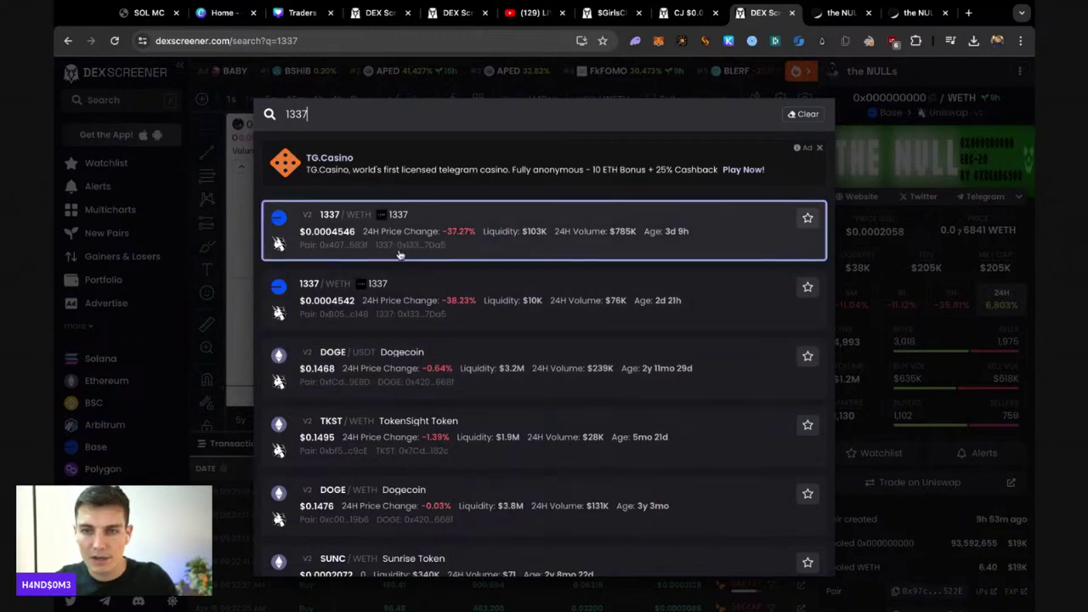
middle_click(402, 247)
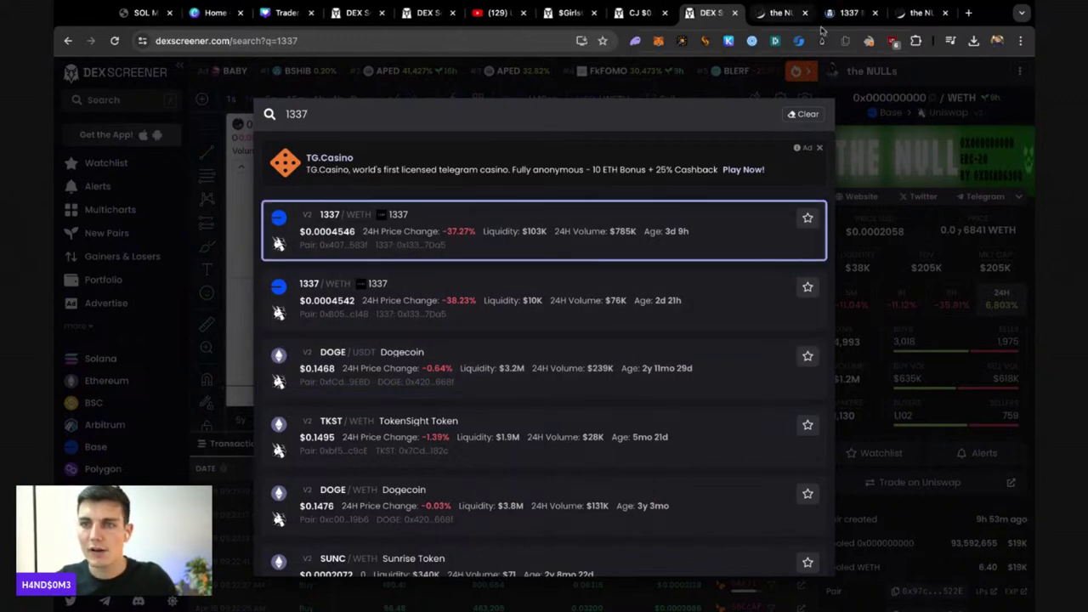
click(849, 14)
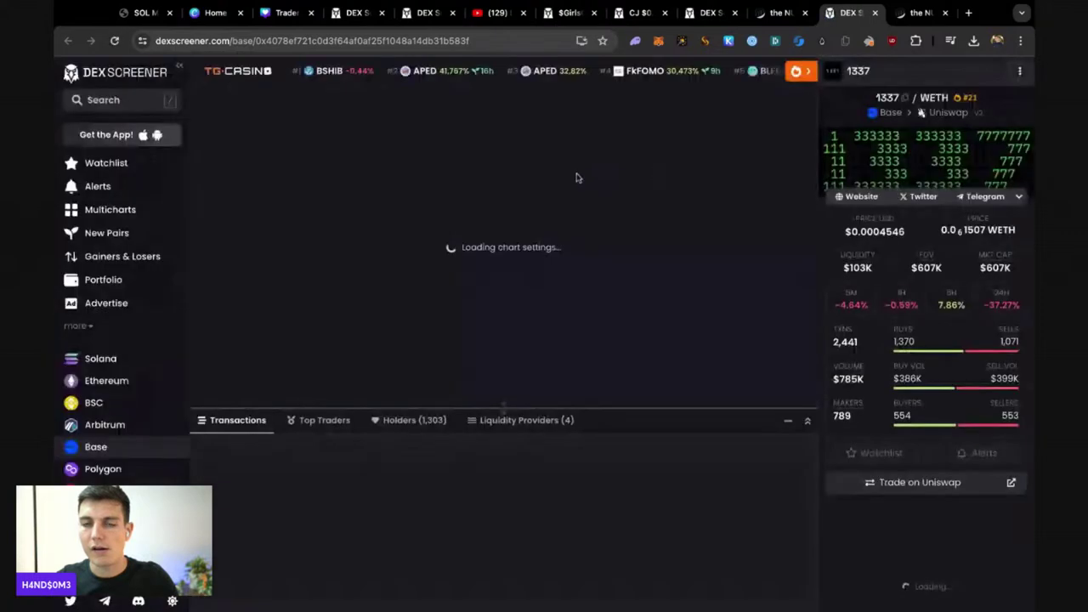
- Show the 1337/WETH chart as 1h market-cap candles, then go back to the 'hunt bode' results
scroll(893, 332, down, 2)
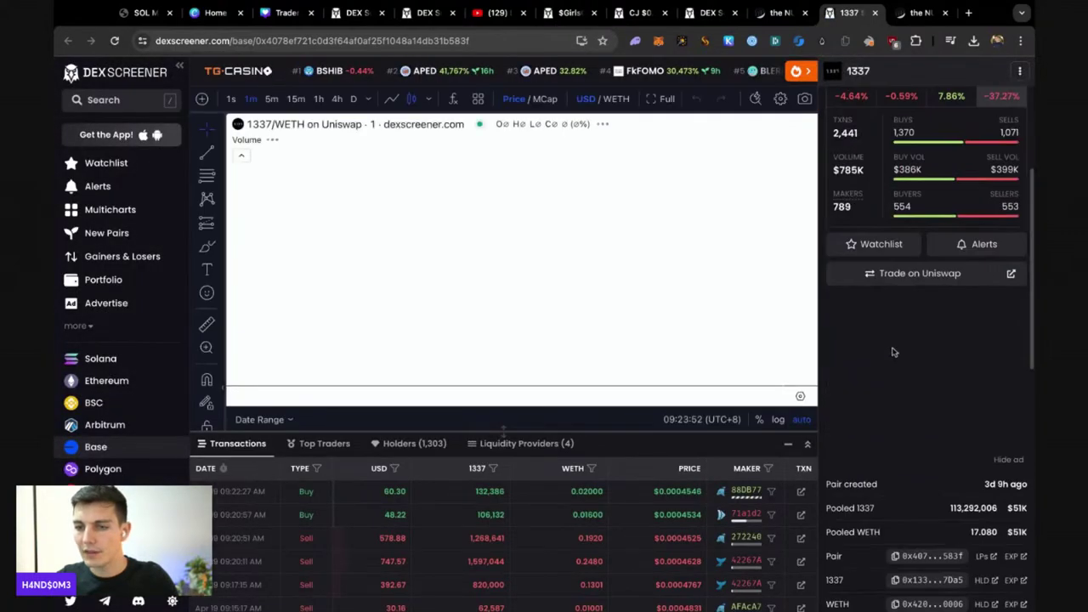
scroll(907, 343, down, 2)
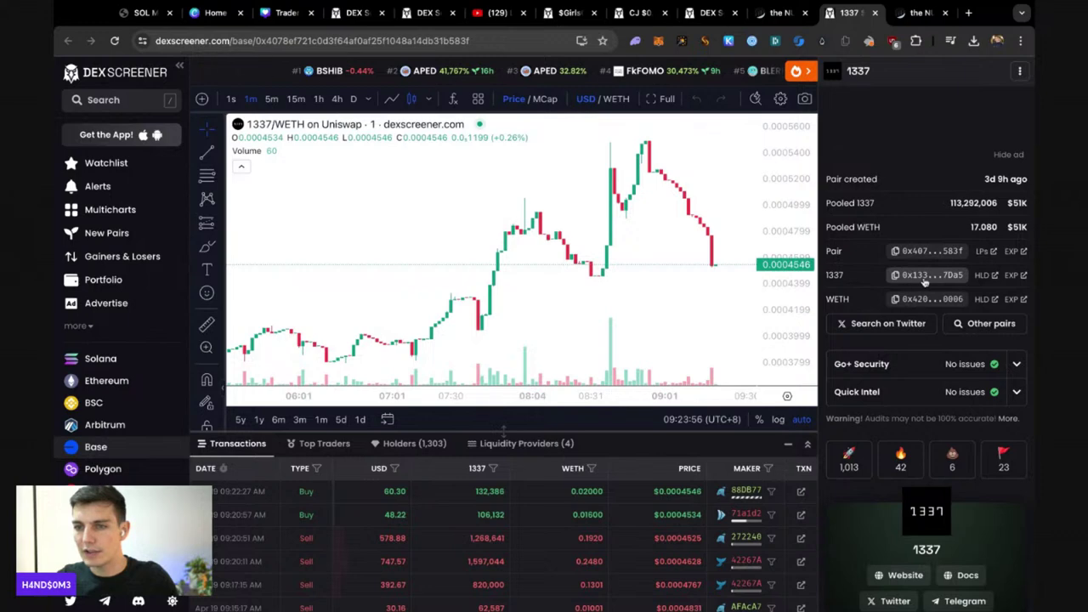
scroll(706, 178, down, 3)
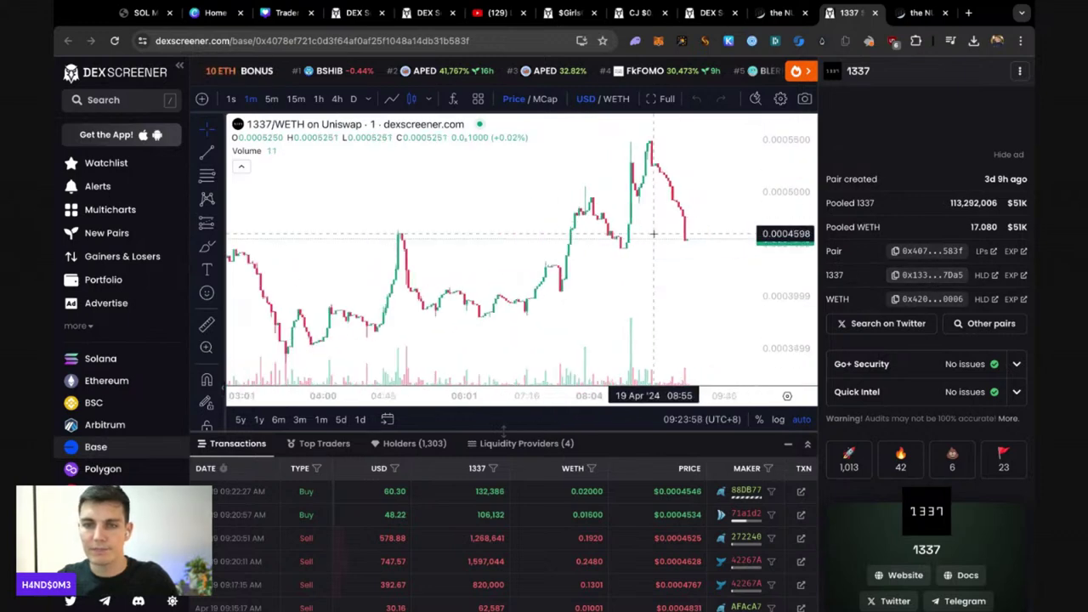
scroll(718, 179, down, 2)
click(318, 98)
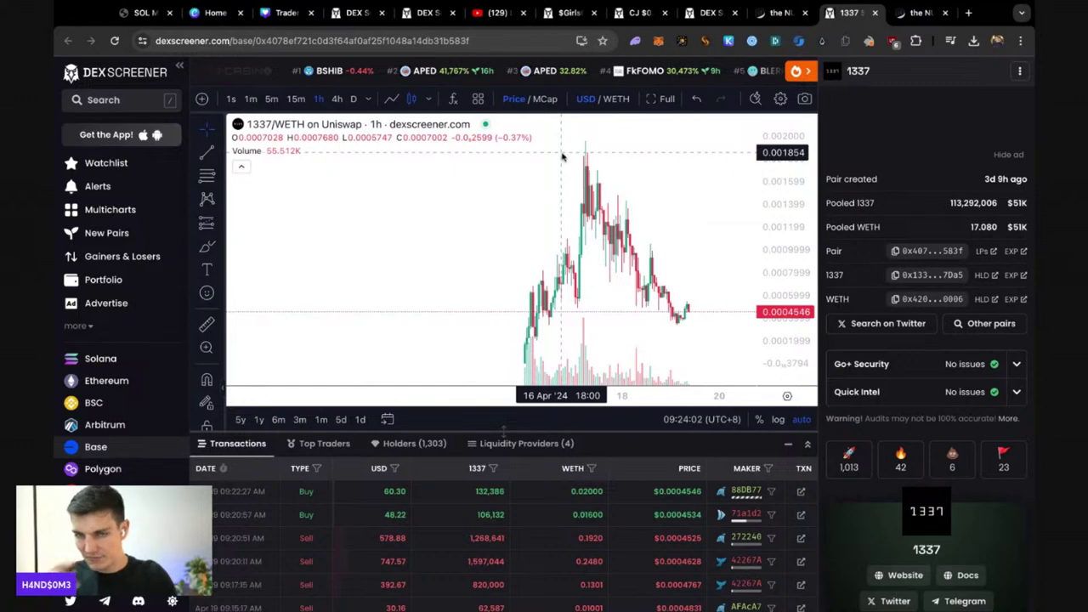
click(548, 99)
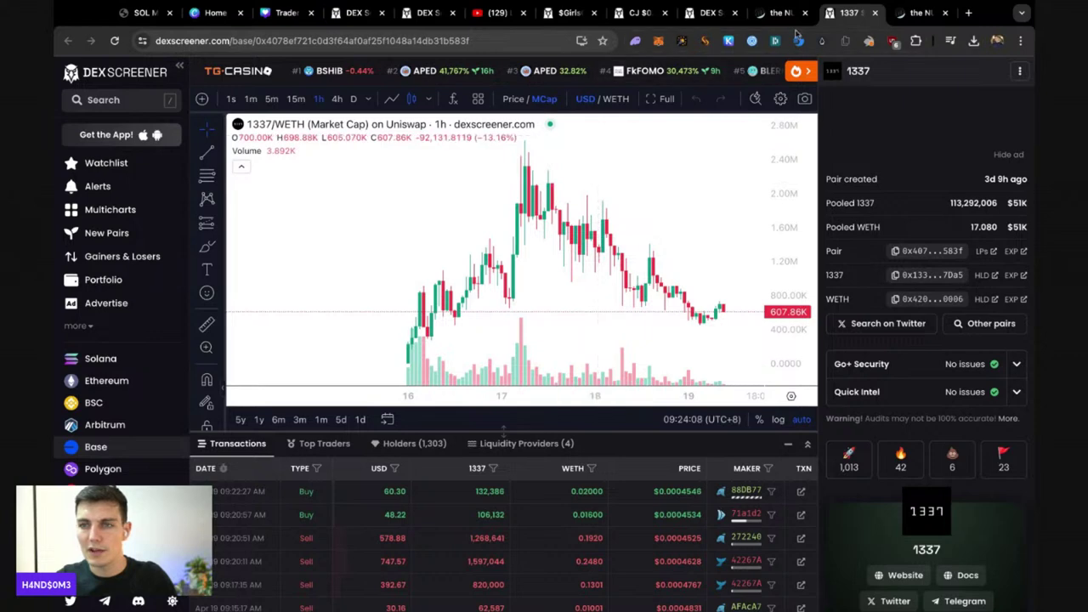
scroll(888, 151, up, 5)
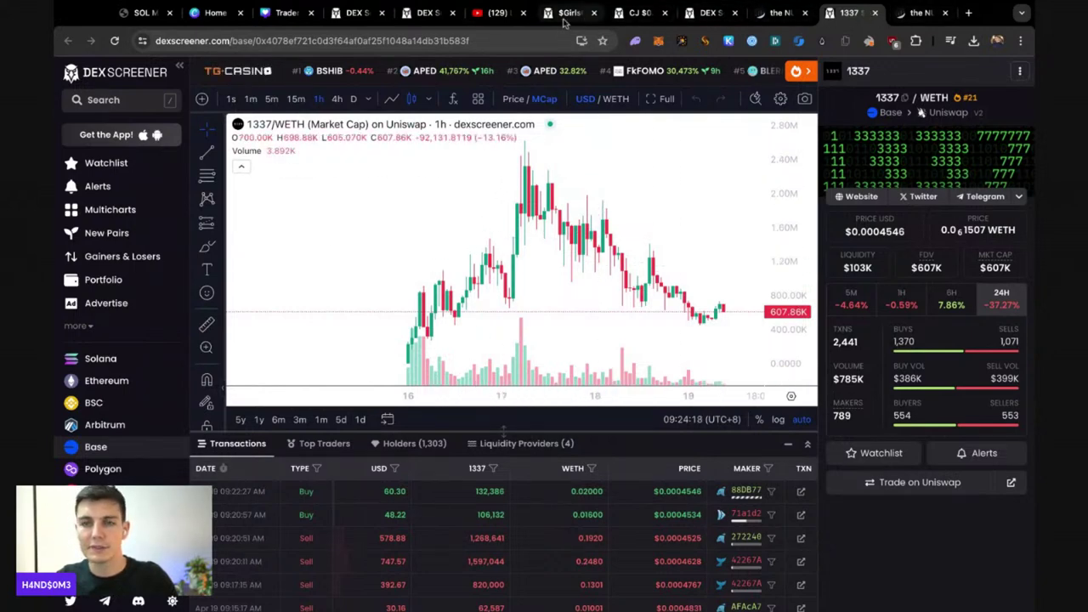
click(425, 17)
- Close the leftover DEX tab, open the 0x000000000/WETH pair, and open its website, X and Telegram
click(383, 14)
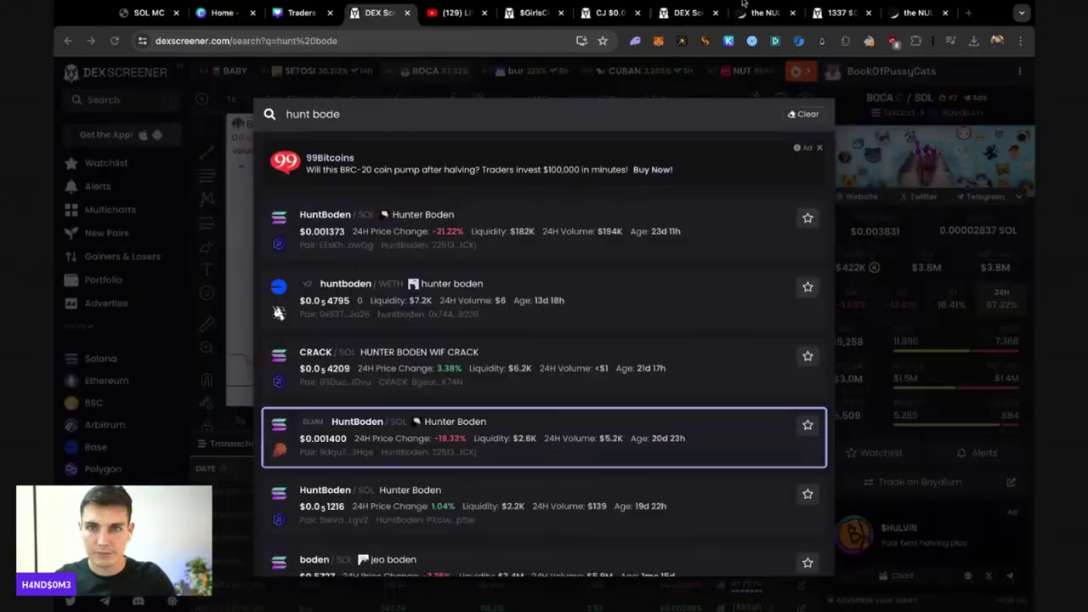
click(642, 13)
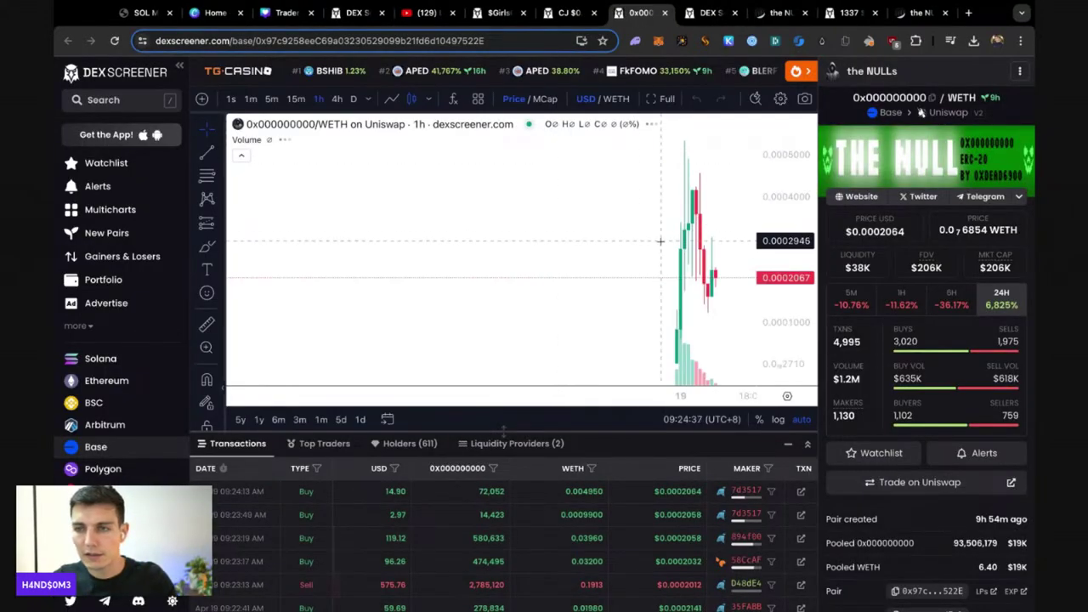
click(900, 201)
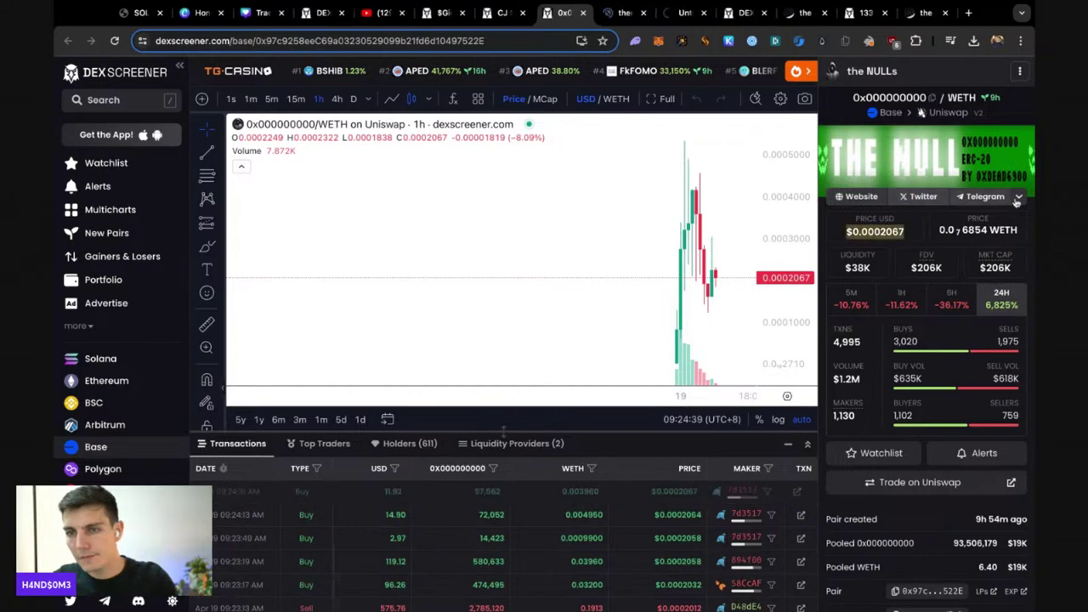
click(985, 197)
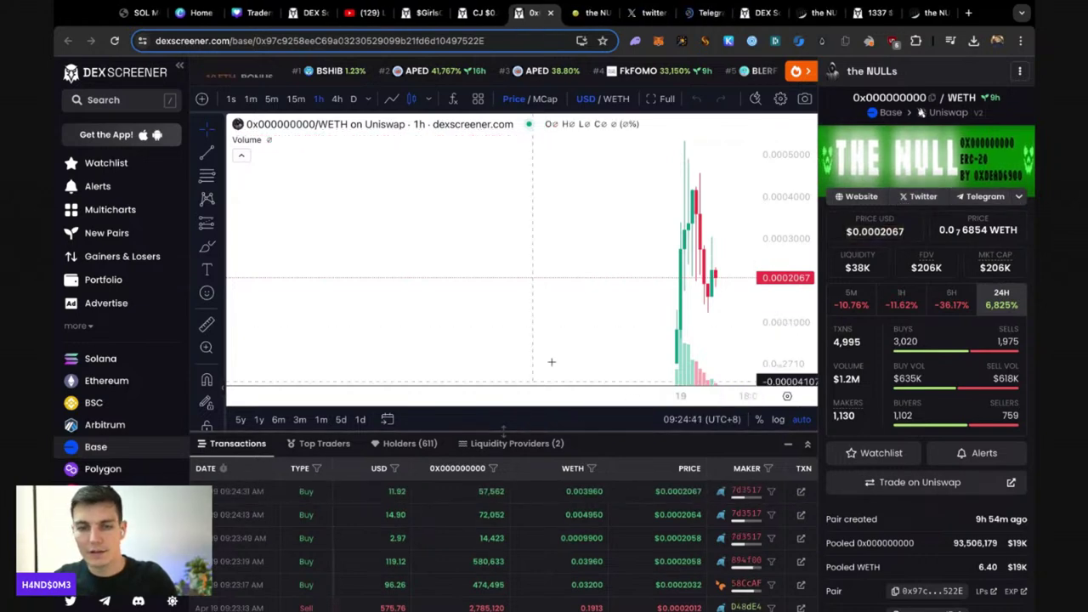
- Switch the 0x000000000/WETH chart to 1m candles and stretch the price scale
scroll(615, 306, up, 5)
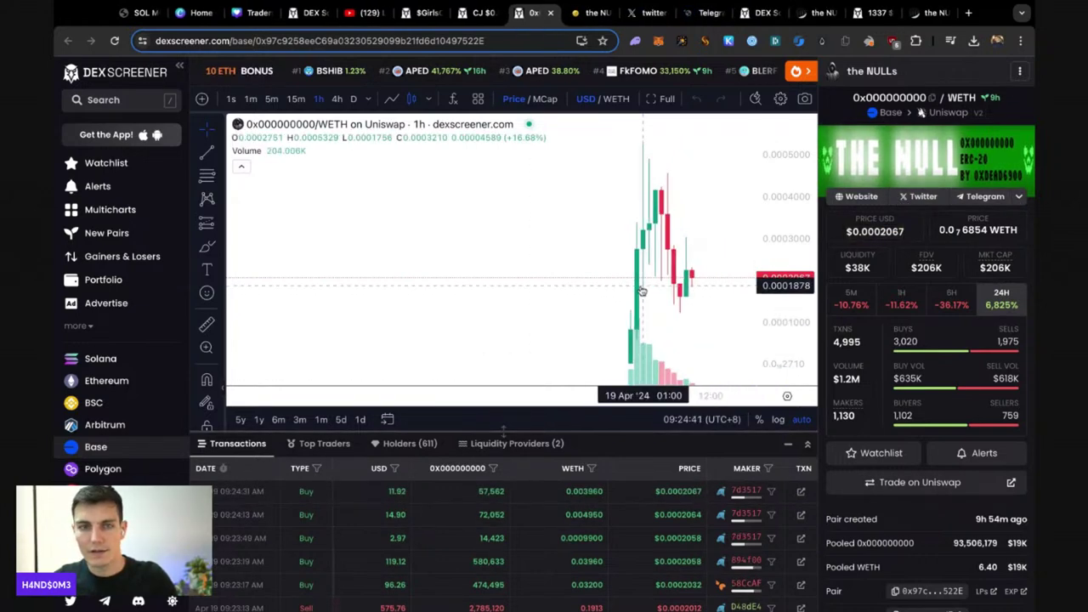
click(251, 99)
scroll(538, 213, down, 3)
scroll(538, 213, down, 3)
scroll(538, 213, down, 3)
scroll(537, 213, down, 3)
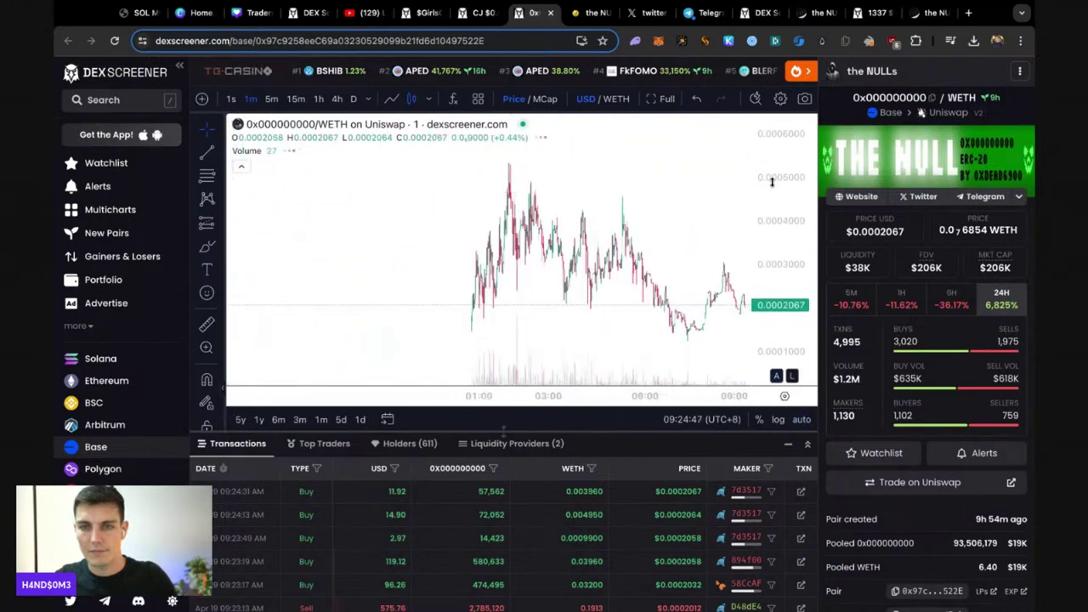
scroll(647, 255, down, 2)
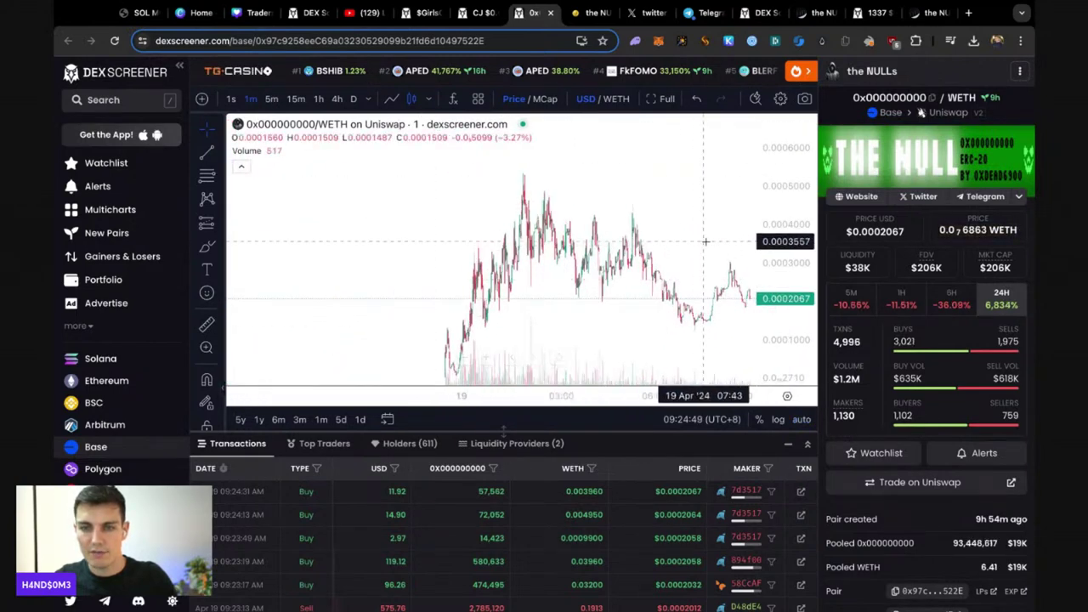
drag(793, 214, 794, 170)
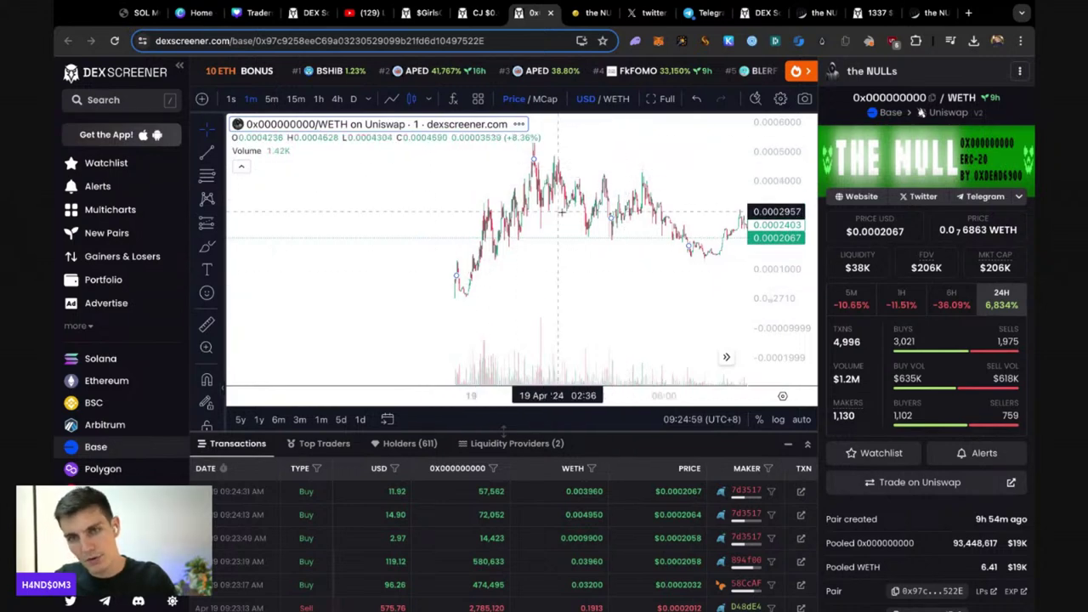
- Zoom the 1m chart back in and rescale the price axis to enlarge the candles
scroll(640, 225, up, 2)
scroll(595, 225, up, 1)
scroll(587, 226, up, 2)
scroll(561, 228, up, 1)
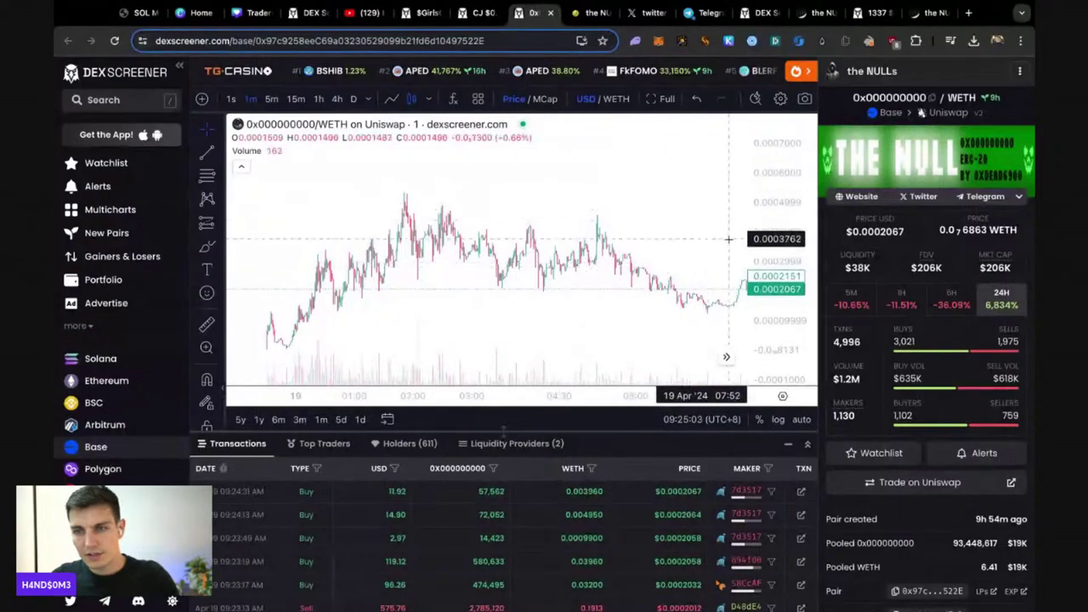
scroll(749, 225, up, 2)
drag(748, 224, 692, 221)
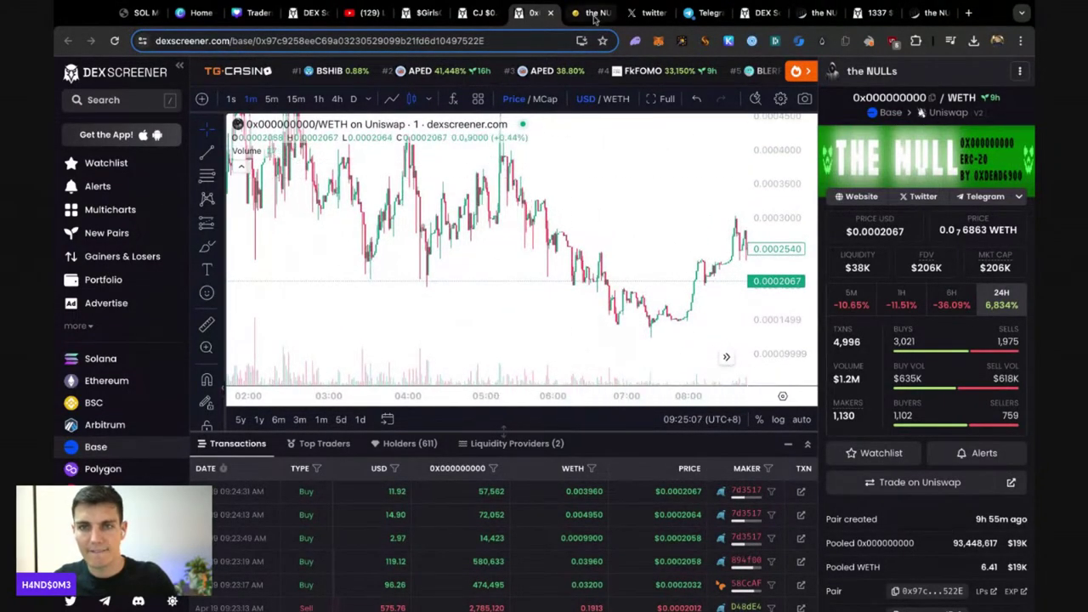
- On thenull.club, open the token contract on BaseScan via CONTRACT, then close the site
key(ctrl+Tab)
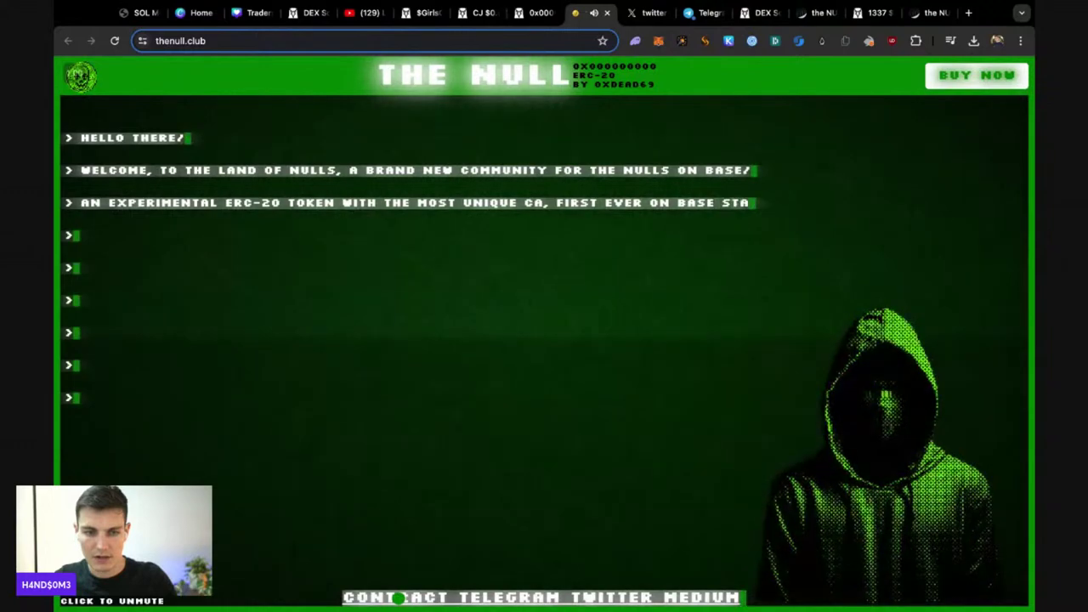
click(398, 598)
click(563, 13)
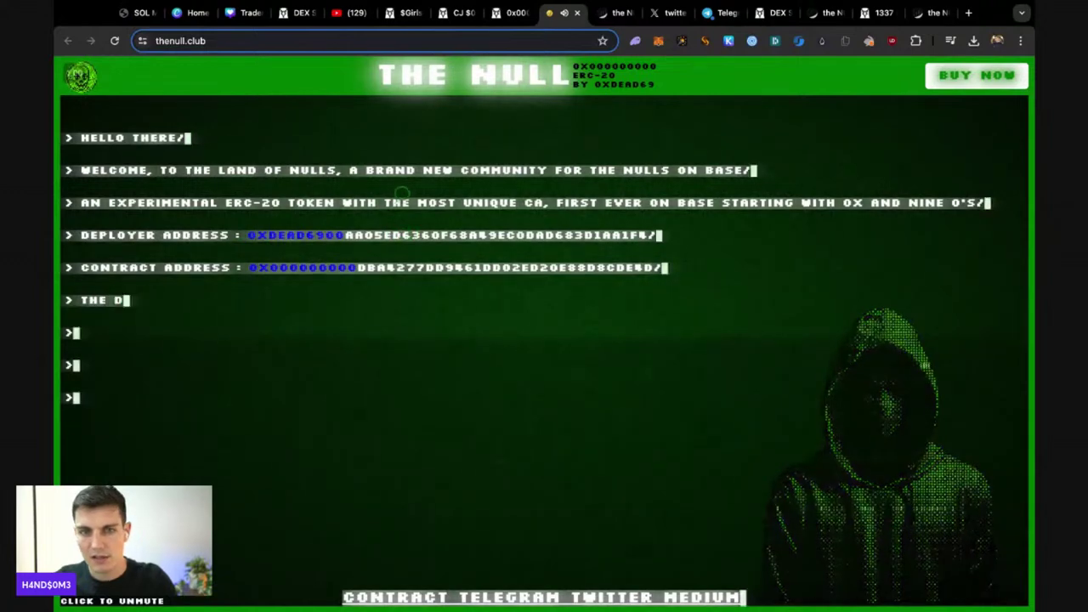
key(ctrl+w)
scroll(421, 304, up, 5)
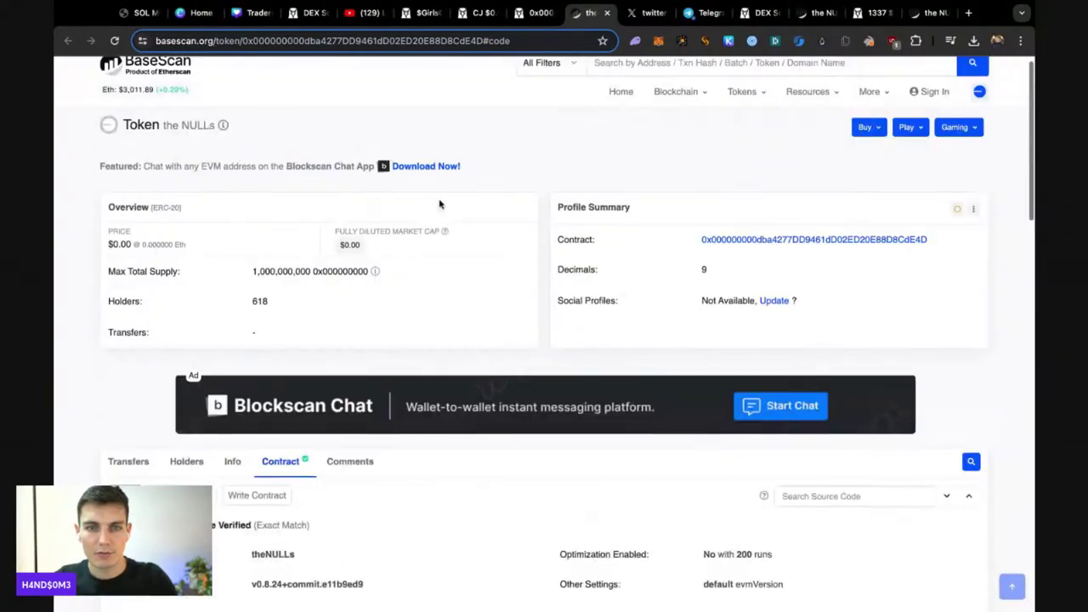
key(ctrl+w)
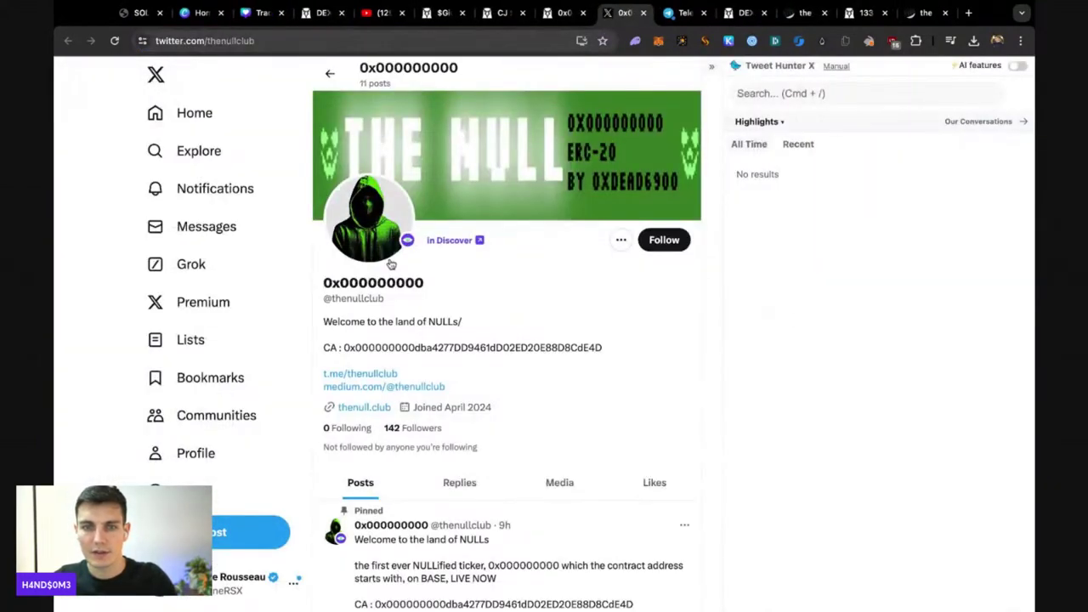
scroll(426, 408, down, 4)
scroll(536, 253, down, 5)
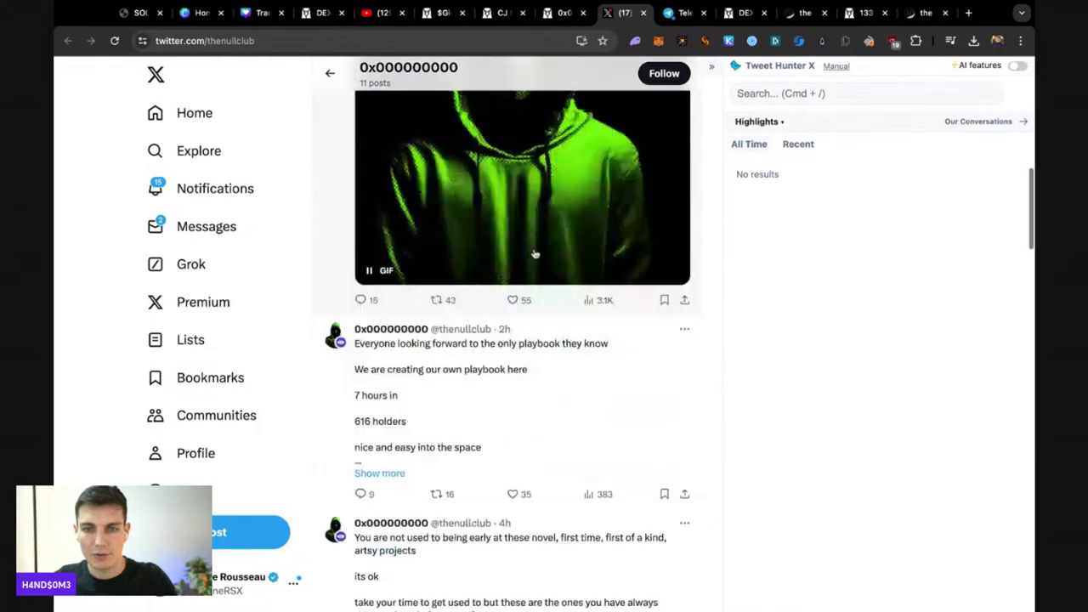
scroll(535, 254, down, 5)
scroll(494, 244, up, 7)
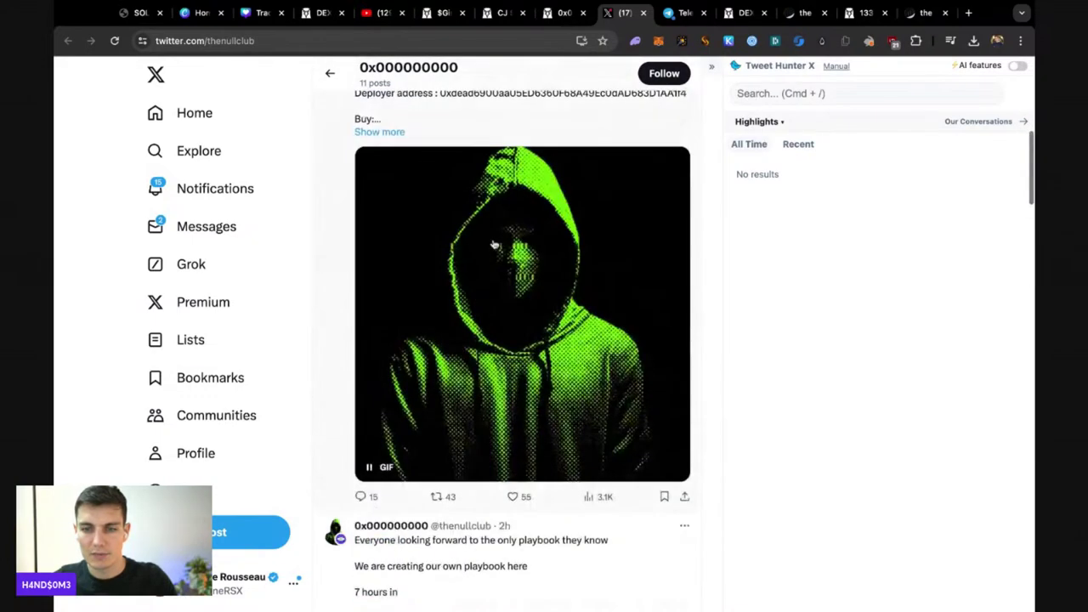
scroll(528, 255, up, 4)
scroll(544, 256, down, 9)
scroll(427, 304, down, 5)
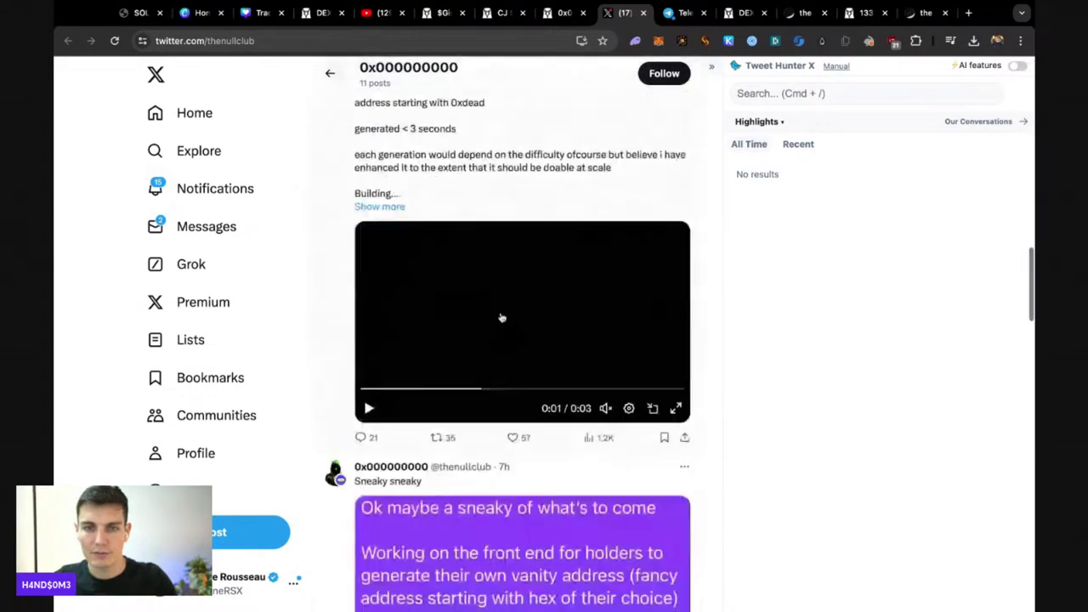
scroll(500, 315, down, 5)
scroll(445, 286, down, 1)
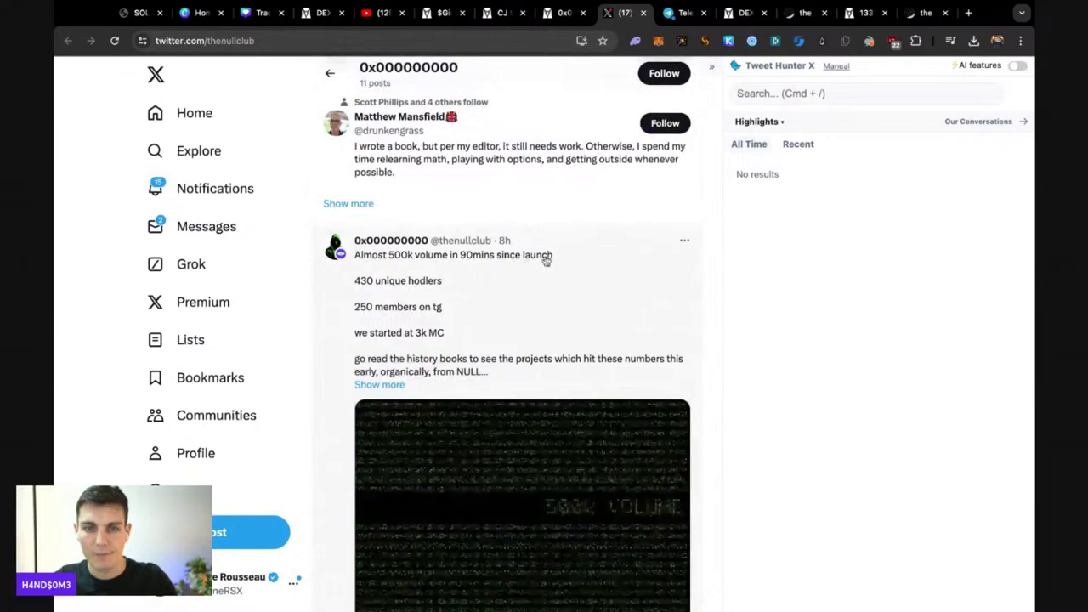
scroll(627, 253, down, 1)
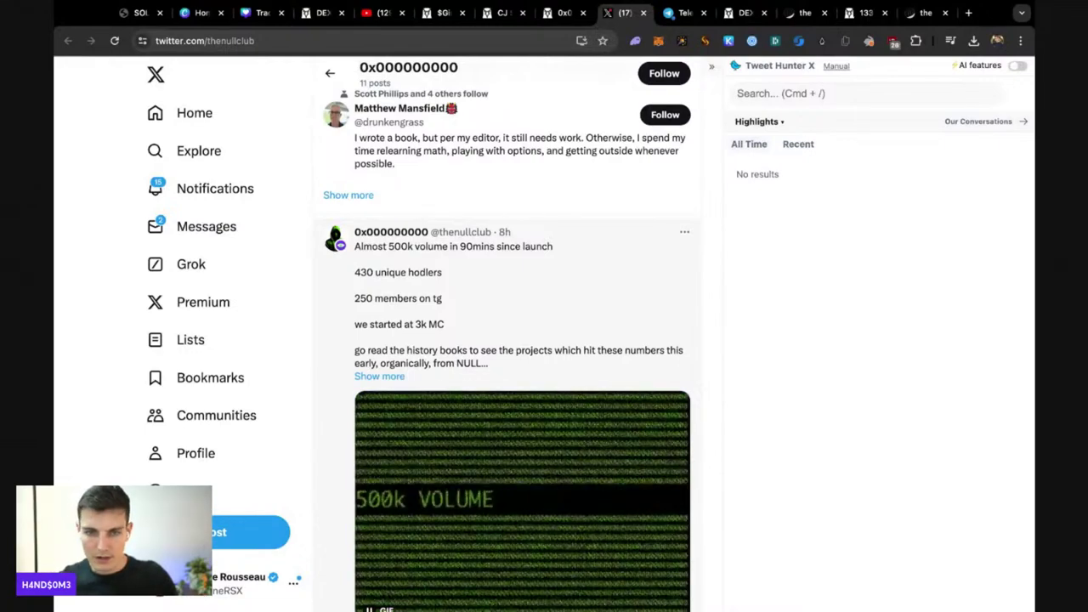
scroll(593, 190, down, 5)
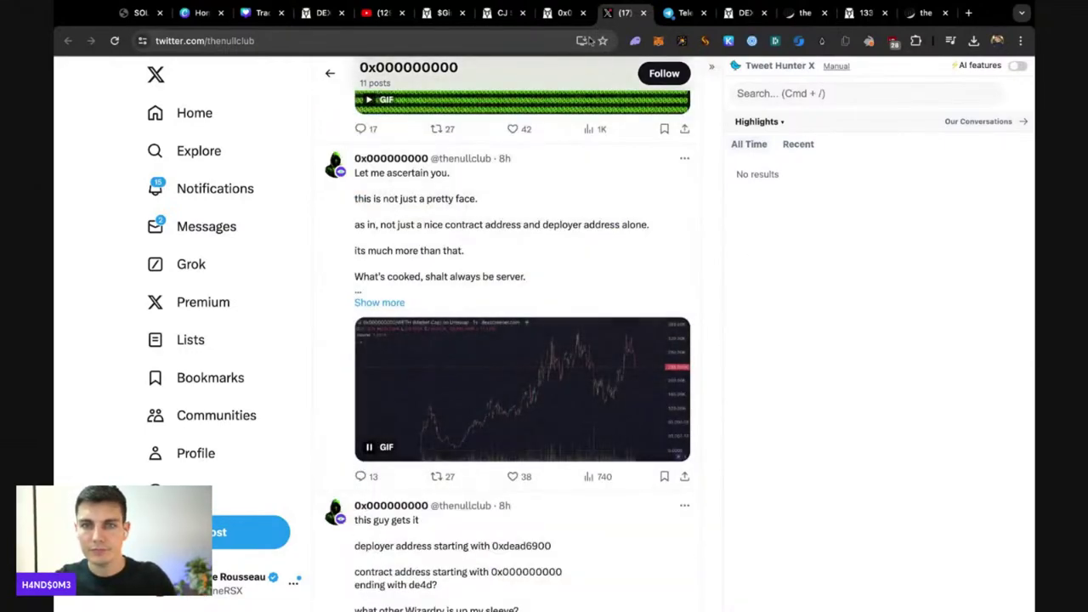
- Open the NULL bot in Telegram Web, pass Safeguard verification and join the NULL group via its invite link
click(671, 17)
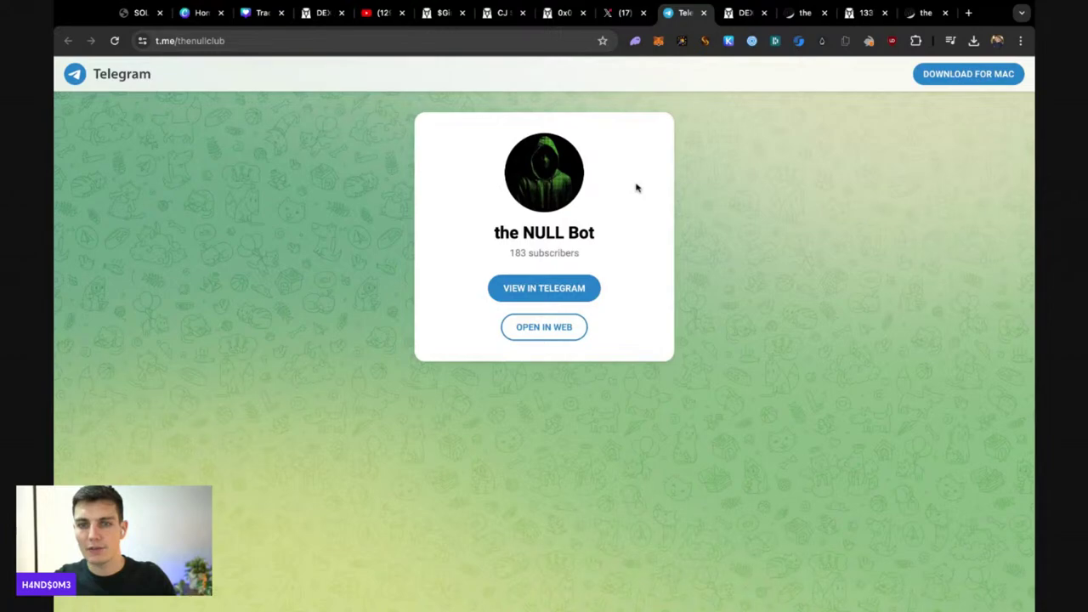
click(559, 332)
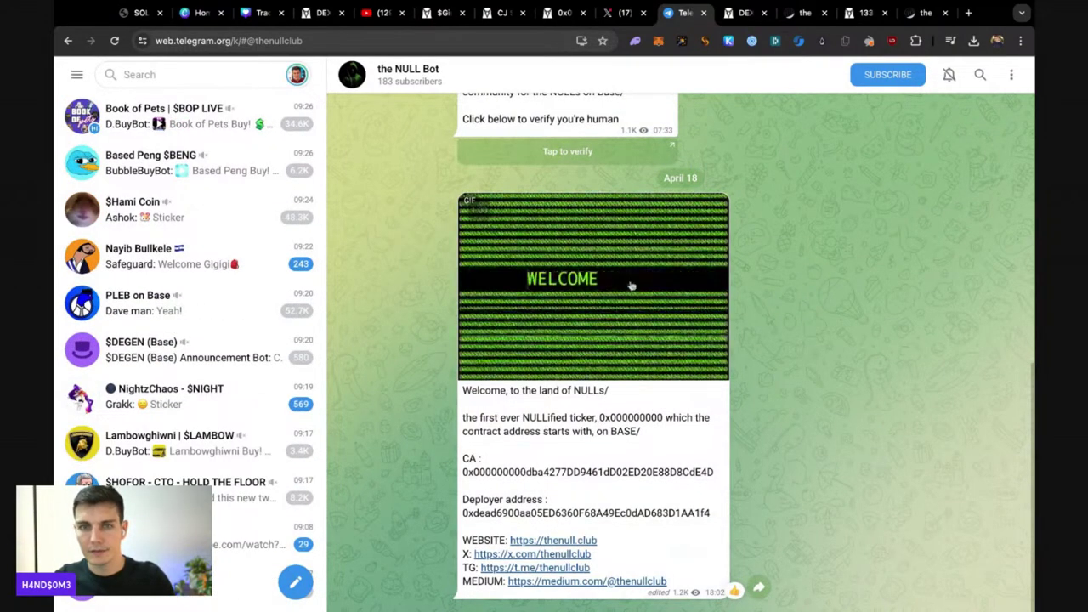
scroll(627, 281, up, 3)
click(568, 402)
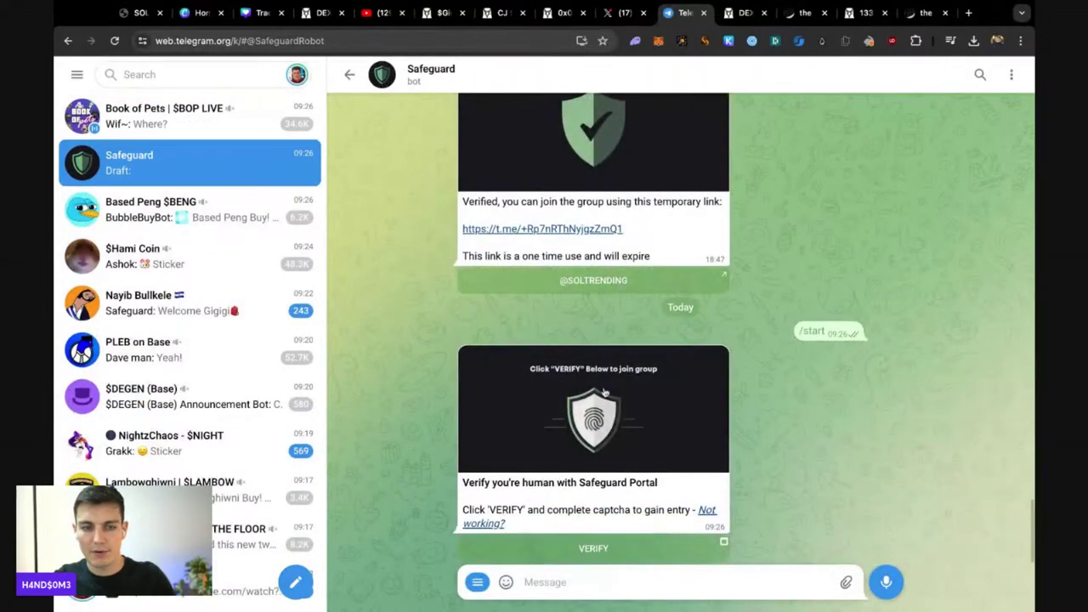
click(596, 549)
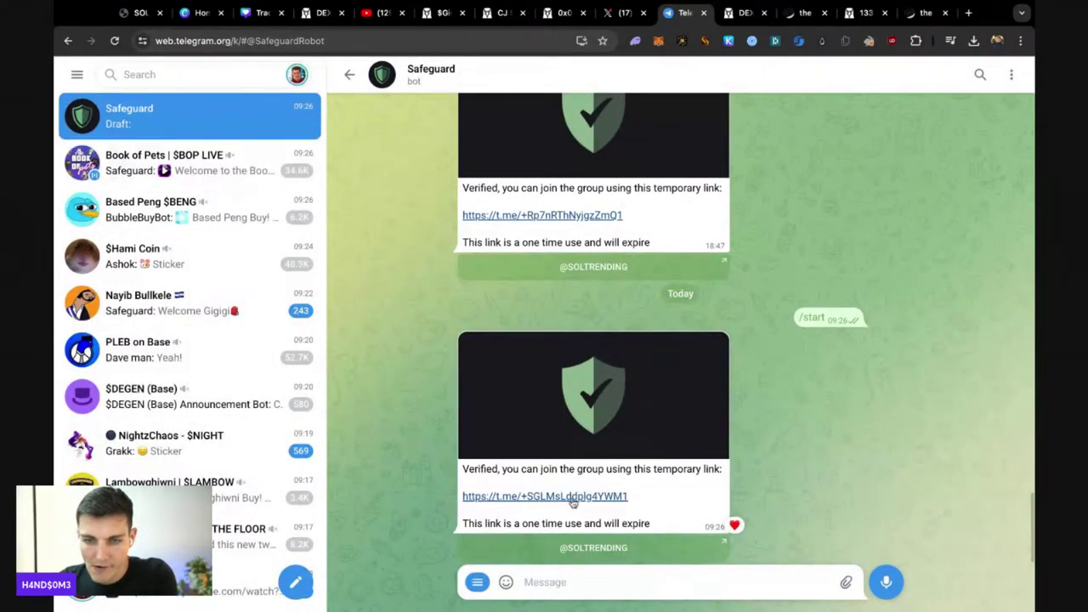
click(573, 498)
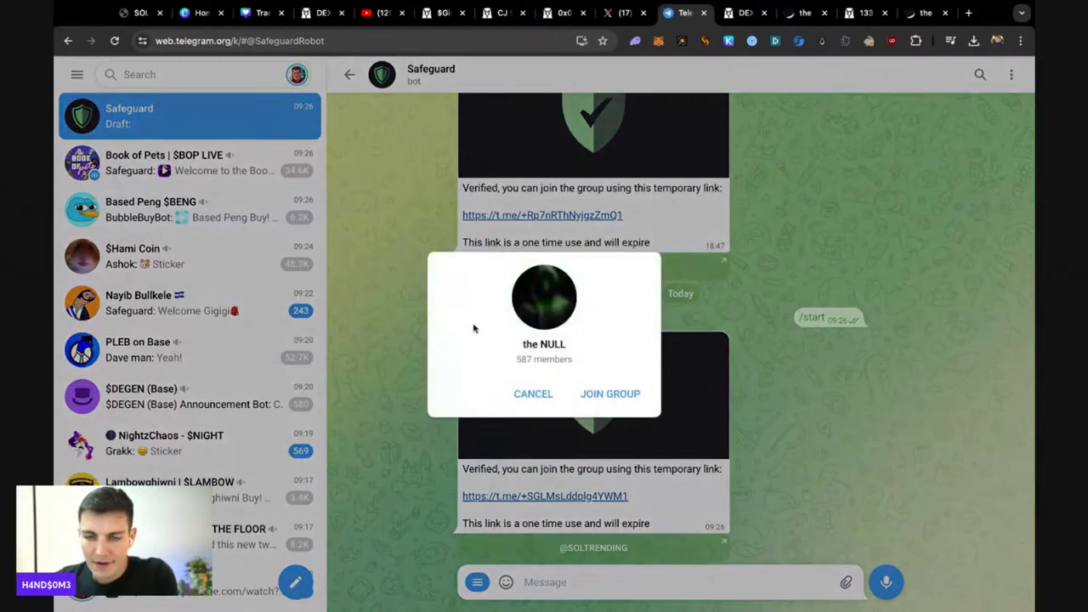
click(578, 396)
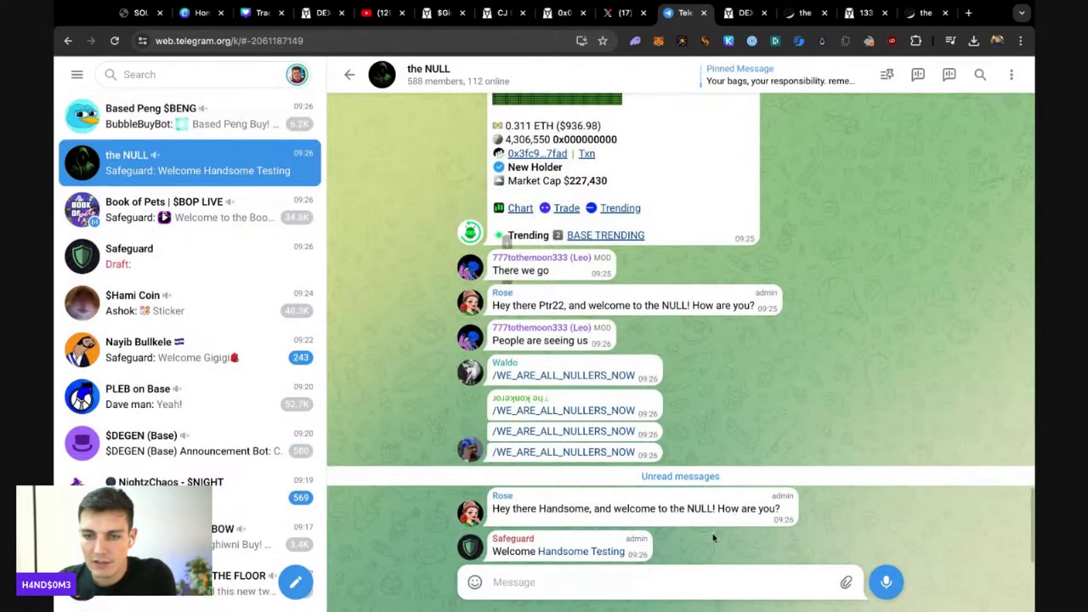
scroll(619, 357, up, 1)
scroll(619, 357, up, 3)
scroll(614, 349, up, 3)
scroll(614, 347, down, 2)
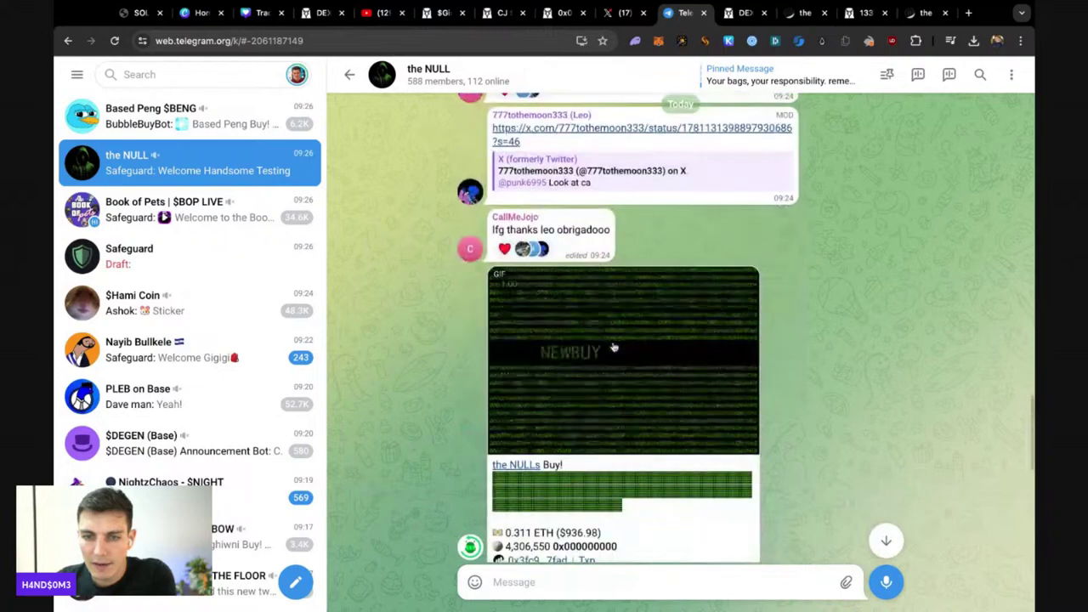
scroll(614, 344, down, 3)
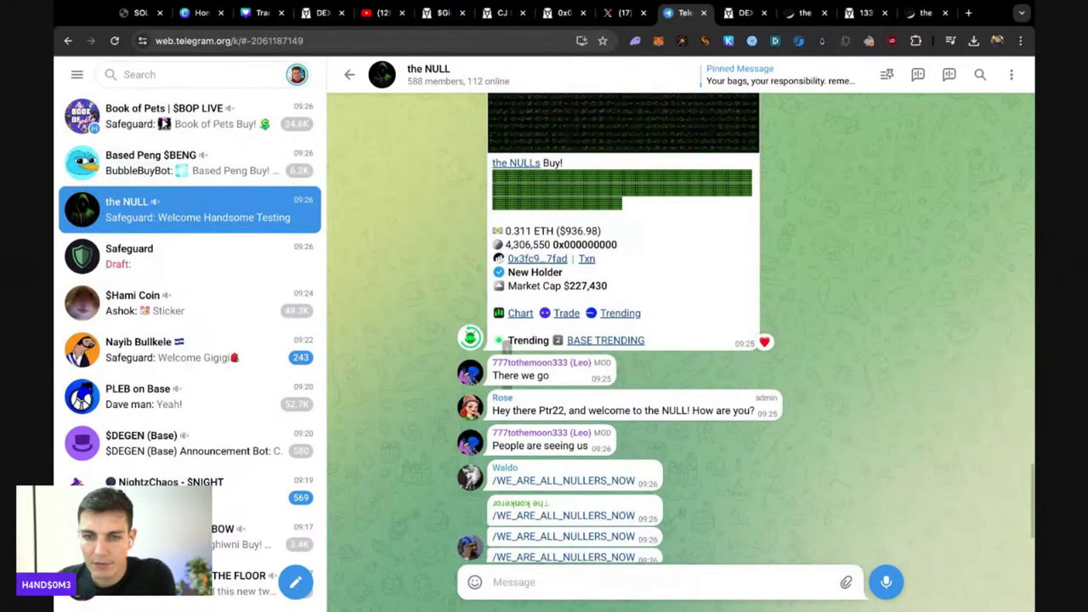
scroll(619, 340, down, 3)
scroll(620, 340, up, 3)
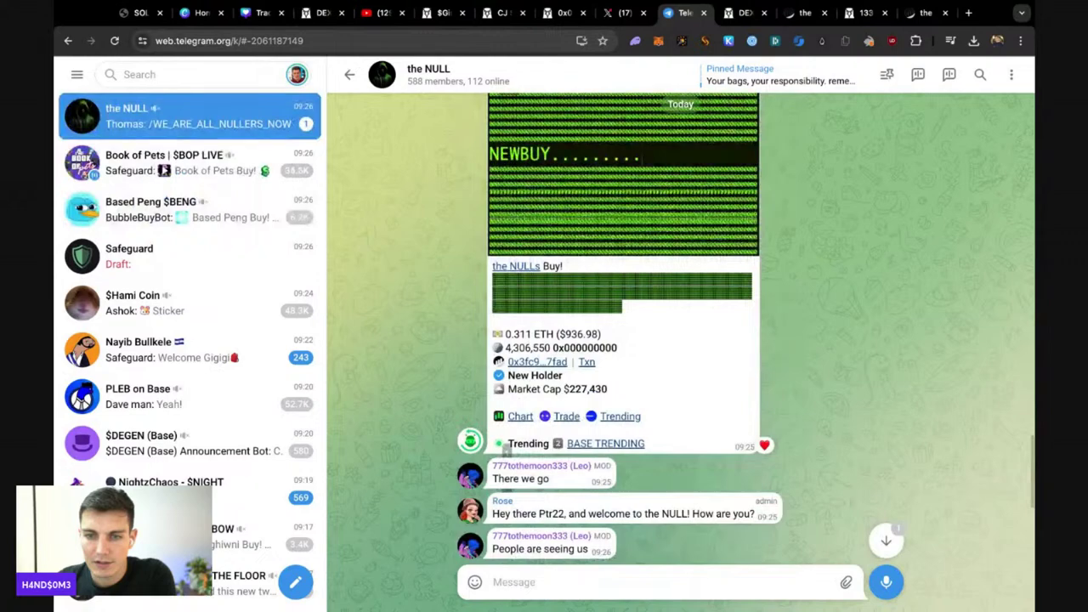
scroll(628, 329, up, 3)
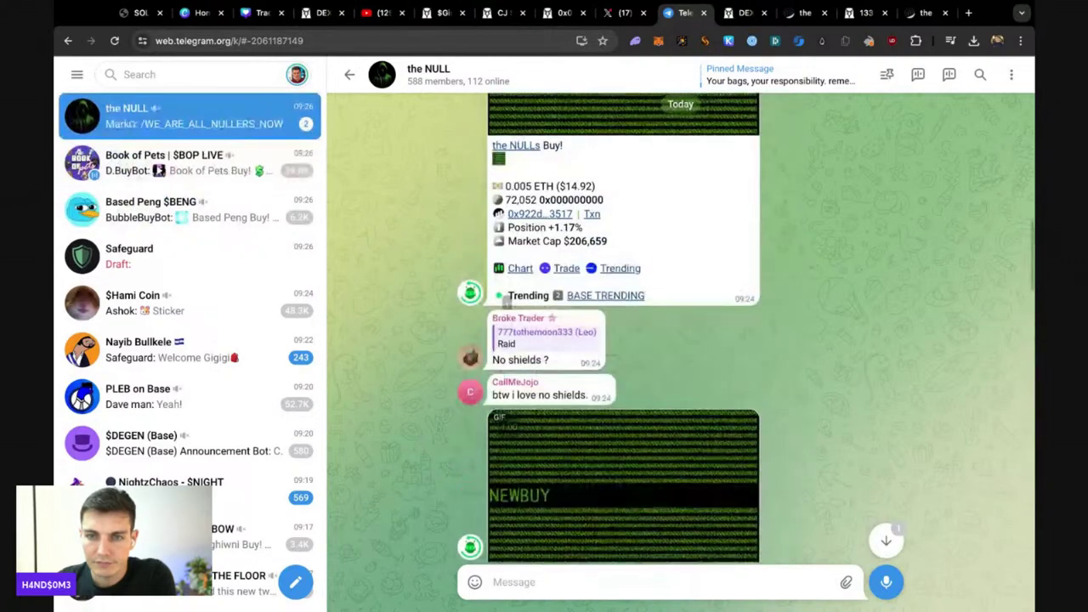
scroll(628, 329, up, 5)
scroll(721, 291, up, 3)
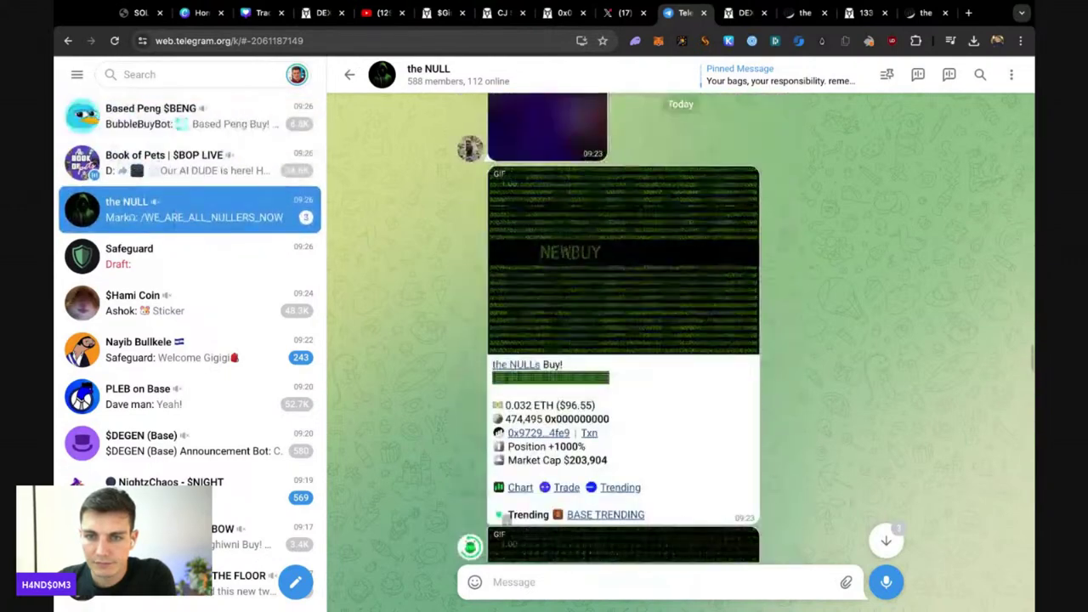
scroll(721, 291, down, 3)
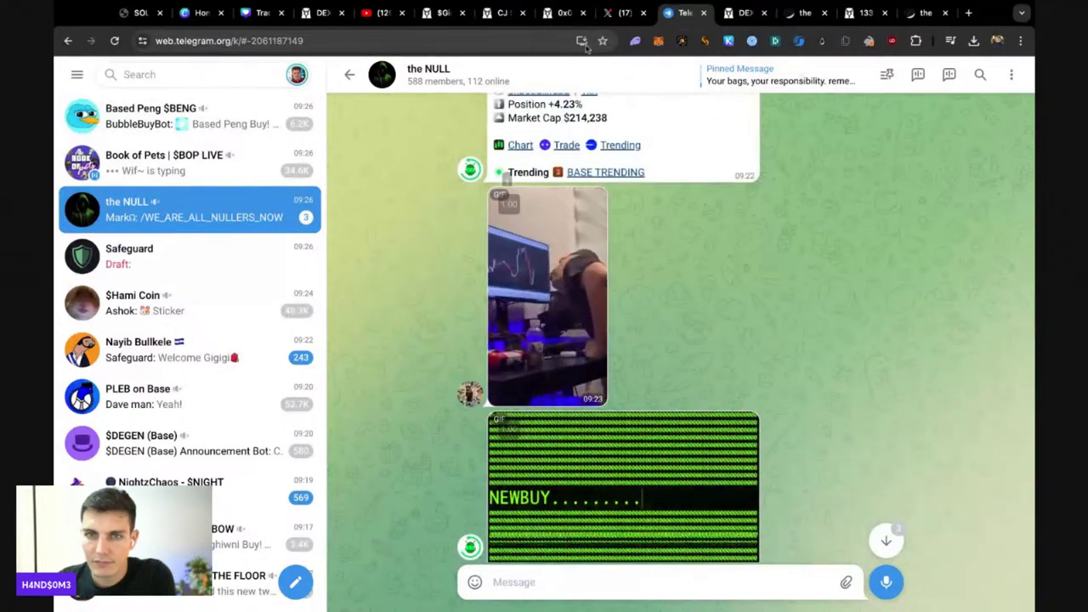
- Open the NULL group's shared media and view the Payment confirmed screenshot and the next image
click(563, 68)
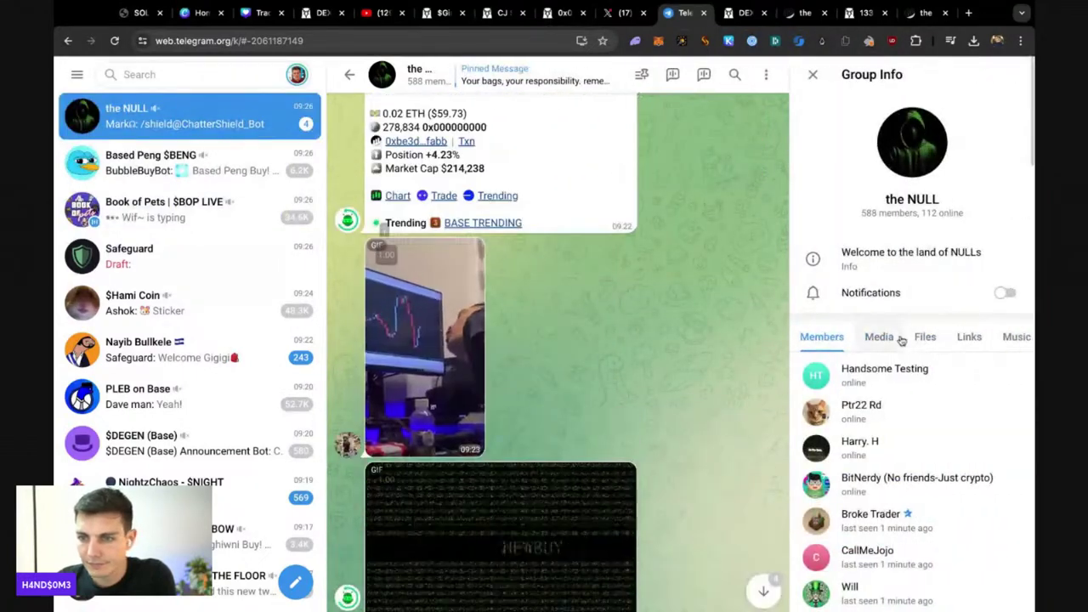
click(885, 338)
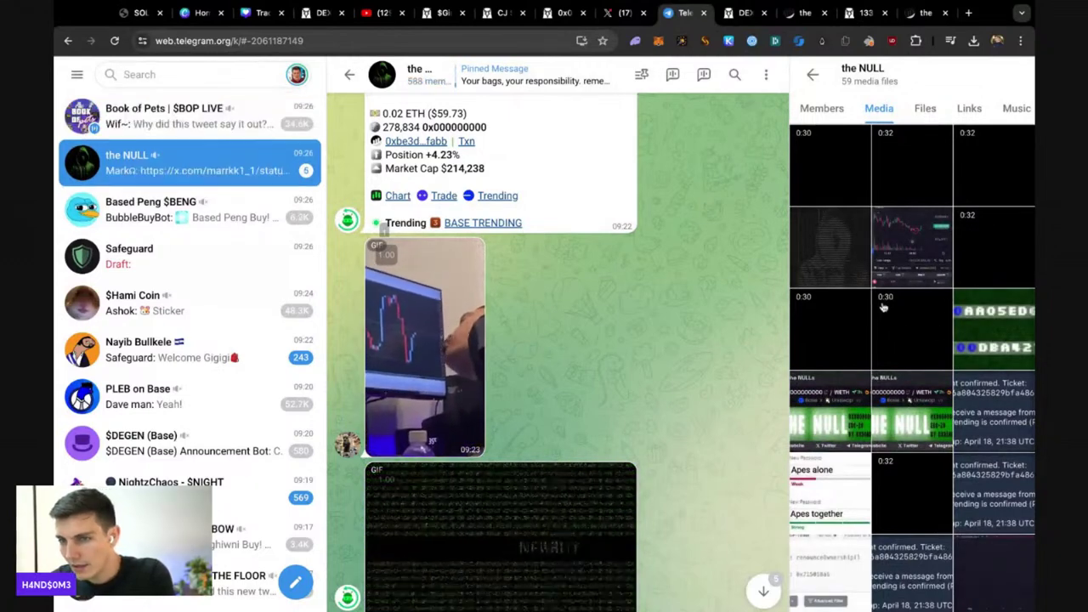
scroll(936, 331, down, 1)
click(978, 338)
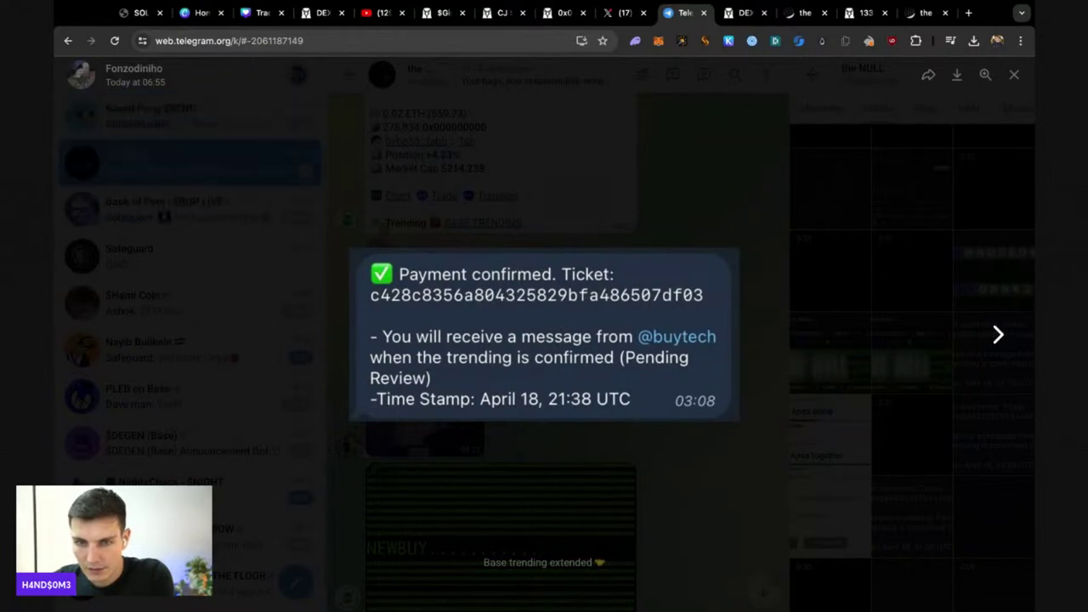
click(973, 371)
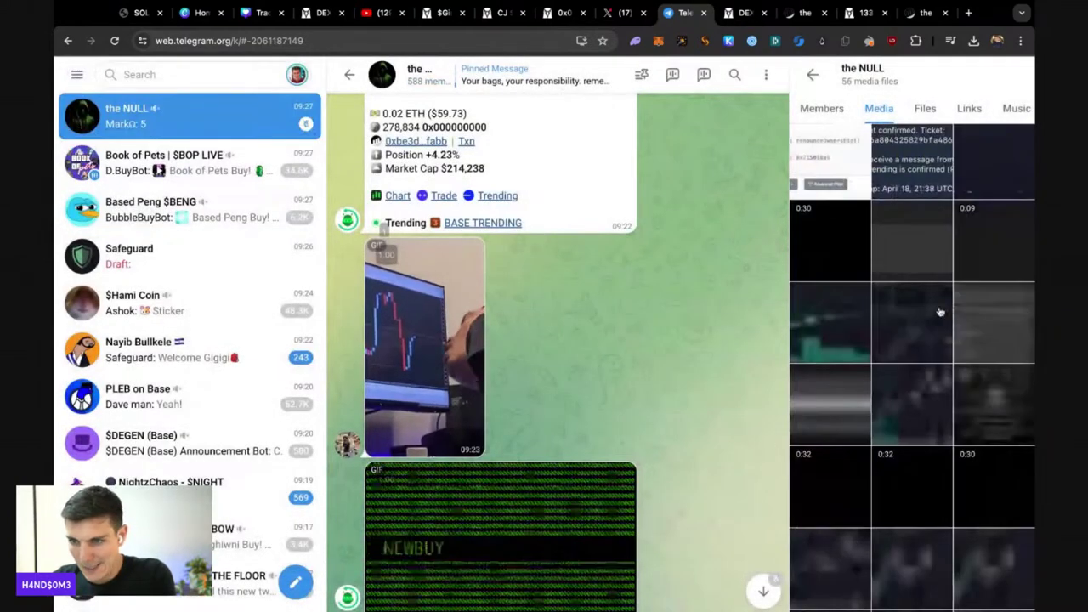
- Scroll through the media gallery and return to the DEX Screener 1337 search results
scroll(889, 375, down, 3)
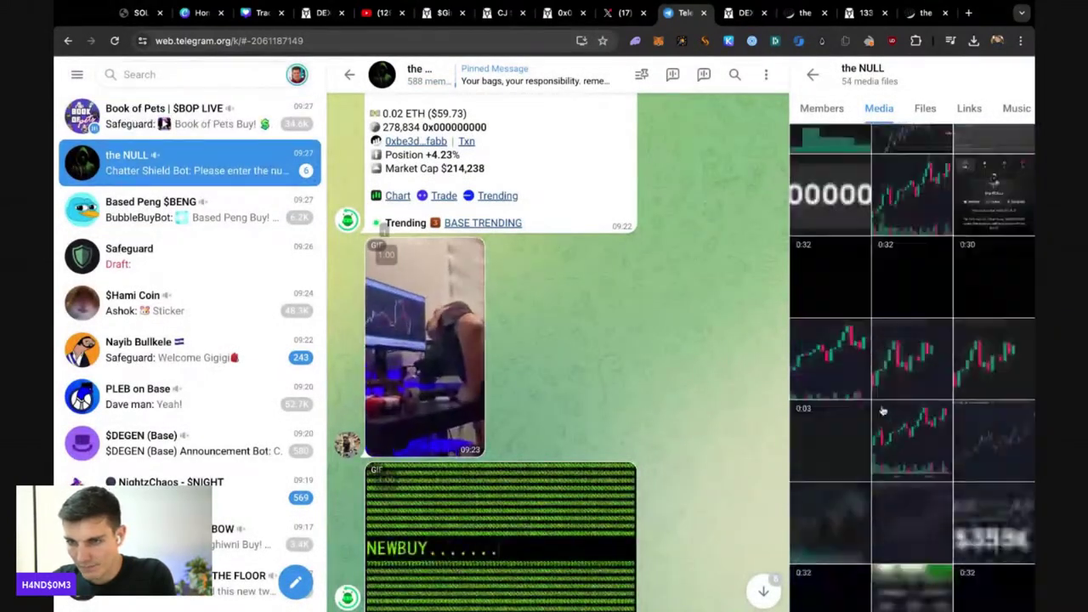
scroll(883, 407, down, 1)
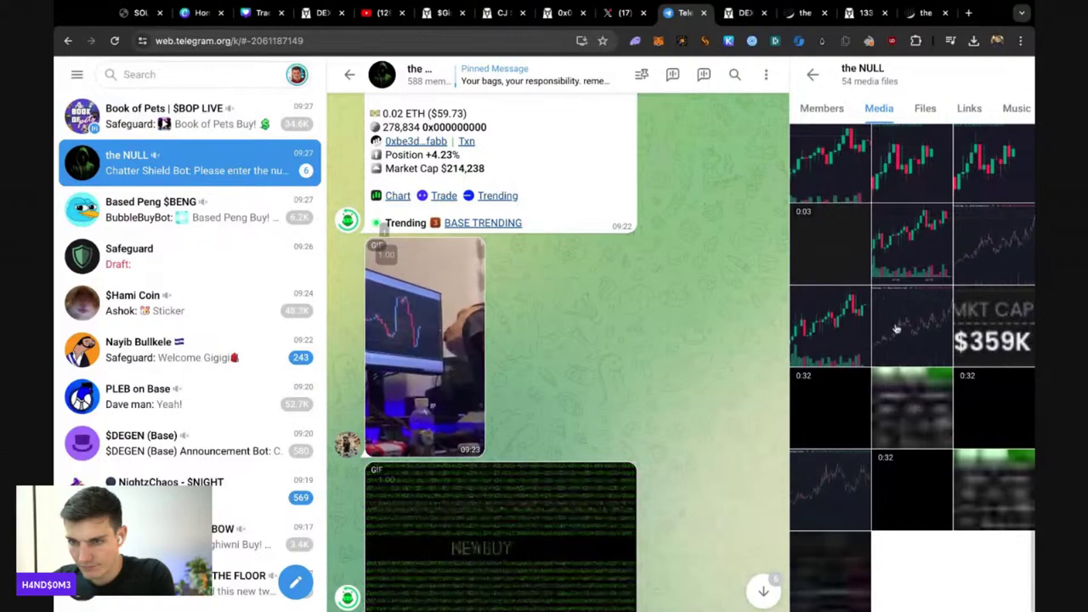
scroll(857, 273, up, 5)
scroll(748, 315, up, 5)
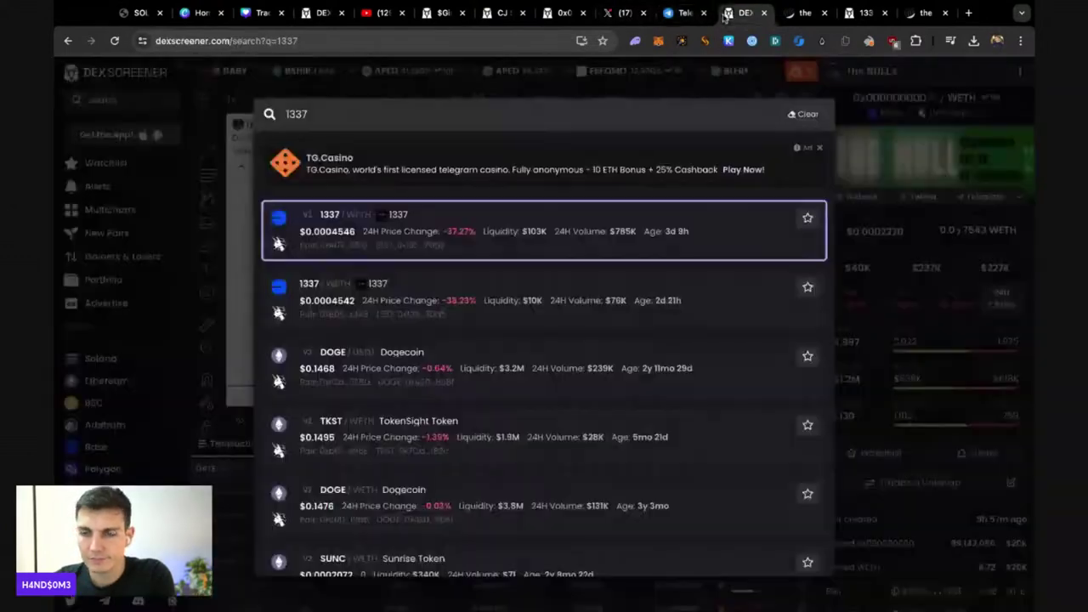
click(740, 13)
- Close the 1337 search and pan the 0x000000000/WETH price chart to the latest hours
click(764, 13)
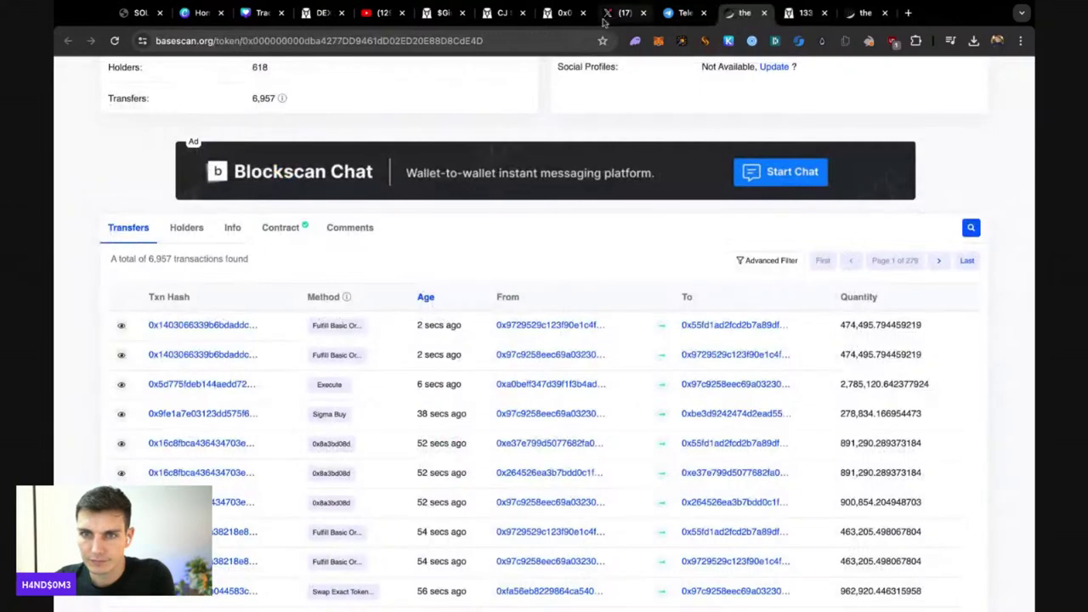
click(546, 14)
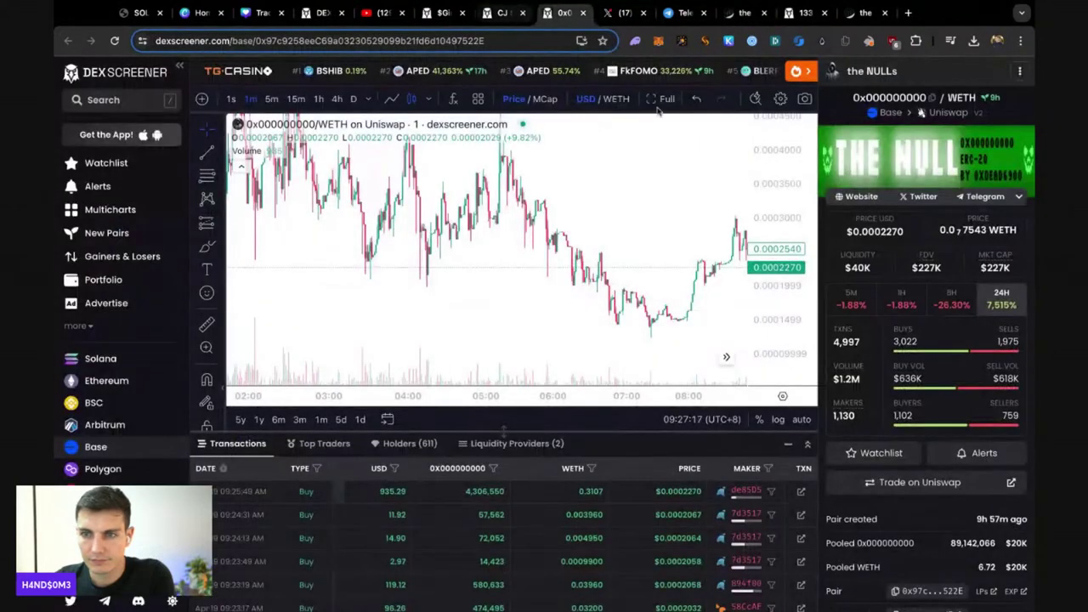
drag(671, 322, 624, 272)
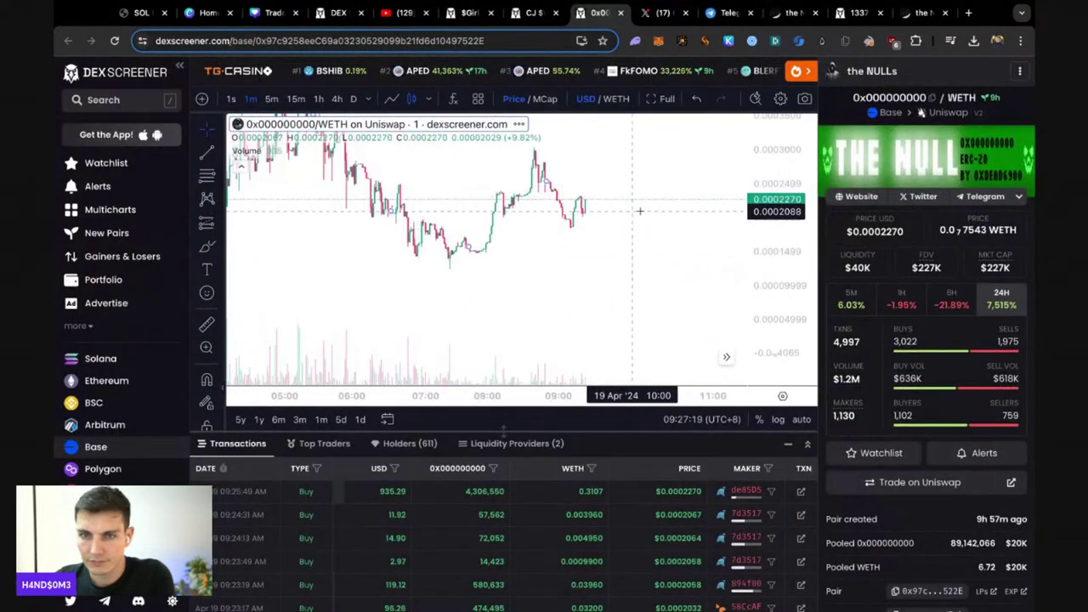
scroll(560, 272, up, 2)
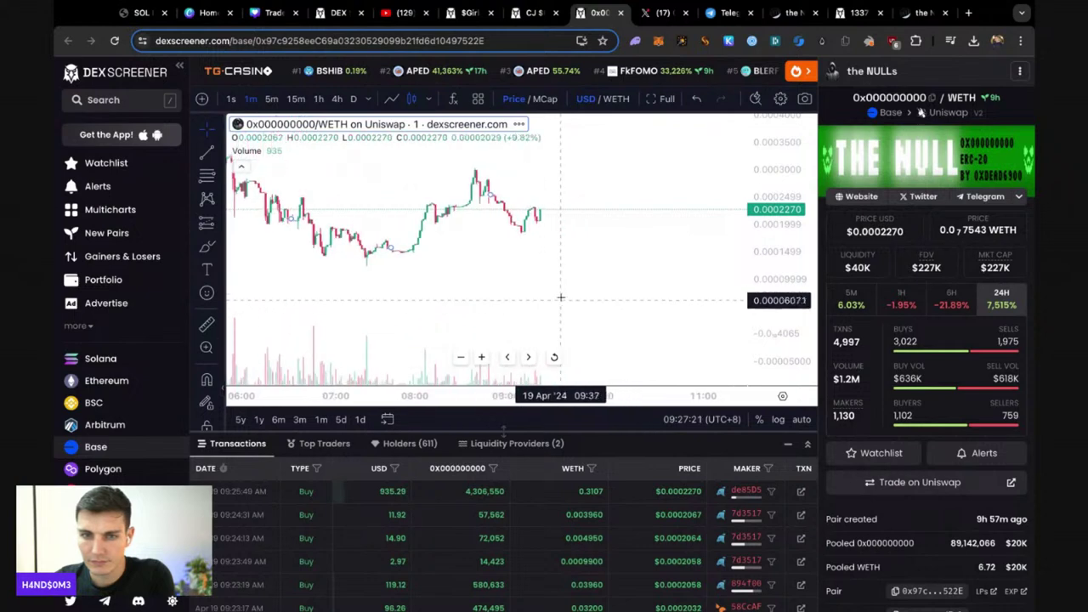
scroll(561, 272, up, 1)
scroll(560, 272, down, 1)
scroll(700, 250, down, 1)
scroll(736, 226, down, 1)
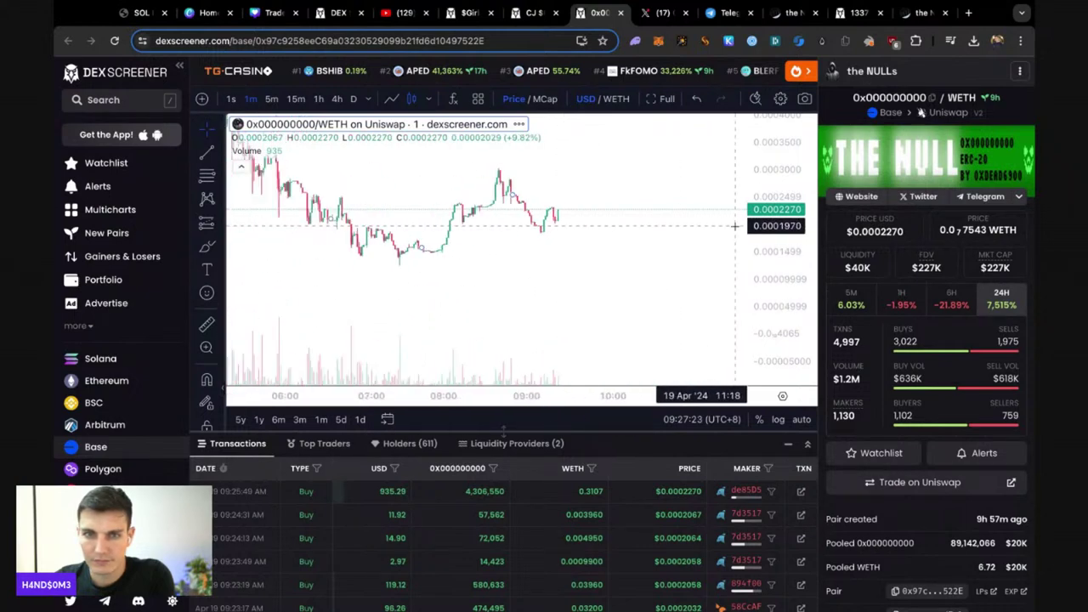
- Stretch the price scale and enlarge the transactions table beneath the chart
drag(755, 219, 748, 272)
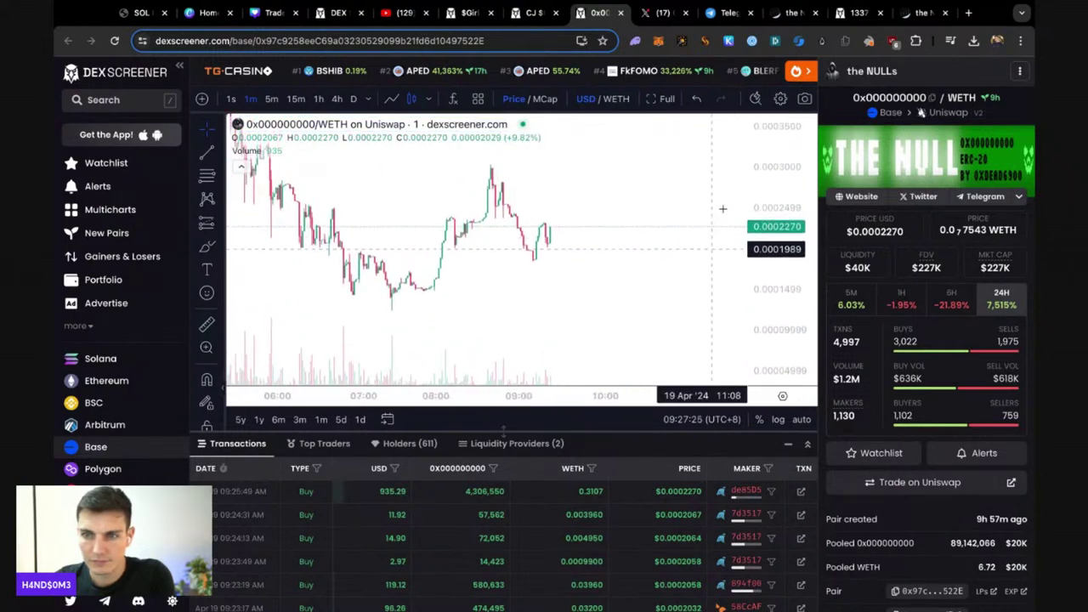
drag(504, 430, 515, 257)
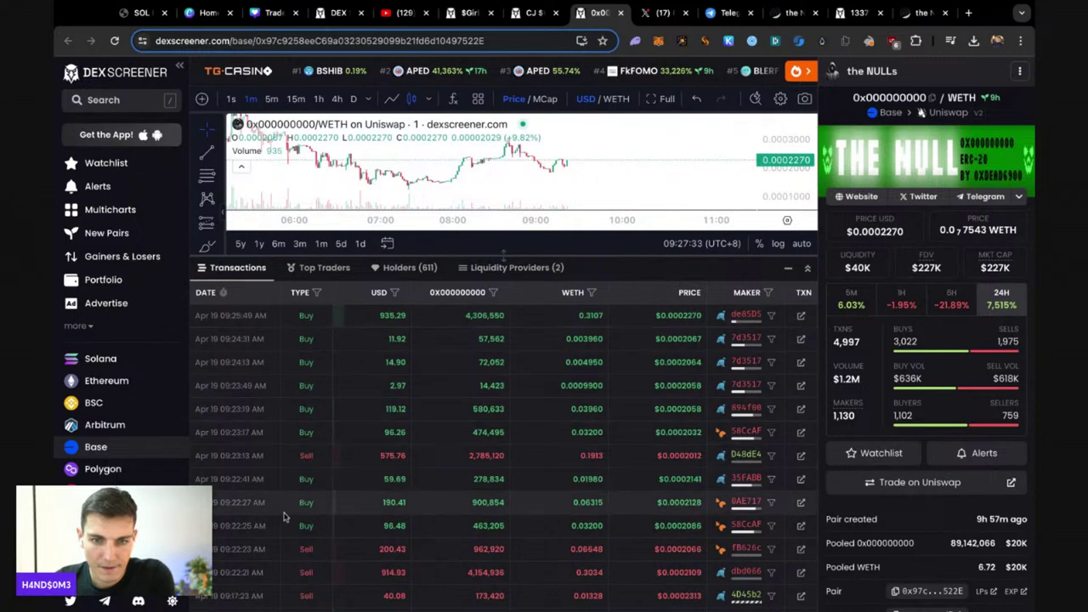
- Expand and review the pair's Go+ Security audit details, then collapse them
scroll(296, 486, down, 2)
scroll(357, 442, up, 1)
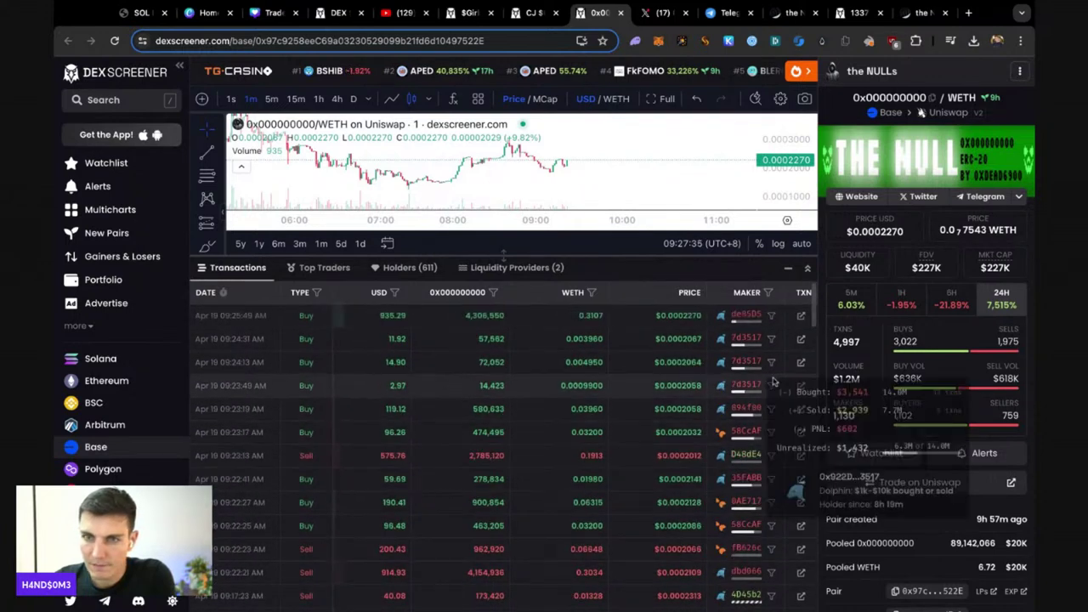
scroll(898, 406, down, 4)
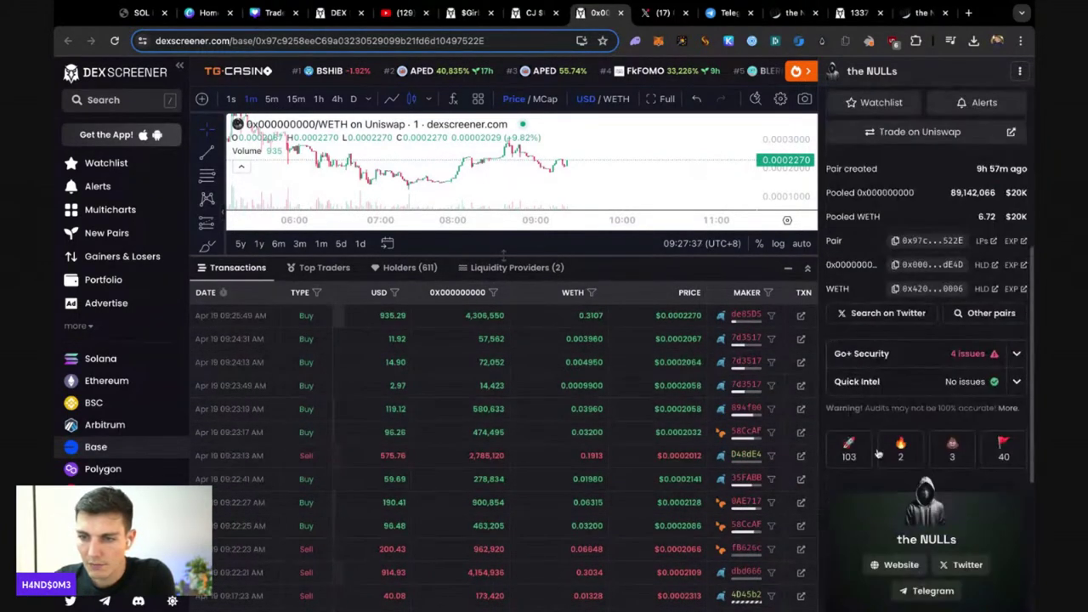
click(931, 353)
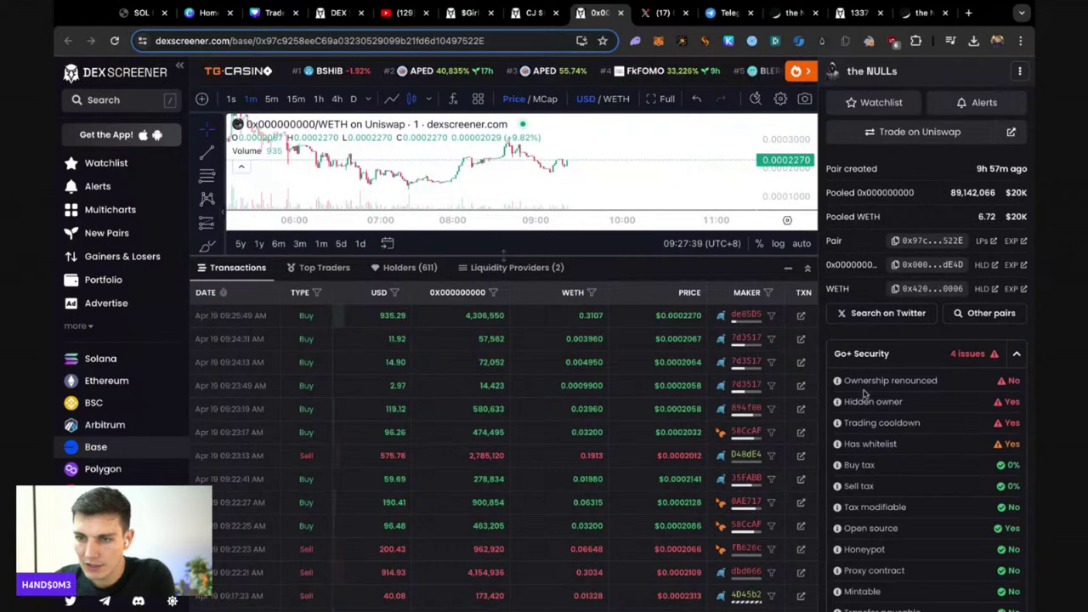
click(1017, 350)
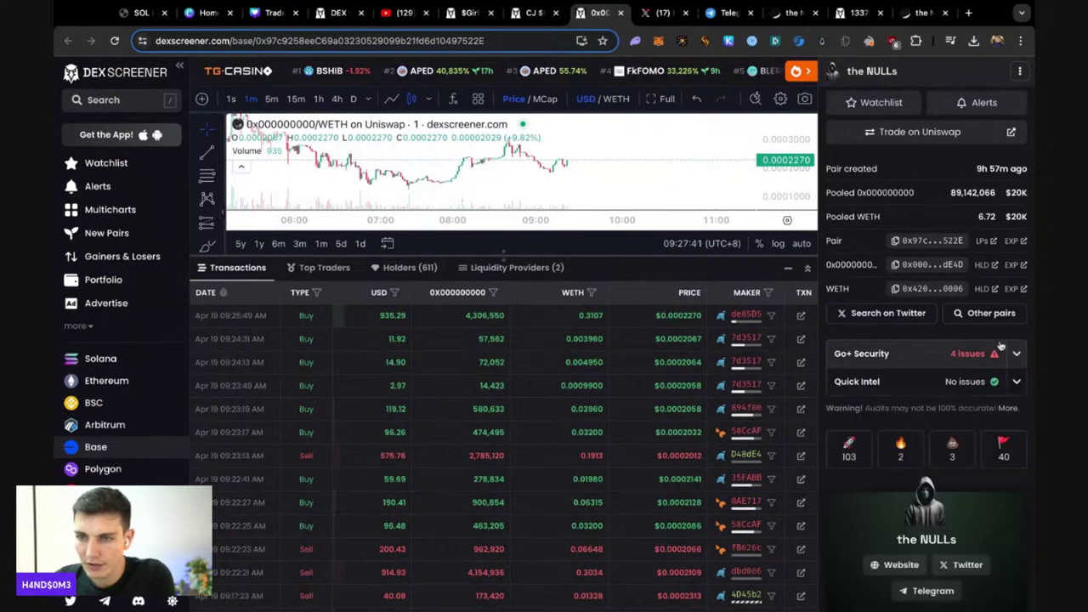
- Copy the token's contract address and show the list of 611 holders
scroll(895, 423, up, 3)
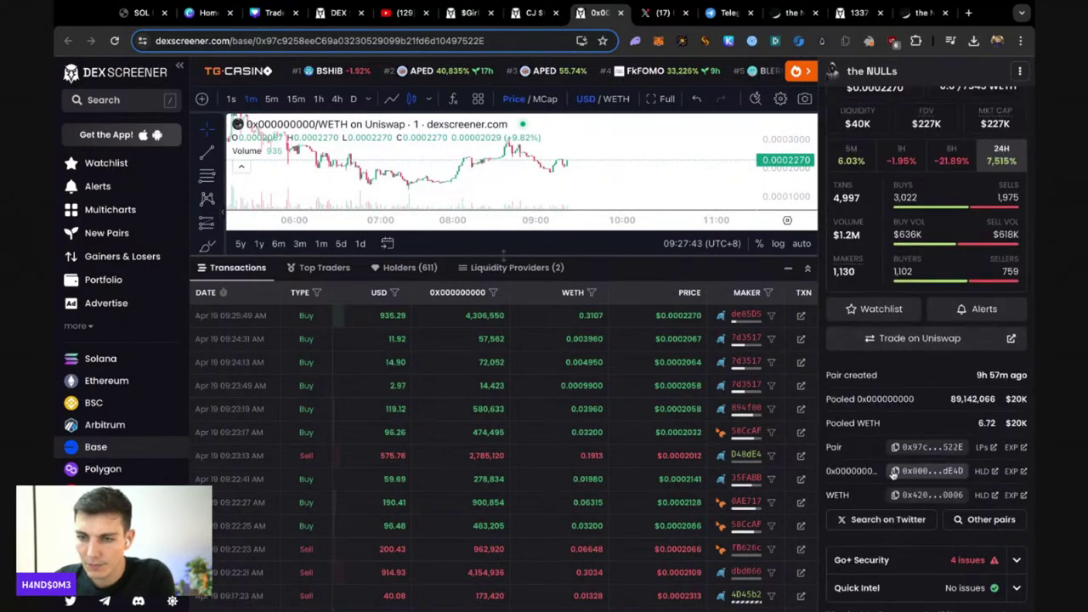
click(894, 471)
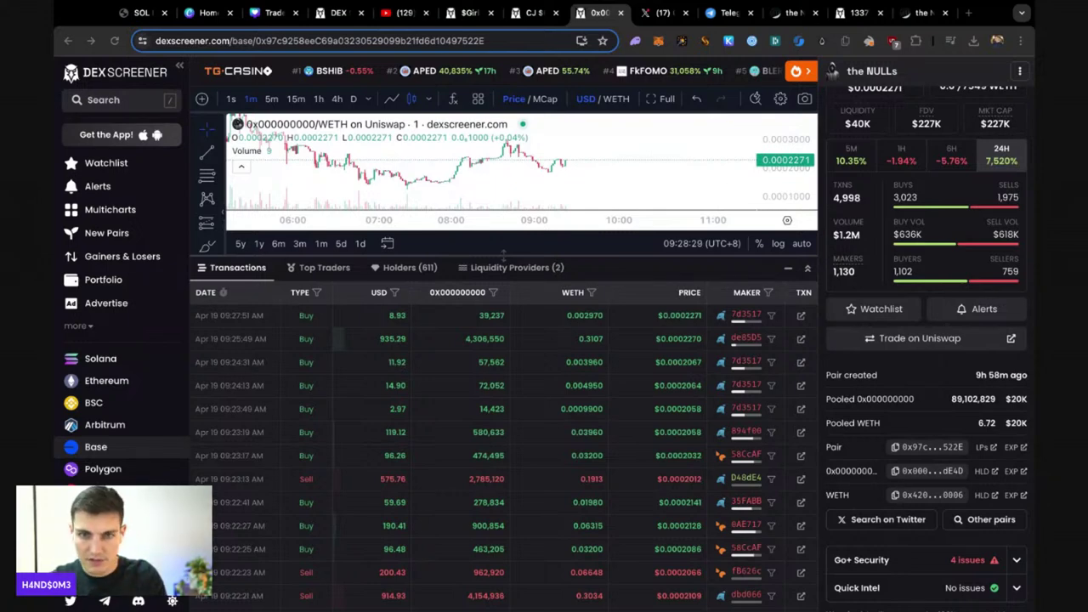
click(404, 267)
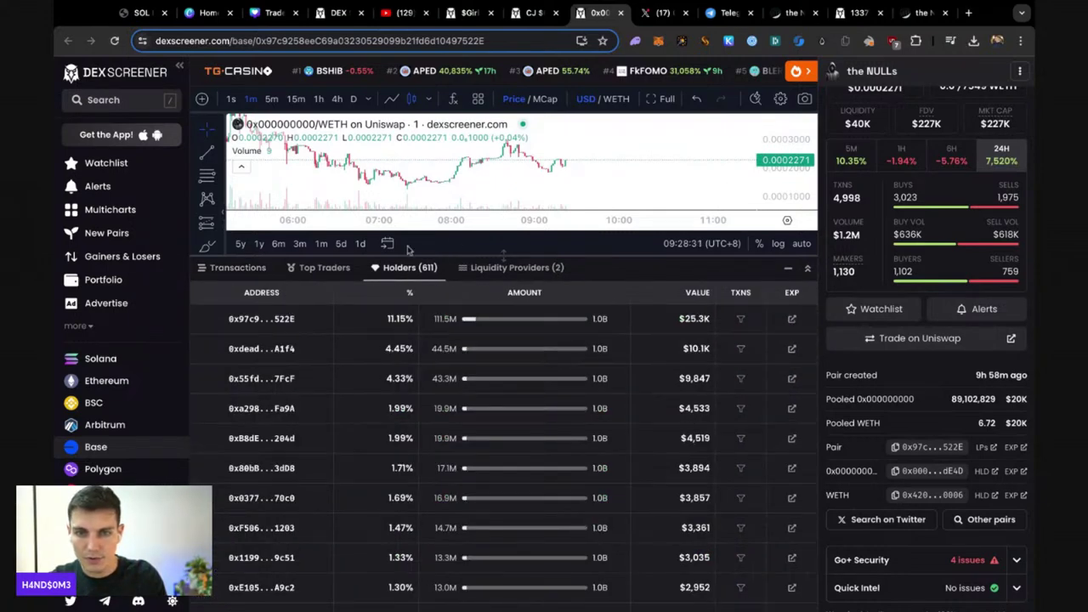
- Review the NULLs holders list and the security summary reporting 4 issues
scroll(921, 112, up, 3)
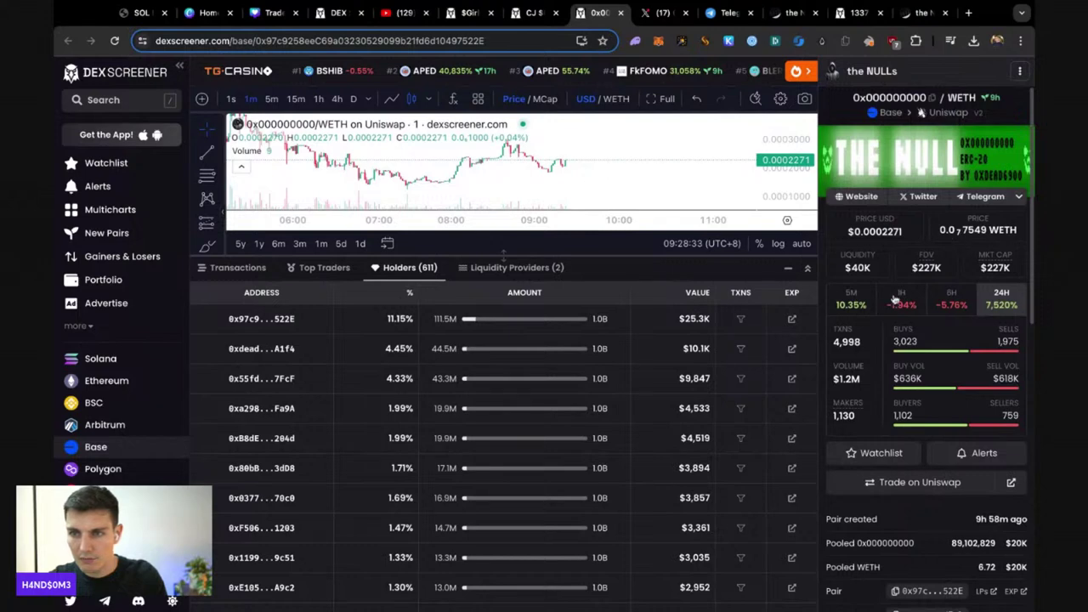
scroll(902, 306, down, 4)
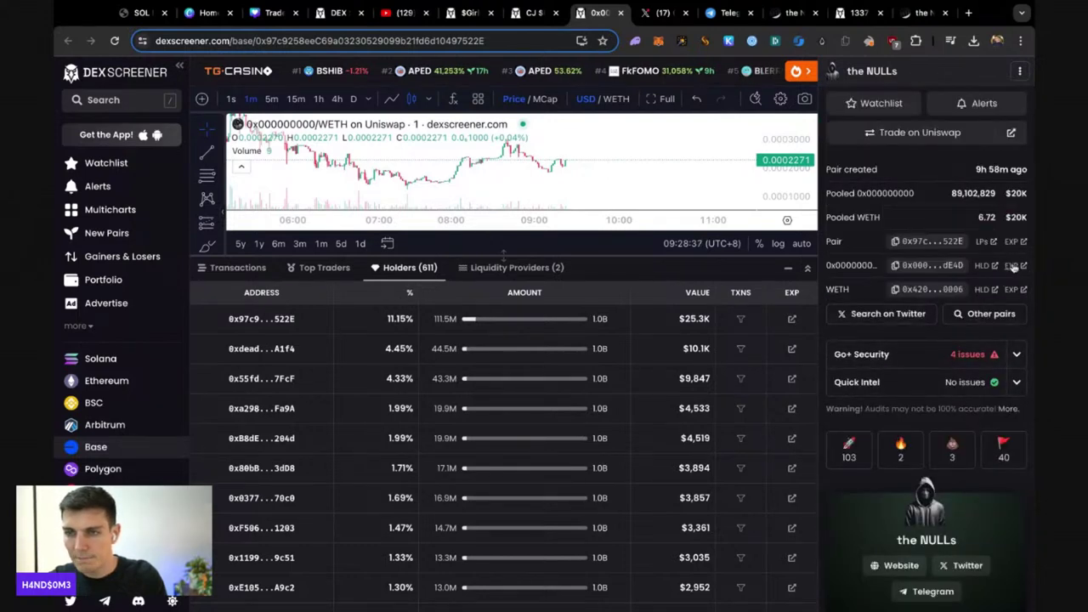
scroll(987, 246, up, 1)
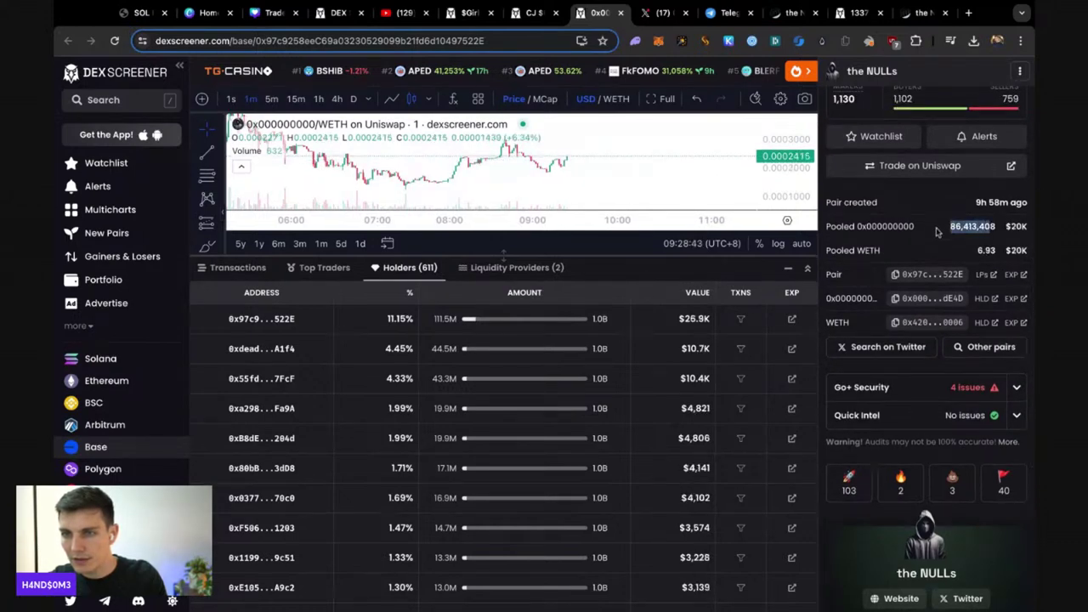
click(961, 250)
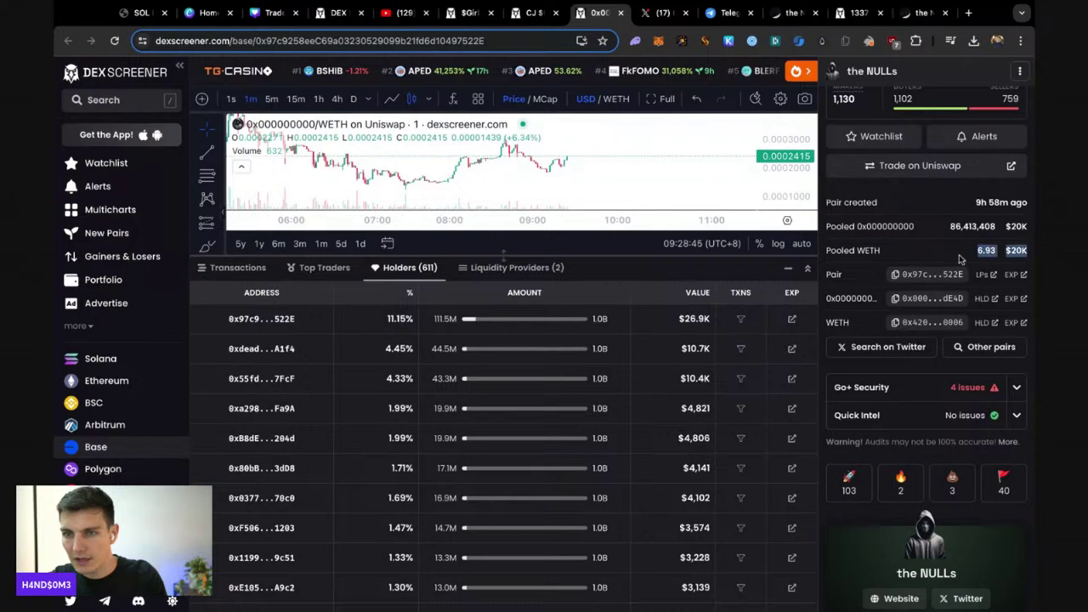
click(961, 259)
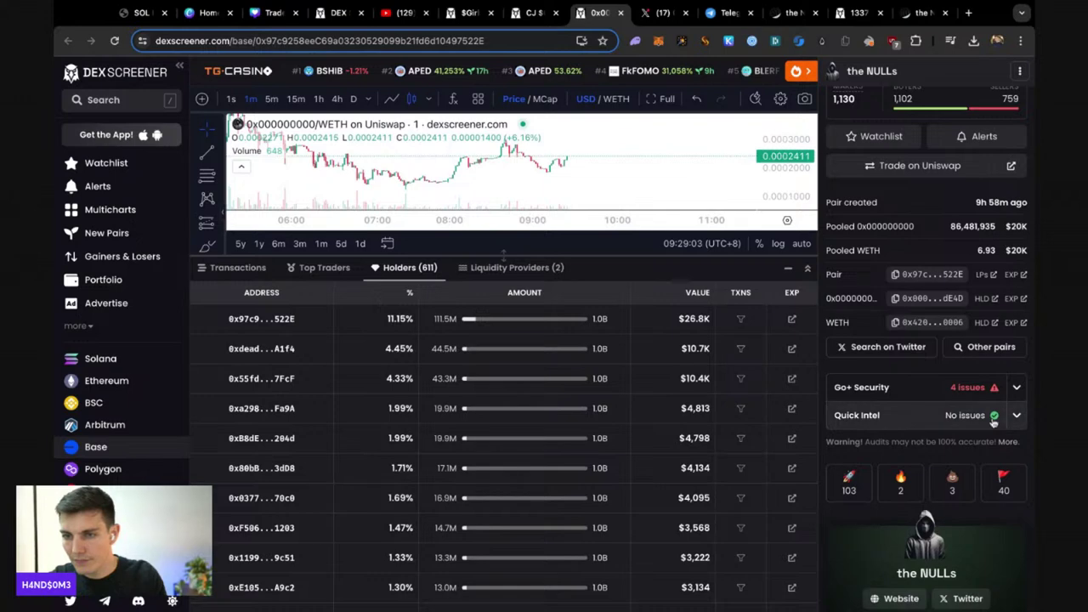
- Expand and read through the pair's Go+ Security check results
click(936, 390)
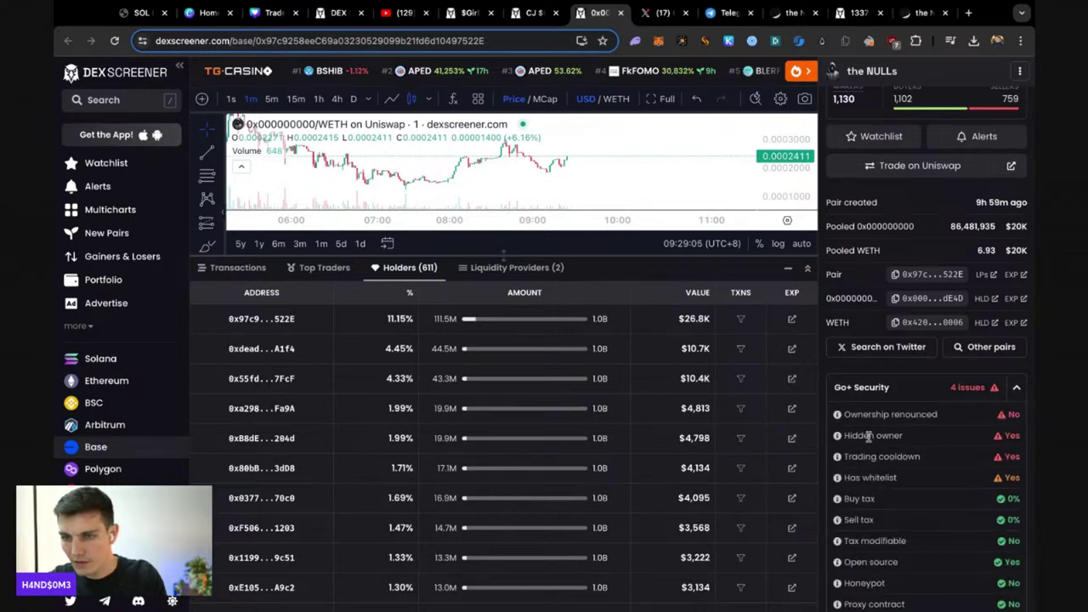
scroll(906, 497, down, 1)
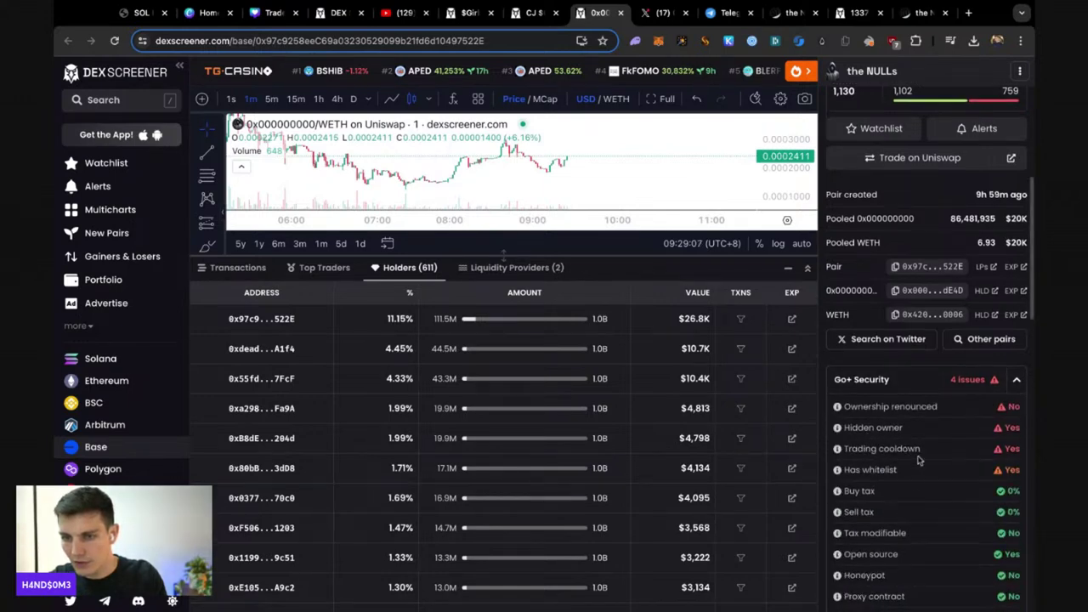
scroll(918, 459, down, 5)
scroll(908, 348, up, 10)
scroll(908, 349, up, 2)
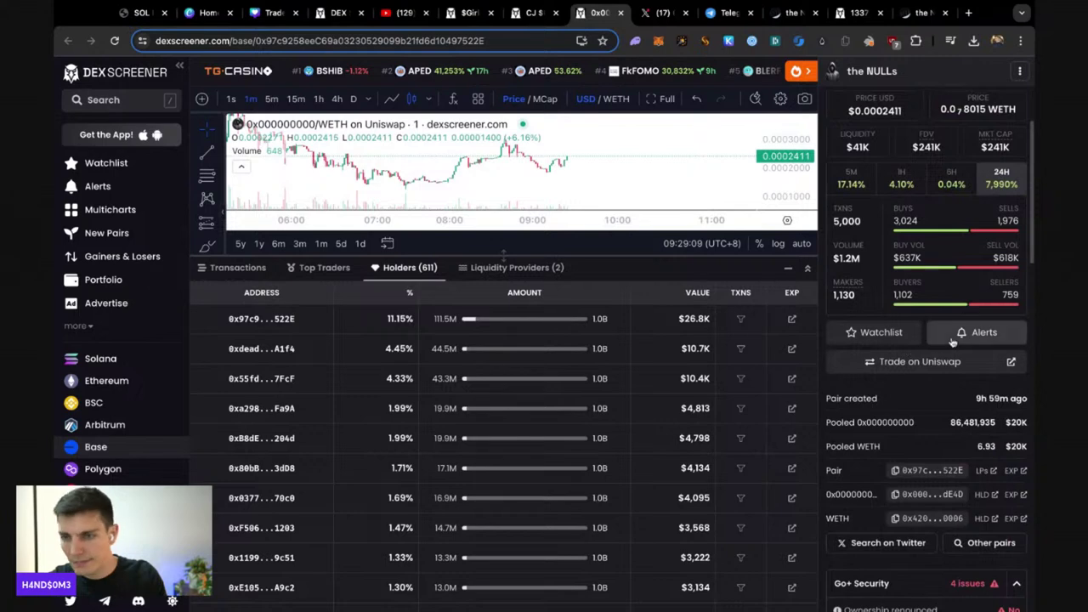
scroll(986, 365, down, 4)
- Read Quick Intel, enlarge the chart and list the two liquidity providers, dead address at 99.99%
click(993, 374)
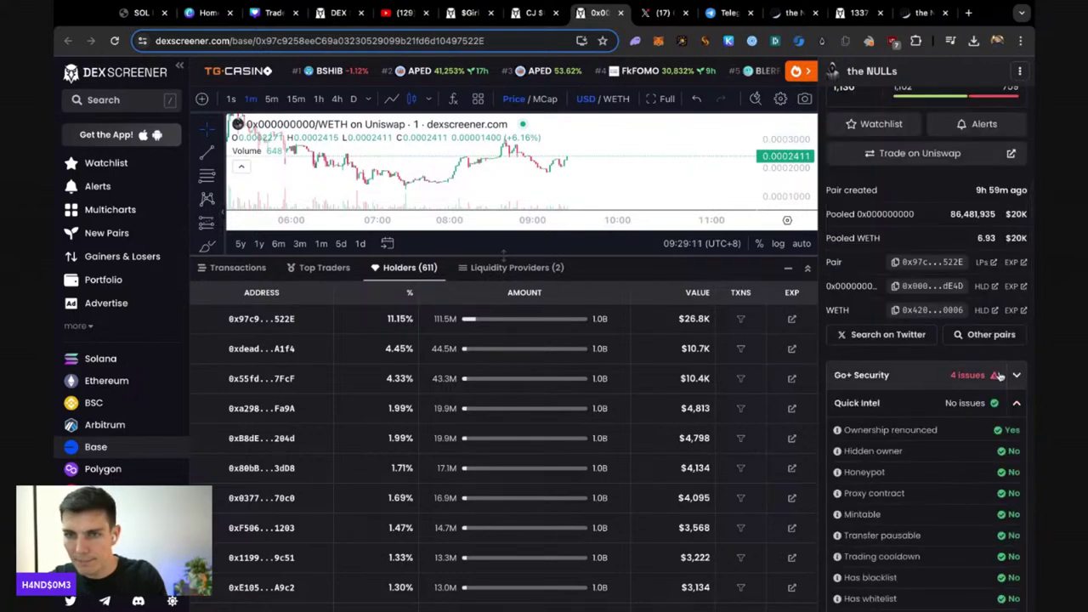
drag(503, 256, 485, 424)
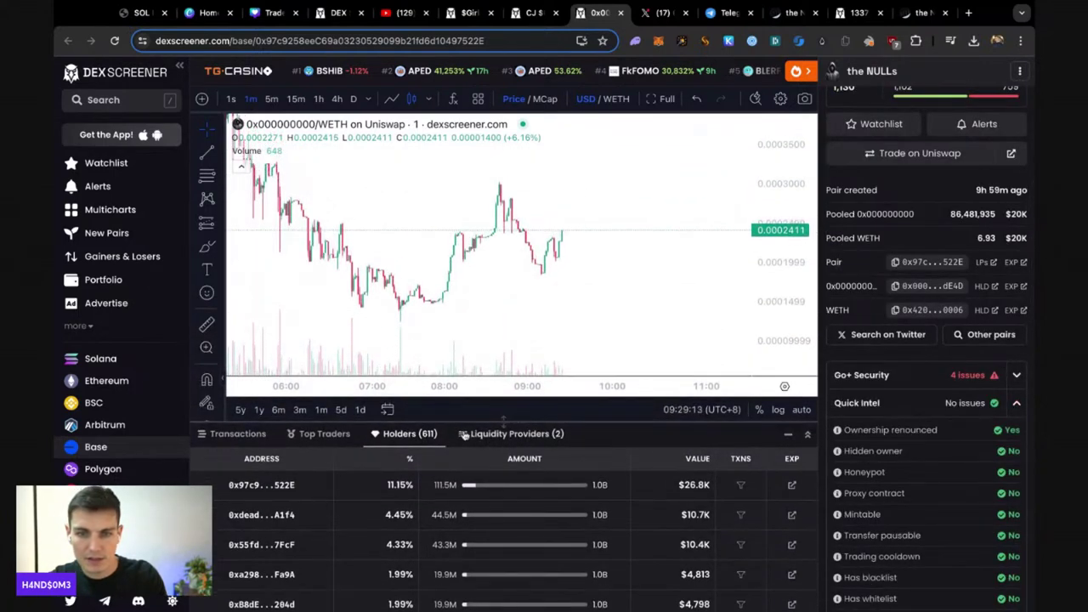
click(489, 434)
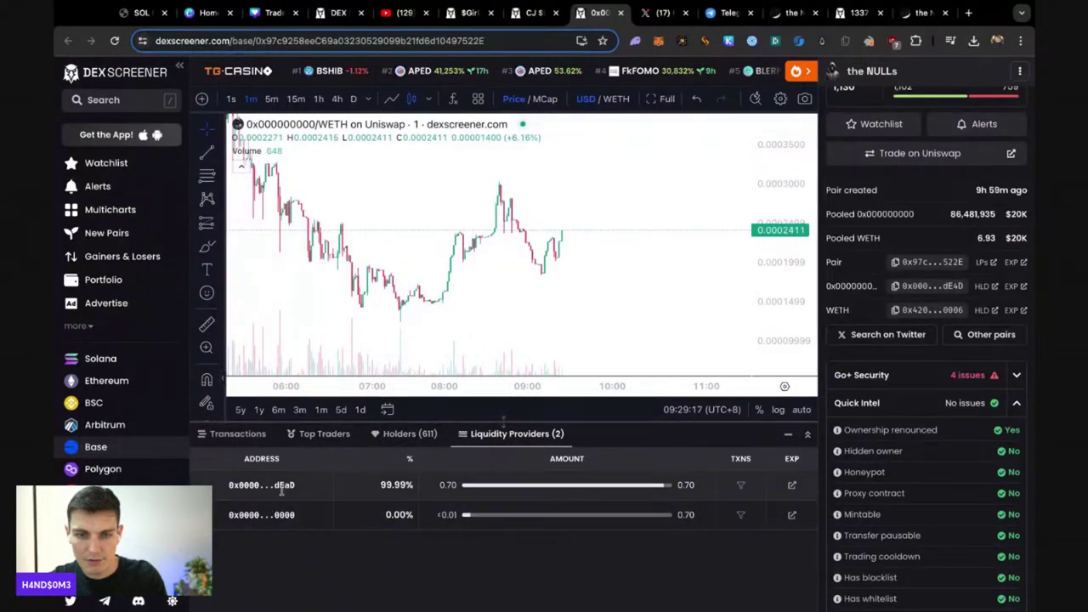
- Look up the dEaD liquidity-provider address on BaseScan, then return to the pair's holders table
click(791, 485)
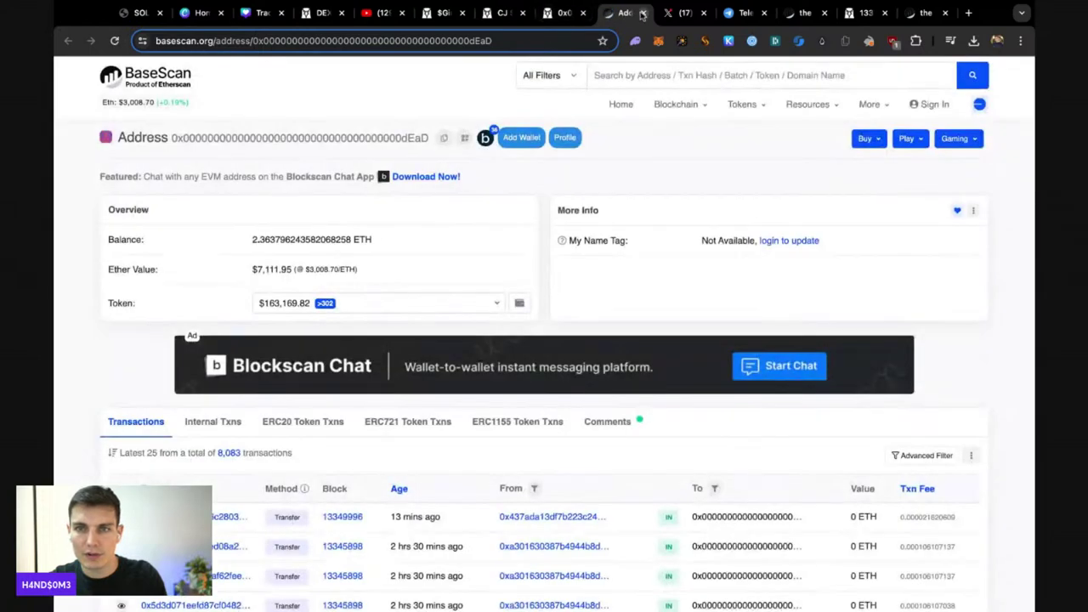
click(643, 14)
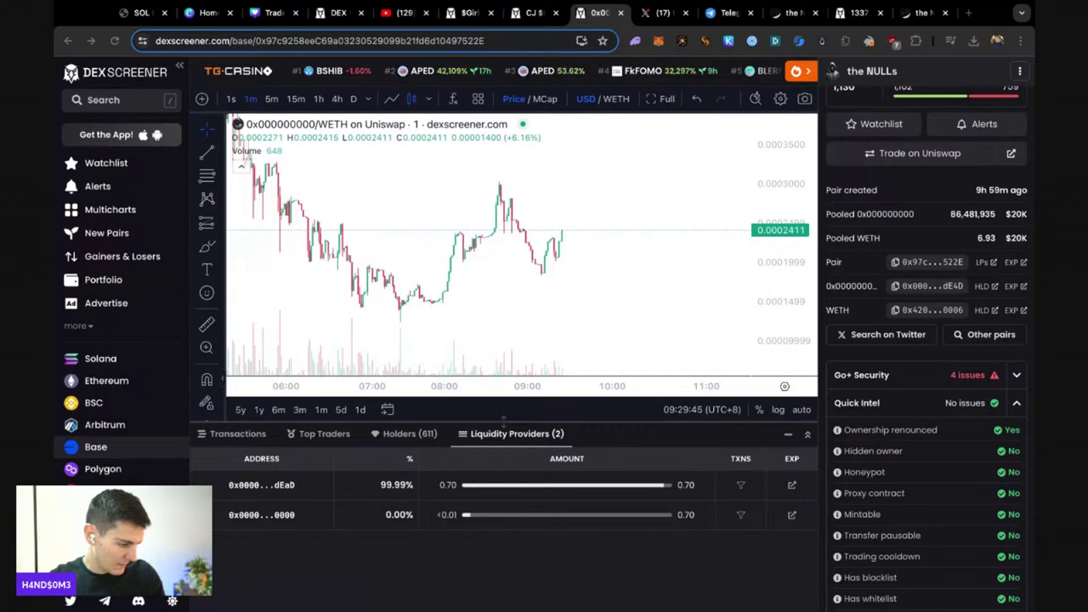
click(389, 434)
- Switch the table to recent transactions and compress the price scale to show the full range
click(310, 435)
click(238, 433)
scroll(1022, 349, up, 4)
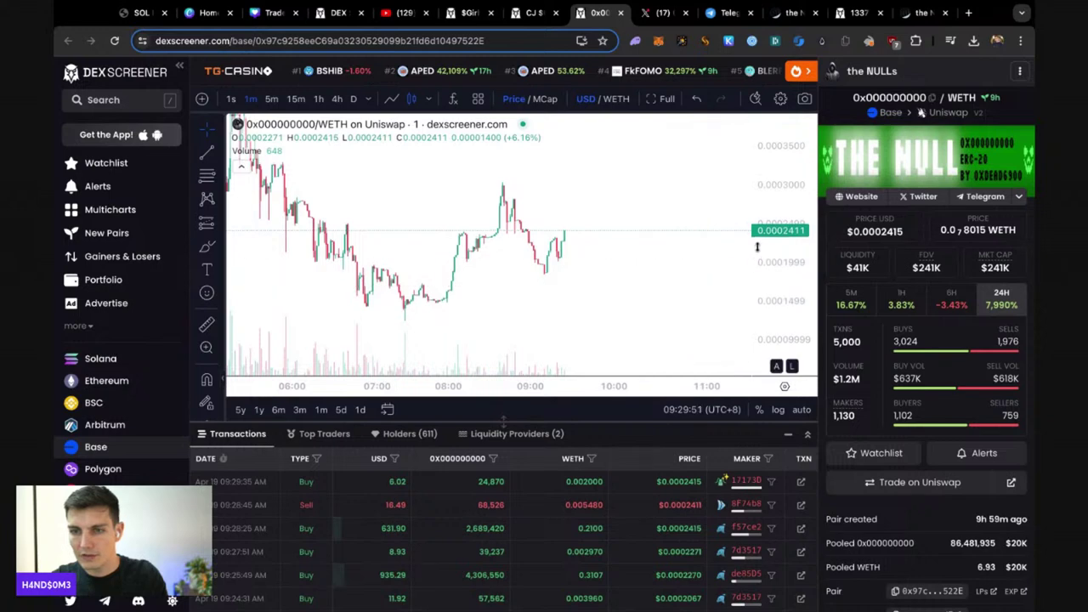
drag(760, 252, 760, 243)
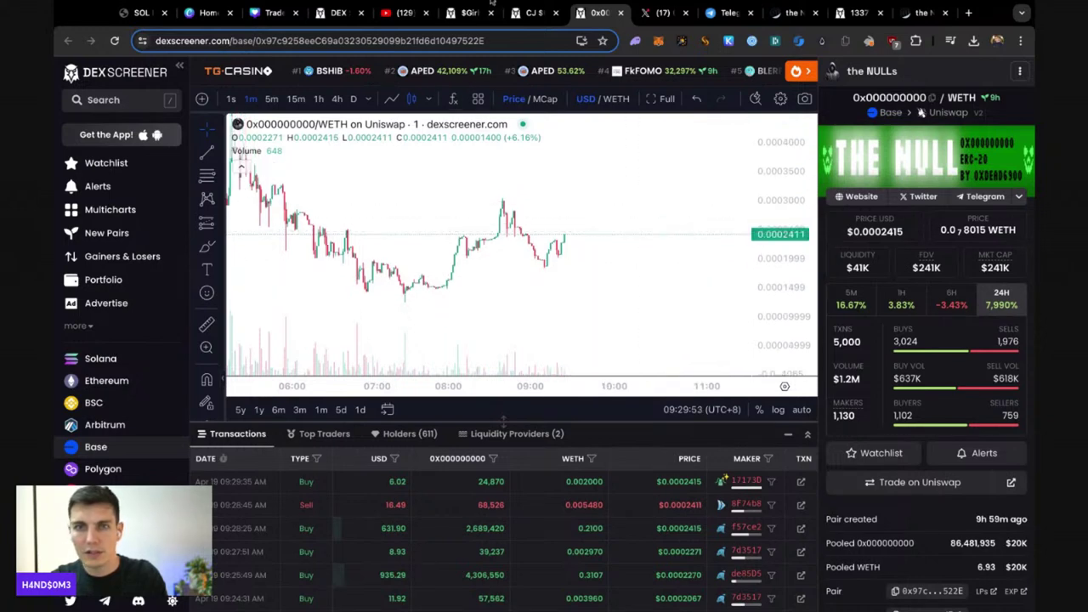
- Read the full X post on nearing the 350K market-cap high and its replies, then go to the NULL Telegram chat
click(670, 14)
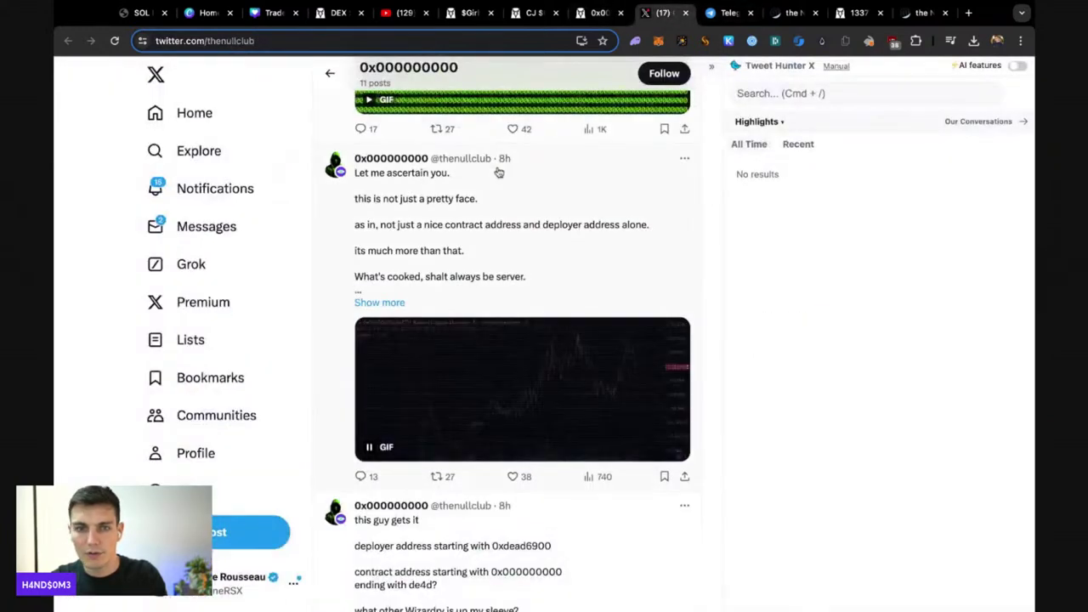
scroll(527, 298, up, 1)
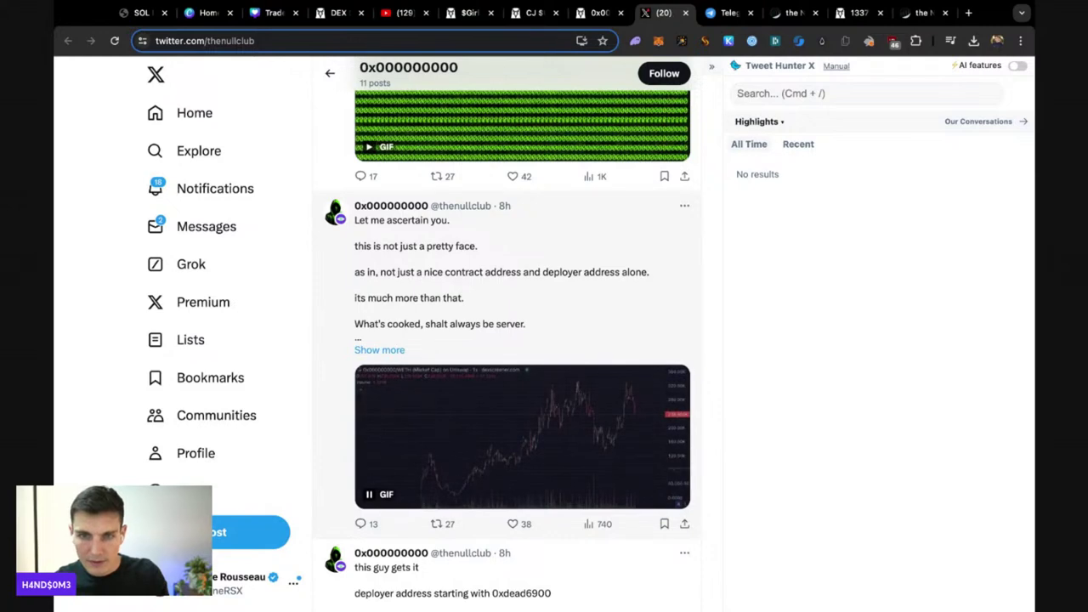
click(366, 349)
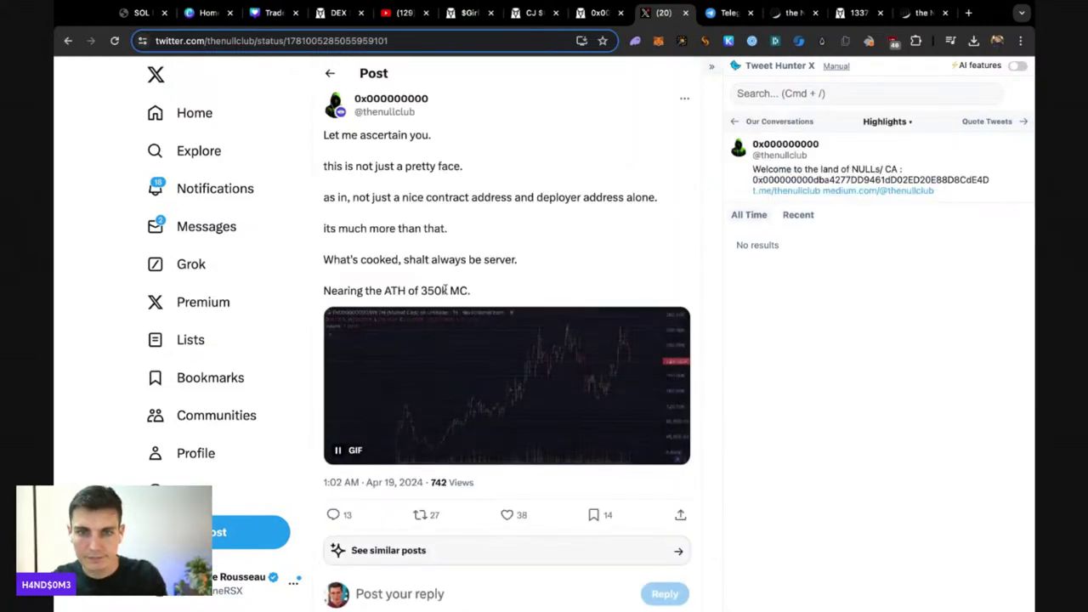
scroll(489, 297, down, 1)
scroll(489, 297, down, 3)
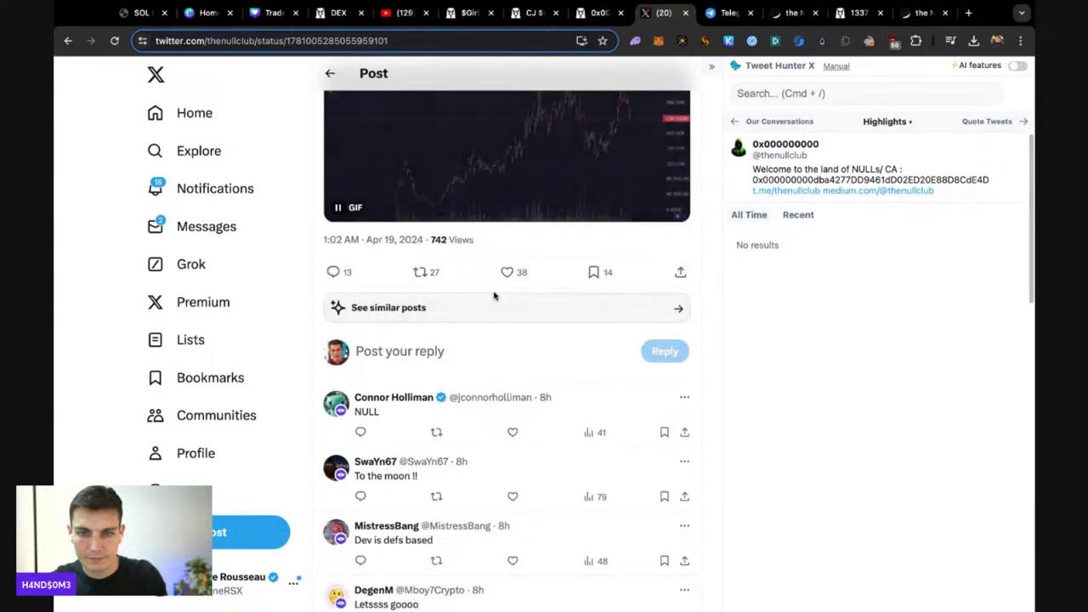
scroll(491, 296, down, 3)
scroll(494, 295, down, 4)
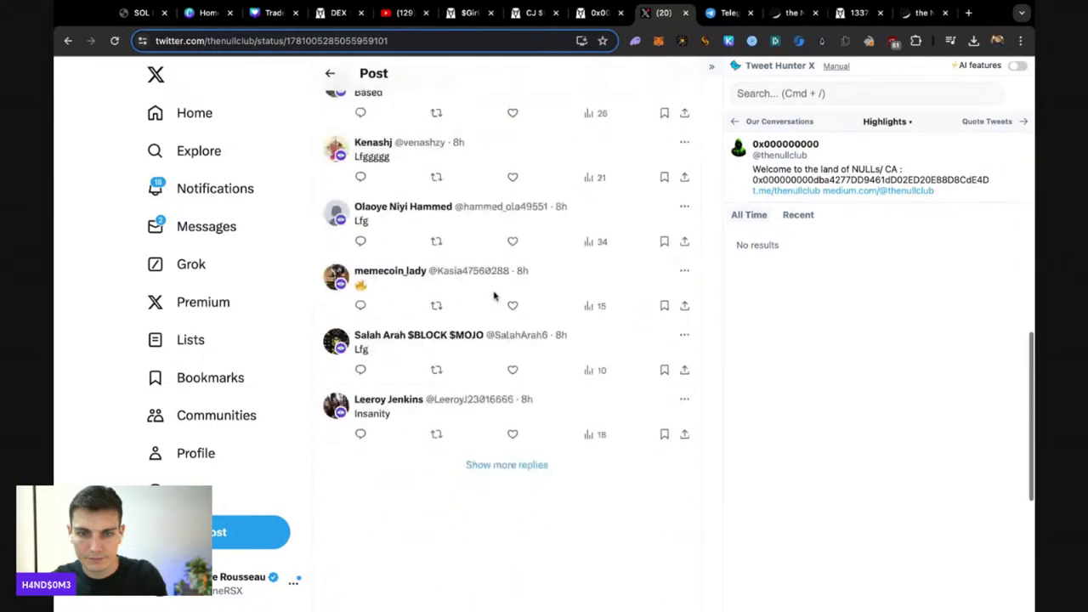
click(730, 13)
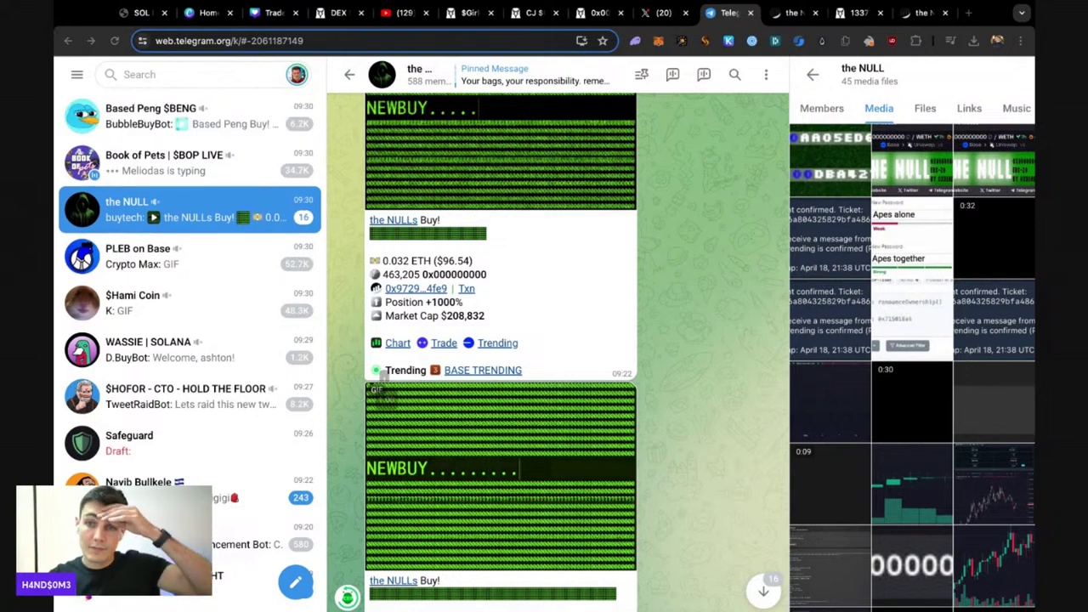
- Reopen the closed NULL pair tab with Ctrl+Shift+T beside X and shrink the chart to show more trades
click(648, 12)
click(622, 13)
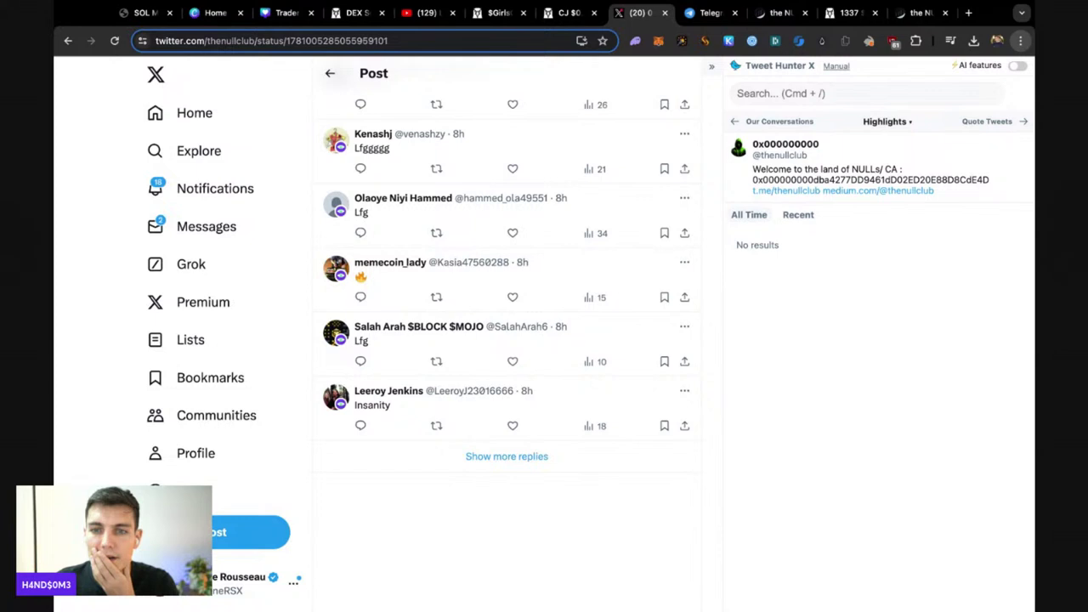
key(ctrl+shift+t)
drag(927, 12, 600, 15)
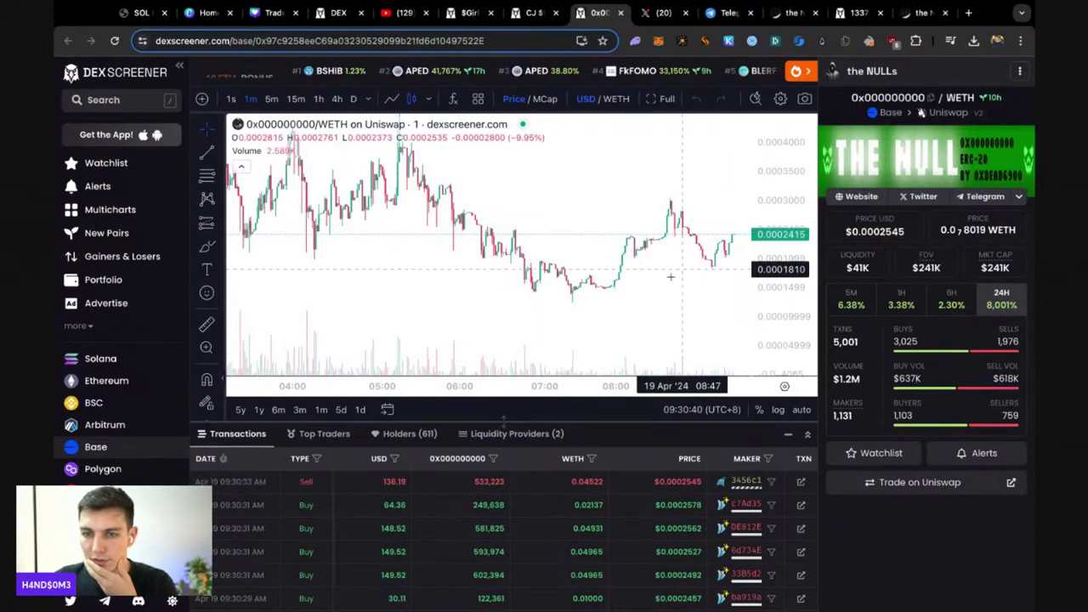
drag(490, 423, 491, 375)
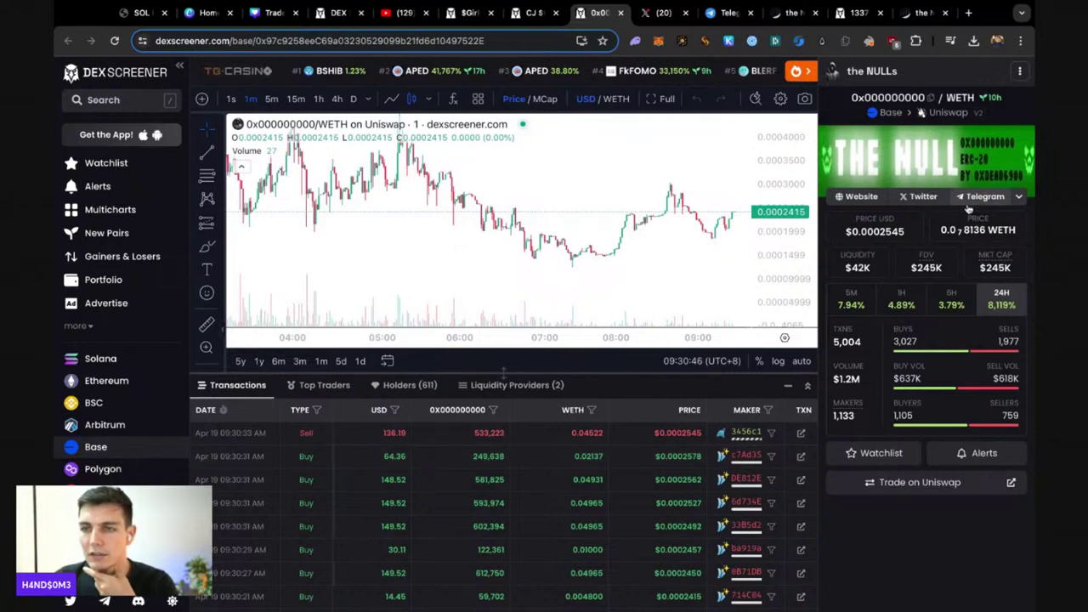
- Send 'You guys are live' with the pasted YouTube channel link to the NULL group
click(729, 18)
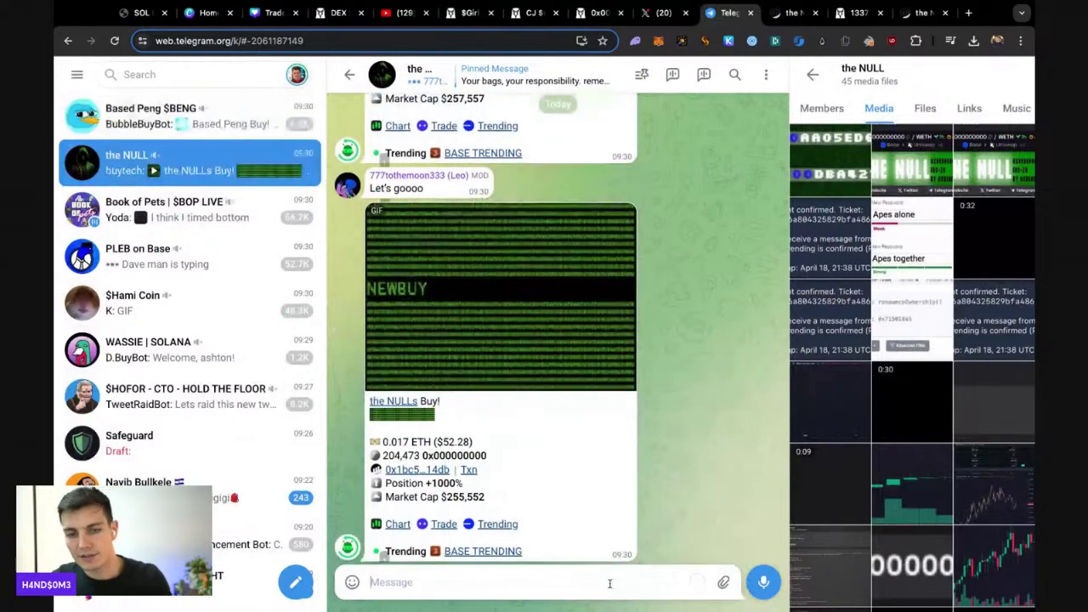
text(You g)
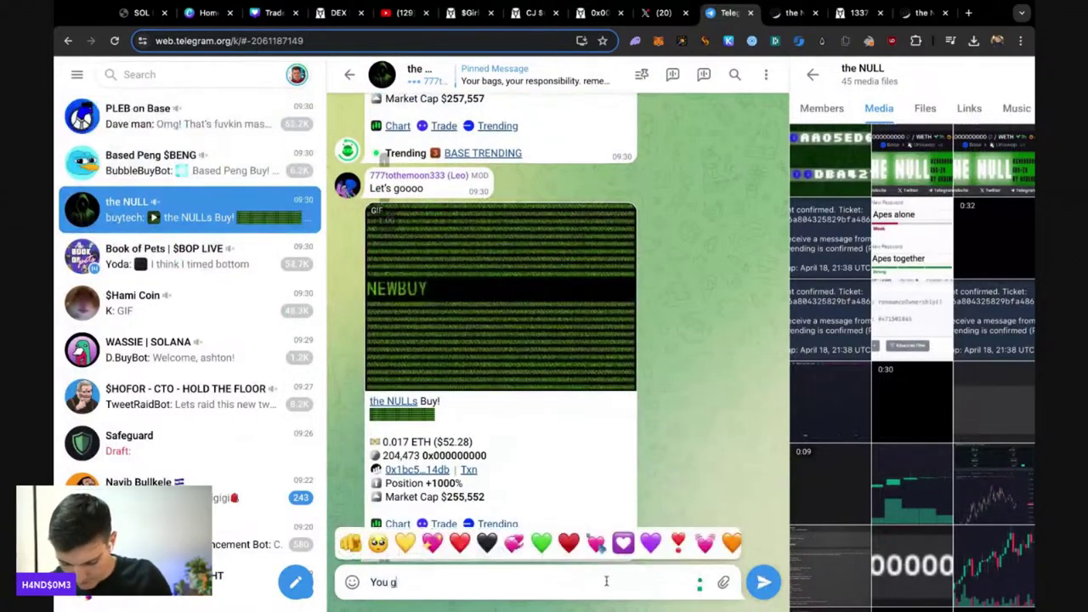
text(uys are l)
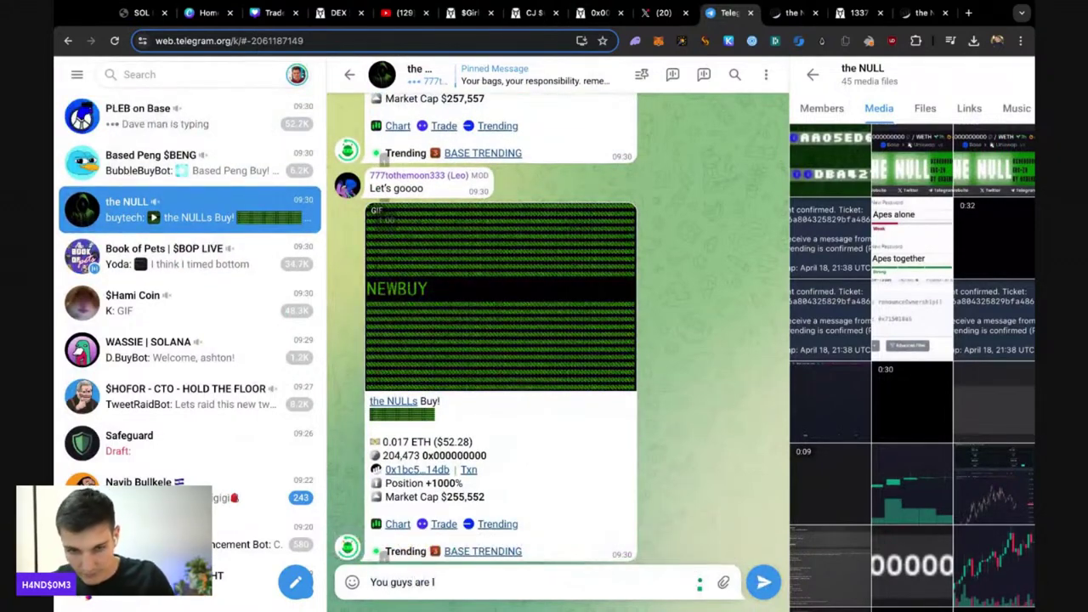
text(ive htt)
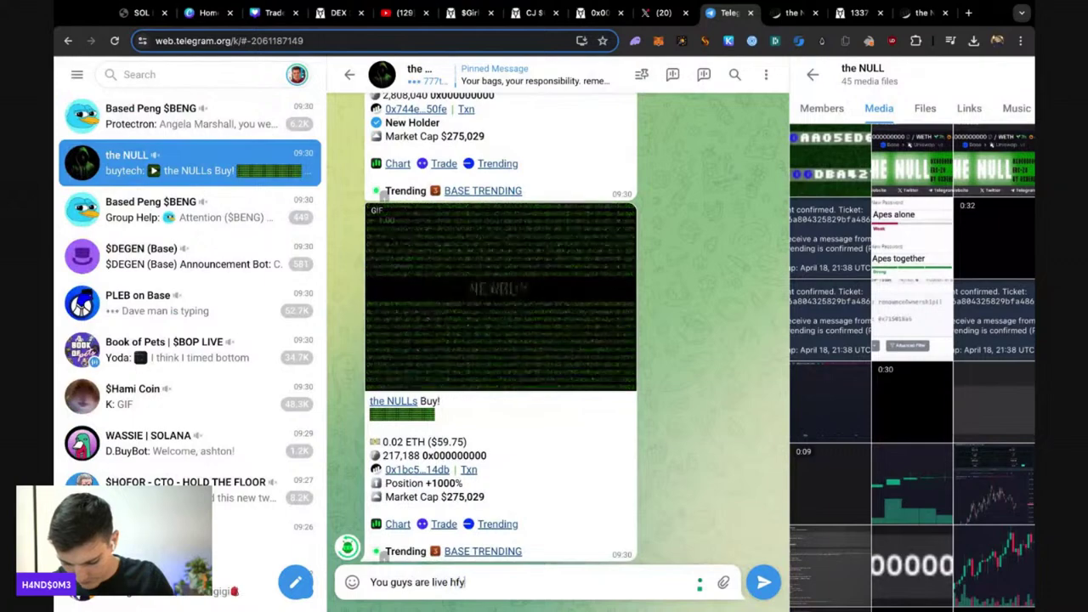
key(BackSpace)
key(BackSpace)
key(BackSpace)
text(https://www.youtube.com/@HandsomeFinance)
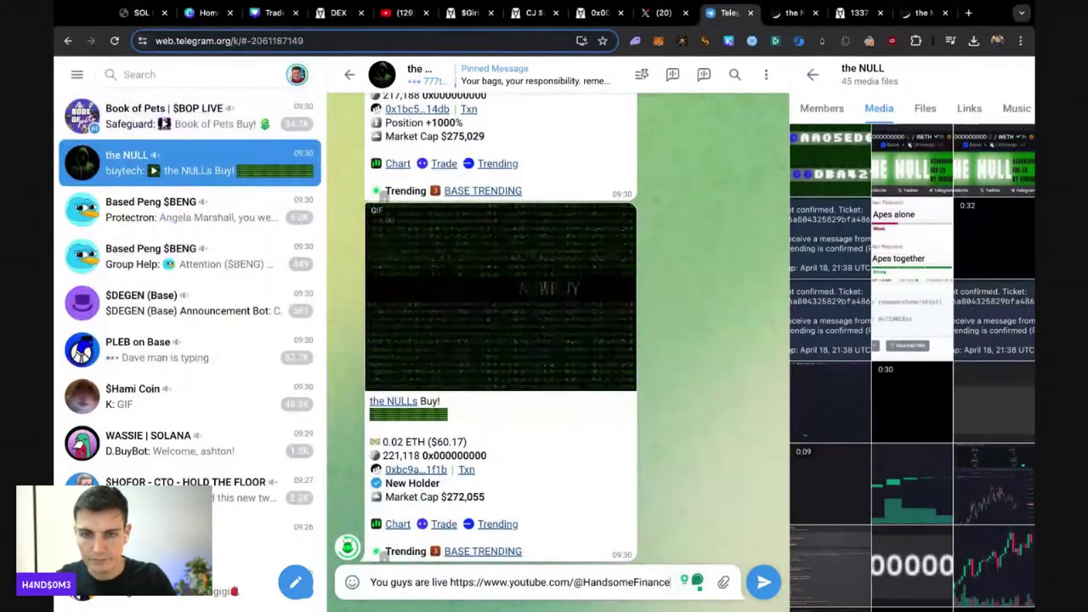
key(Return)
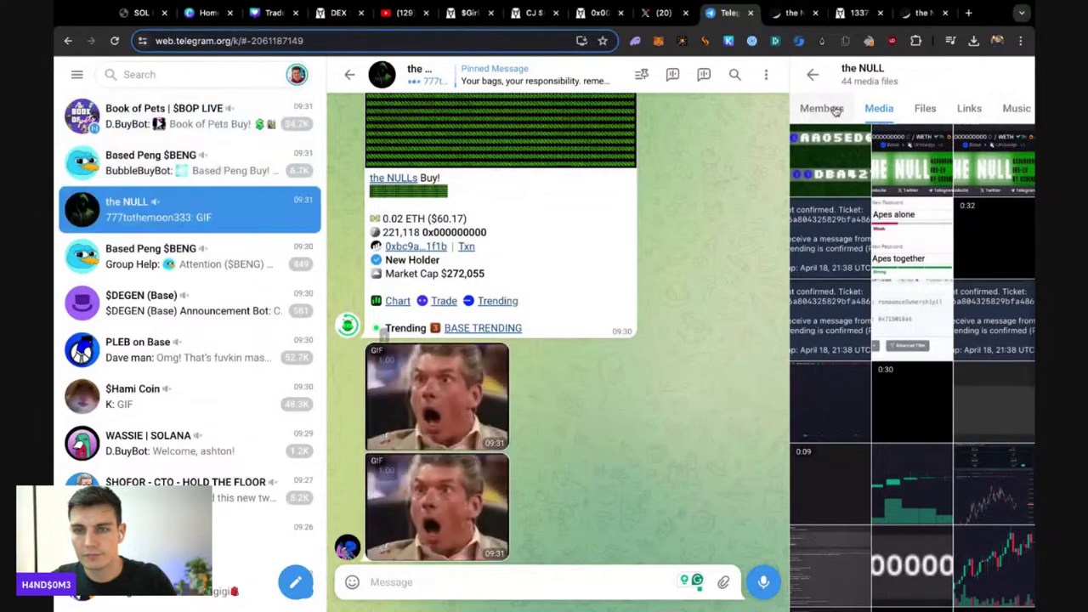
scroll(842, 119, up, 5)
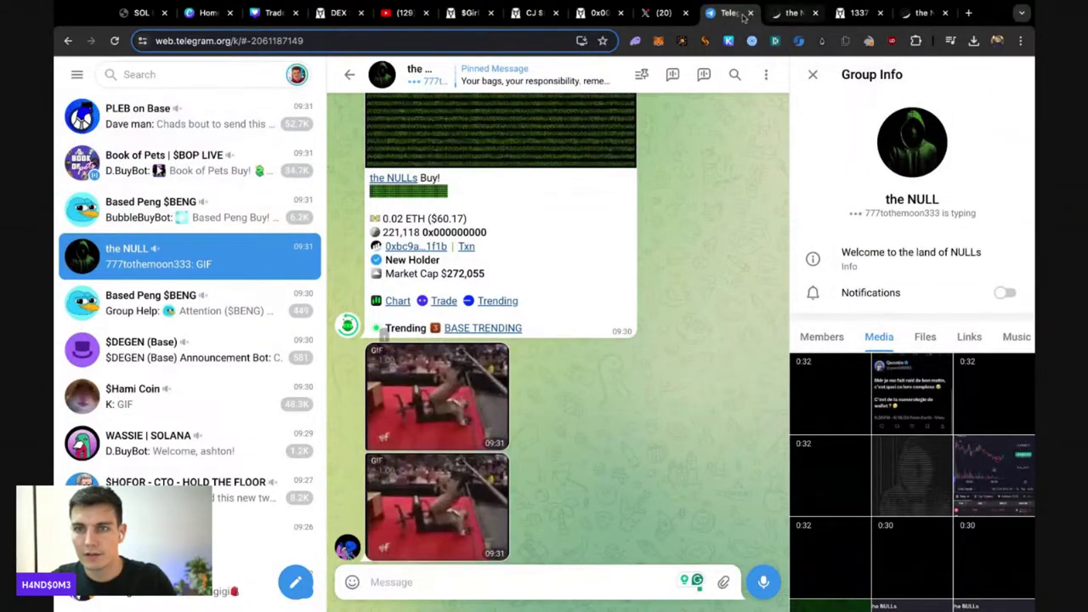
- Flip through the X post, Telegram chat, NULL explorer and 1337 chart tabs
click(669, 15)
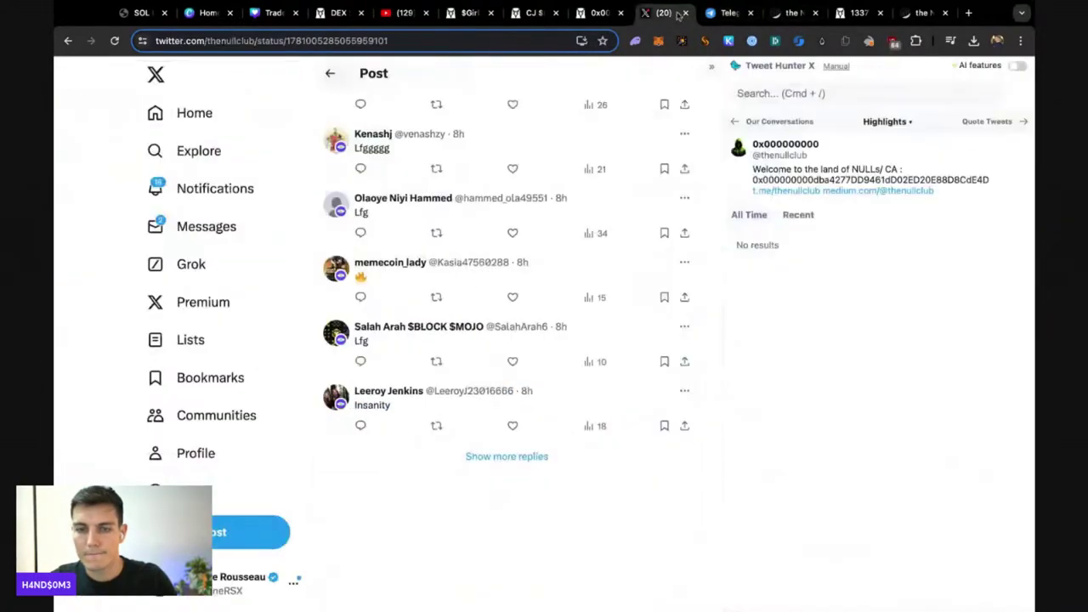
click(741, 14)
click(799, 13)
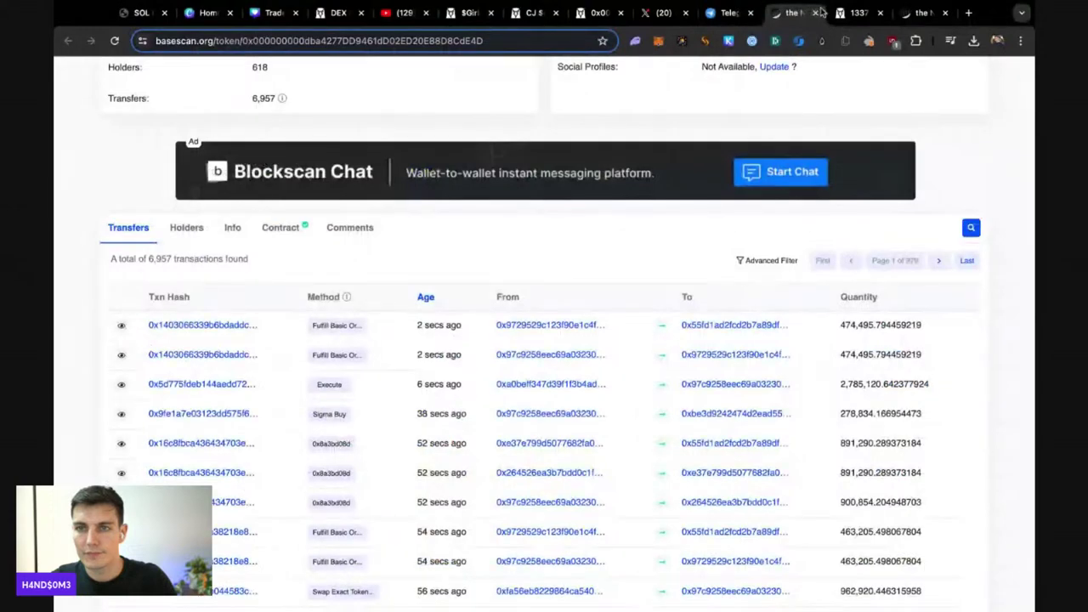
click(842, 12)
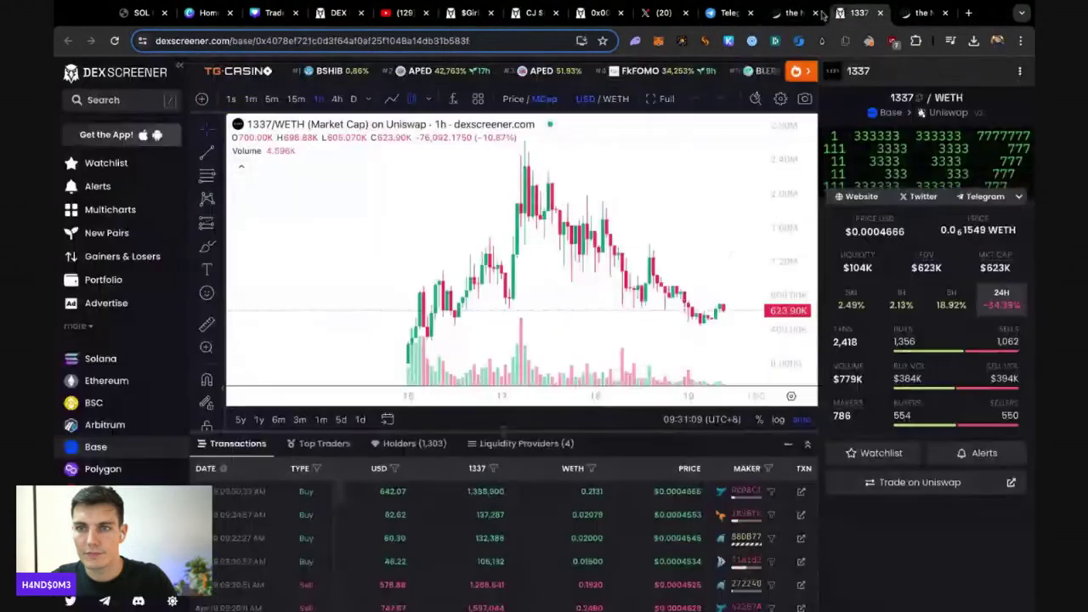
click(652, 15)
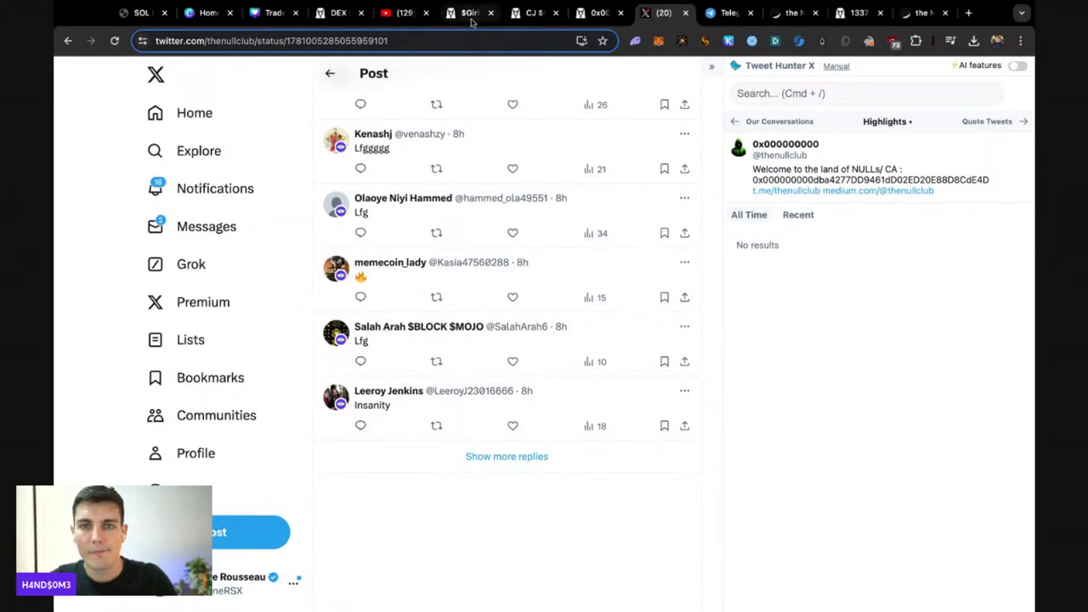
- Close the hunt bode search, YouTube, $GirlsClub and CJ tabs
click(349, 14)
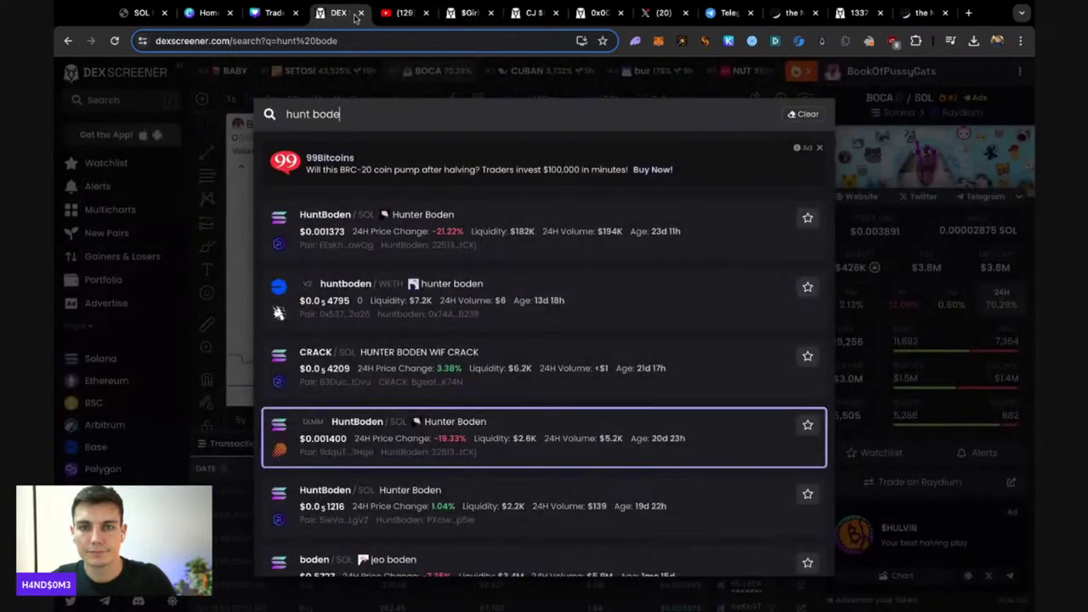
click(360, 13)
click(361, 14)
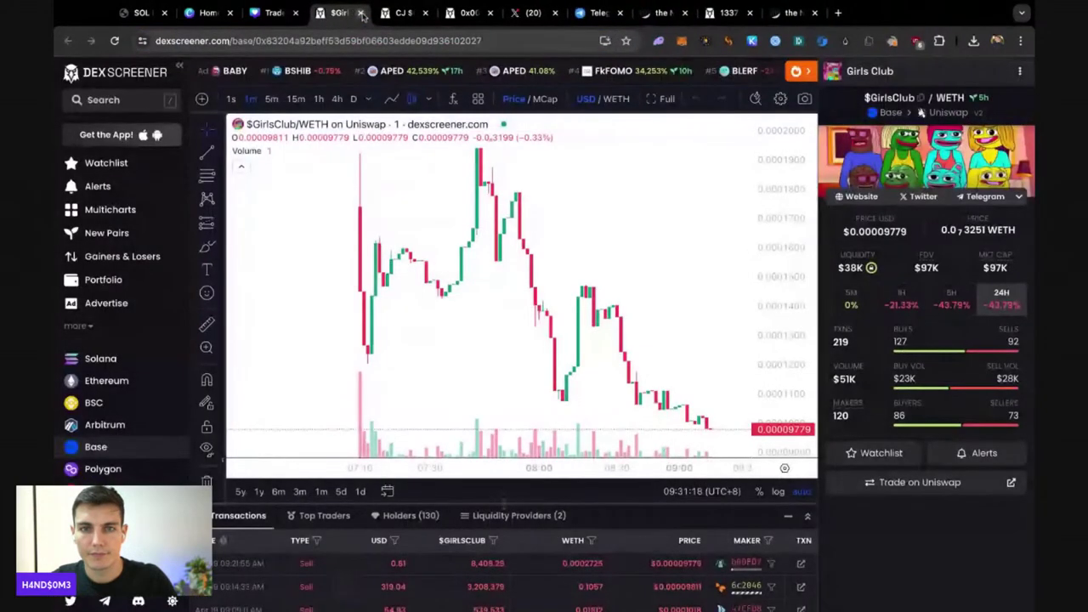
click(360, 14)
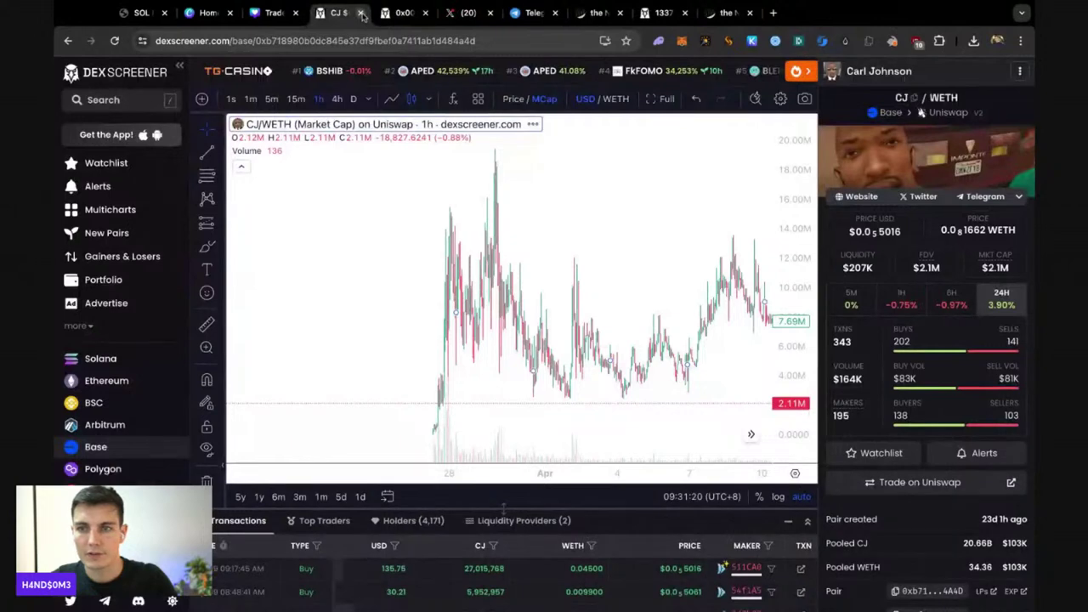
click(361, 14)
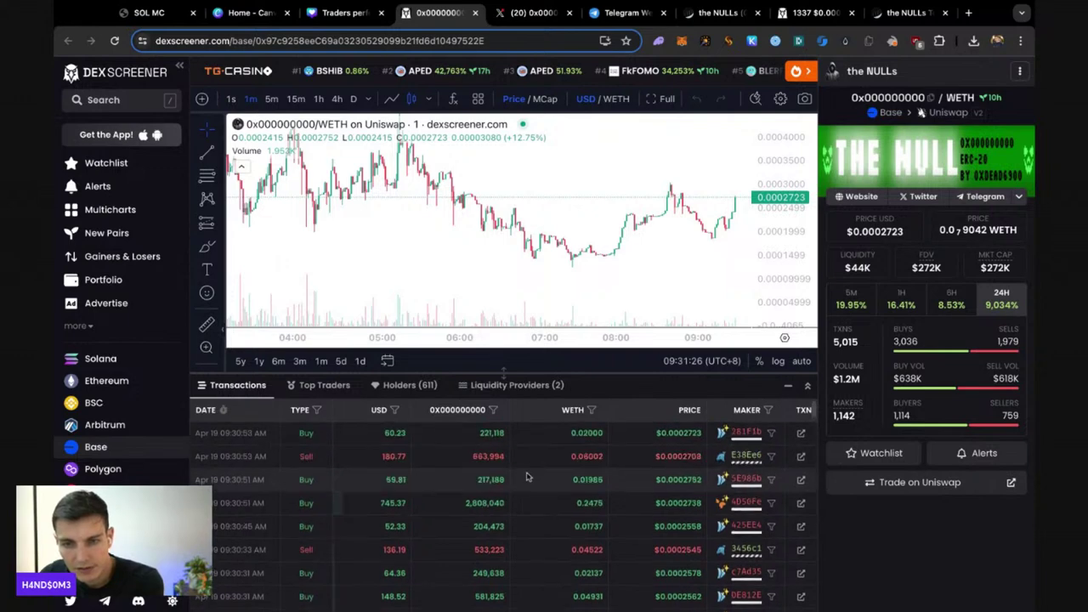
- Zoom and drag the 0x000000000/WETH chart to rescale its price range
scroll(672, 236, up, 5)
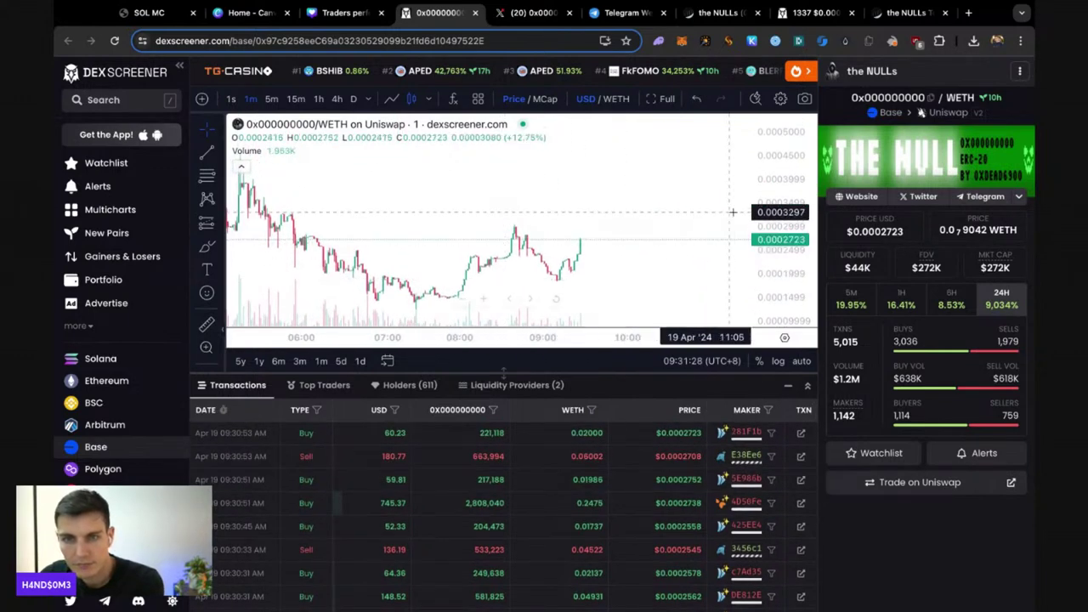
scroll(735, 209, down, 5)
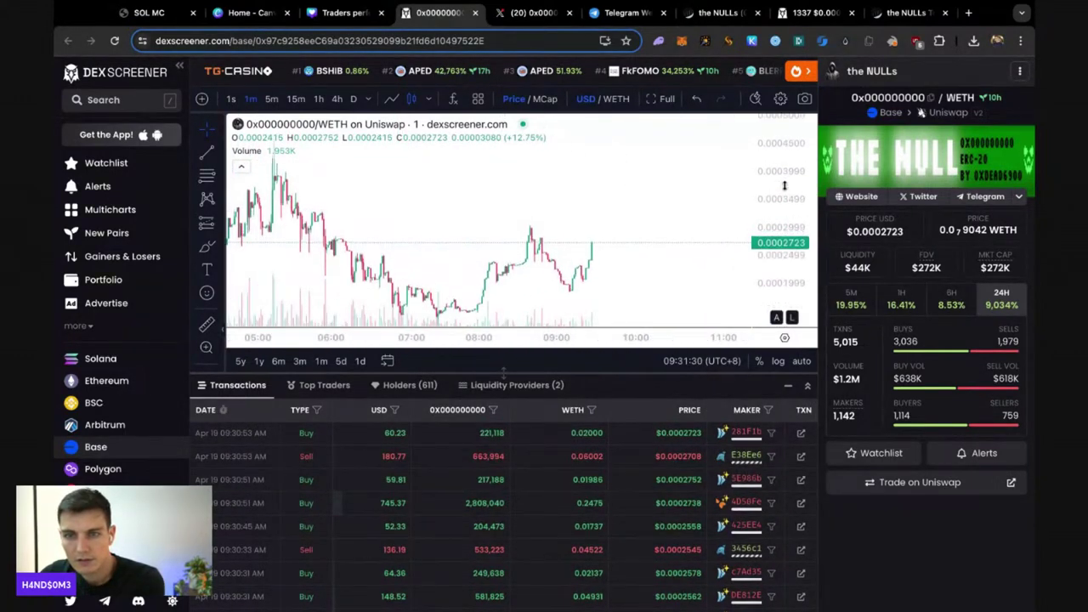
drag(784, 187, 734, 218)
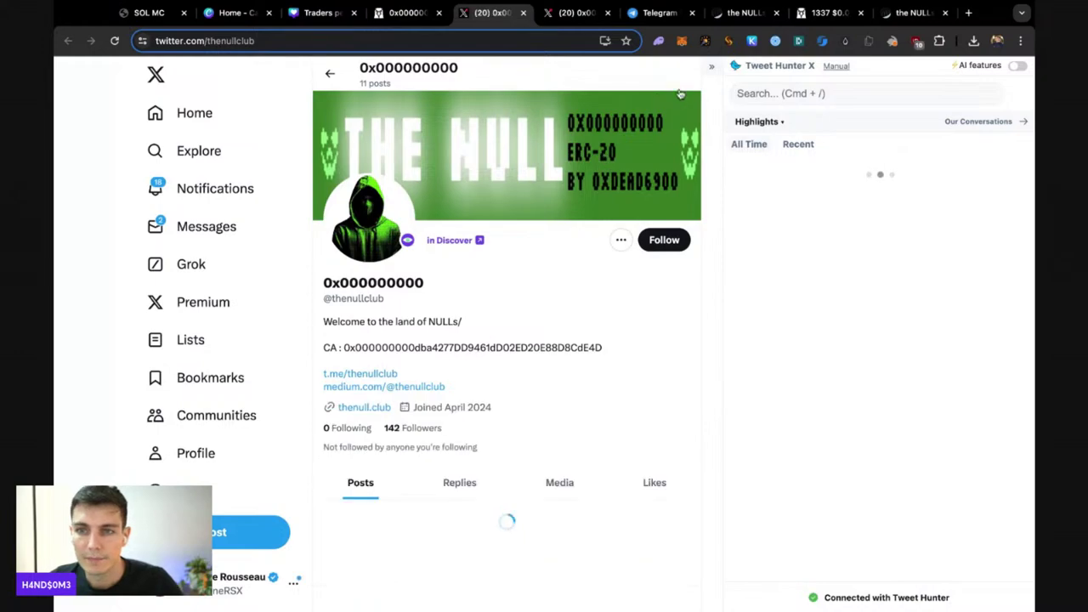
- Hide Tweet Hunter and read the project's vanity-address generator posts on X, ending in the NULL Telegram group
click(713, 66)
scroll(570, 325, down, 5)
scroll(569, 325, down, 5)
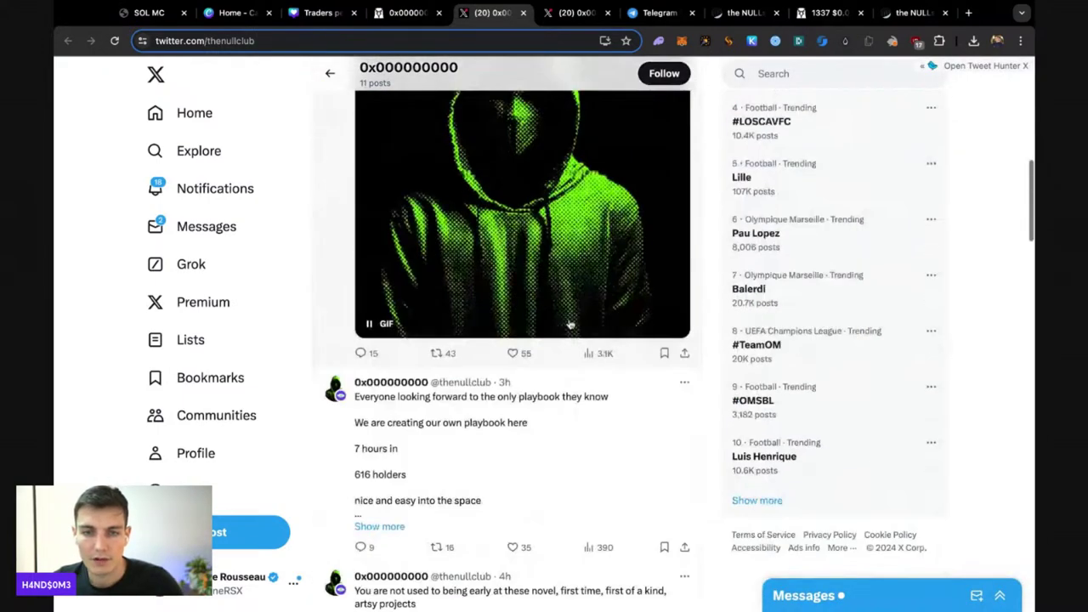
scroll(570, 325, down, 5)
scroll(569, 325, up, 5)
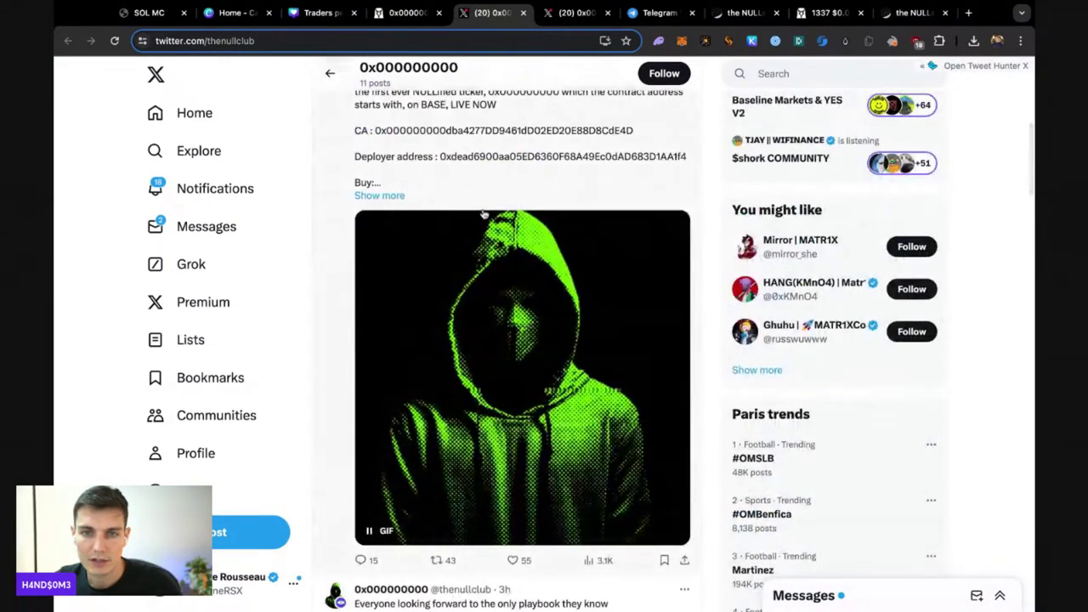
scroll(431, 248, up, 4)
scroll(443, 322, down, 2)
scroll(443, 327, down, 3)
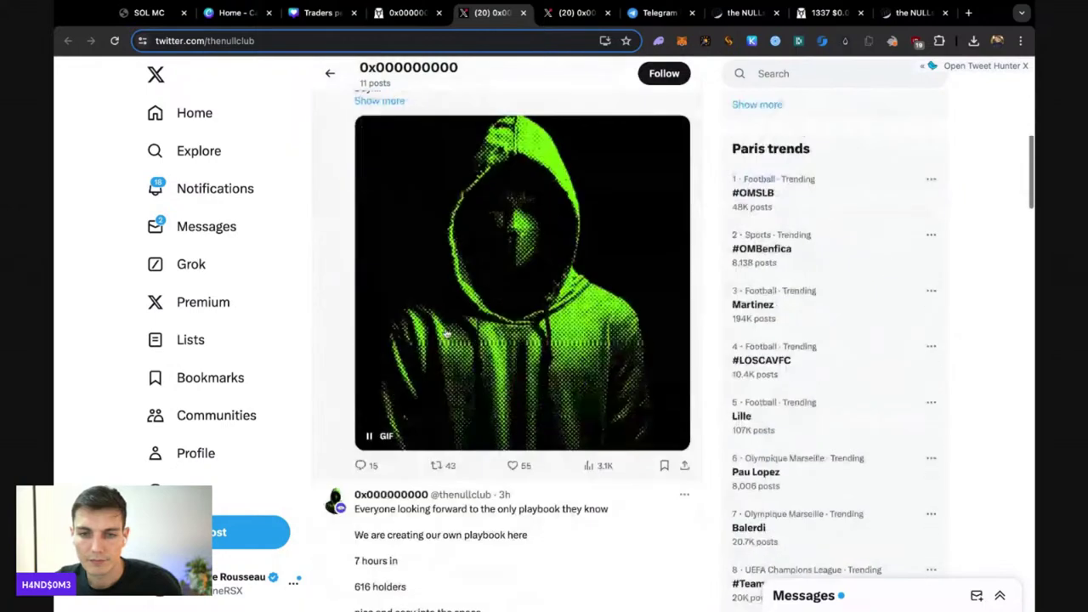
scroll(438, 319, down, 2)
scroll(451, 296, down, 3)
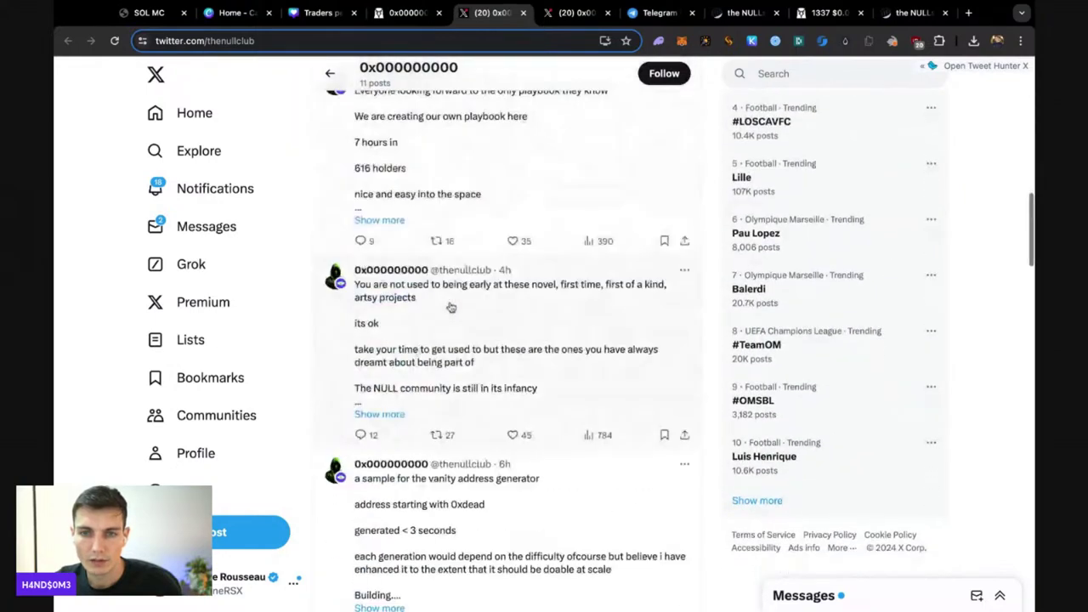
scroll(510, 428, down, 2)
scroll(539, 311, down, 5)
scroll(510, 333, down, 2)
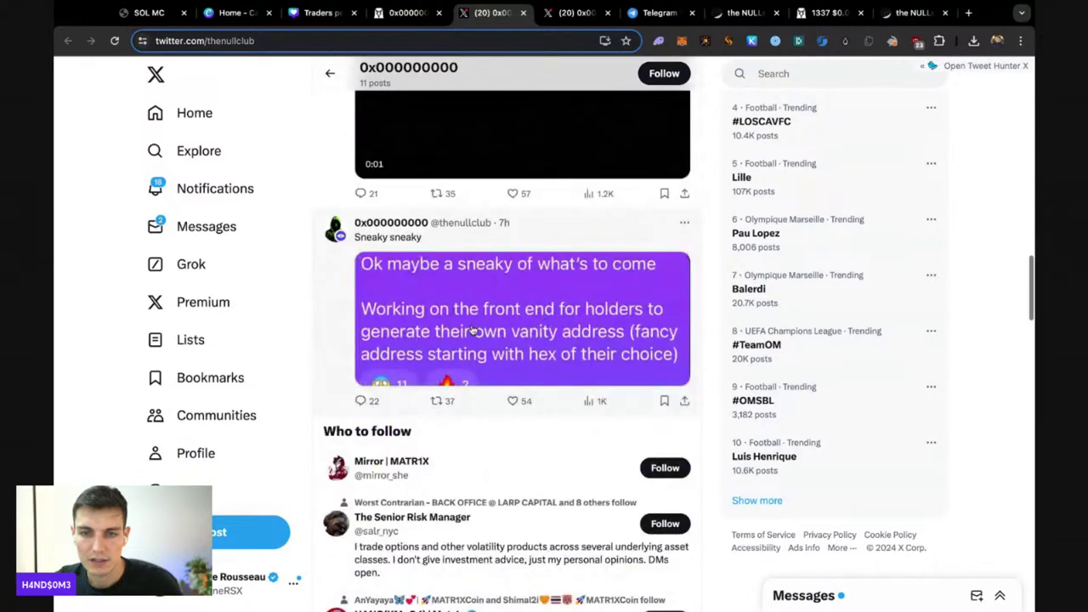
click(660, 12)
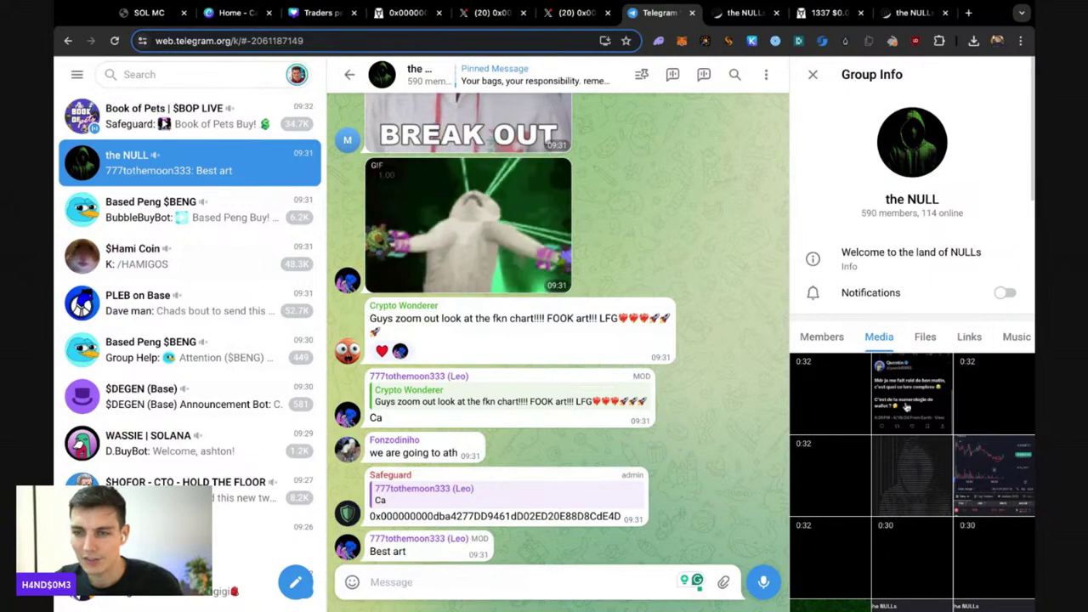
- View the ASCII-art image from the NULL group's media, then scroll the chat
scroll(923, 446, down, 2)
click(914, 347)
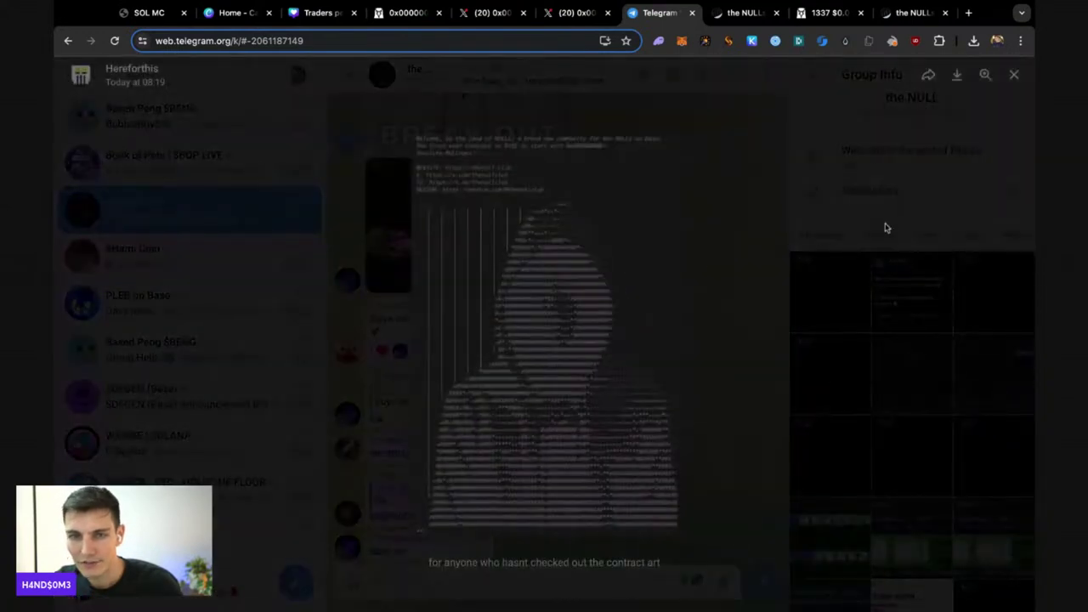
click(698, 444)
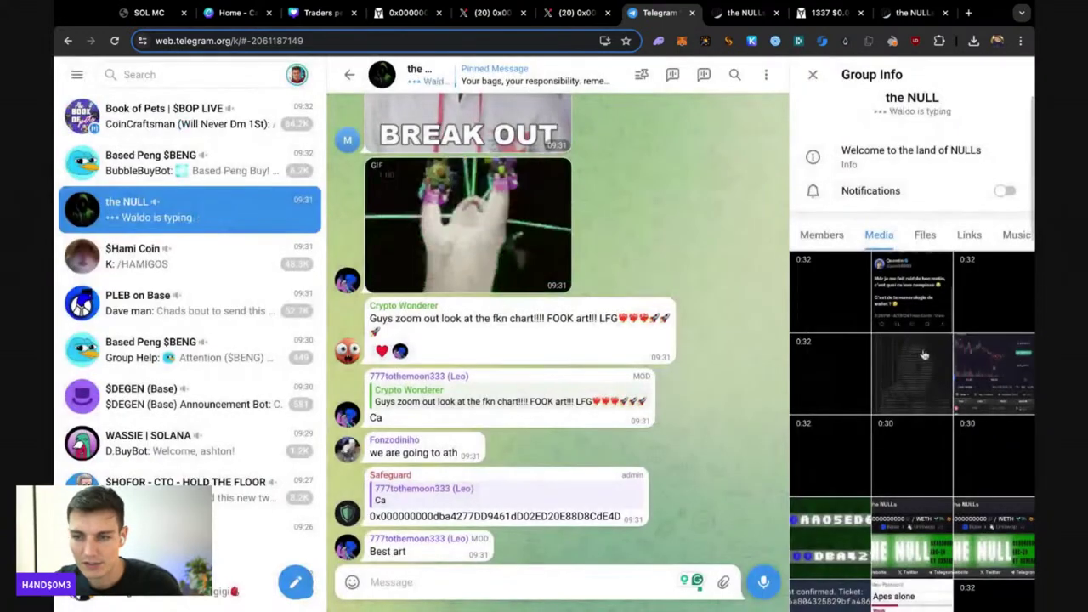
scroll(882, 317, down, 3)
scroll(882, 316, down, 5)
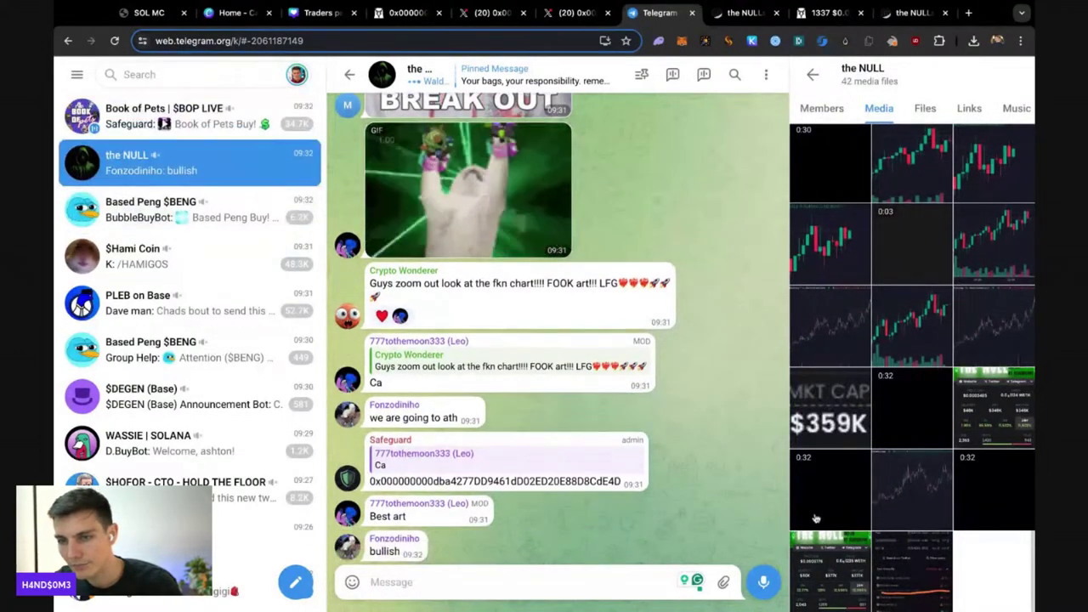
scroll(812, 113, up, 8)
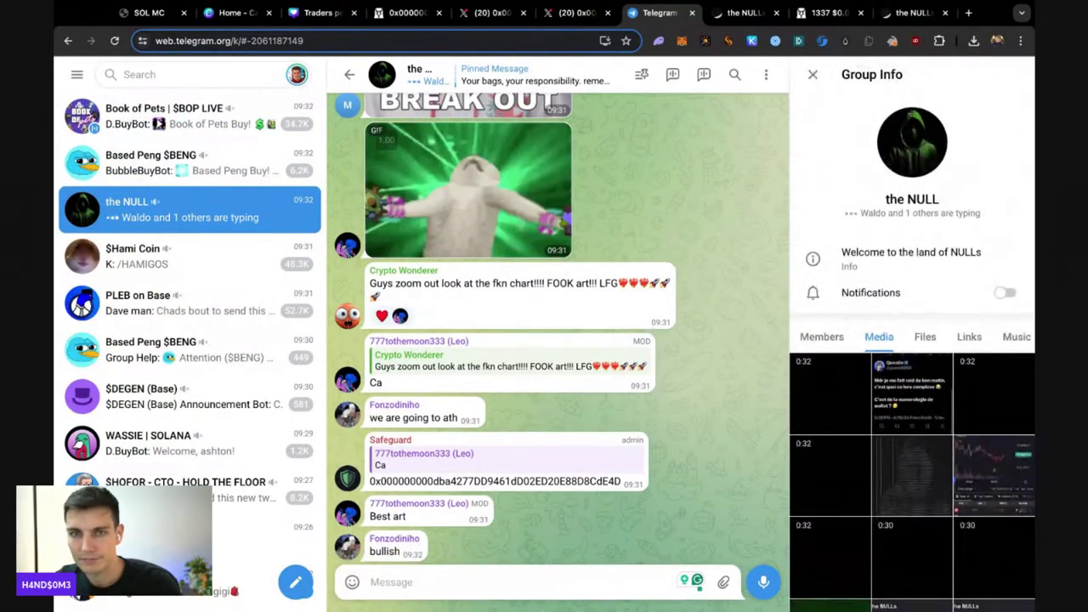
- Post 'You guys are live on youtube' in the group and return to the 0x000000000 chart
text(You)
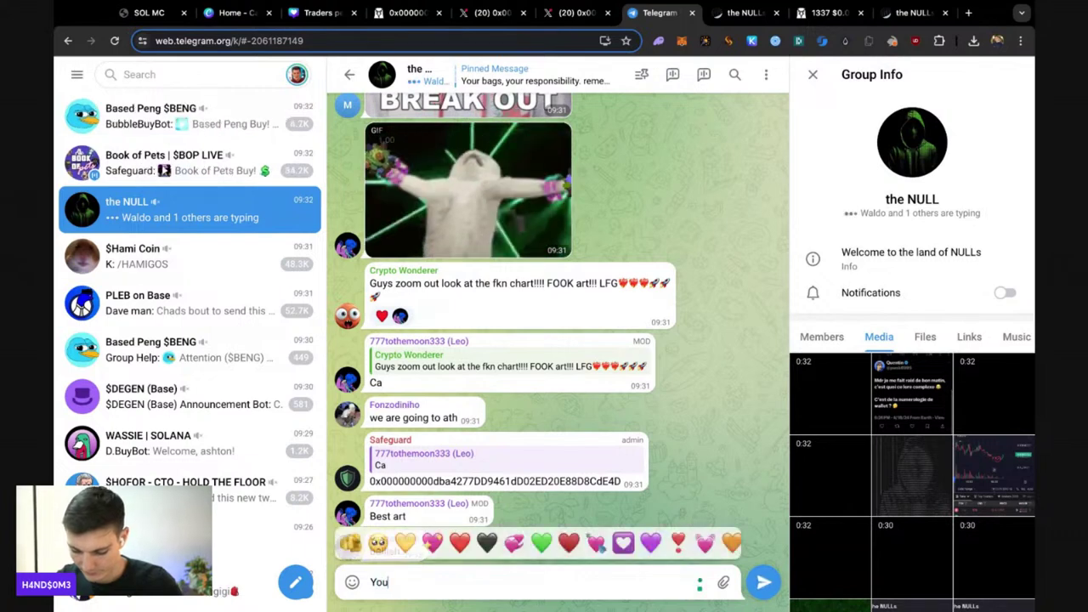
text( guys are live on youtube)
key(Return)
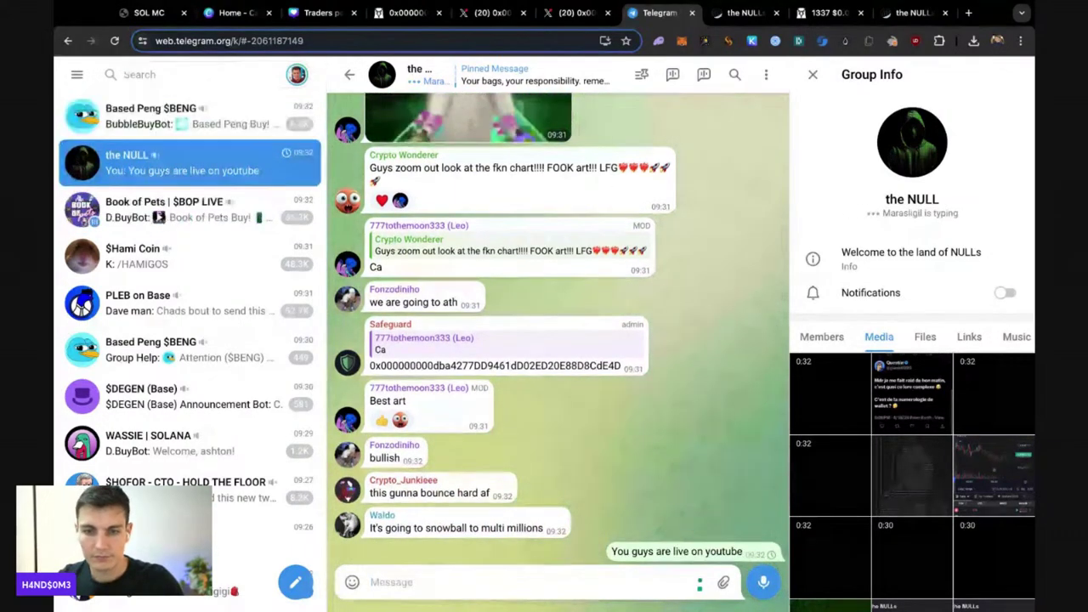
click(578, 13)
click(400, 12)
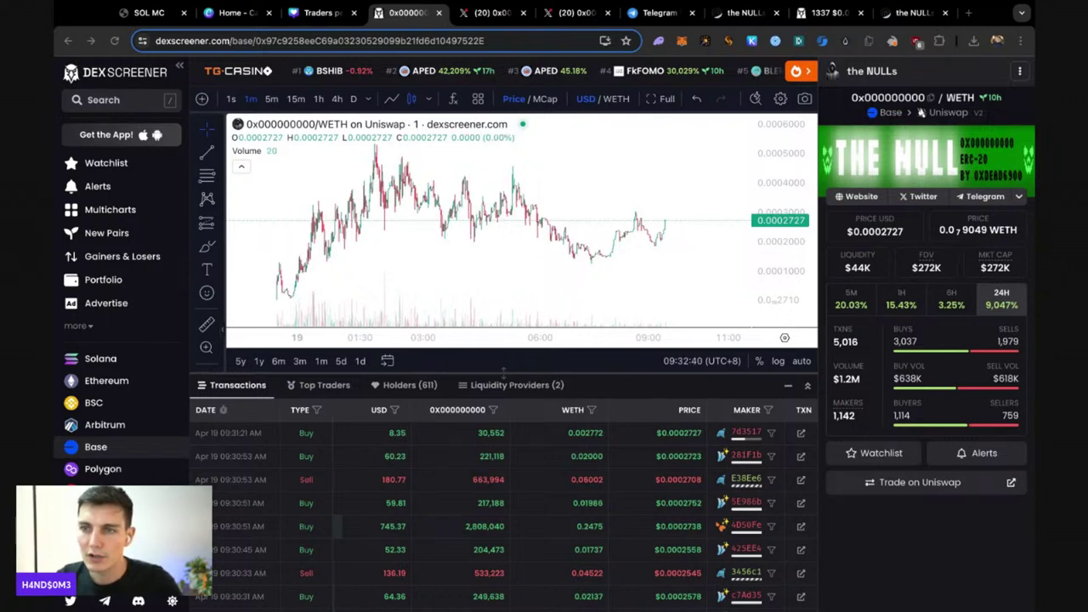
key(ctrl+Tab)
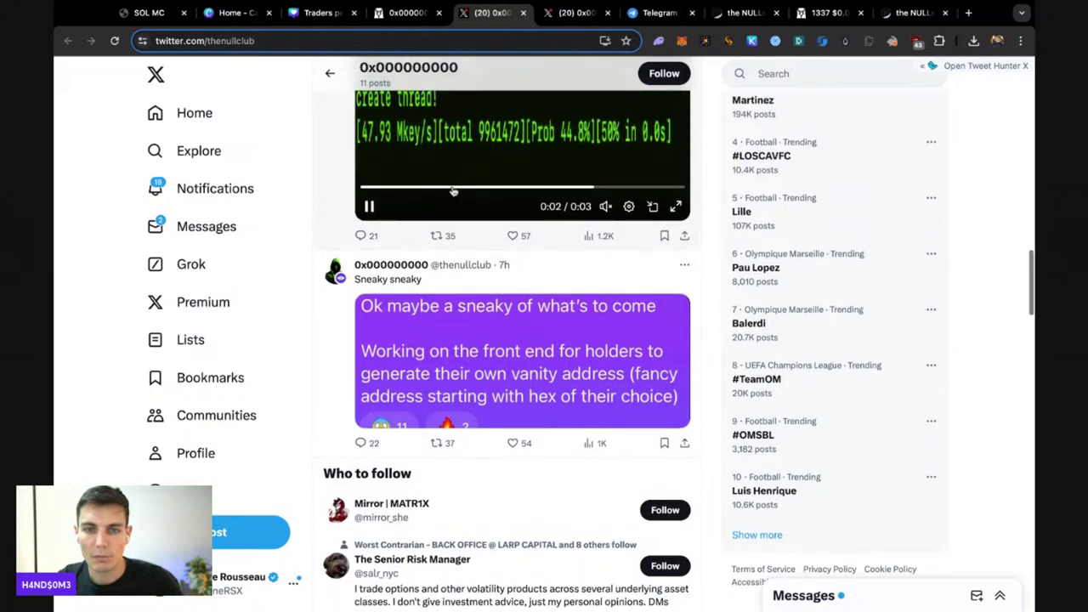
scroll(502, 153, up, 5)
scroll(493, 166, up, 10)
scroll(477, 180, up, 5)
scroll(476, 181, up, 3)
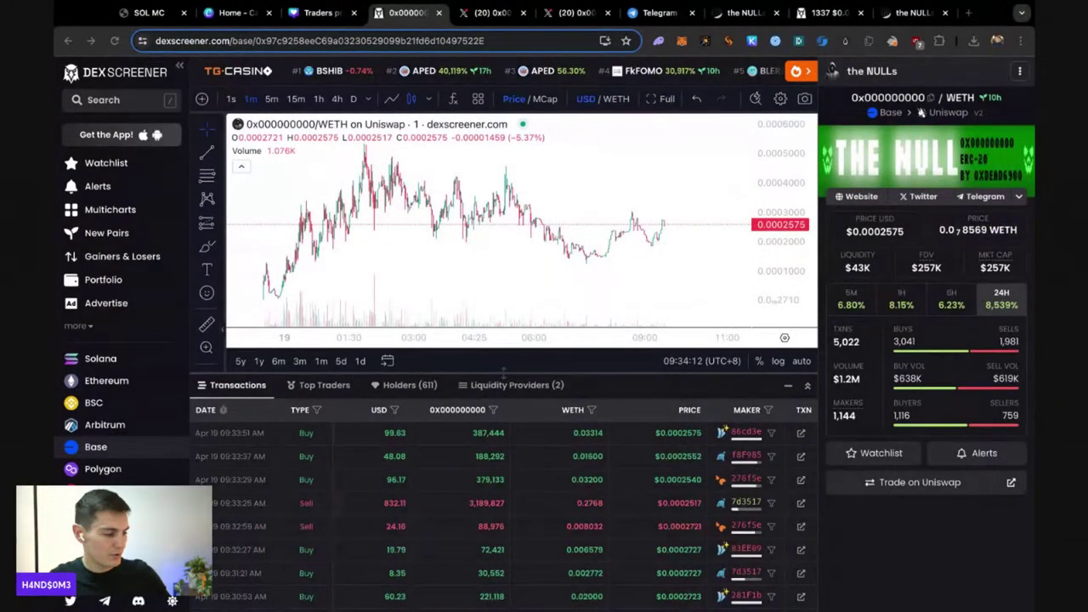
- Load the dexscreener.com trending list in the former X profile tab
scroll(812, 175, up, 2)
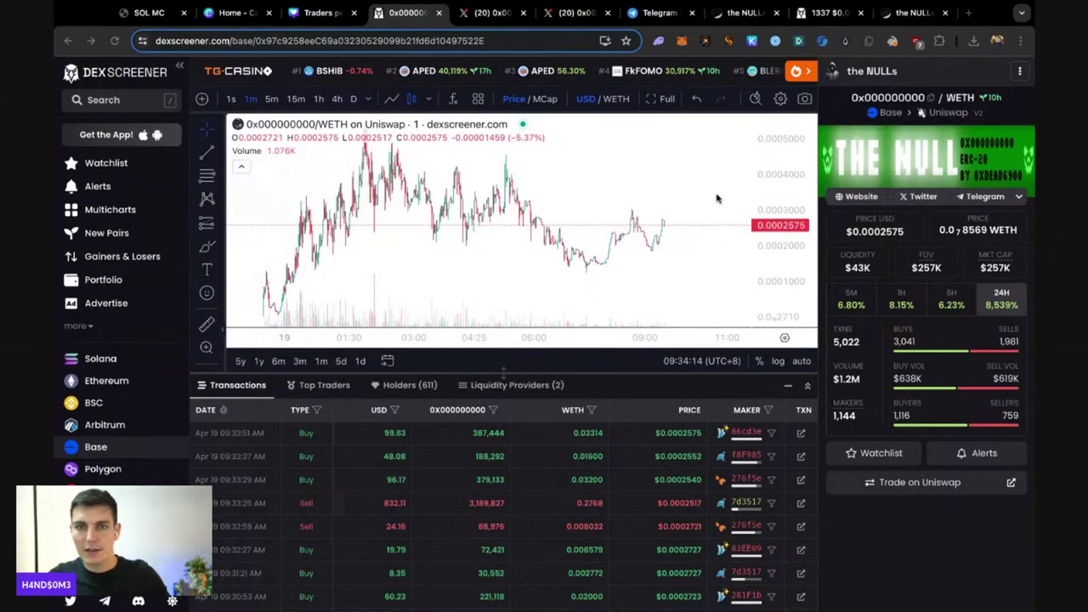
click(495, 11)
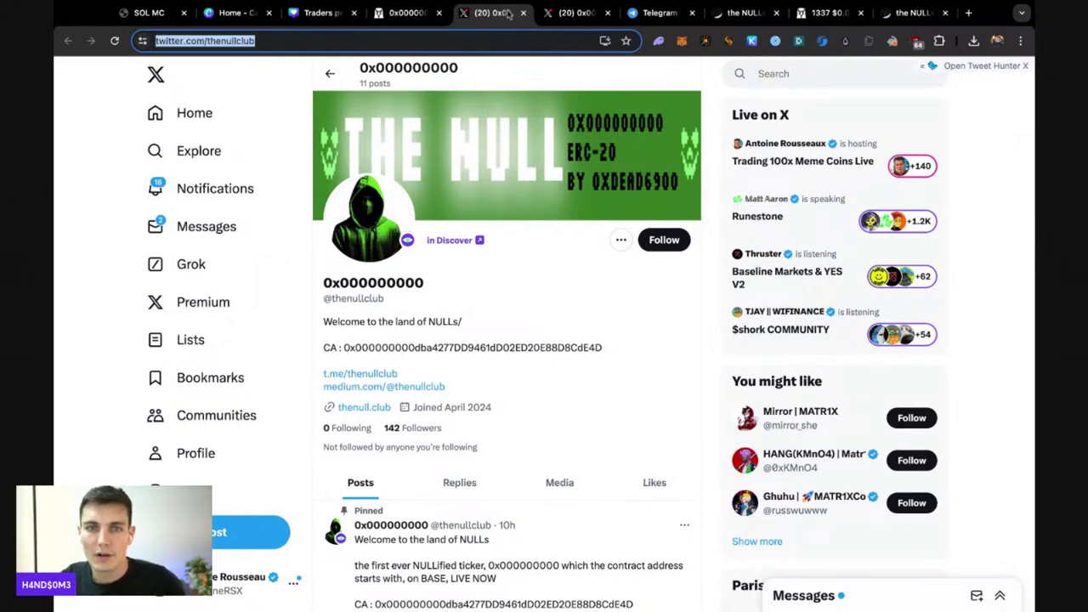
text(dex)
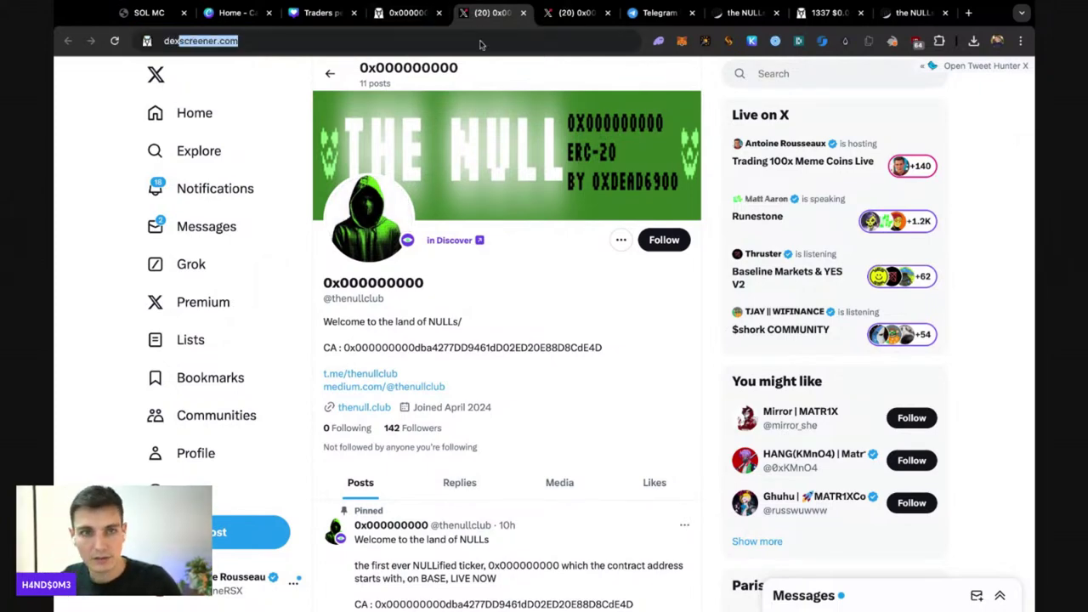
key(Return)
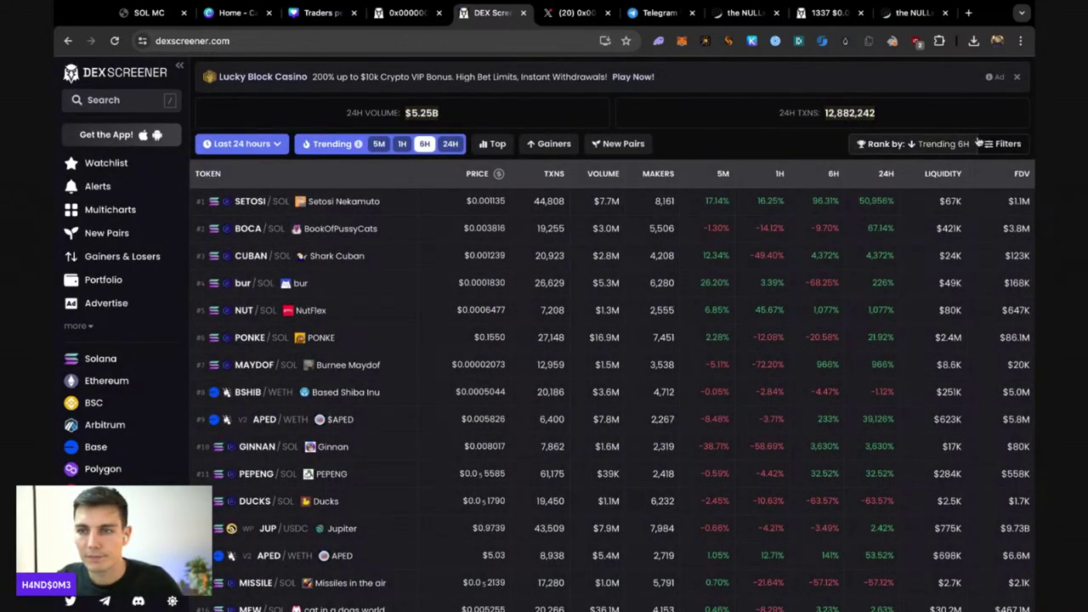
- Restrict the screener filters to the Solana chain and Raydium exchange
click(1004, 144)
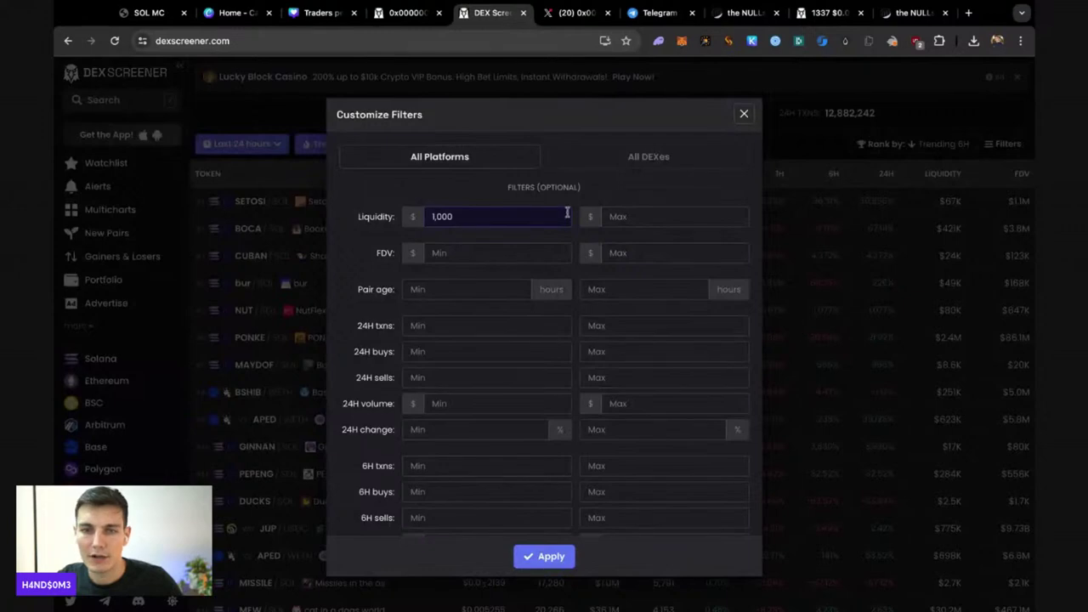
click(430, 167)
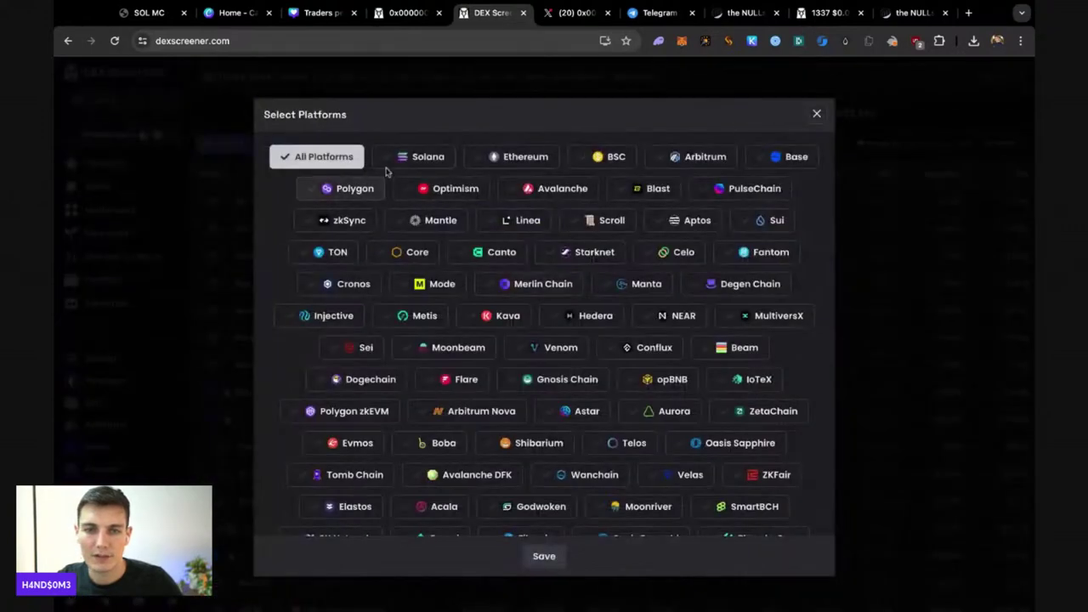
click(414, 156)
click(544, 557)
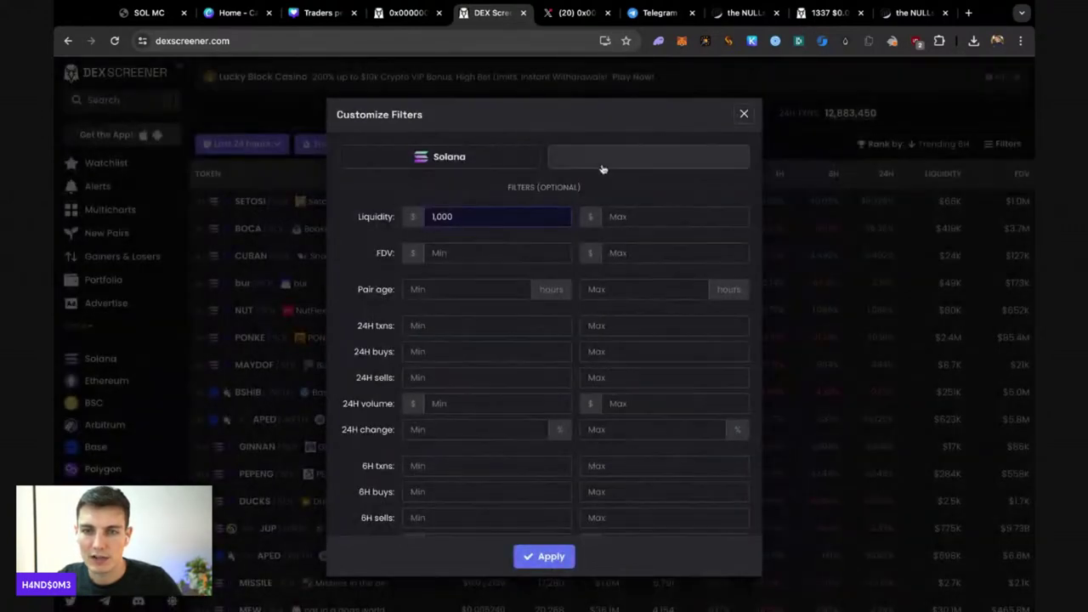
click(564, 160)
click(477, 157)
click(546, 204)
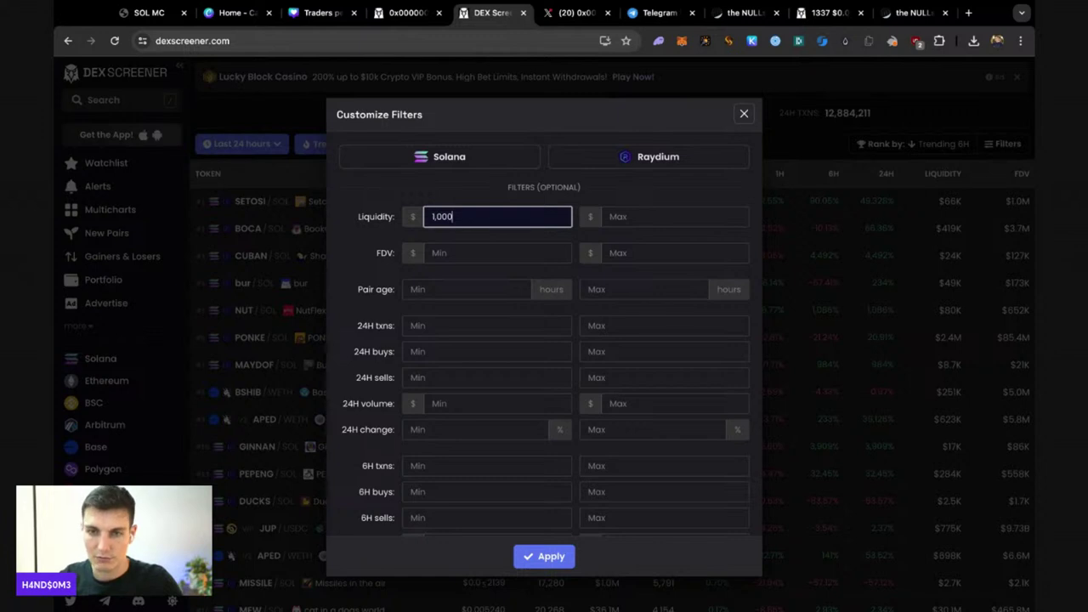
- Set FDV between $1,000 and $400,000 and maximum pair age 1 hour, then apply
click(534, 260)
text(1)
click(693, 258)
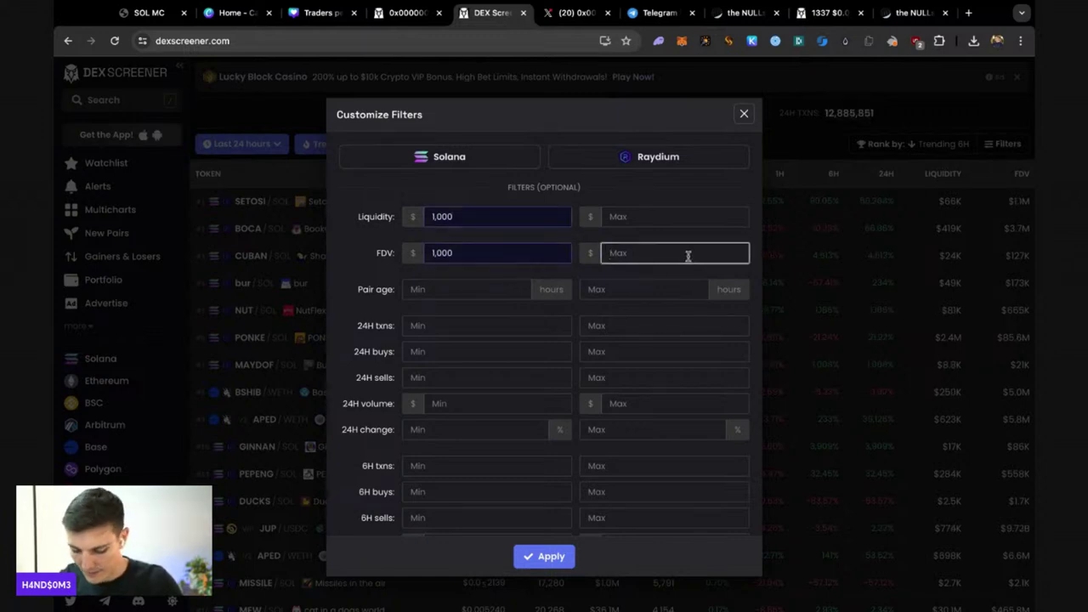
text(4000)
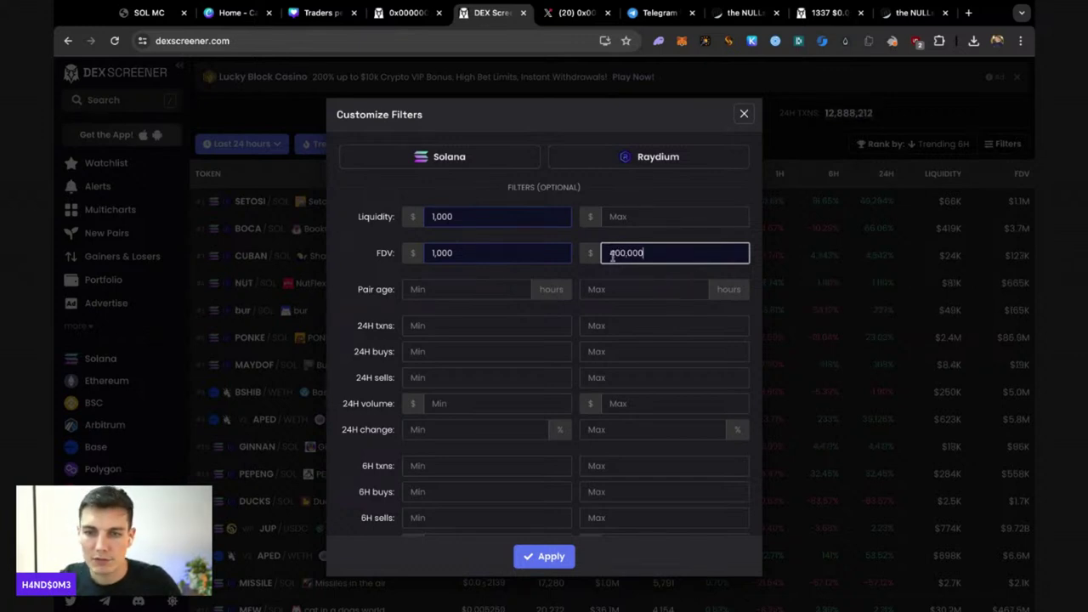
click(611, 292)
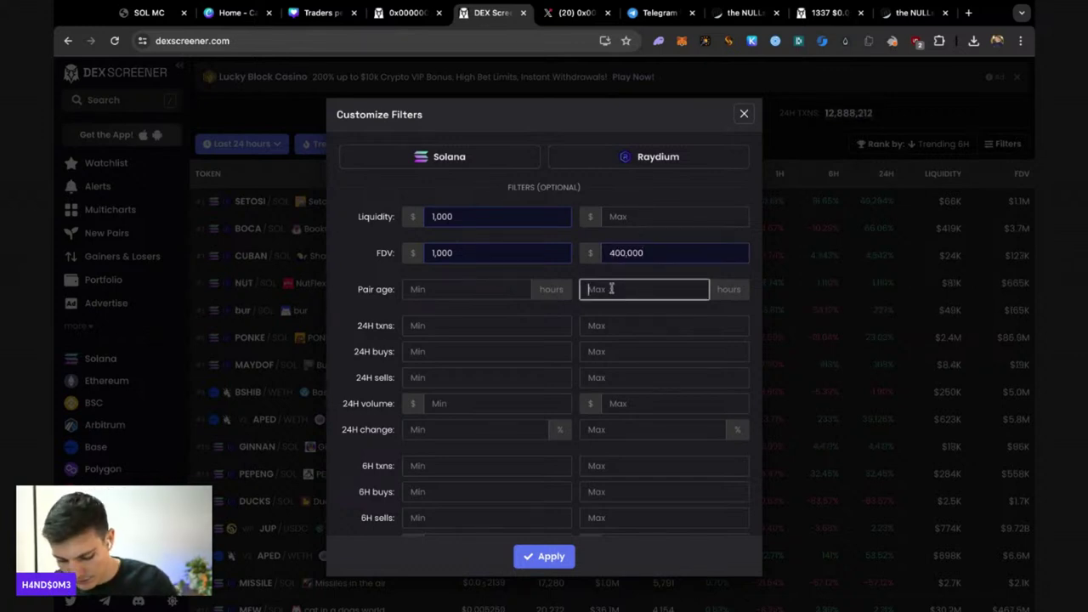
text(2)
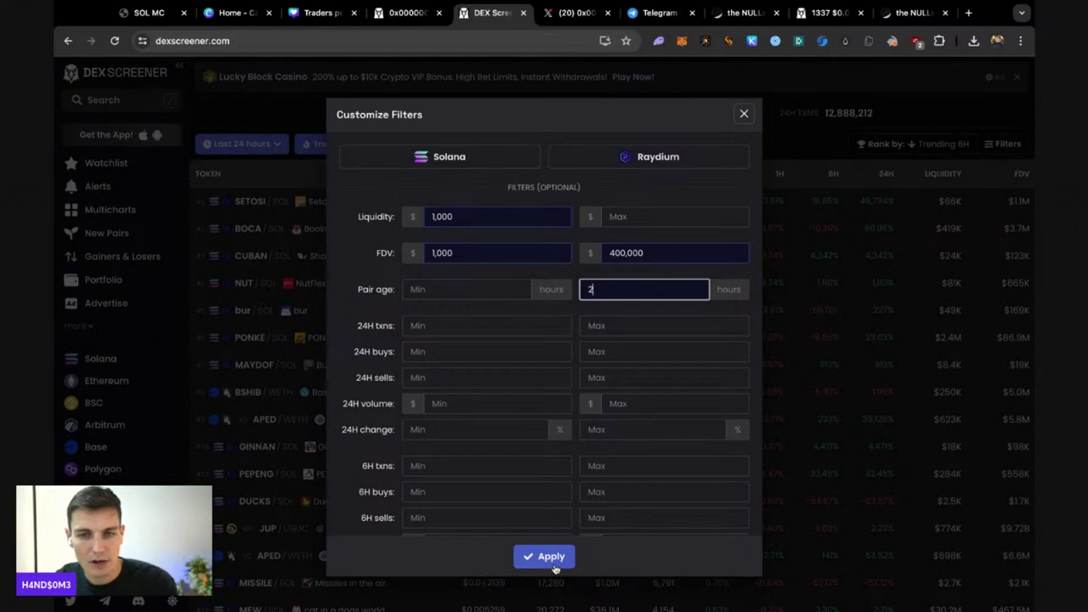
key(BackSpace)
text(1)
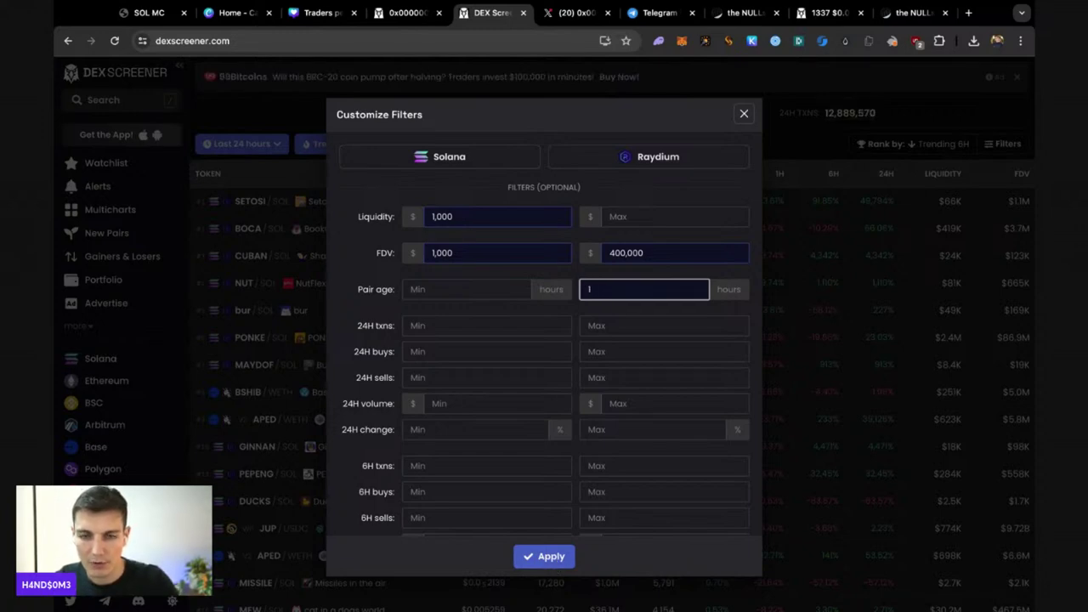
click(551, 557)
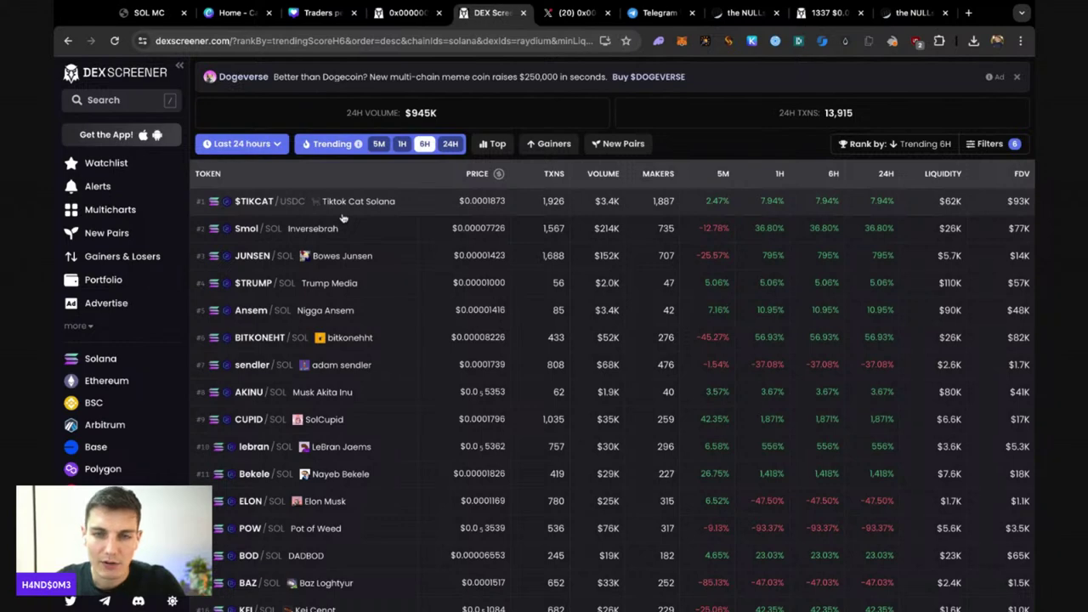
- Open the BITKONEHT, sendler, lebran, Bekele, ELON, BAZ, KEI, DICK and CORN pairs in background tabs
middle_click(337, 348)
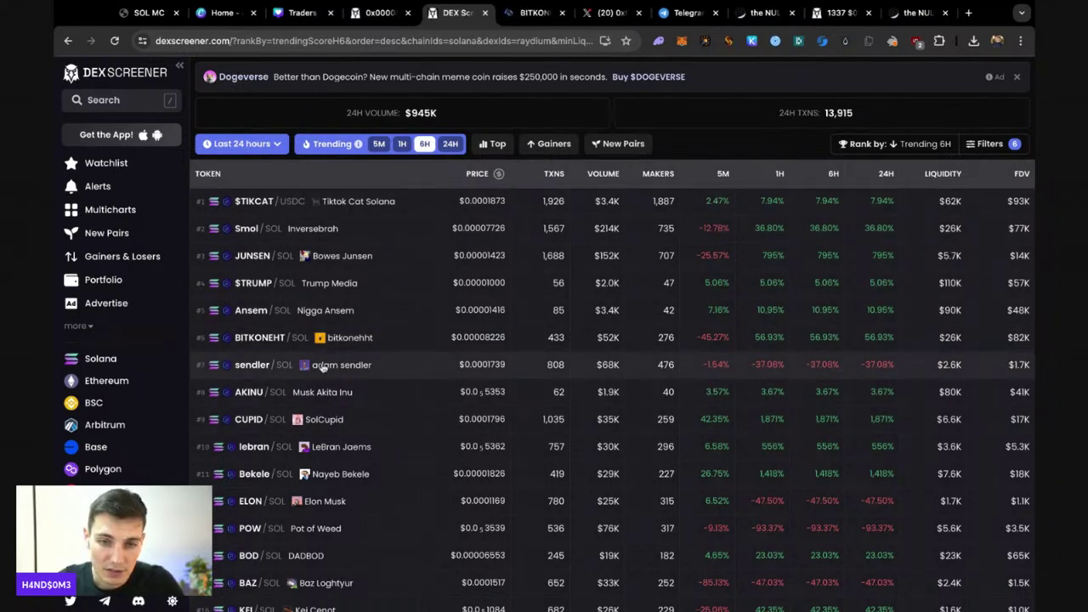
middle_click(330, 449)
middle_click(337, 451)
middle_click(340, 474)
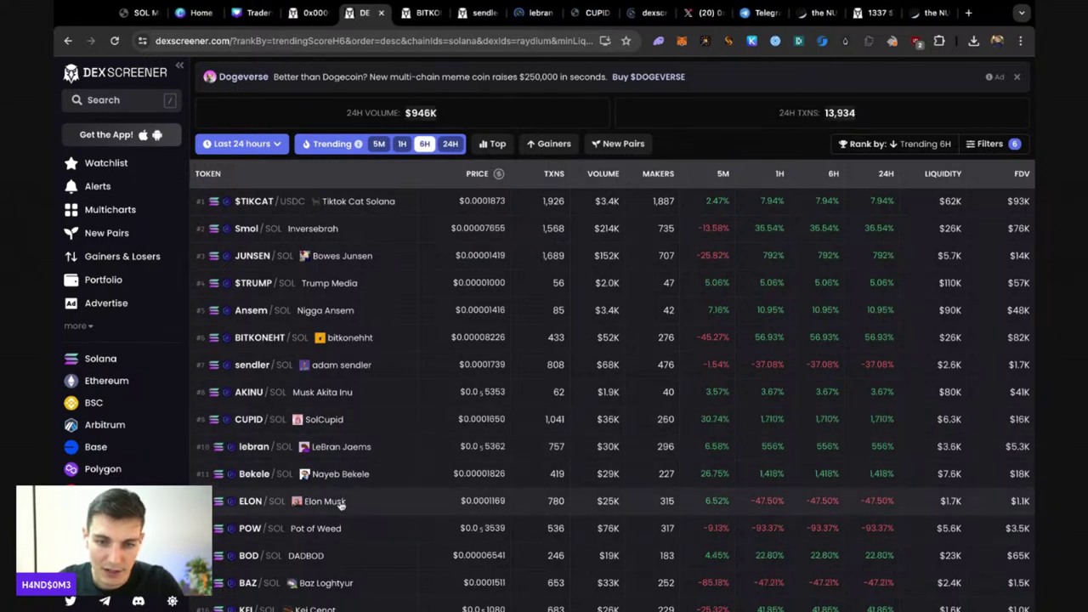
middle_click(340, 502)
scroll(345, 493, down, 3)
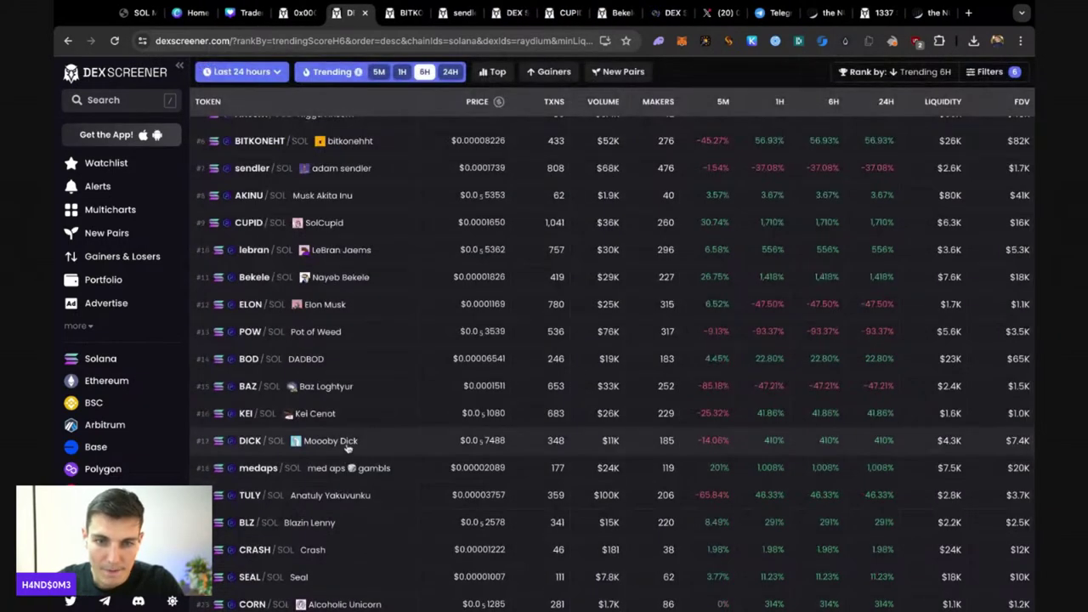
middle_click(344, 388)
middle_click(349, 414)
middle_click(351, 441)
scroll(351, 441, down, 2)
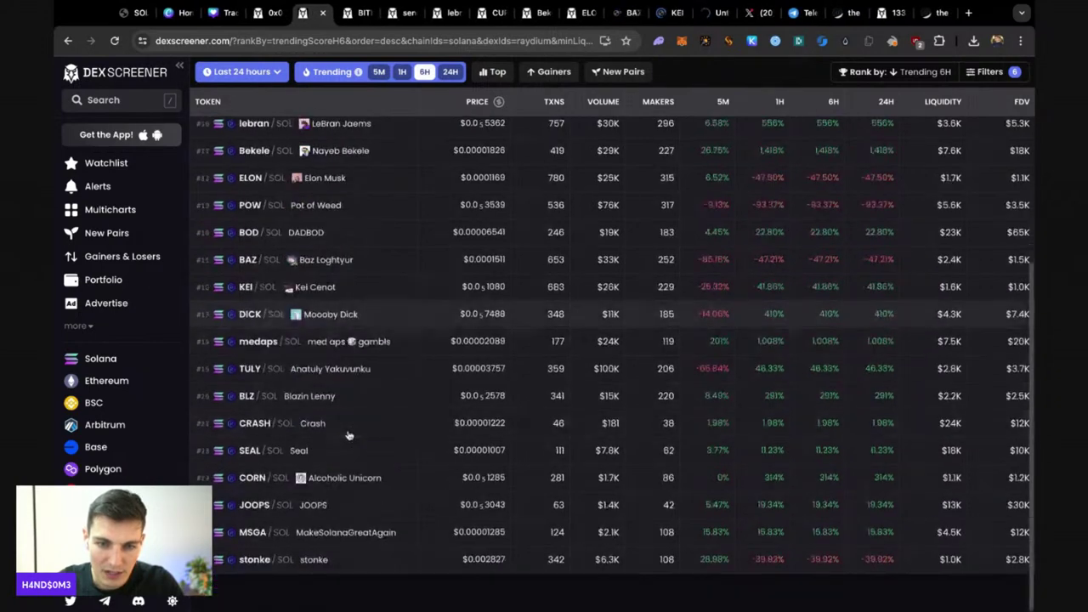
middle_click(344, 483)
- Close the leftover tabs and review the BITKONEHT pair page
click(338, 20)
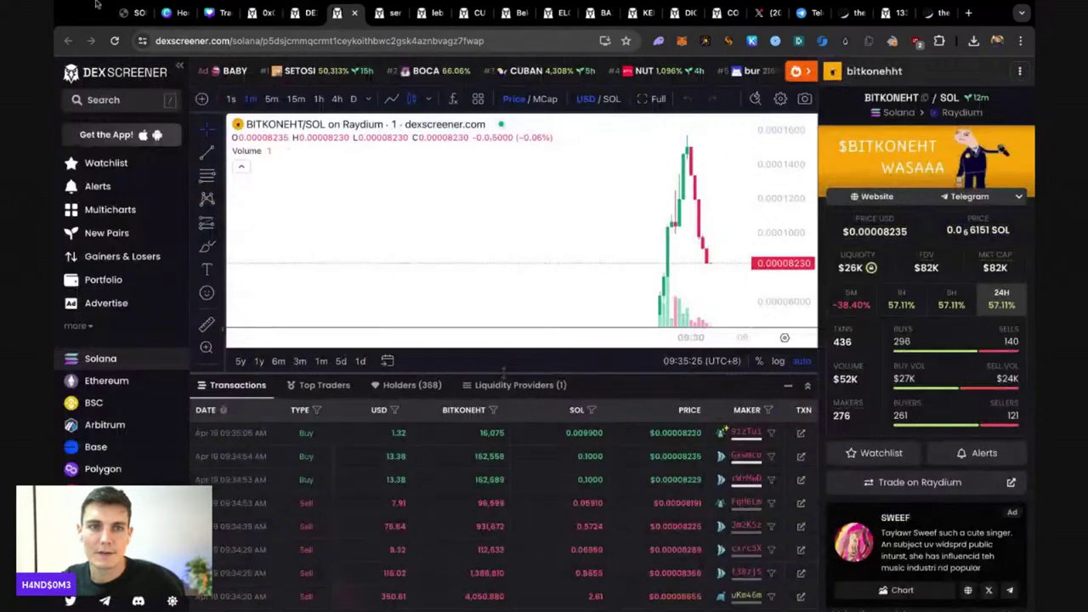
click(146, 12)
click(146, 11)
click(147, 12)
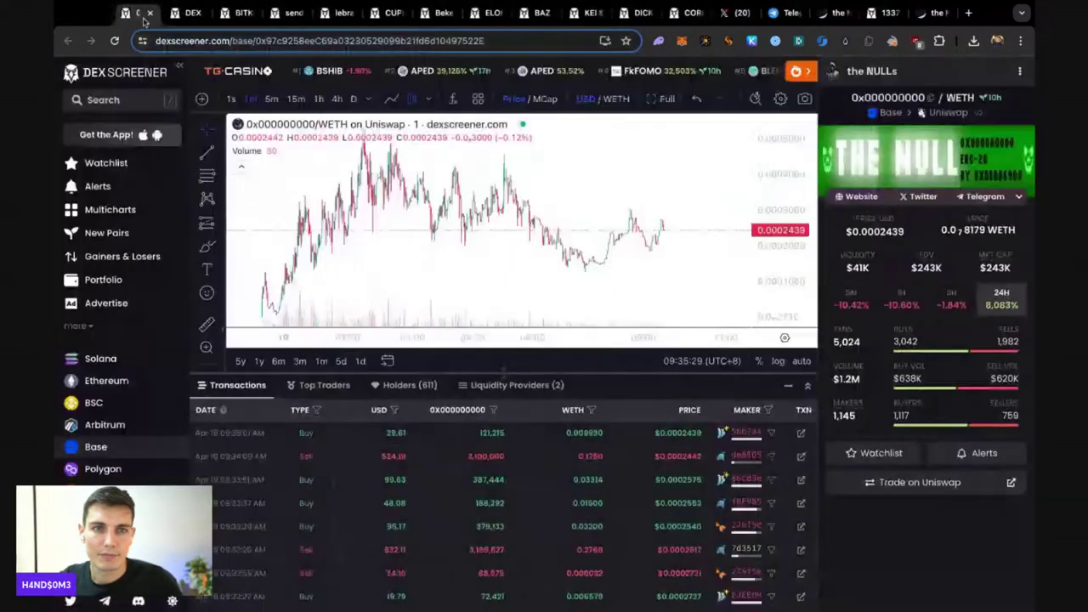
click(185, 14)
click(229, 14)
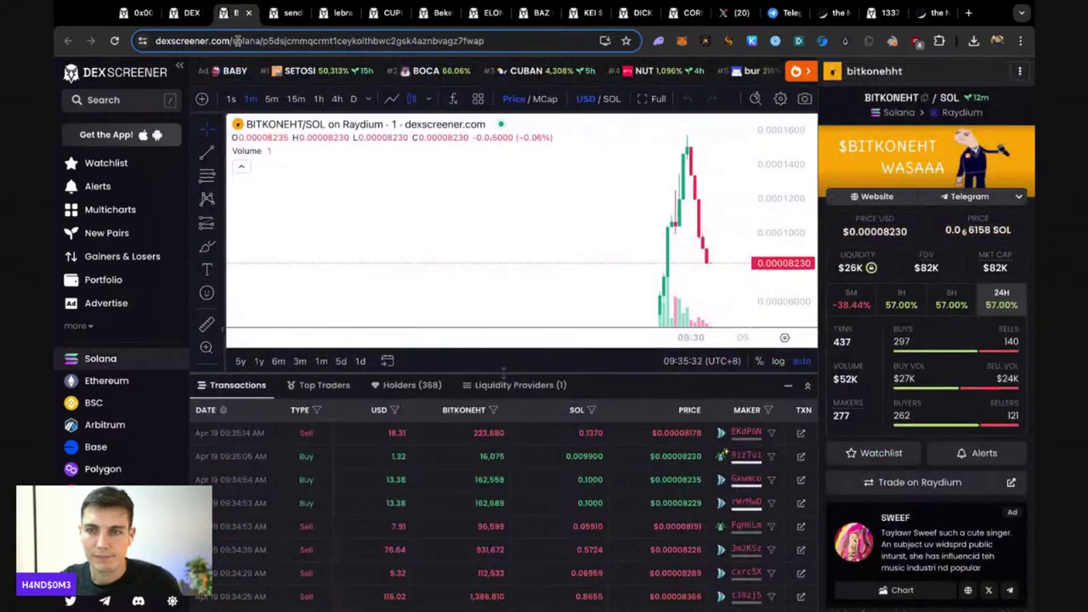
scroll(705, 219, up, 2)
scroll(698, 222, up, 2)
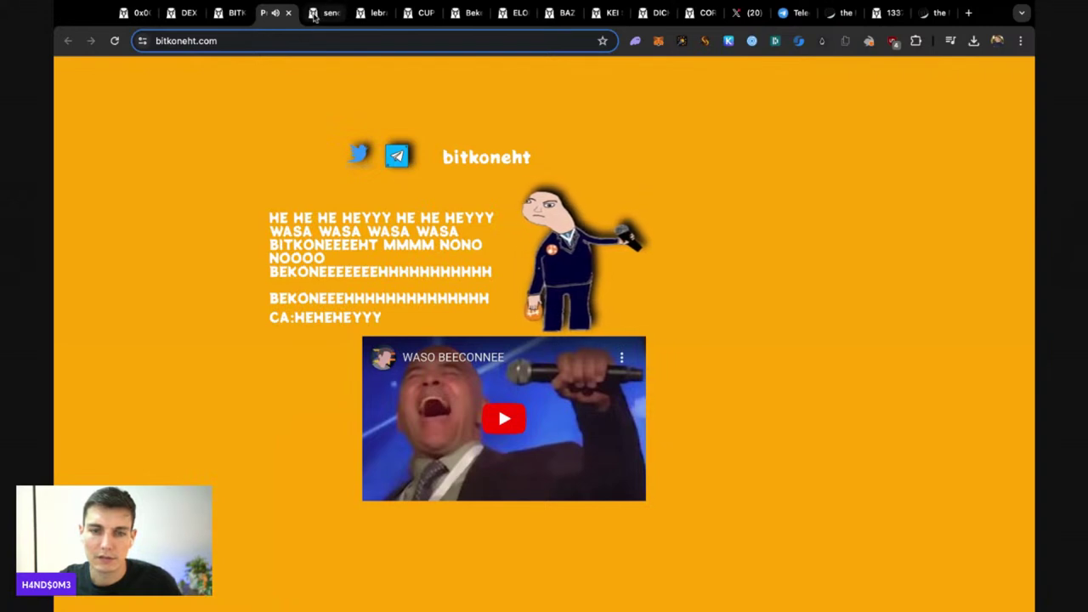
- Glance over the sendler and lebran pairs and BITKONEHT's website, ending on CUPID's pair
click(313, 14)
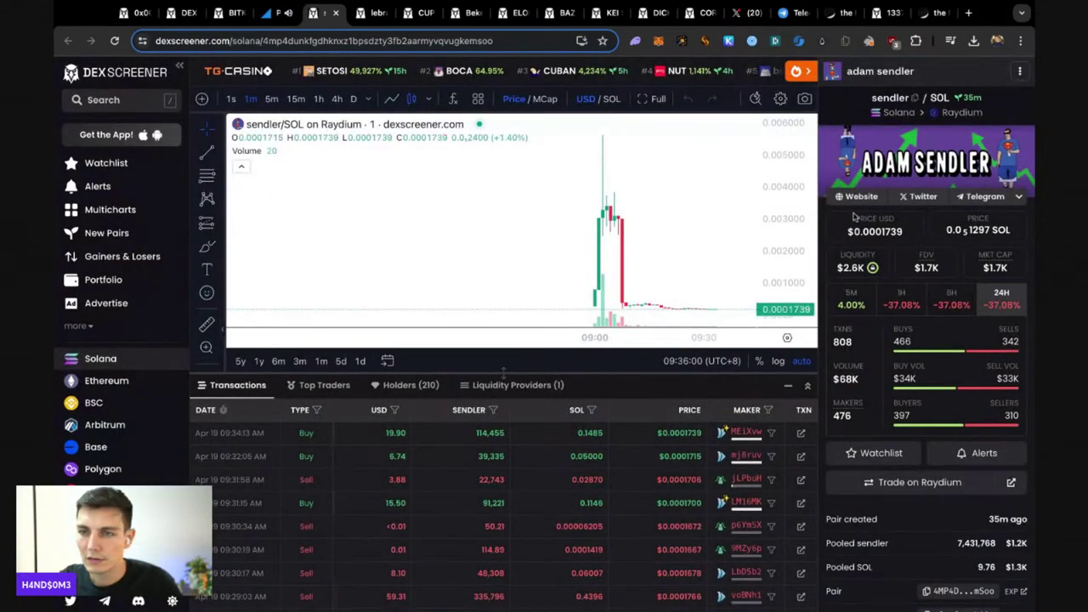
mouse_move(780, 219)
key(ctrl+Tab)
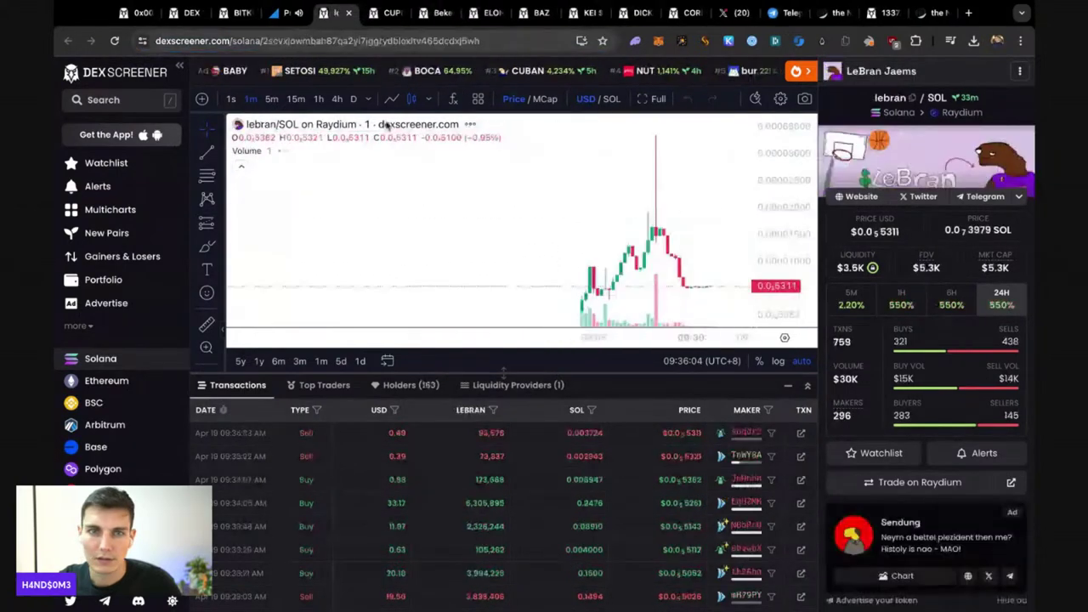
key(ctrl+shift+Tab)
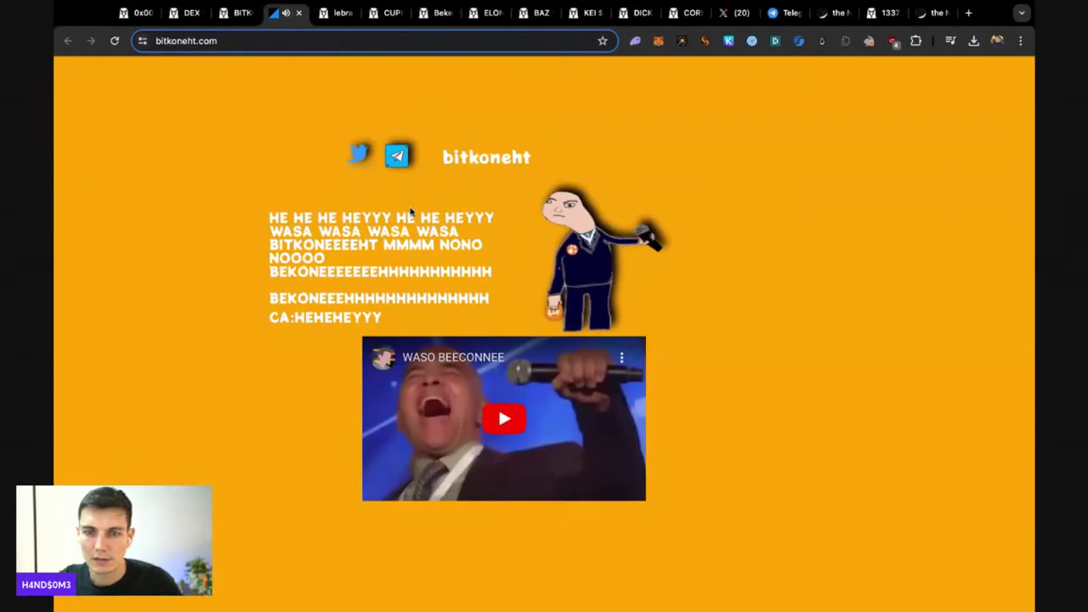
key(ctrl+Tab)
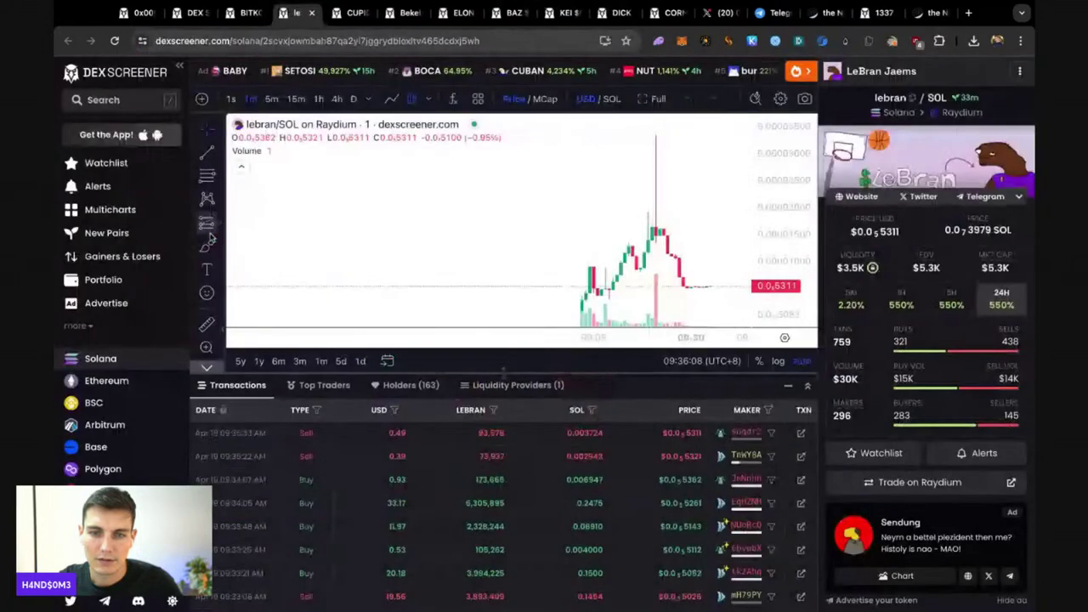
click(355, 13)
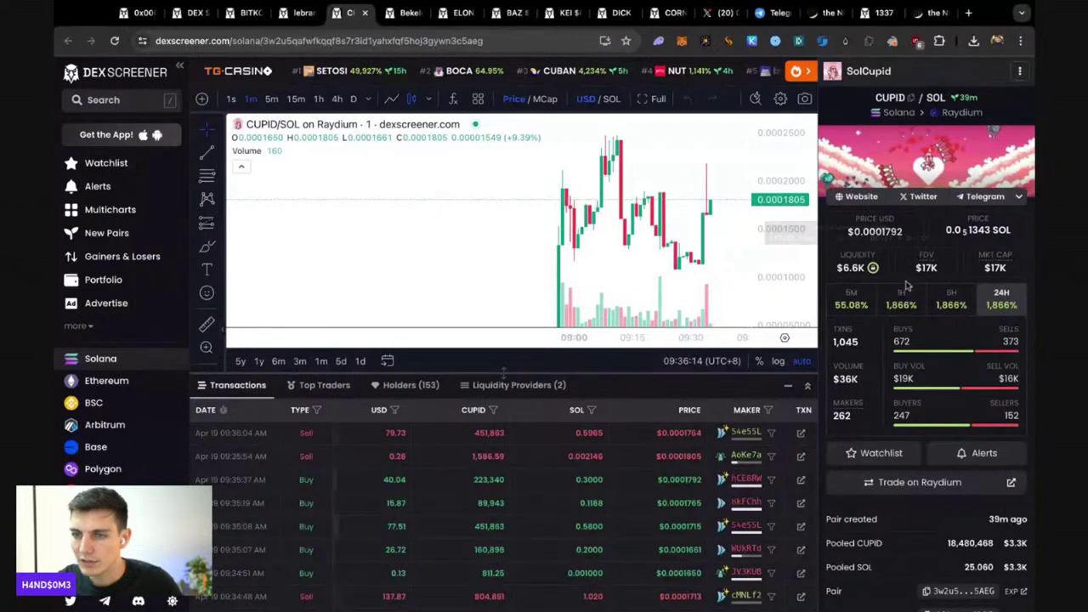
- Skim the CUPID project's website, then close it and the CUPID pair
click(862, 197)
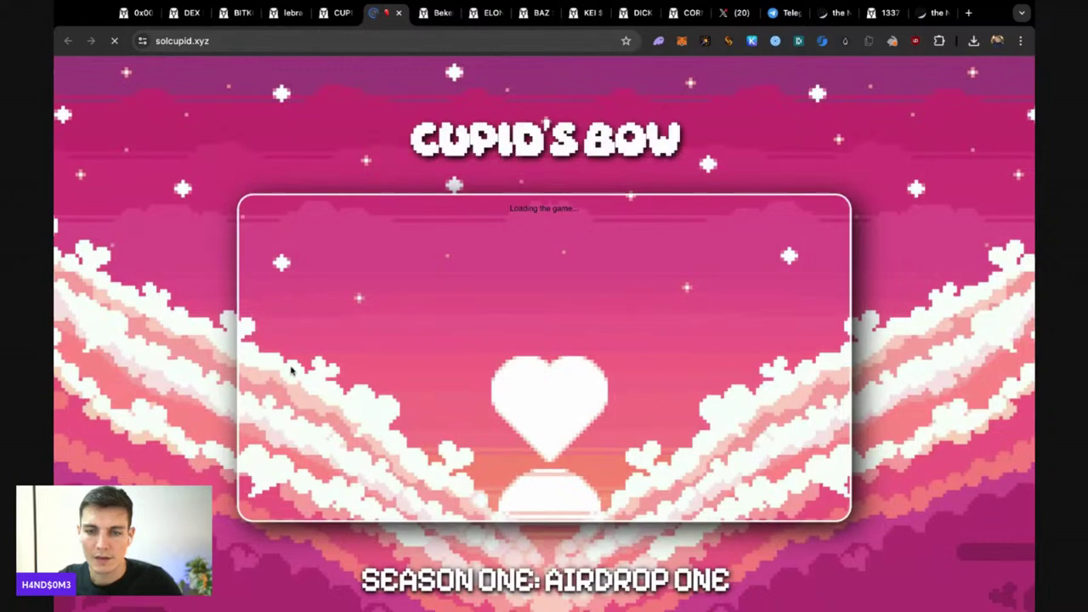
scroll(528, 383, down, 4)
scroll(528, 383, down, 4)
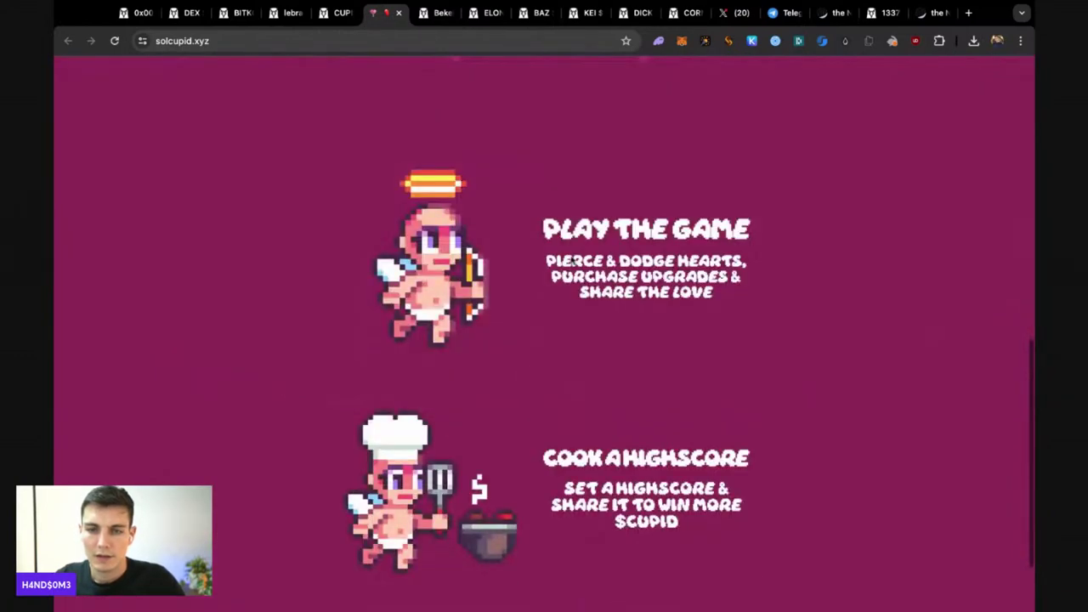
drag(546, 246, 551, 313)
click(551, 313)
scroll(498, 289, down, 2)
scroll(465, 308, up, 10)
key(ctrl+shift+Tab)
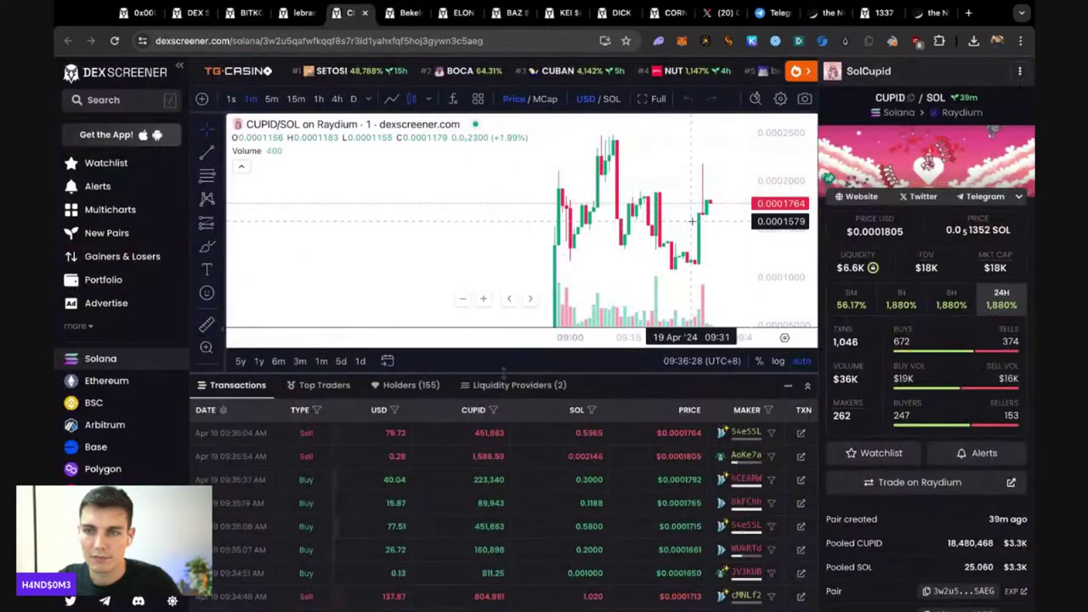
key(ctrl+w)
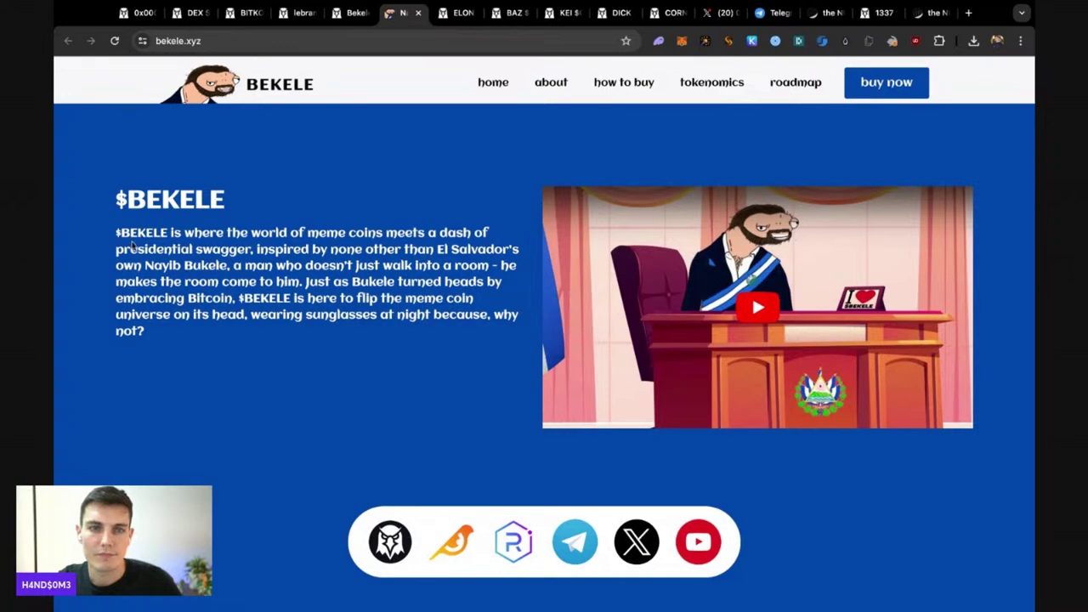
- Scroll through bekele.xyz down to its roadmap
scroll(306, 327, down, 5)
scroll(306, 327, down, 5)
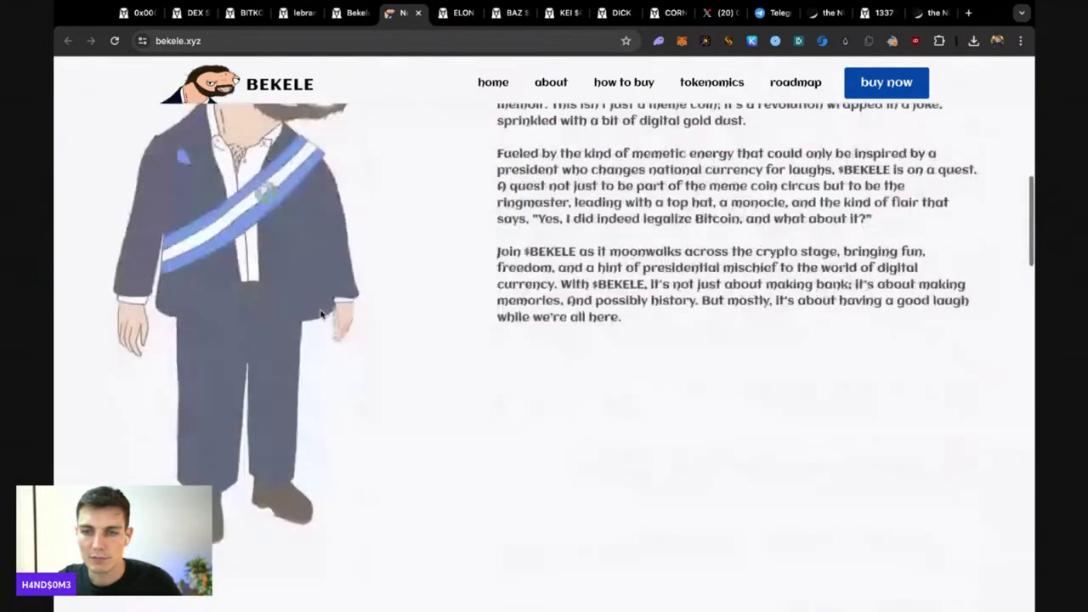
scroll(306, 323, up, 5)
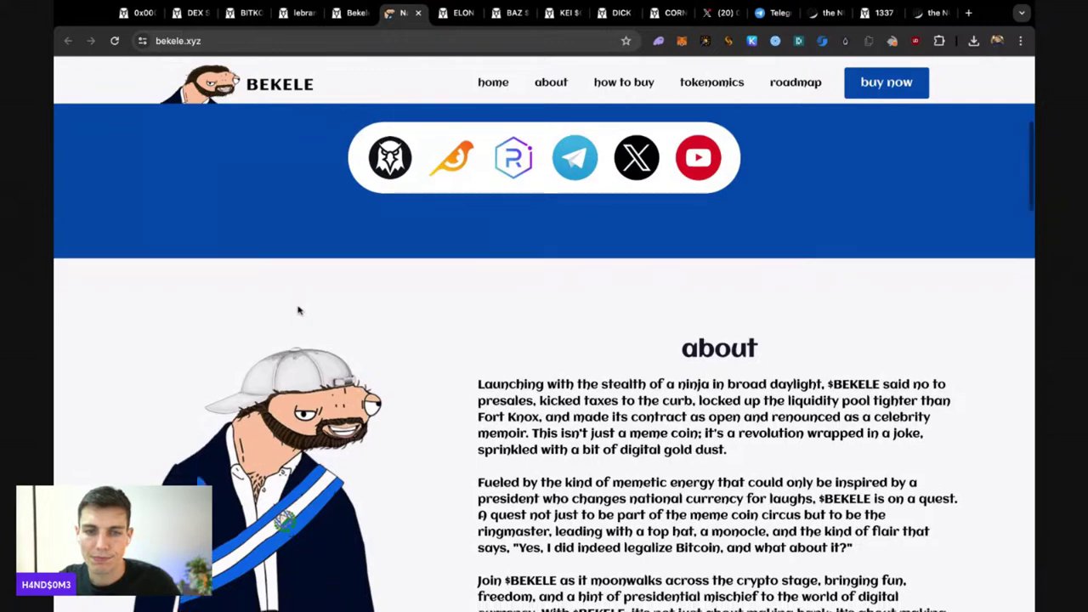
scroll(297, 307, down, 5)
scroll(298, 306, down, 5)
scroll(298, 306, down, 5)
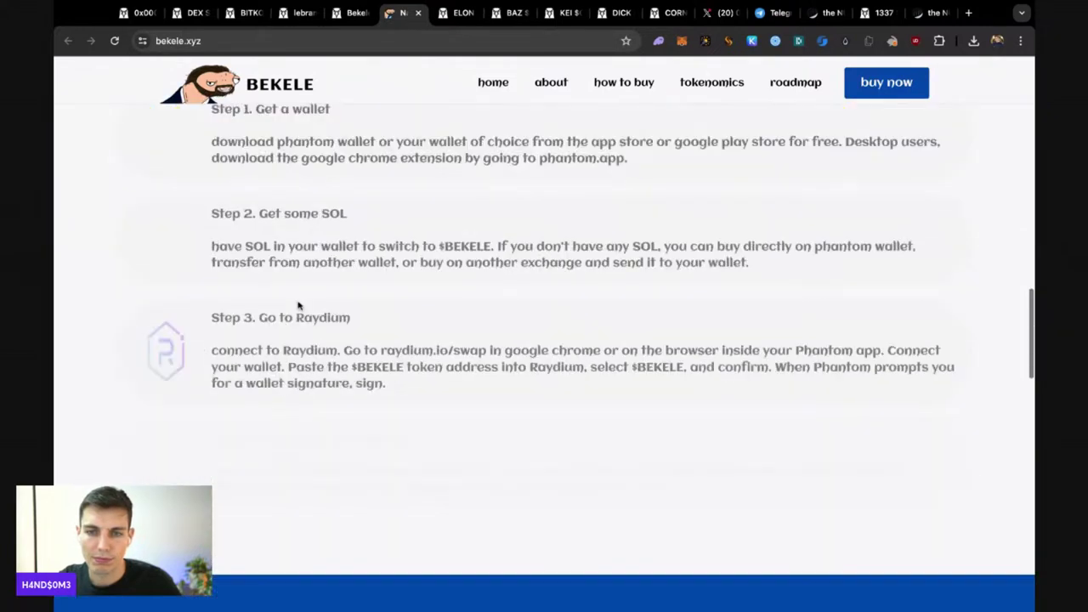
scroll(297, 306, down, 5)
scroll(297, 307, down, 5)
scroll(297, 305, down, 5)
scroll(297, 305, up, 2)
scroll(296, 305, up, 5)
- Close the Bekele website and search DEX Screener for 'bekno'
key(ctrl+w)
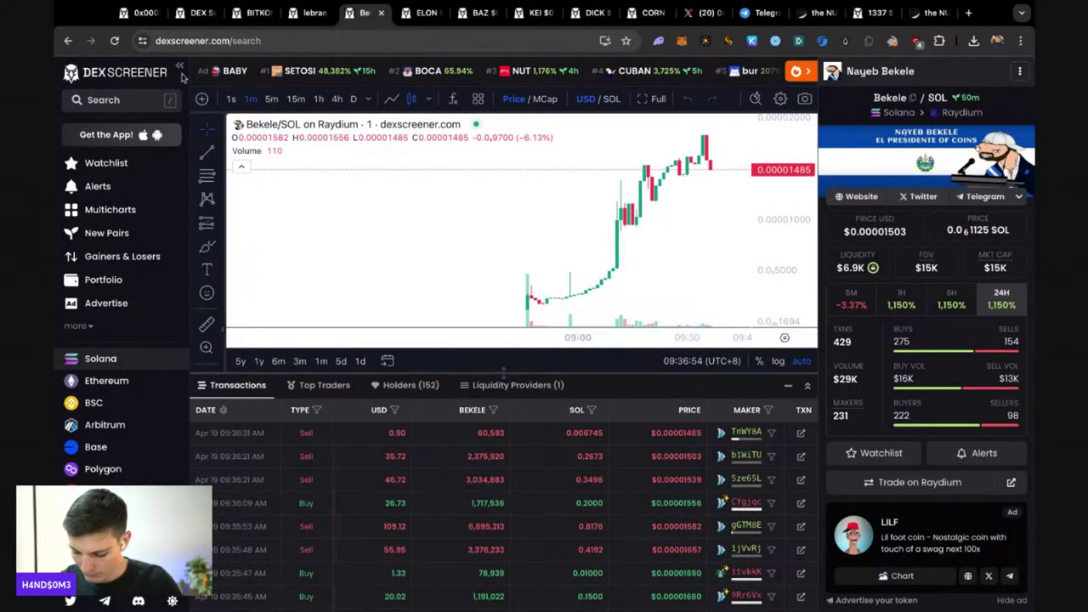
key(slash)
text(bekele)
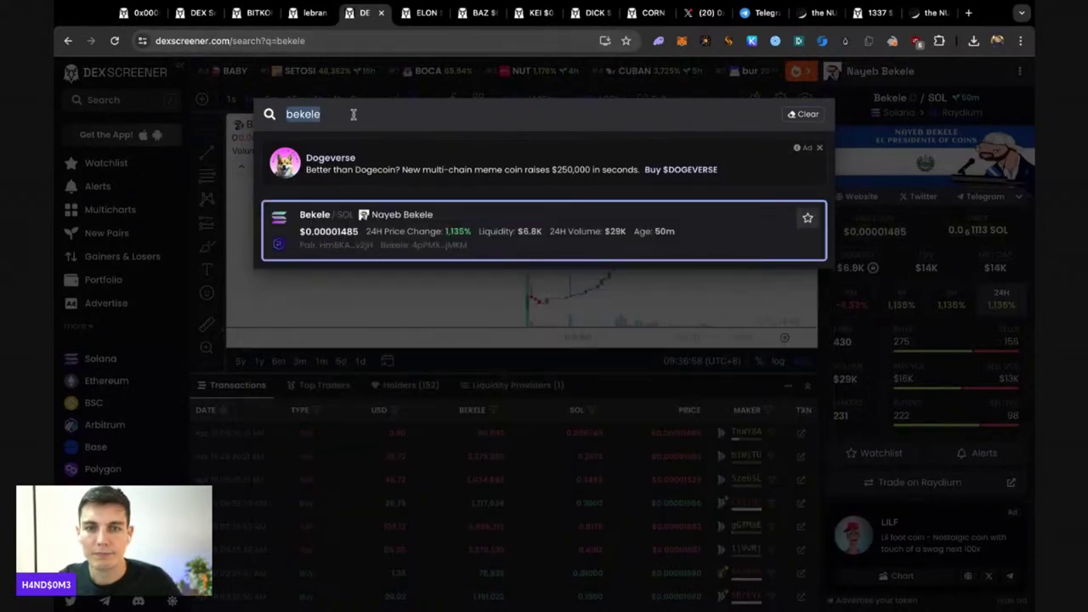
text(no)
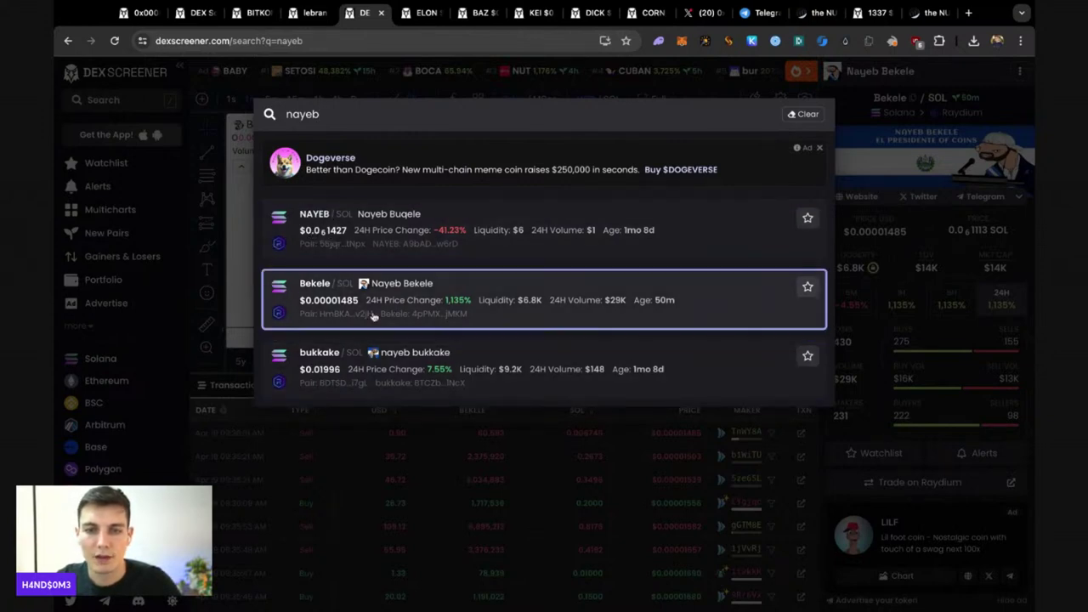
click(211, 194)
- Discard the Bekele, ELON and BAZ pairs, leaving KEI/SOL showing
key(ctrl+w)
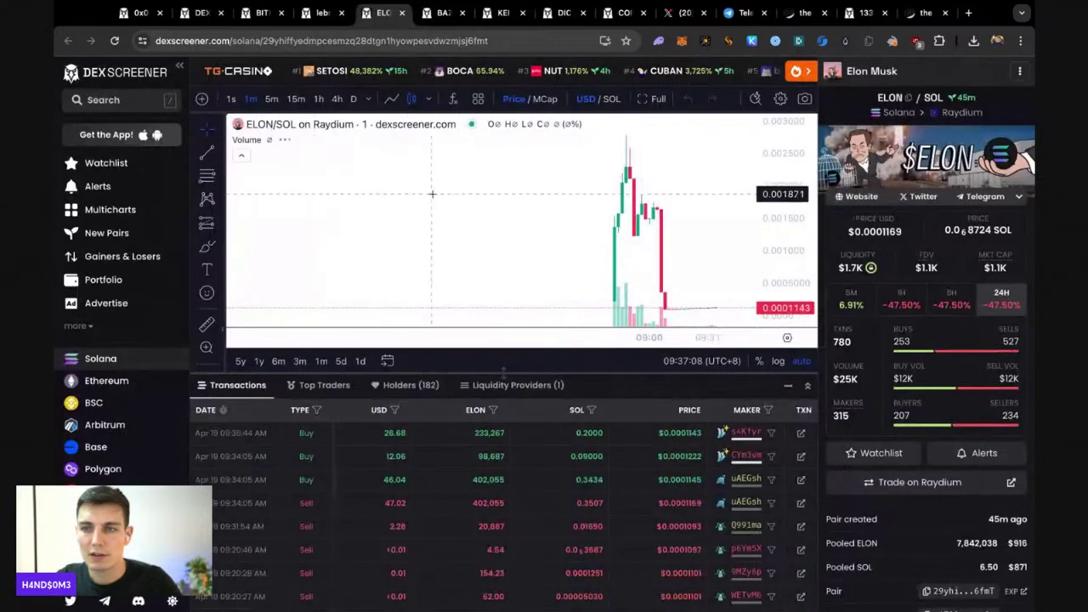
key(ctrl+w)
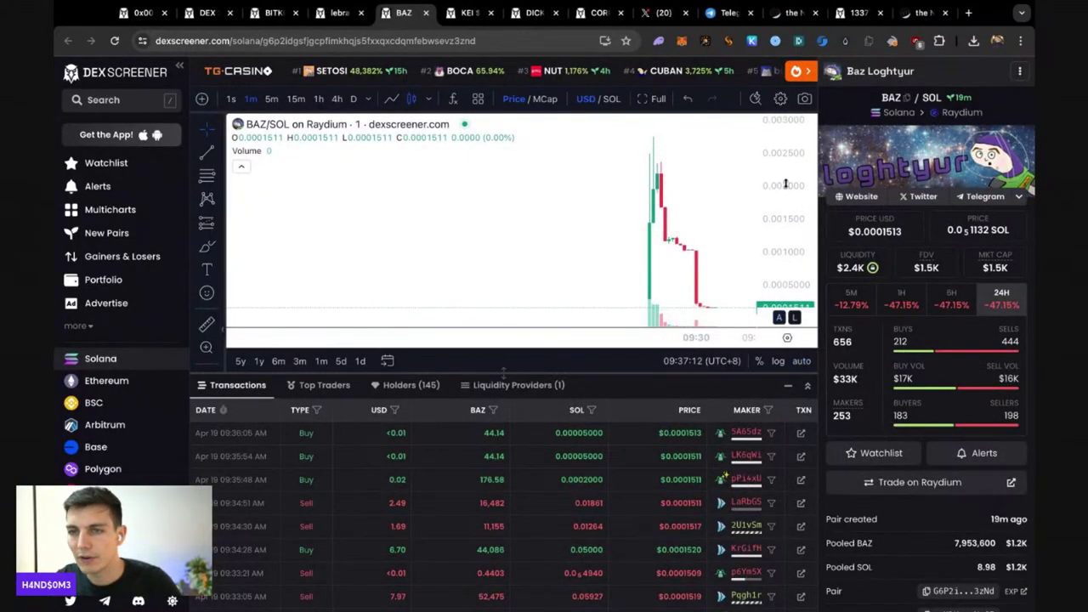
key(ctrl+w)
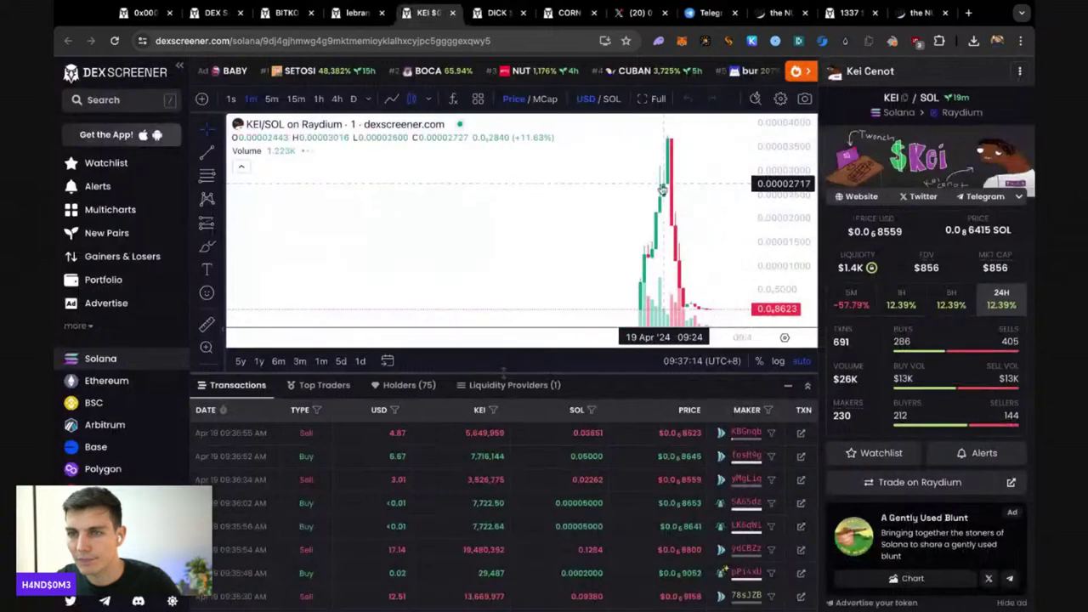
- Skim KEI's keicenot.com website, then close it and the KEI pair
click(857, 198)
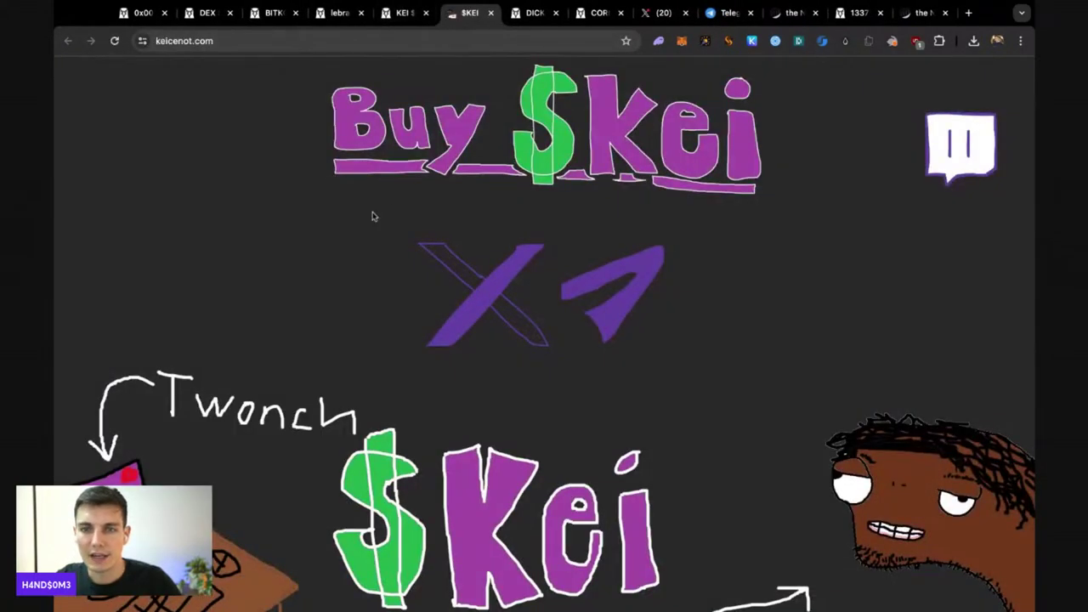
scroll(372, 214, down, 2)
scroll(371, 215, up, 1)
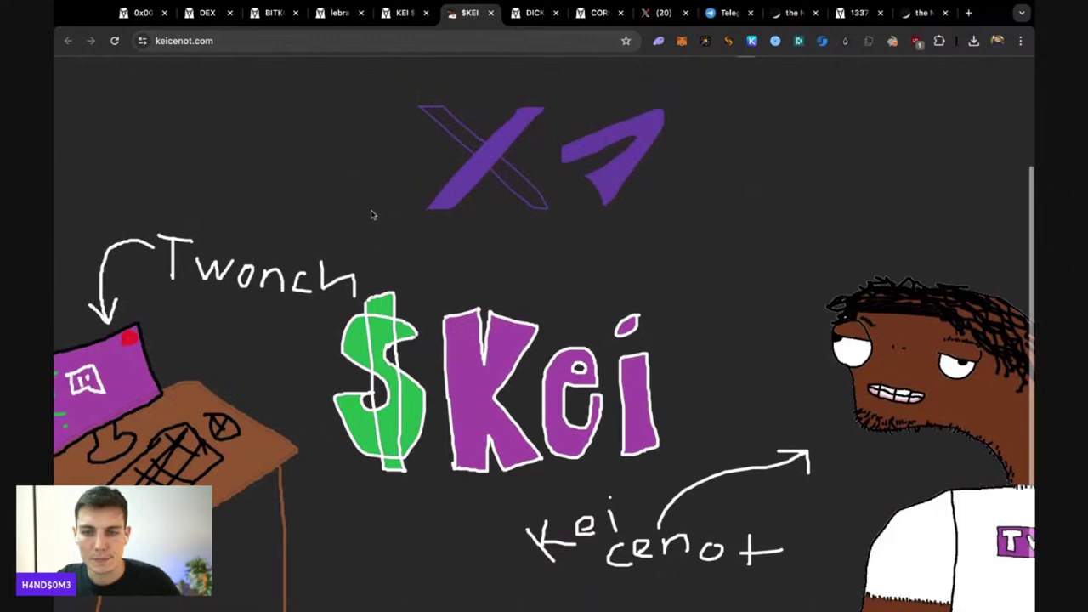
scroll(372, 214, up, 1)
scroll(371, 214, up, 1)
key(ctrl+w)
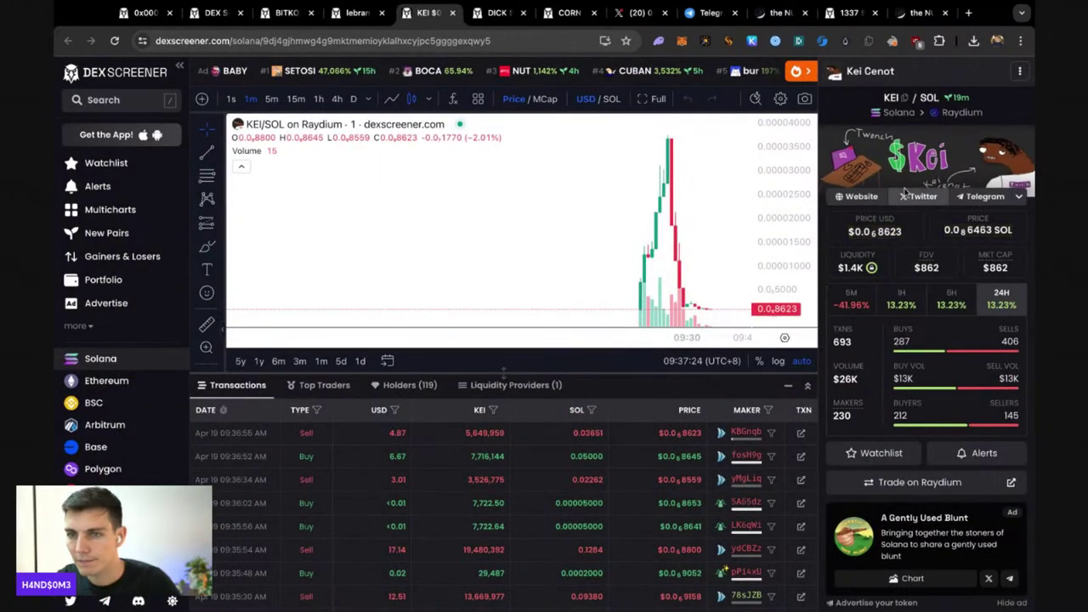
key(ctrl+w)
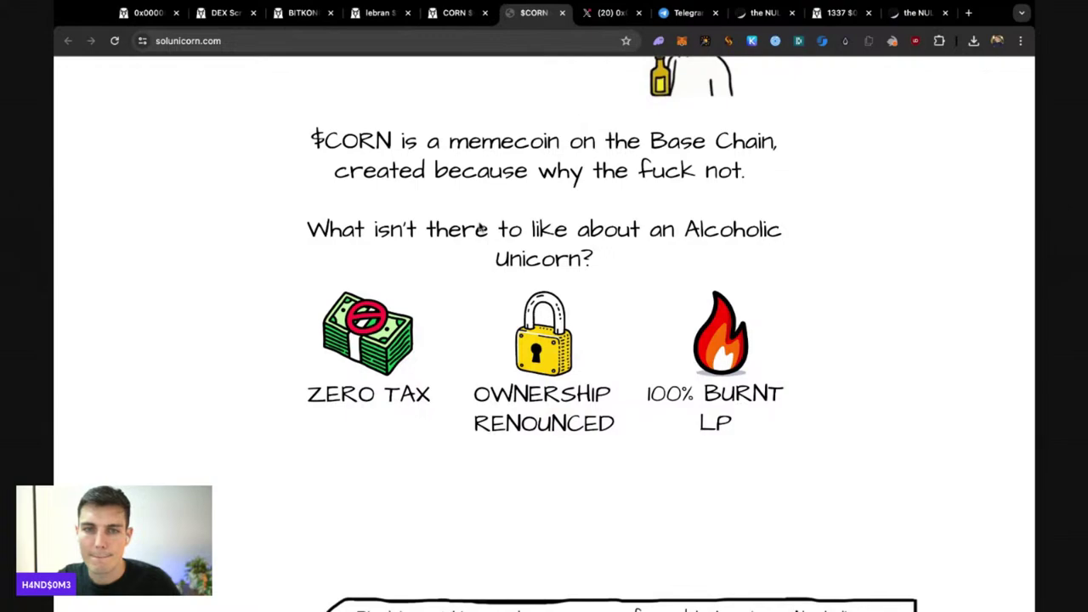
scroll(544, 340, down, 1)
scroll(544, 340, down, 1)
scroll(544, 340, down, 1)
scroll(460, 248, down, 2)
scroll(461, 248, down, 3)
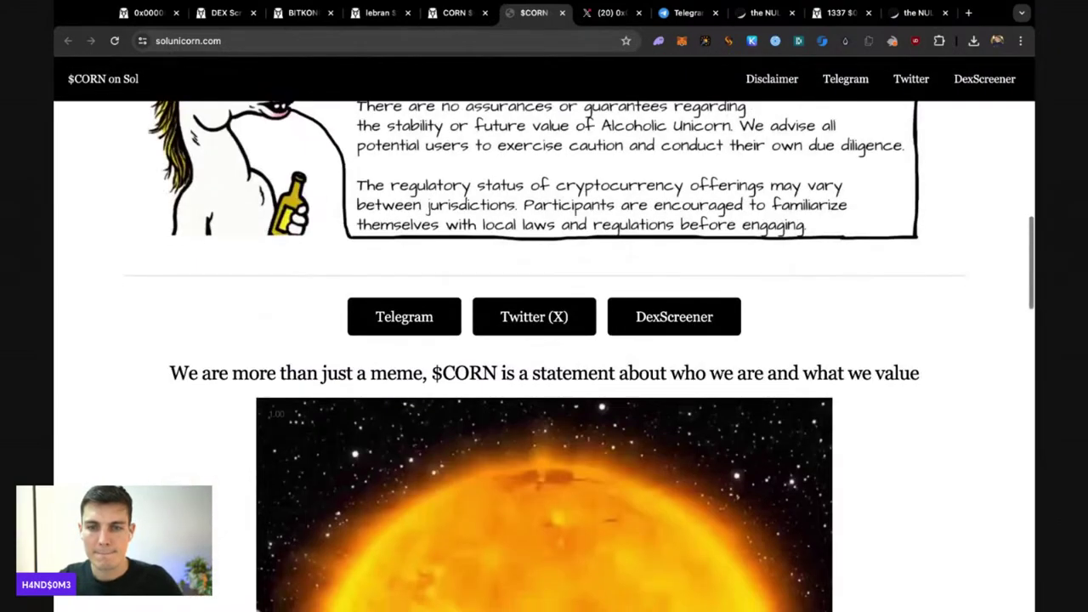
scroll(460, 249, down, 4)
scroll(460, 249, down, 3)
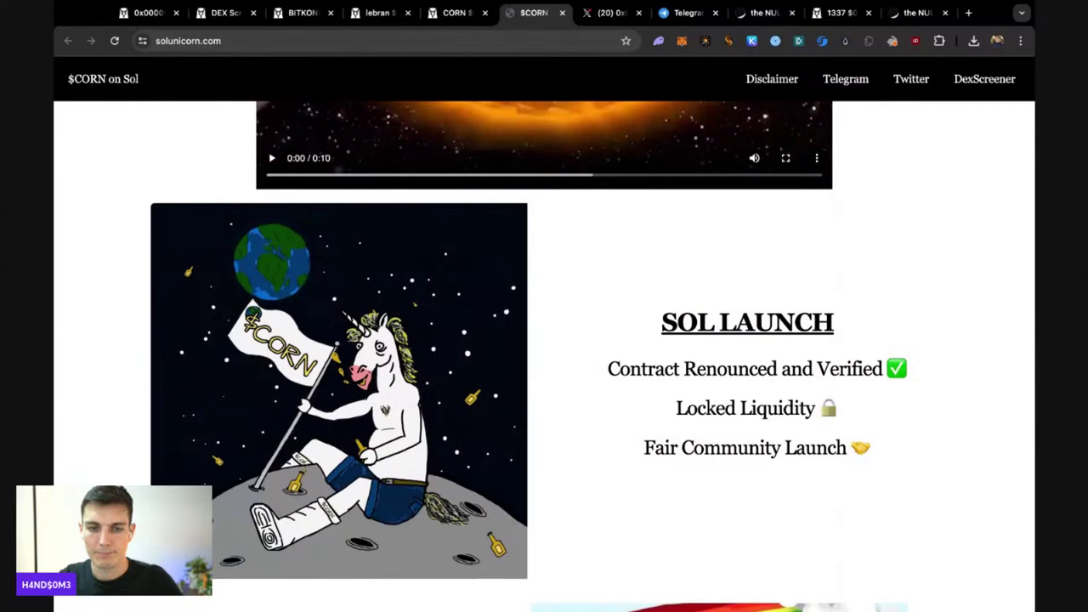
scroll(460, 259, down, 5)
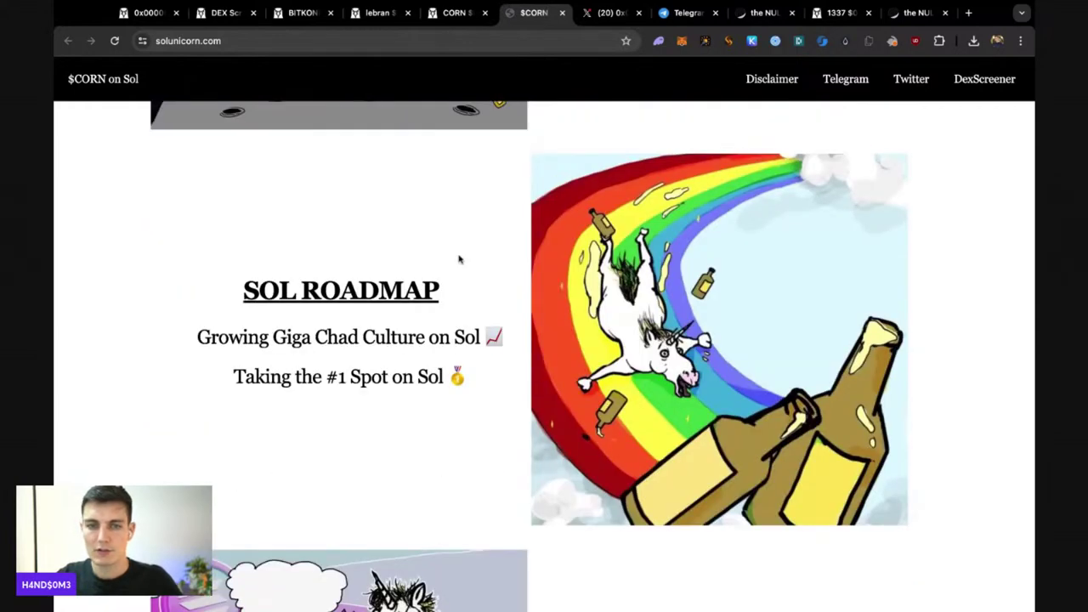
scroll(460, 259, down, 5)
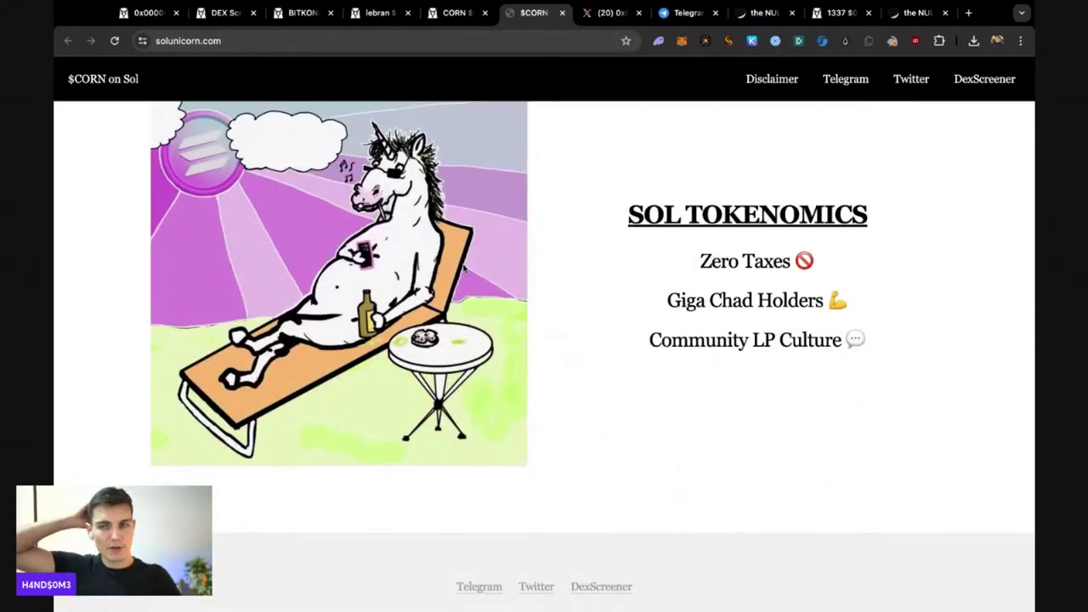
scroll(482, 315, down, 1)
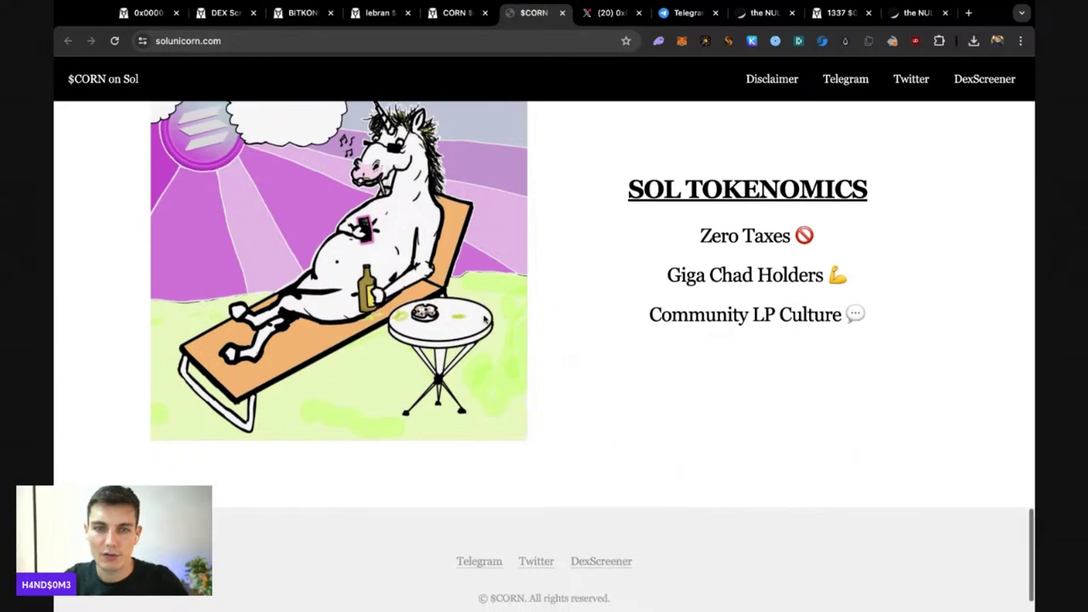
scroll(483, 317, down, 1)
scroll(476, 311, up, 2)
scroll(470, 308, up, 2)
scroll(471, 308, up, 5)
scroll(474, 308, up, 5)
scroll(756, 85, up, 5)
scroll(864, 94, up, 5)
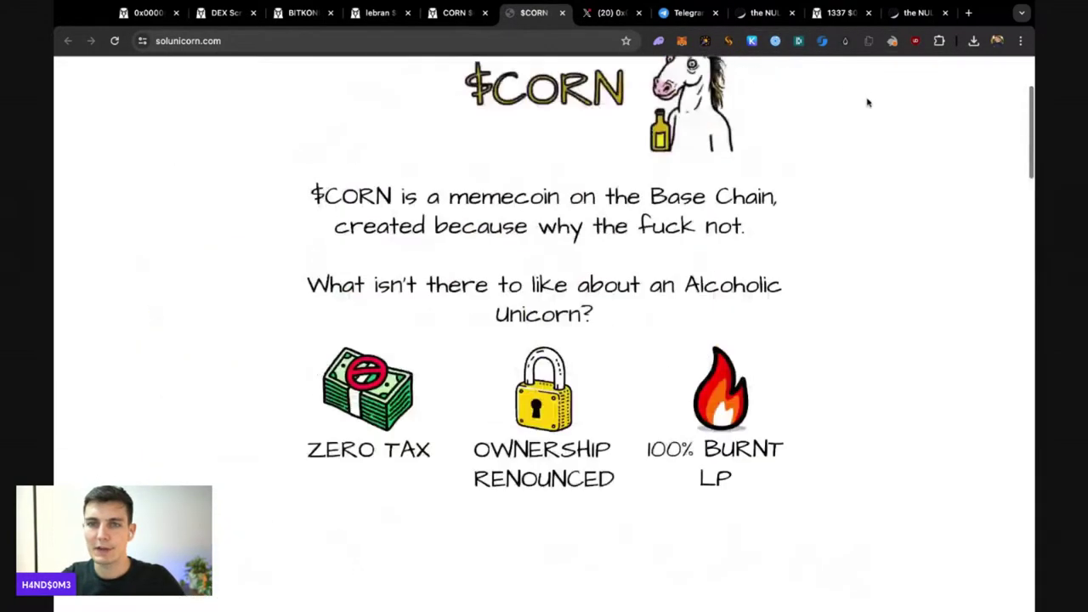
scroll(868, 102, up, 5)
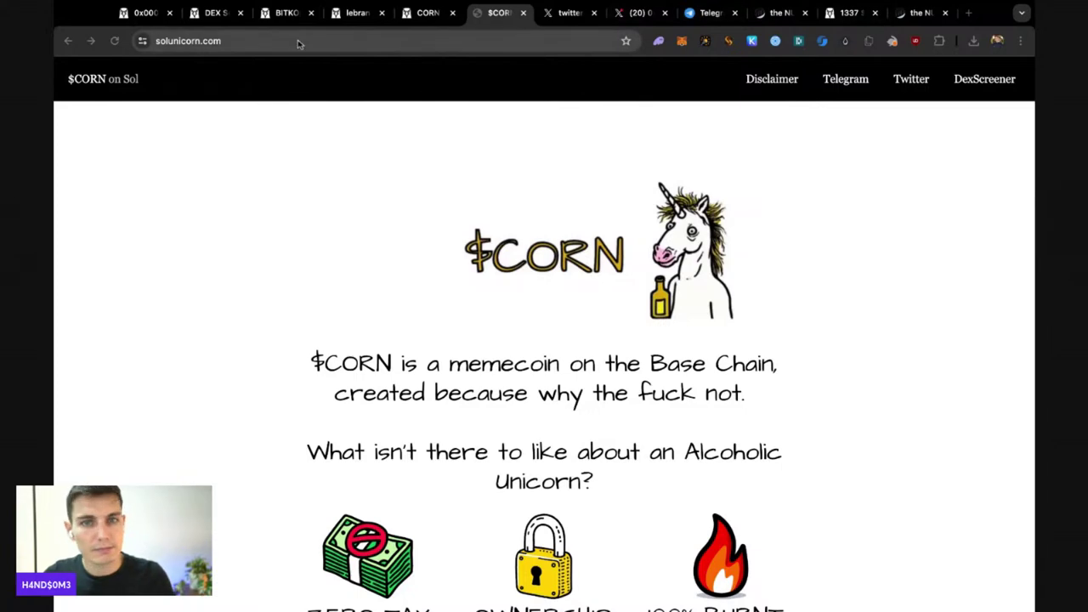
- Go from the trending list to the NutFlex NUT/SOL Raydium pair through a 'nutflex' search
click(138, 15)
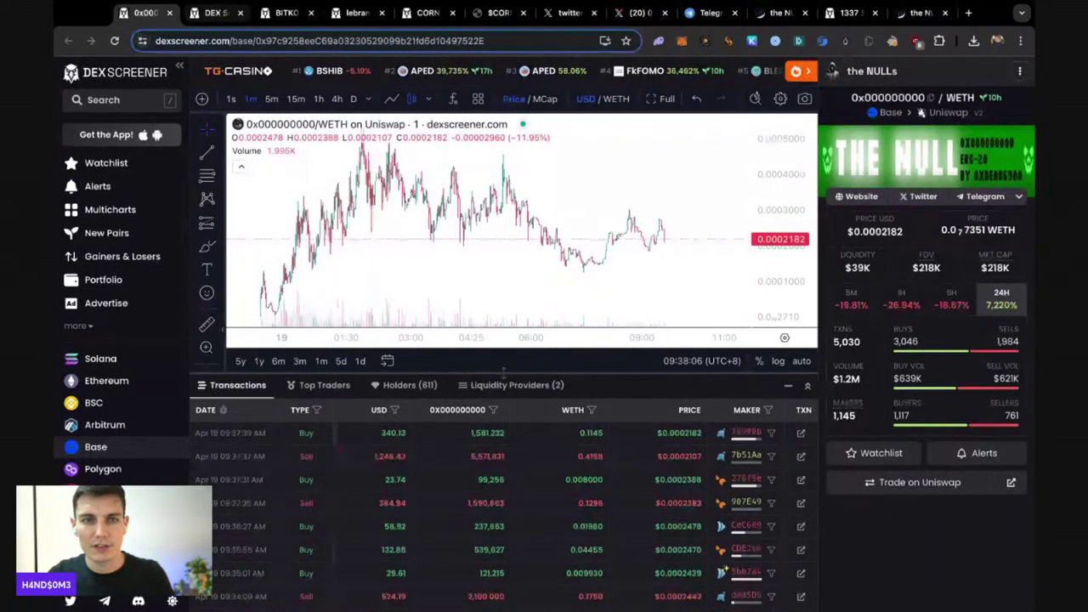
click(214, 13)
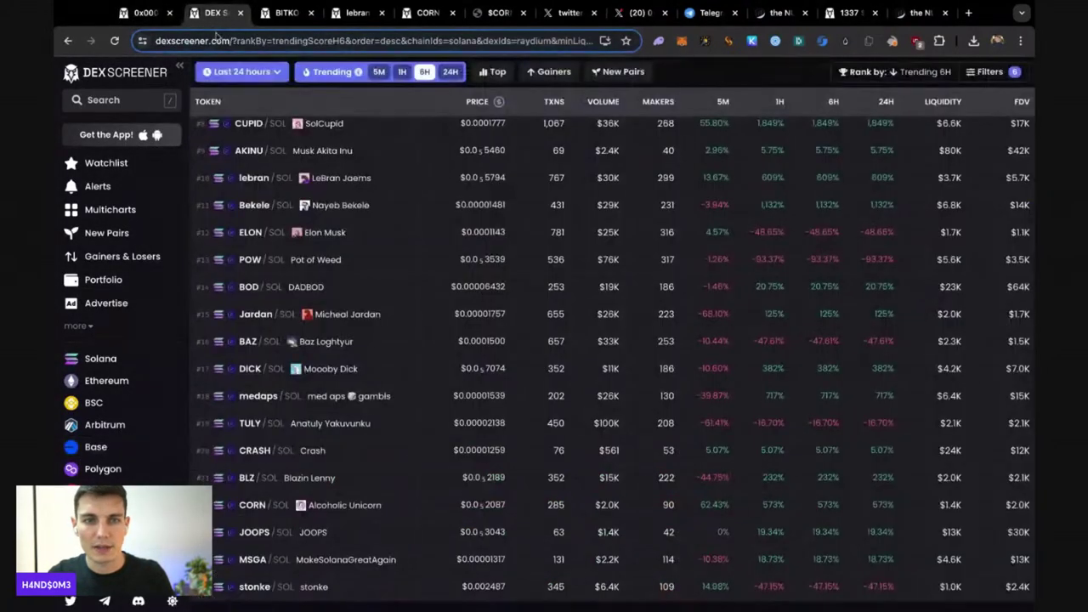
click(144, 103)
text(nutflex)
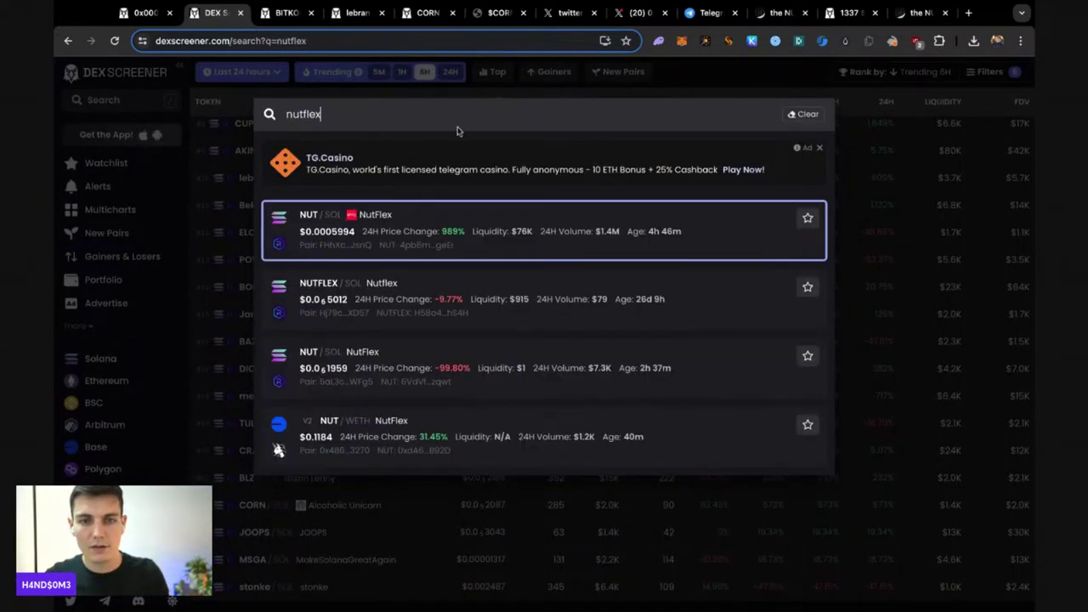
click(402, 235)
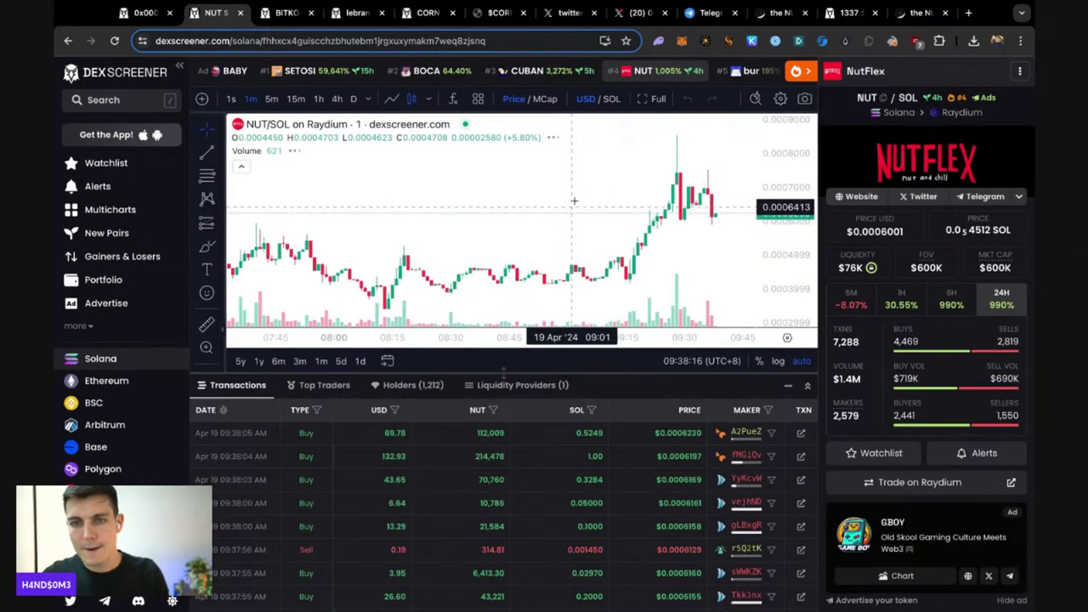
- Stretch and shift the NUT/SOL chart, then open the nutflex.xyz project website
scroll(593, 180, down, 5)
scroll(646, 196, down, 4)
scroll(704, 210, down, 3)
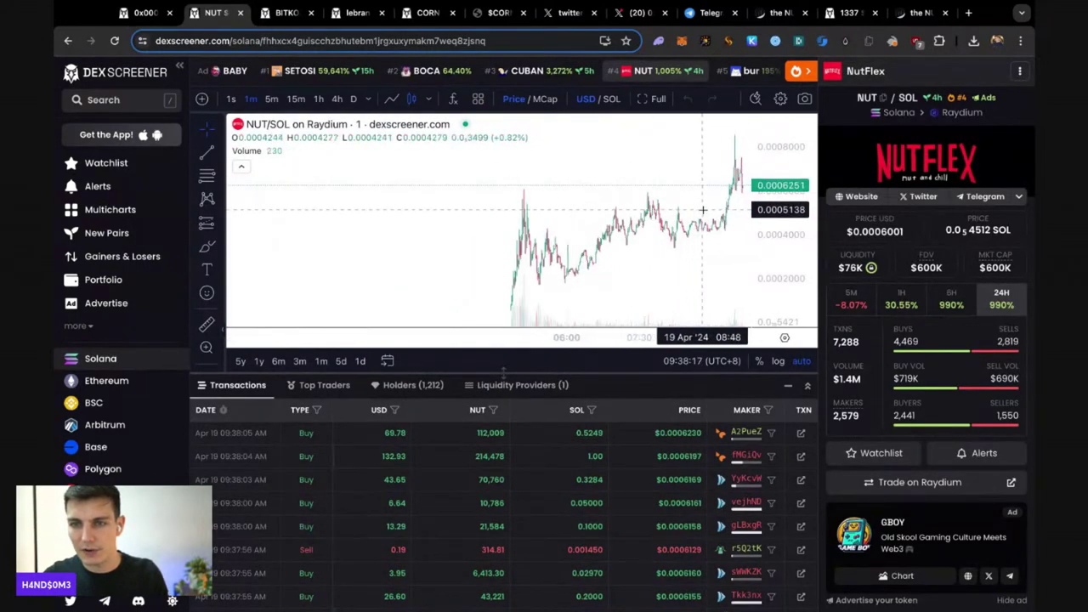
scroll(703, 210, up, 5)
scroll(748, 204, up, 2)
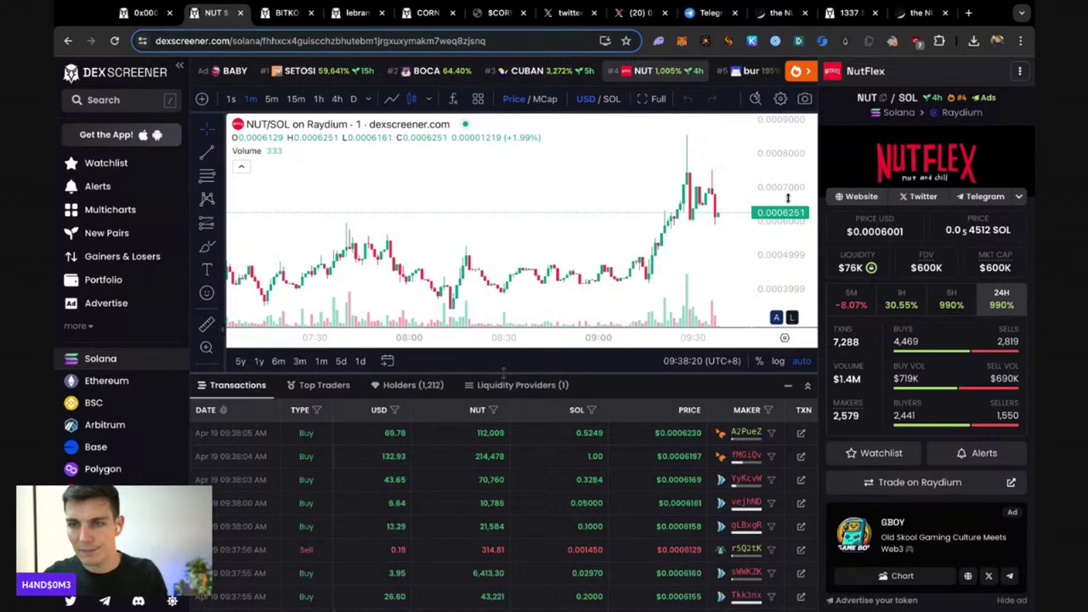
drag(785, 198, 649, 232)
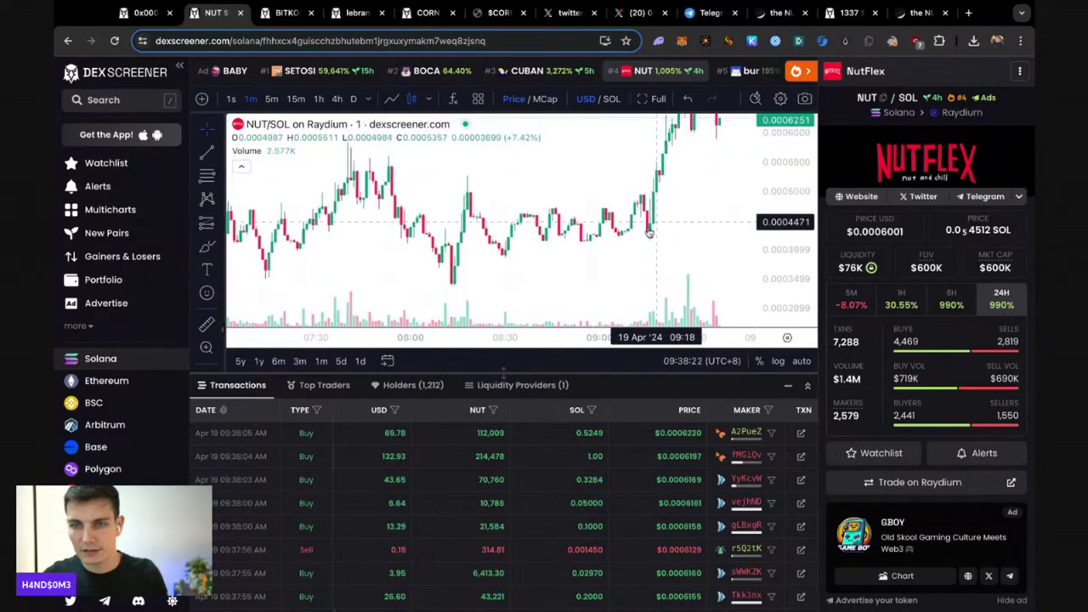
scroll(650, 232, down, 3)
scroll(680, 225, down, 3)
scroll(722, 217, down, 2)
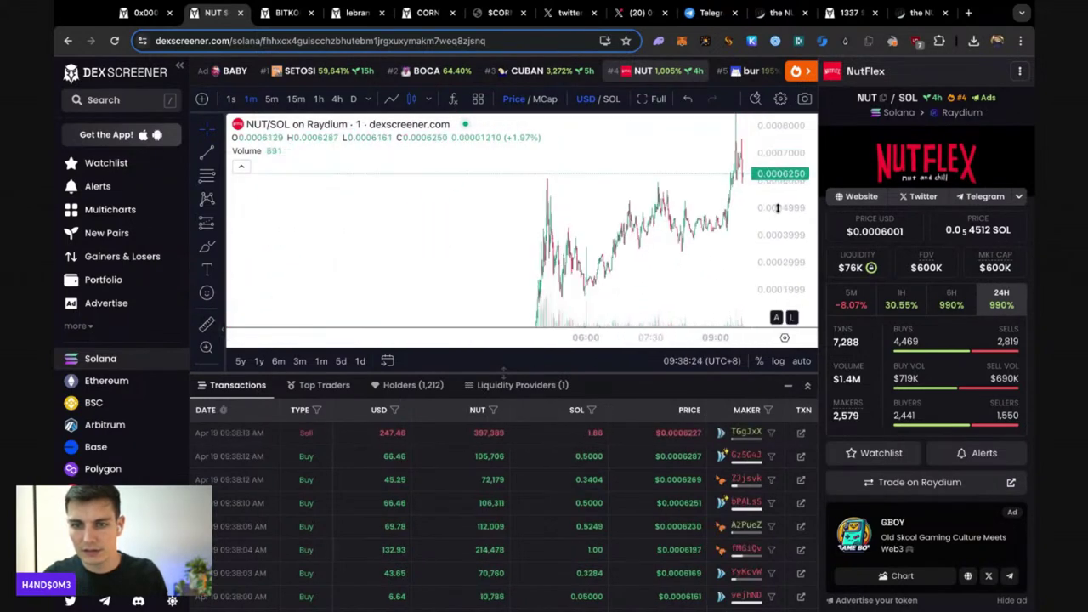
drag(595, 224, 571, 231)
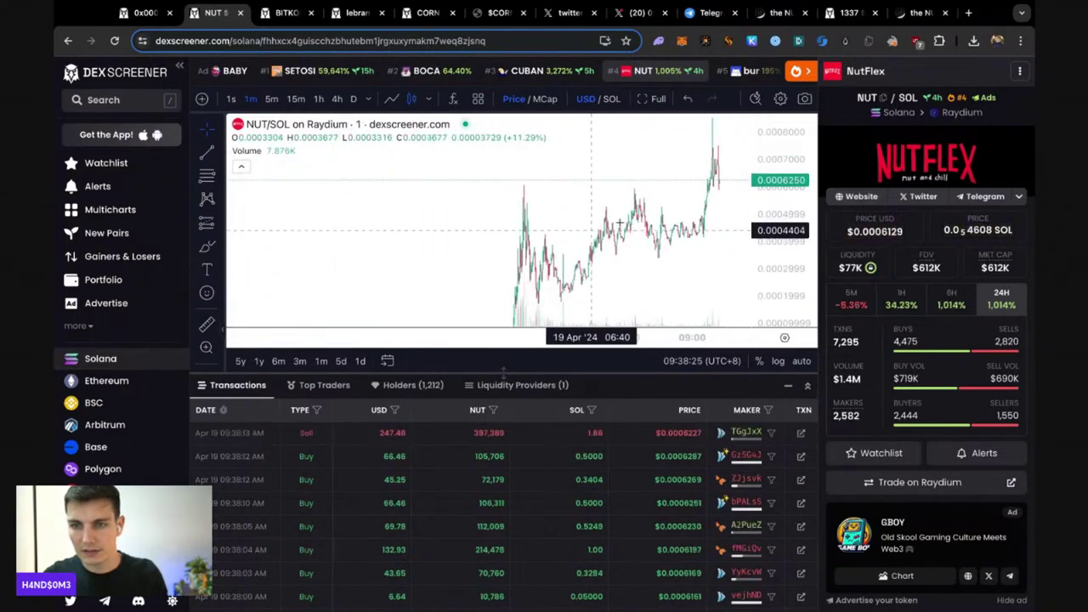
click(861, 199)
- Look over nutflex.xyz and its Google Forms content-submission page, then close the form
click(256, 11)
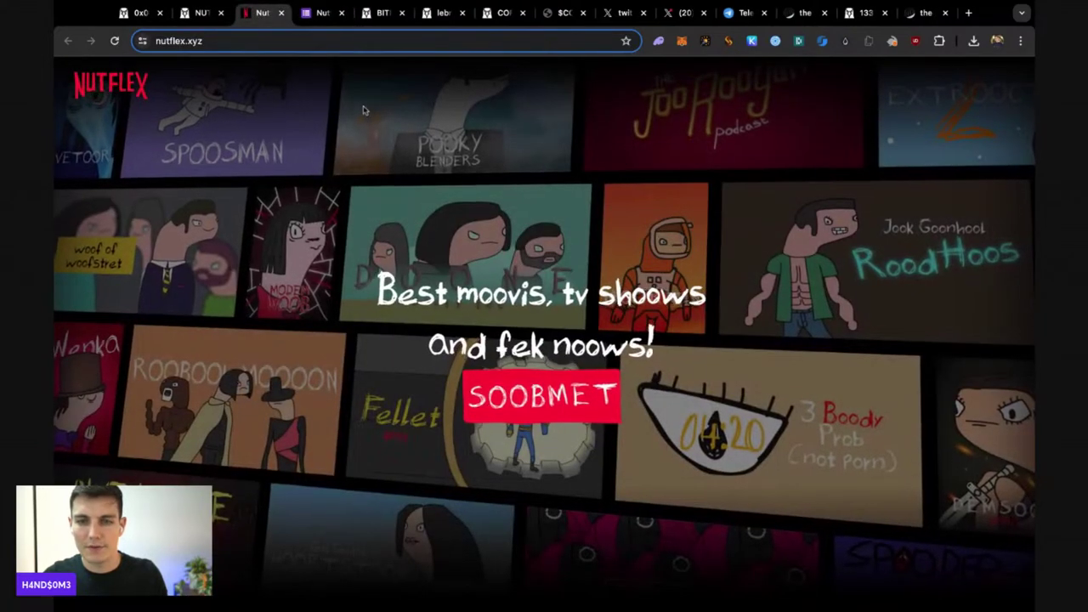
click(325, 13)
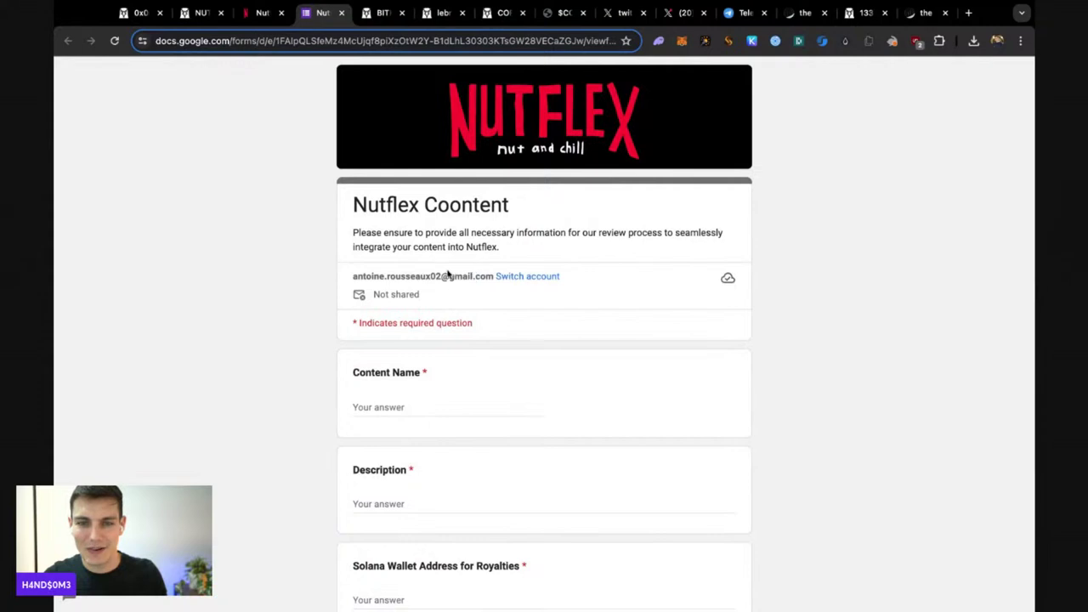
scroll(380, 286, down, 5)
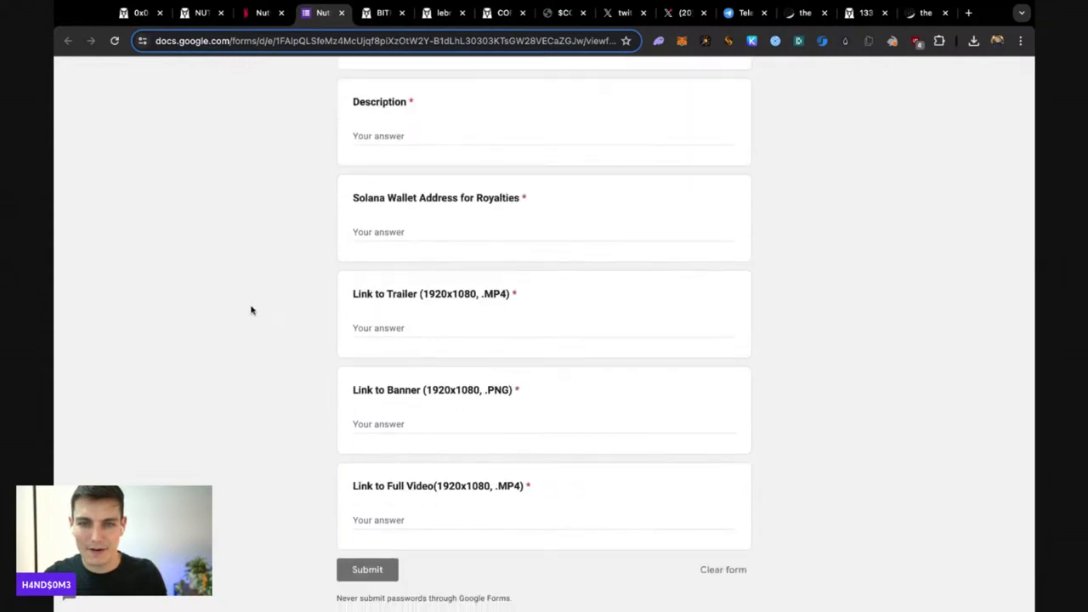
scroll(251, 310, up, 5)
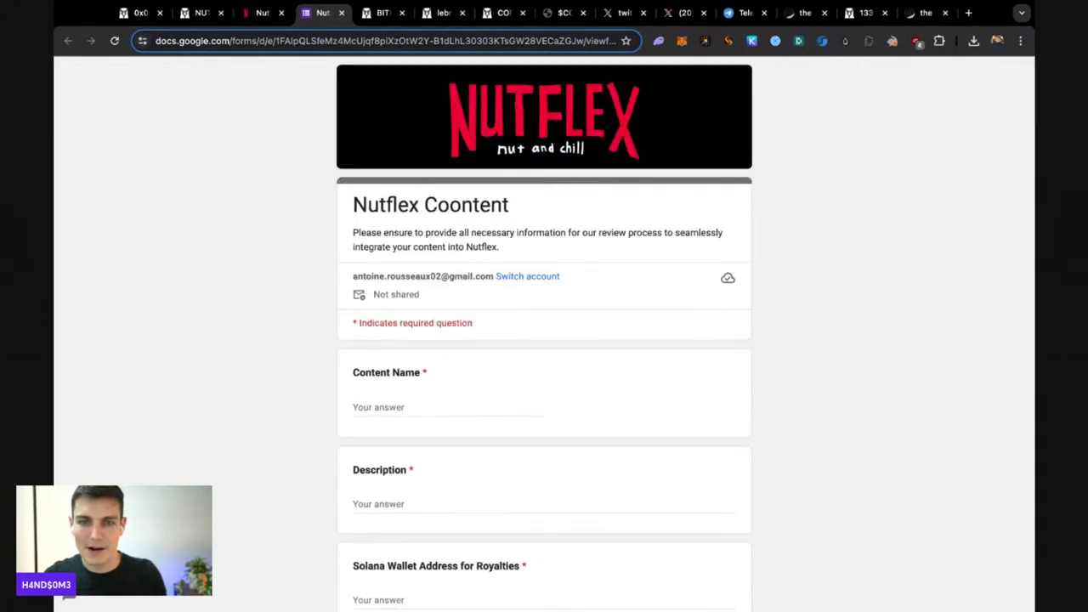
scroll(544, 340, down, 3)
scroll(545, 340, down, 2)
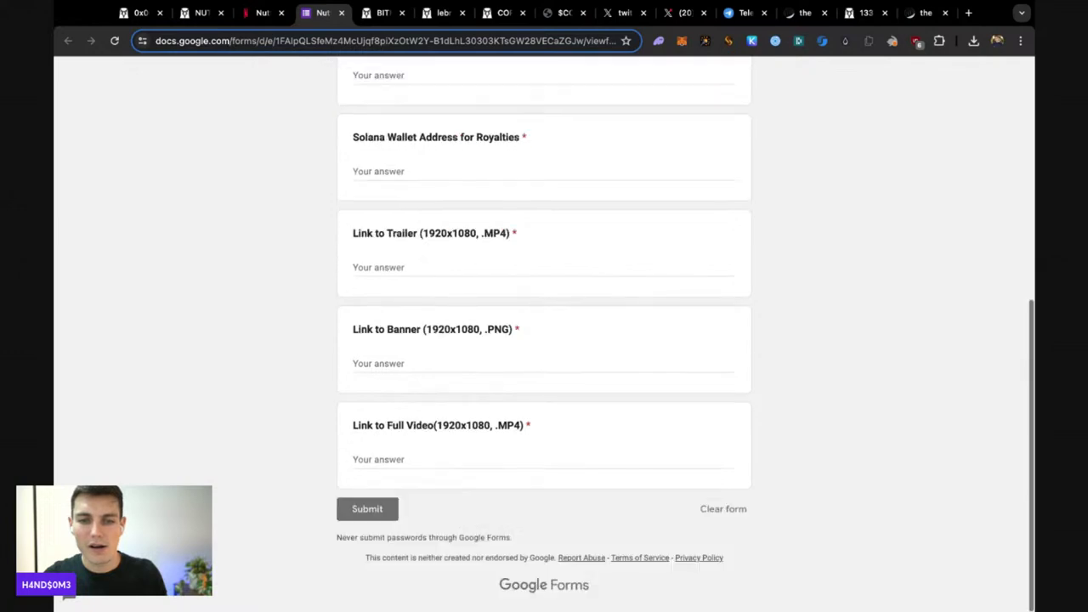
key(ctrl+w)
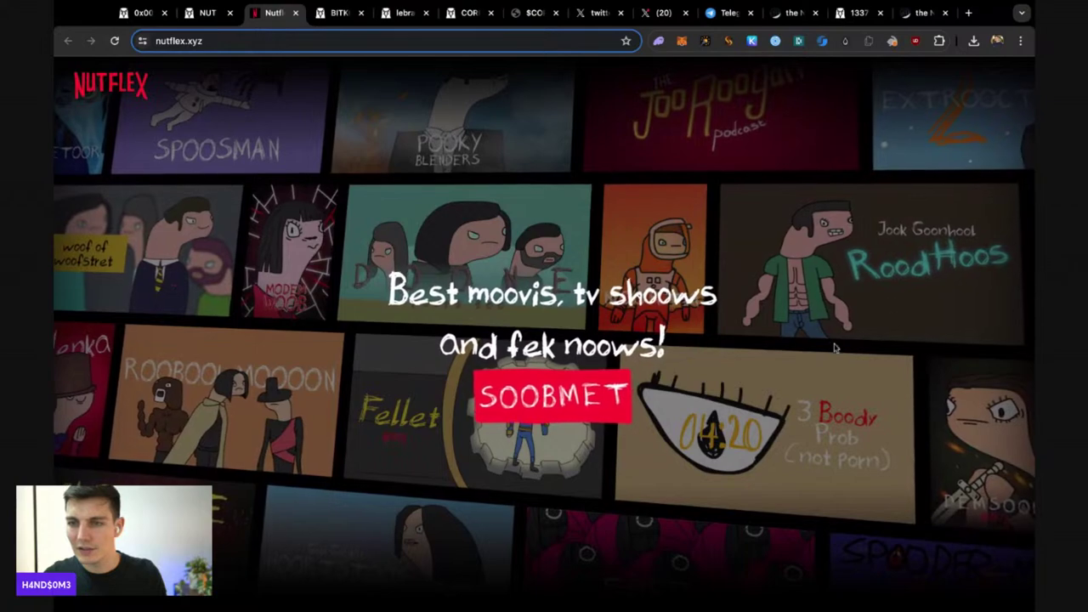
- Scroll the Nutflex site to 'Check us on' and open its YouTube channel in a new tab
scroll(692, 527, down, 5)
scroll(457, 409, down, 5)
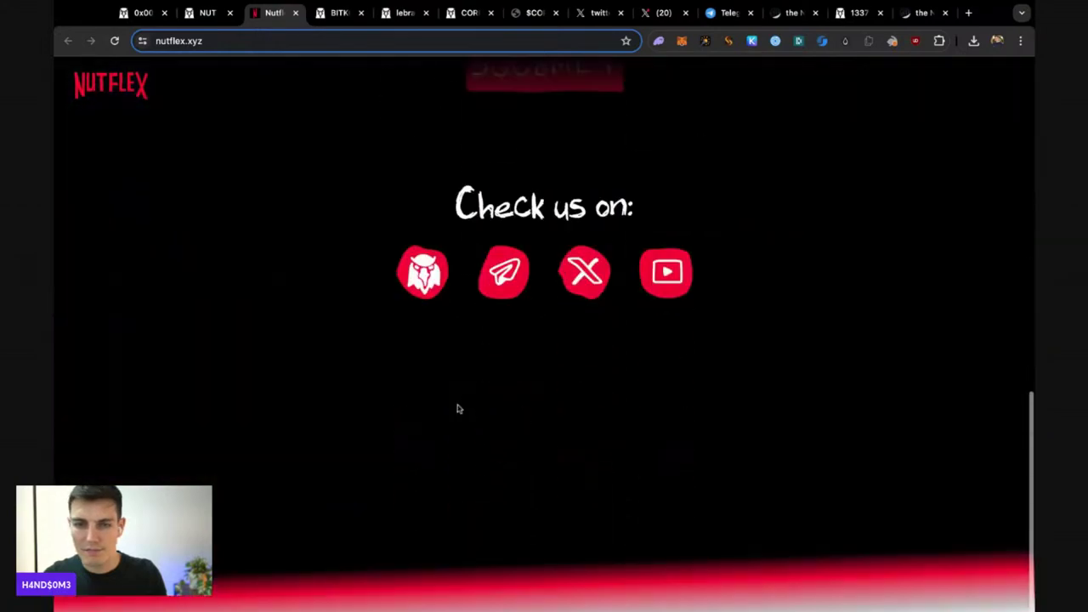
scroll(456, 409, up, 3)
scroll(456, 405, down, 3)
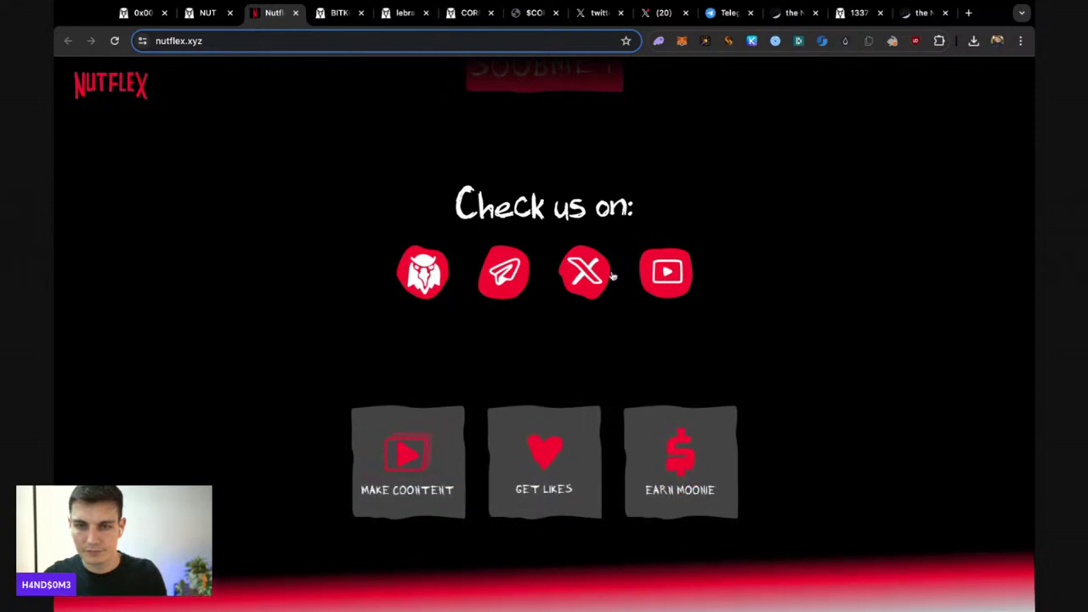
click(682, 282)
click(251, 14)
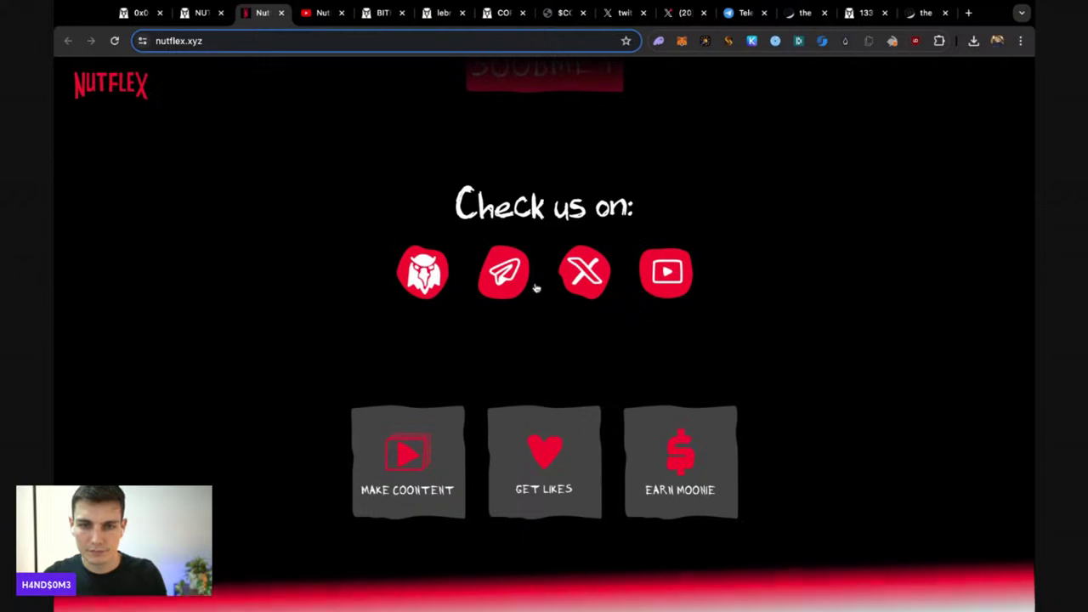
click(582, 277)
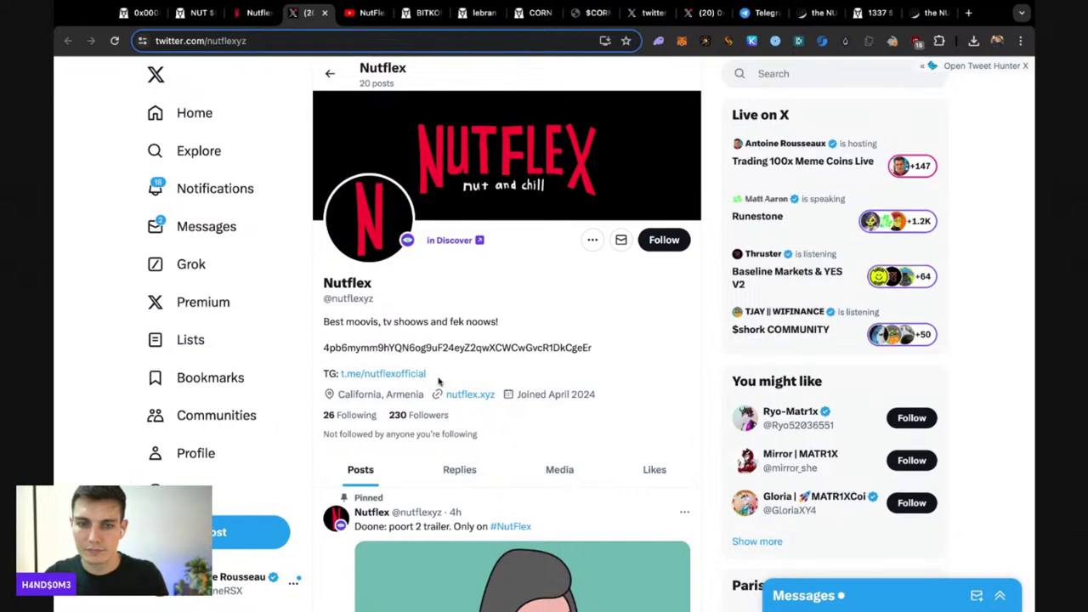
scroll(467, 324, down, 5)
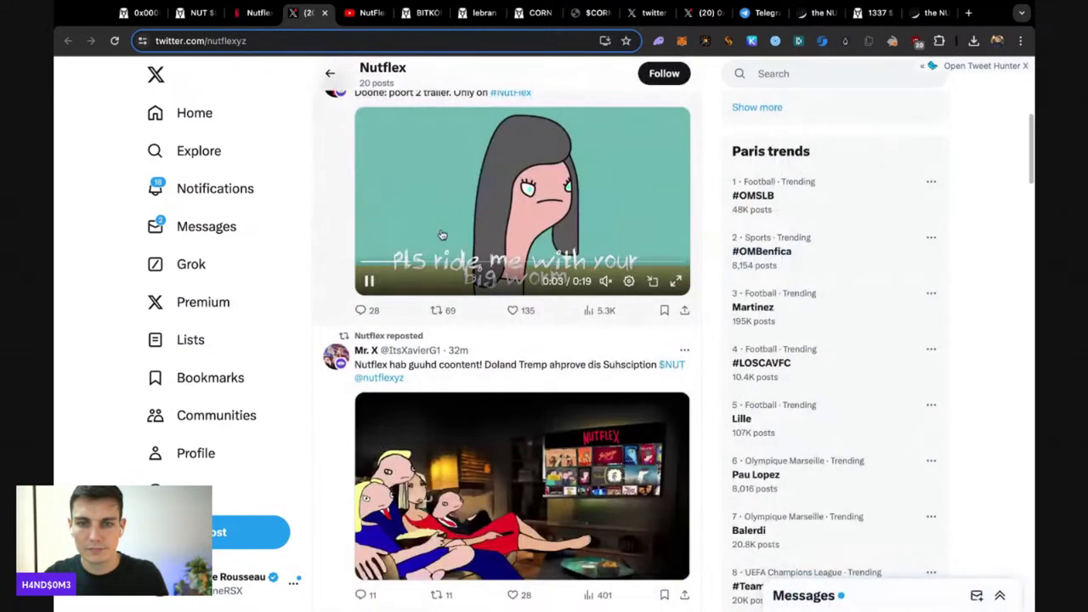
scroll(478, 318, down, 4)
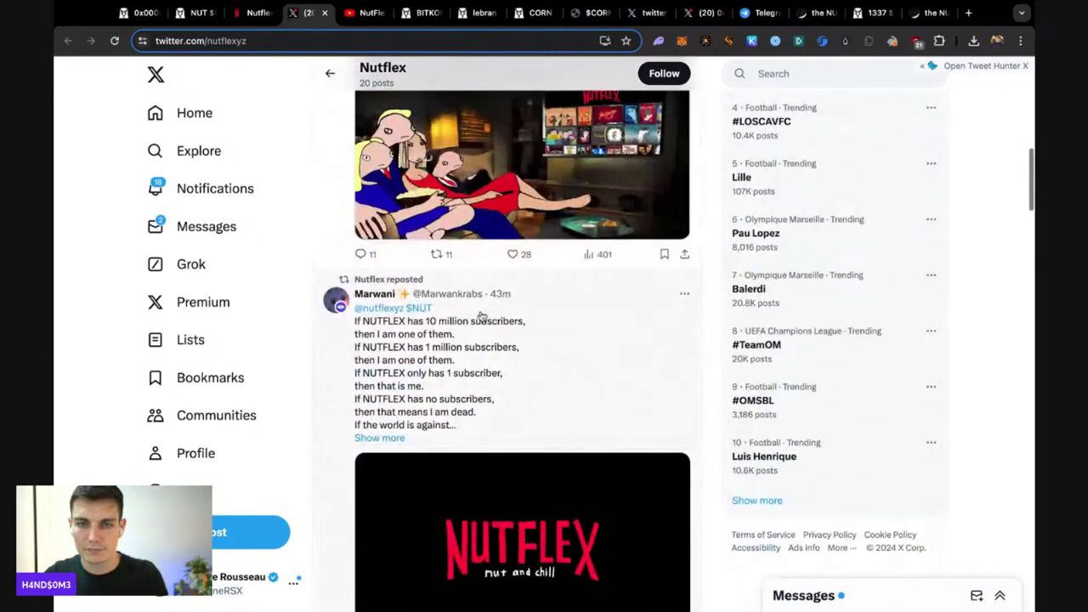
scroll(477, 315, up, 2)
scroll(476, 311, up, 1)
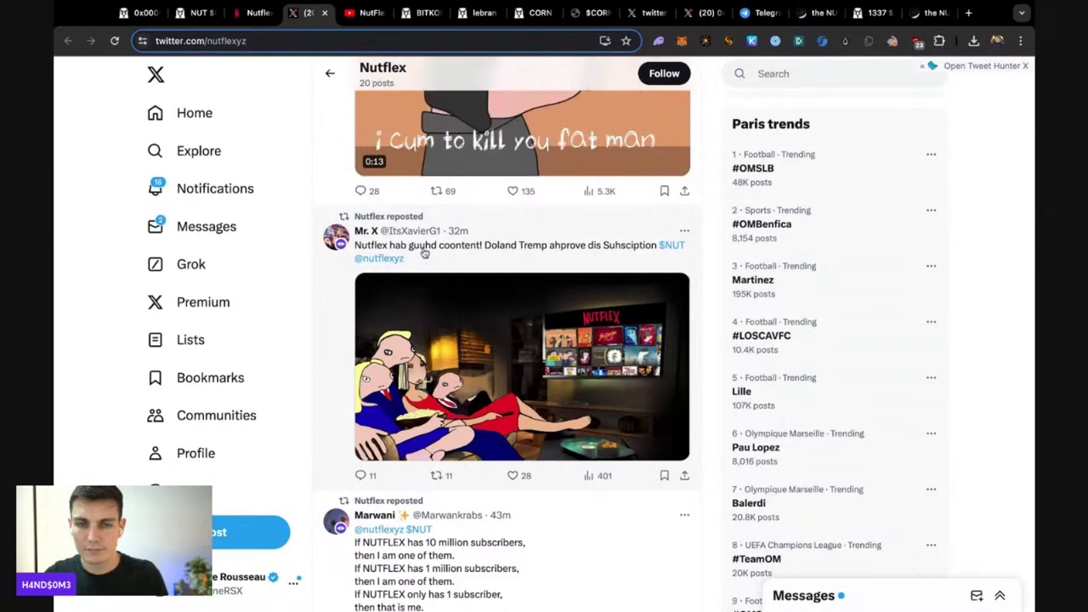
scroll(622, 276, down, 1)
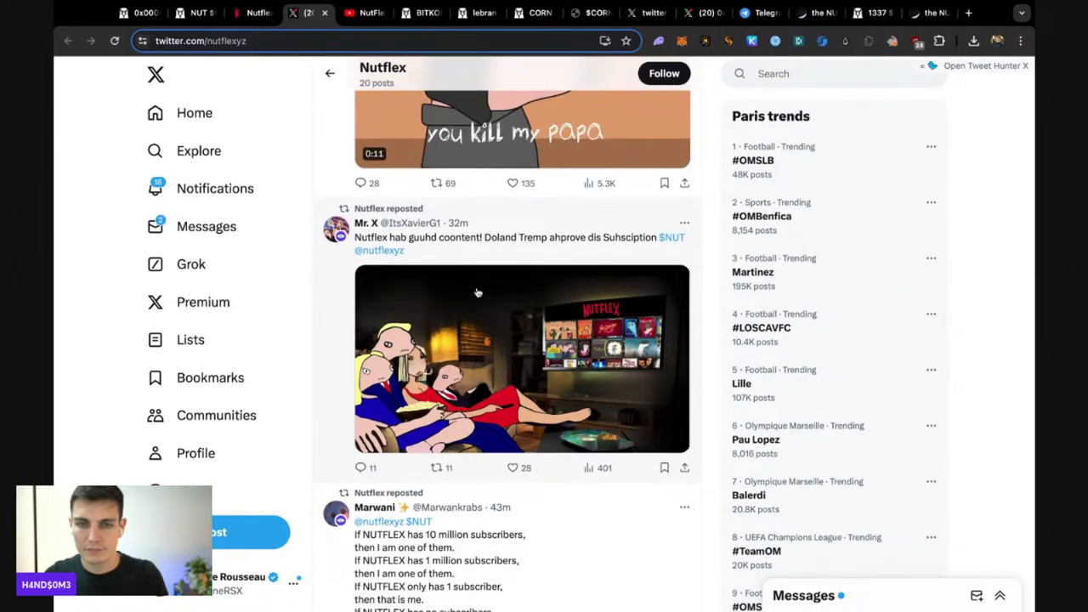
scroll(474, 294, down, 6)
scroll(466, 300, down, 3)
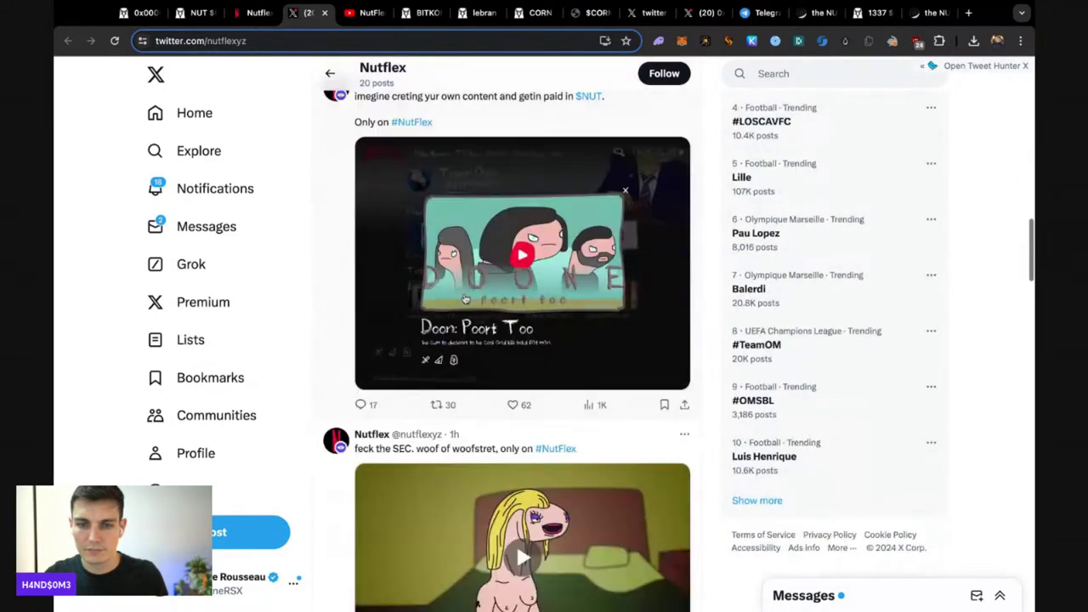
scroll(463, 298, down, 5)
scroll(462, 298, up, 4)
scroll(458, 305, down, 5)
scroll(456, 305, up, 5)
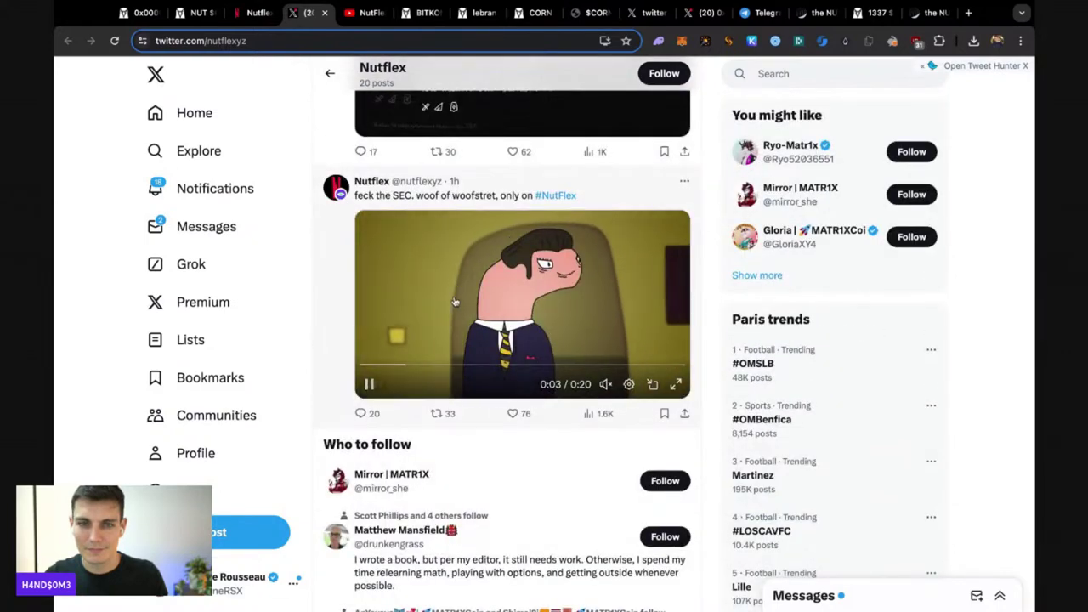
scroll(565, 231, down, 5)
scroll(554, 246, down, 4)
scroll(555, 245, down, 5)
scroll(553, 246, up, 5)
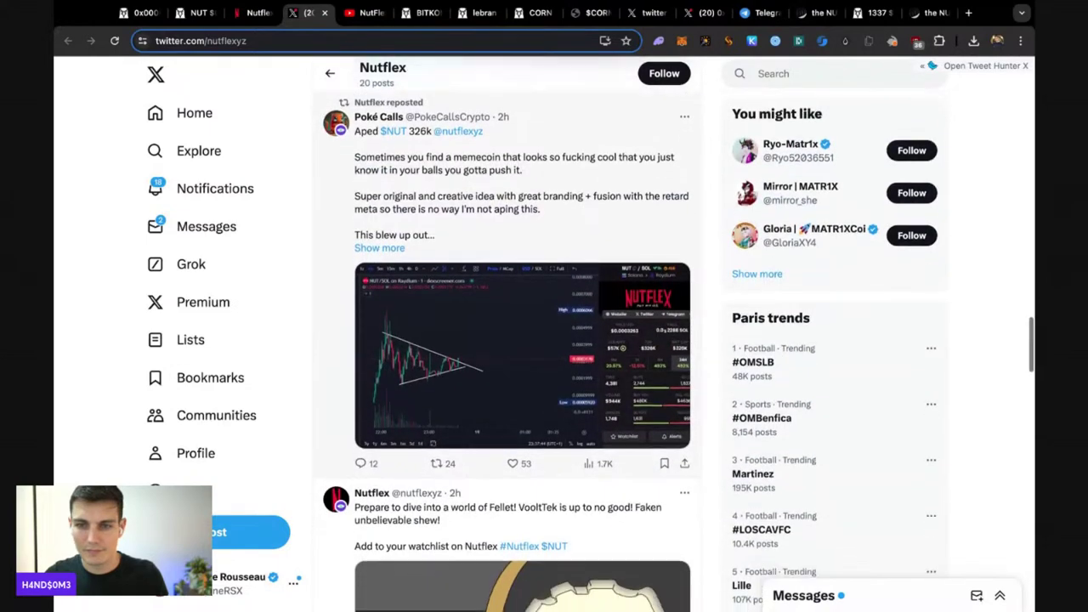
scroll(554, 247, down, 5)
scroll(554, 246, down, 4)
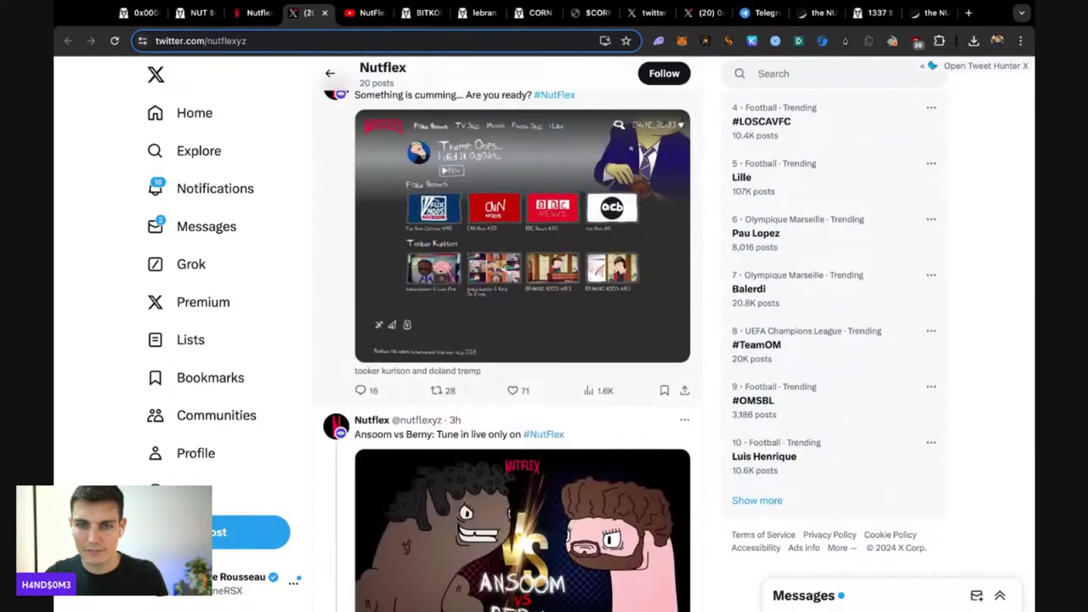
scroll(554, 247, down, 1)
scroll(522, 333, up, 2)
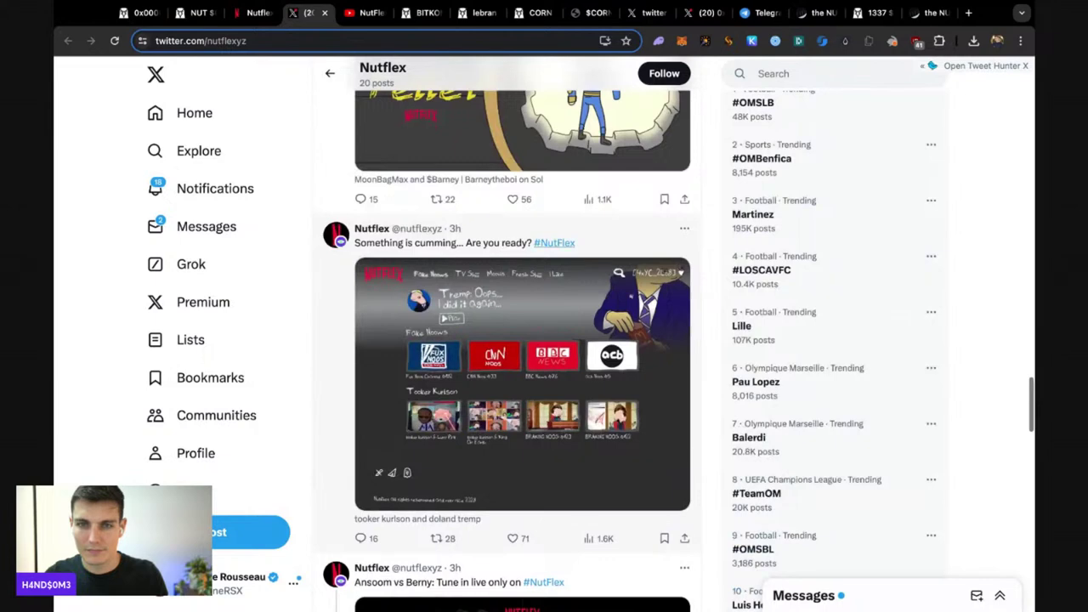
scroll(346, 334, down, 1)
scroll(346, 333, down, 3)
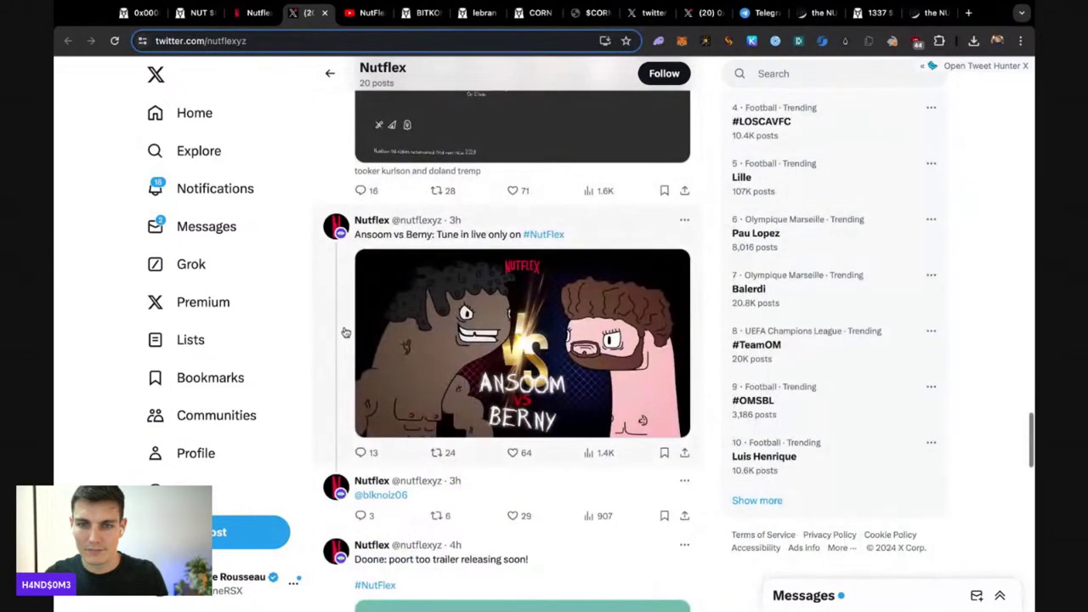
scroll(346, 333, down, 4)
scroll(346, 333, down, 5)
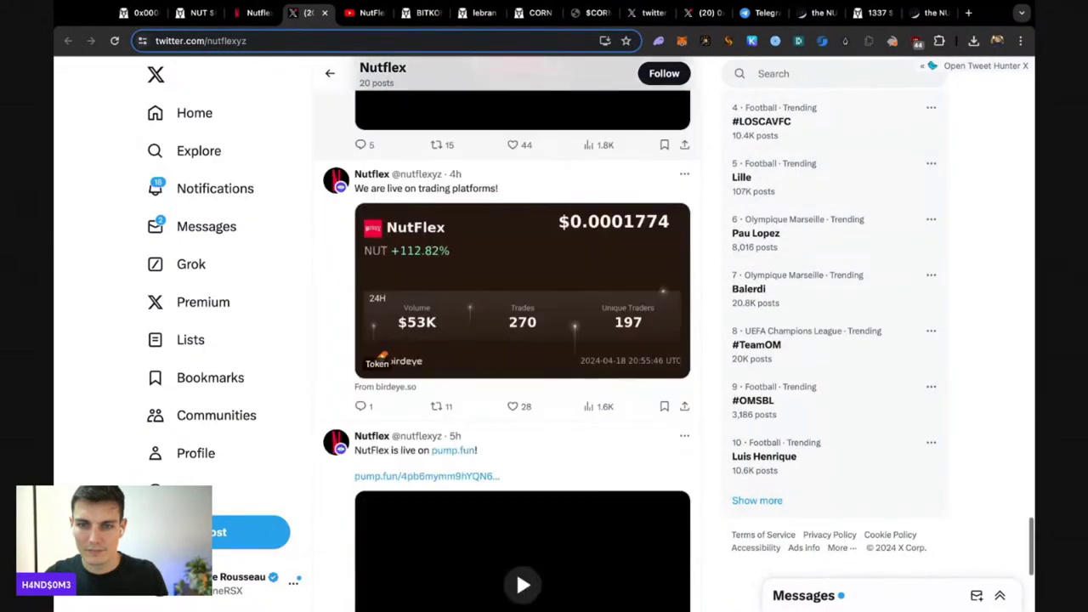
scroll(346, 333, down, 4)
scroll(522, 340, down, 2)
scroll(522, 340, down, 2)
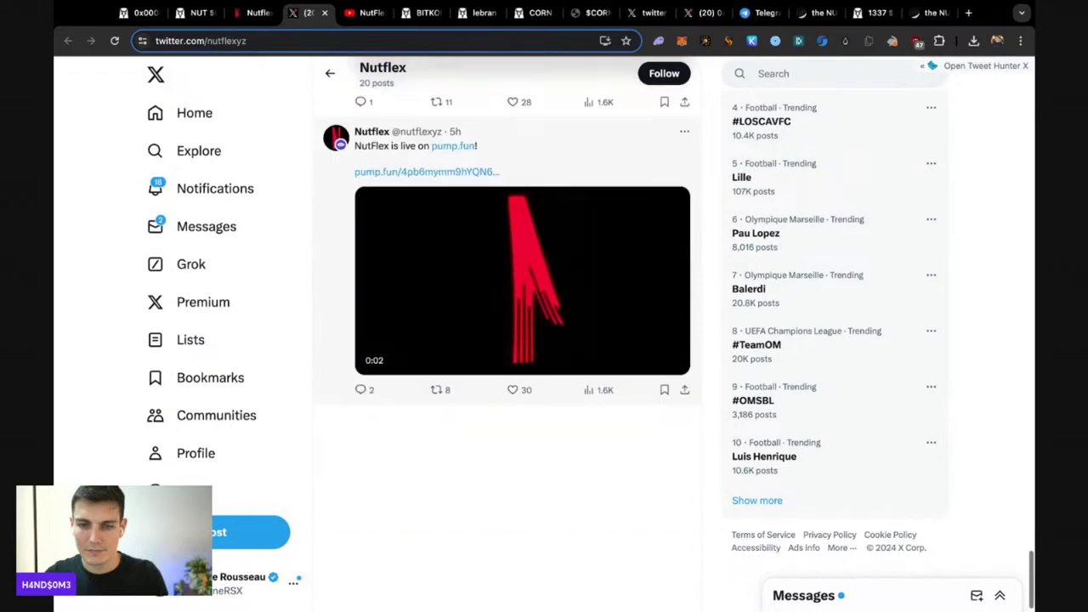
scroll(523, 340, up, 7)
scroll(522, 340, up, 4)
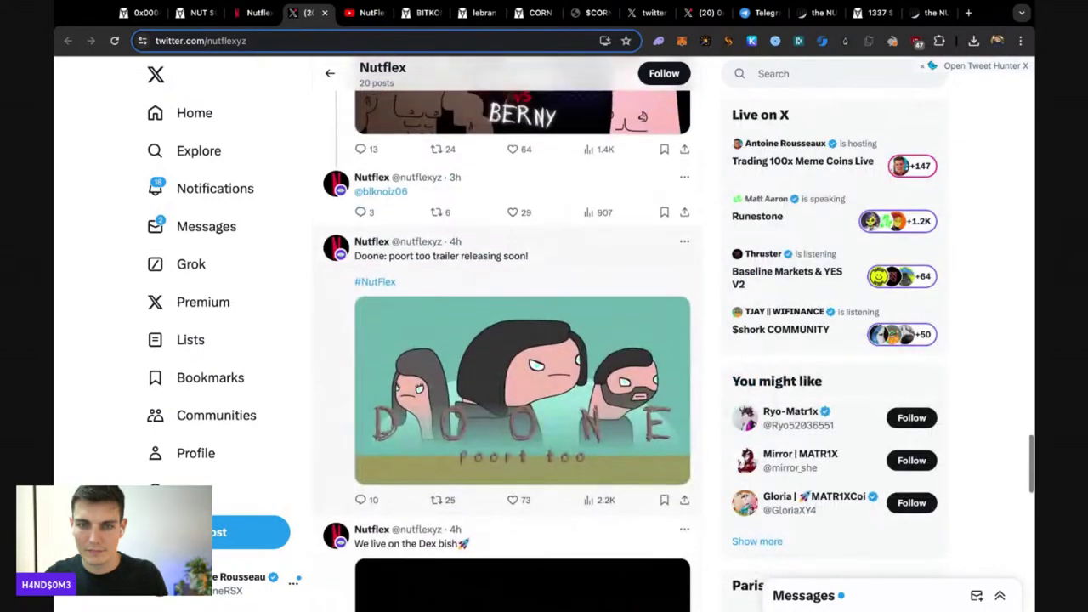
scroll(522, 340, up, 4)
scroll(522, 340, up, 4)
scroll(522, 340, up, 4)
- Back on the NUT/SOL pair, pan the chart and show an enlarged Holders list
click(255, 13)
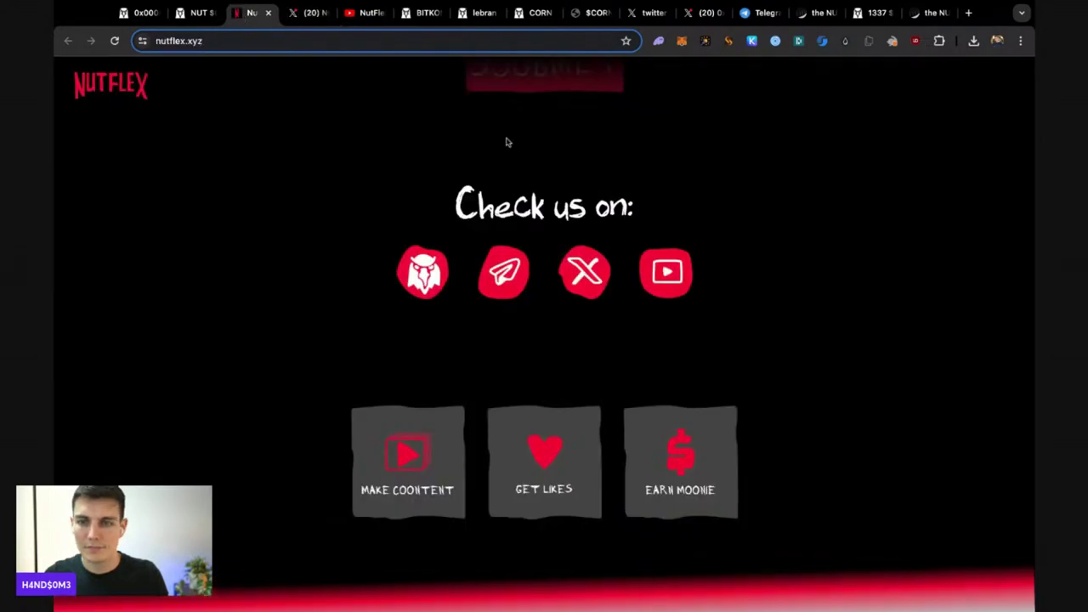
click(197, 13)
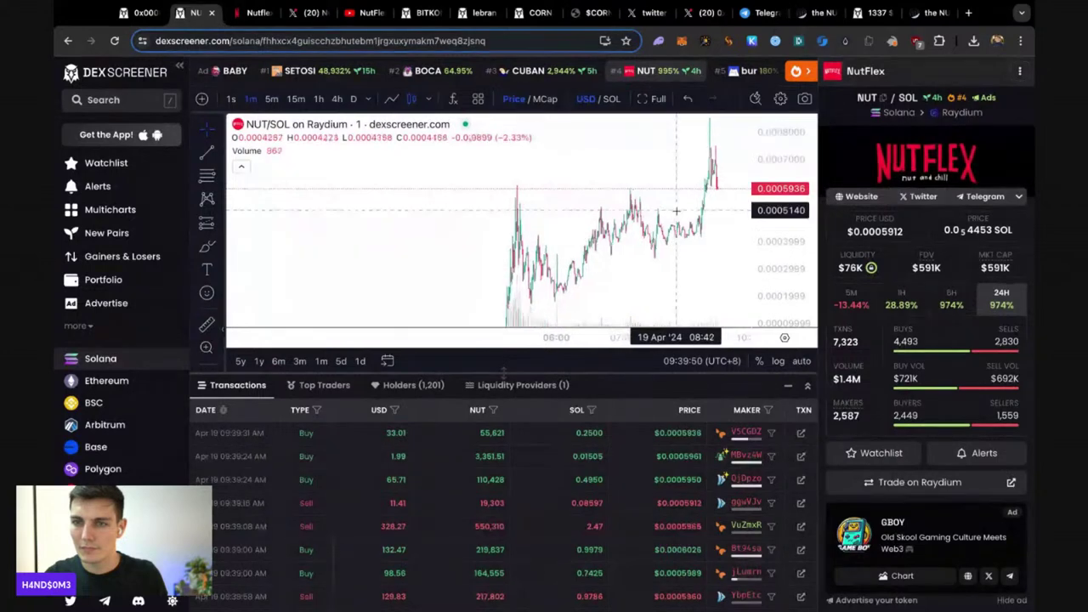
scroll(711, 182, down, 1)
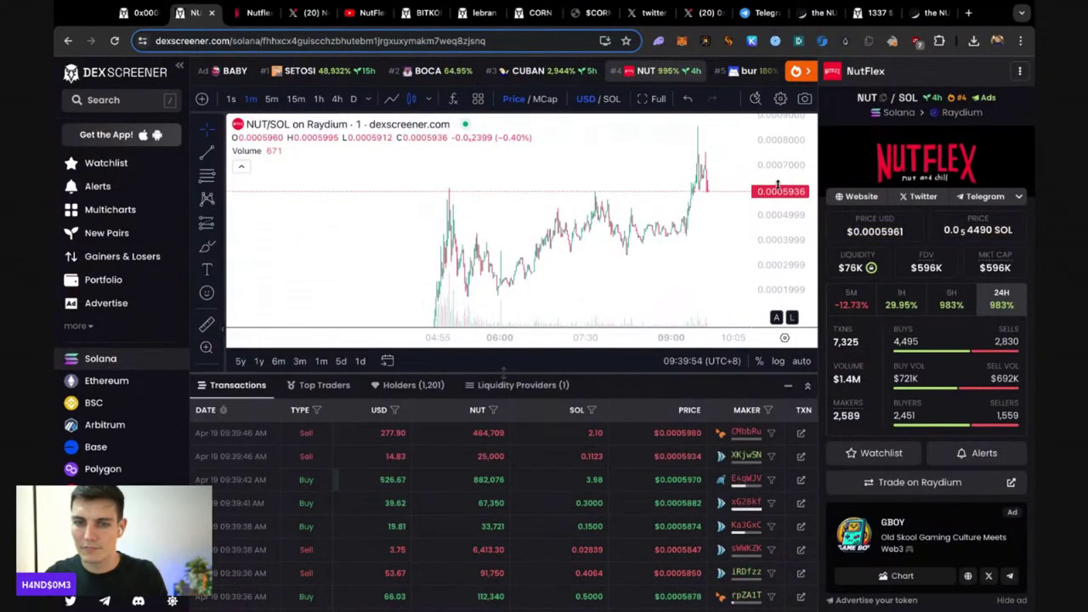
drag(722, 189, 683, 191)
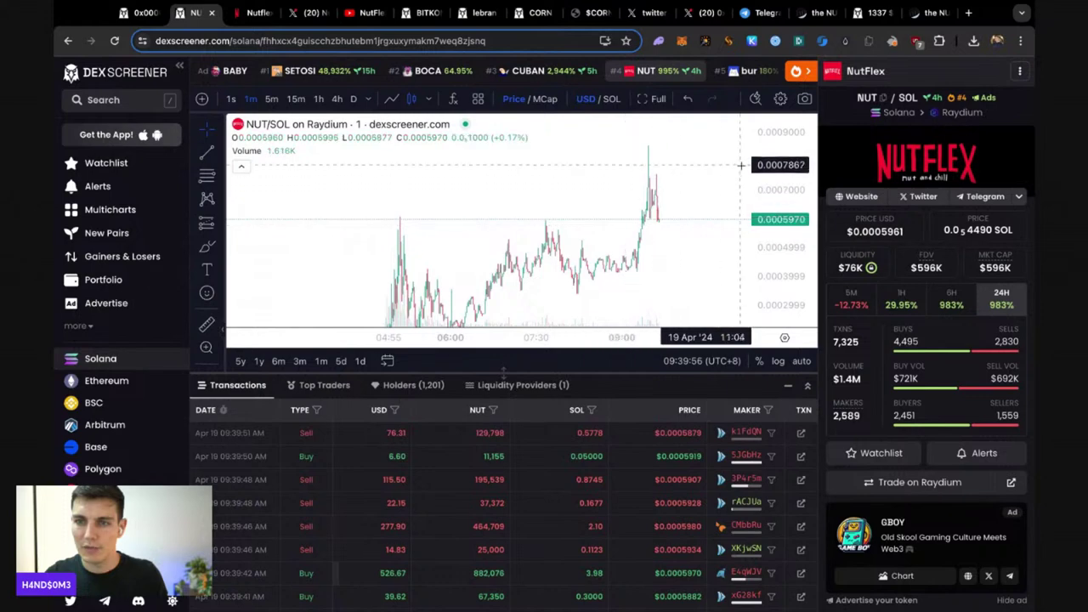
scroll(934, 299, down, 1)
scroll(935, 299, down, 3)
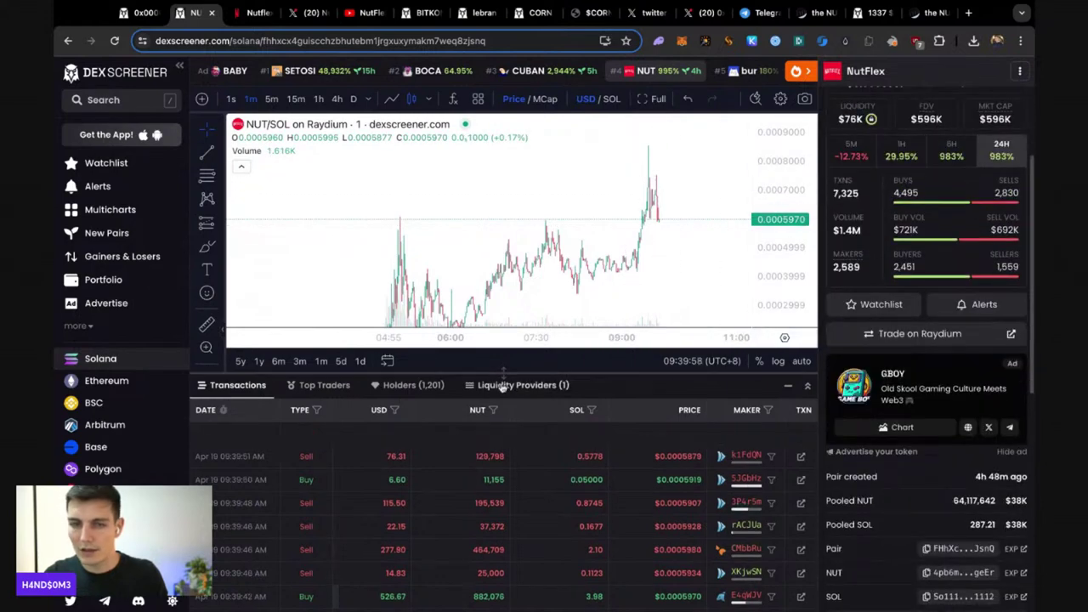
click(413, 384)
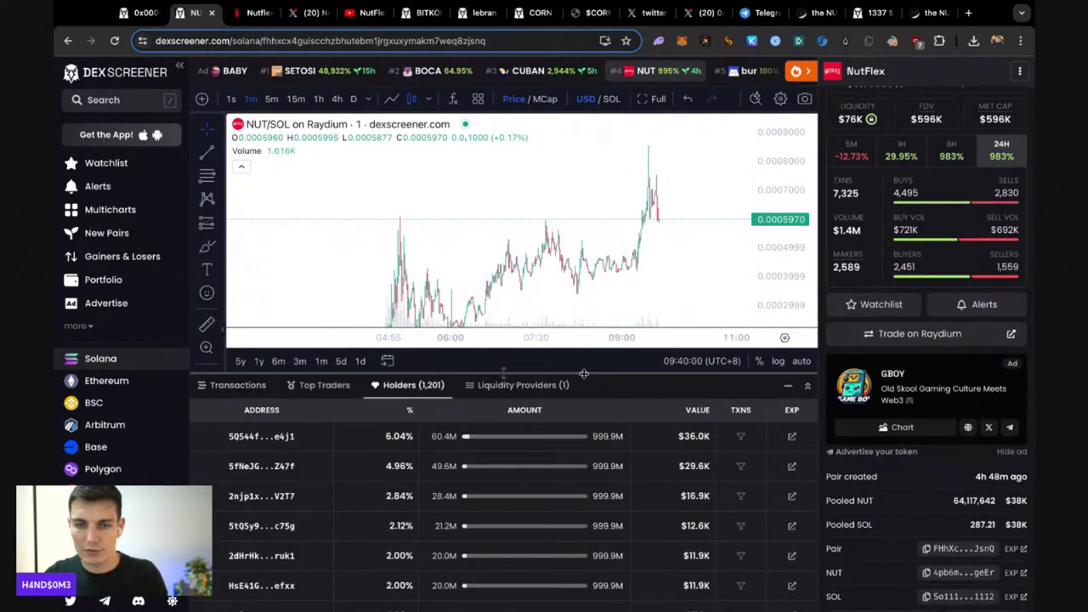
drag(584, 374, 584, 327)
- Review Top Traders, led by a $49.9K-profit wallet, filtering trades by that maker then clearing it
click(294, 345)
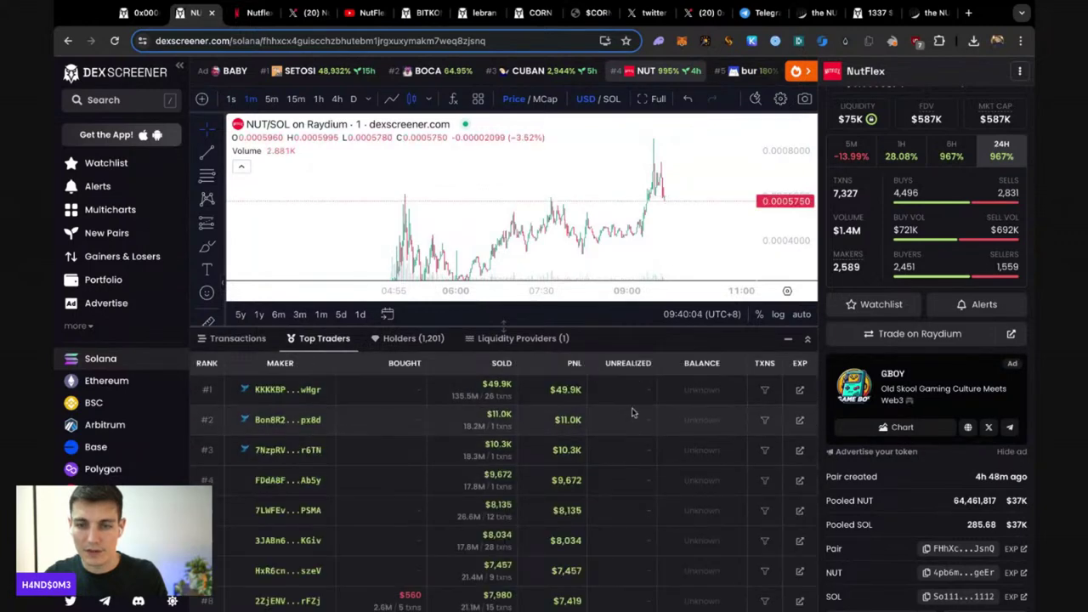
scroll(510, 425, down, 1)
scroll(510, 425, down, 1)
scroll(476, 408, up, 2)
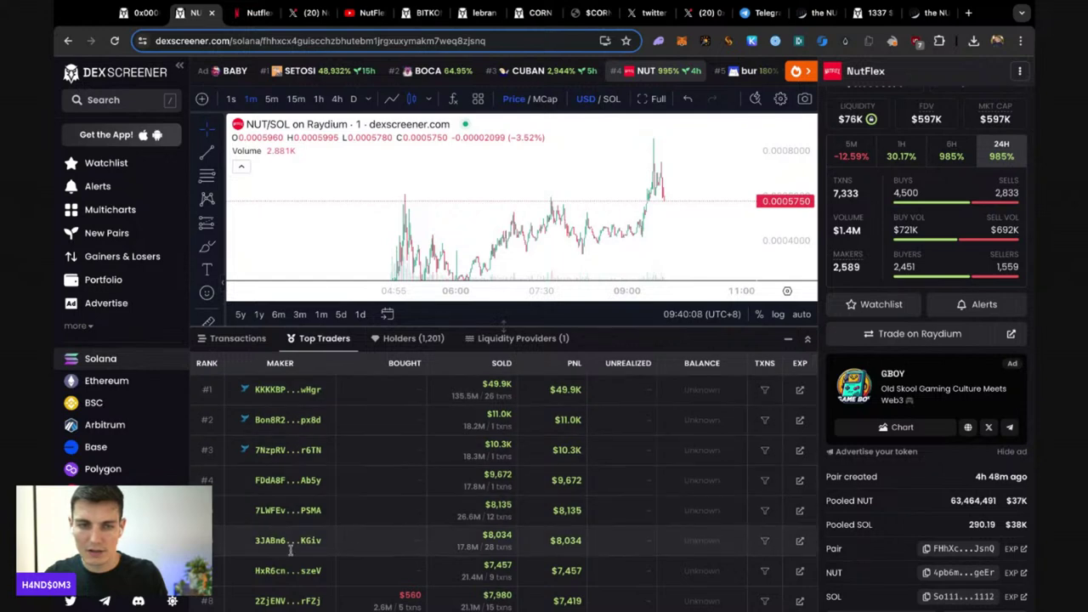
click(763, 391)
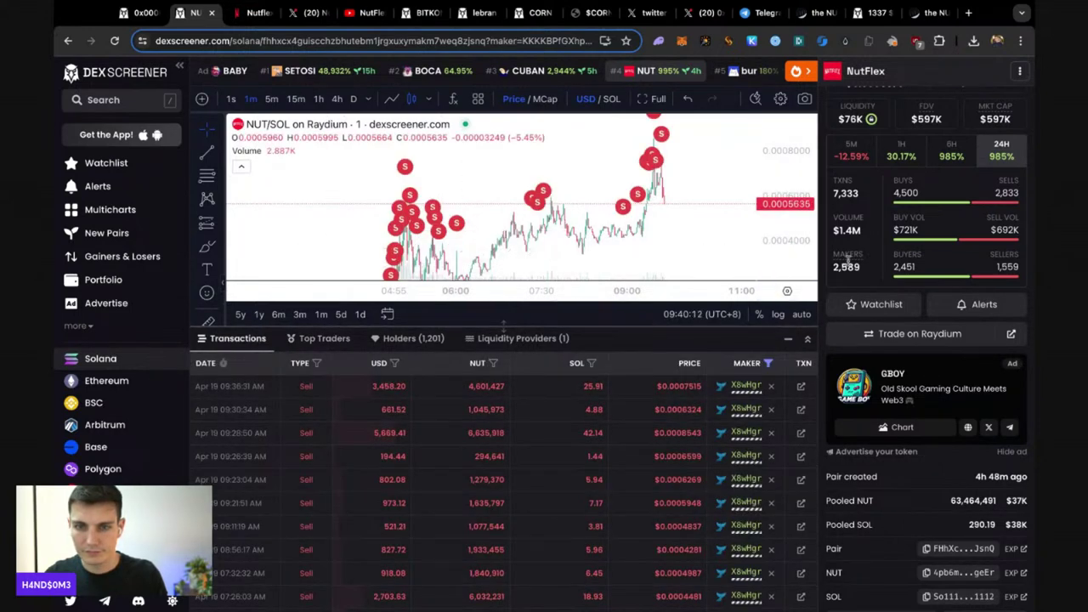
click(770, 387)
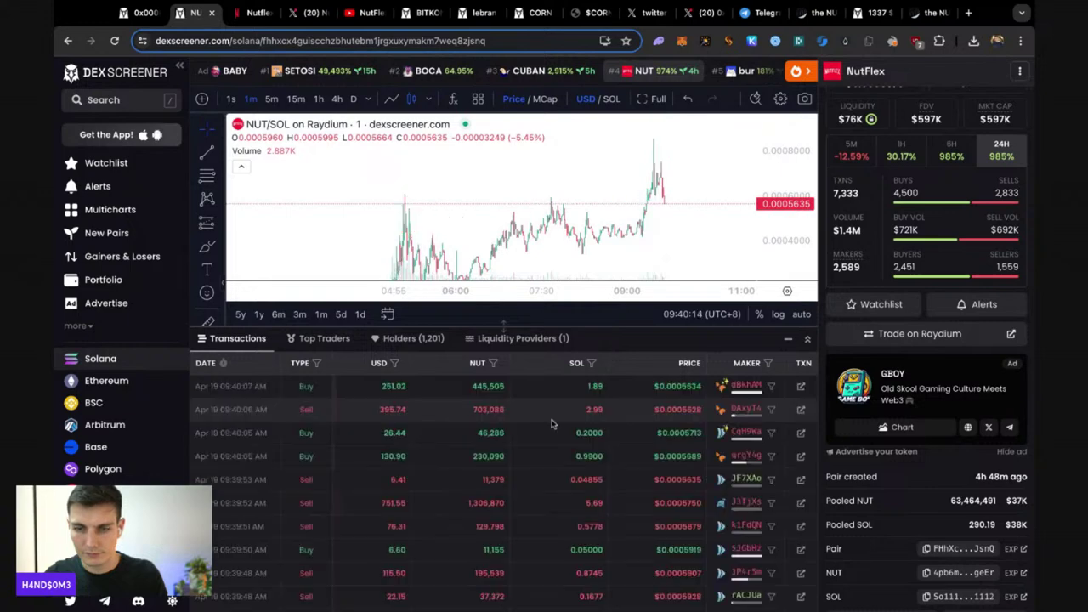
- Confirm NUT/SOL liquidity is 100% burned, then scroll Top Traders to around rank 90
click(507, 340)
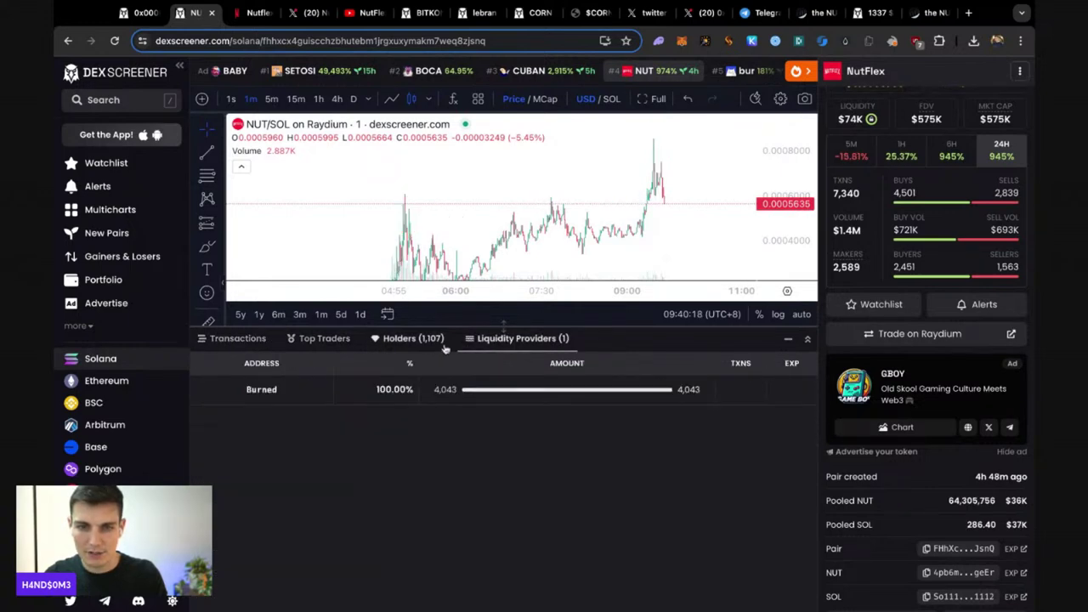
click(438, 341)
click(326, 339)
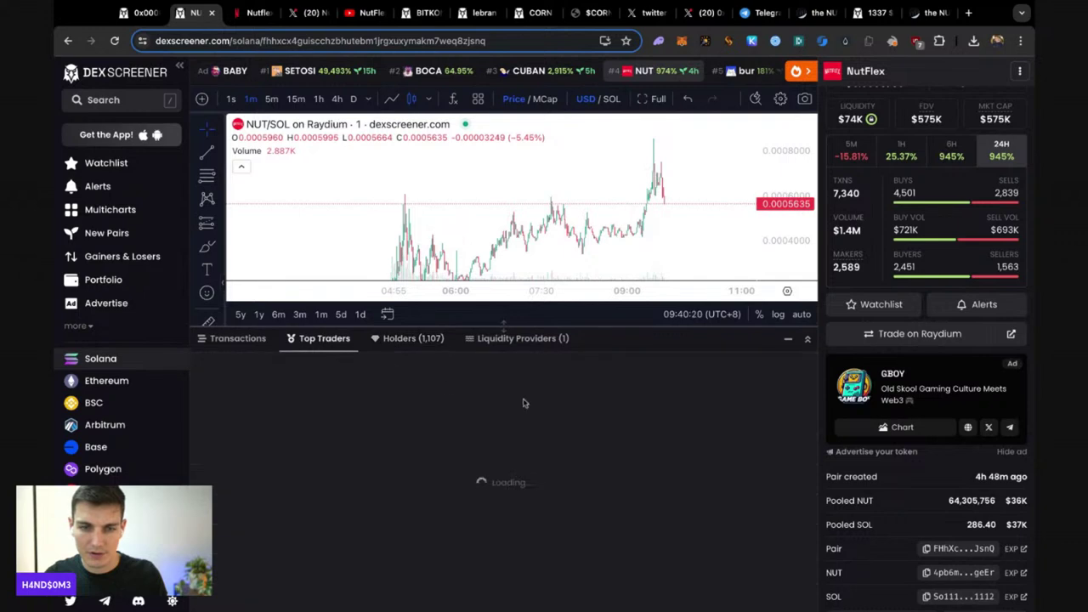
scroll(559, 432, down, 5)
scroll(574, 394, down, 5)
scroll(574, 394, down, 5)
scroll(566, 406, down, 5)
scroll(595, 459, down, 5)
scroll(637, 510, down, 5)
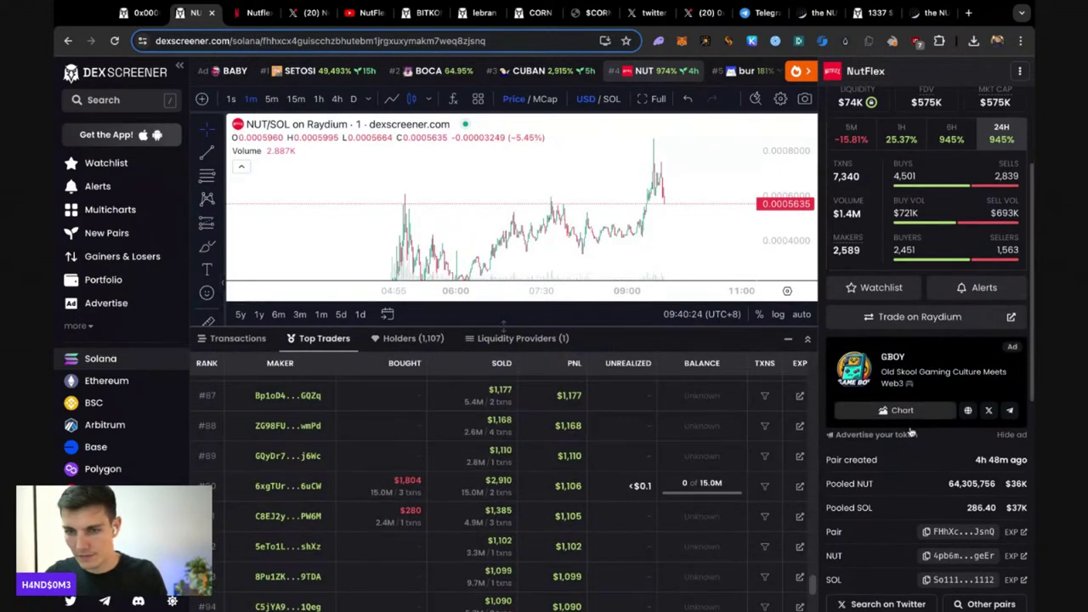
scroll(893, 391, up, 3)
scroll(944, 349, up, 1)
scroll(967, 328, down, 5)
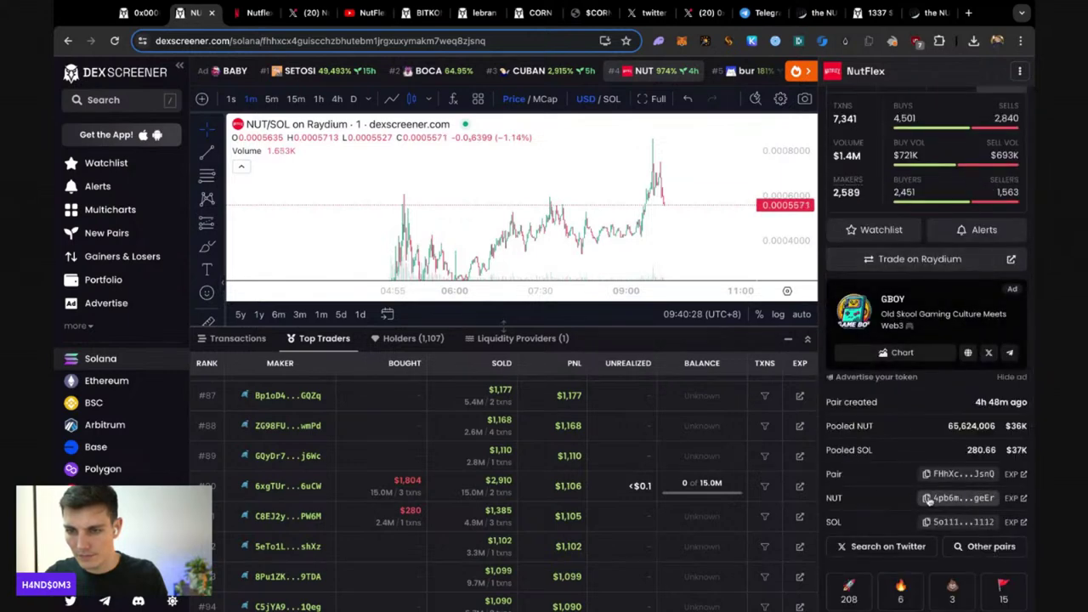
- Copy the NUT token address from the pair info panel
click(928, 498)
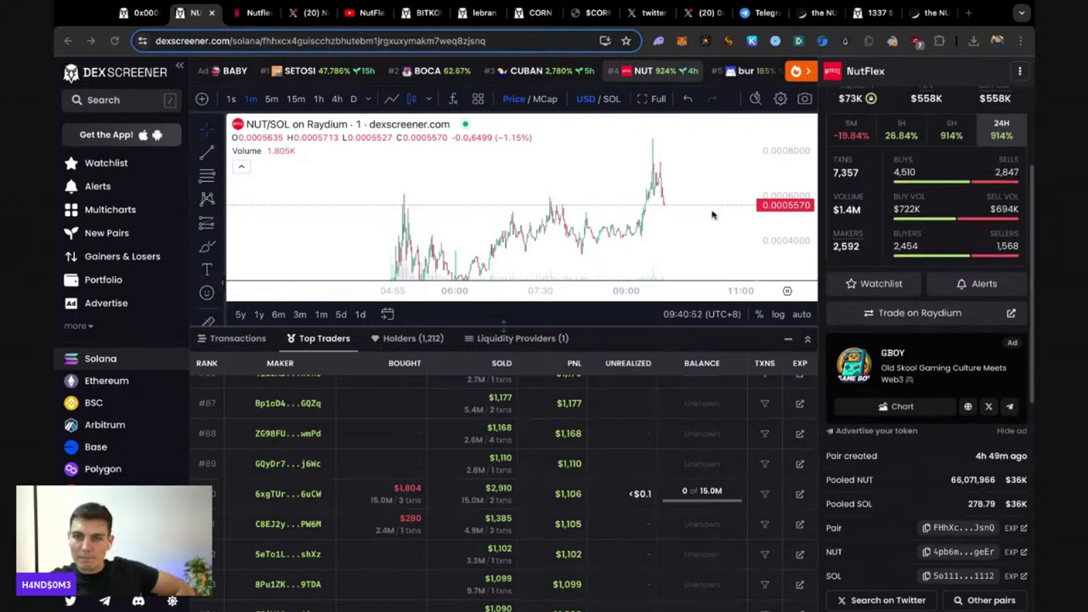
scroll(699, 220, up, 1)
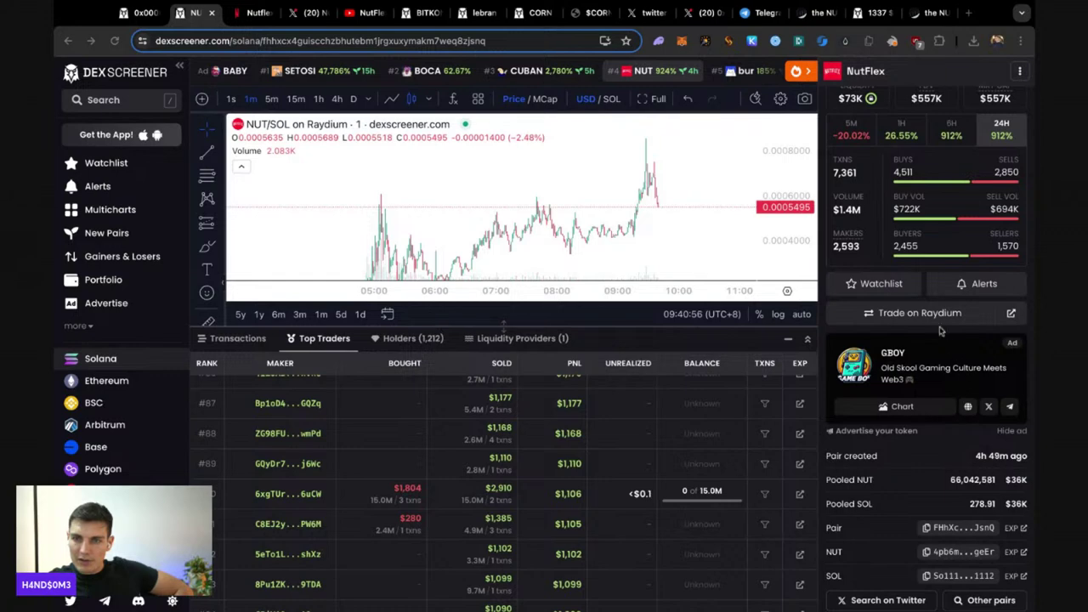
scroll(940, 320, up, 2)
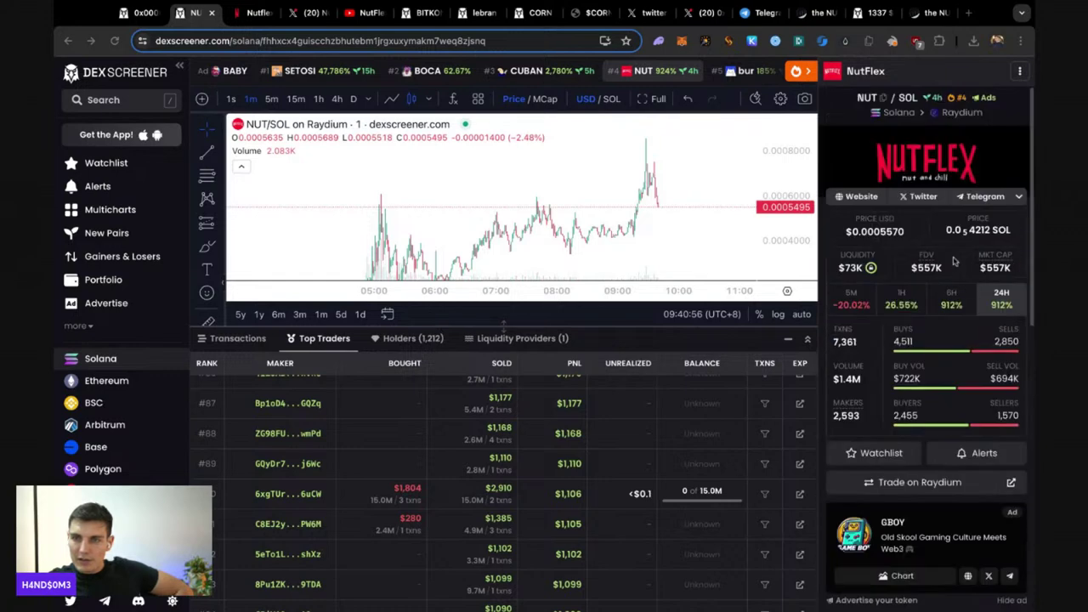
- Verify through the Safeguard bot and join the 641-member Nutflex Telegram group
click(982, 197)
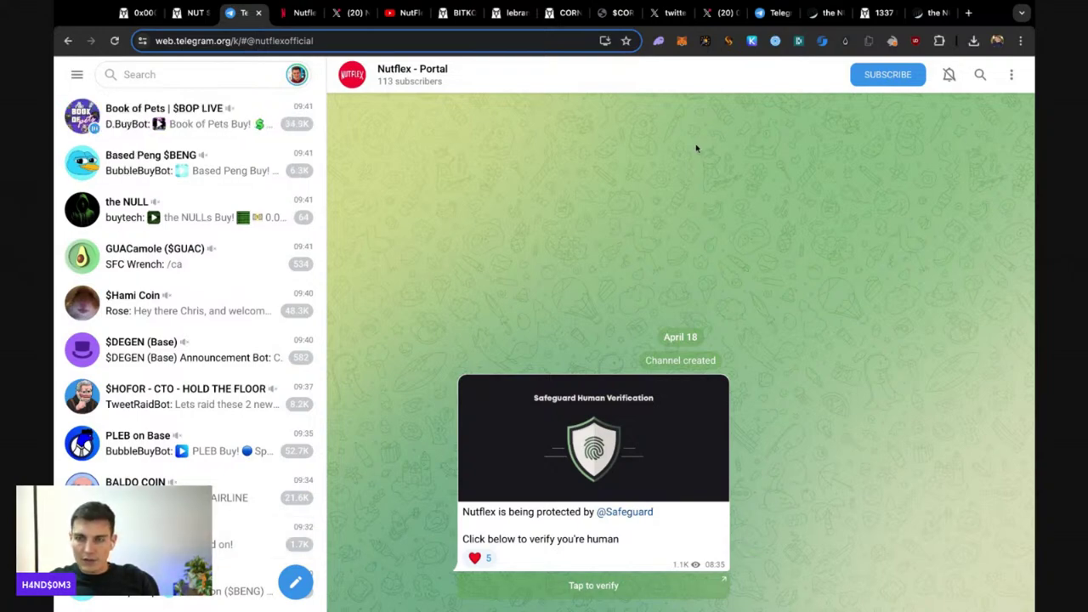
click(577, 585)
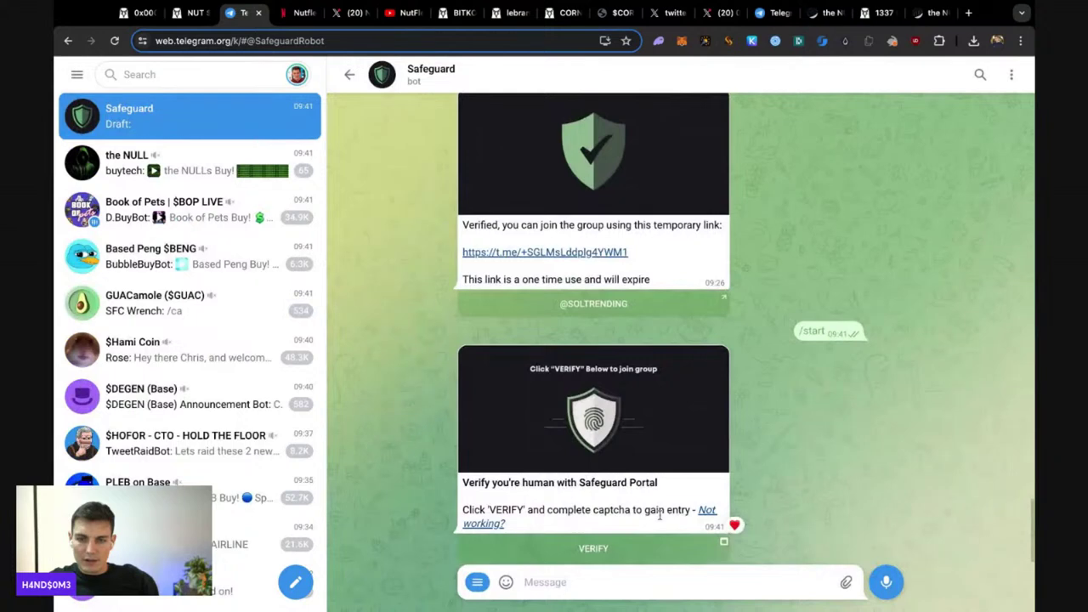
click(604, 551)
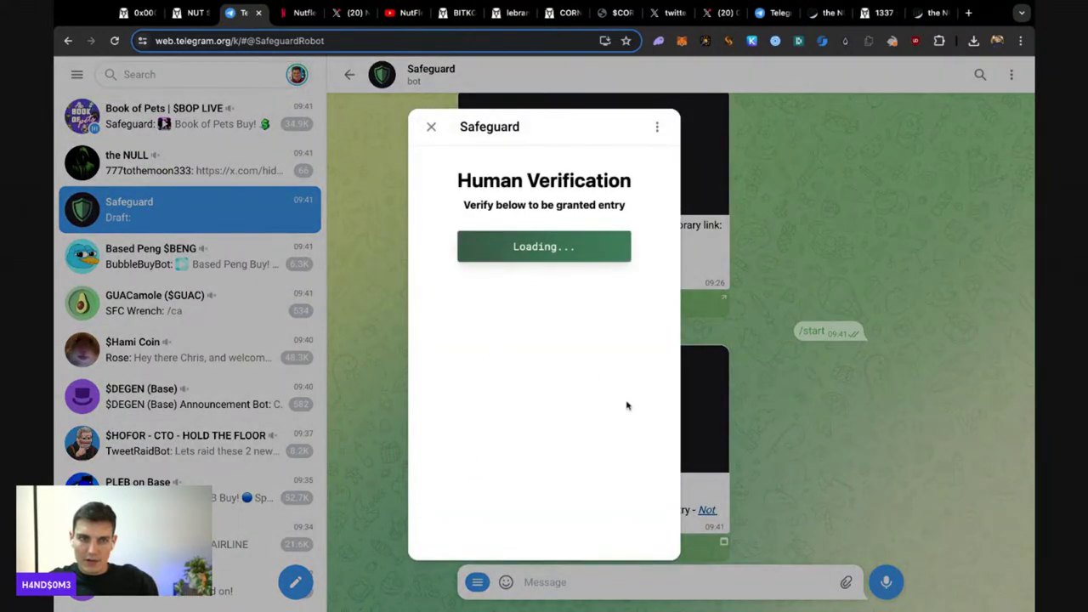
click(432, 126)
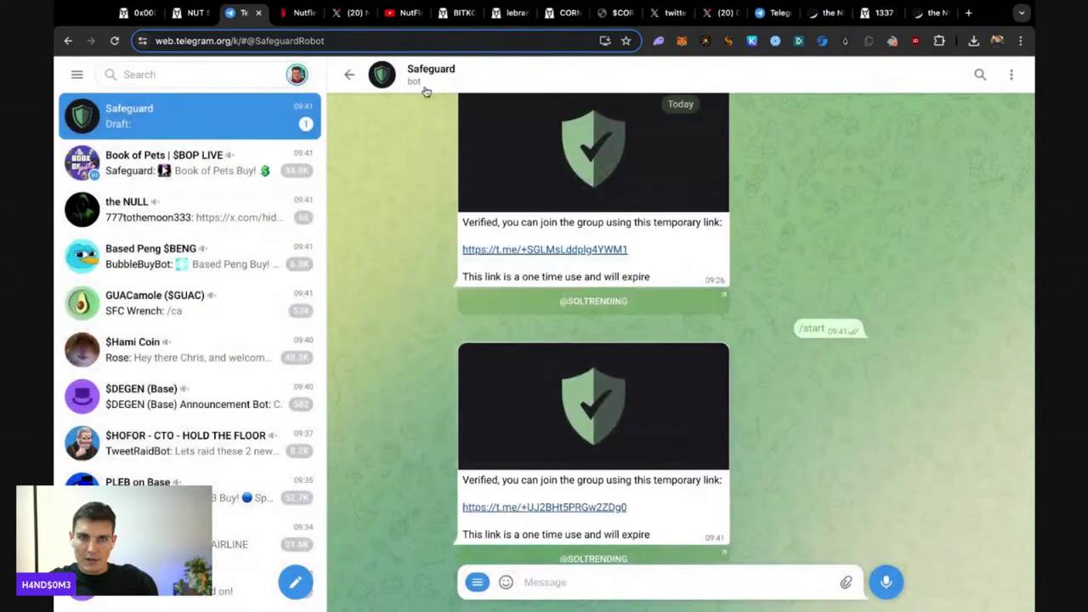
click(552, 508)
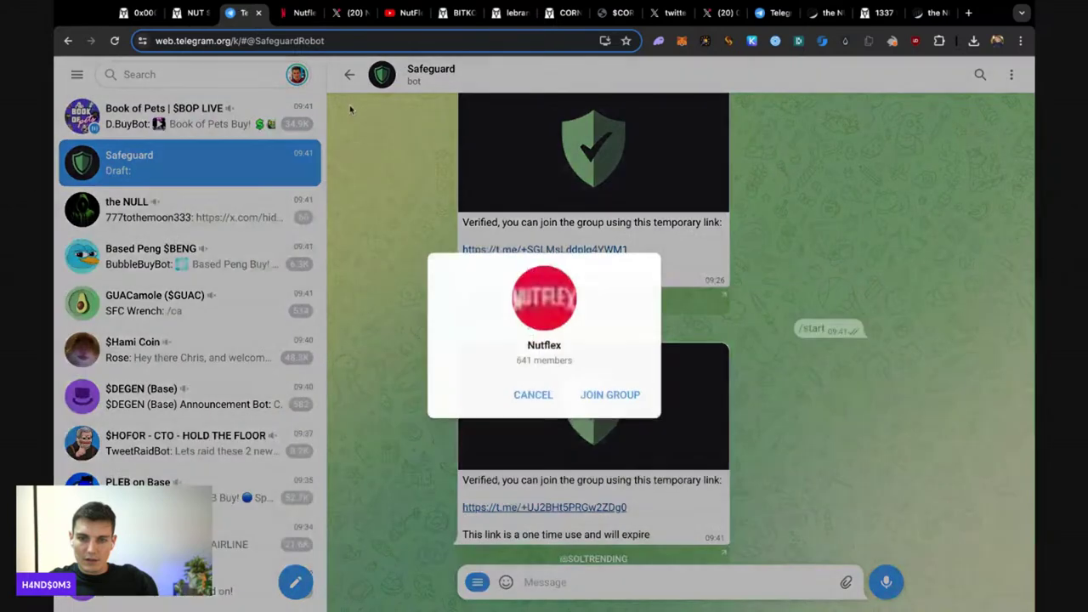
click(603, 400)
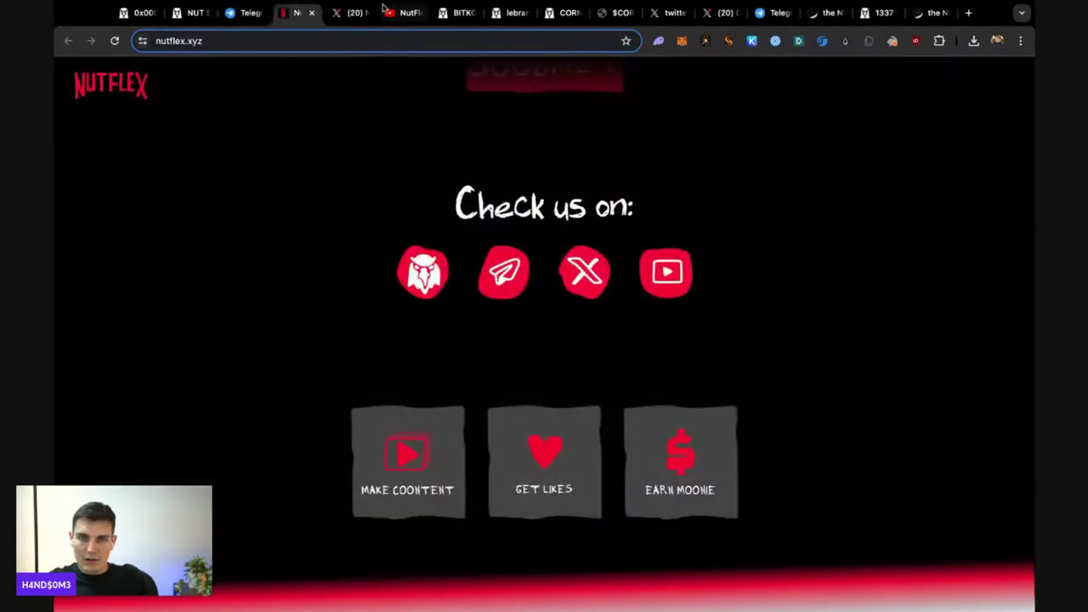
- Scroll the NUT/SOL Top Traders list back up to rank 1
click(353, 13)
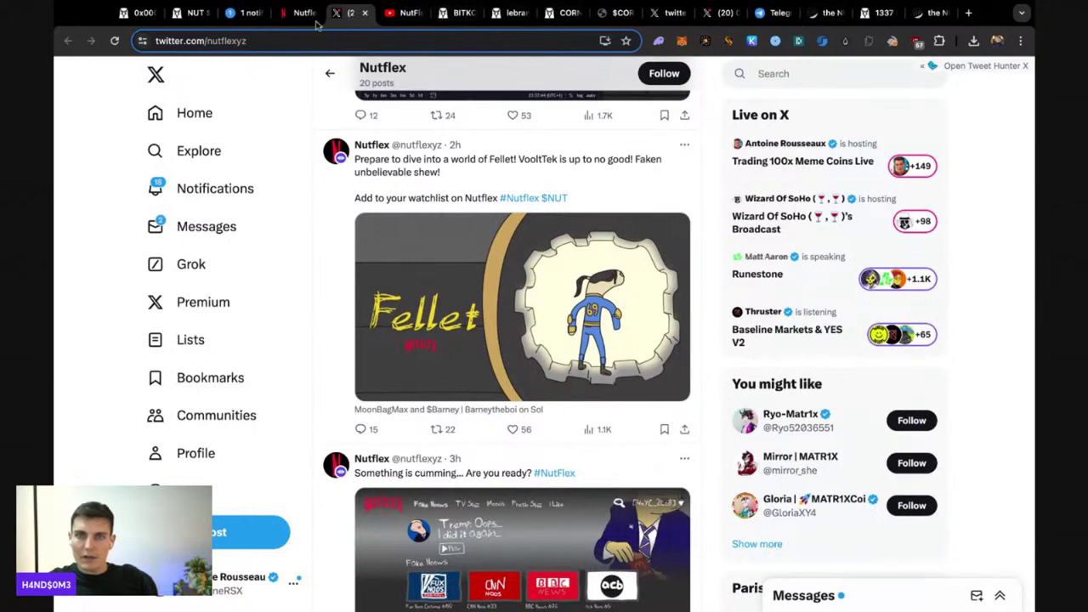
click(199, 13)
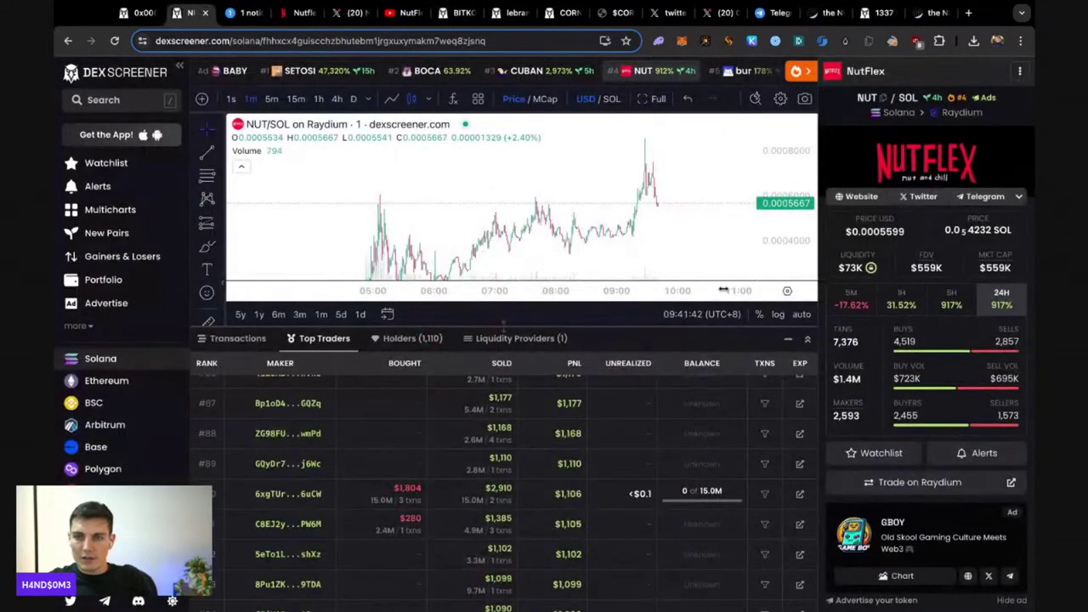
scroll(561, 425, up, 5)
scroll(535, 438, up, 5)
scroll(501, 451, up, 5)
scroll(467, 459, up, 5)
scroll(455, 442, up, 5)
scroll(452, 399, up, 5)
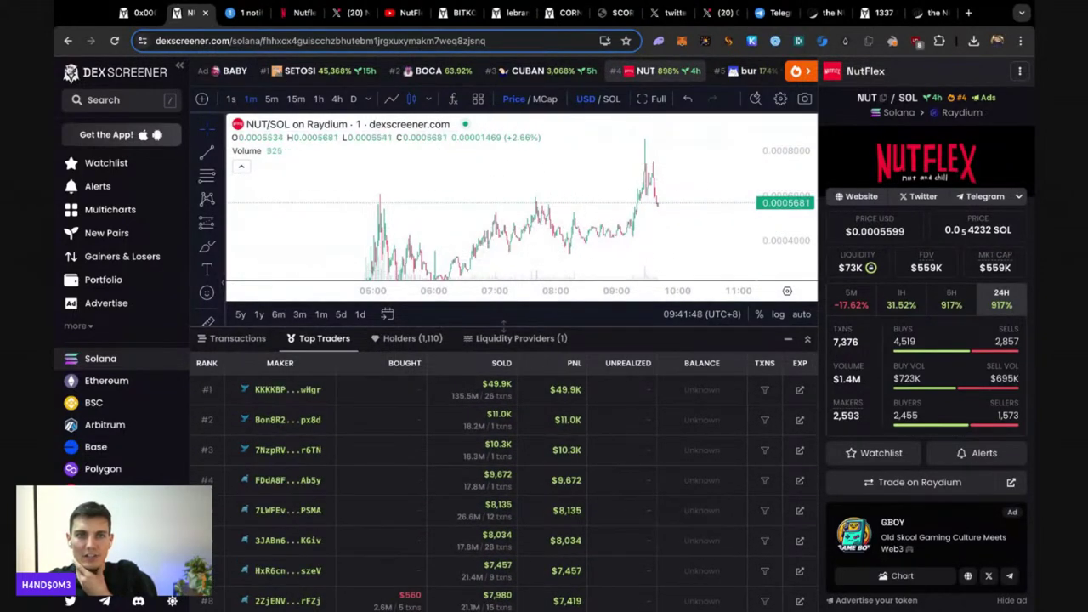
- Switch to the 0x000000000/WETH Base pair and zoom its chart out to full history
key(ctrl+shift+Tab)
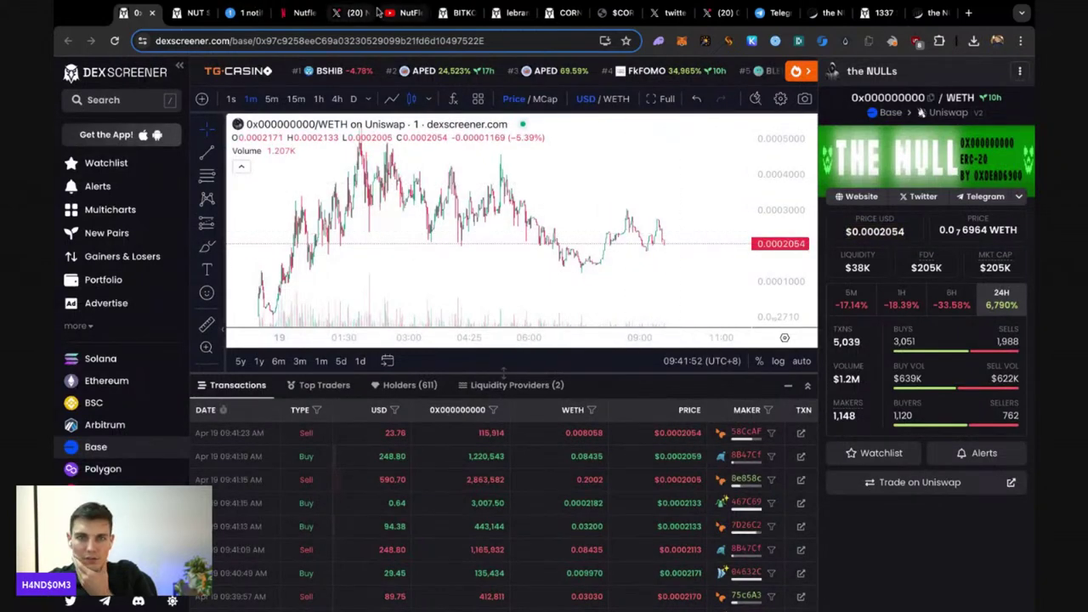
scroll(402, 136, down, 3)
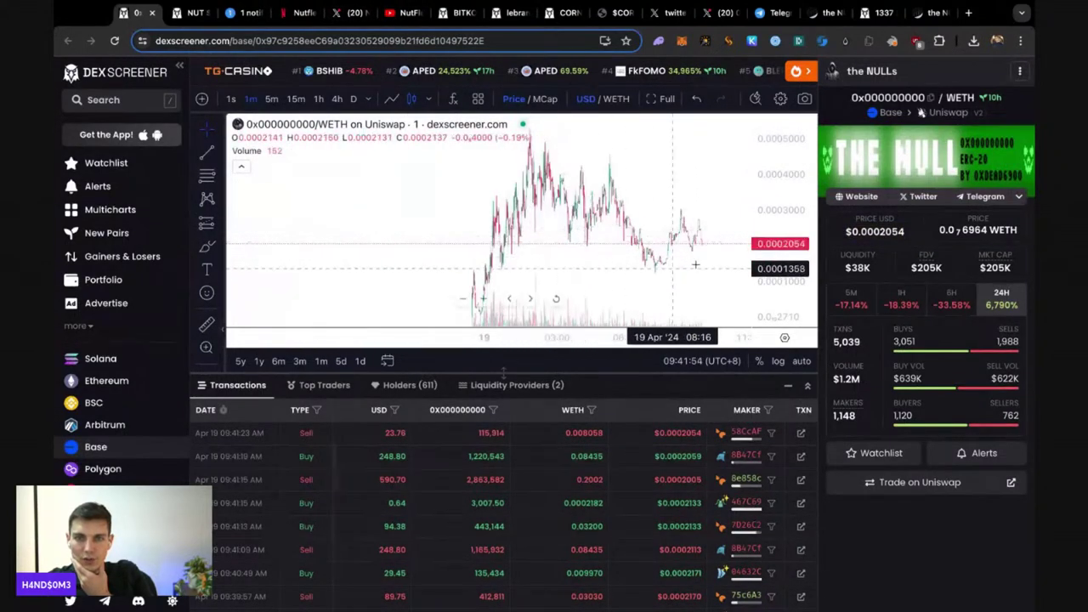
scroll(778, 233, down, 1)
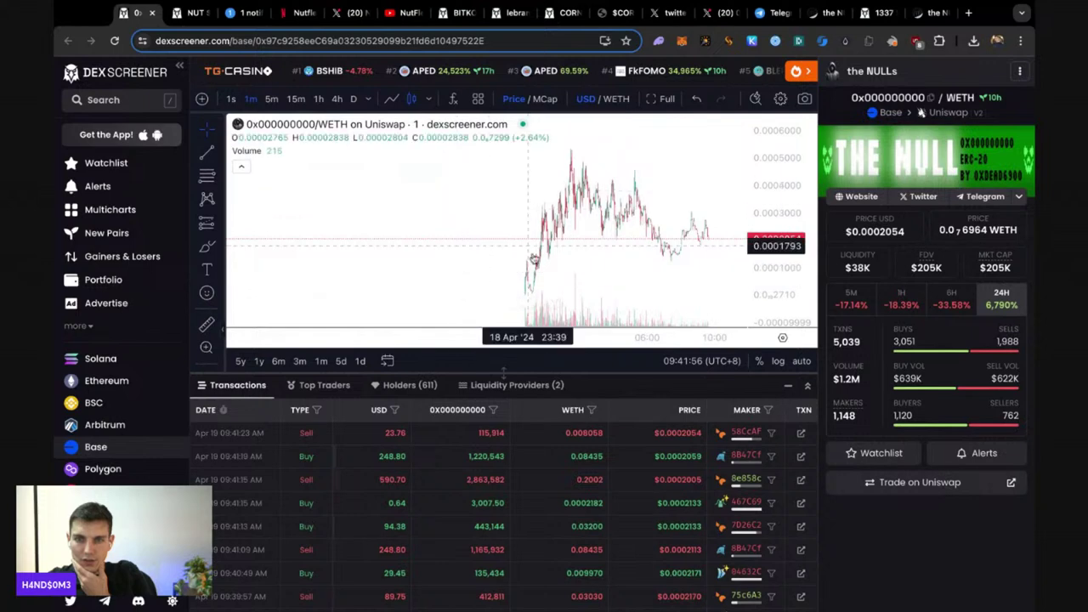
- Check the empty NutFlex YouTube channel, then close it to reveal the Solscan BITKONEHT buy
click(293, 14)
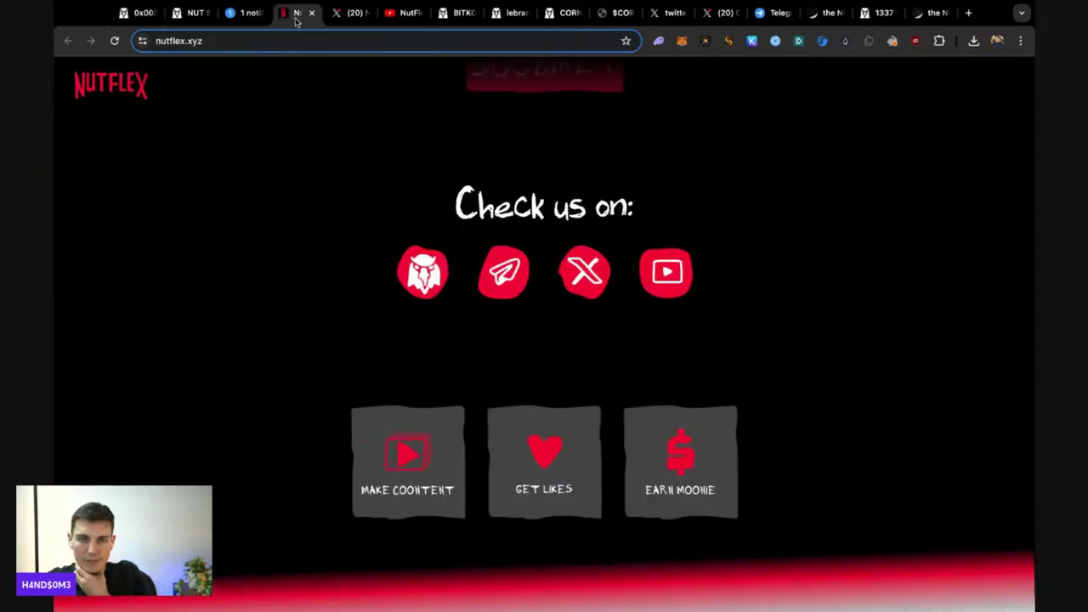
click(404, 14)
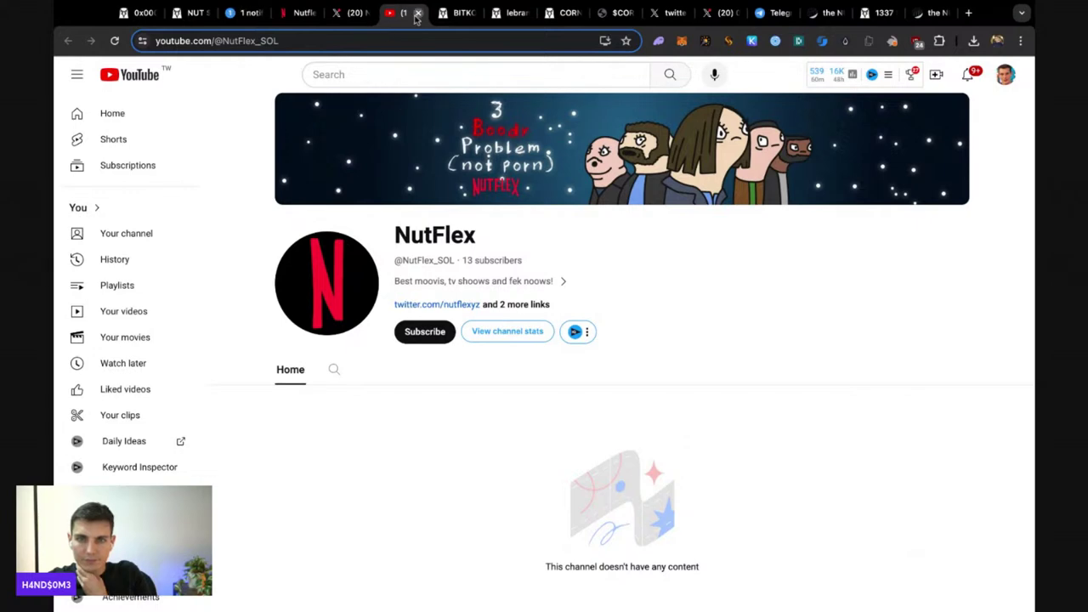
click(418, 14)
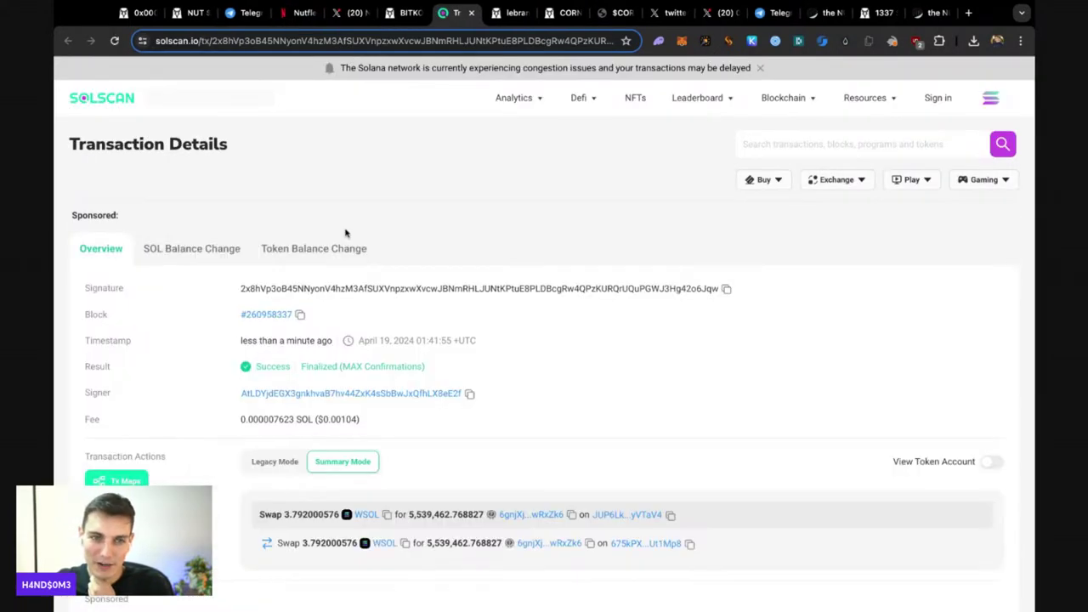
- Open the signer wallet's Solscan account and glance at its token holdings dropdown
scroll(323, 280, down, 1)
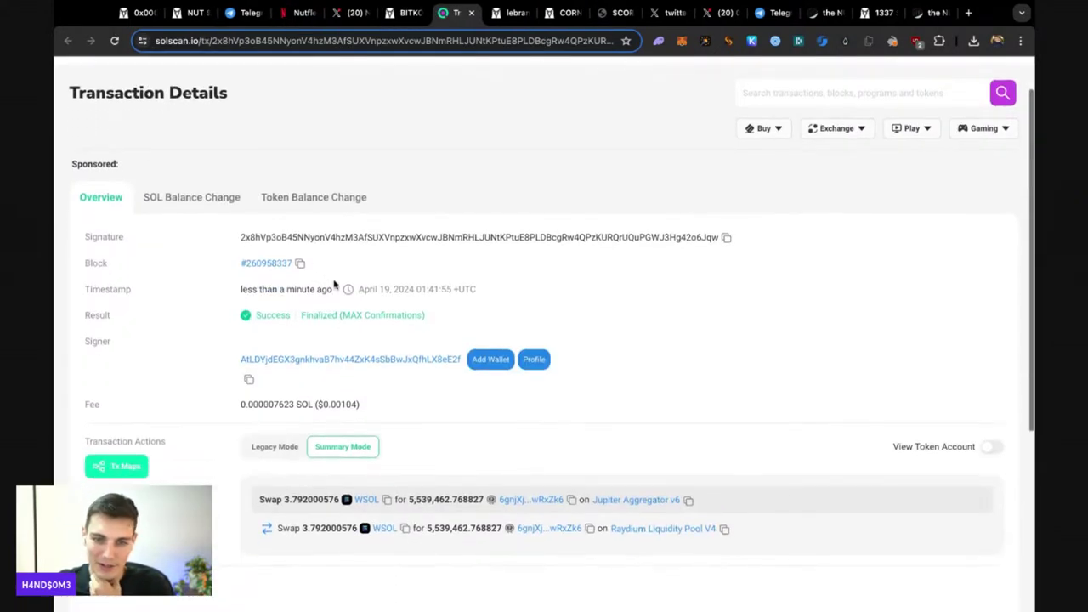
click(301, 361)
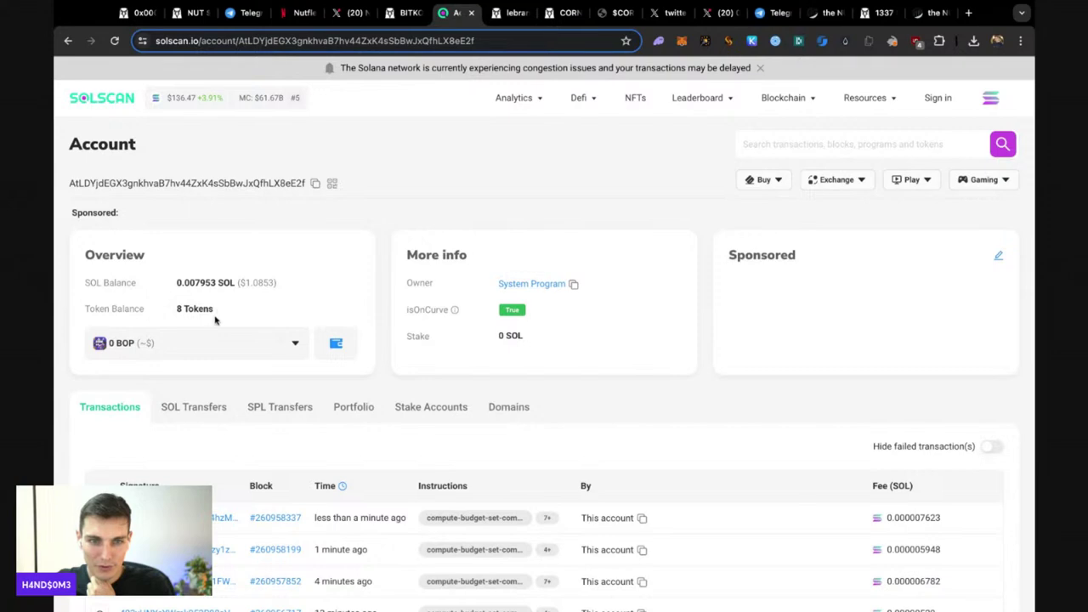
click(262, 344)
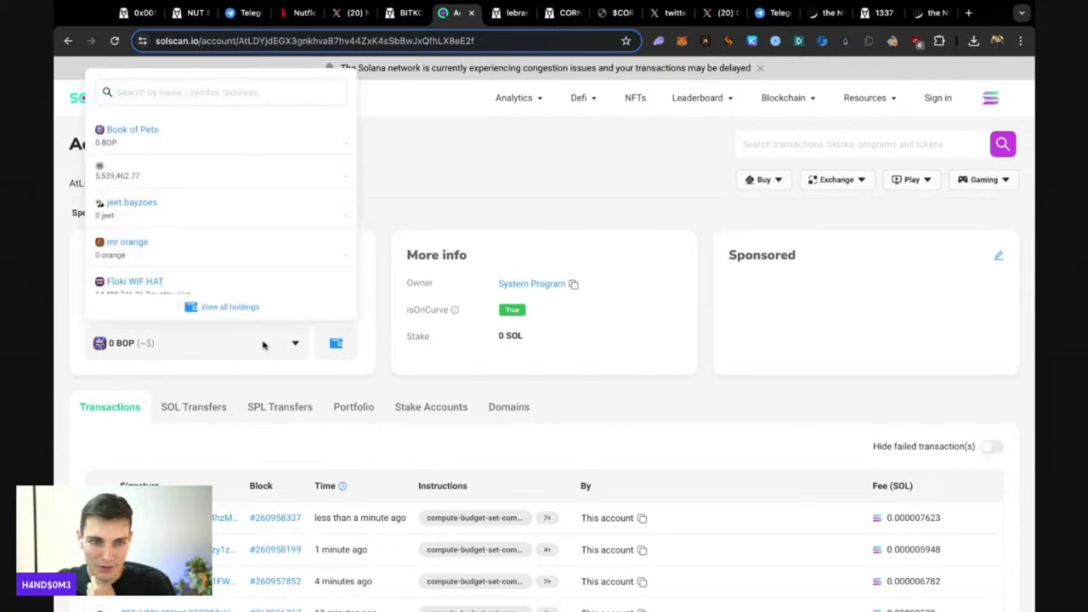
click(273, 391)
- List the wallet's 206 SPL transfers at 40 per page and scroll through them
click(293, 409)
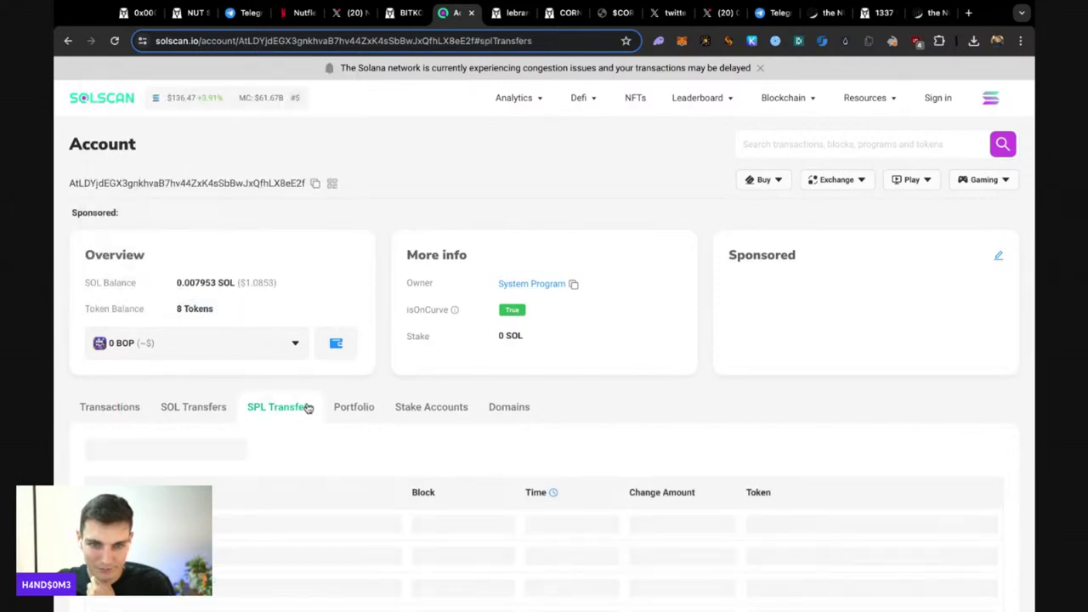
scroll(456, 418, down, 1)
scroll(417, 374, down, 2)
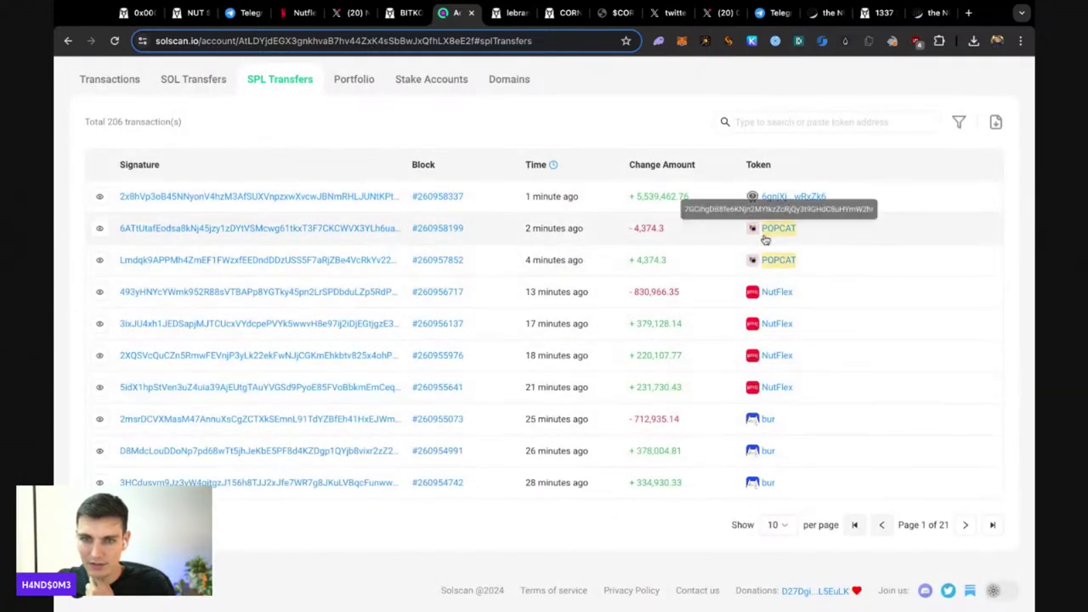
scroll(744, 367, down, 1)
click(788, 527)
click(778, 491)
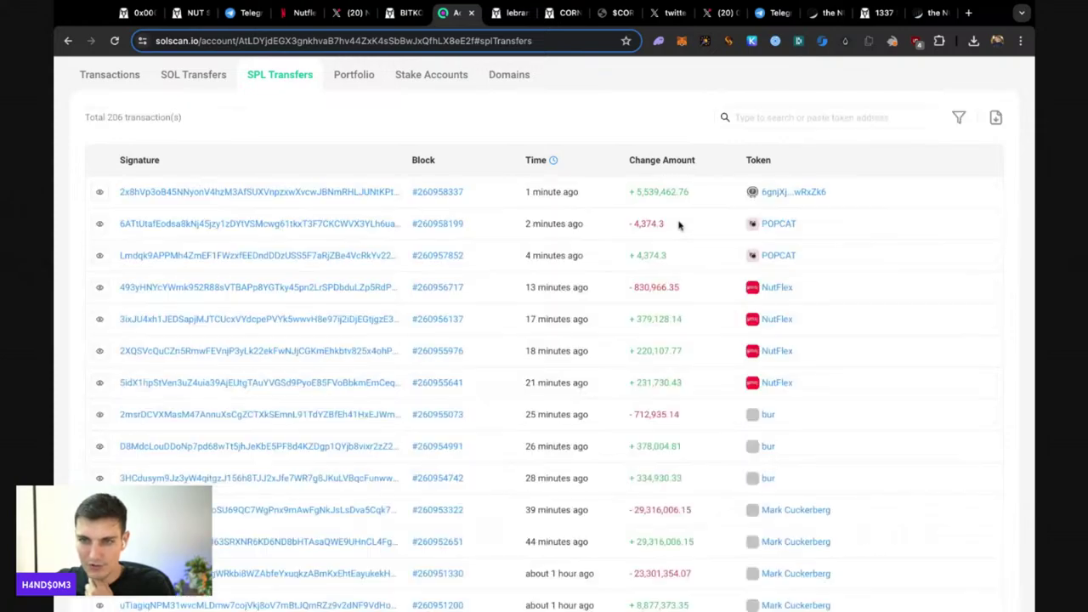
scroll(616, 279, down, 1)
scroll(611, 283, down, 3)
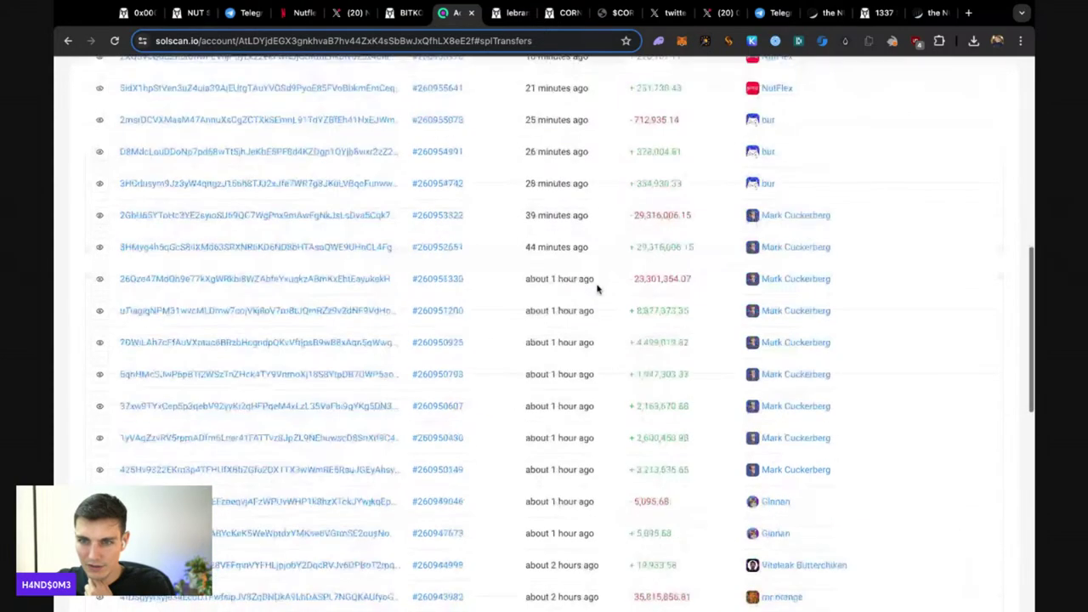
scroll(600, 288, down, 4)
scroll(598, 289, down, 10)
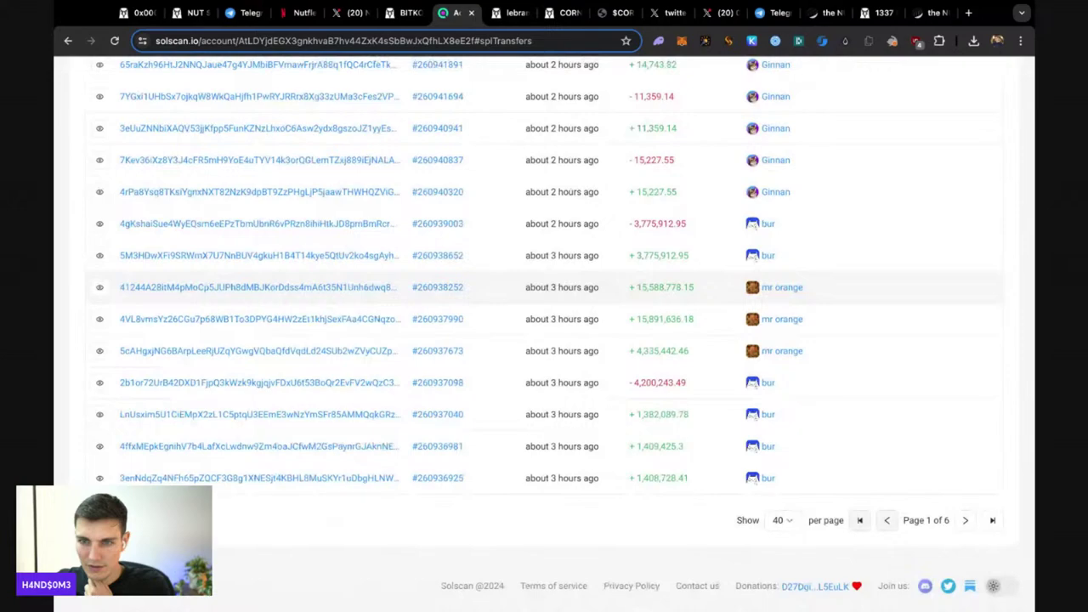
scroll(598, 289, up, 10)
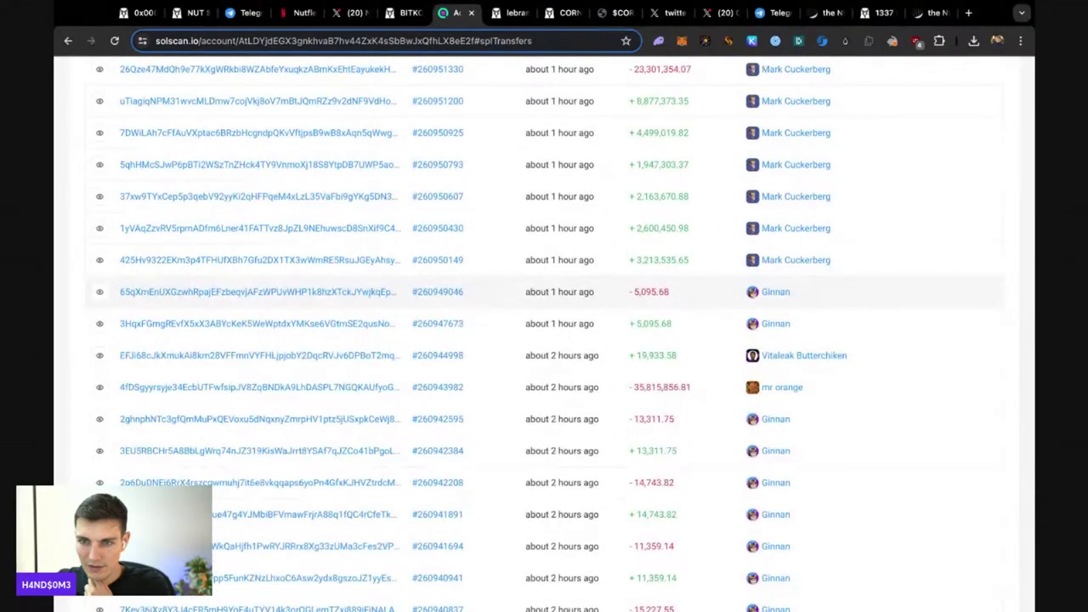
scroll(617, 329, up, 5)
scroll(617, 329, up, 4)
scroll(617, 329, down, 4)
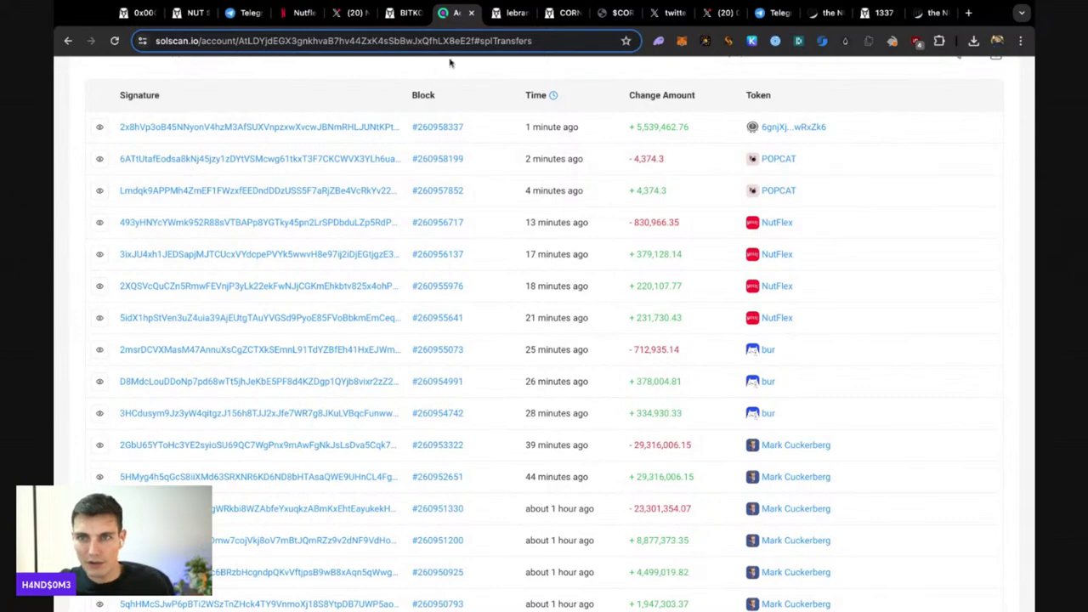
- Close the Solscan, BITKONEHT, lebran and CORN tabs, leaving CORN's X profile open
key(ctrl+w)
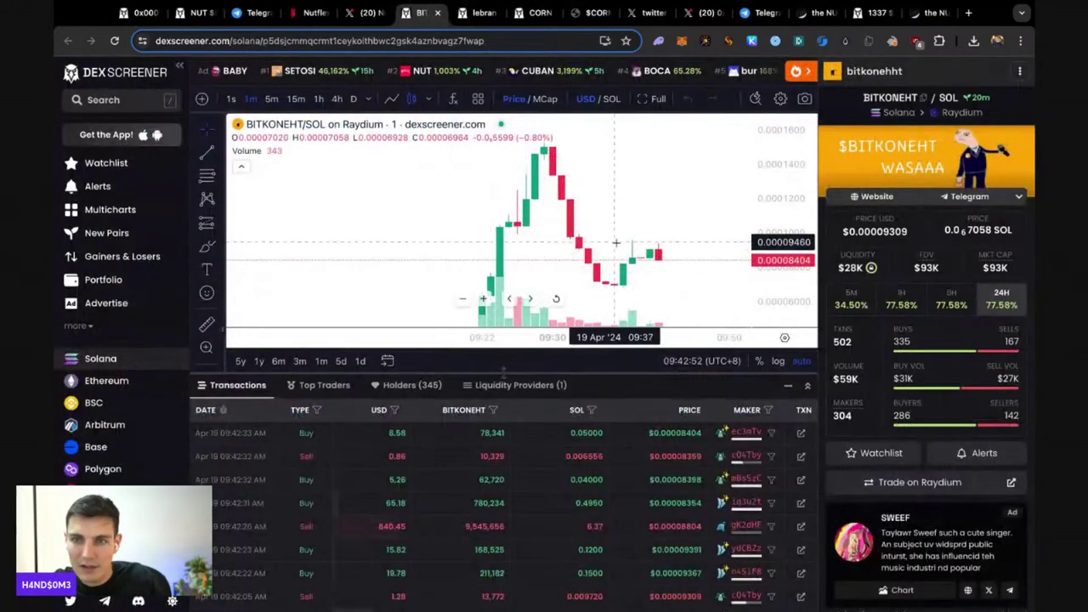
key(ctrl+w)
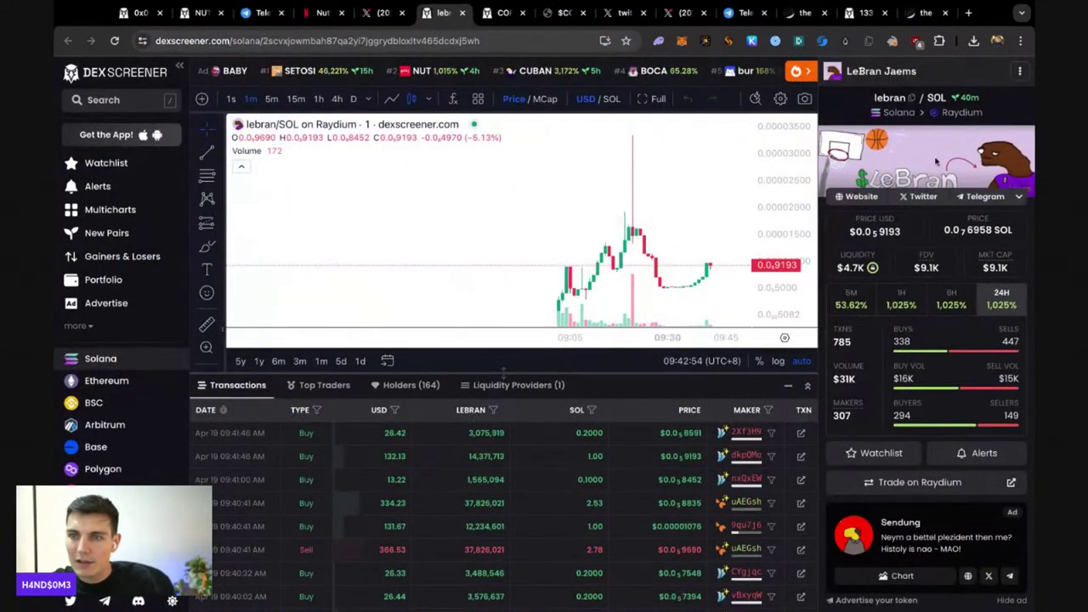
key(ctrl+w)
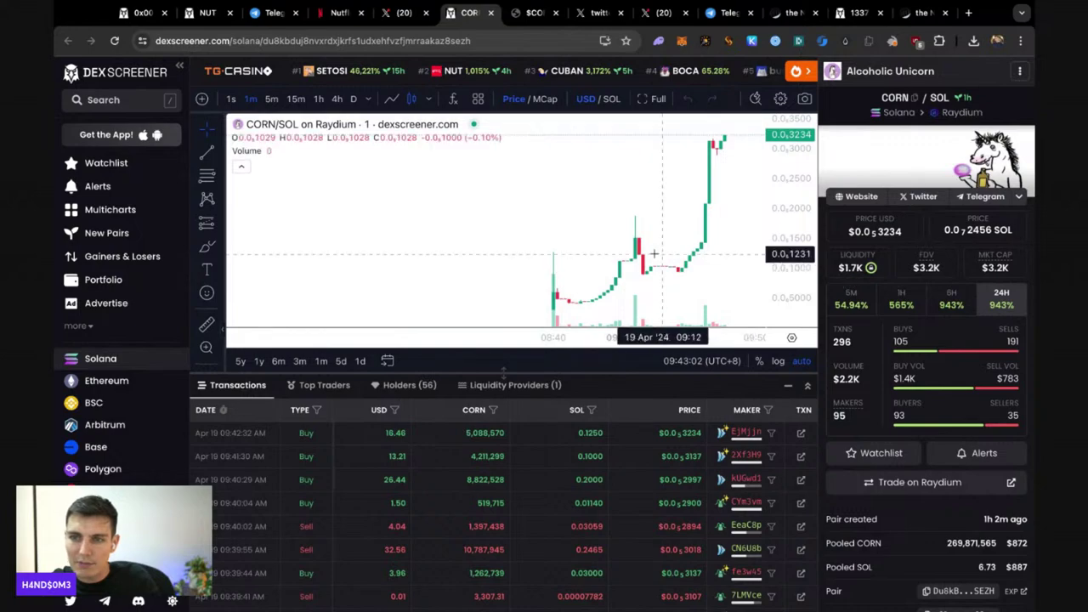
key(ctrl+w)
scroll(511, 255, down, 5)
key(ctrl+w)
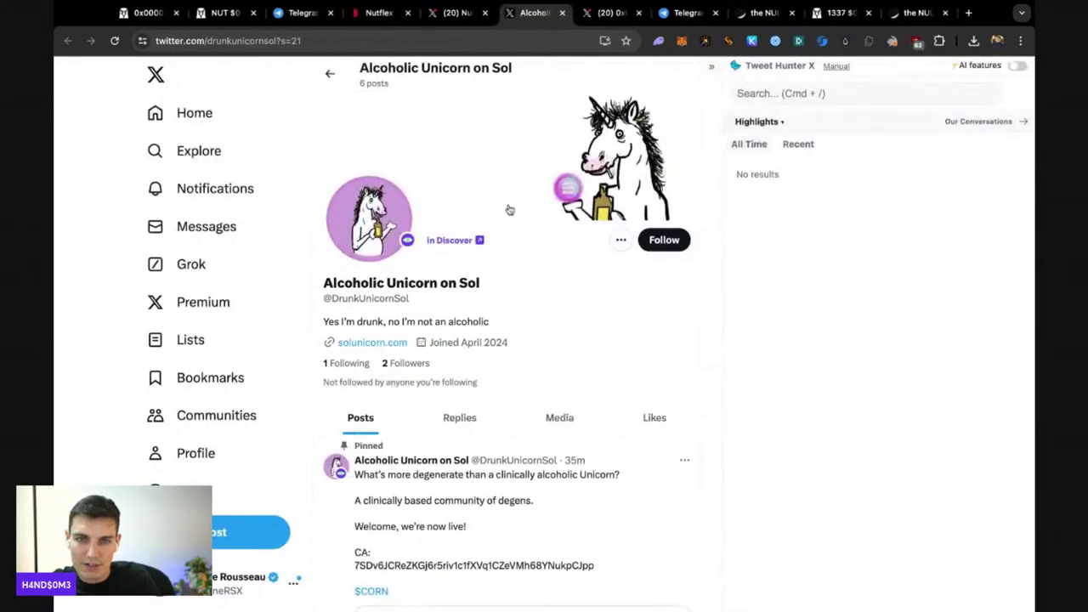
key(ctrl+Tab)
scroll(529, 212, up, 5)
scroll(532, 195, up, 5)
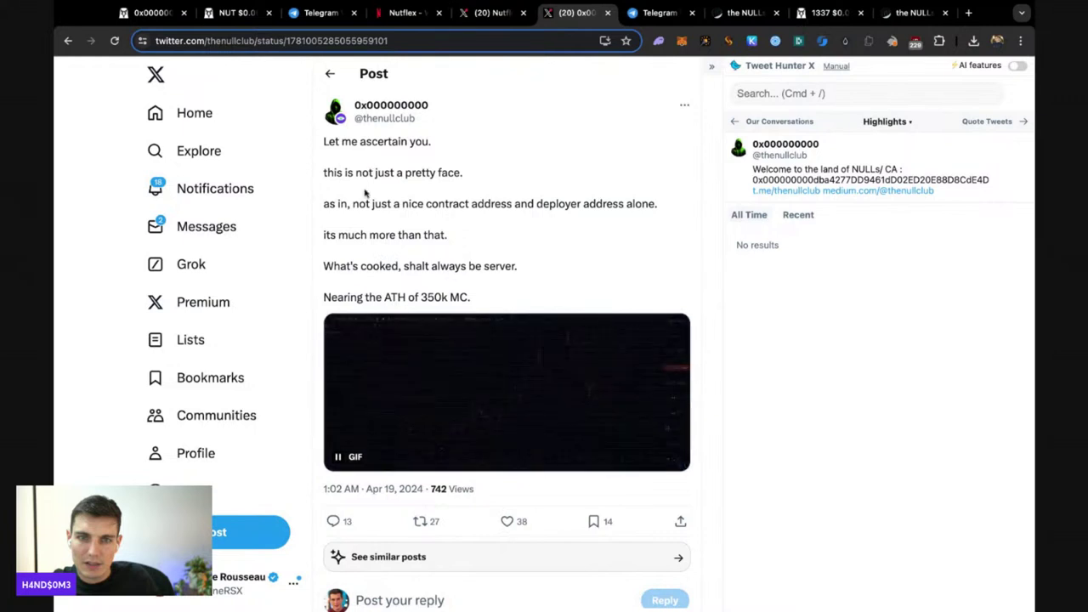
scroll(400, 383, down, 1)
click(420, 489)
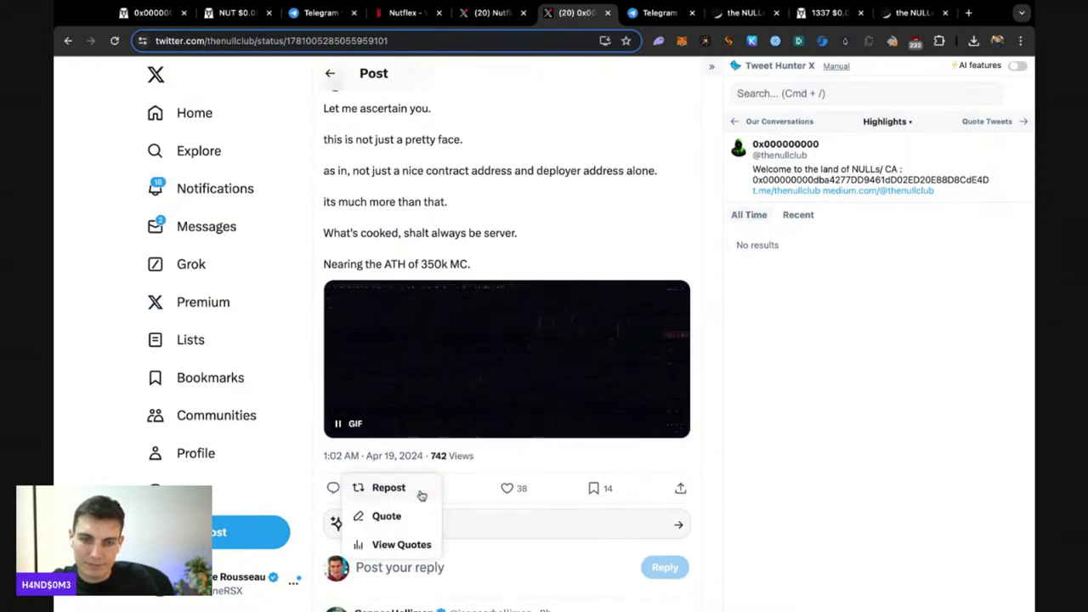
click(385, 516)
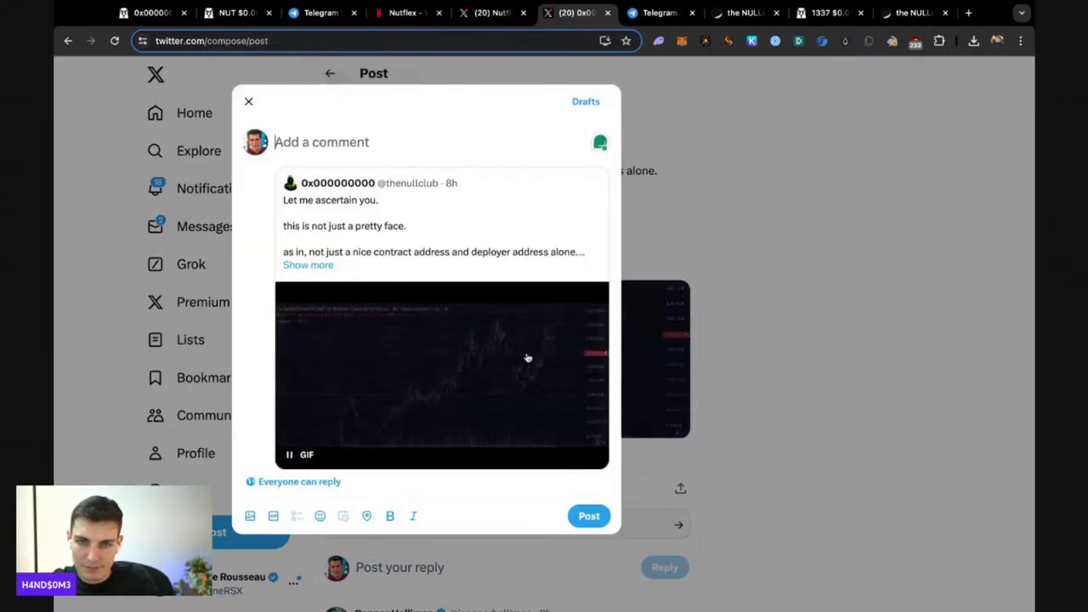
- Write the two-paragraph quote text, joking about being an Excel spreadsheet expert
text(I ma )
text(just a pretty )
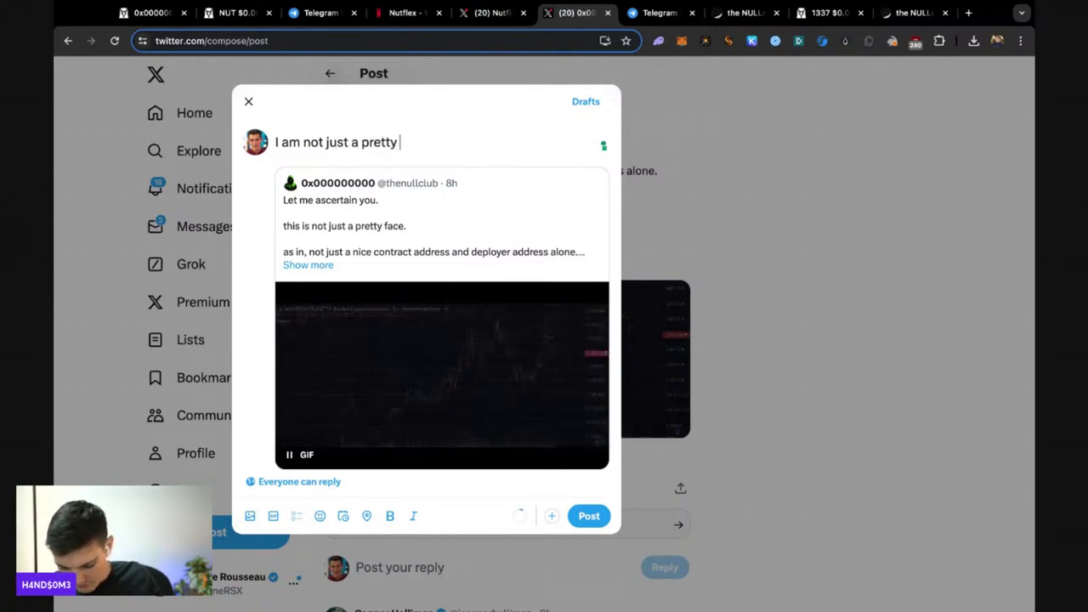
text(face eithe)
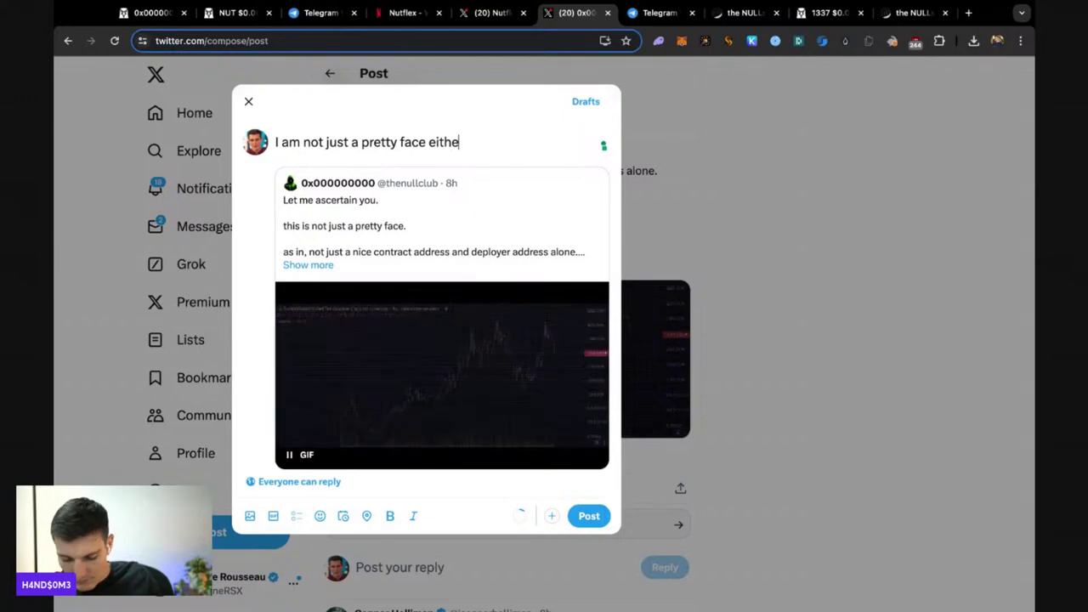
text(r.)
key(Return)
key(Return)
text(I am also an excel spreadsheet experts. but no ones ca)
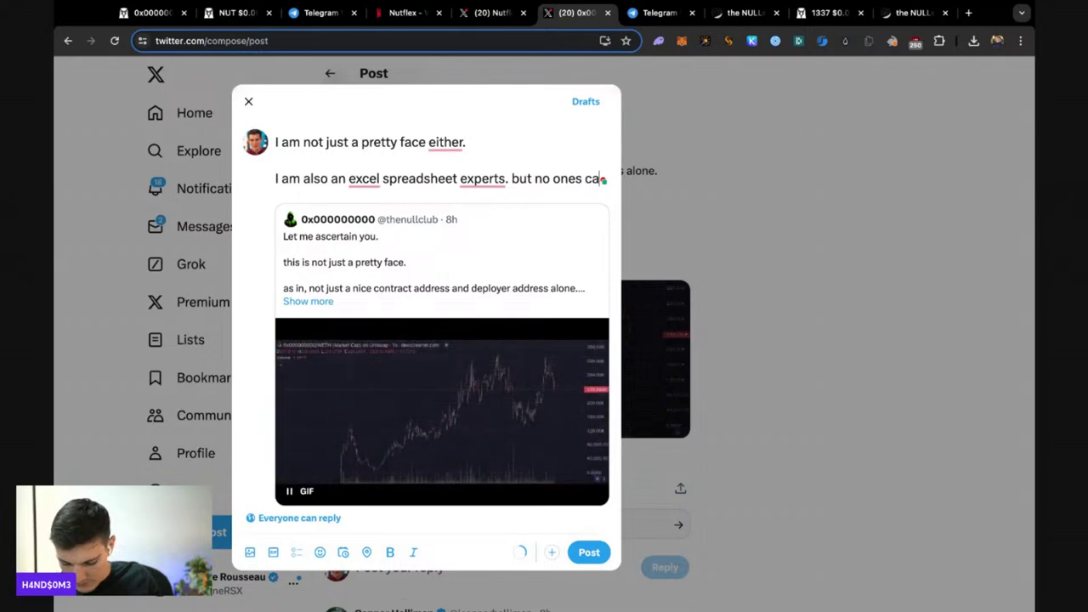
text(res.)
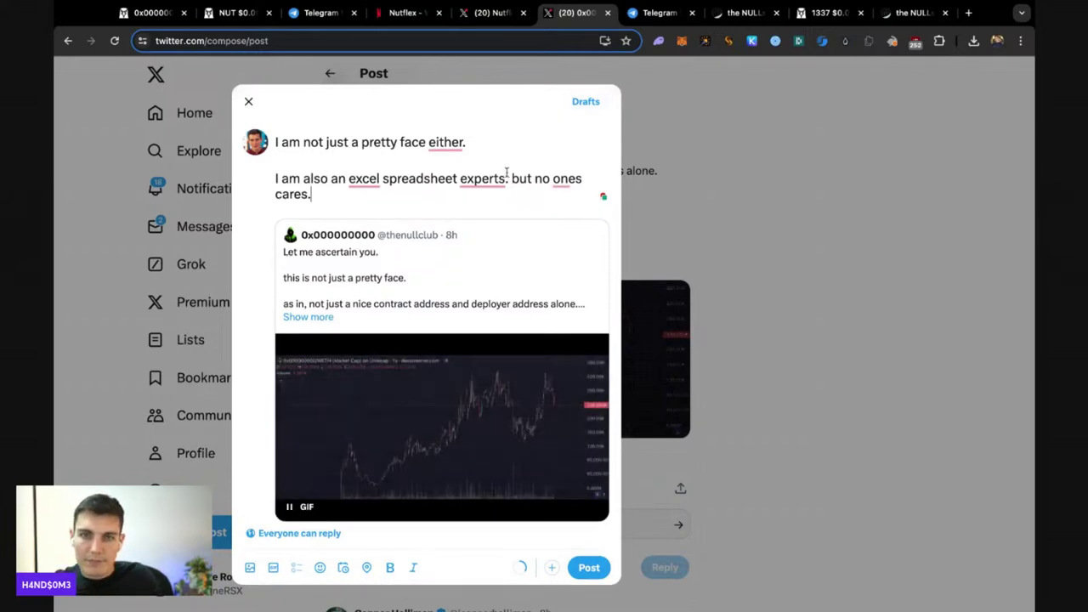
- Fix the typos, capitalising 'But' and adding a comma before 'either', then publish the quote
click(545, 218)
mouse_move(560, 178)
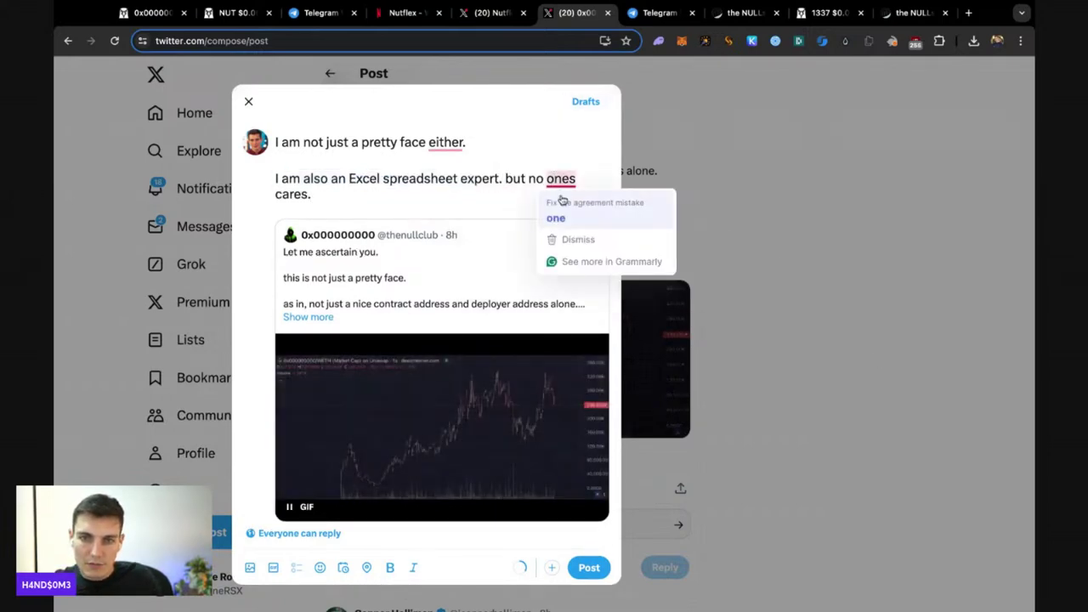
click(555, 218)
click(509, 178)
key(BackSpace)
text(BN)
key(BackSpace)
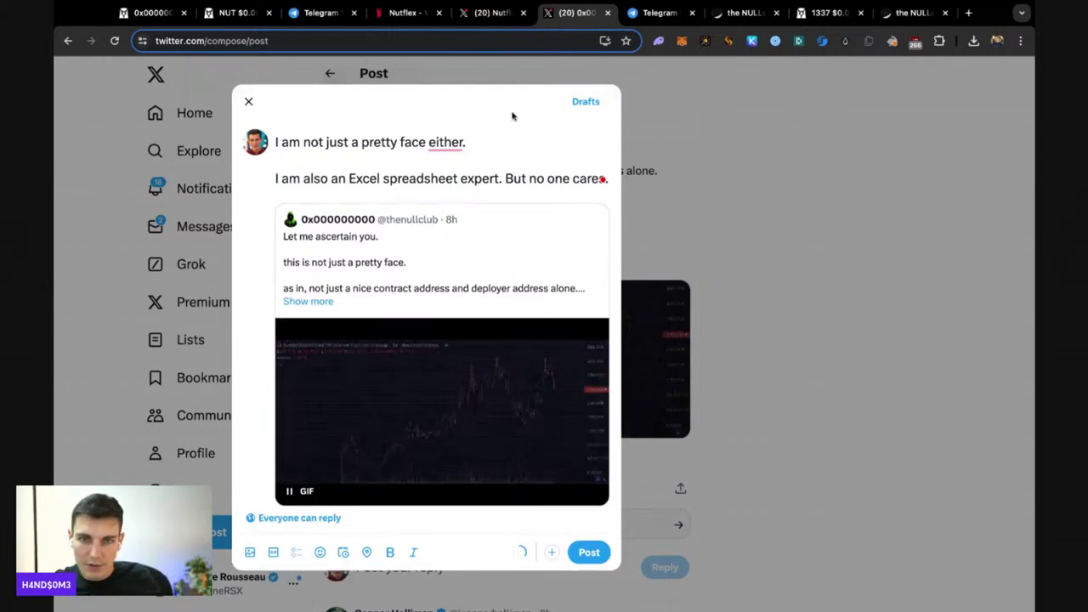
click(451, 179)
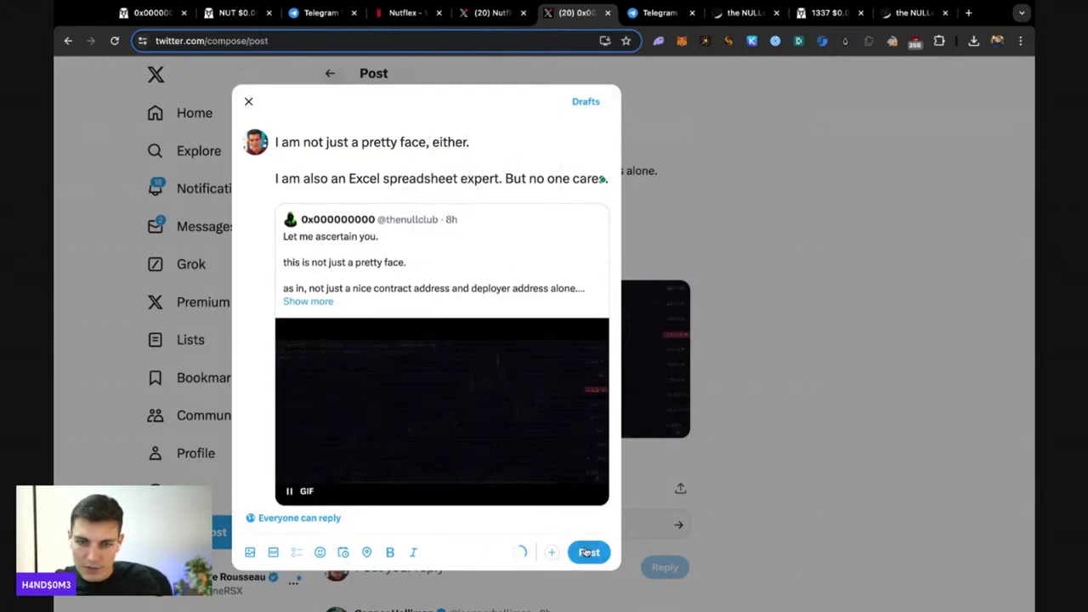
click(589, 553)
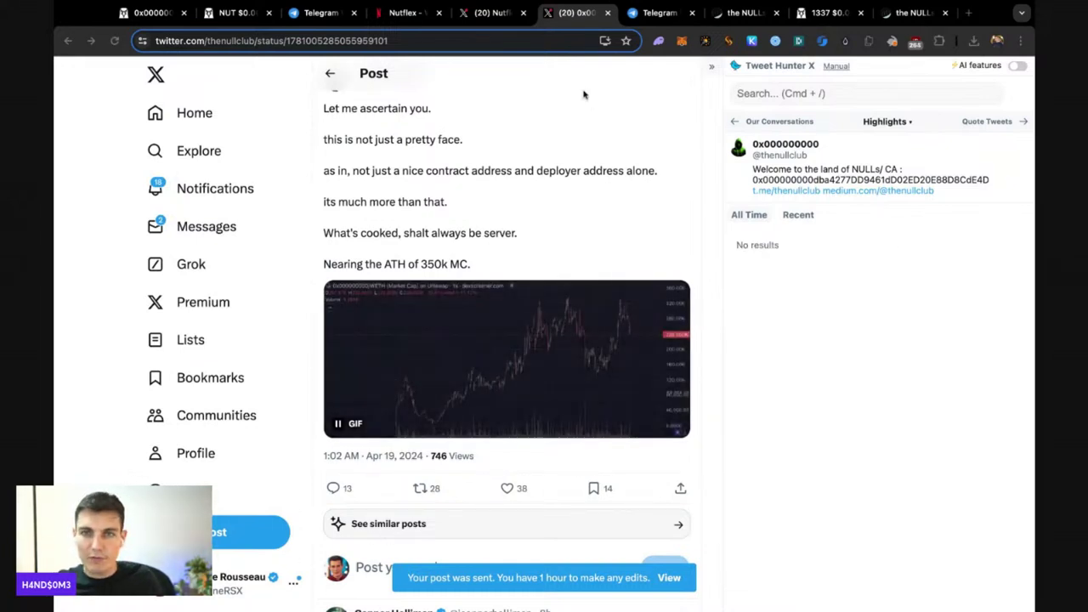
- Zoom and pan the NUT/SOL chart to inspect its recent candles
click(464, 15)
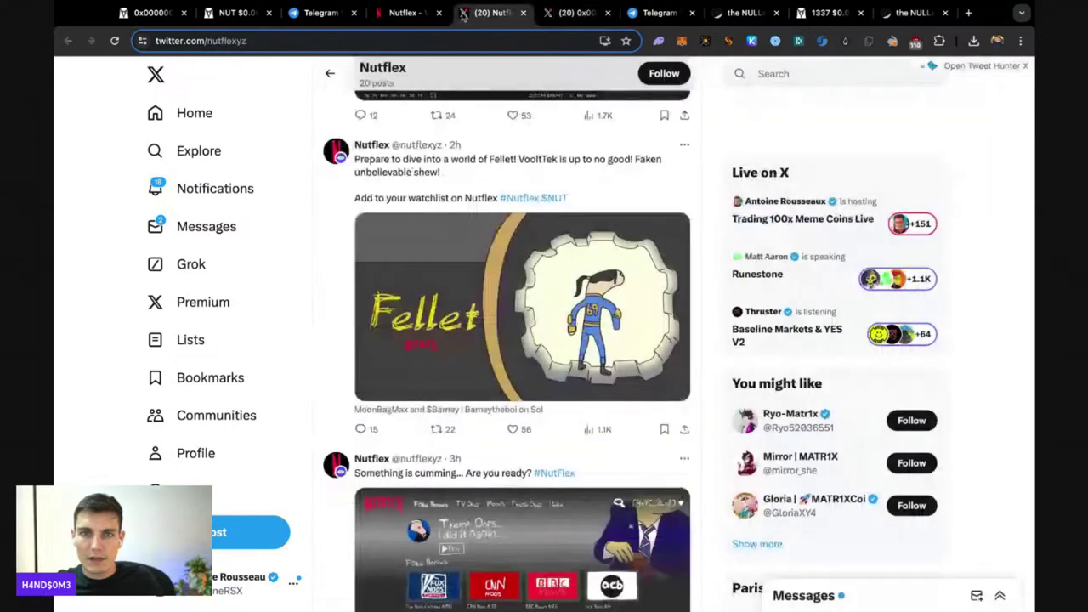
click(212, 14)
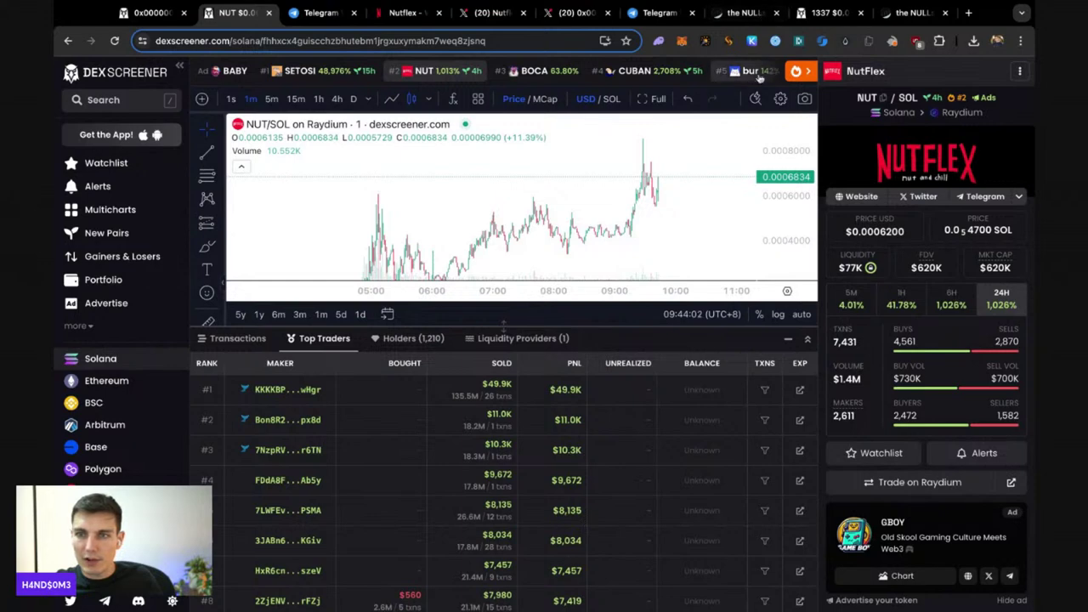
scroll(655, 170, up, 2)
scroll(655, 182, up, 2)
scroll(644, 182, up, 2)
scroll(597, 170, up, 2)
scroll(597, 171, down, 3)
scroll(612, 170, down, 3)
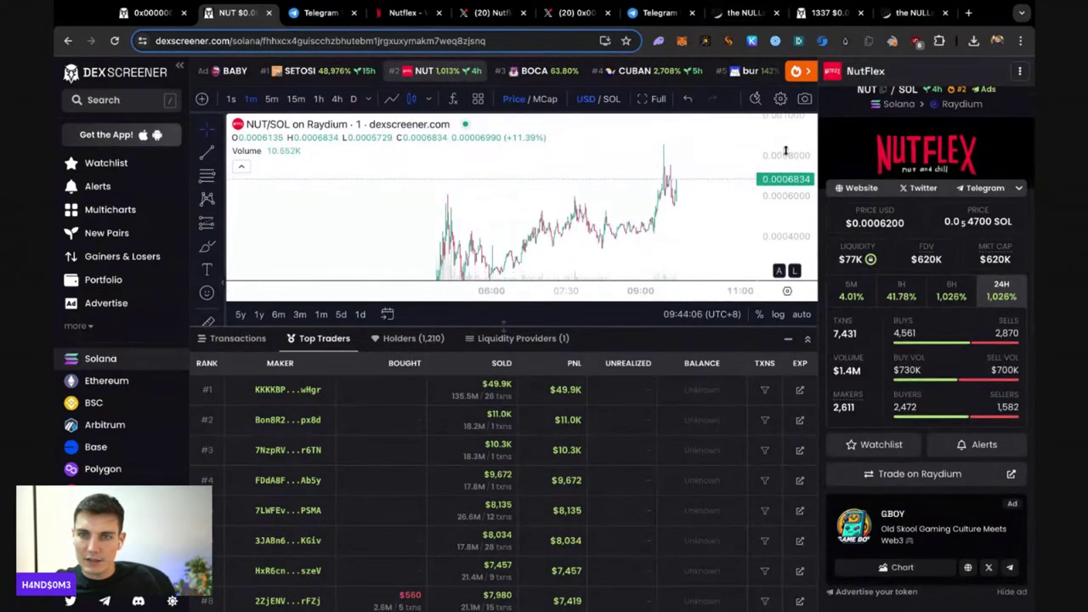
mouse_move(736, 185)
mouse_down()
mouse_move(717, 195)
mouse_move(692, 143)
mouse_up()
scroll(875, 109, up, 1)
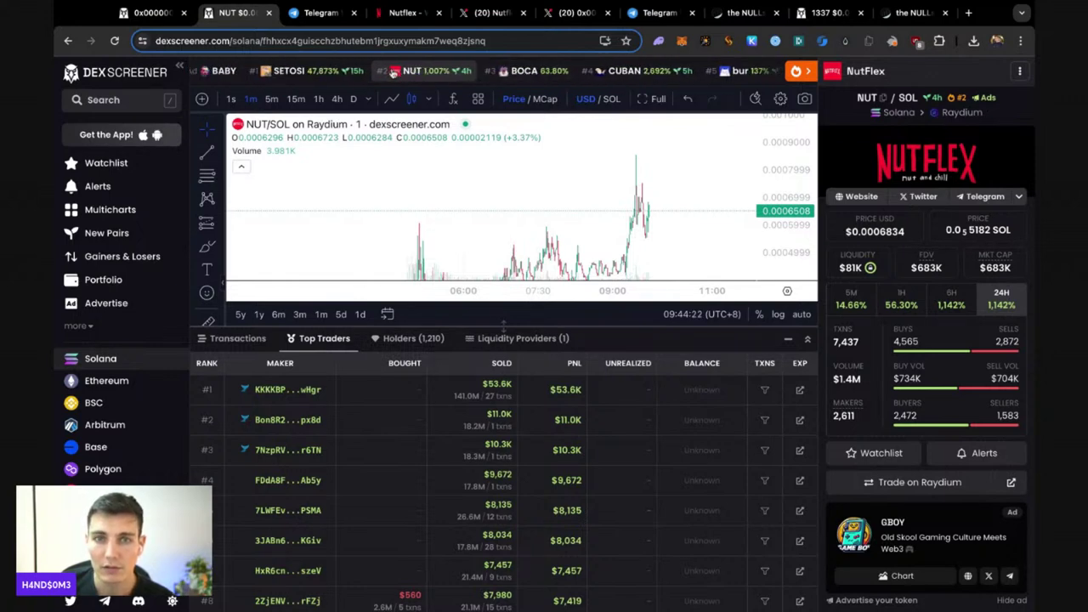
- Open the trending SETOSI/SOL pair and zoom its chart out to the longer history
click(348, 77)
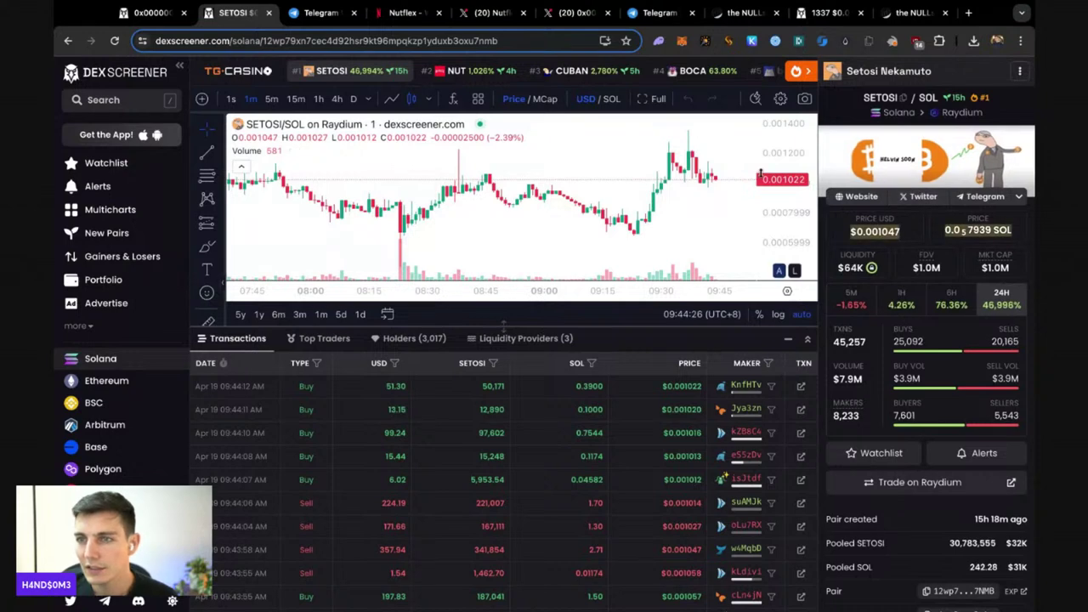
scroll(637, 180, down, 2)
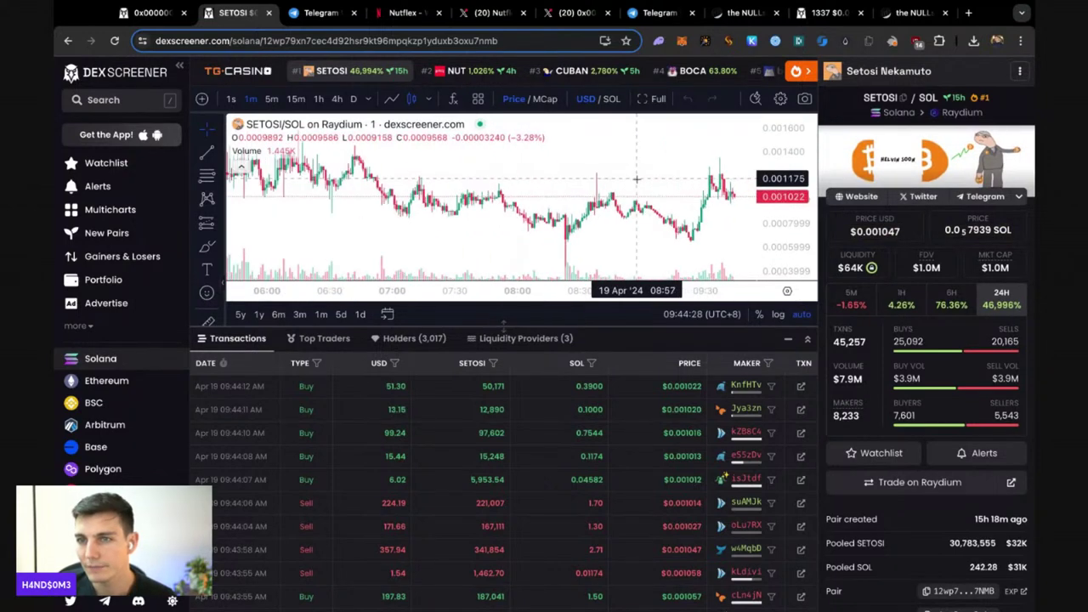
scroll(637, 180, down, 2)
scroll(637, 180, down, 2)
scroll(646, 170, down, 2)
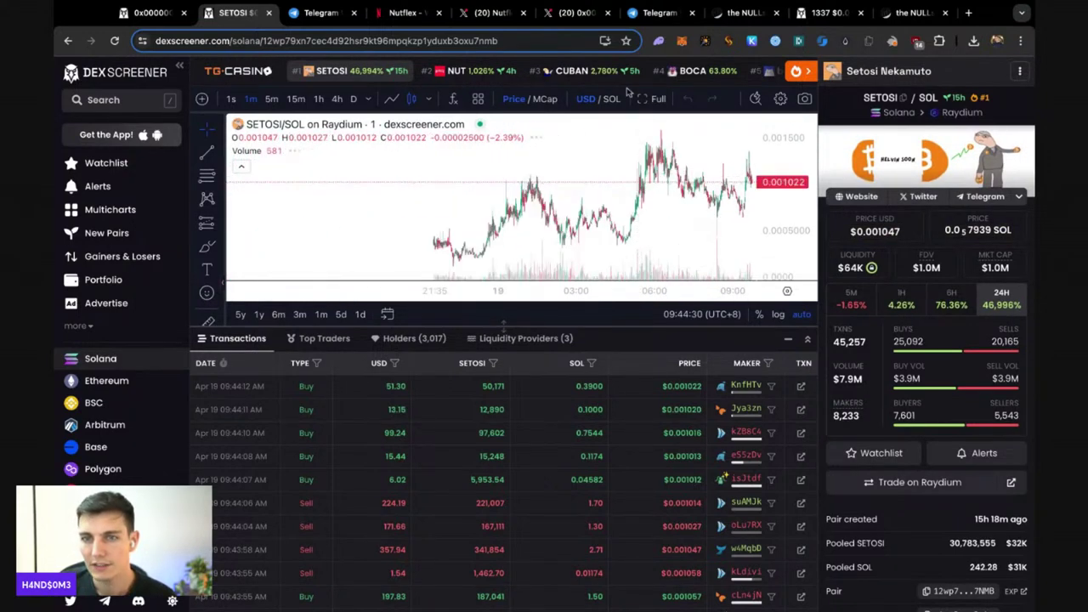
scroll(736, 134, down, 2)
scroll(735, 134, down, 2)
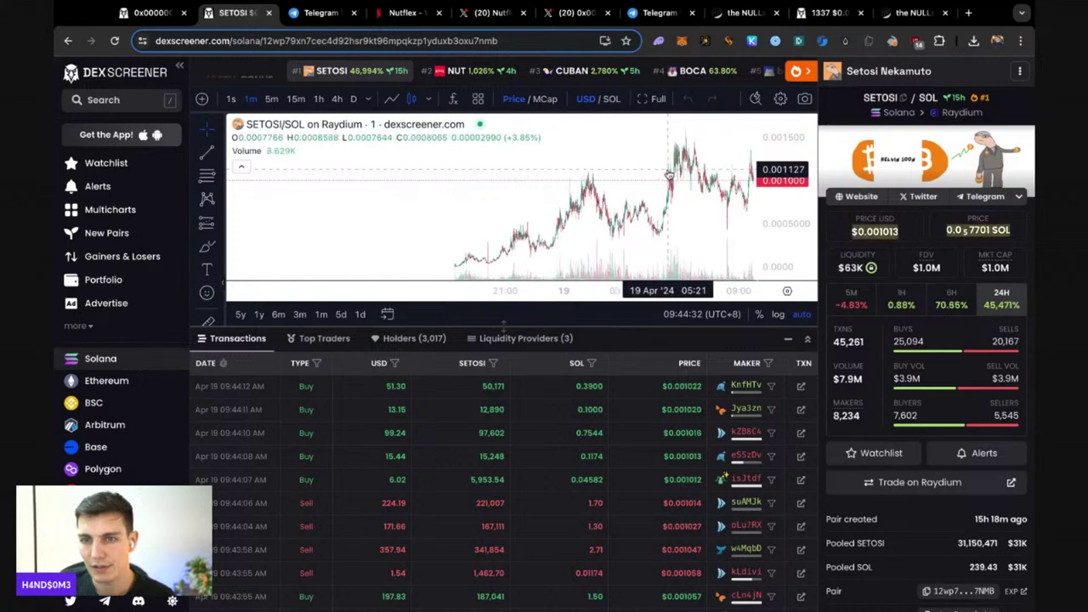
- Skim the Setosi Nekamuto website, close it, and bring up the Nutflex Telegram chat
click(859, 197)
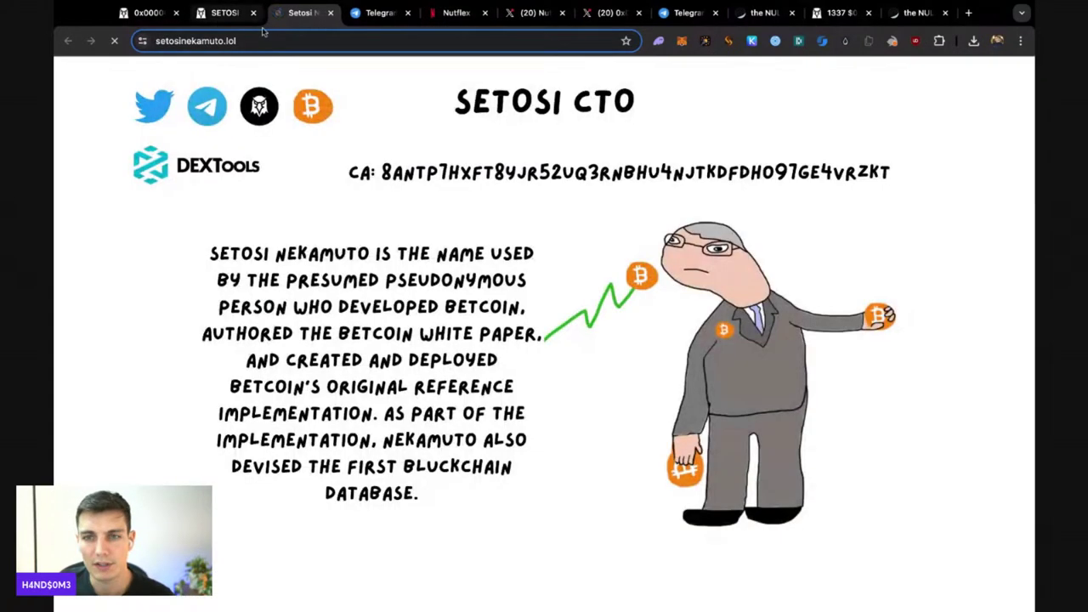
scroll(802, 266, down, 3)
scroll(723, 260, down, 2)
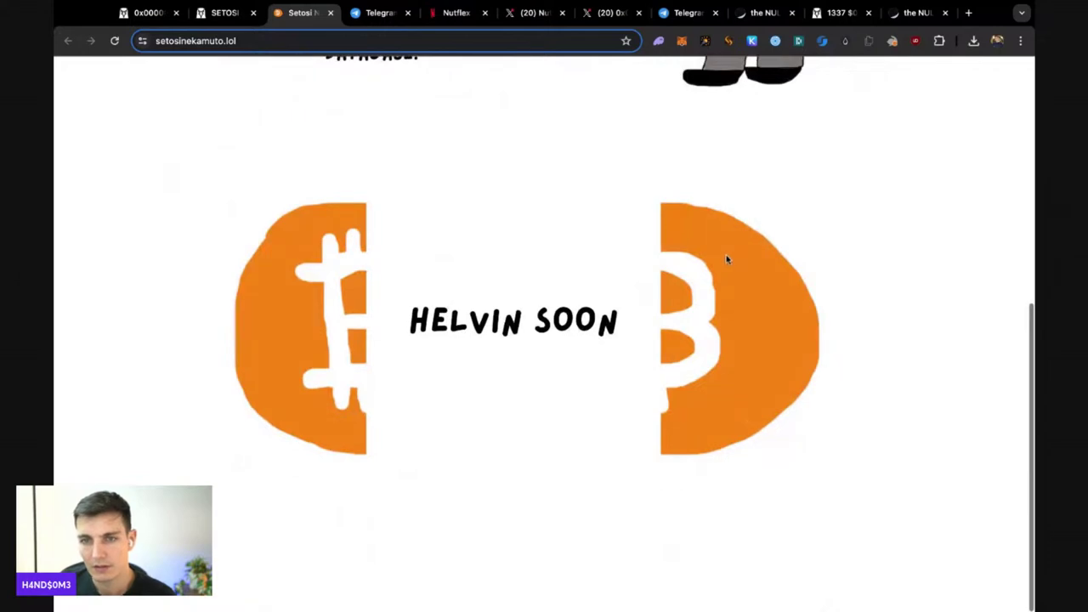
scroll(439, 234, up, 5)
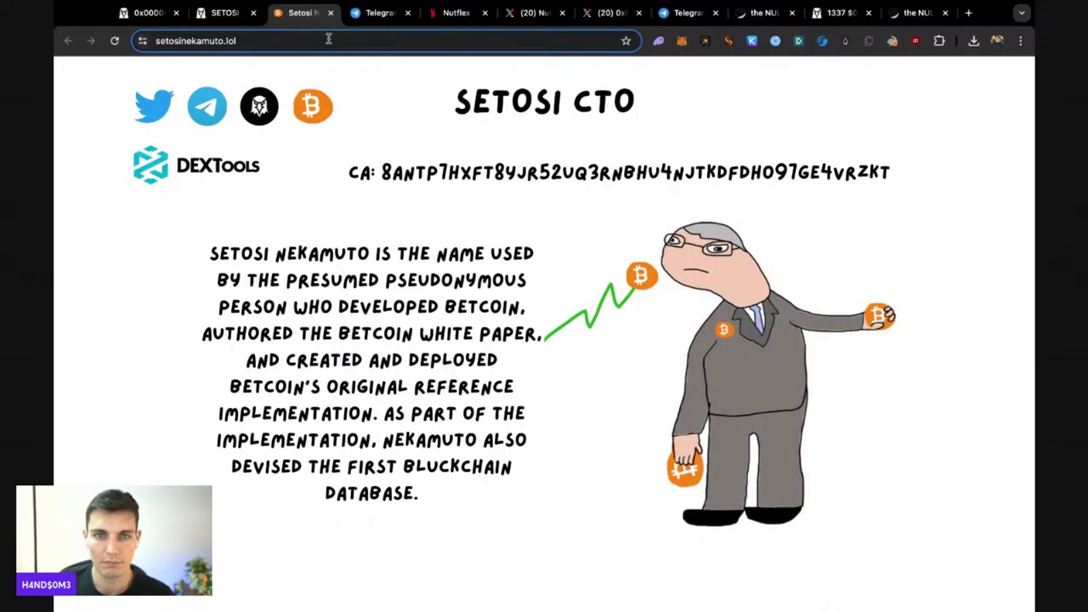
click(331, 13)
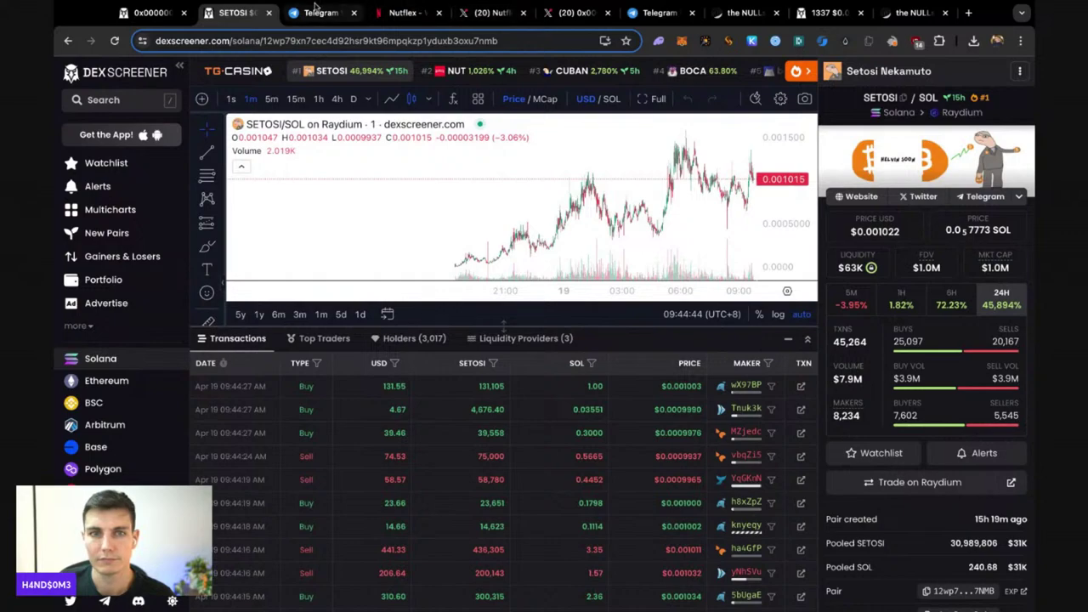
click(317, 10)
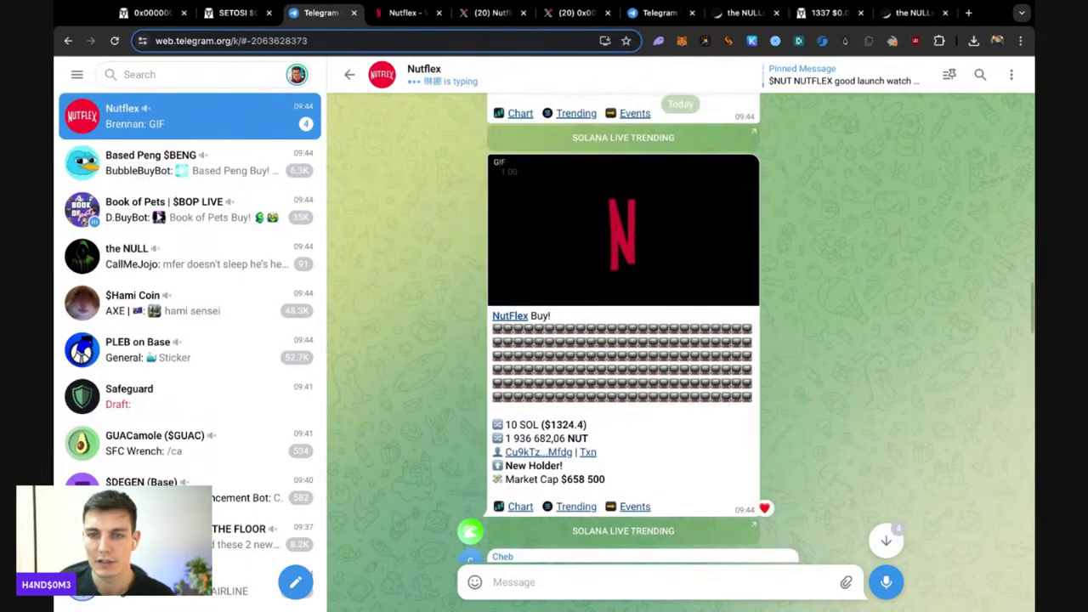
- Open the Nutflex site's SOOBMET content-submission Google Form and review its fields
click(442, 20)
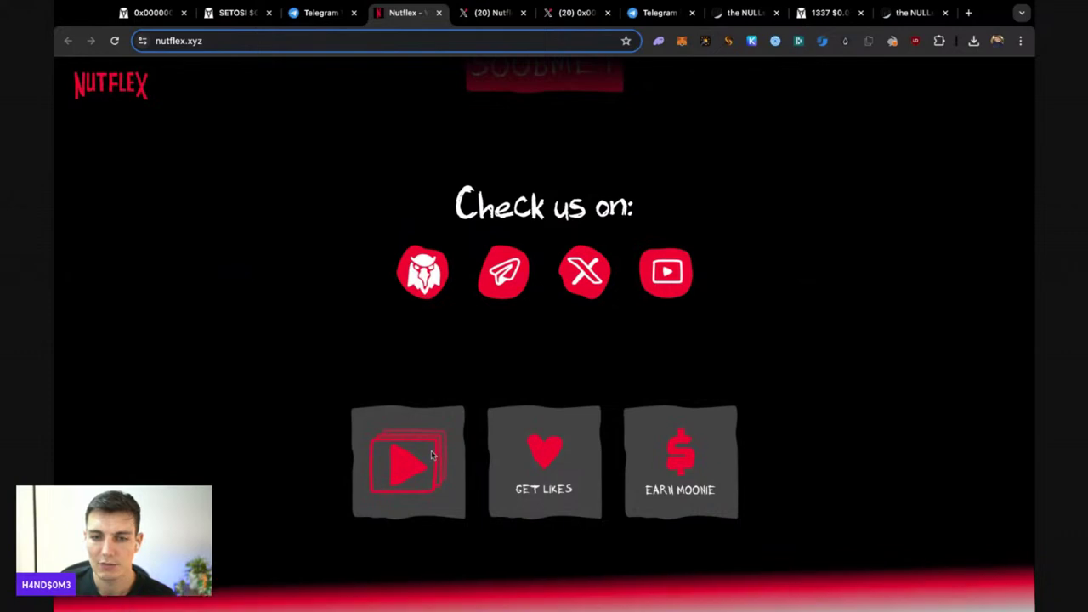
scroll(648, 425, up, 3)
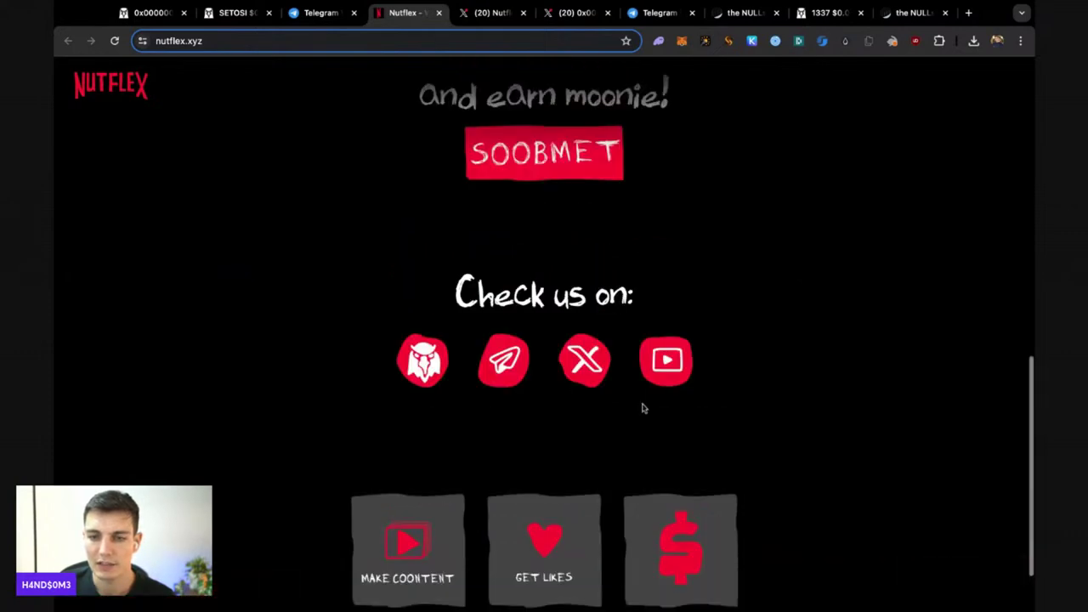
scroll(612, 357, up, 7)
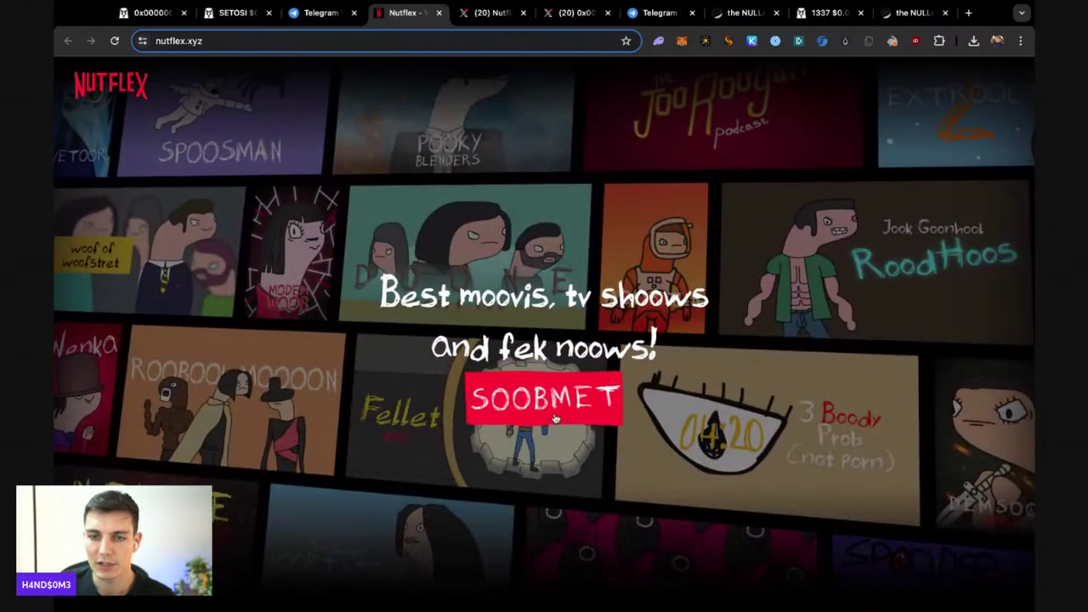
click(551, 410)
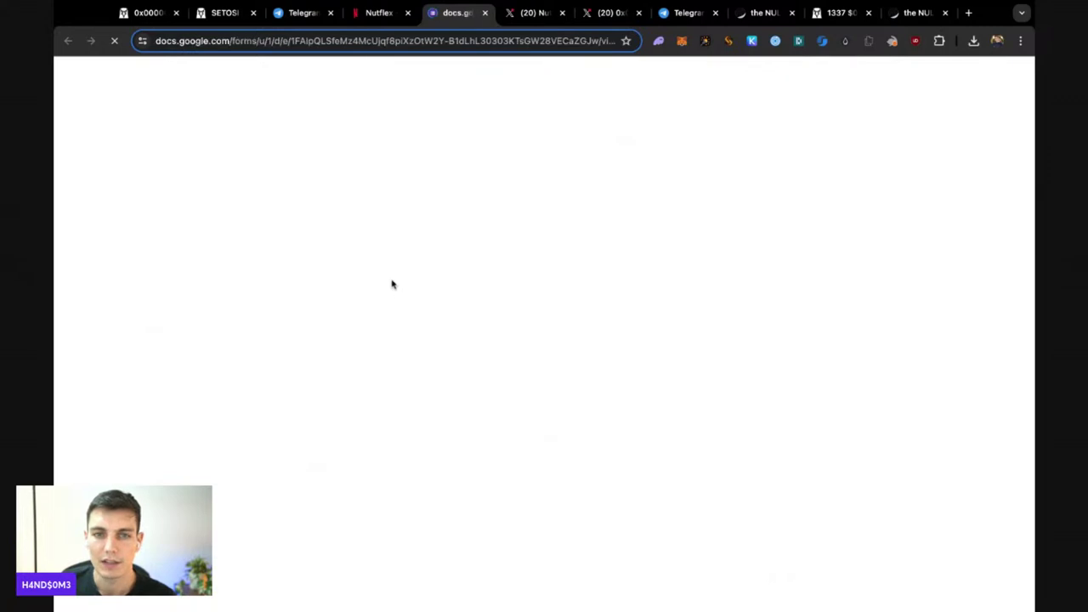
scroll(391, 309, down, 3)
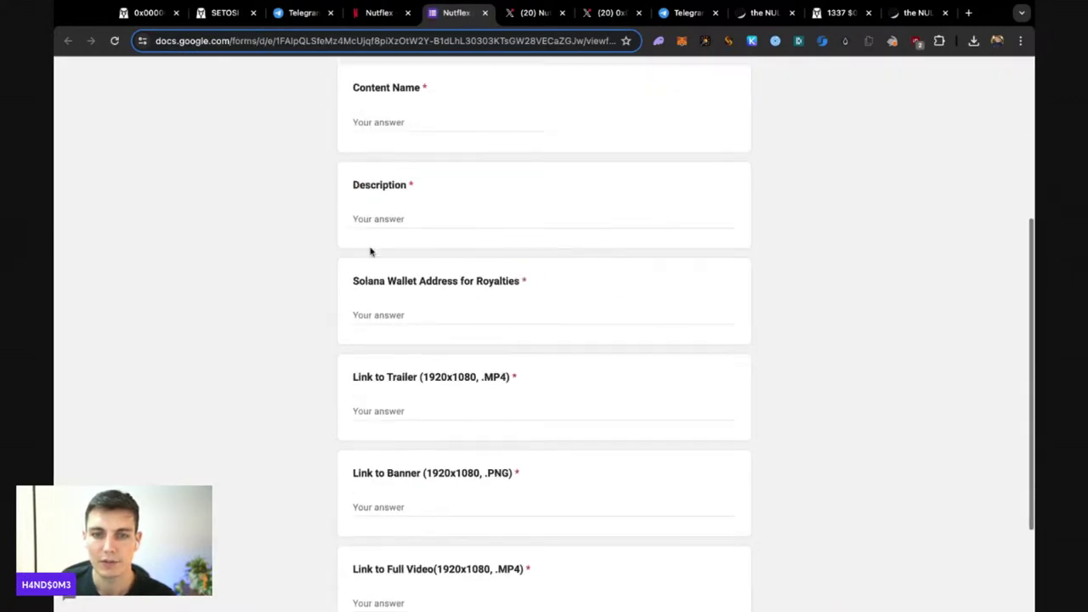
scroll(379, 280, down, 2)
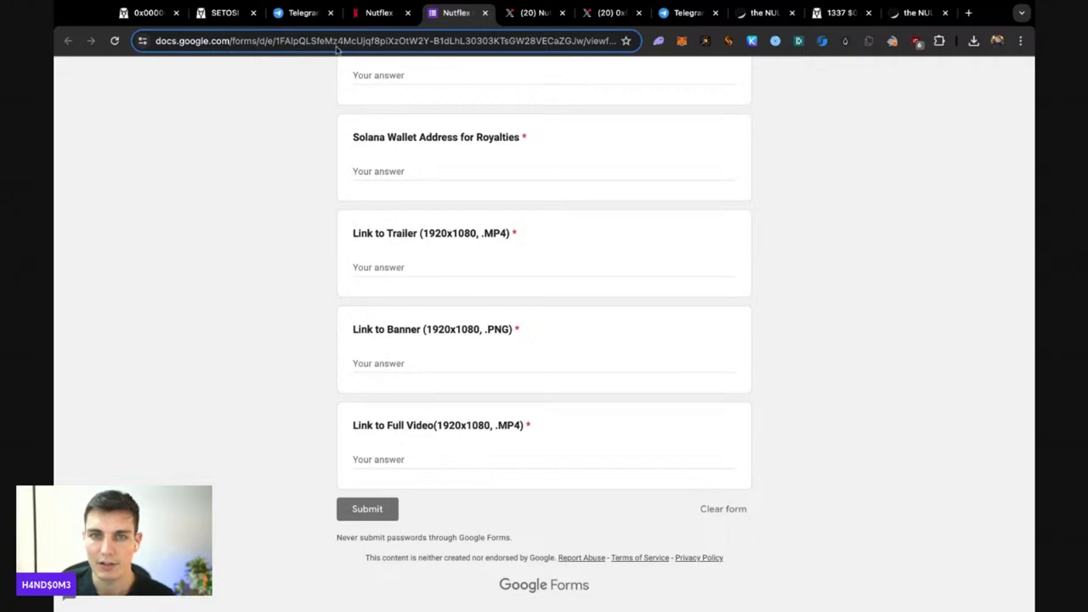
- Return to the Nutflex X profile and scroll to its top
click(357, 13)
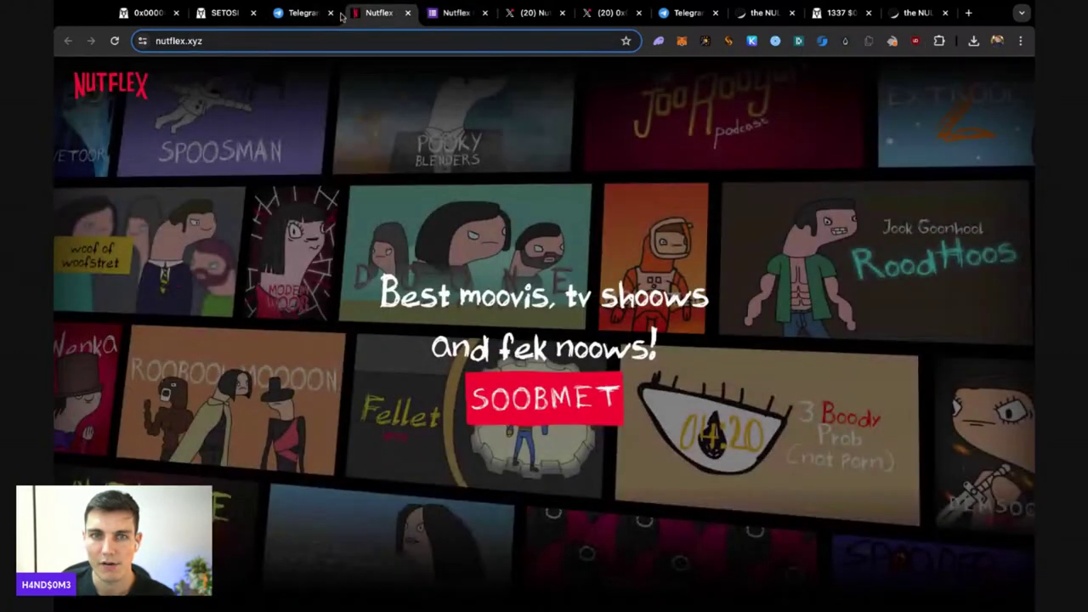
click(532, 12)
scroll(478, 420, up, 5)
scroll(477, 420, up, 5)
scroll(478, 420, up, 5)
scroll(481, 419, up, 5)
scroll(488, 415, up, 5)
scroll(497, 413, up, 5)
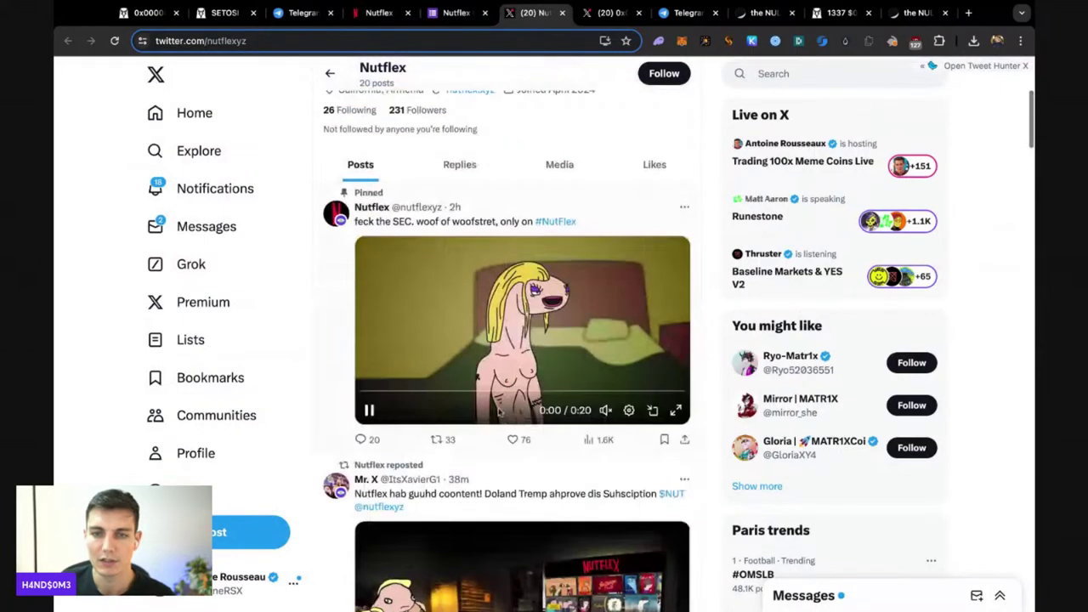
- Play Nutflex's pinned clip with sound, read the bio, then close the profile for the NULL Telegram group
click(606, 419)
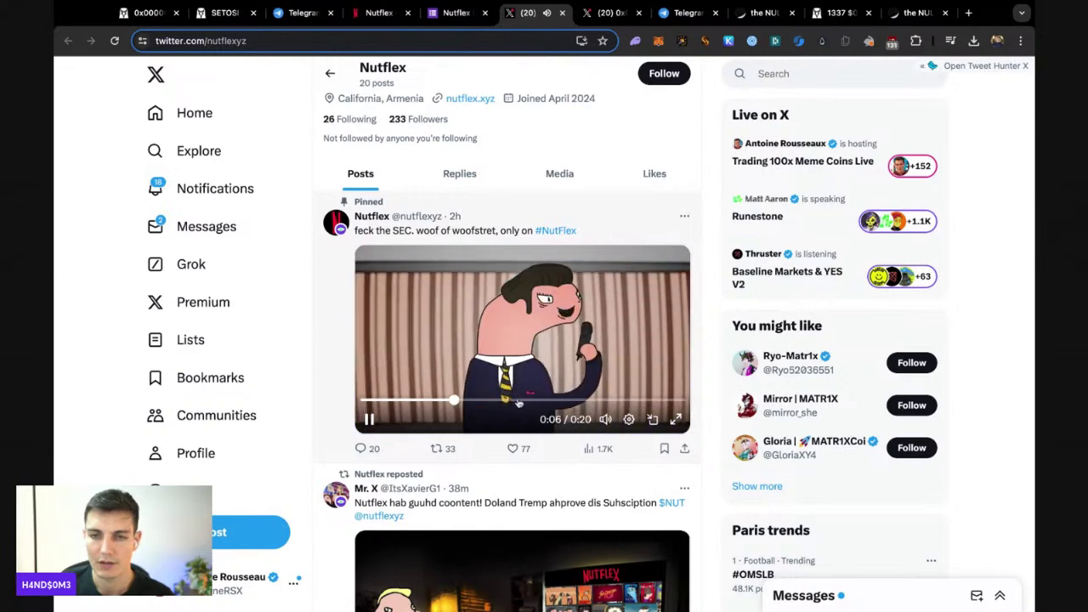
click(518, 400)
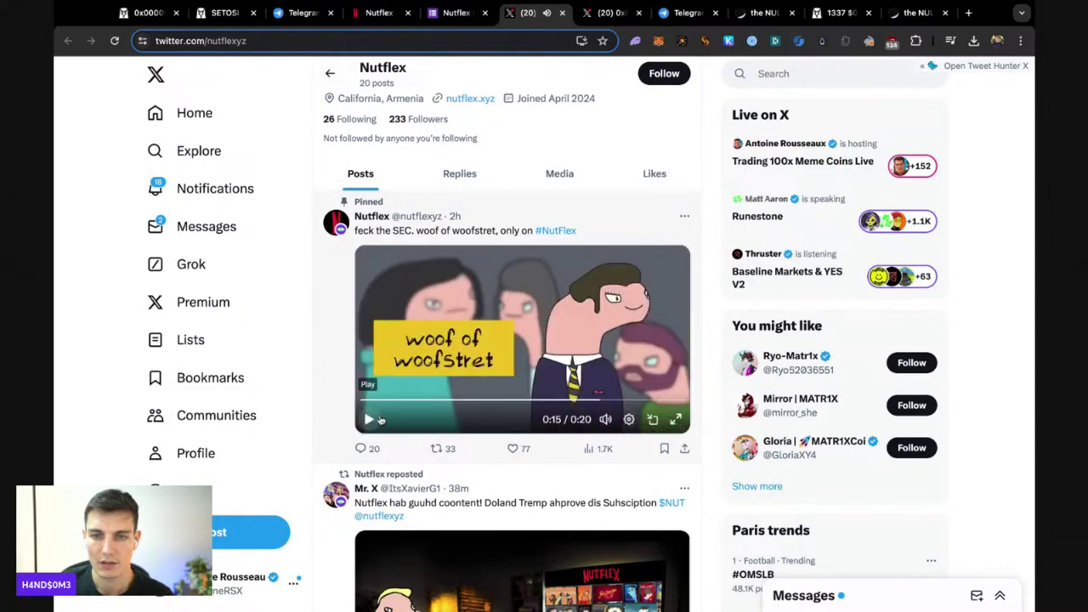
scroll(384, 413, up, 1)
scroll(456, 369, up, 1)
scroll(510, 340, up, 2)
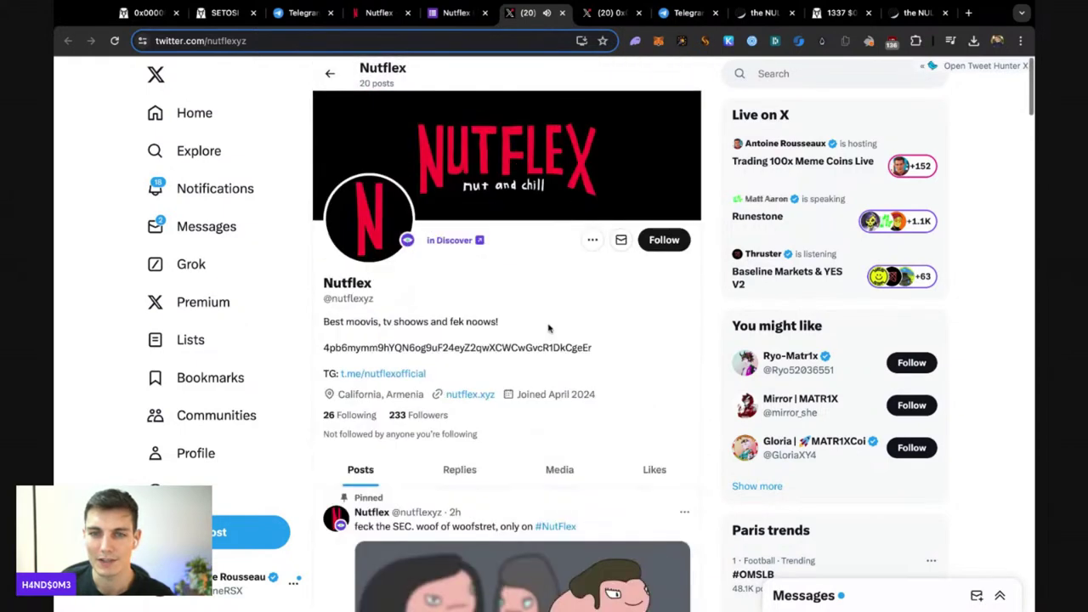
click(563, 13)
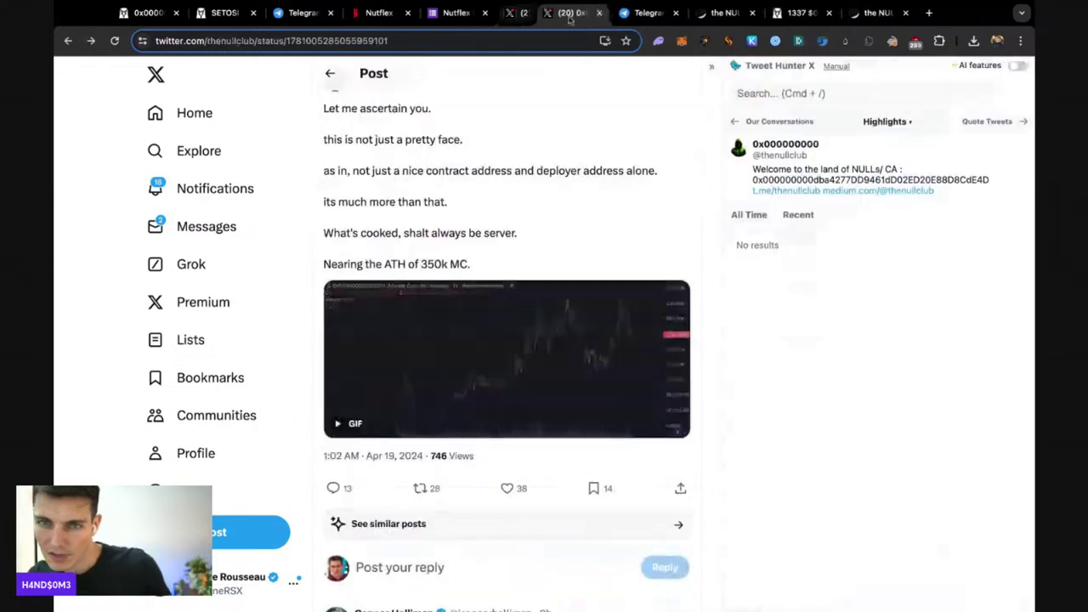
click(659, 13)
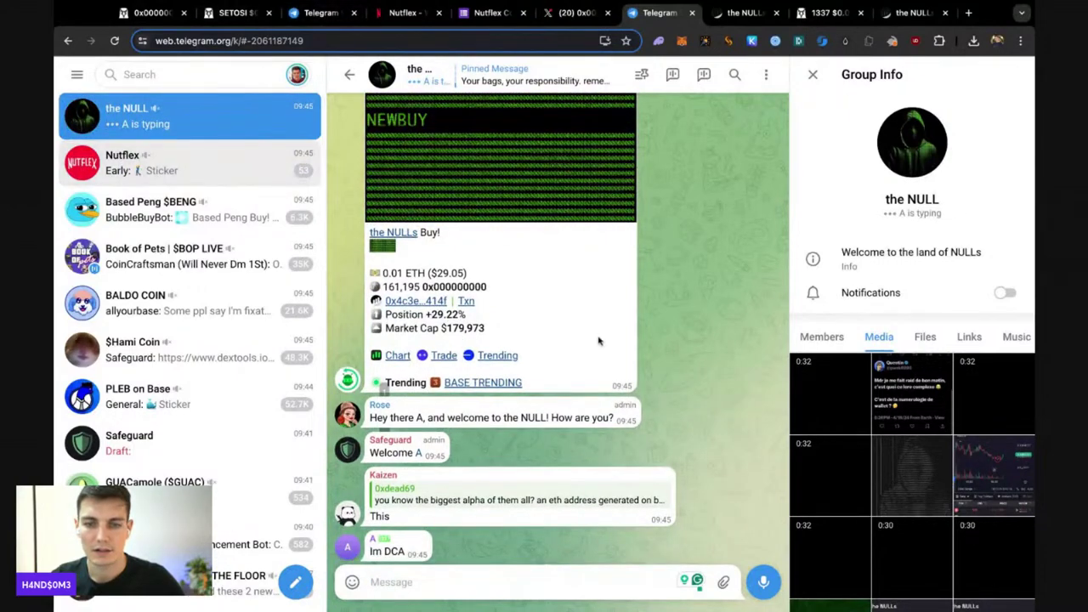
- Show the newest Nutflex buy alerts near $689K in the Telegram chat
click(252, 219)
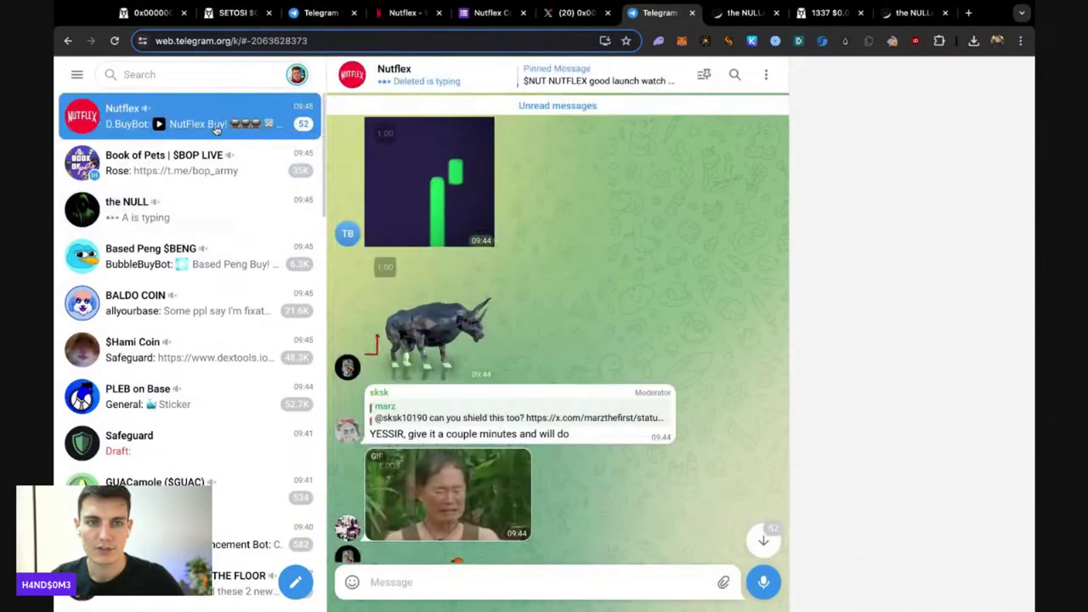
click(254, 162)
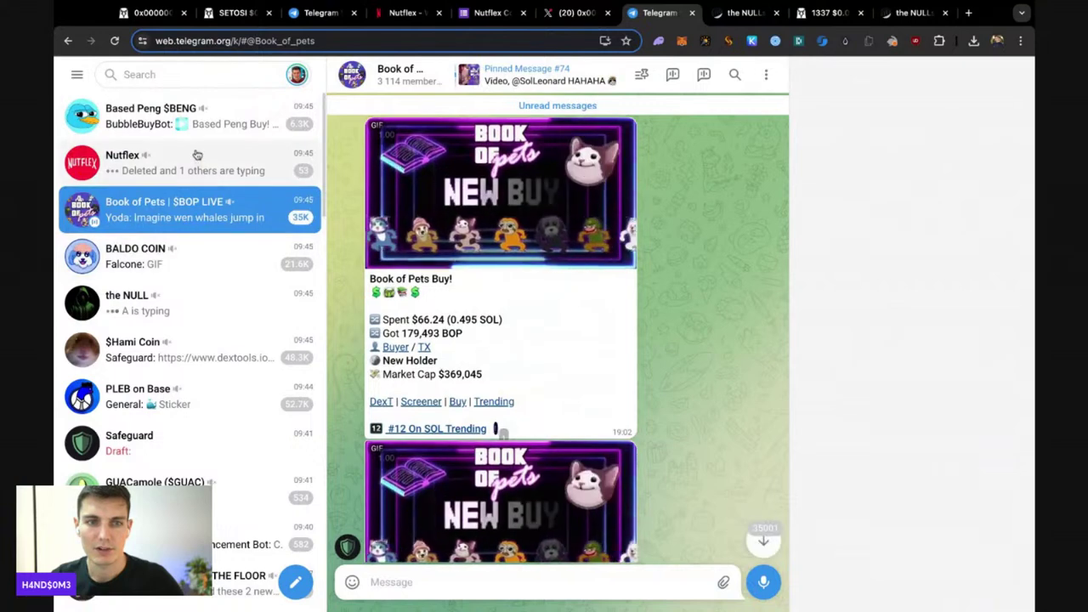
click(195, 158)
click(776, 540)
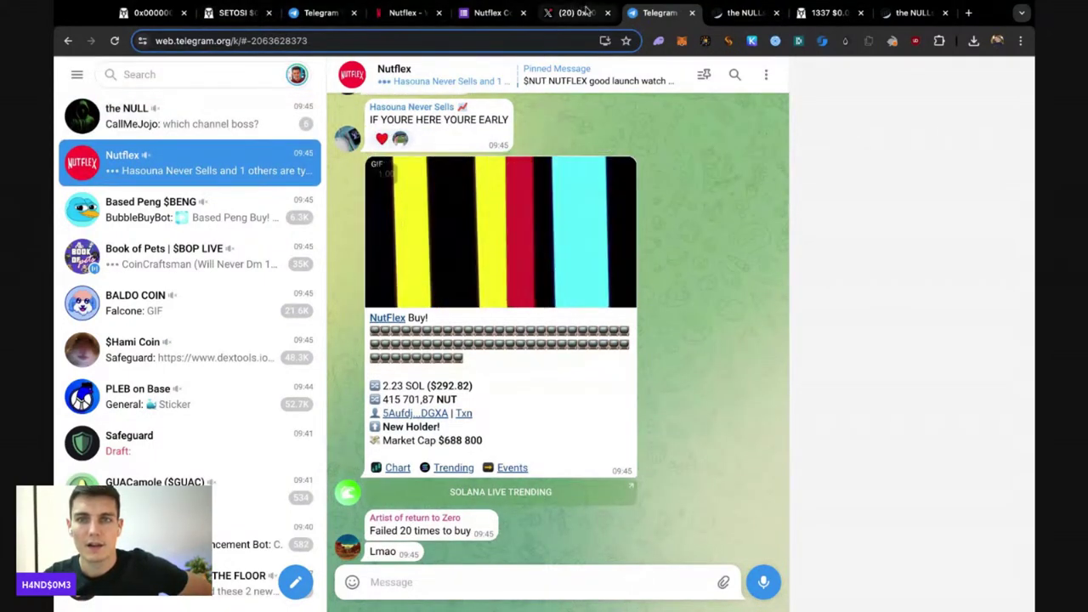
click(327, 14)
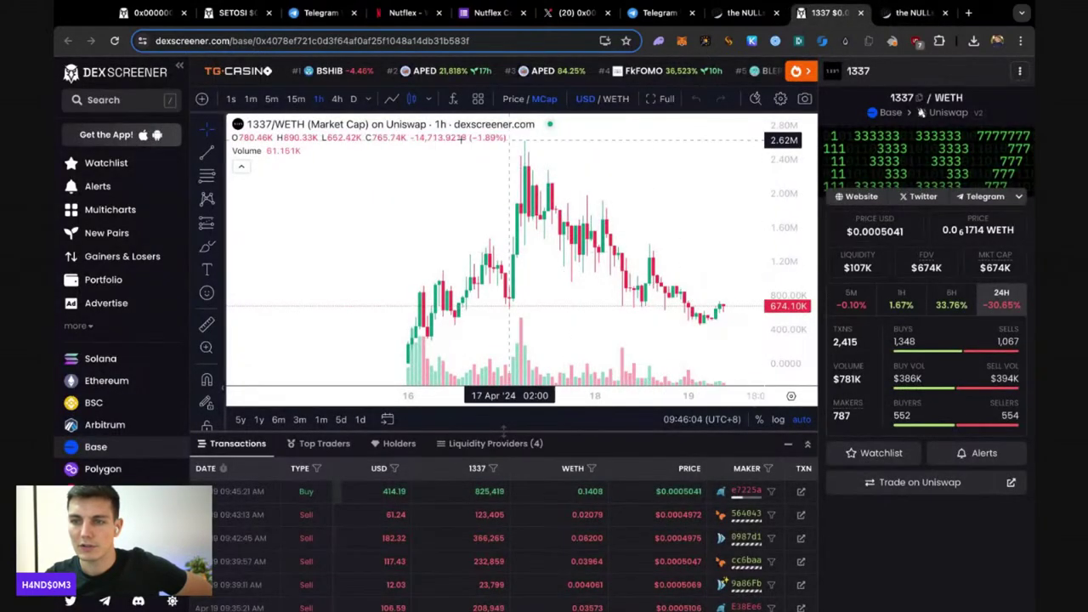
- Go from the 1337/WETH pair back to the DEX Screener home trending list
click(113, 72)
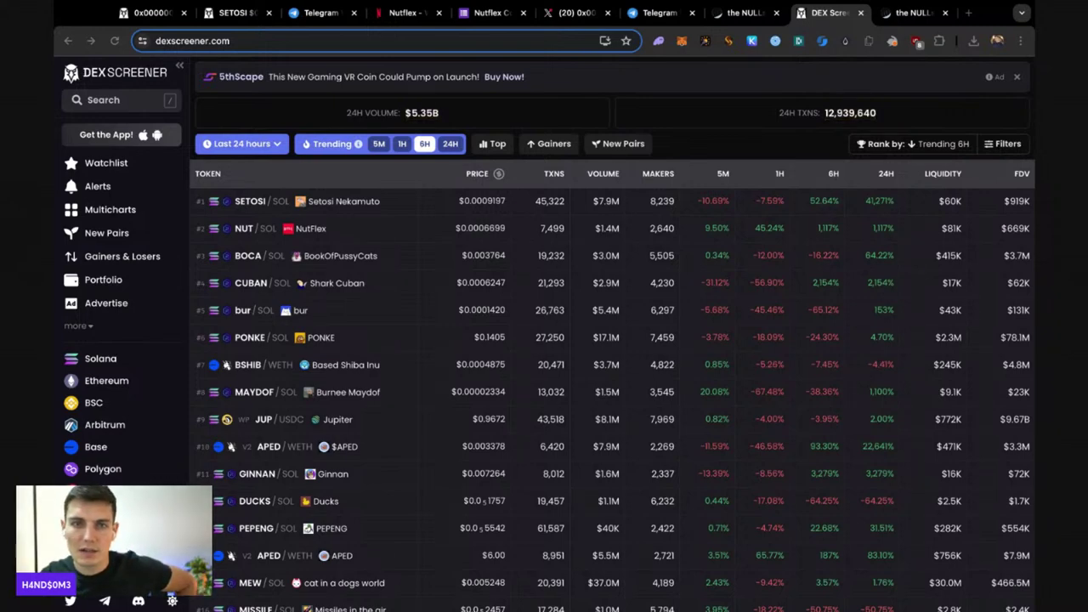
- Glance at the 0x000000000 and SETOSI/SOL charts, then scroll nutflex.xyz to its social links
click(403, 13)
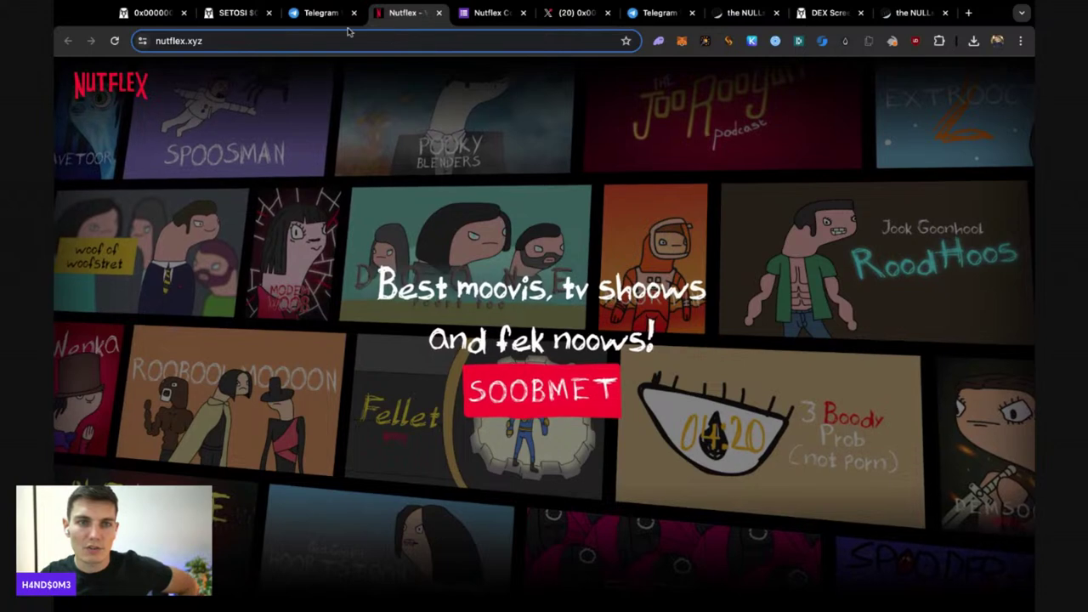
key(ctrl+1)
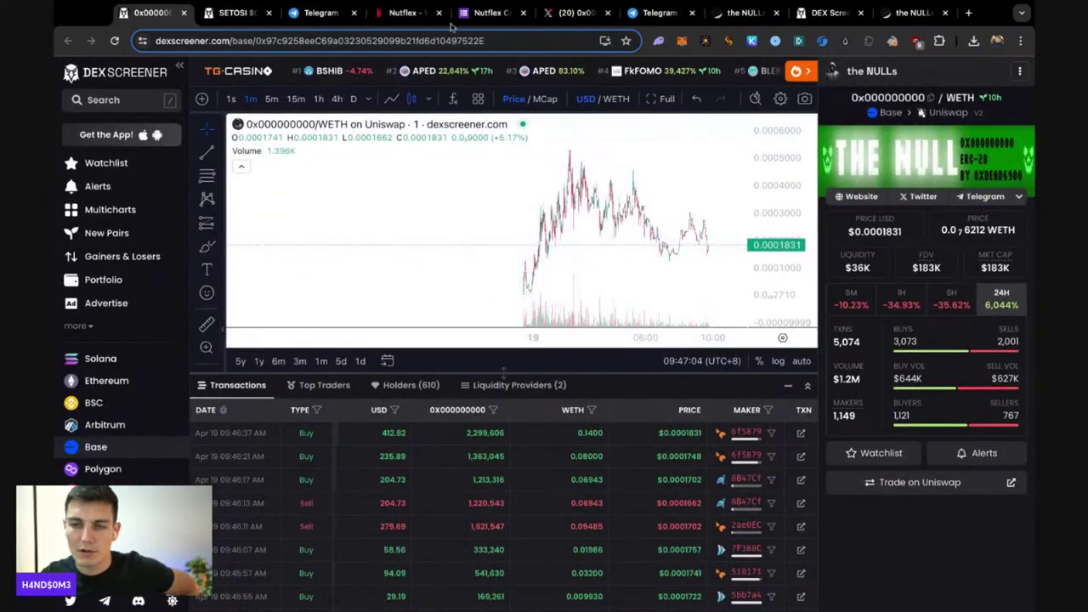
click(234, 13)
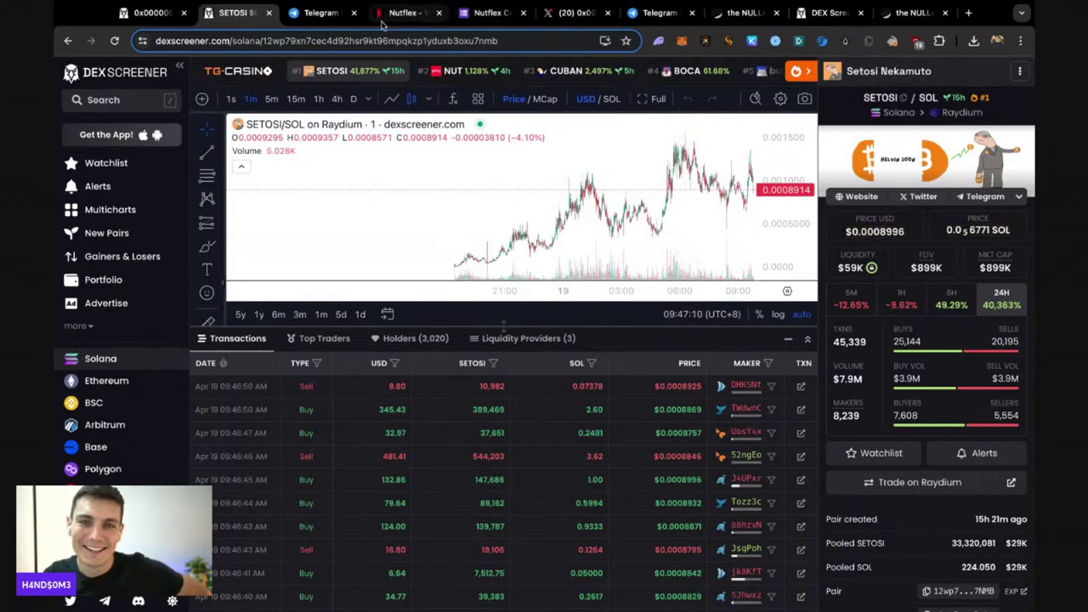
click(384, 15)
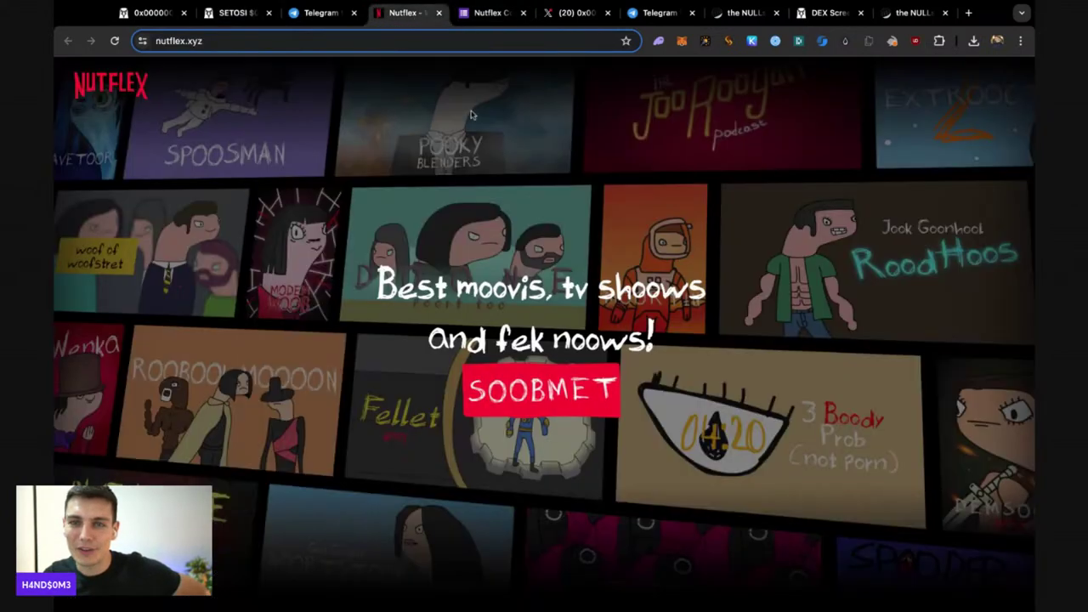
scroll(495, 376, down, 4)
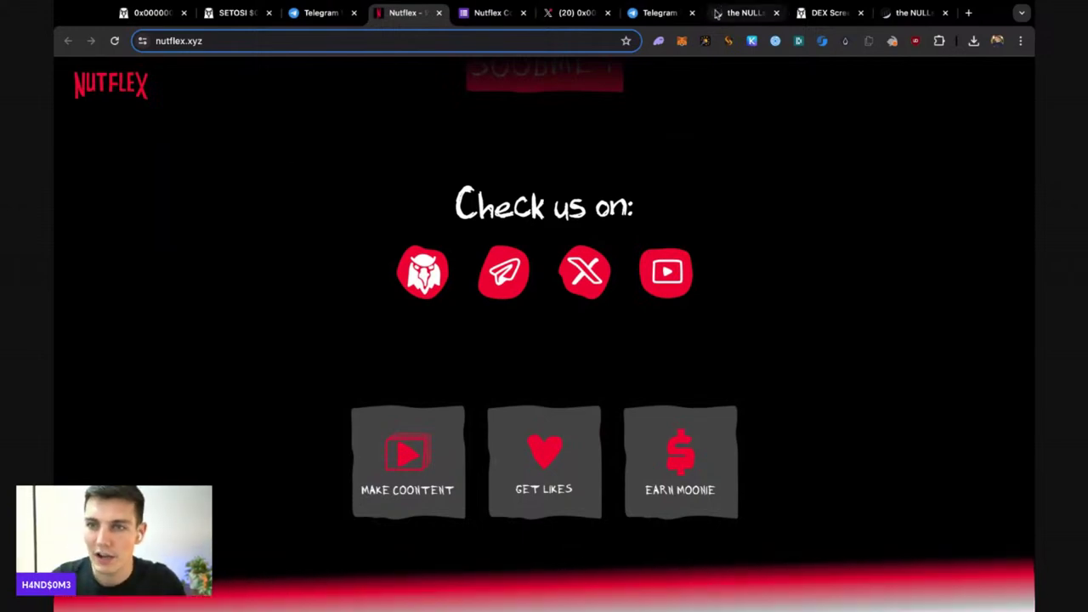
- Open NUT/SOL from the trending list and zoom its chart in and out at $669K market cap
click(824, 13)
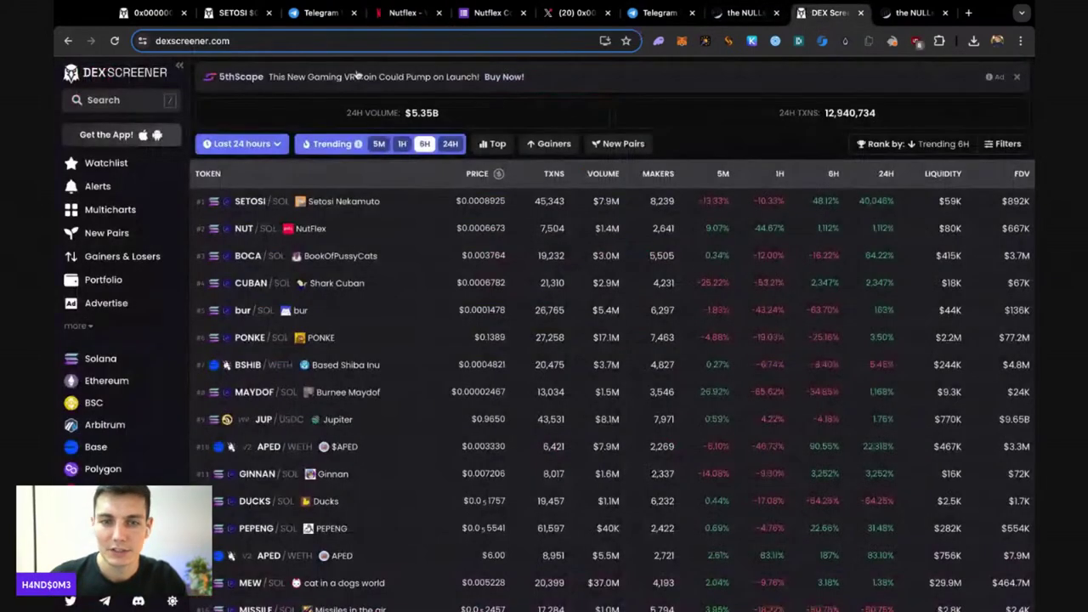
click(322, 226)
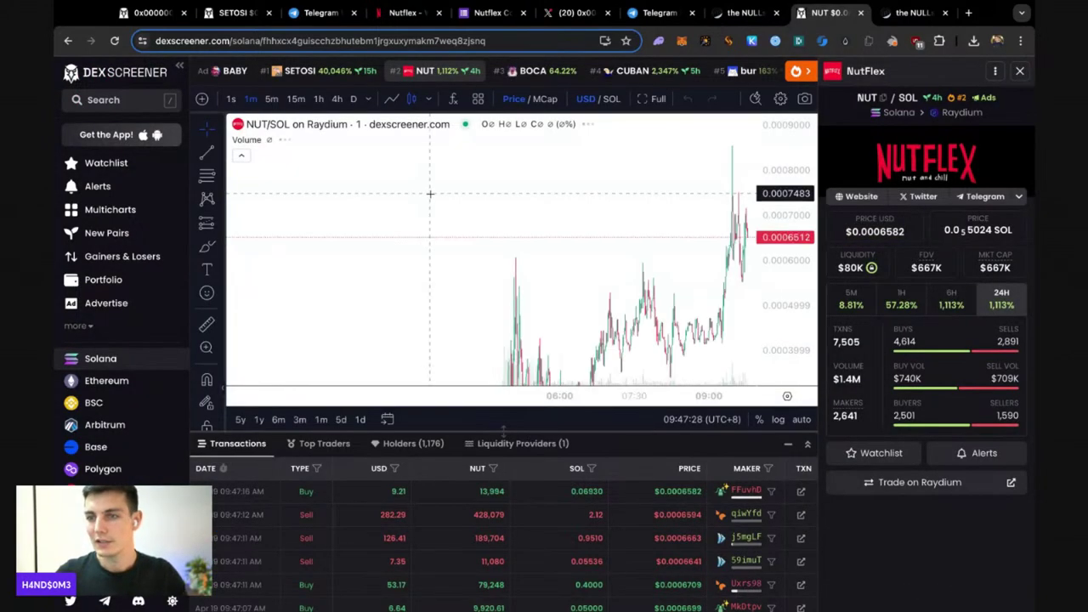
scroll(723, 293, up, 2)
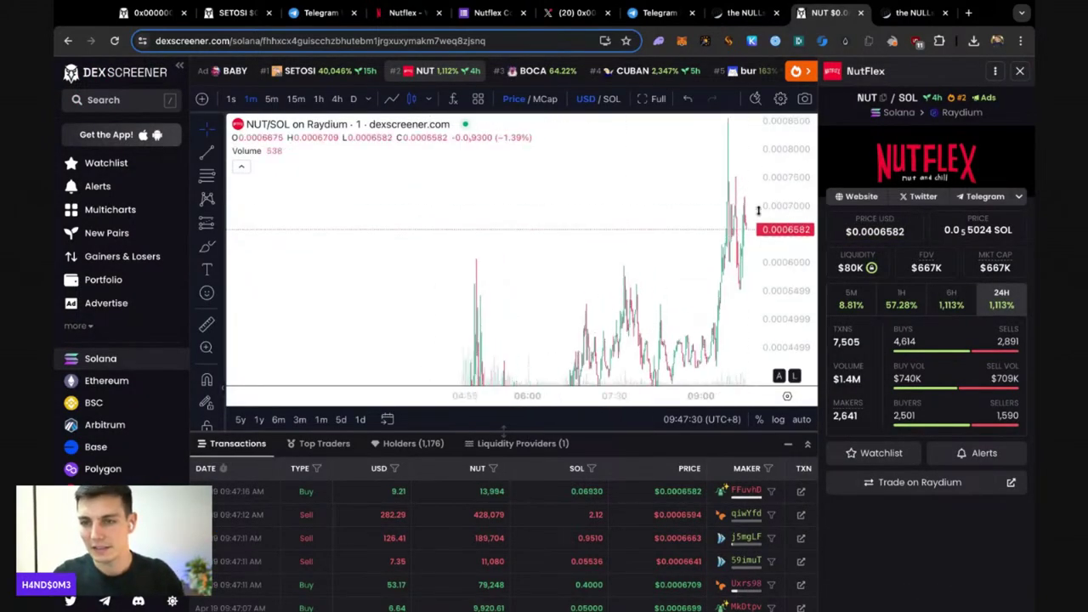
scroll(727, 281, up, 2)
scroll(736, 255, up, 2)
scroll(744, 230, up, 1)
scroll(756, 200, up, 1)
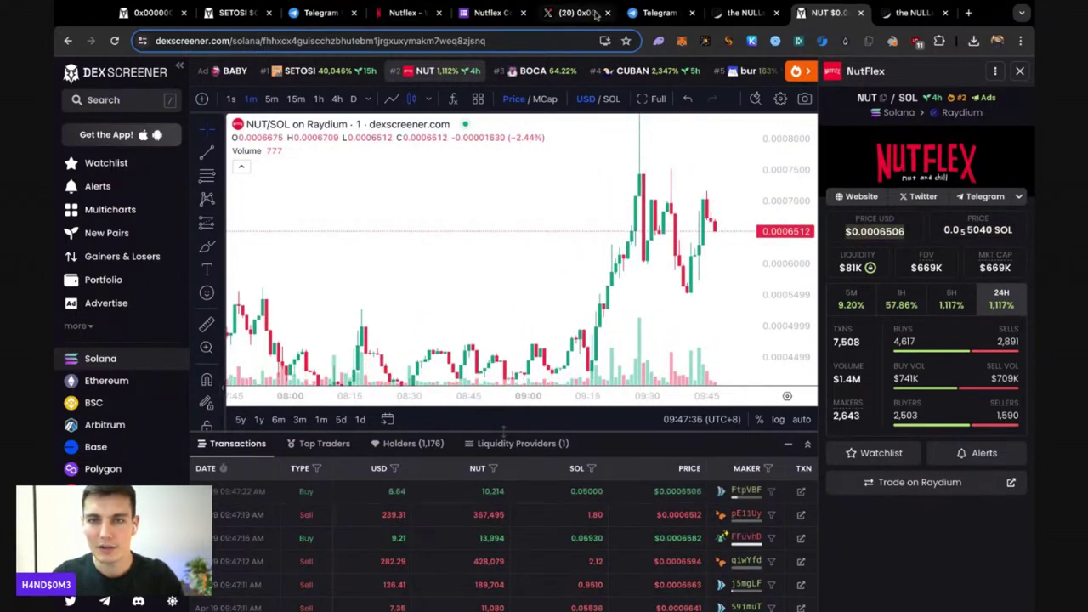
scroll(680, 196, down, 1)
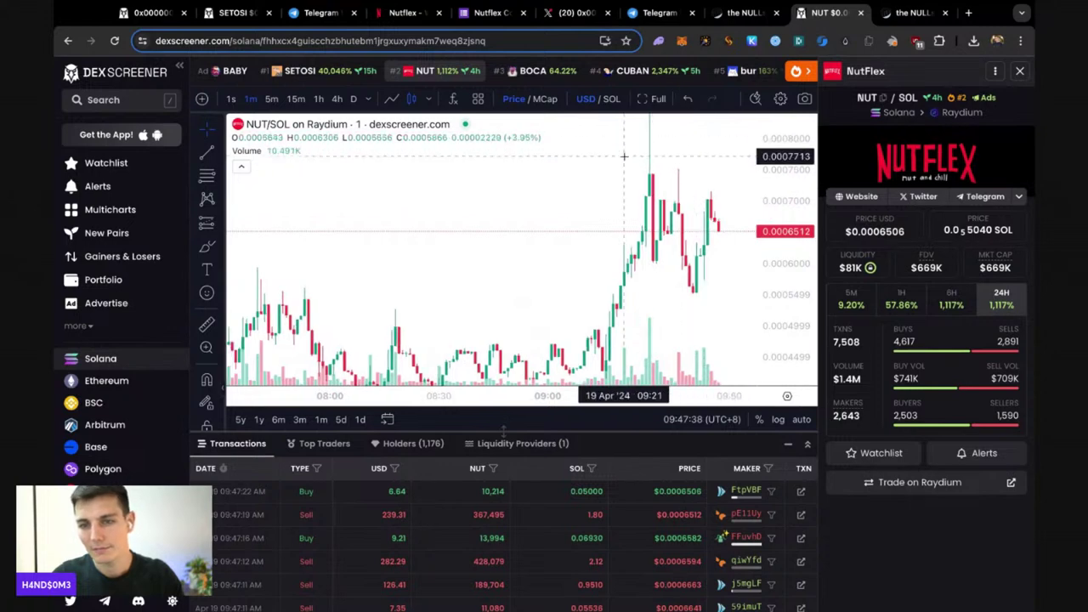
scroll(655, 153, down, 1)
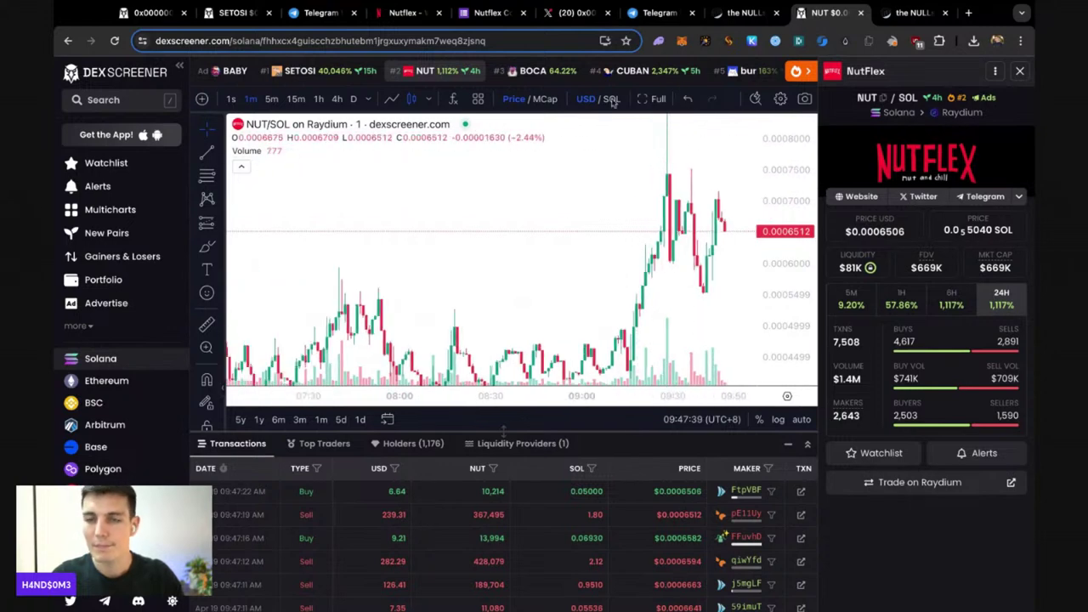
click(578, 13)
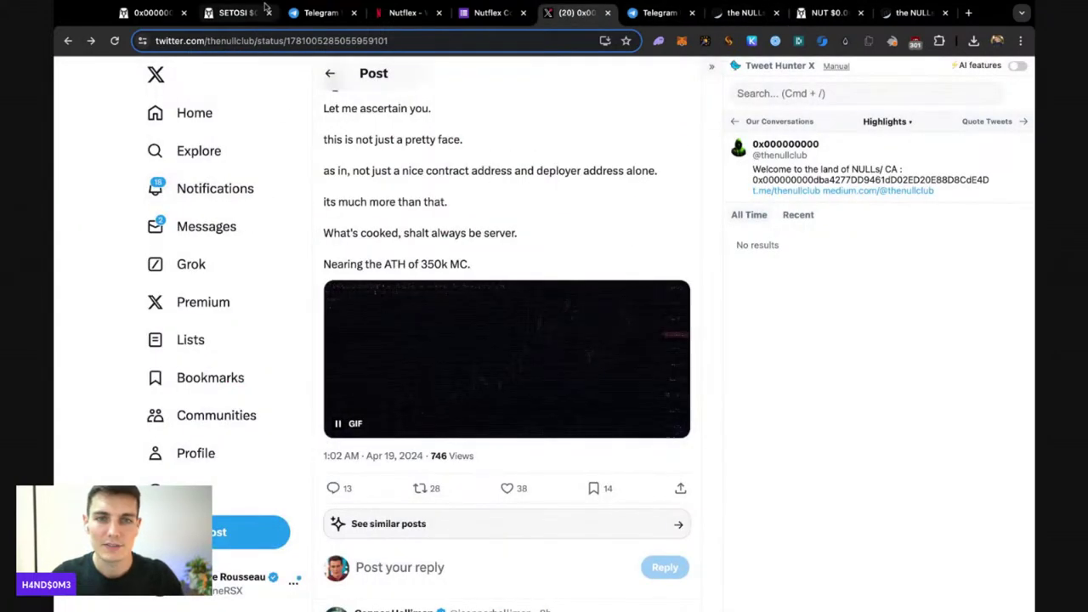
- Close the Nutflex site and NULLs page, and open a fresh DEX Screener trending tab
click(417, 15)
middle_click(423, 21)
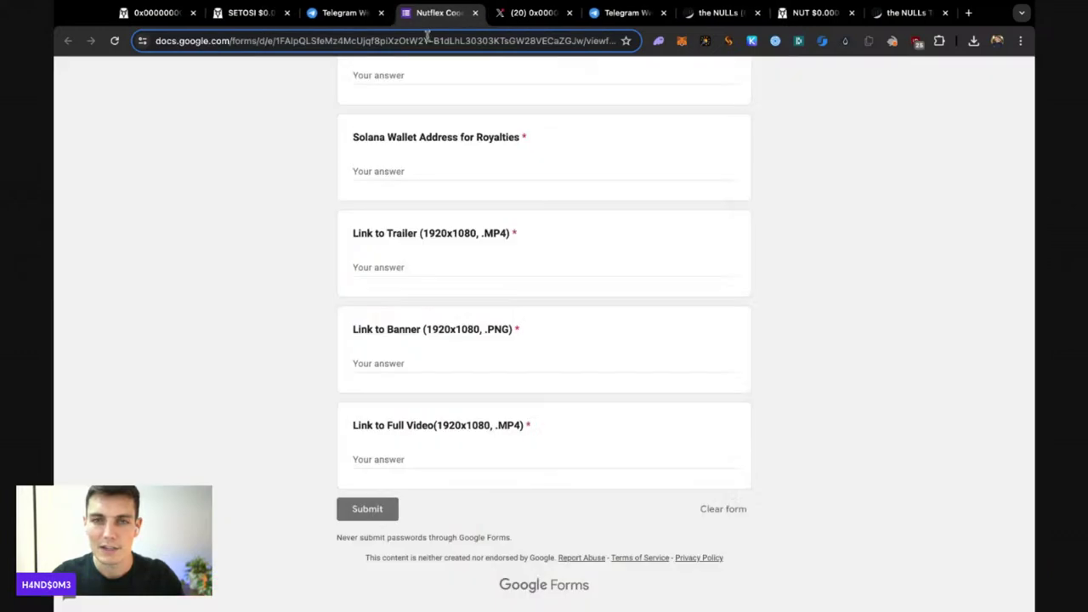
click(266, 11)
click(200, 14)
click(258, 18)
middle_click(109, 78)
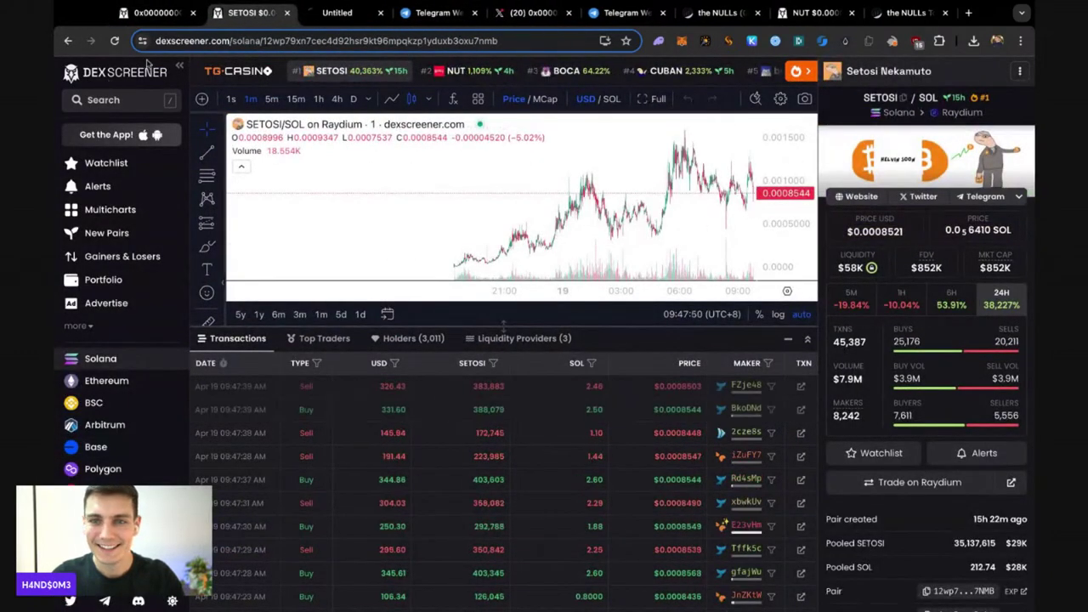
click(337, 17)
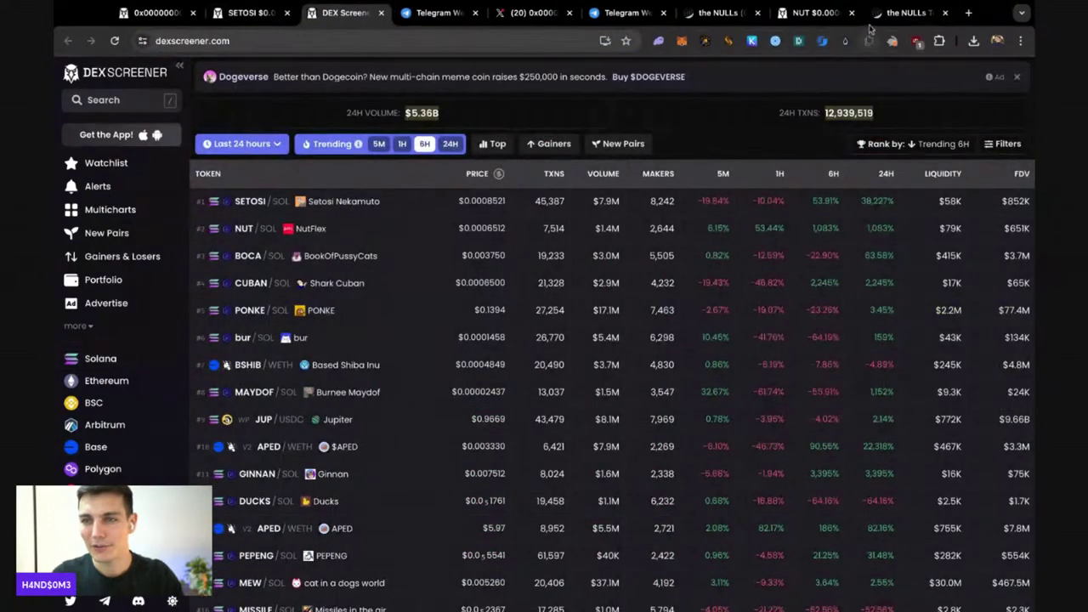
click(884, 13)
key(ctrl+w)
- Move the NUT chart tab first and close the Telegram, X and BaseScan tabs
drag(864, 13, 279, 25)
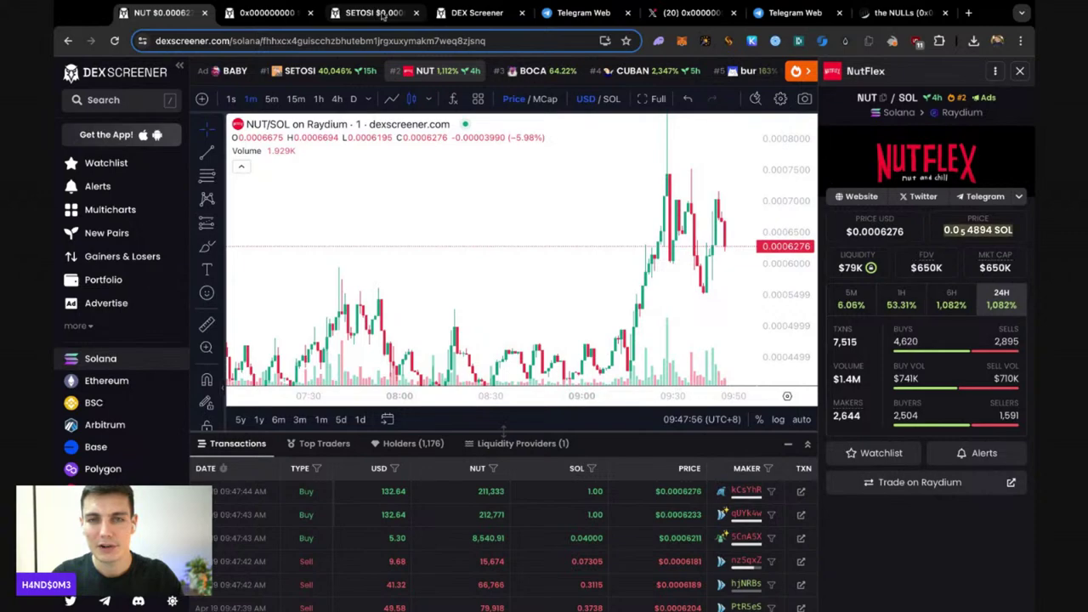
click(498, 15)
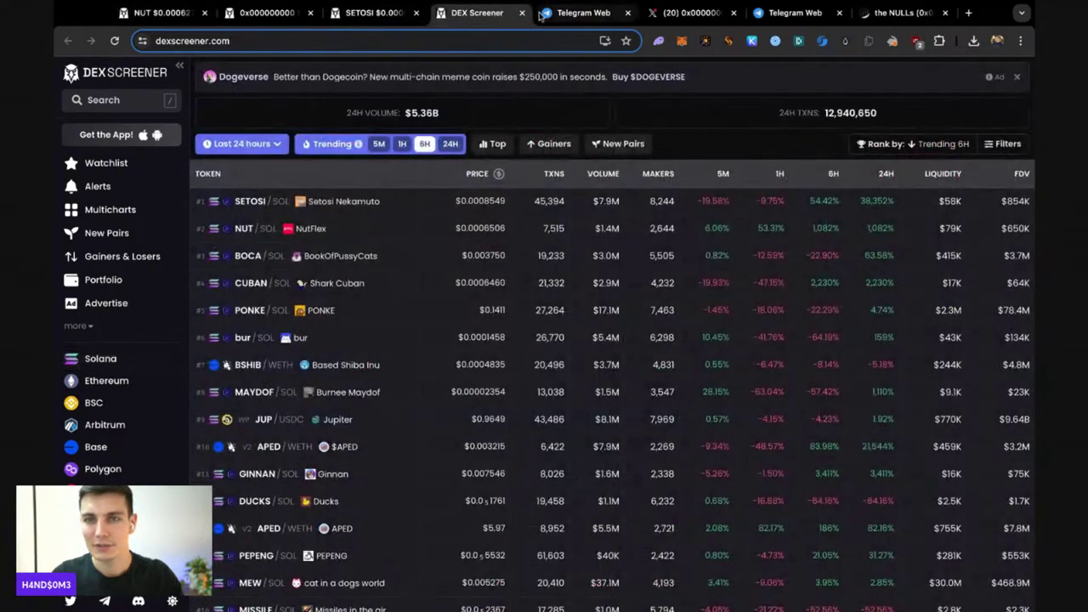
click(544, 13)
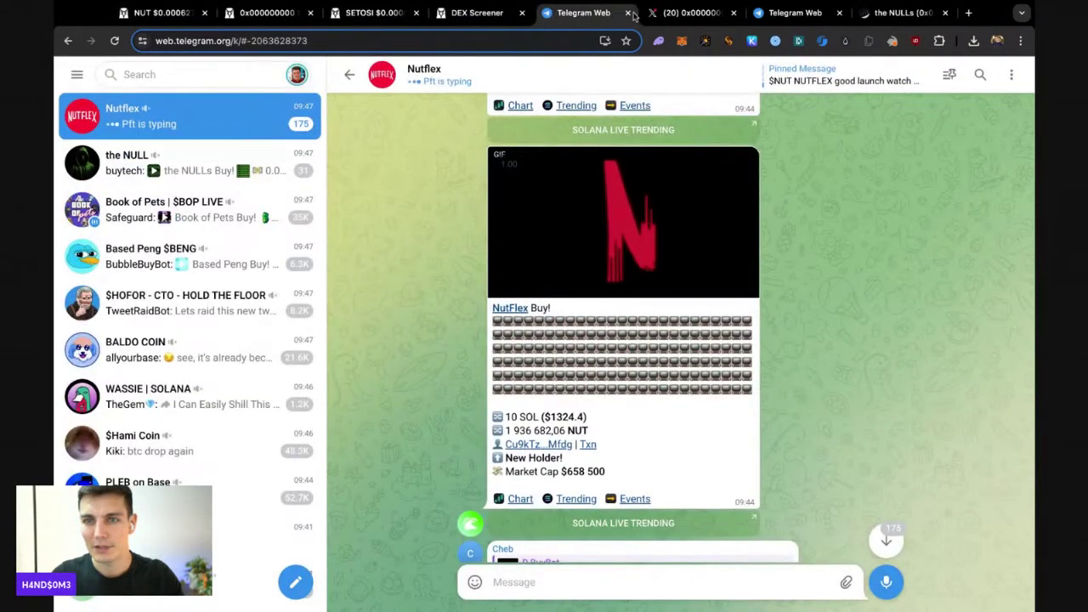
click(628, 12)
click(628, 13)
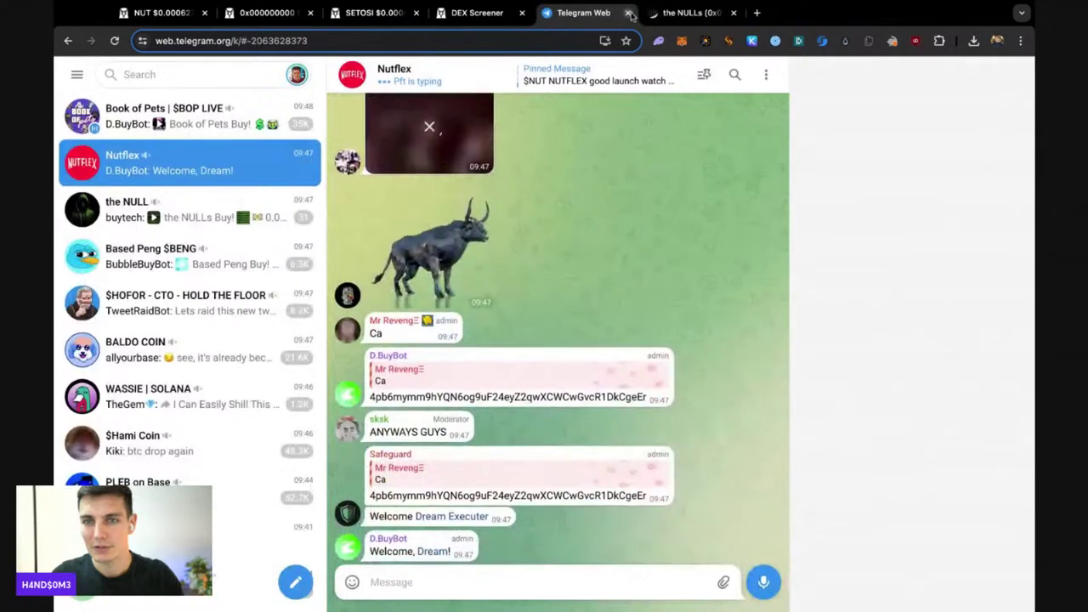
click(628, 13)
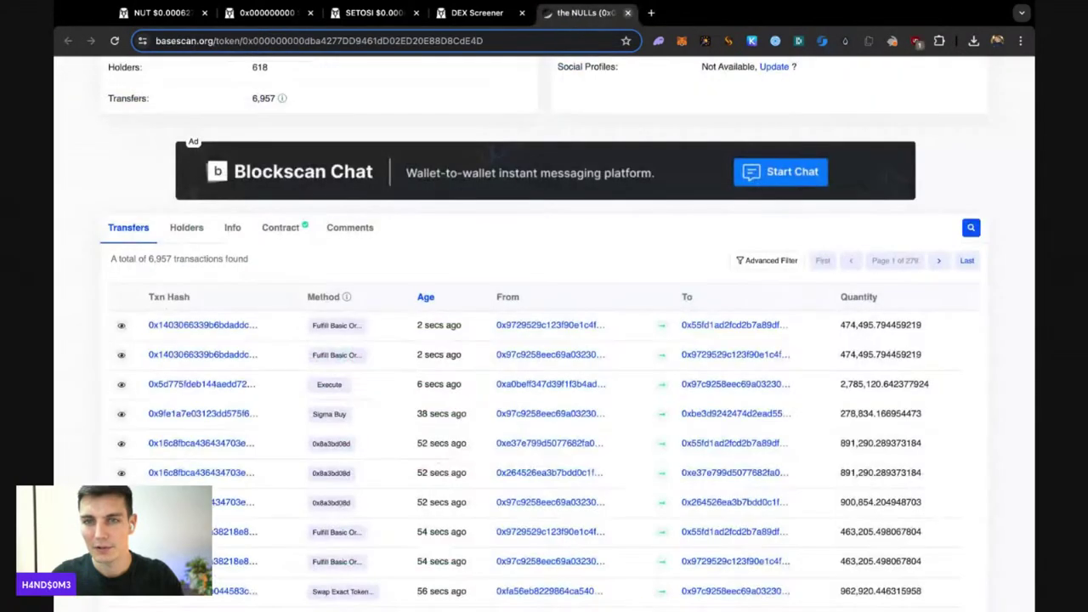
click(628, 13)
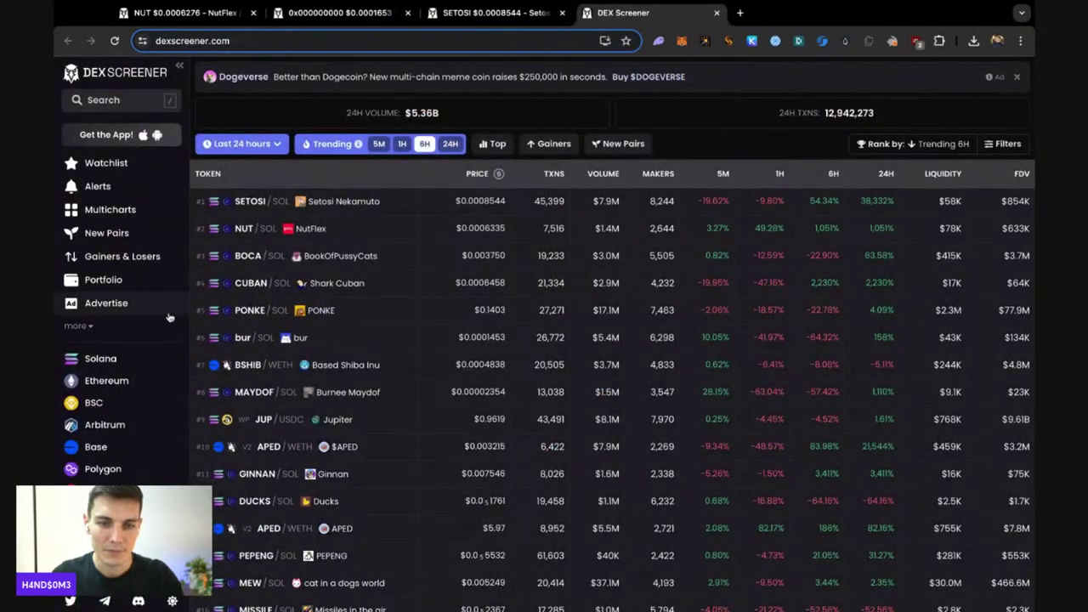
- In the pair filters, set FDV to $1,000–$500,000 and maximum pair age to 4 hours
click(1003, 144)
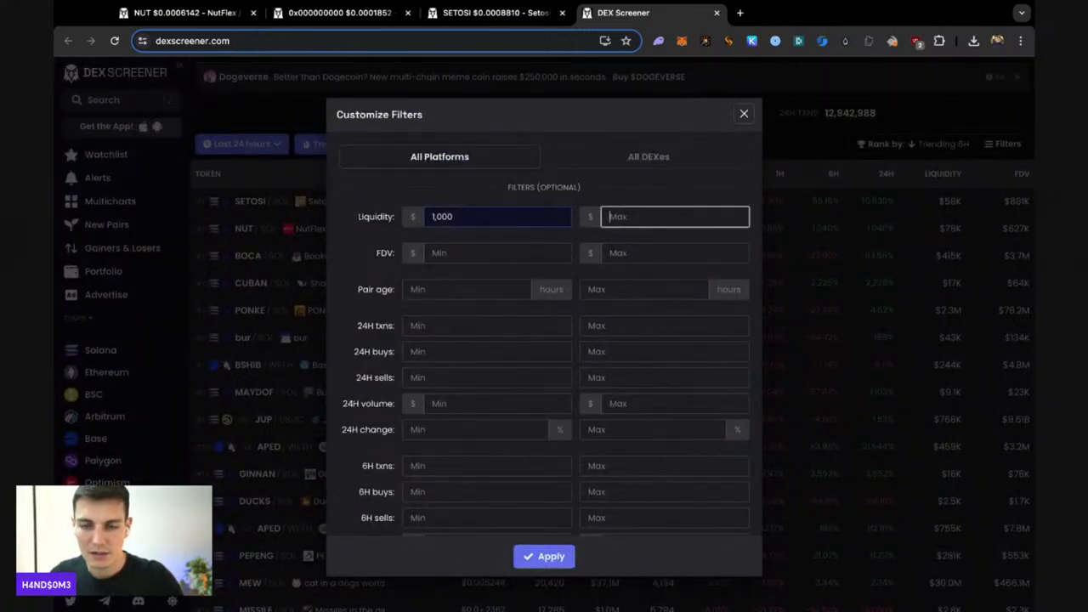
click(552, 255)
text(1,000)
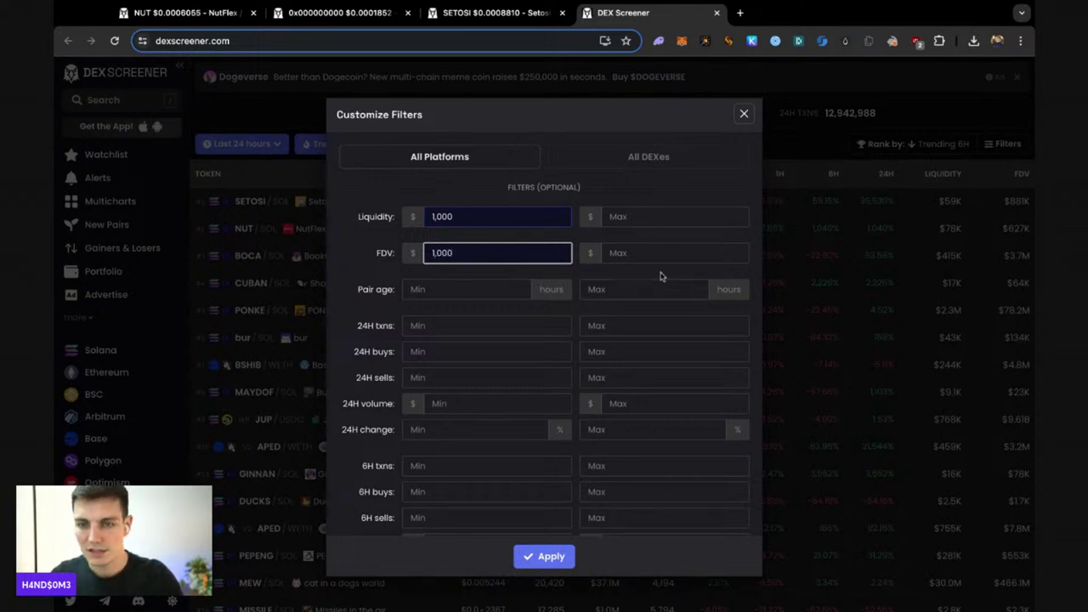
click(680, 249)
text(500,000)
click(600, 291)
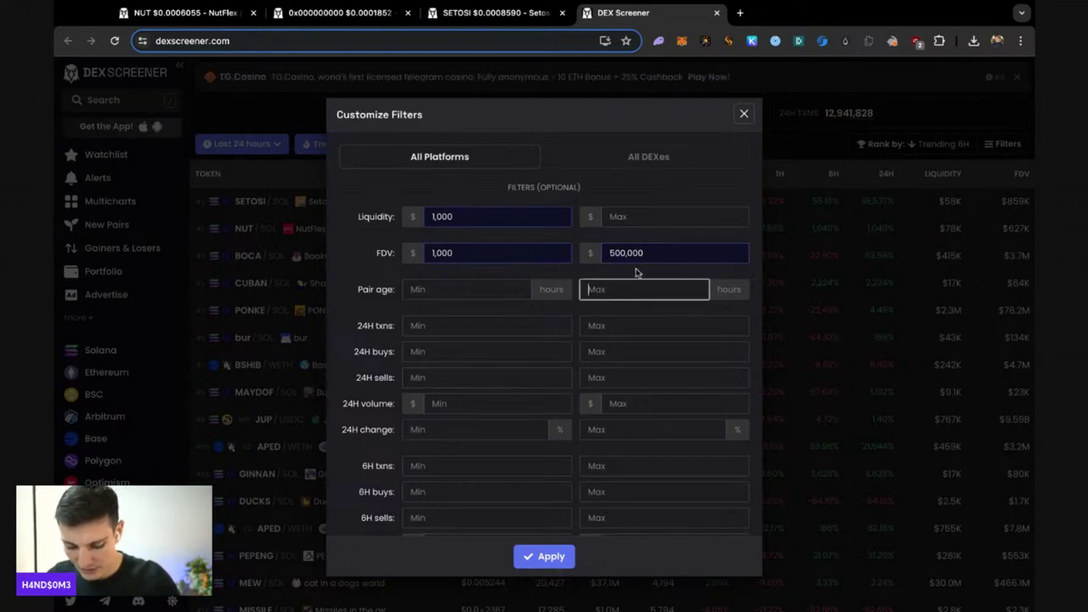
text(4)
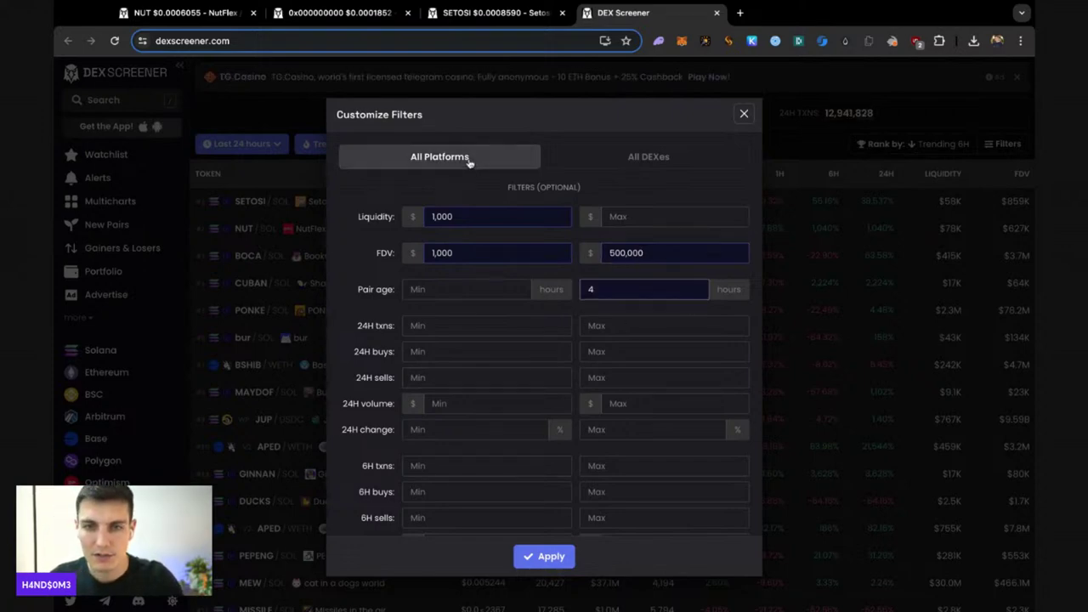
- Limit chains to Solana and DEXes to Raydium, then apply the filters
click(469, 163)
click(429, 163)
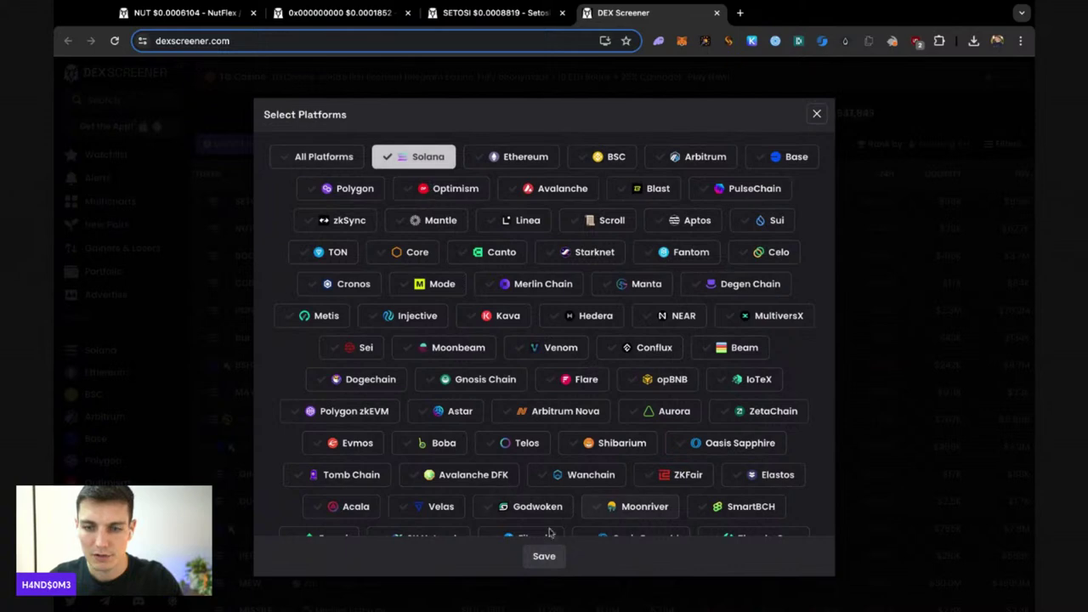
click(545, 556)
click(605, 163)
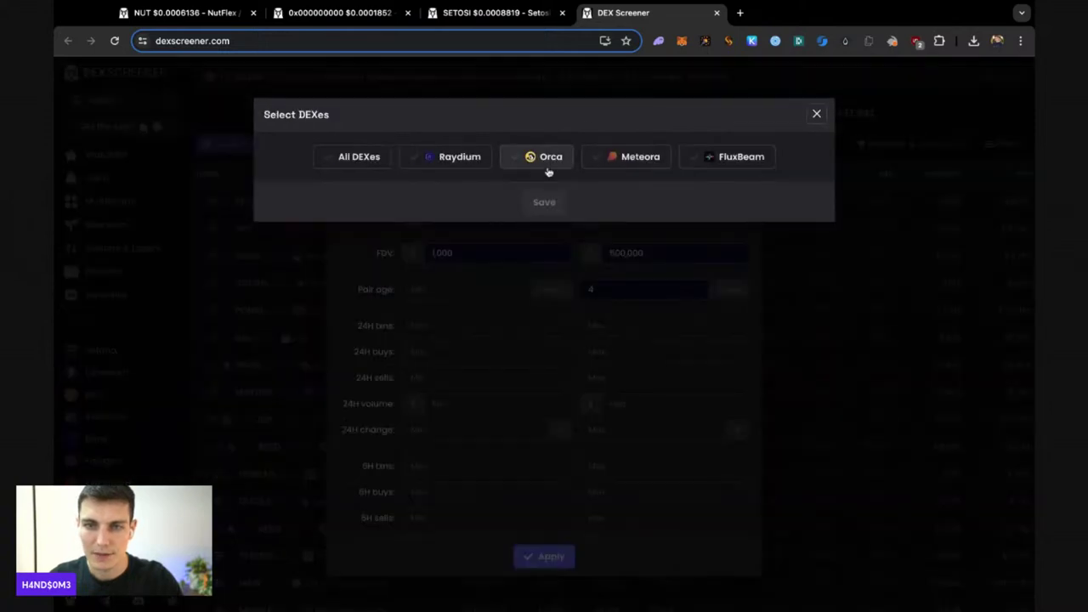
click(438, 163)
click(544, 202)
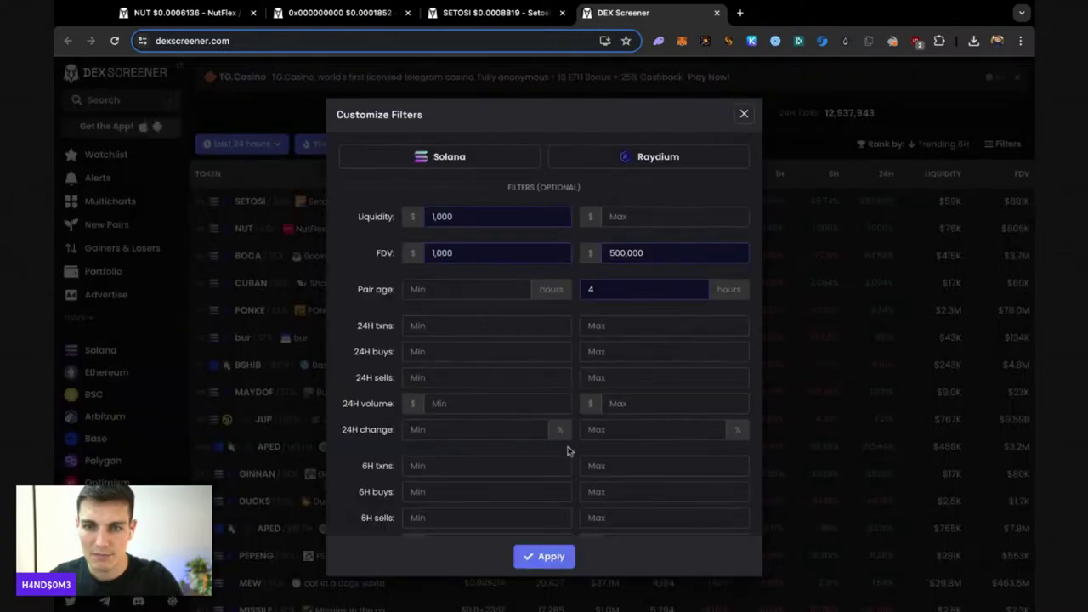
click(551, 556)
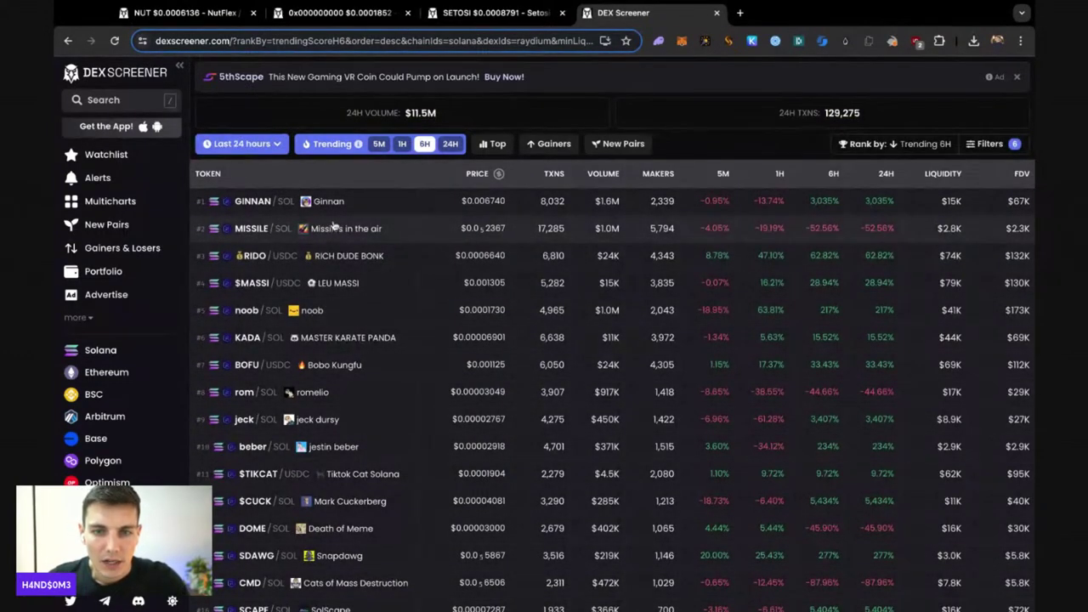
- Open GINNAN, jeck, beber, $CUCK, DOME, BENKS and Buz pairs in background tabs
middle_click(332, 201)
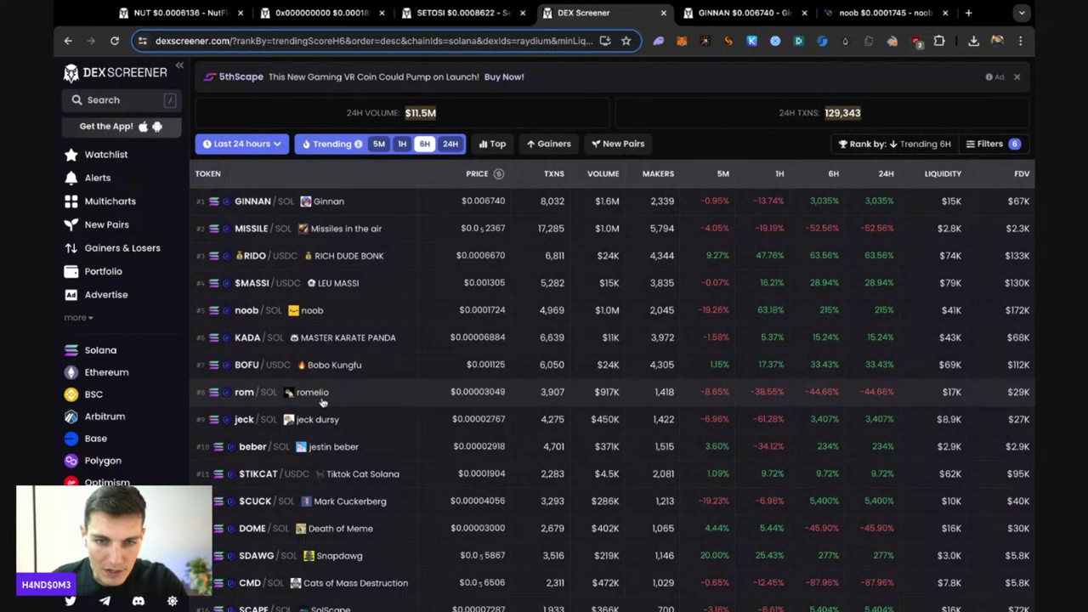
scroll(321, 425, down, 1)
middle_click(321, 384)
middle_click(322, 412)
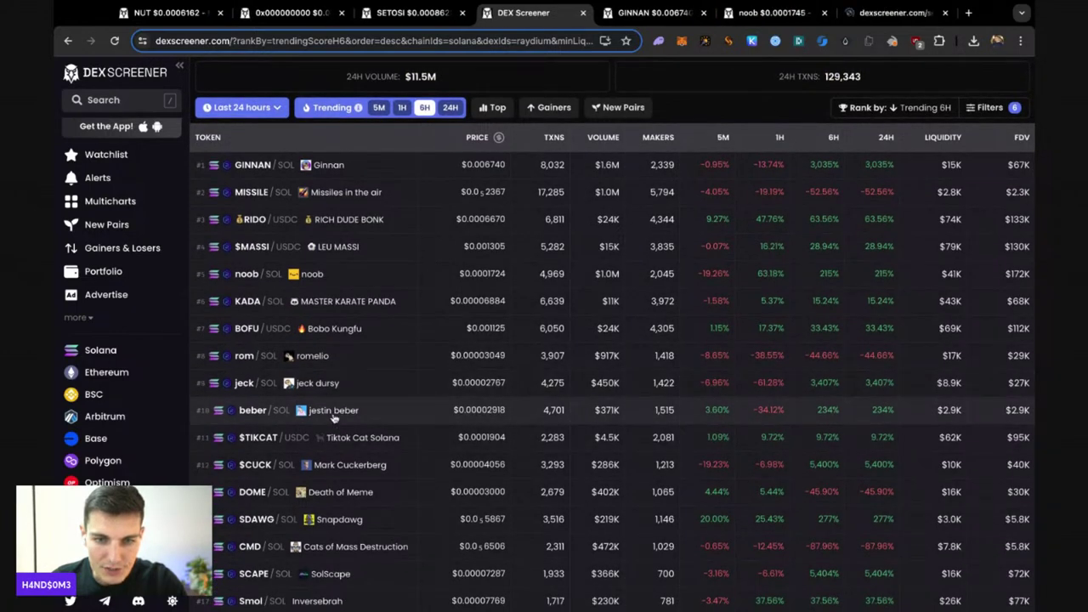
middle_click(356, 469)
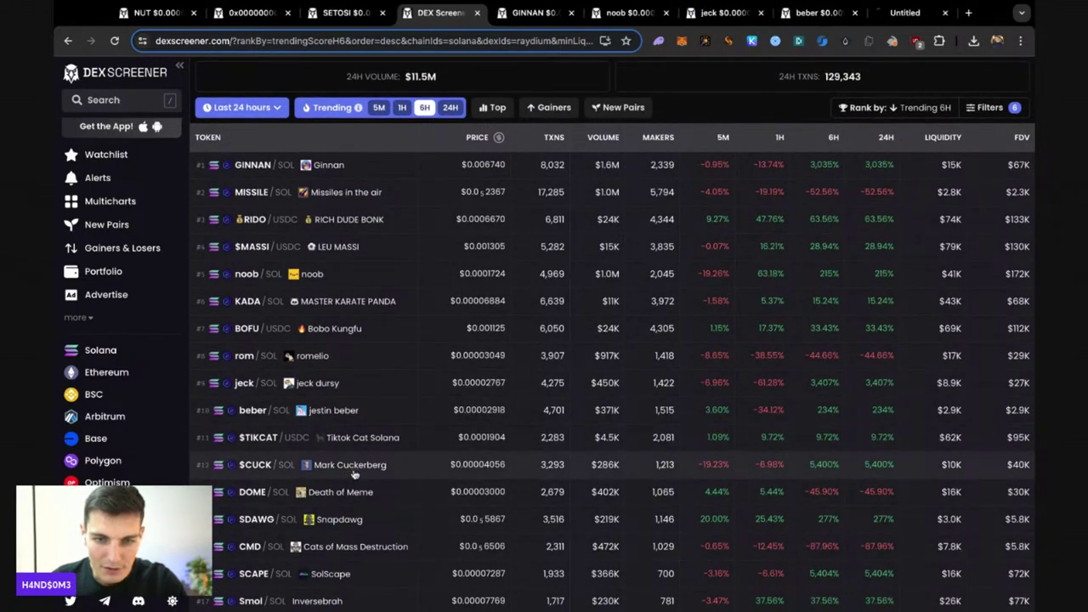
middle_click(358, 502)
scroll(361, 509, down, 2)
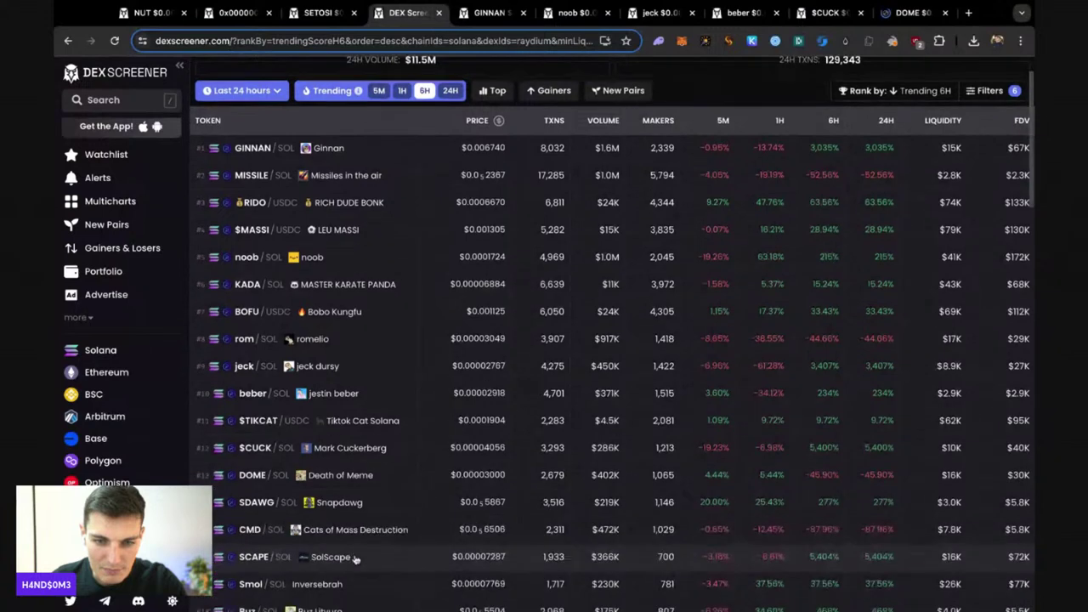
scroll(363, 511, down, 2)
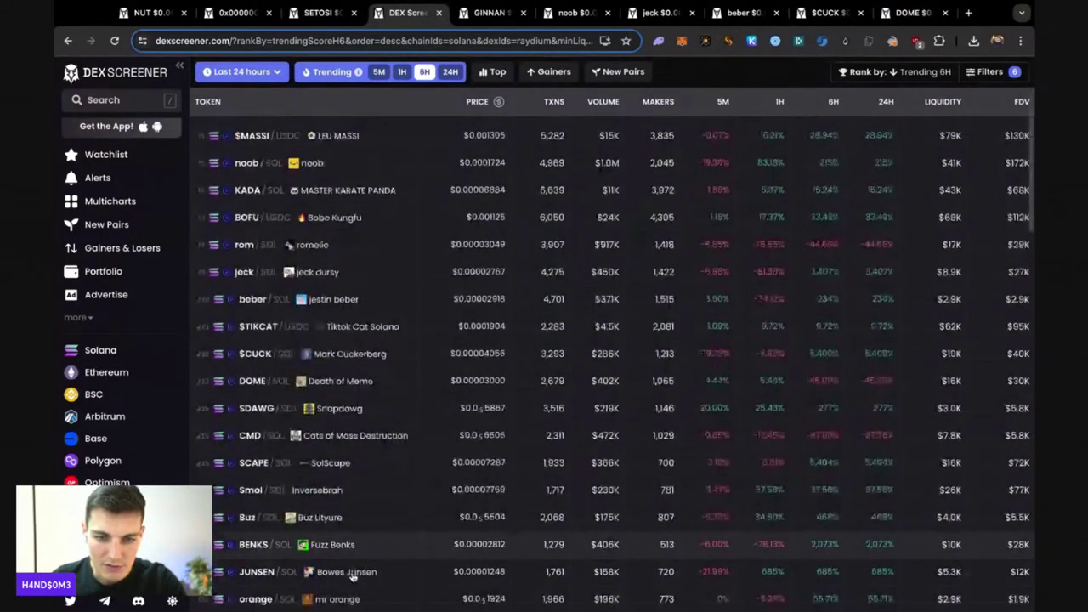
middle_click(361, 530)
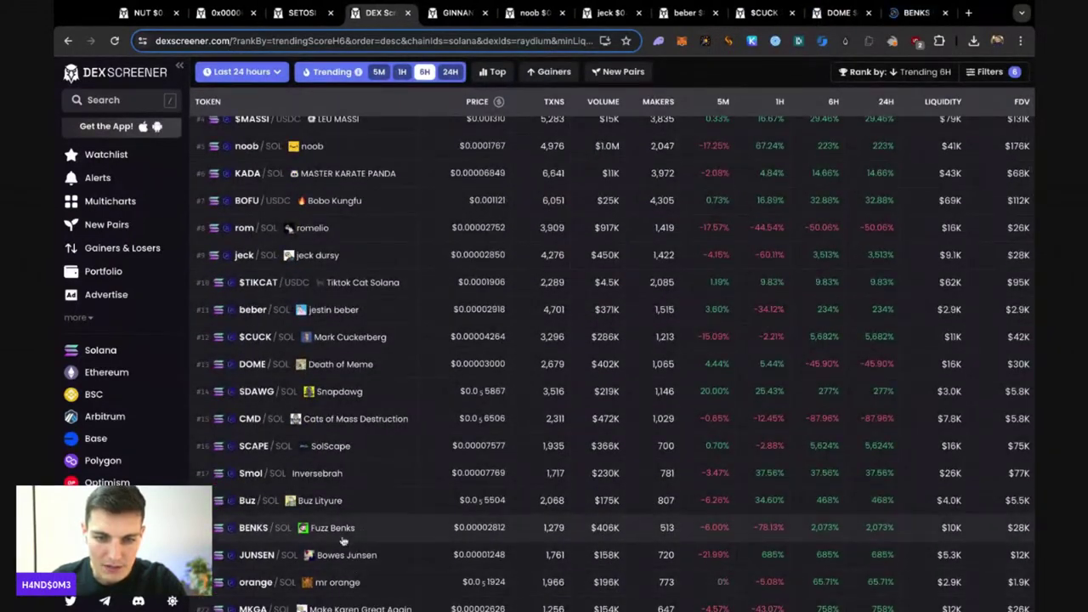
middle_click(336, 502)
scroll(338, 505, down, 5)
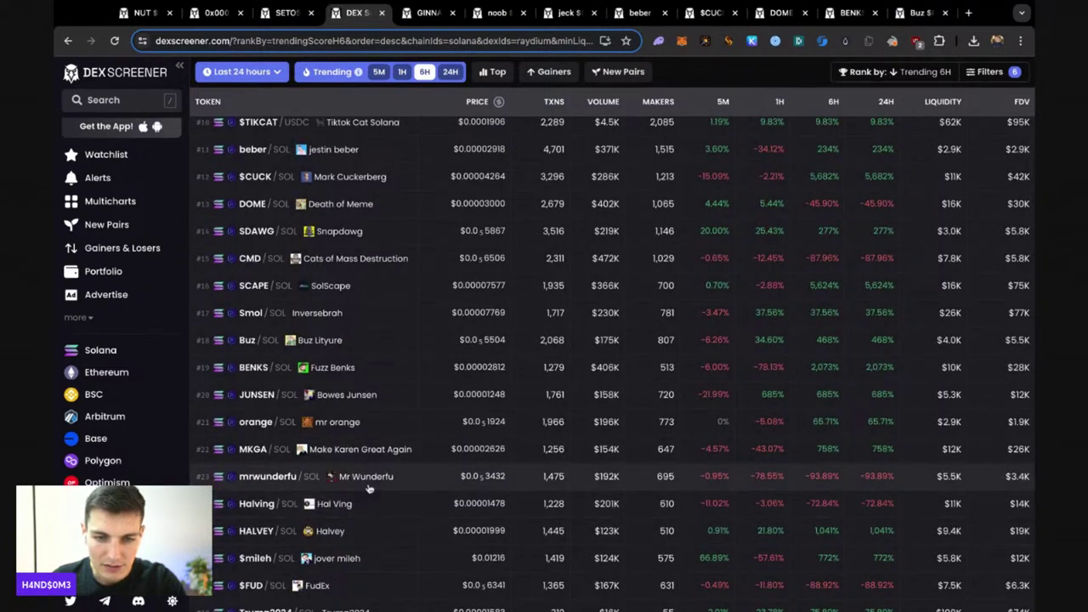
- Open mrwunderfu, $mileh, $FUD, bite, CWB, roos, cesby, BITKONEHT and fudex pairs in background tabs
middle_click(369, 485)
middle_click(327, 561)
scroll(336, 527, down, 3)
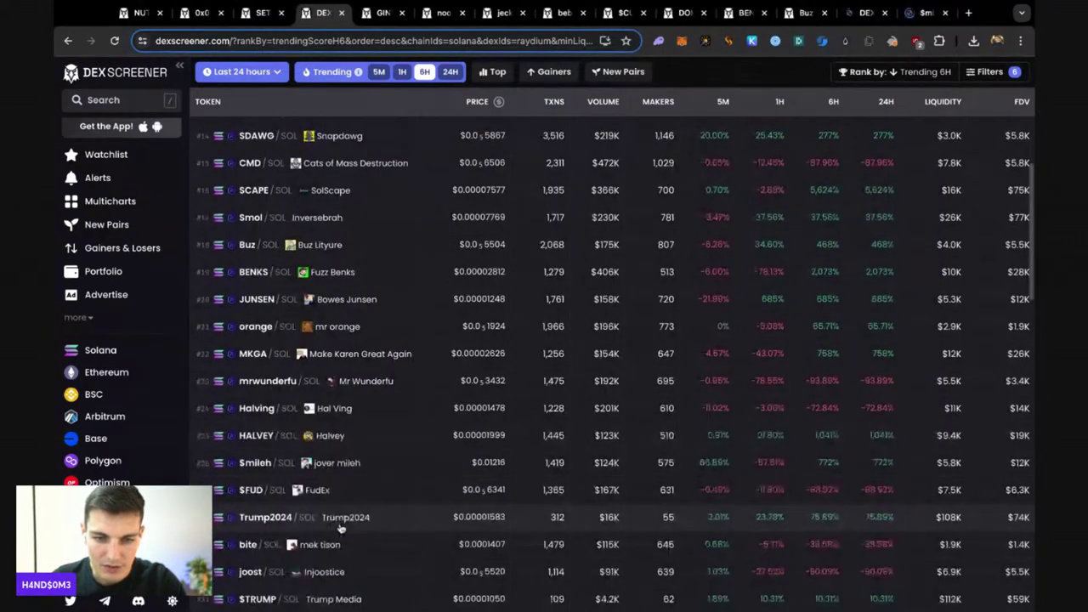
middle_click(358, 489)
scroll(338, 532, down, 1)
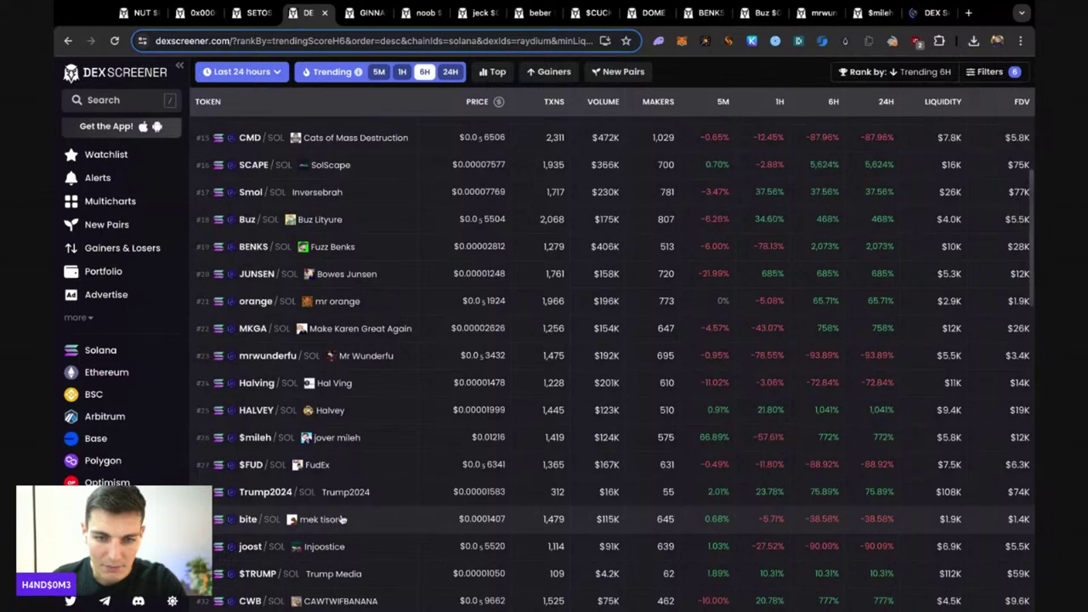
middle_click(342, 519)
scroll(342, 523, down, 1)
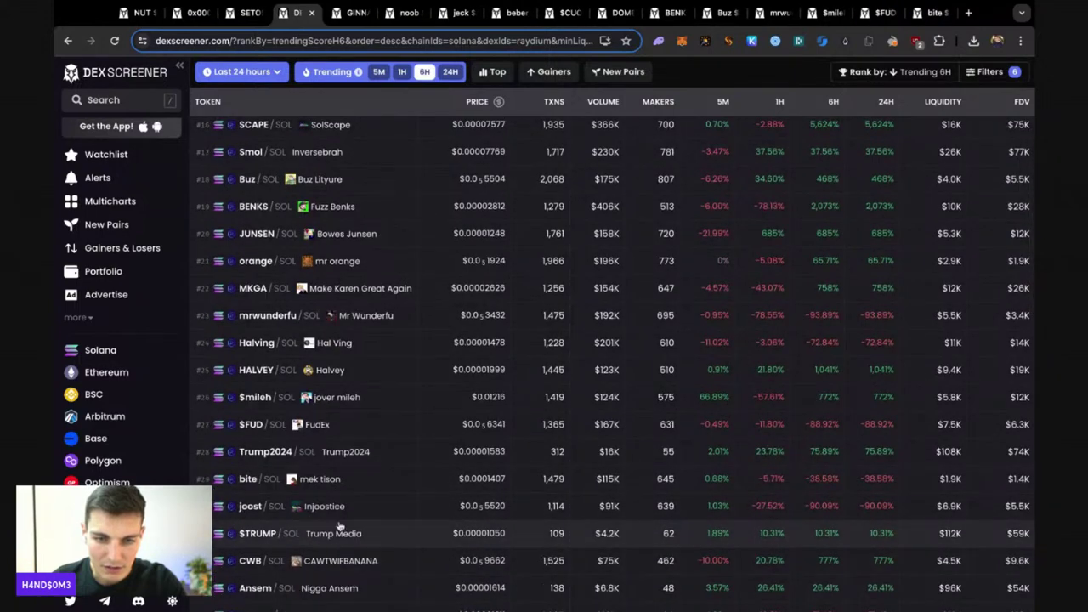
scroll(343, 518, down, 4)
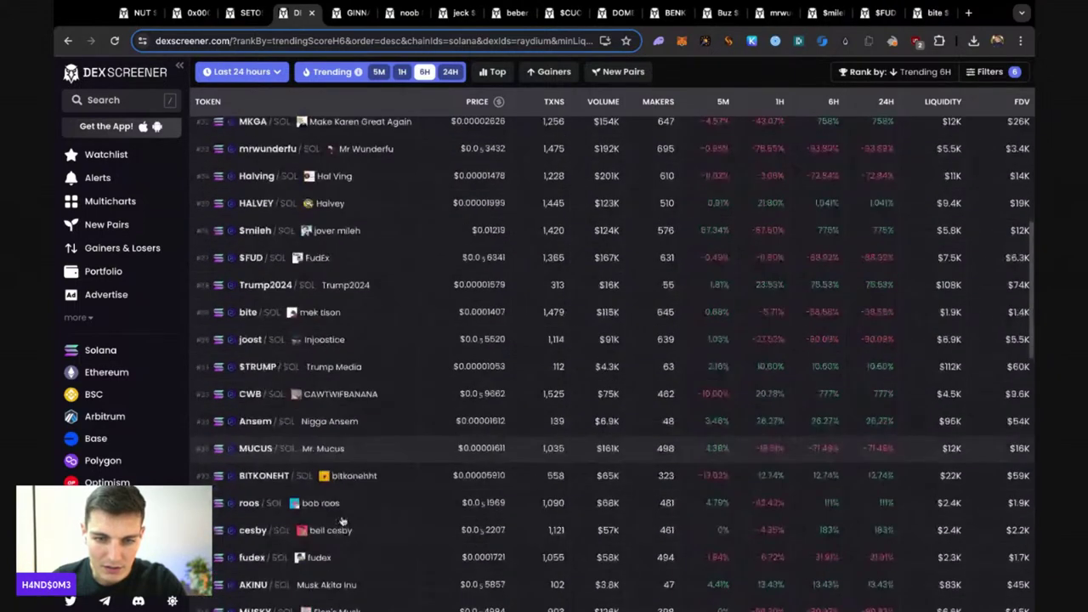
middle_click(368, 402)
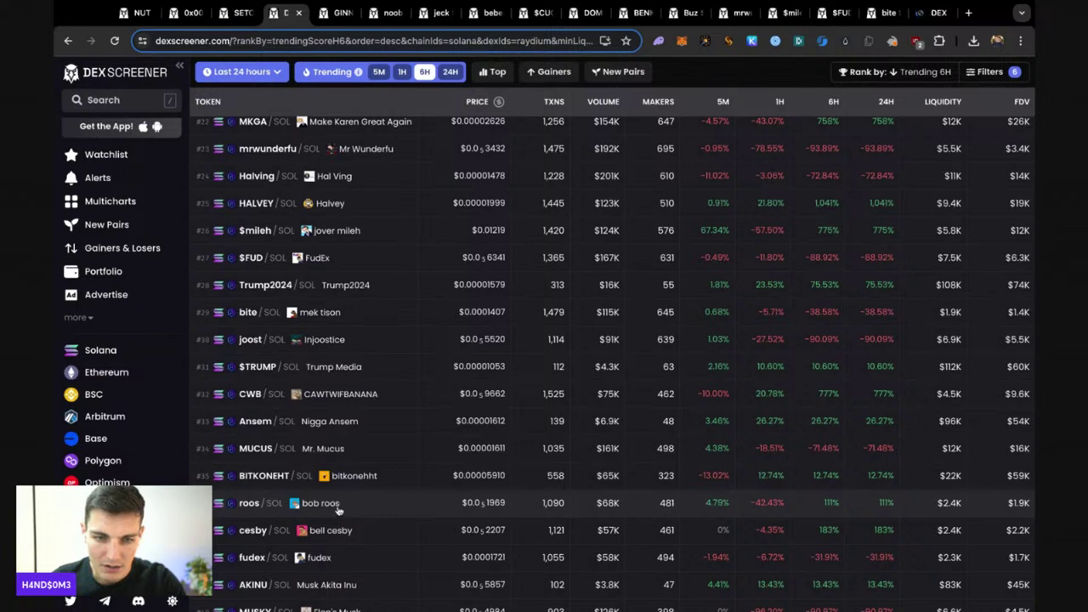
middle_click(339, 509)
middle_click(347, 530)
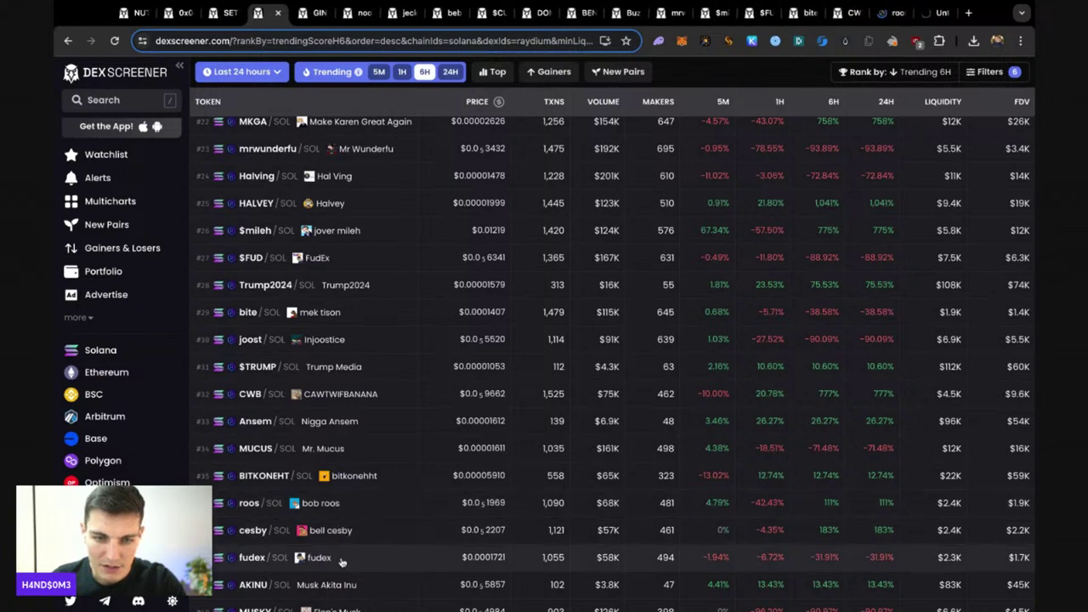
middle_click(380, 480)
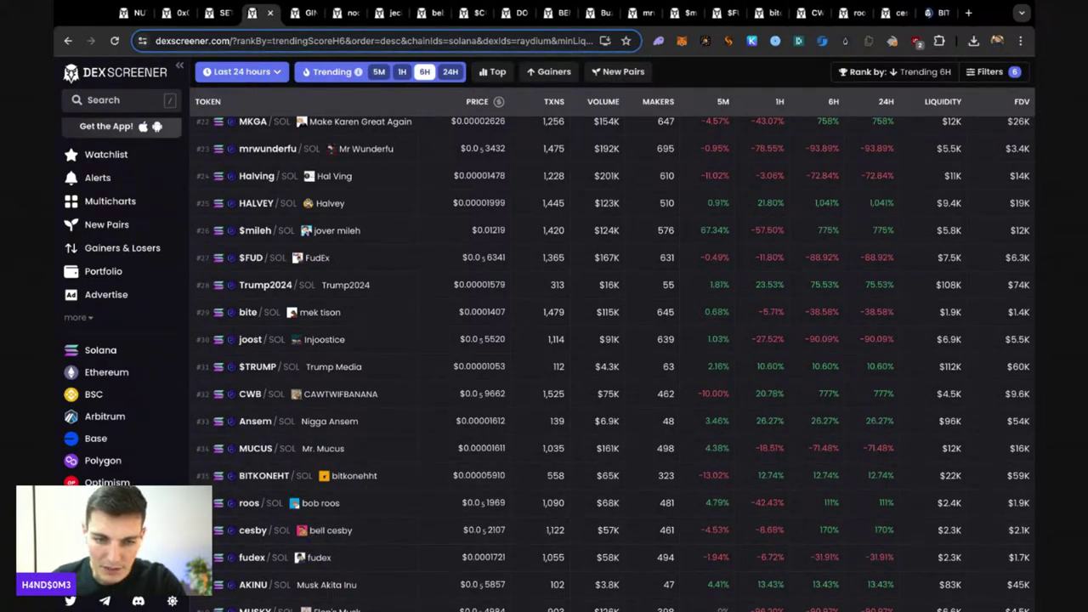
scroll(333, 544, down, 2)
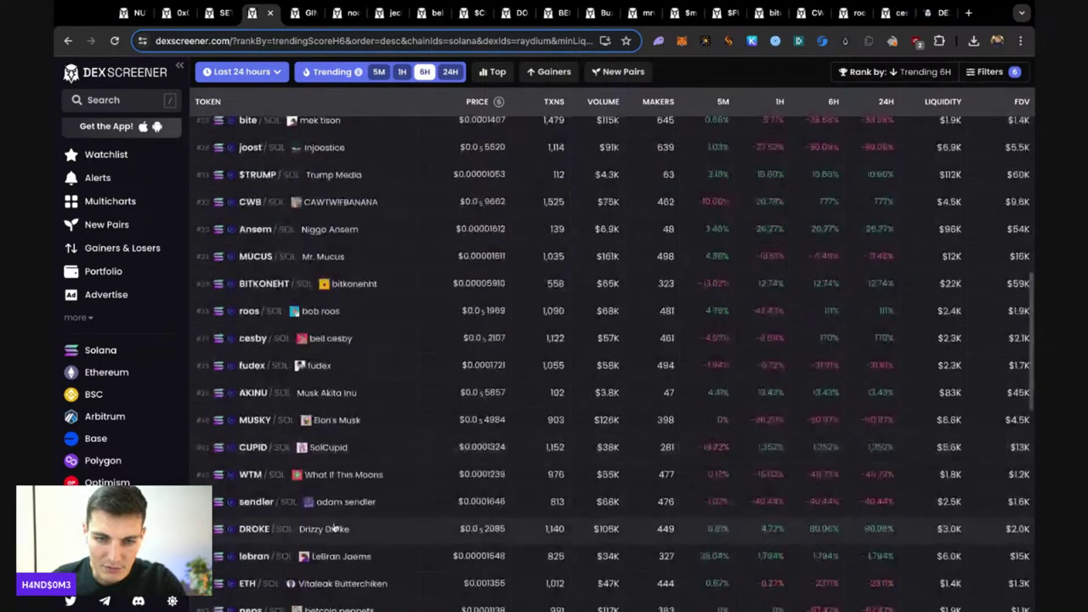
middle_click(337, 366)
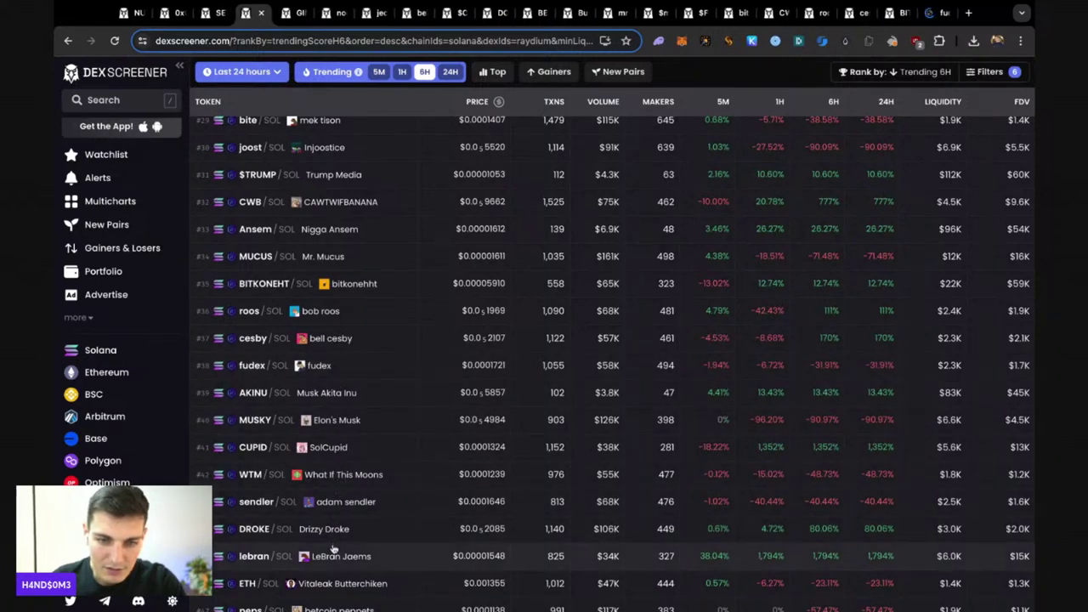
- Scroll the filtered trending list past rank 60 to review the remaining pairs
scroll(332, 565, down, 1)
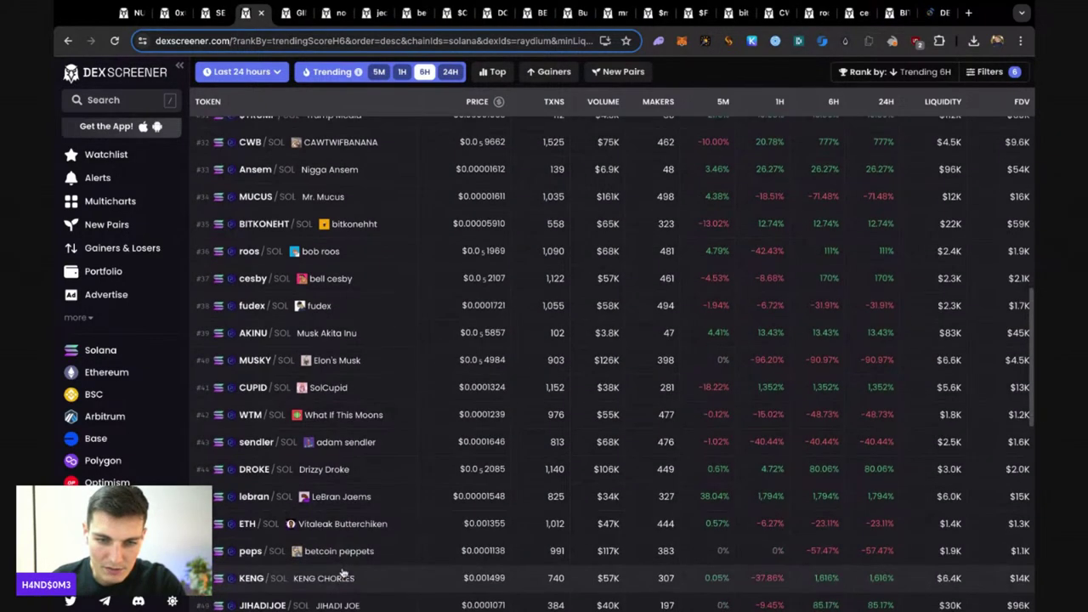
scroll(359, 517, down, 1)
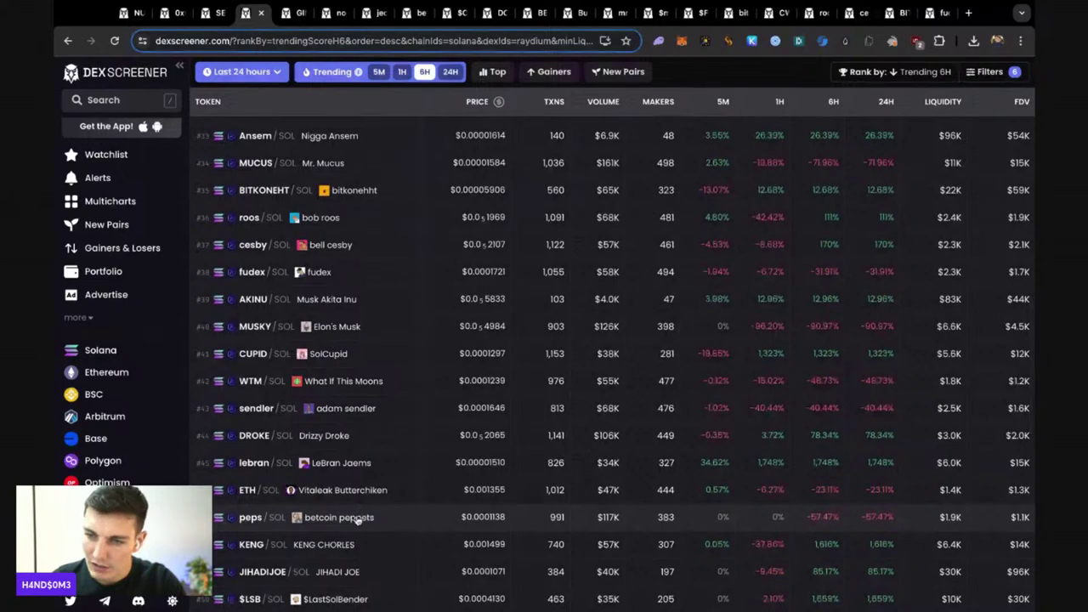
scroll(359, 520, down, 1)
scroll(355, 523, down, 1)
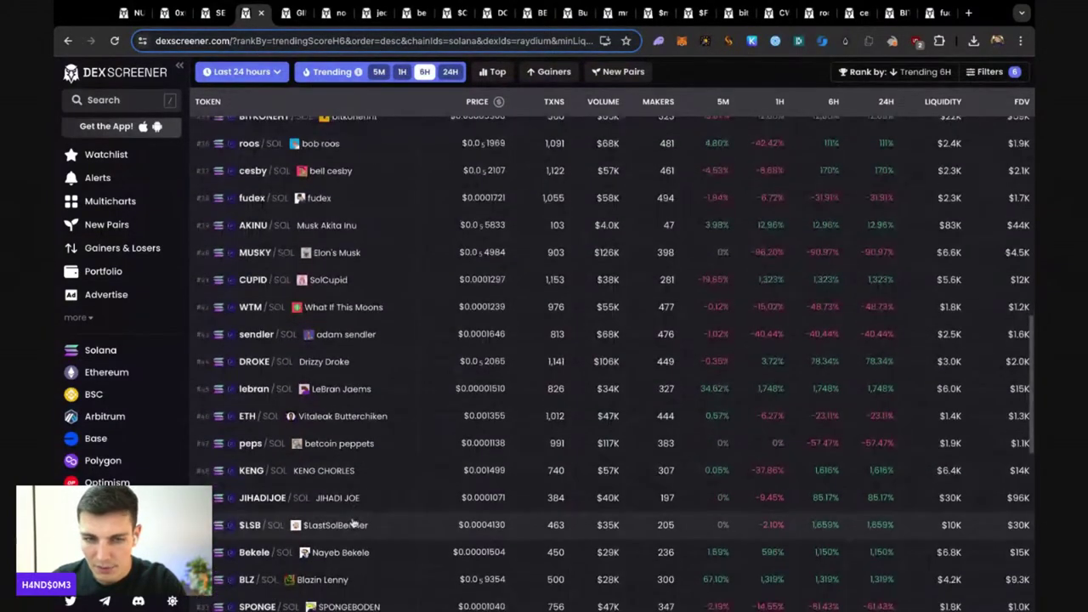
scroll(355, 520, down, 1)
scroll(355, 515, down, 4)
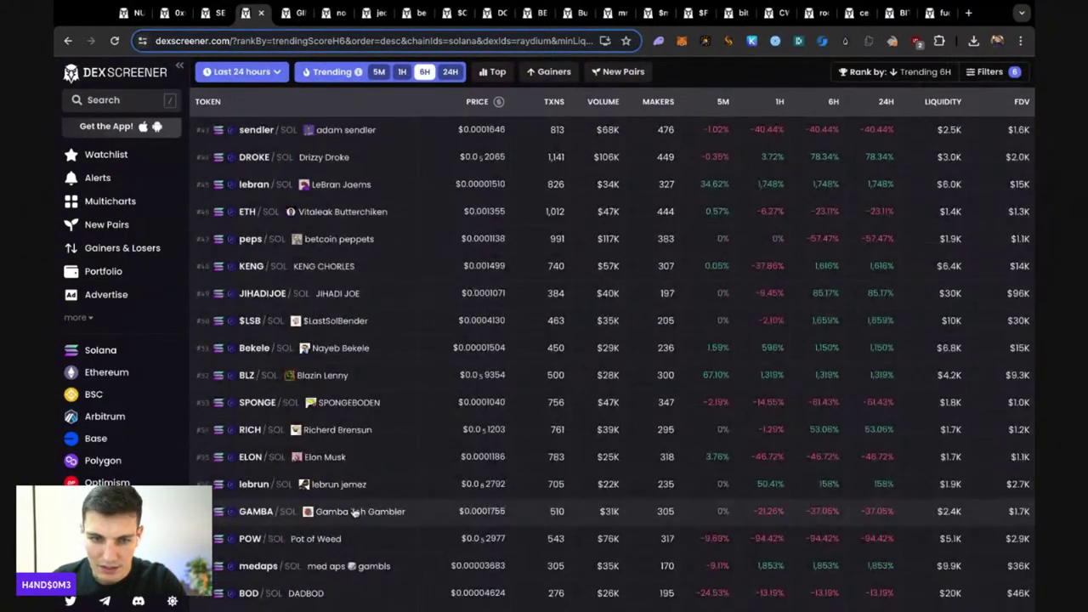
scroll(354, 511, down, 1)
scroll(353, 508, down, 1)
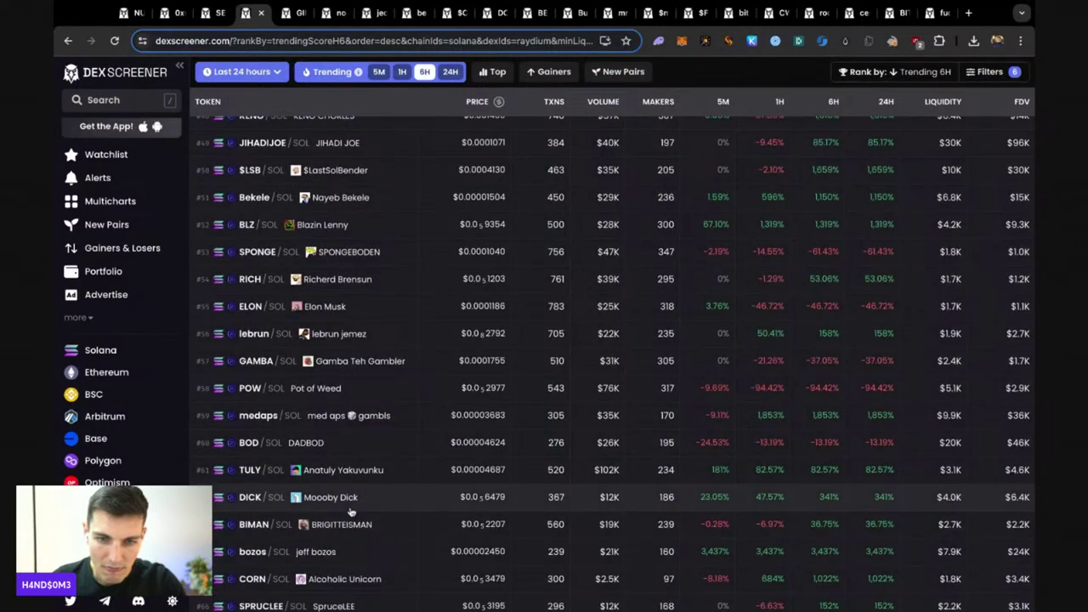
- Queue the TULY pair in a background tab and open noob/SOL's project website
middle_click(354, 479)
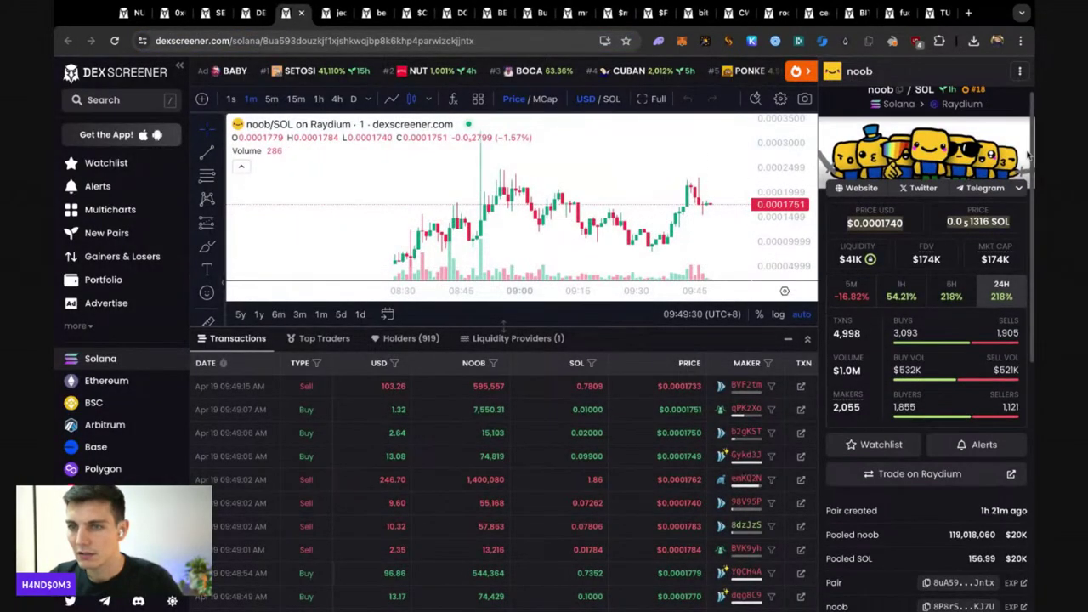
scroll(910, 255, down, 5)
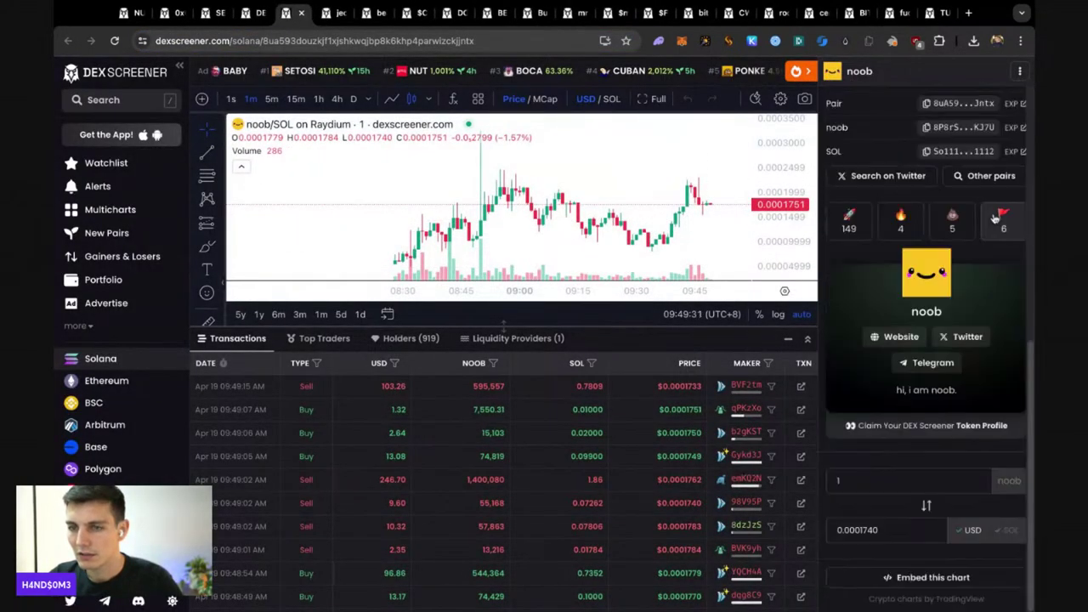
click(914, 338)
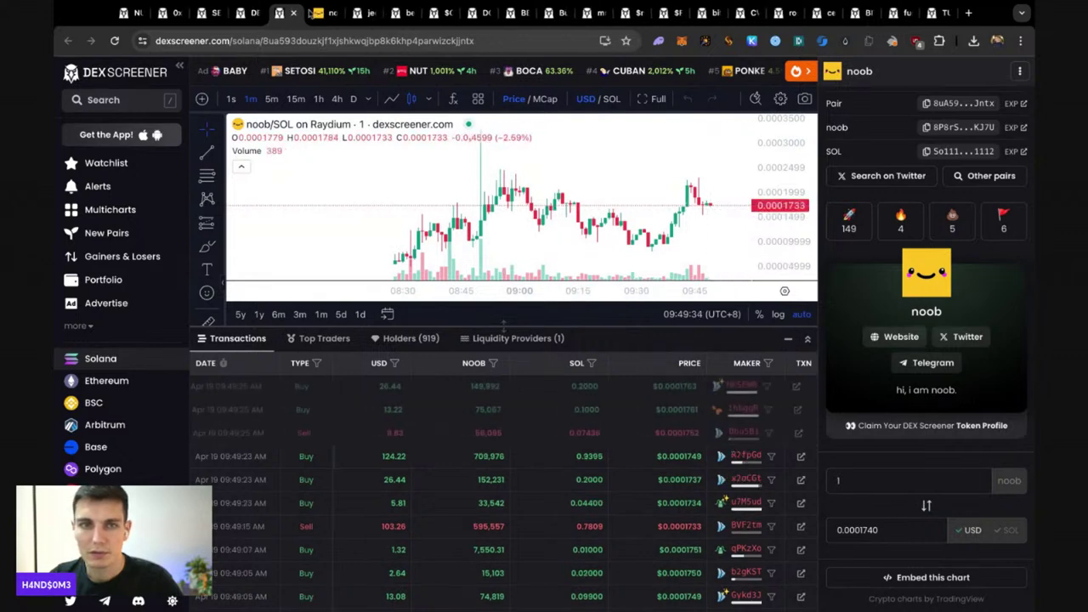
- On the noob.social tab, draw scribbles across the 'hi i am noob' character
click(328, 10)
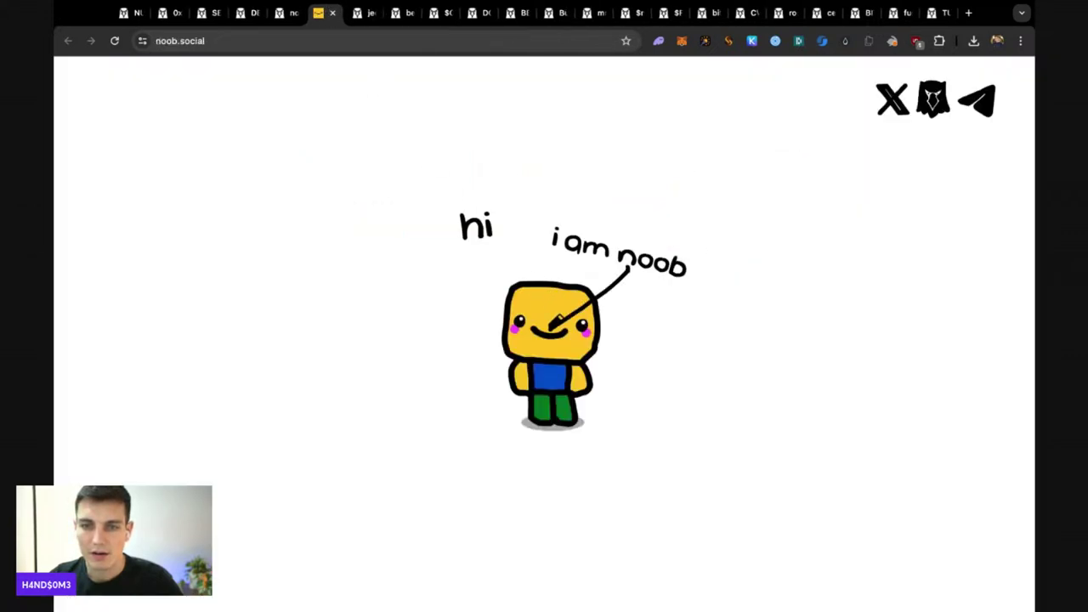
drag(587, 248, 601, 313)
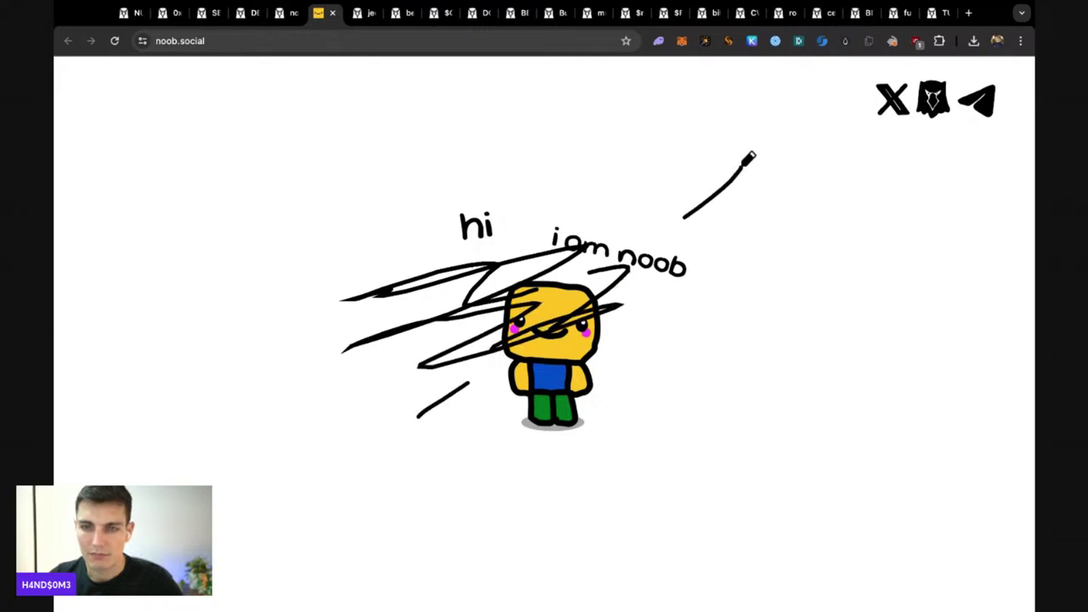
click(896, 115)
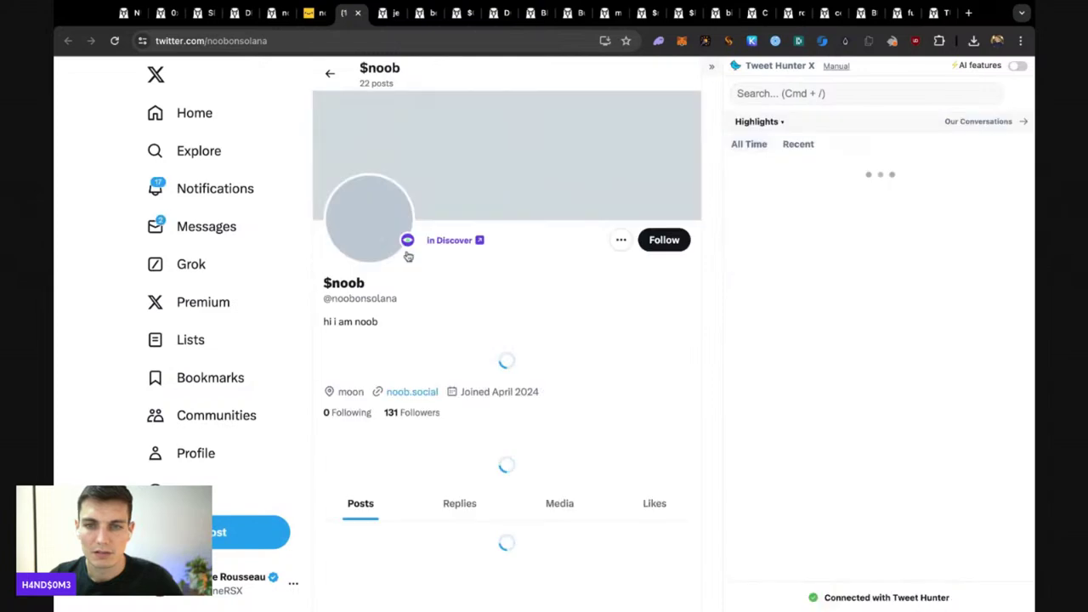
scroll(361, 325, down, 8)
scroll(361, 325, down, 3)
scroll(360, 325, down, 3)
scroll(361, 325, down, 1)
scroll(360, 324, down, 4)
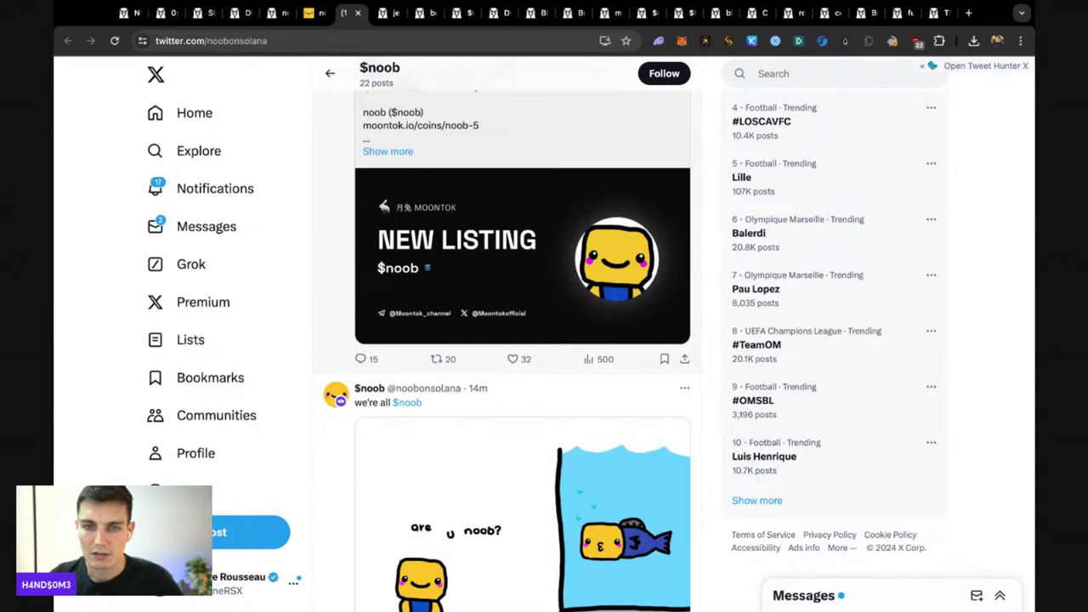
scroll(522, 340, down, 4)
scroll(361, 502, up, 2)
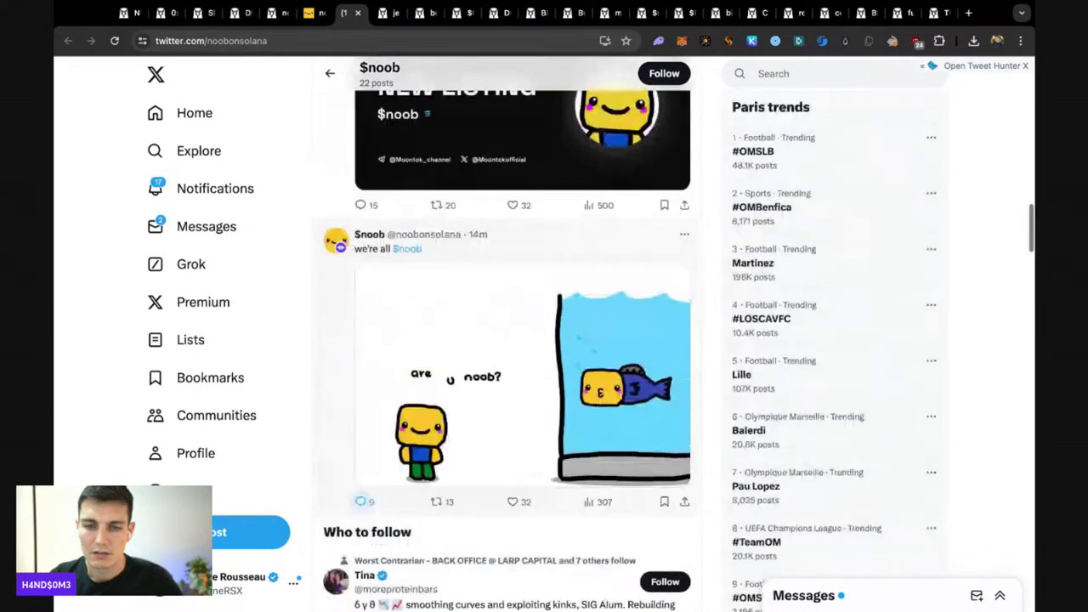
scroll(360, 502, down, 1)
scroll(361, 501, down, 5)
scroll(360, 501, down, 3)
scroll(361, 501, down, 4)
scroll(522, 340, down, 3)
scroll(522, 341, down, 1)
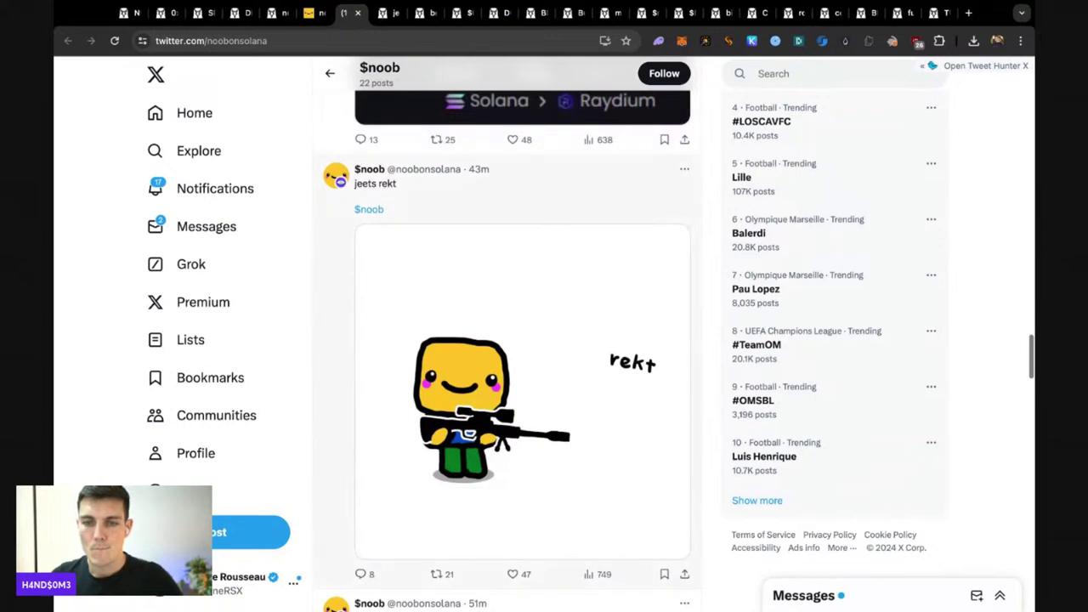
scroll(522, 341, down, 5)
scroll(522, 341, down, 5)
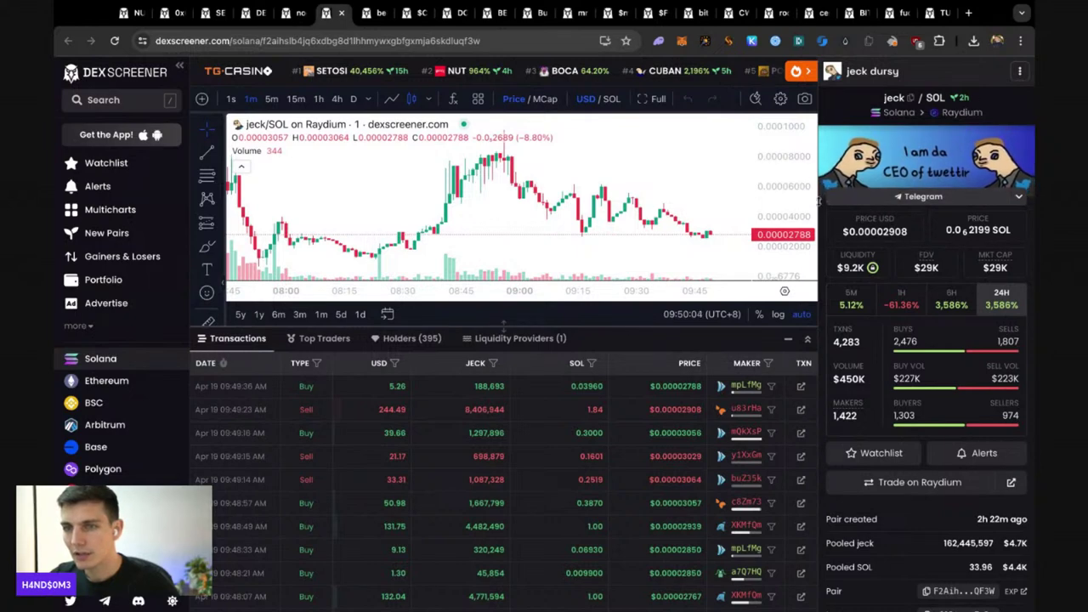
- Move past the beber pair and discard the $CUCK and DOME pair tabs
key(ctrl+Tab)
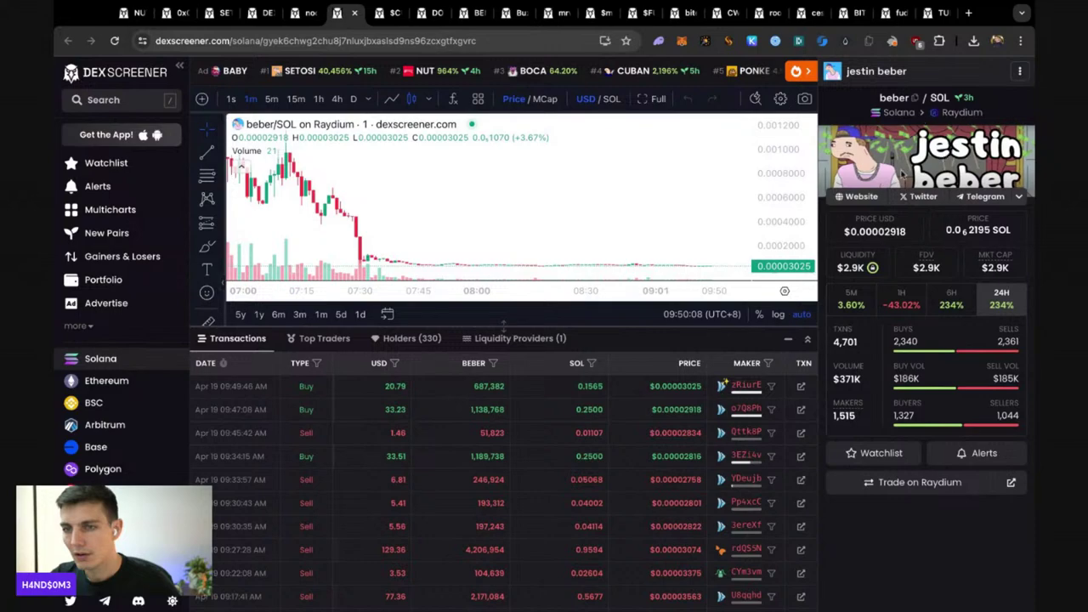
key(ctrl+Tab)
key(ctrl+w)
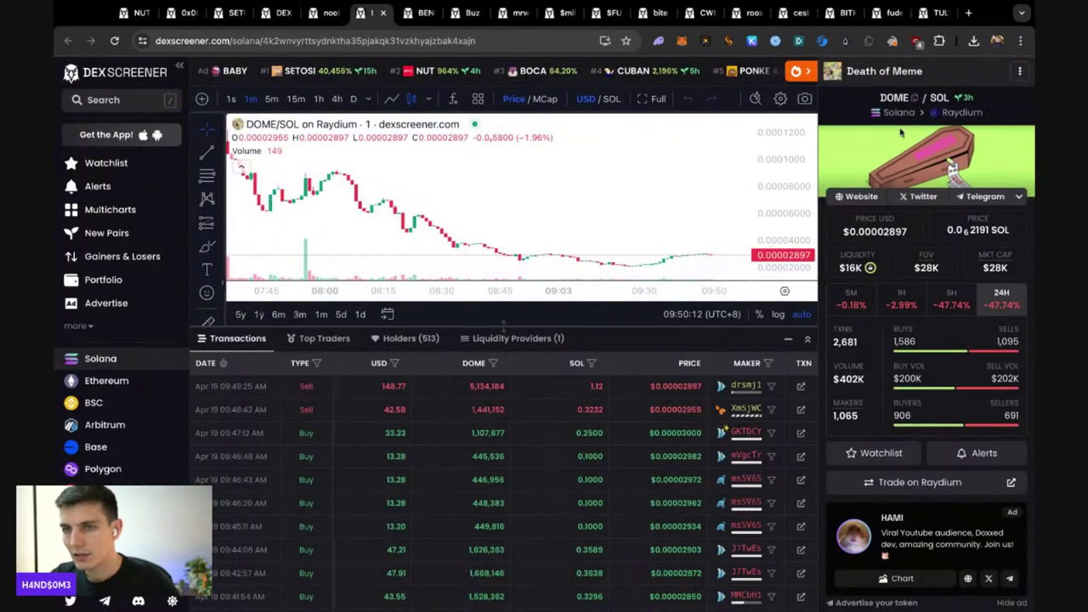
scroll(669, 158, down, 2)
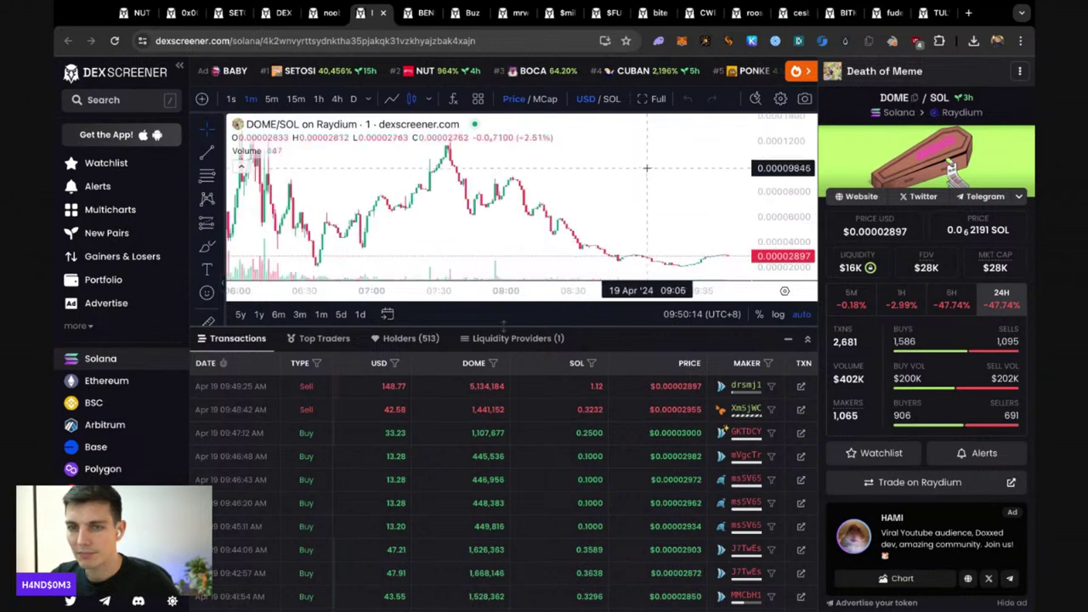
scroll(717, 163, down, 2)
scroll(723, 165, down, 1)
key(ctrl+w)
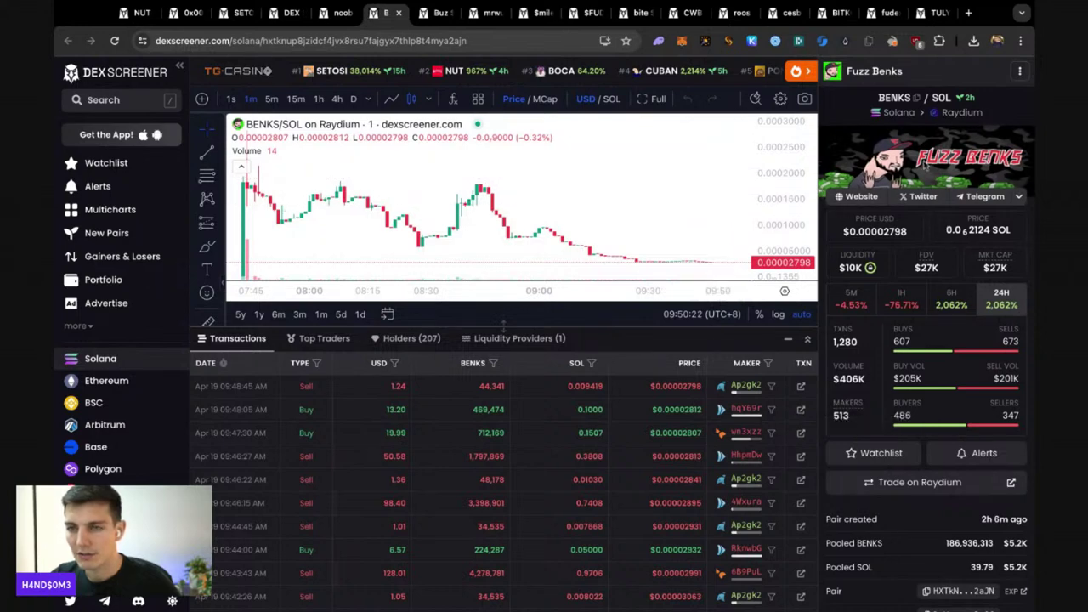
- Open the BENKS token's Fuzz Benks website and scroll through it
click(859, 198)
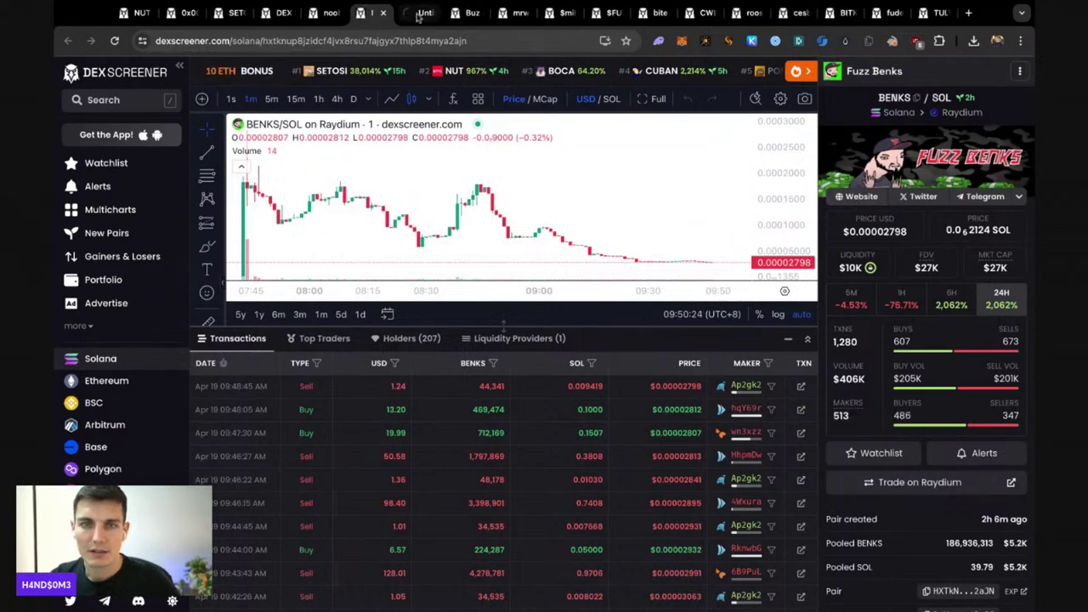
click(423, 15)
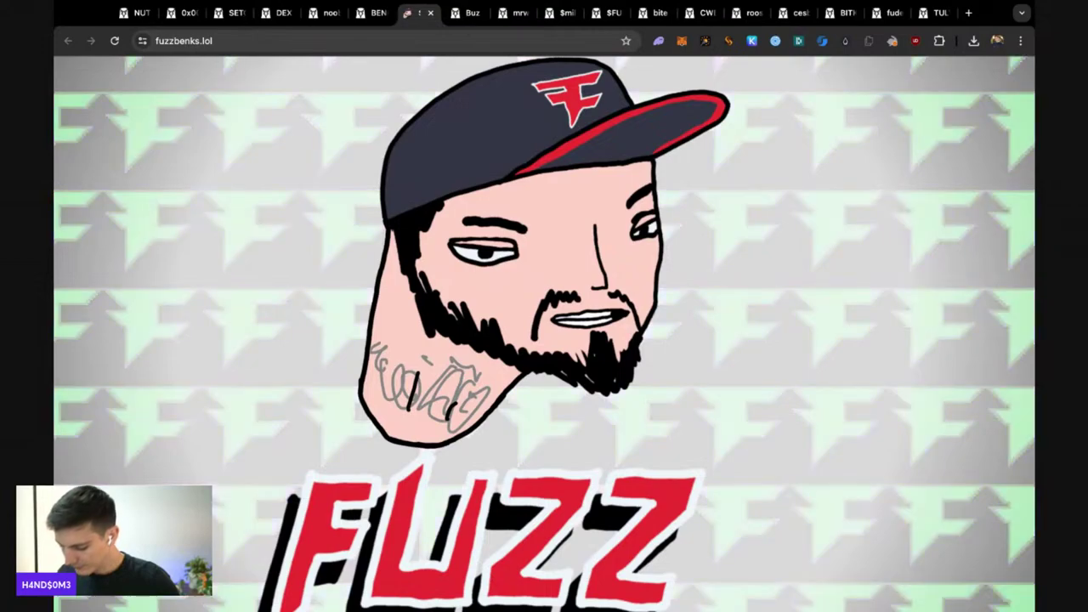
scroll(537, 179, down, 2)
scroll(537, 179, down, 3)
scroll(537, 179, down, 4)
- Close the Fuzz Benks website and discard the BENKS pair tab
scroll(537, 180, down, 6)
key(ctrl+w)
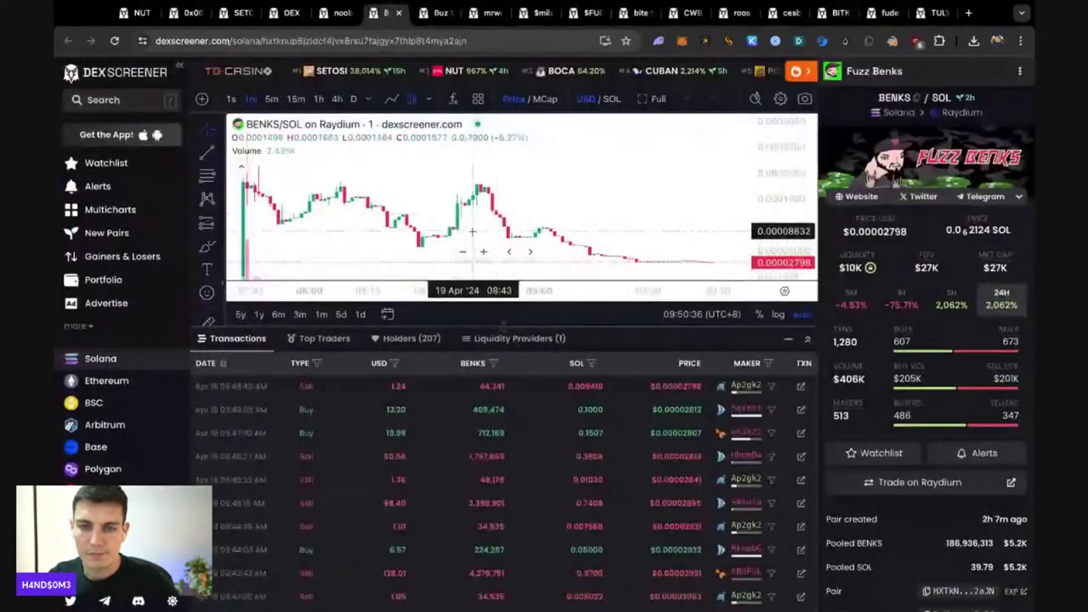
key(ctrl+w)
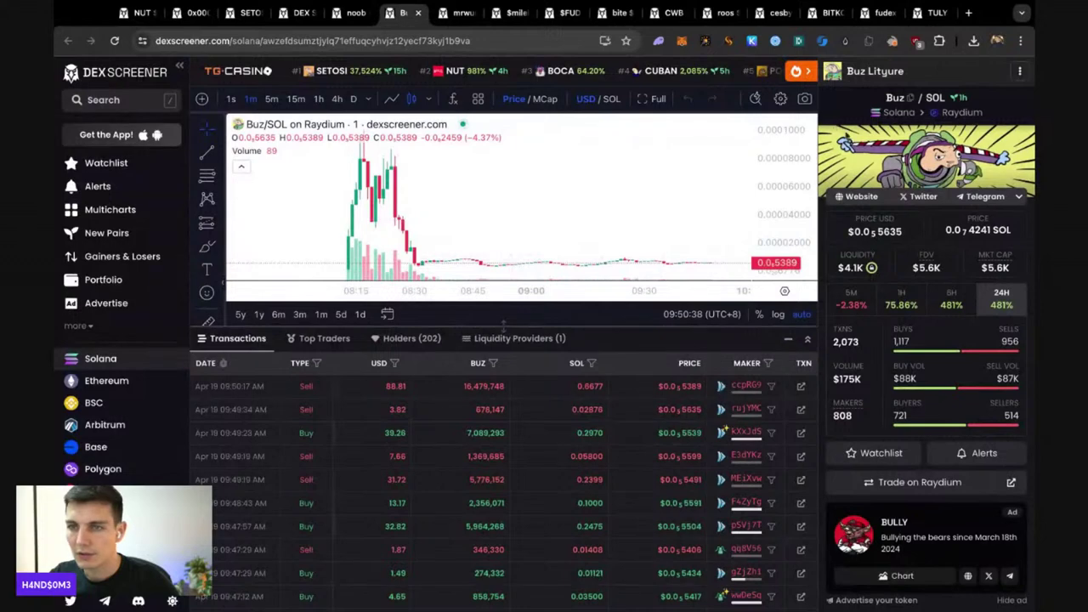
- Check Buz's website (404 not found), then discard the Buz, mrwunderfu and $mileh pairs
middle_click(861, 196)
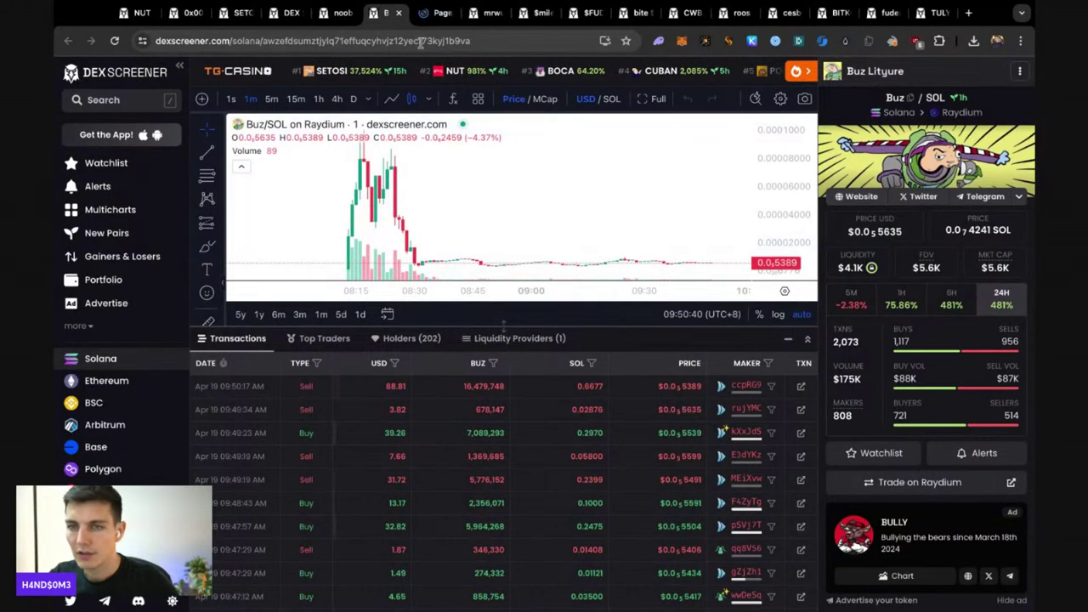
click(442, 22)
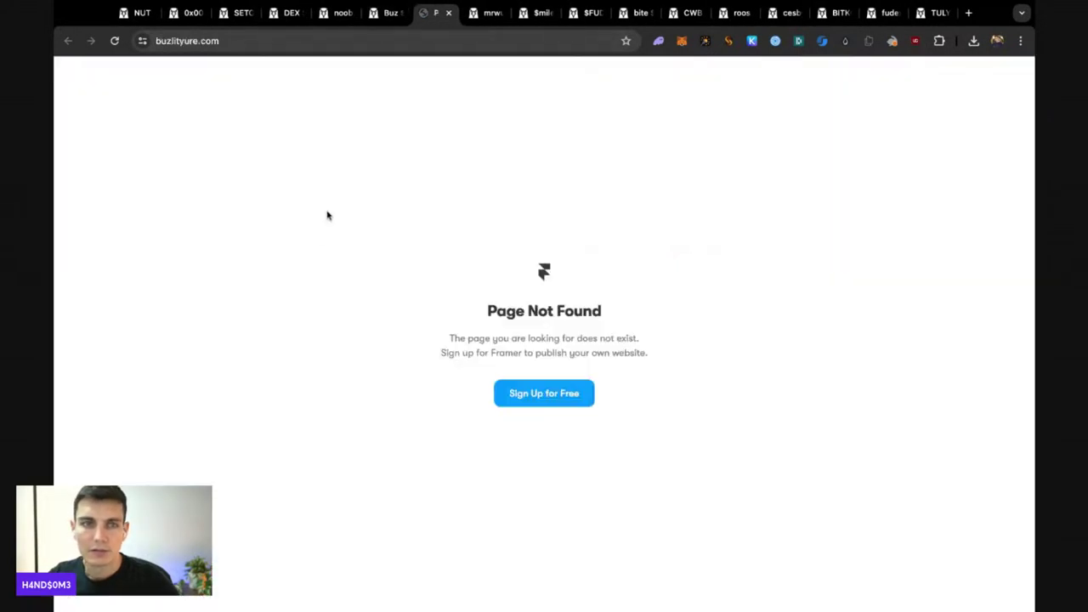
key(ctrl+w)
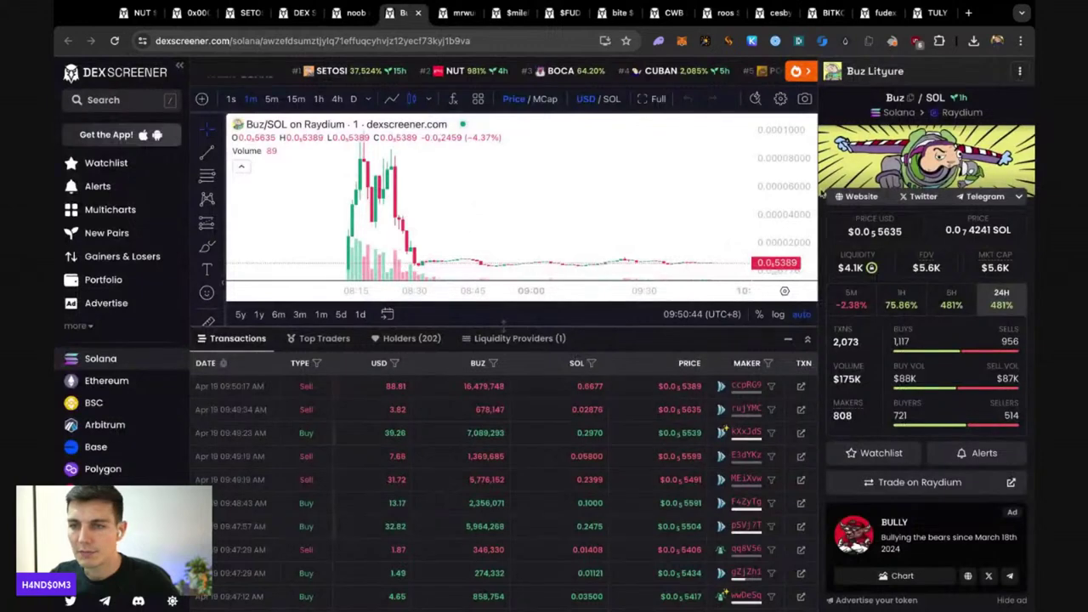
key(ctrl+w)
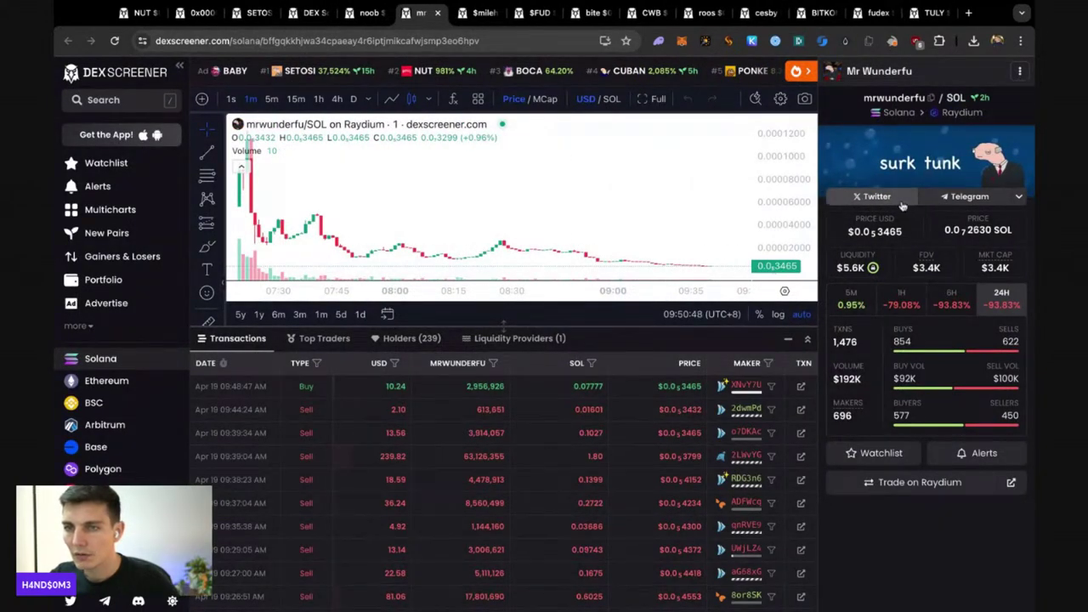
key(ctrl+w)
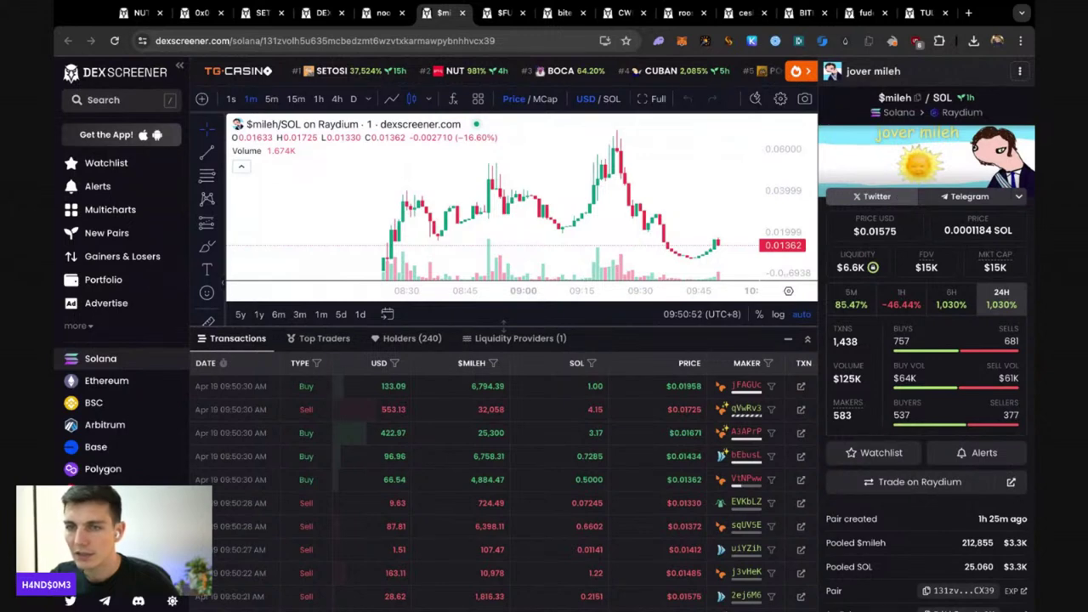
key(ctrl+w)
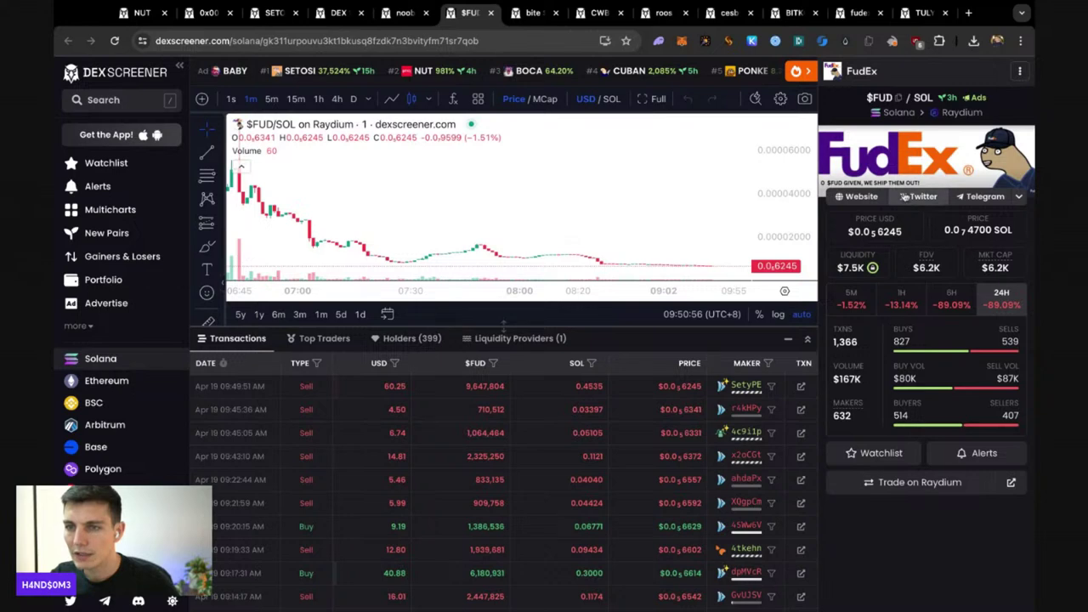
- View the FudEx website, then close it and discard the $FUD pair
middle_click(861, 197)
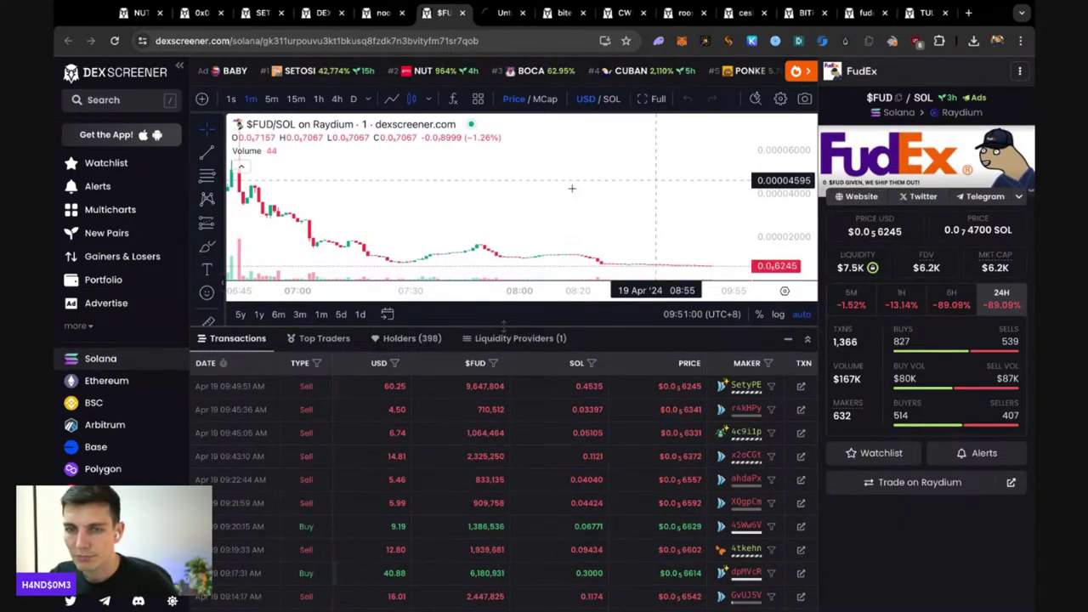
click(501, 12)
key(ctrl+w)
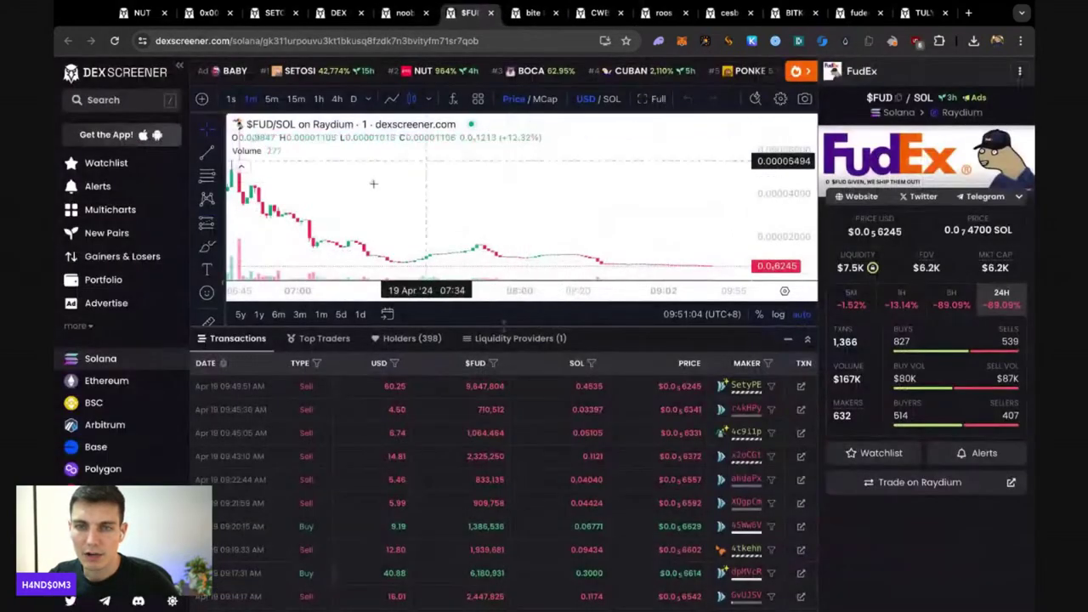
key(ctrl+w)
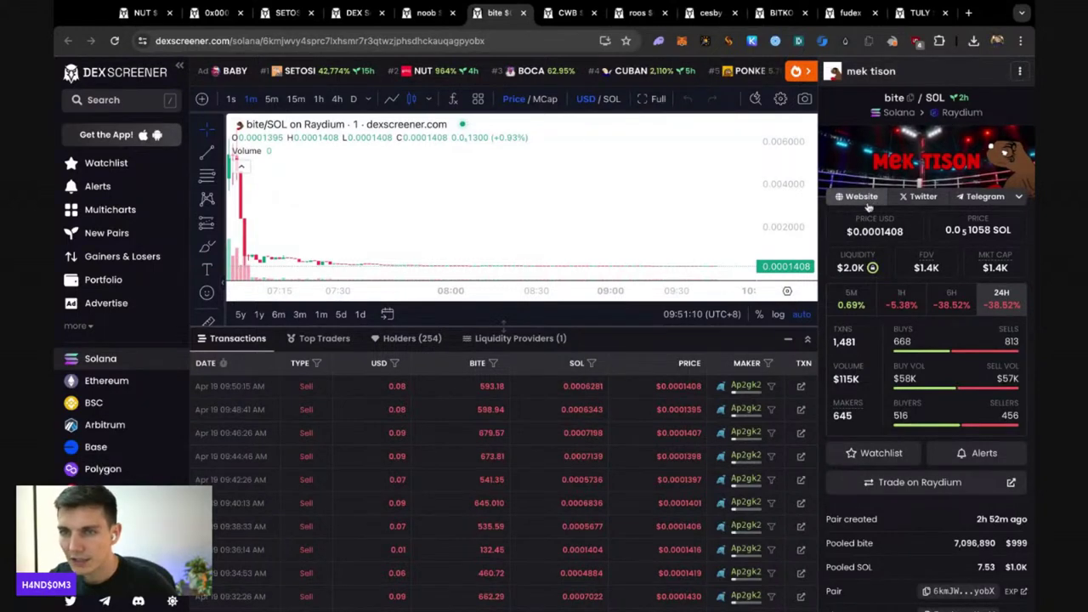
- View the bite token's Mek Tison website, then discard the bite pair tab
middle_click(861, 197)
click(491, 14)
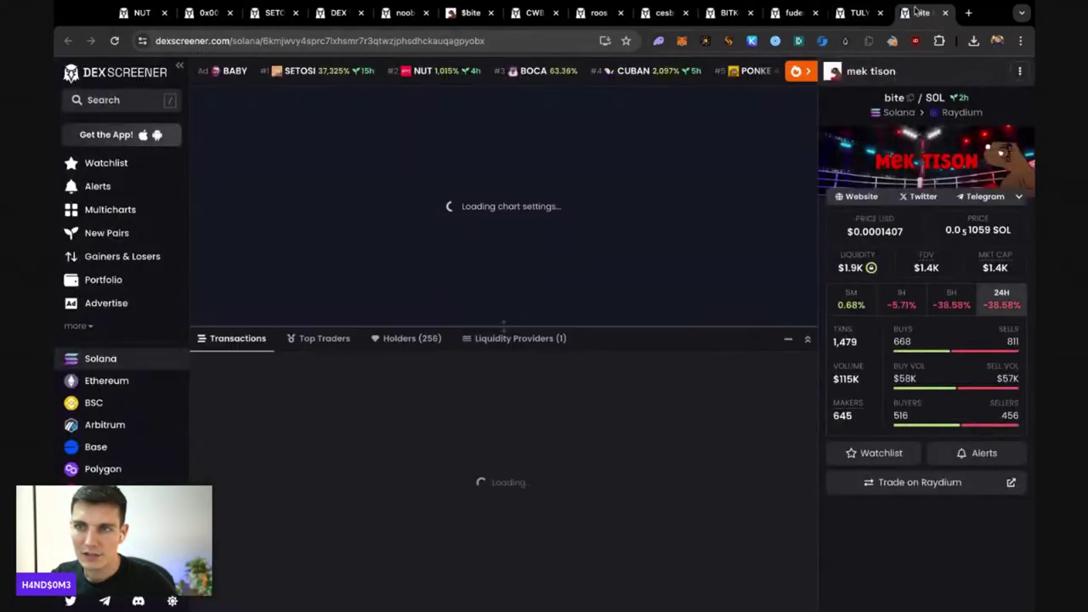
drag(908, 12, 481, 26)
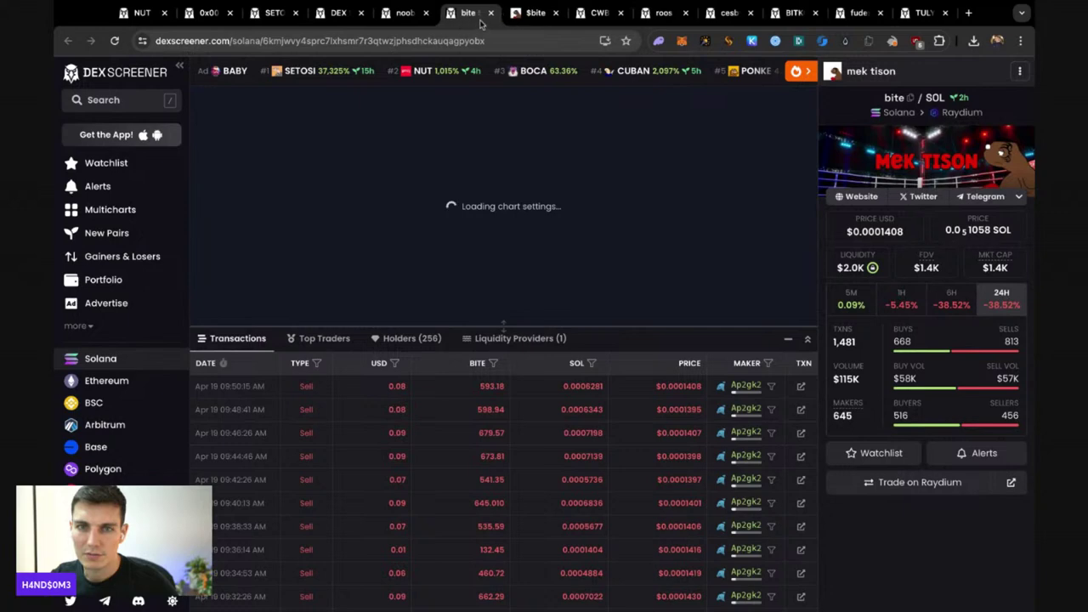
key(ctrl+w)
key(ctrl+w)
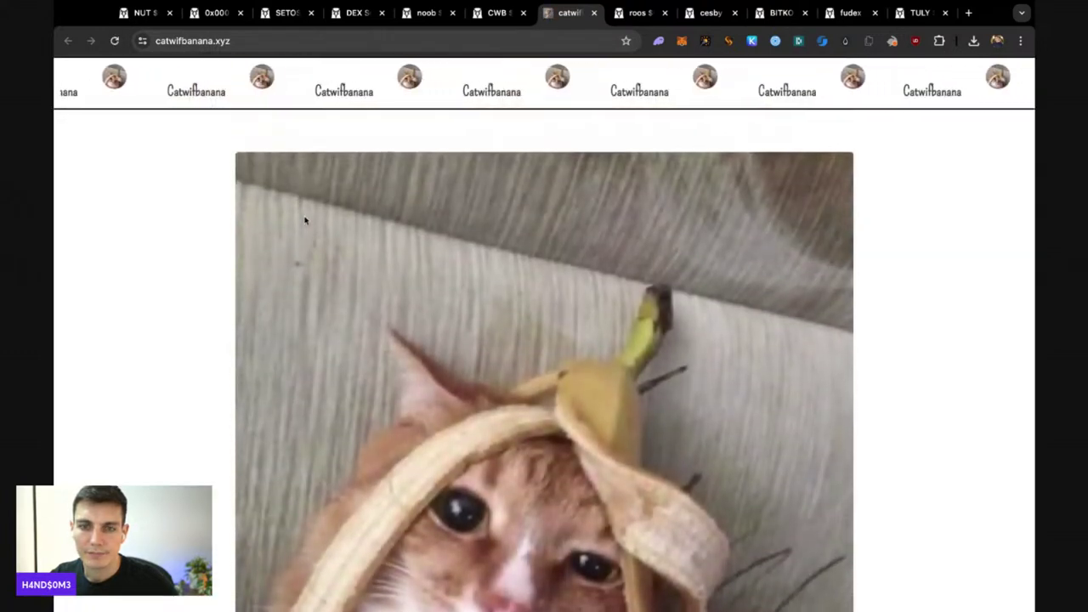
- Scroll catwifbanana.xyz down to the footer and back to the top, then close it
scroll(501, 233, down, 2)
scroll(502, 234, down, 2)
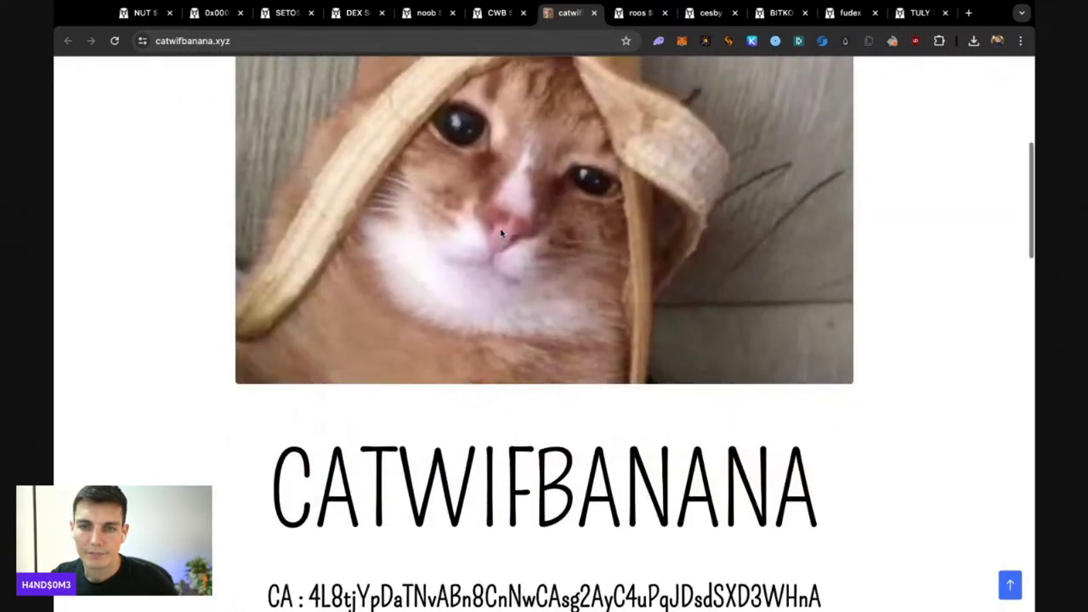
scroll(544, 332, down, 4)
scroll(544, 331, down, 2)
scroll(545, 331, down, 3)
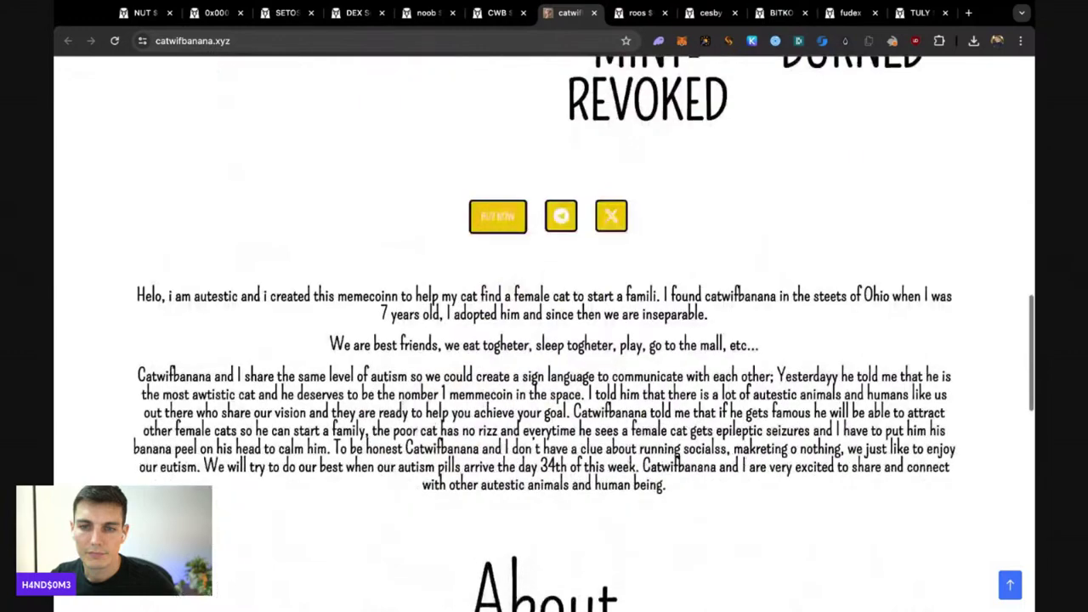
scroll(544, 332, down, 3)
scroll(544, 332, down, 2)
scroll(544, 332, down, 3)
scroll(544, 331, down, 3)
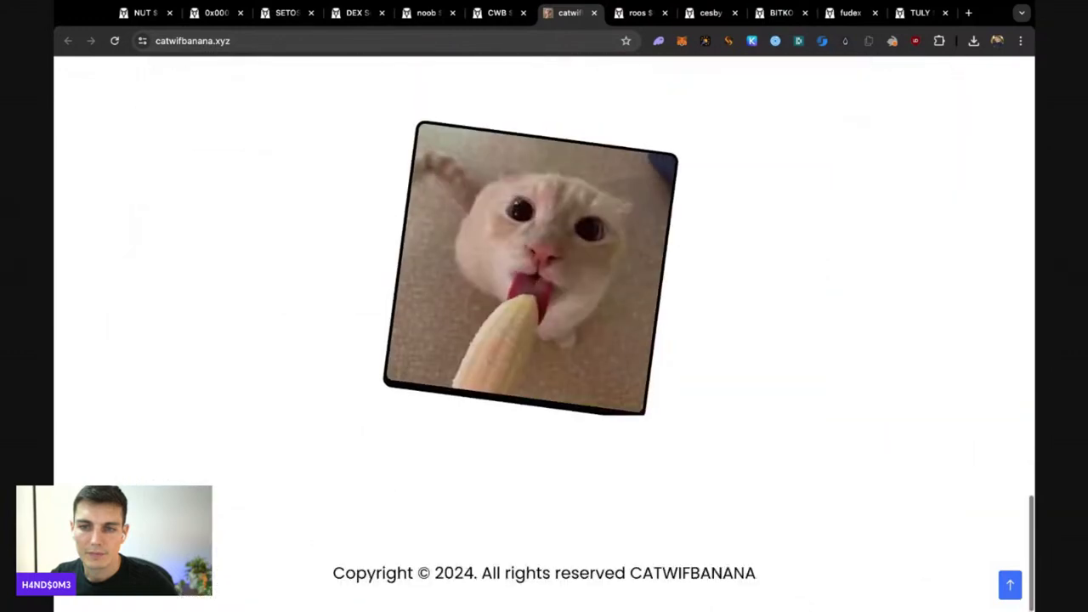
scroll(544, 332, up, 1)
scroll(544, 331, up, 7)
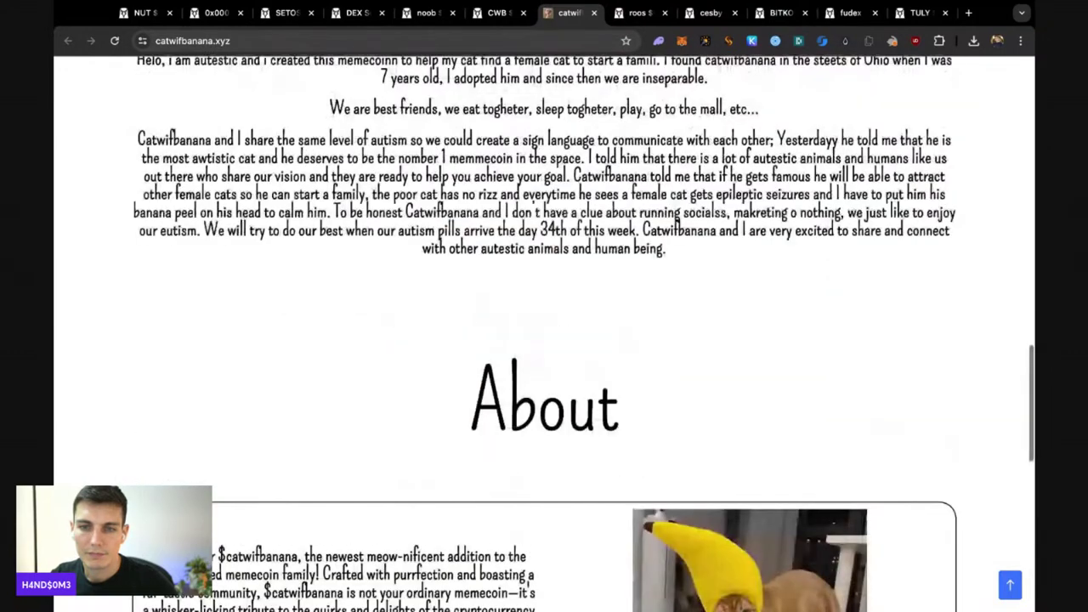
scroll(544, 332, down, 3)
scroll(544, 331, down, 3)
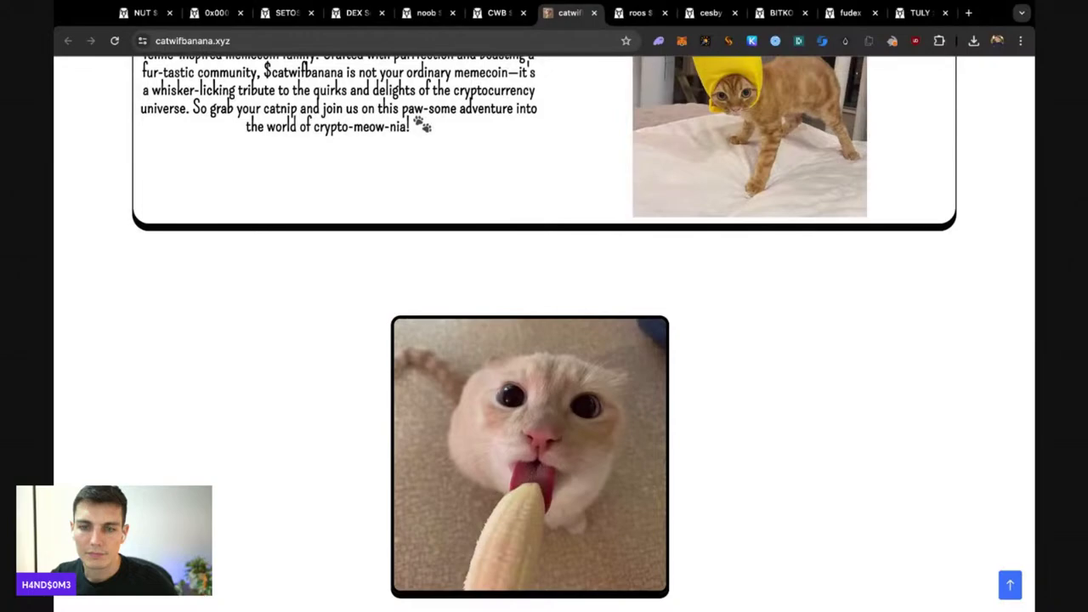
scroll(481, 222, up, 6)
scroll(481, 222, down, 5)
scroll(481, 222, up, 1)
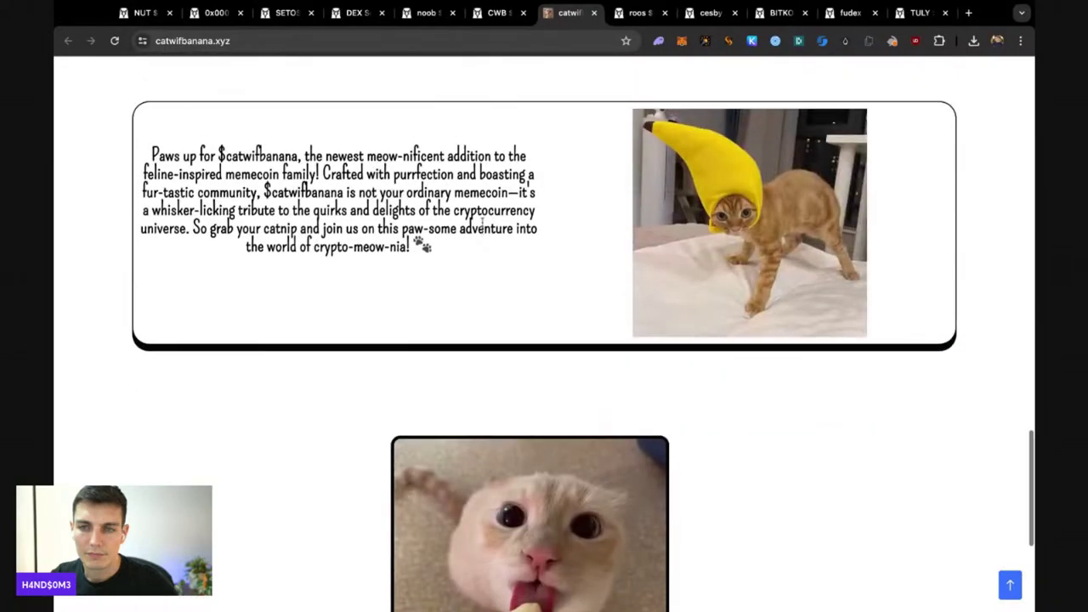
scroll(544, 341, up, 5)
scroll(544, 341, up, 7)
scroll(544, 340, up, 7)
scroll(544, 340, up, 3)
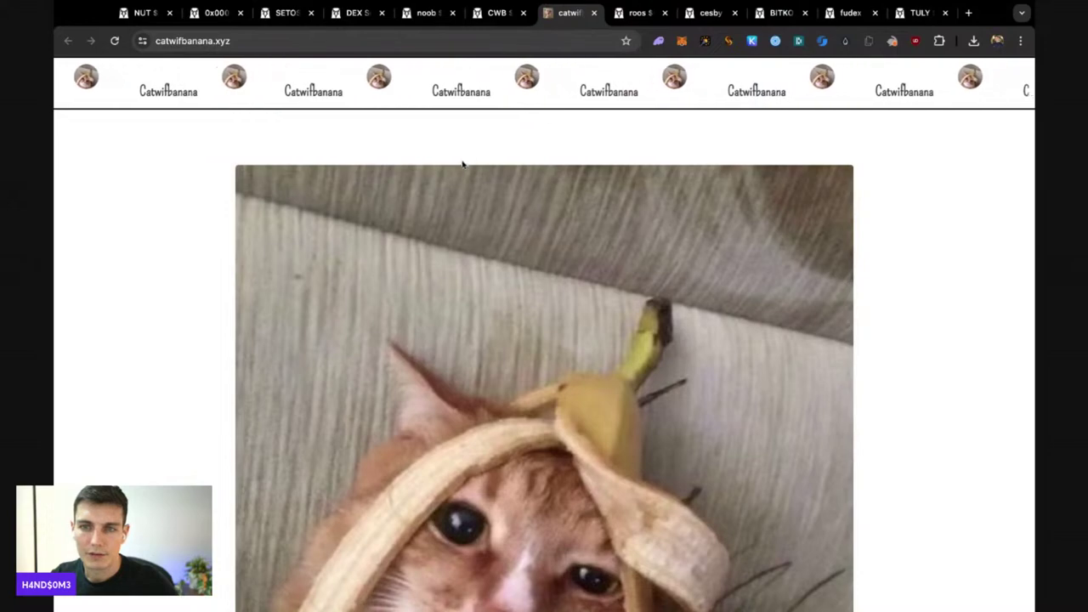
key(ctrl+w)
key(ctrl+w)
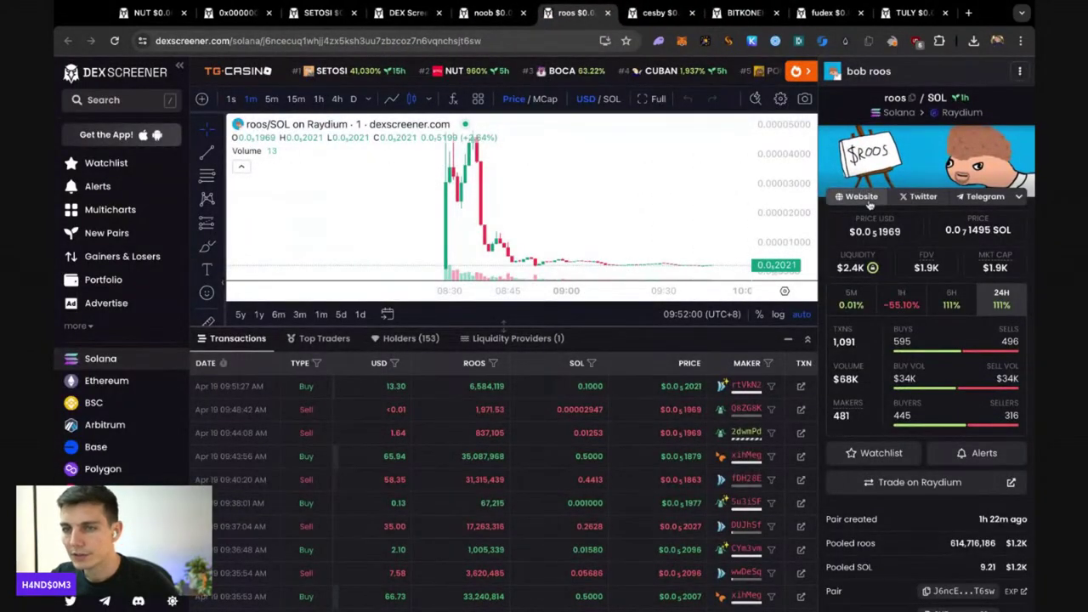
- Close the roos, cesby, BITKONEHT, fudex and TULY tabs and return to NUT/SOL
key(ctrl+w)
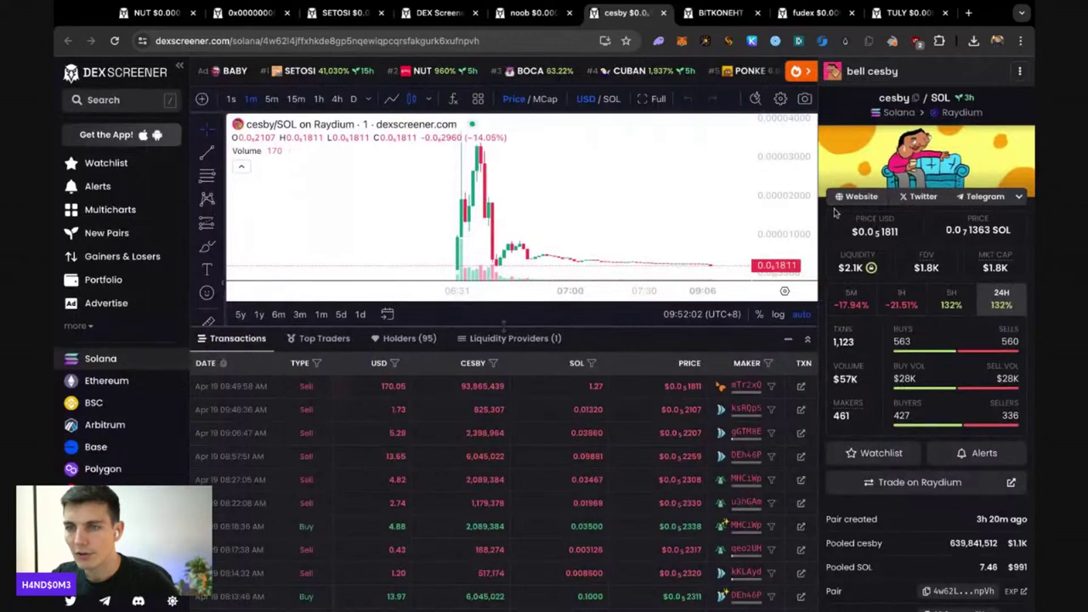
key(ctrl+w)
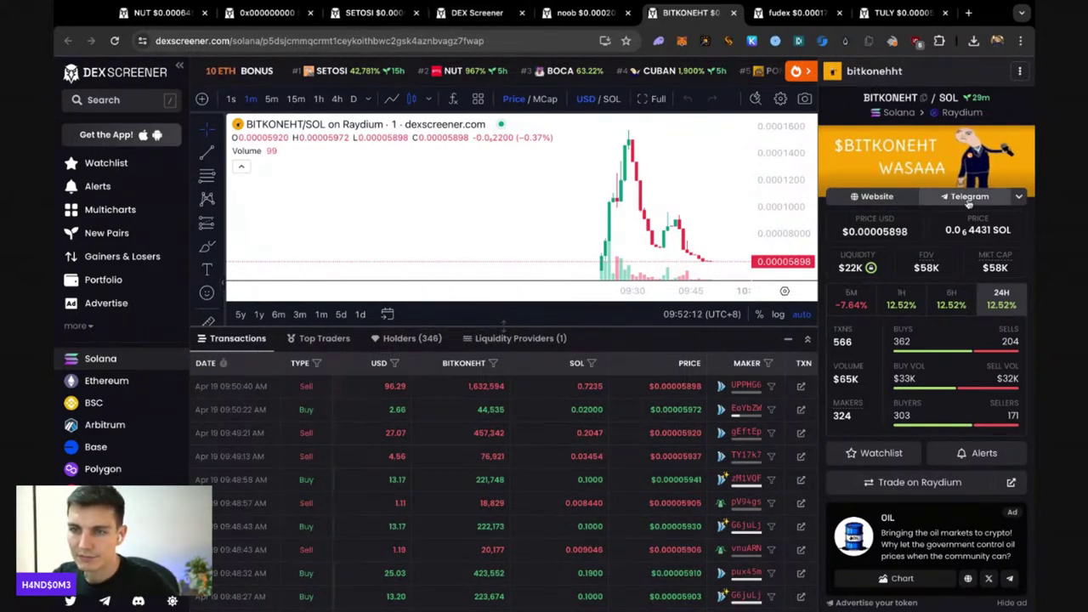
key(ctrl+w)
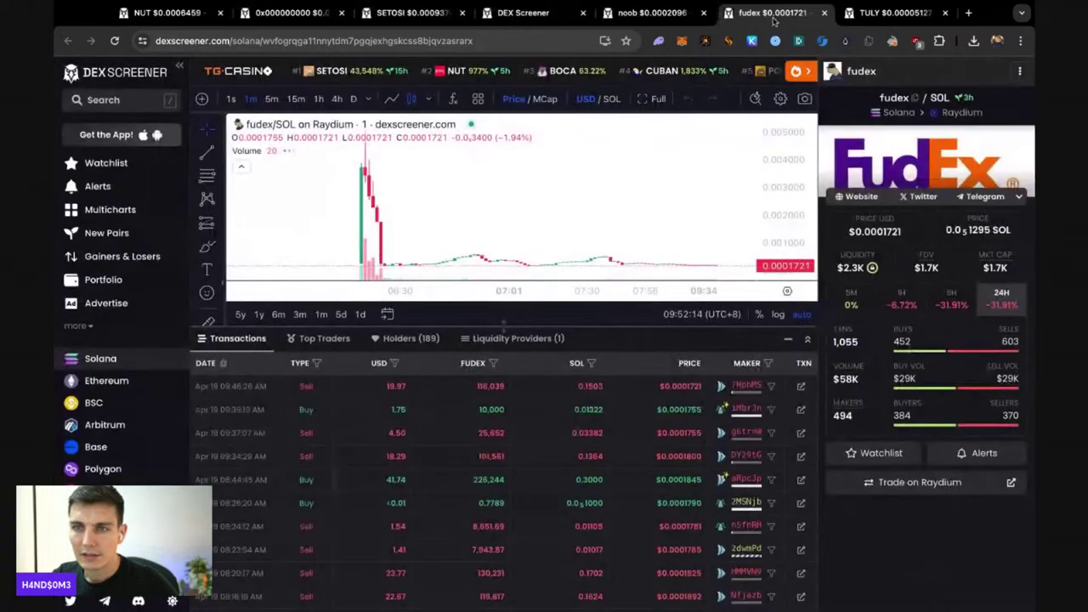
key(ctrl+w)
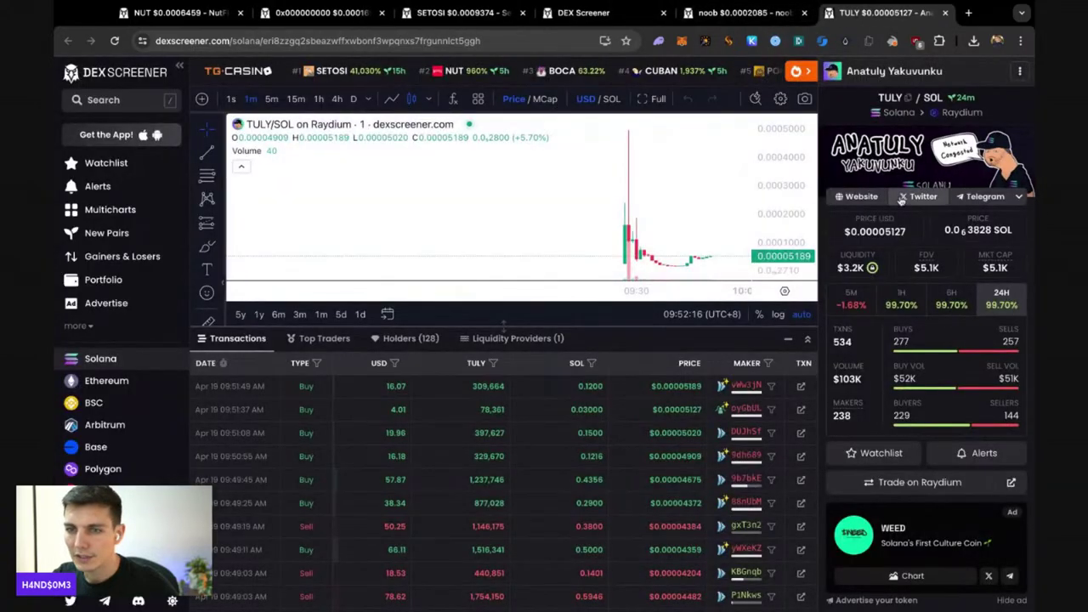
key(ctrl+w)
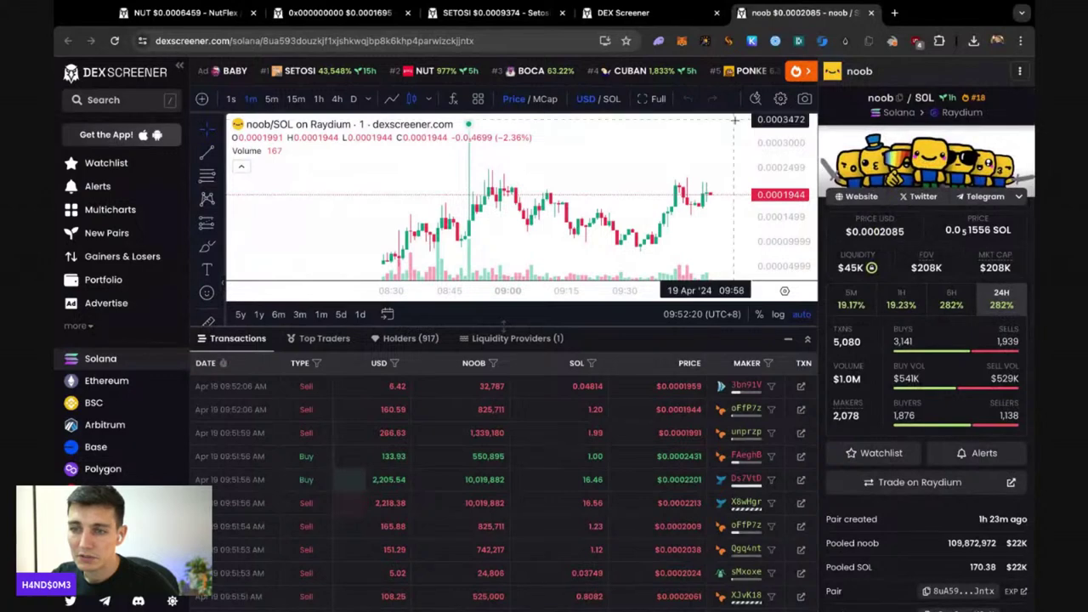
scroll(593, 242, down, 2)
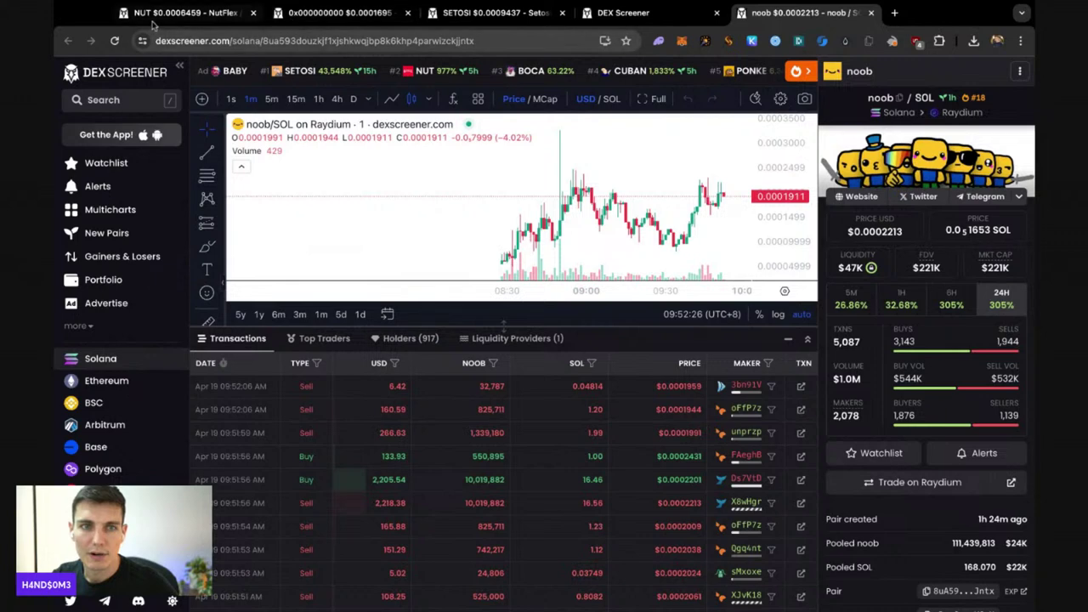
click(230, 12)
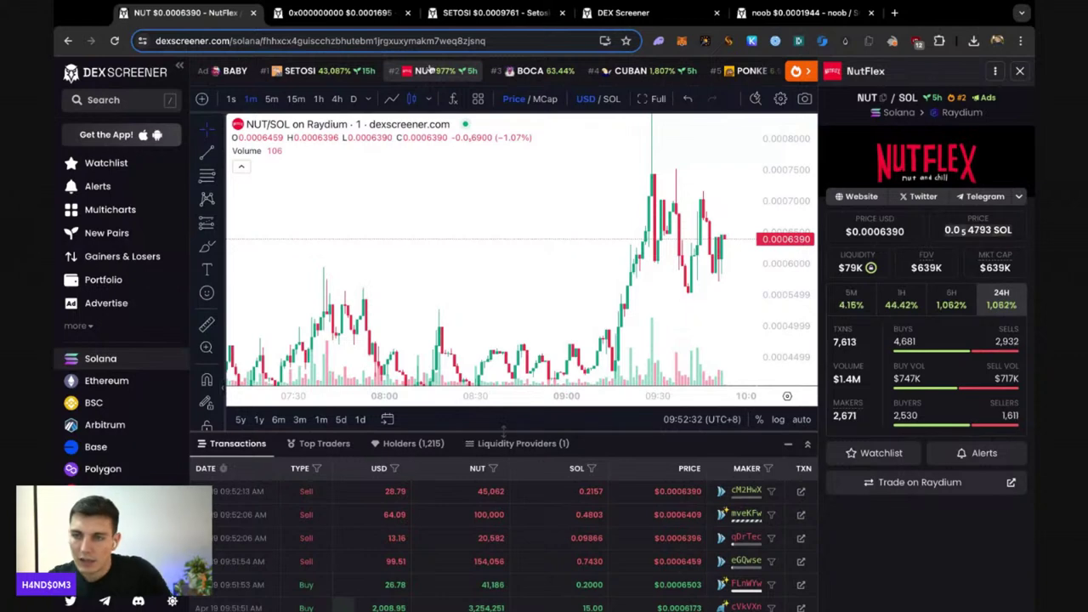
- Rescale and pan the NUT/SOL chart across later hours, then return to the trending Solana list
scroll(706, 251, down, 5)
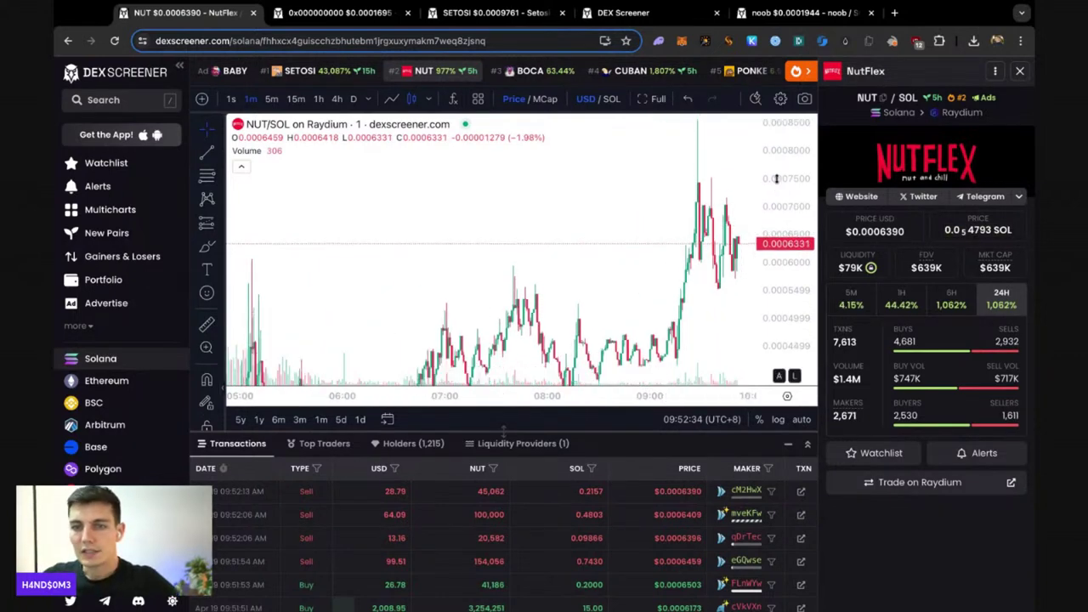
drag(776, 179, 787, 265)
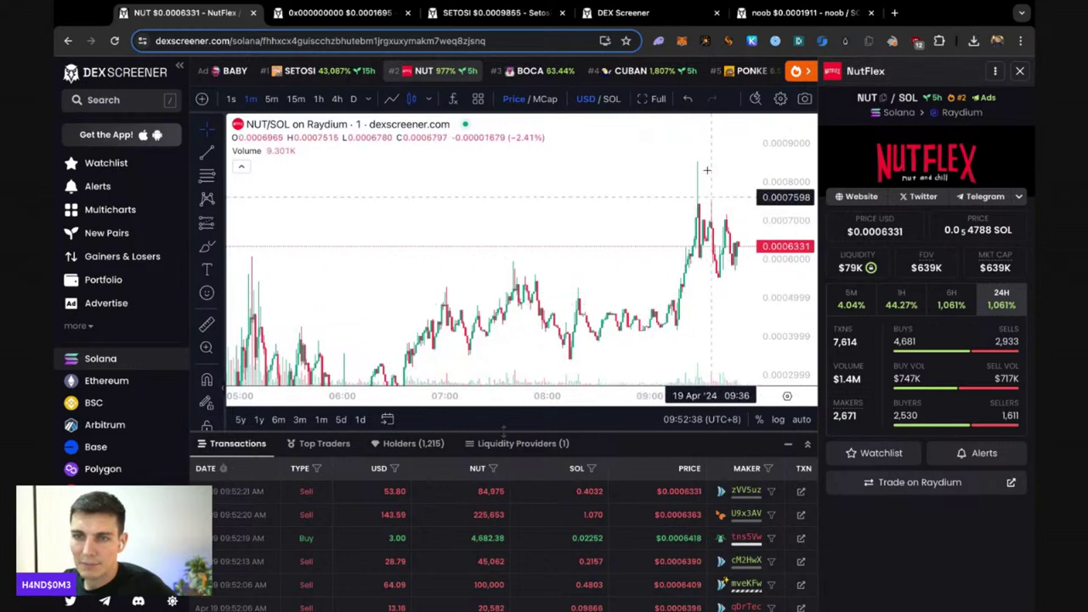
scroll(680, 259, down, 3)
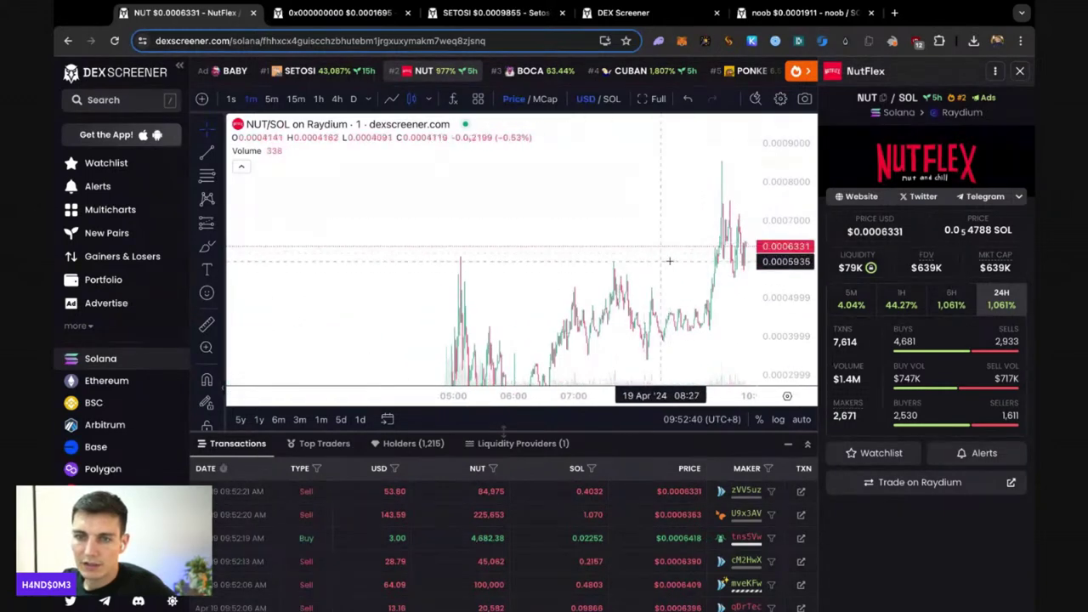
scroll(621, 260, down, 2)
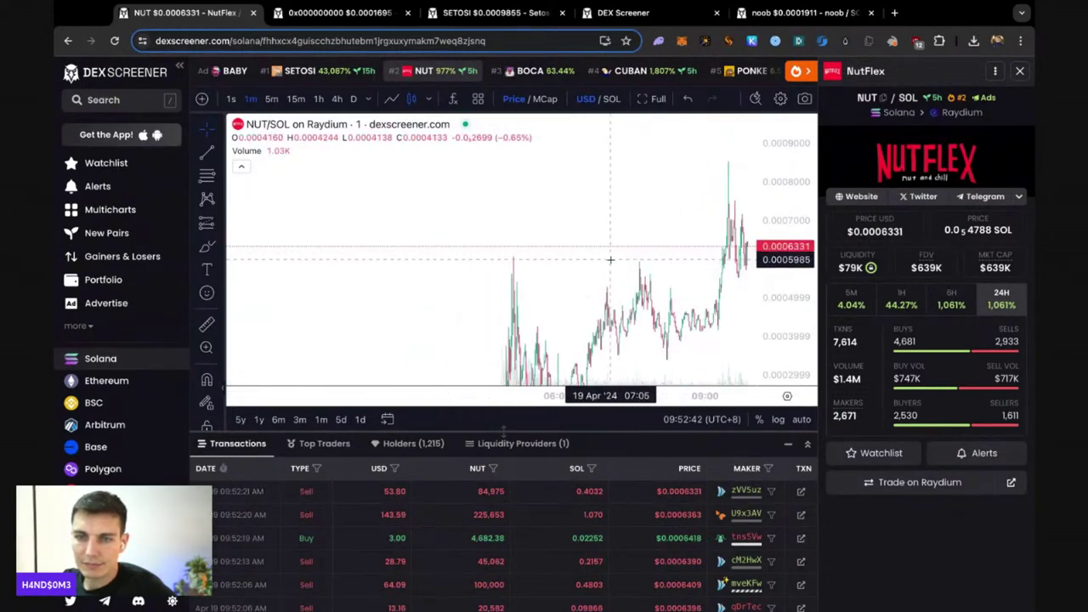
scroll(611, 260, up, 3)
scroll(611, 260, up, 2)
scroll(967, 288, down, 3)
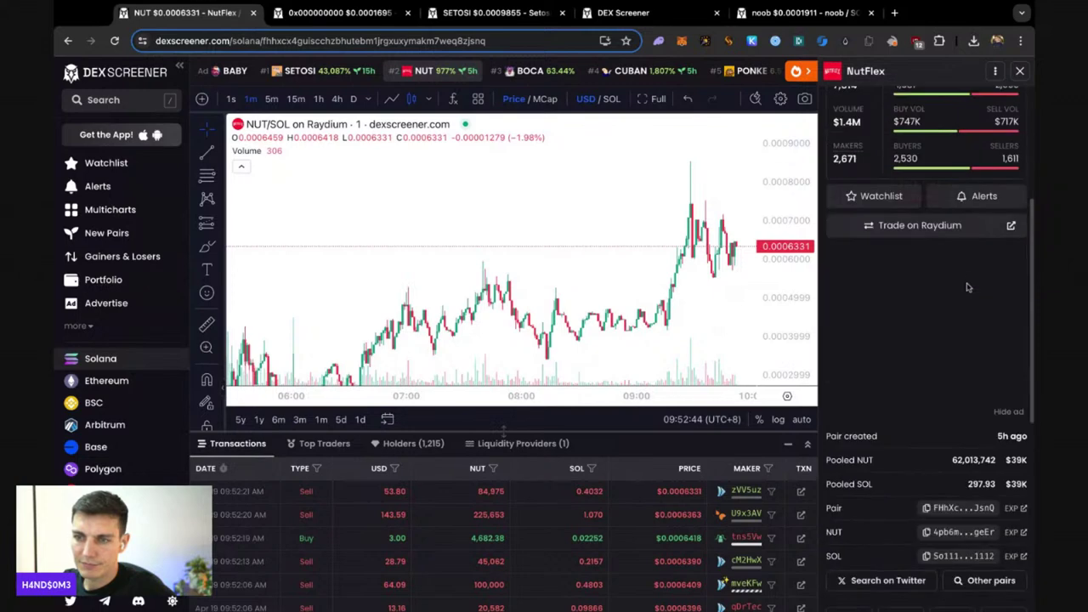
scroll(626, 280, down, 2)
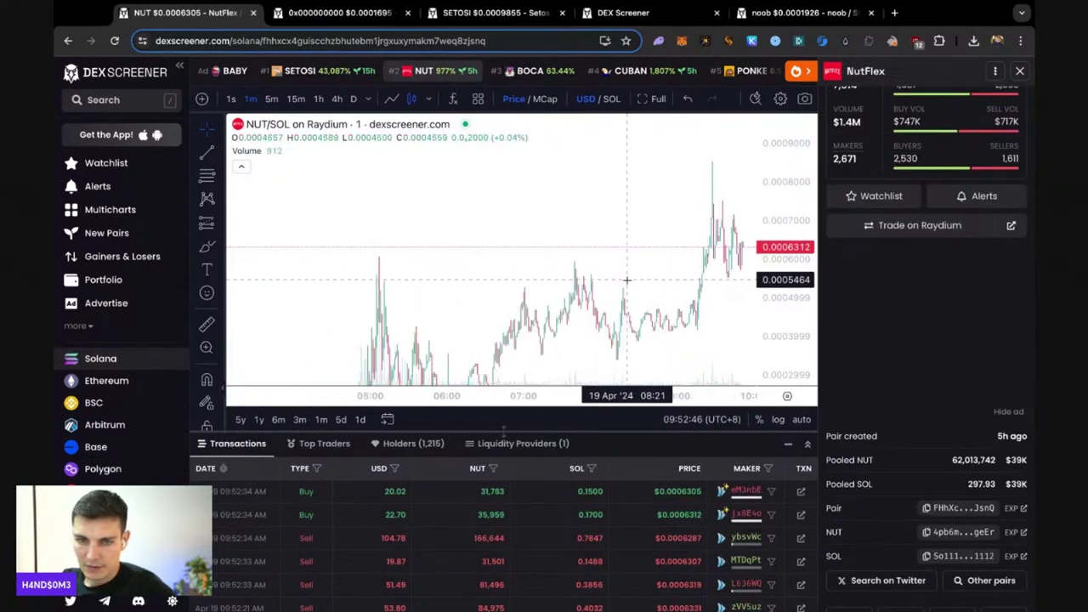
drag(626, 280, 447, 249)
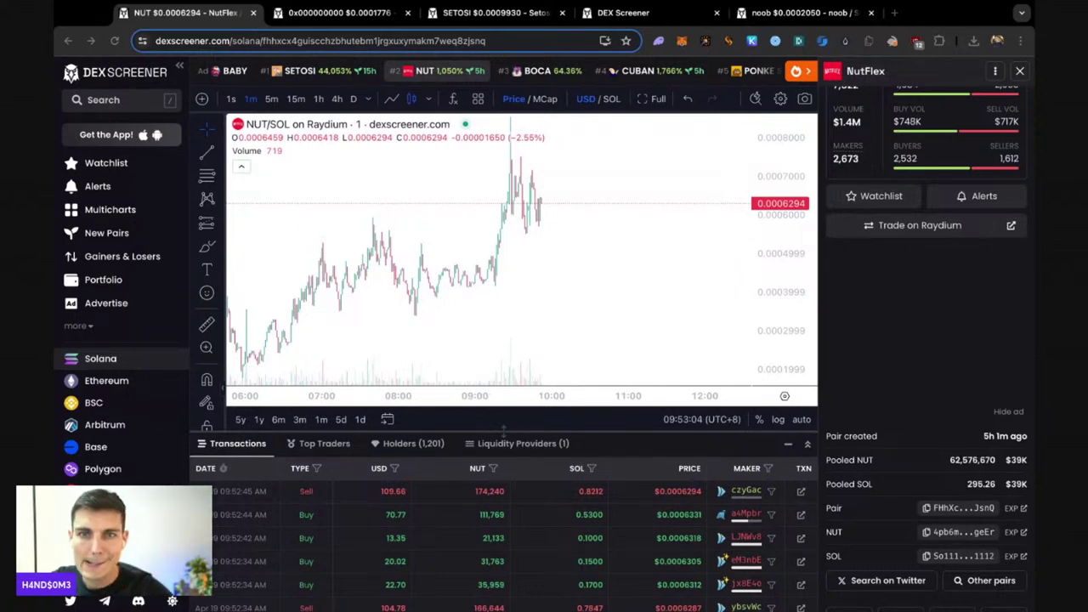
click(489, 13)
- Search DEX Screener by the pasted contract address and open the SNORT/WETH Uniswap pair
click(623, 13)
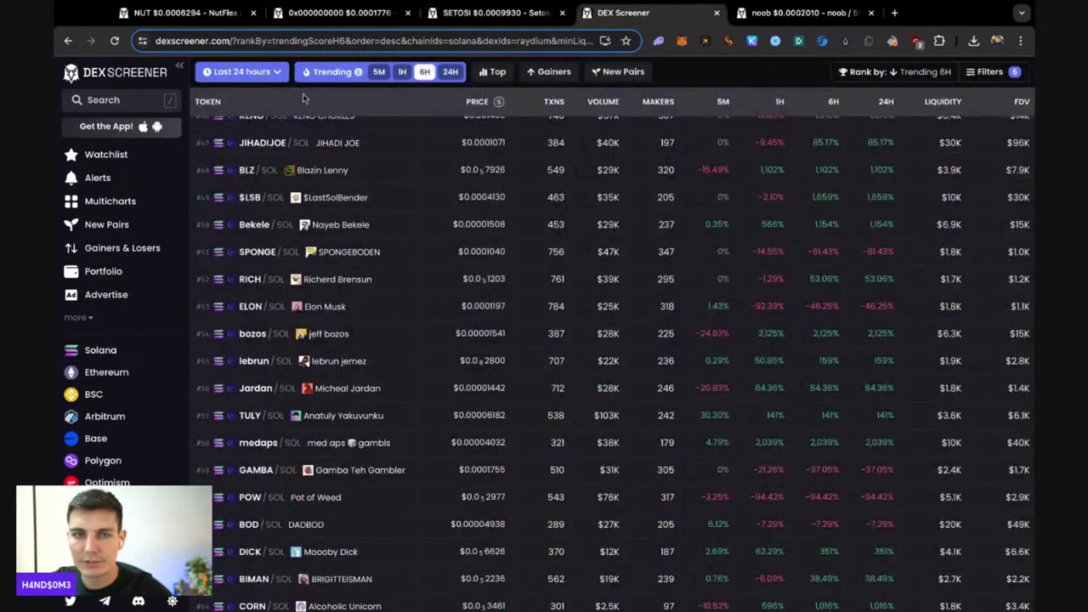
click(112, 100)
key(ctrl+v)
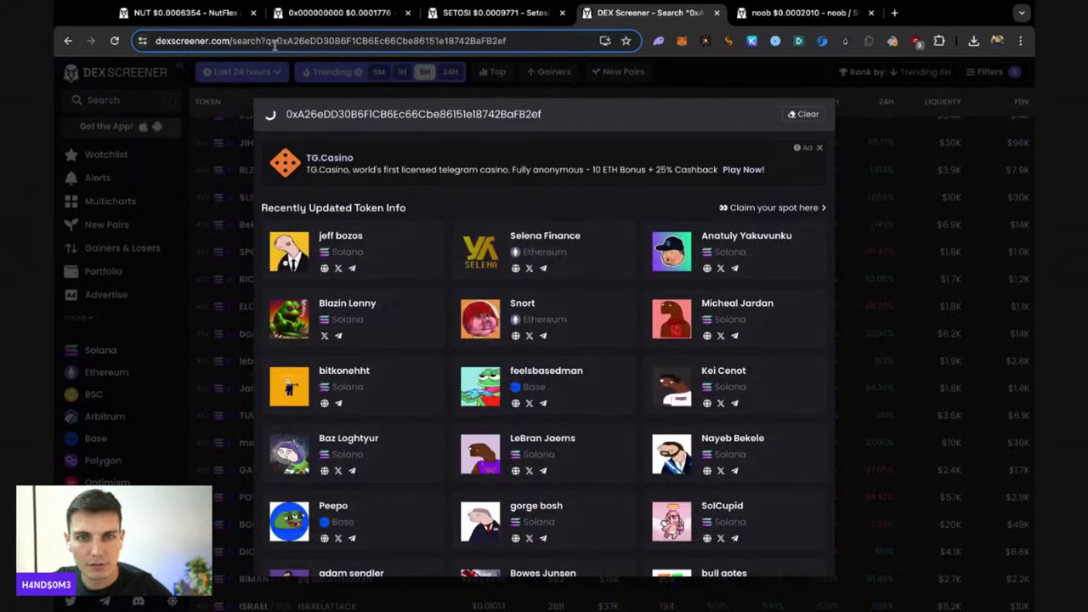
click(489, 12)
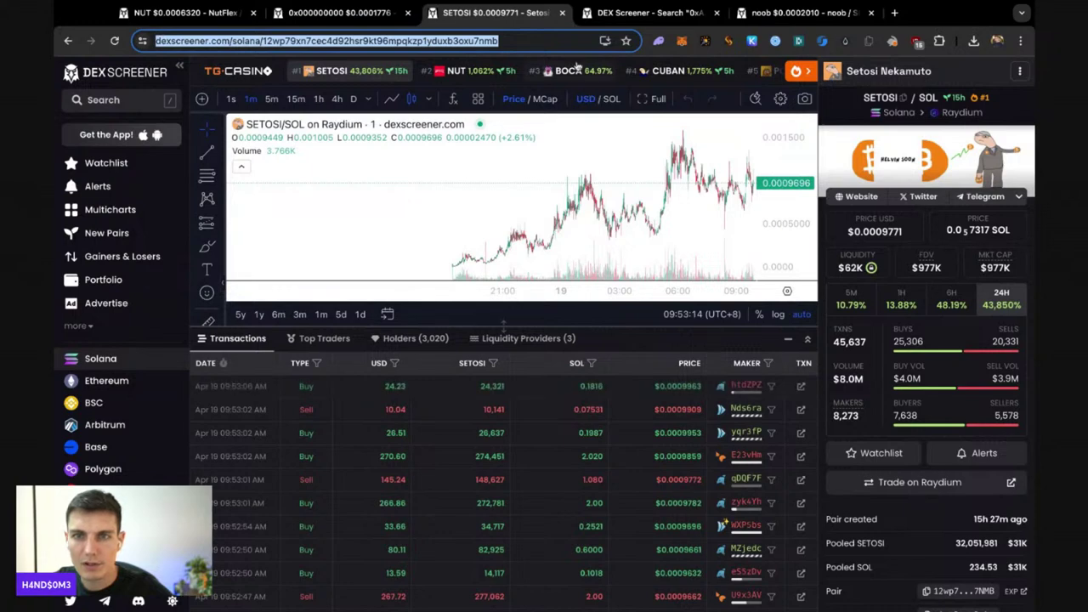
click(672, 13)
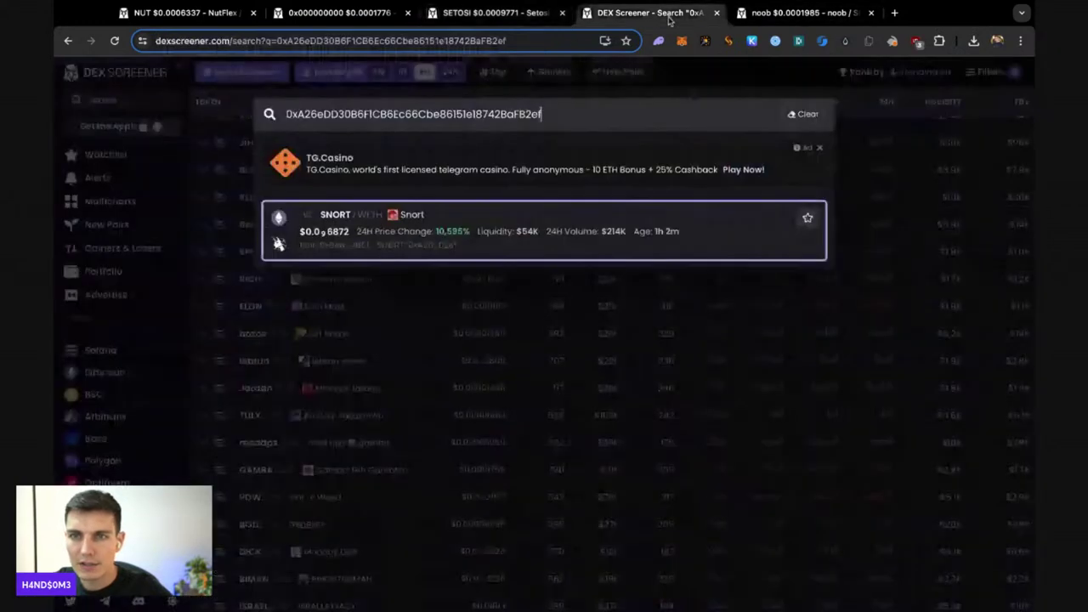
click(370, 232)
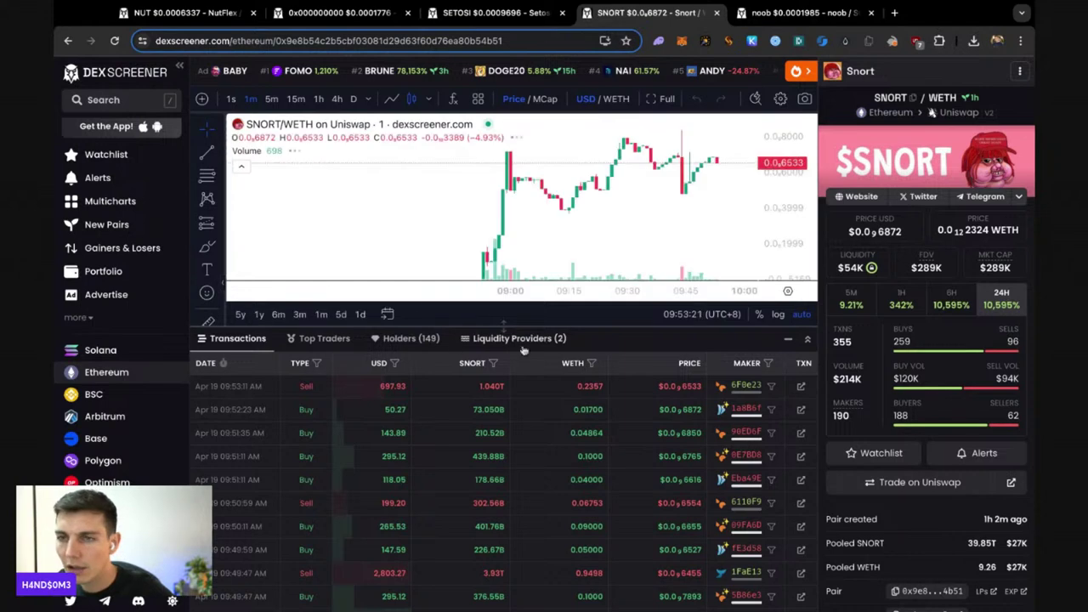
- Open SNORT's snortcoin.vip website from the info panel in a new tab and view it
click(855, 197)
scroll(731, 176, down, 3)
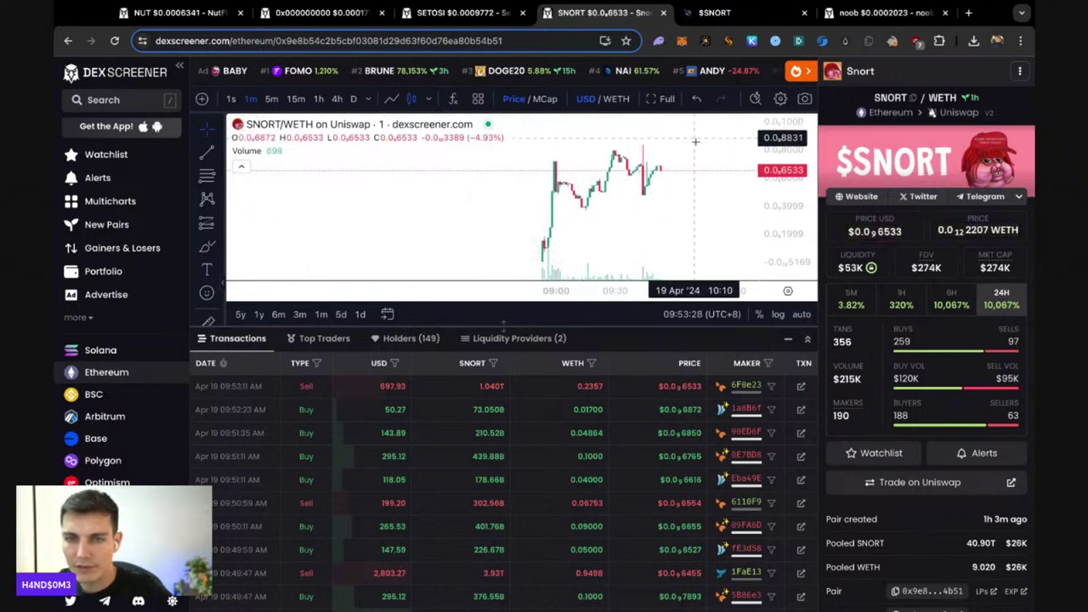
key(ctrl+Tab)
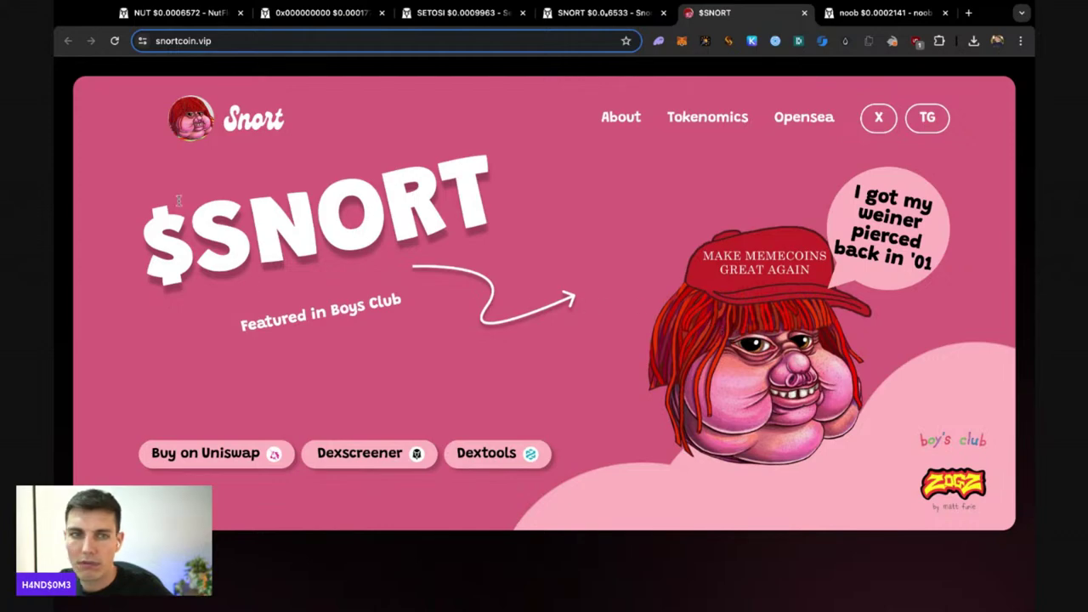
- Read snortcoin.vip's About, Tokenomics (0% tax, burnt LP) and Best Frens sections, then return to the SNORT chart
scroll(183, 136, down, 4)
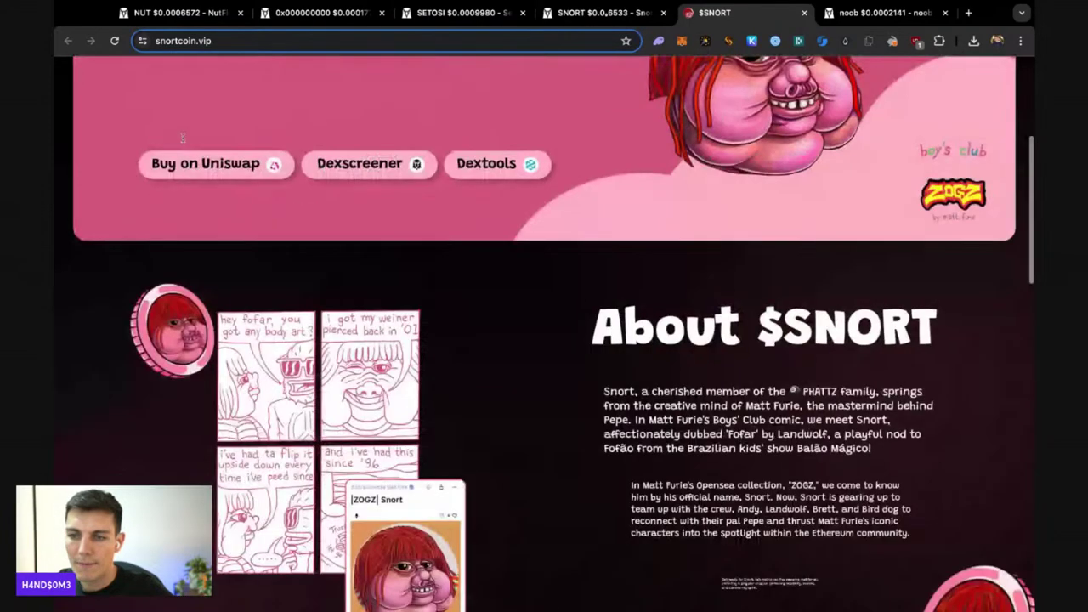
scroll(186, 146, down, 3)
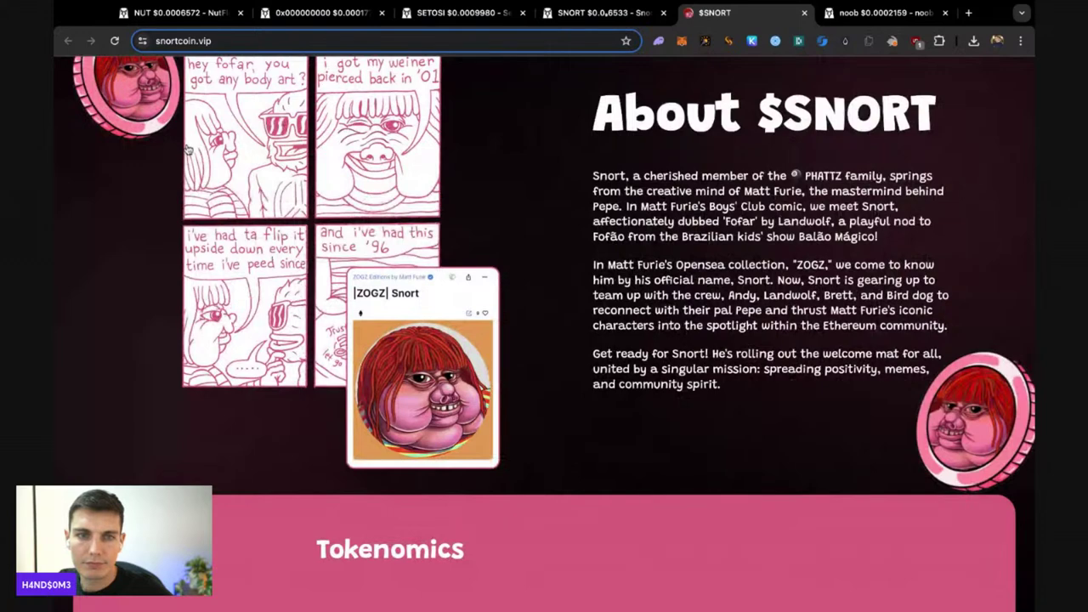
scroll(187, 149, up, 1)
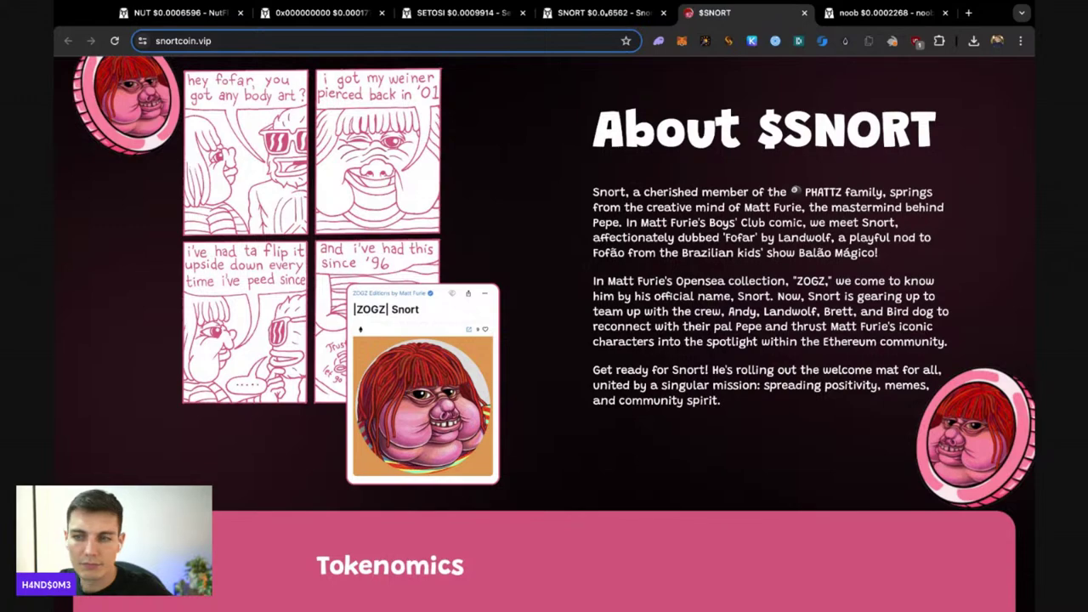
scroll(544, 323, down, 5)
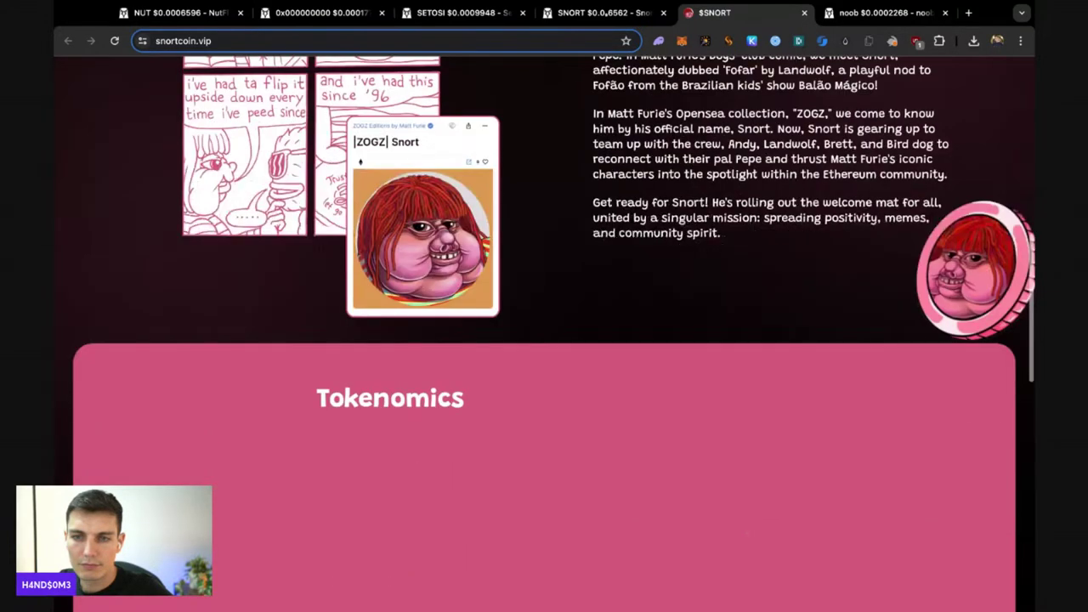
scroll(545, 324, down, 5)
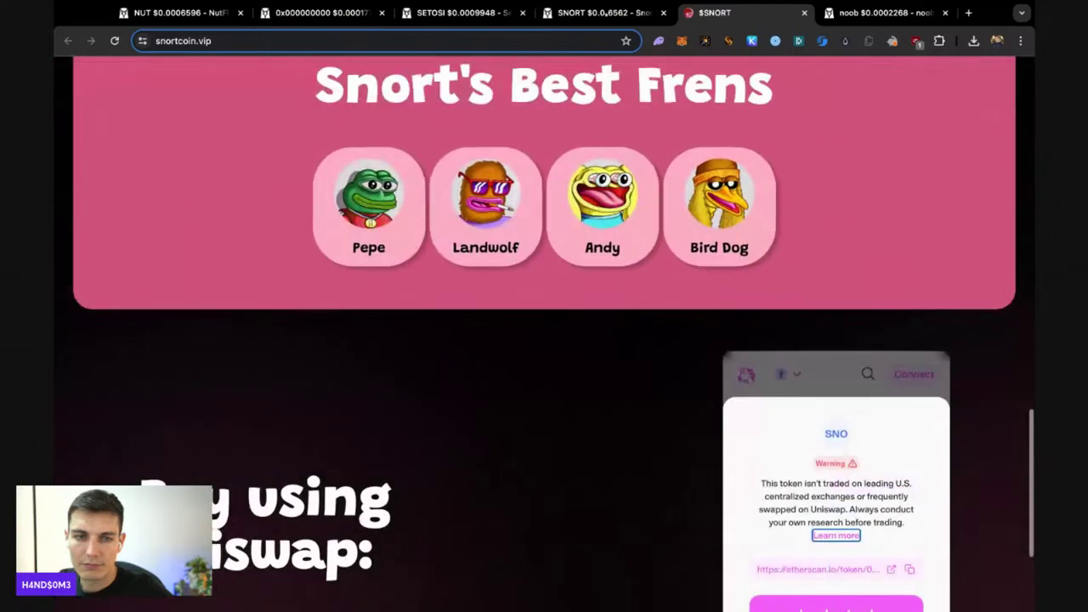
scroll(545, 323, down, 3)
scroll(342, 363, up, 5)
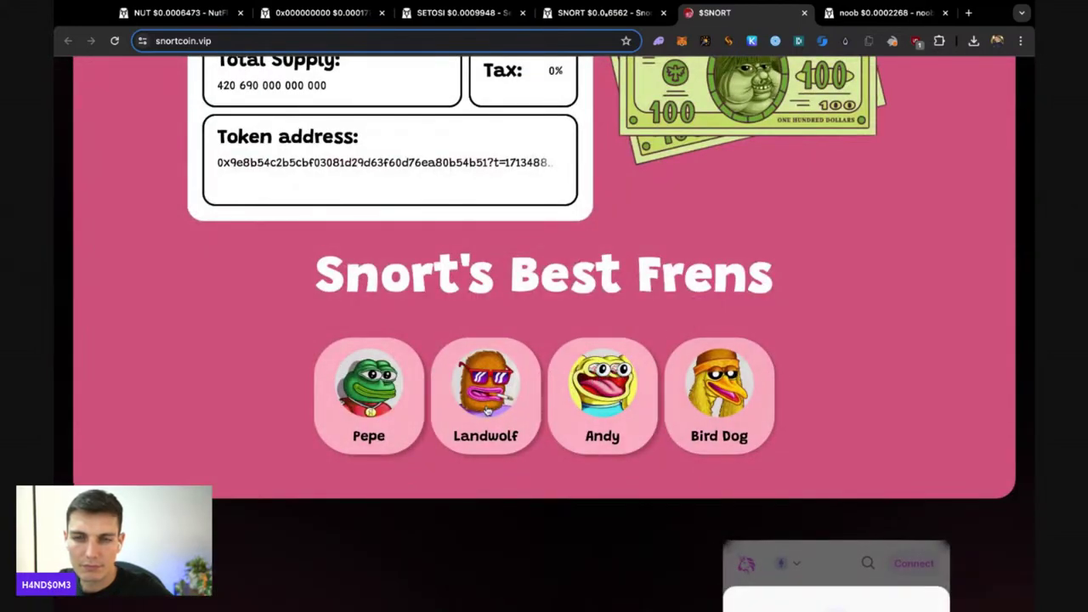
scroll(437, 417, up, 1)
scroll(434, 416, up, 3)
scroll(434, 416, up, 2)
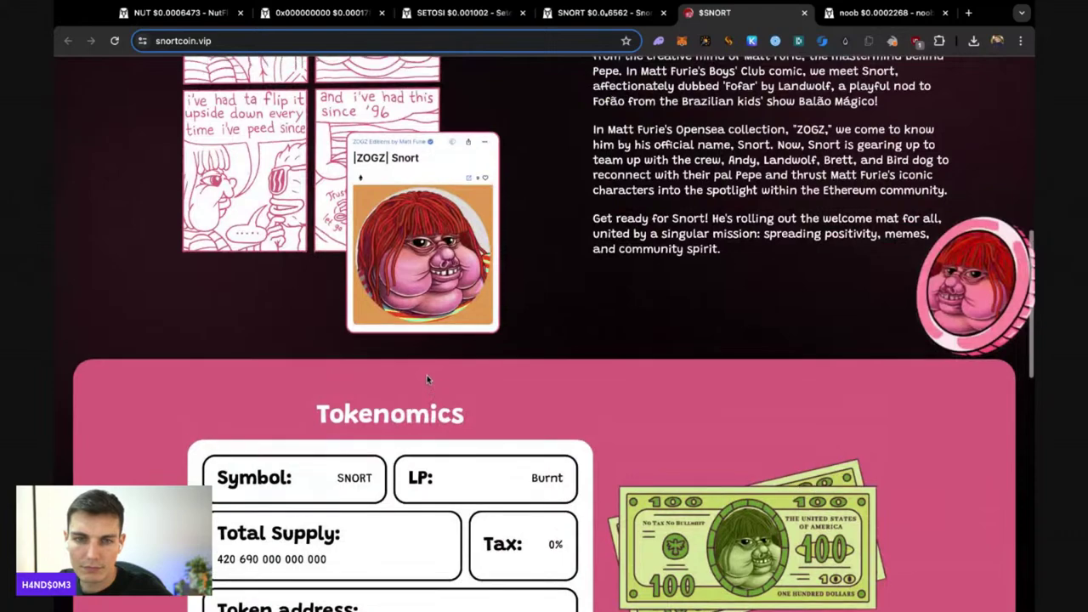
scroll(425, 369, up, 6)
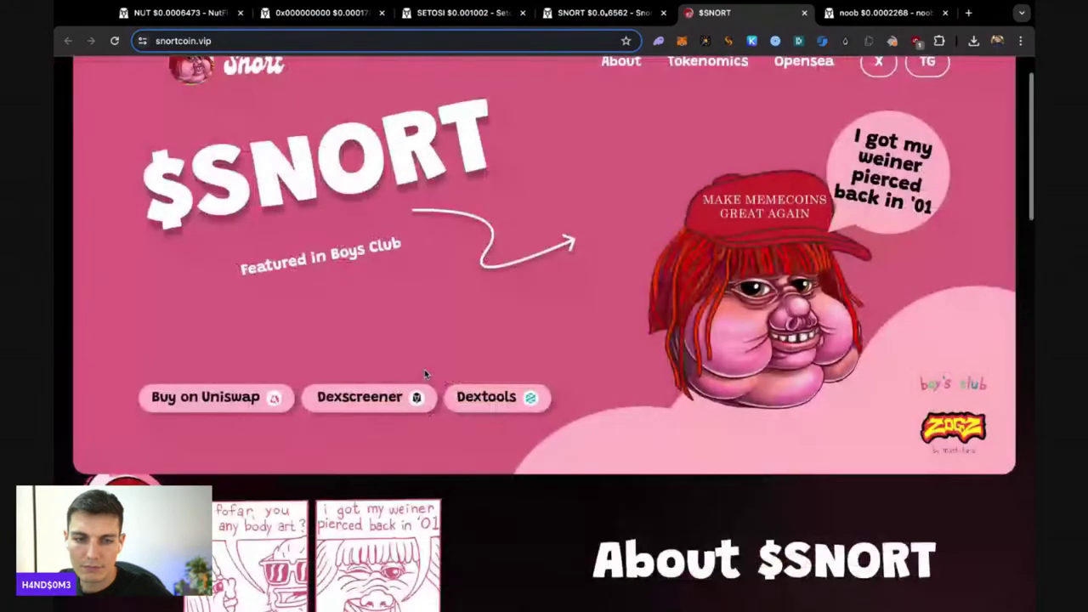
scroll(424, 369, down, 1)
scroll(425, 369, up, 1)
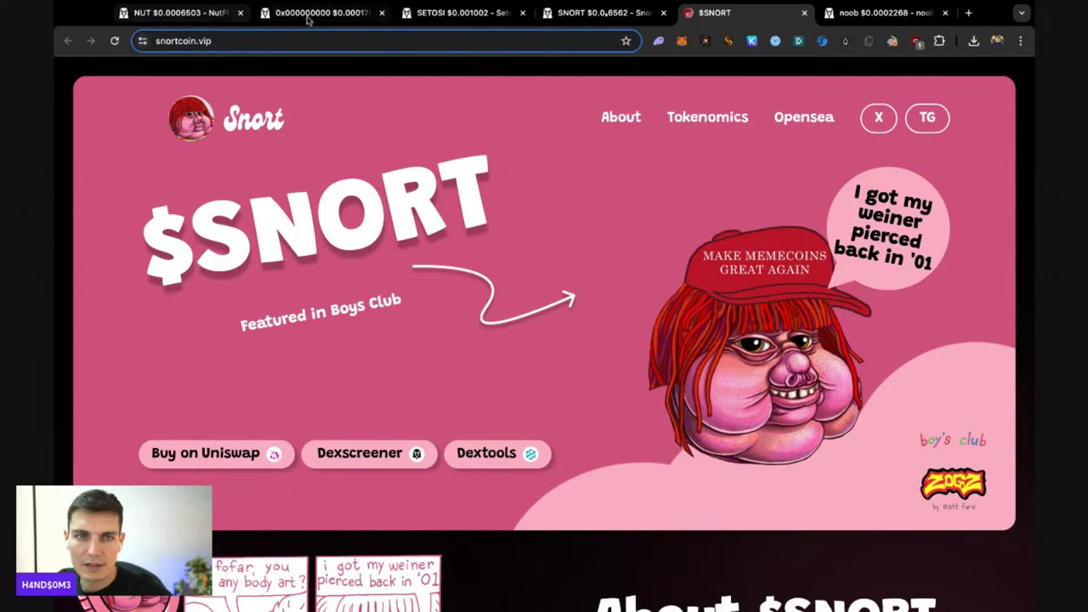
click(600, 12)
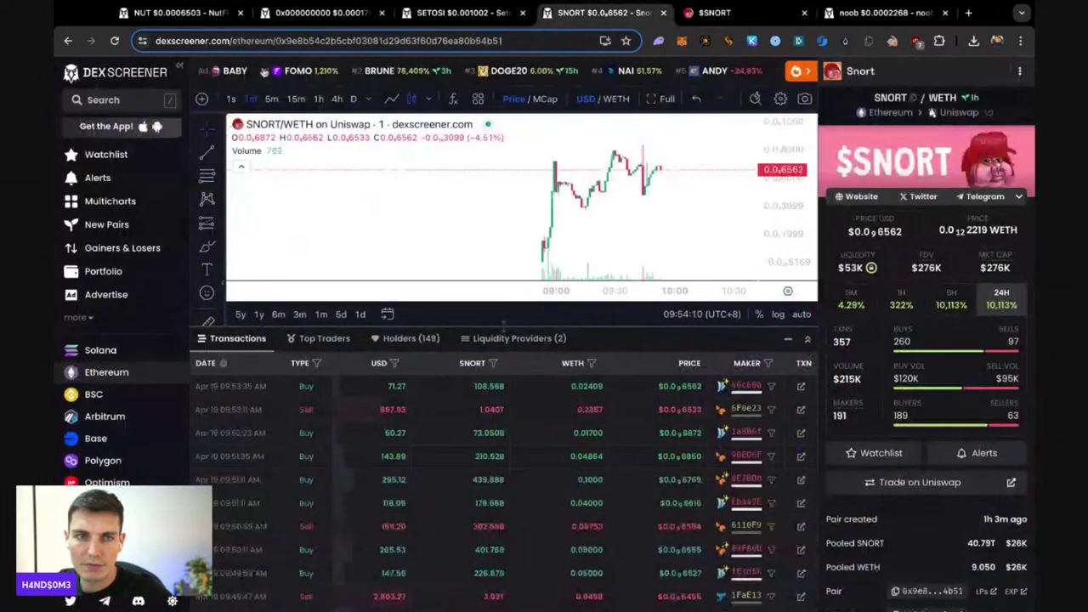
- Search 'ort' in DEX Screener and open the SNORT/WETH pair page
click(123, 109)
text(sn)
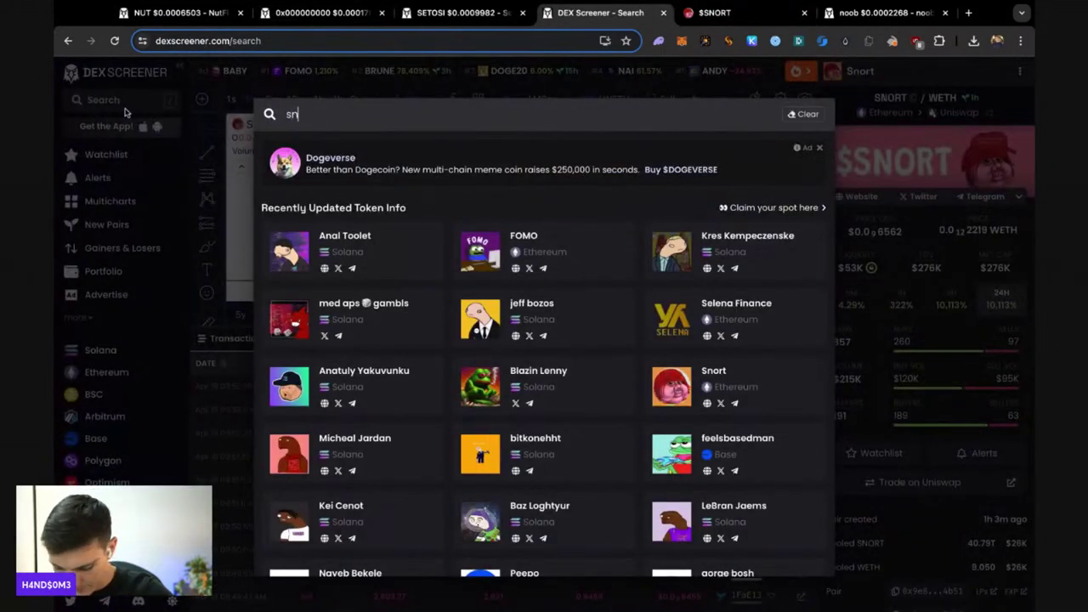
text(ort)
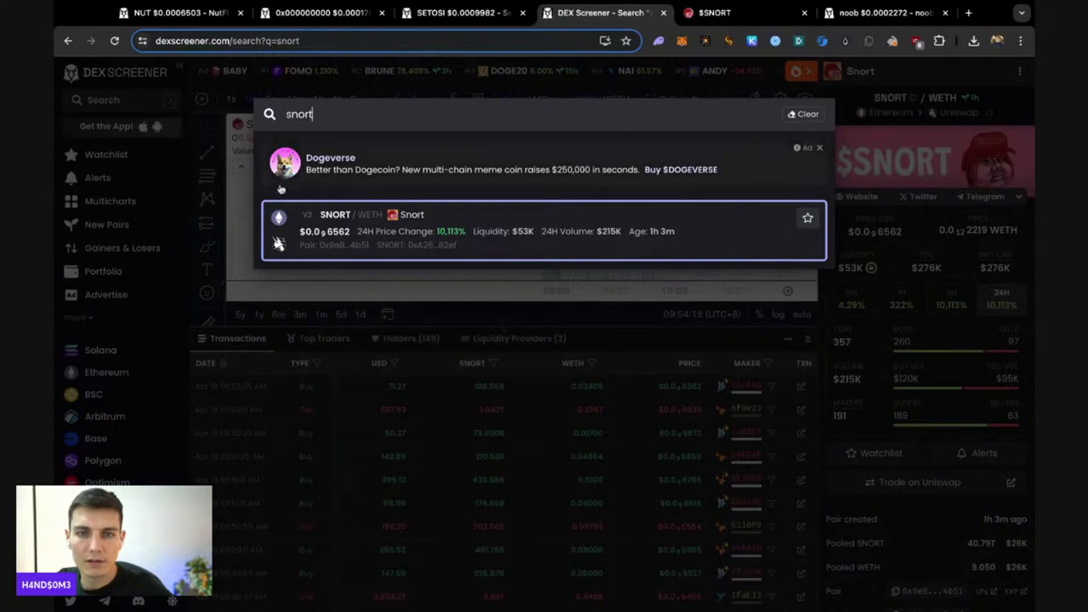
click(279, 243)
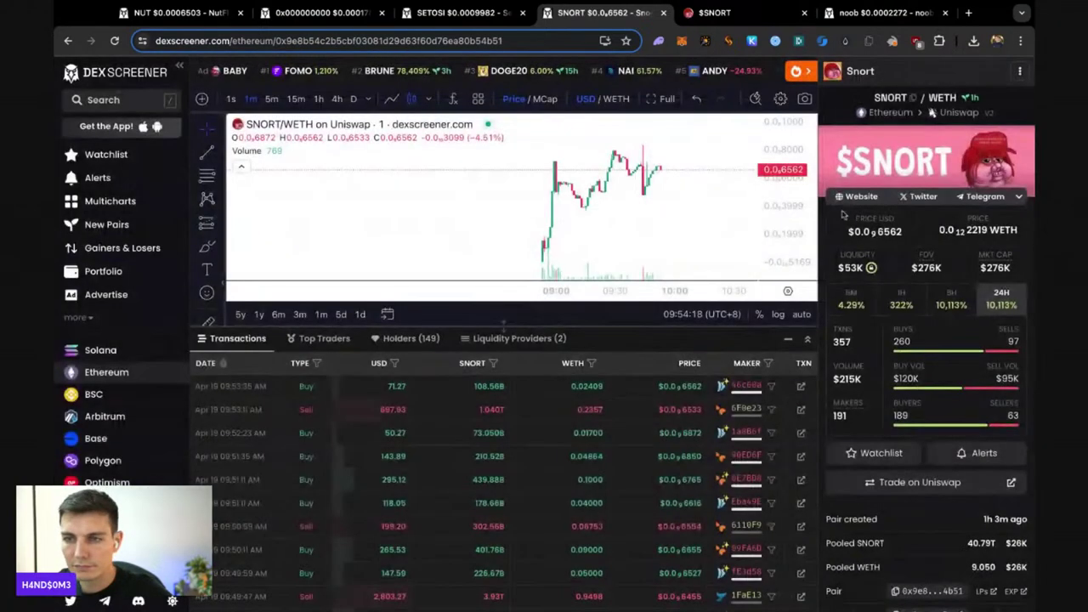
click(685, 17)
click(604, 12)
- Review SNORT's three Go+ Security issues, then return to the NUT/SOL pair
scroll(935, 357, down, 5)
click(952, 365)
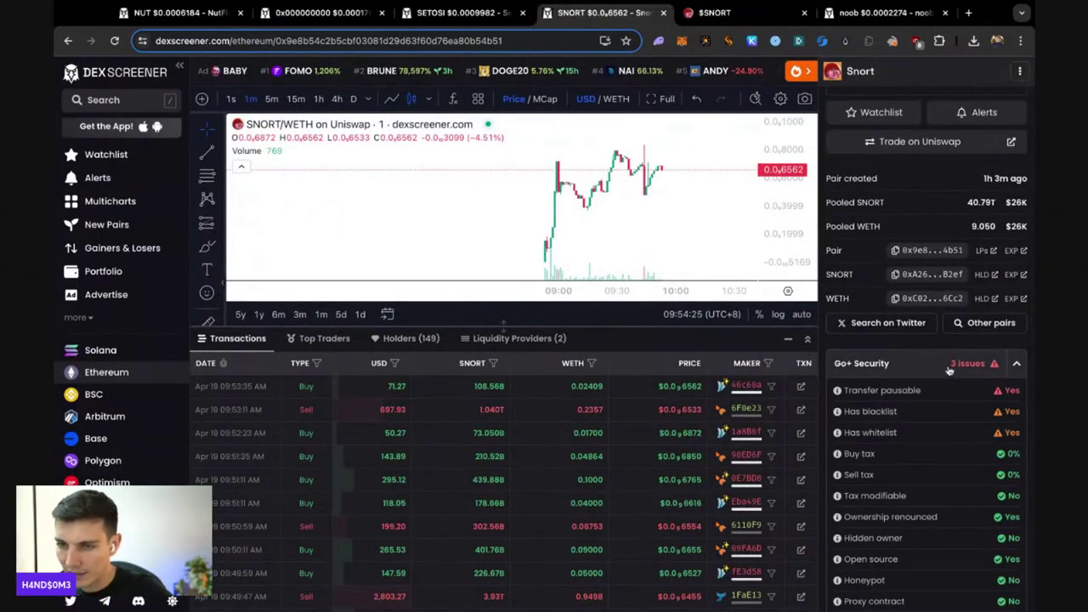
click(949, 366)
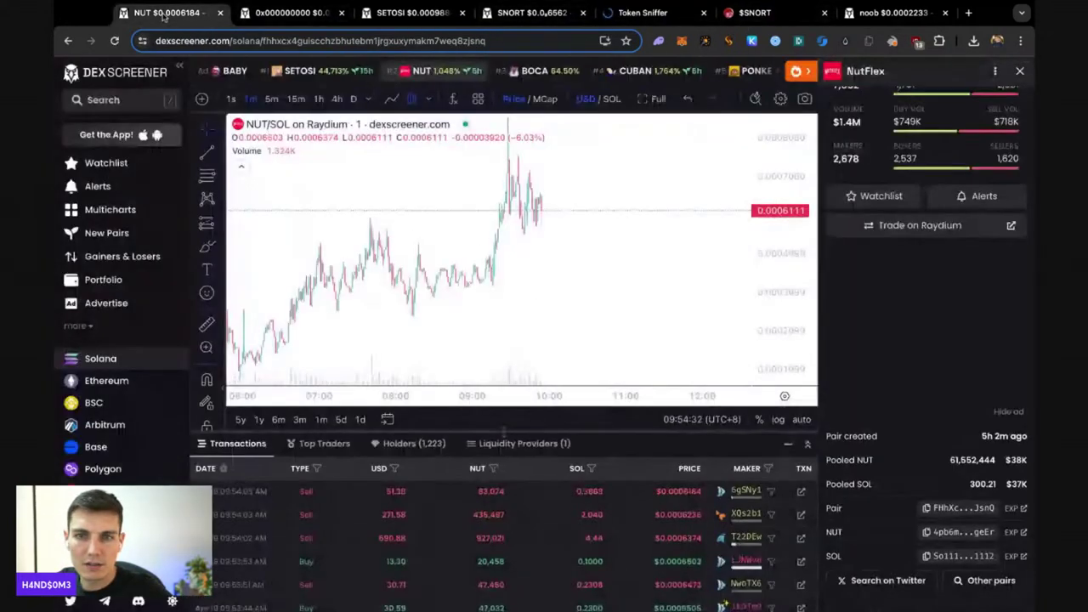
click(166, 13)
scroll(953, 305, up, 2)
scroll(953, 304, up, 3)
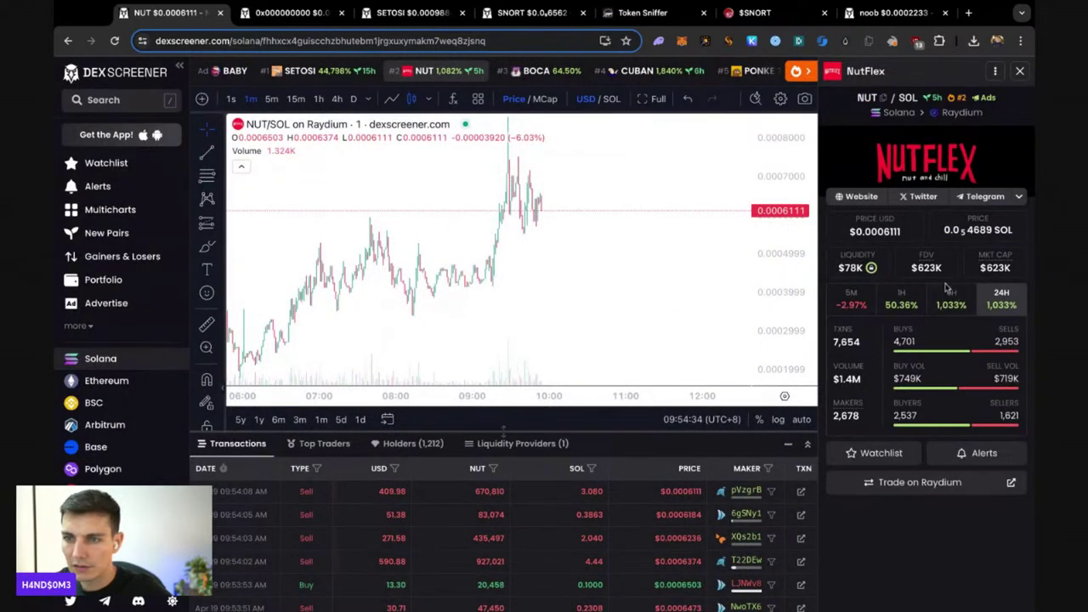
- Look over the NUT/SOL pair details and copy the NUT token contract address
scroll(928, 313, down, 3)
scroll(923, 383, down, 3)
scroll(901, 451, down, 3)
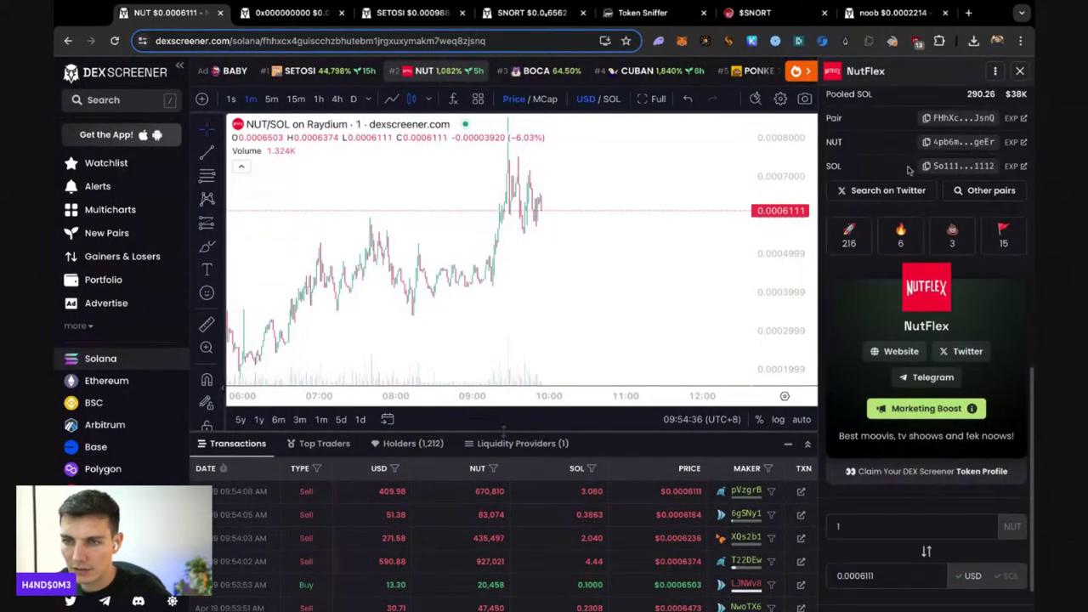
click(922, 142)
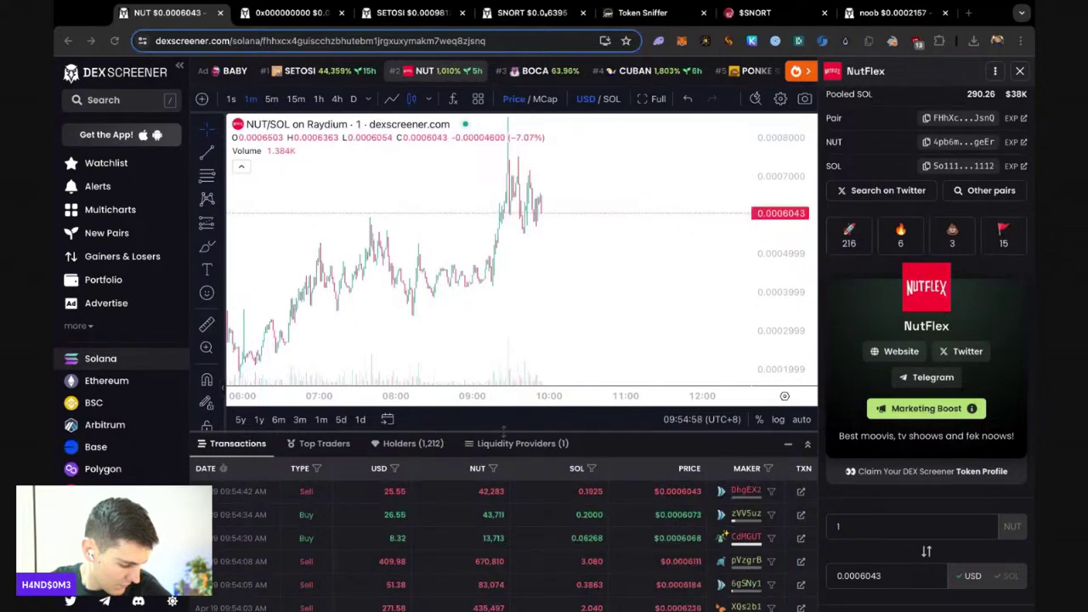
scroll(927, 340, up, 5)
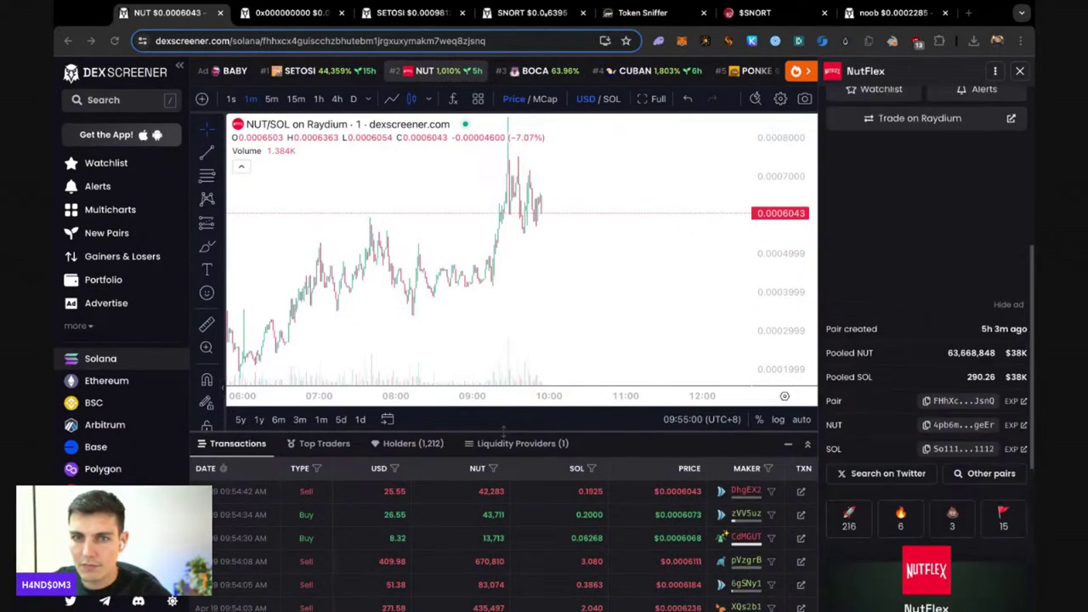
scroll(927, 340, up, 5)
scroll(504, 431, up, 2)
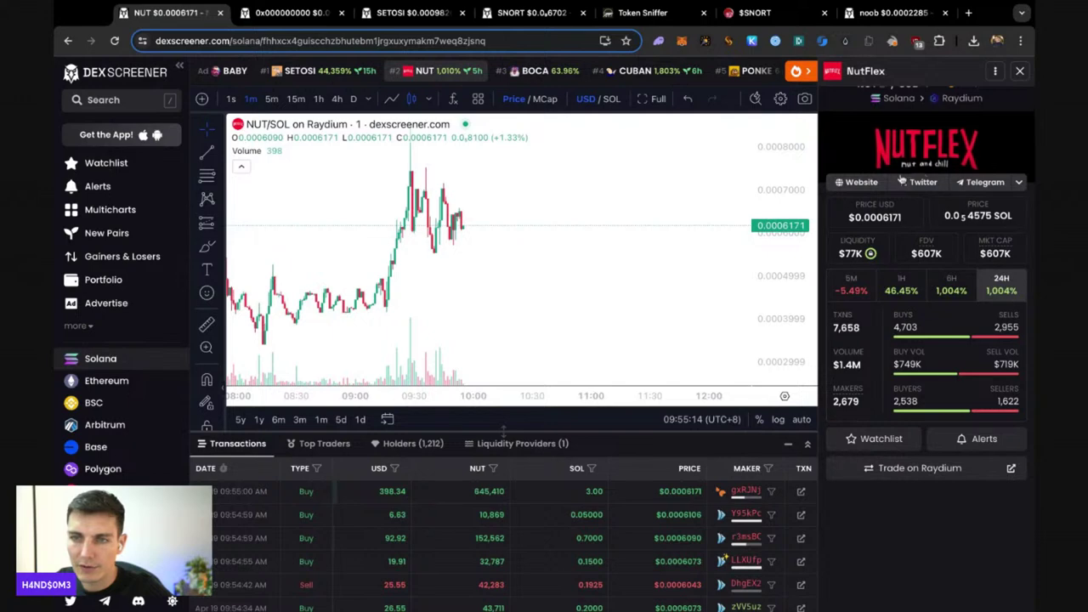
- Glance at the NULLs and SETOSI pair charts, then open the NUT/SOL Raydium pair
click(305, 13)
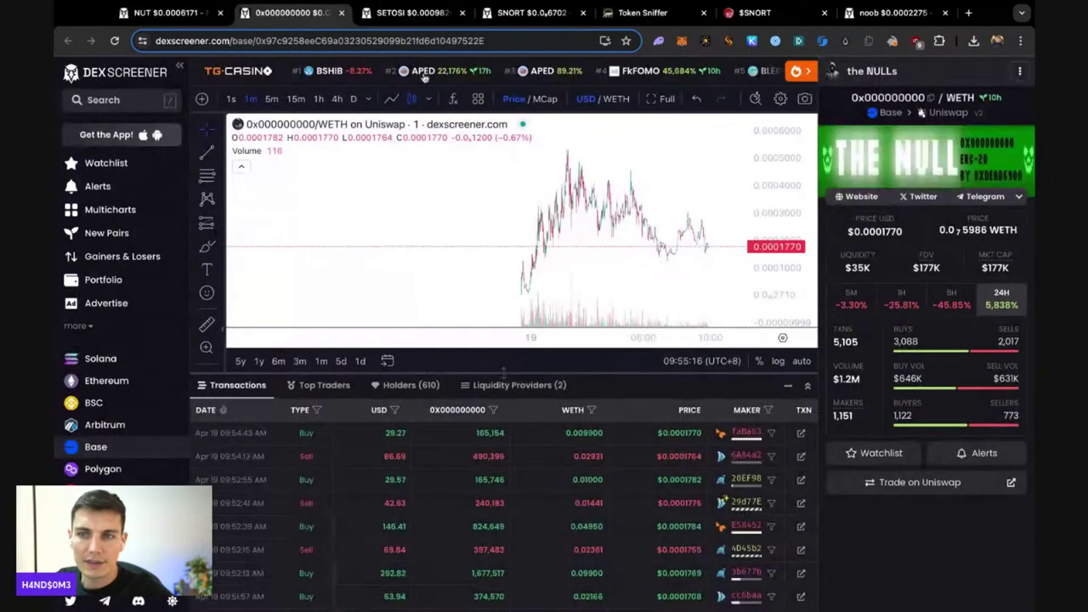
scroll(698, 223, down, 2)
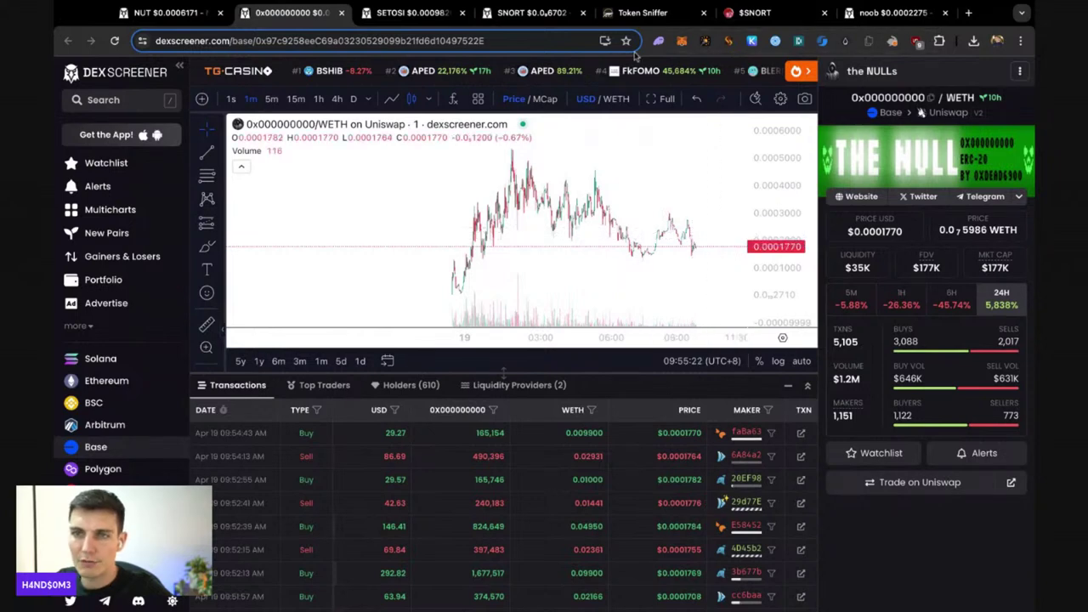
click(410, 13)
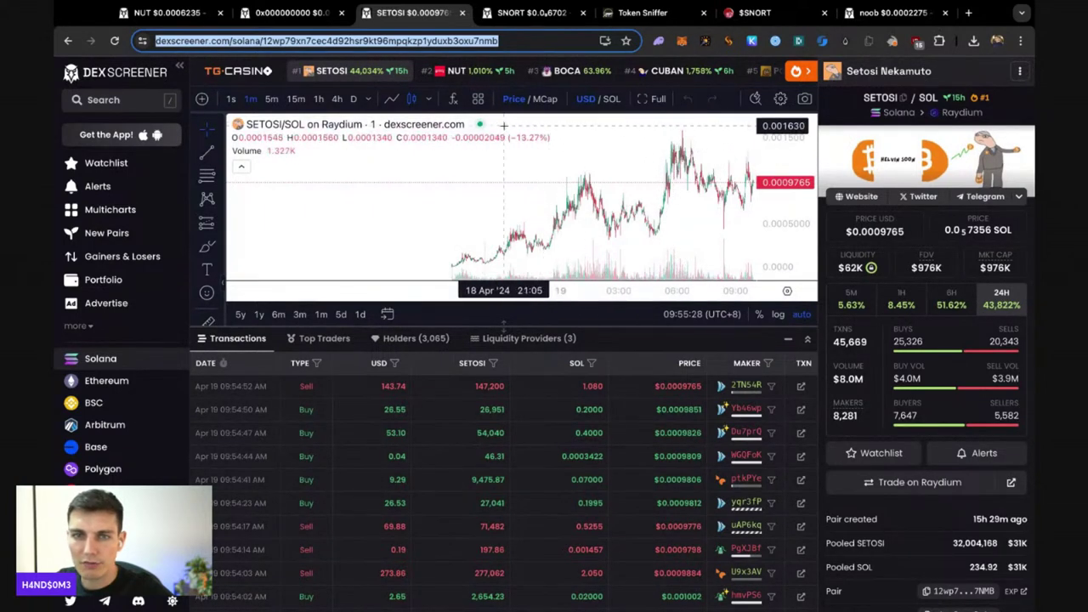
scroll(504, 125, down, 3)
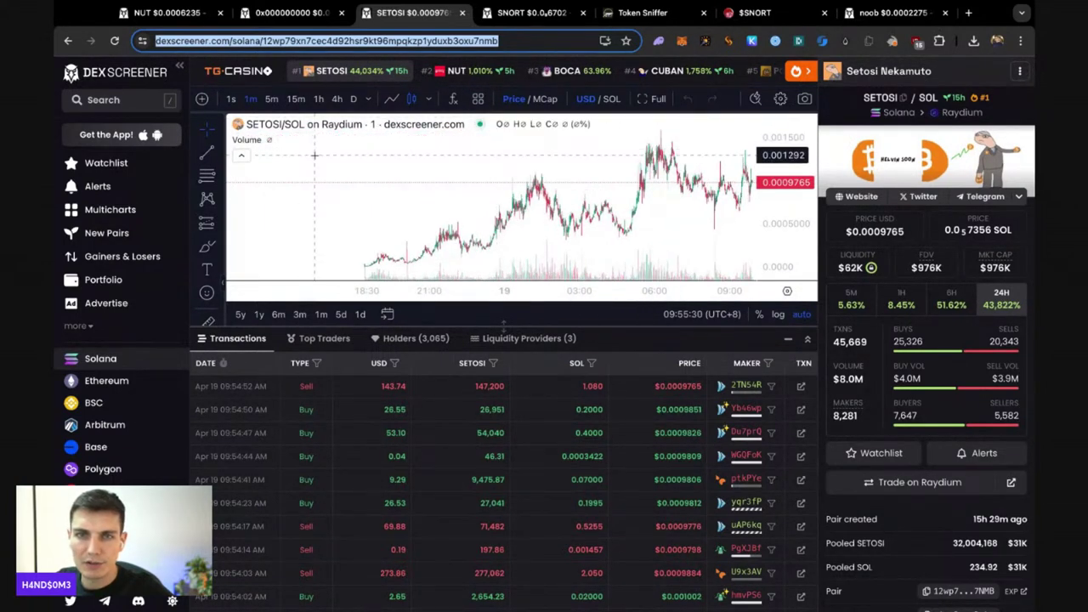
click(428, 81)
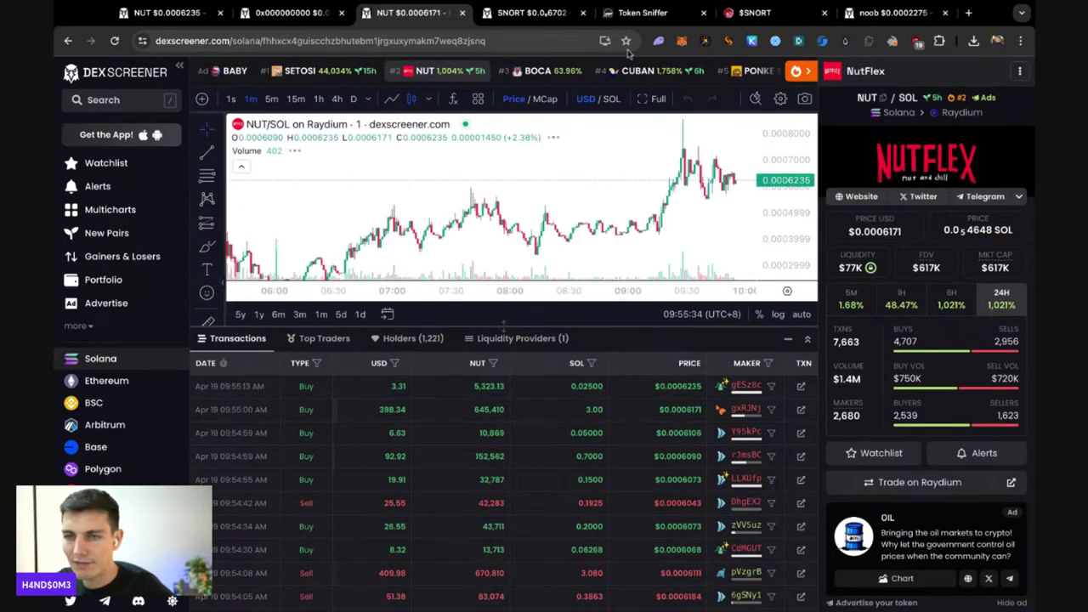
- Open Nutflex's X profile from the NUT token panel, then come back to the NUT/SOL page
click(920, 196)
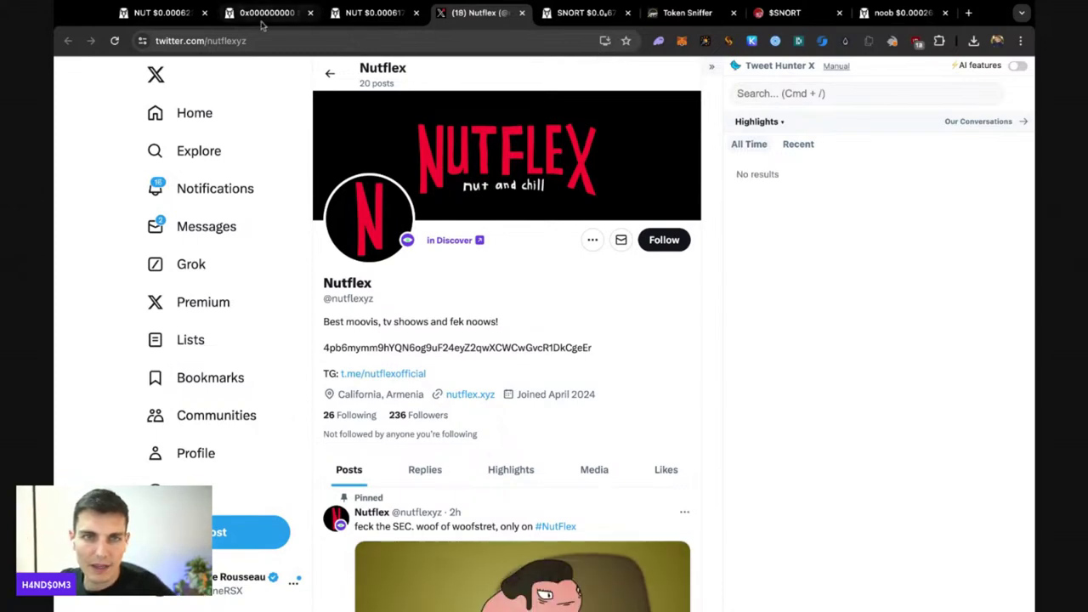
key(ctrl+2)
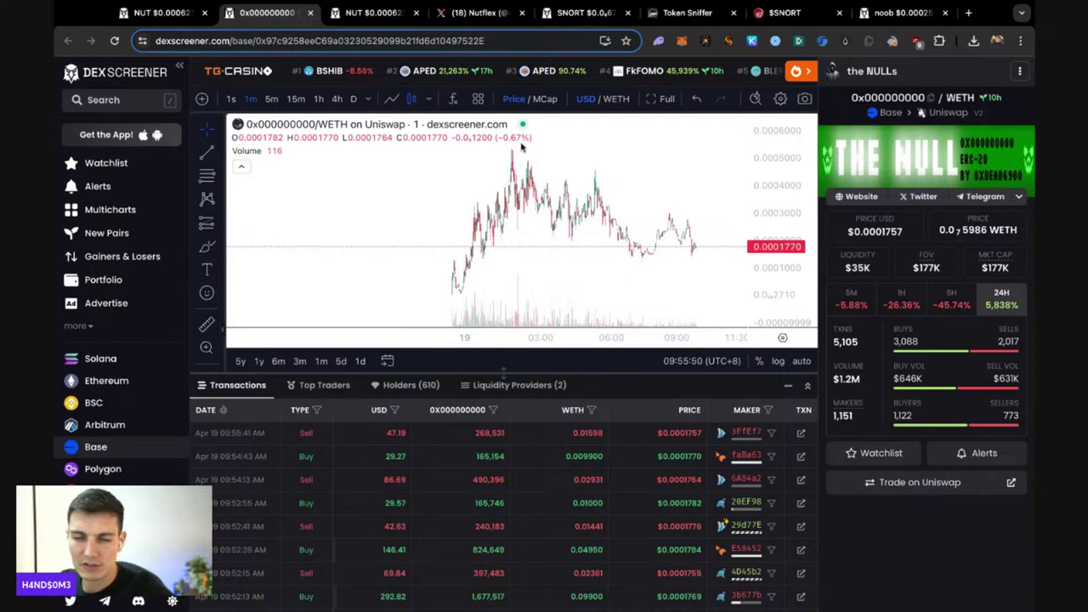
click(375, 14)
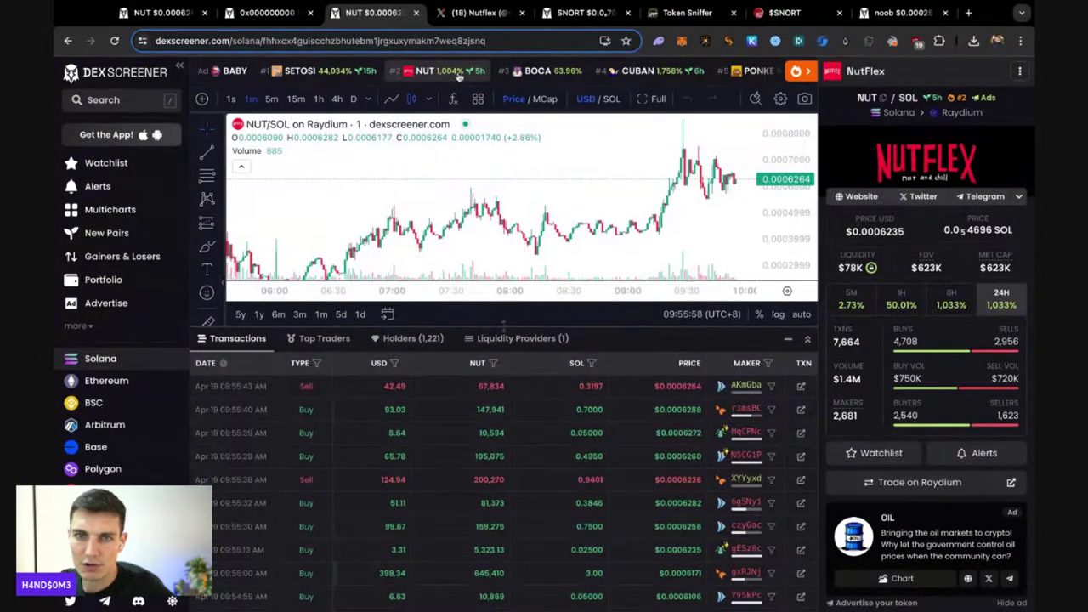
- Scroll through NUT's pair details and project card, then switch to the SNORT/WETH pair
scroll(1019, 323, down, 1)
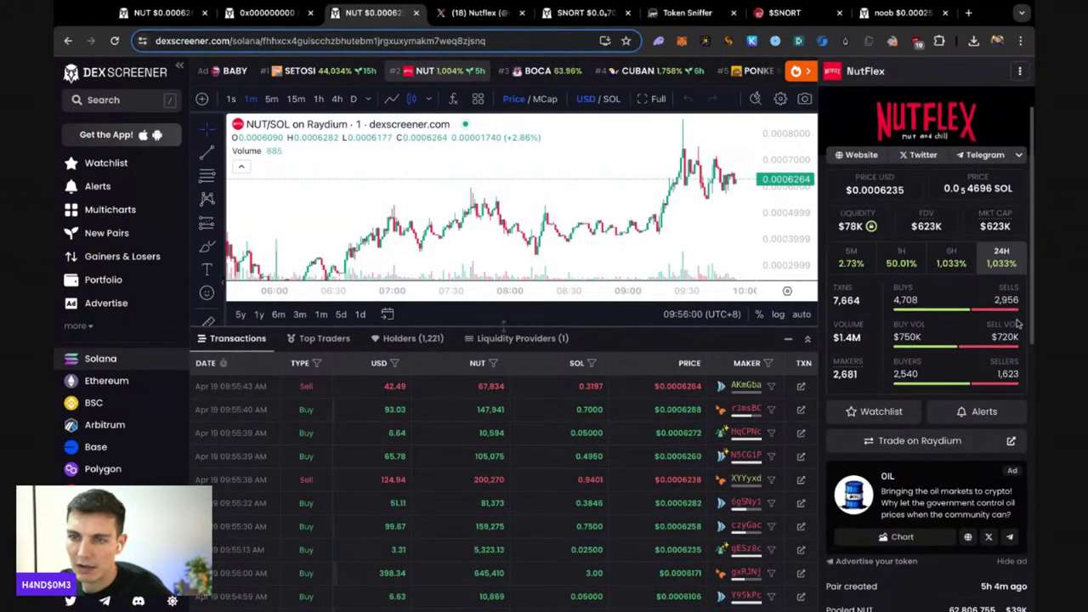
scroll(887, 331, down, 3)
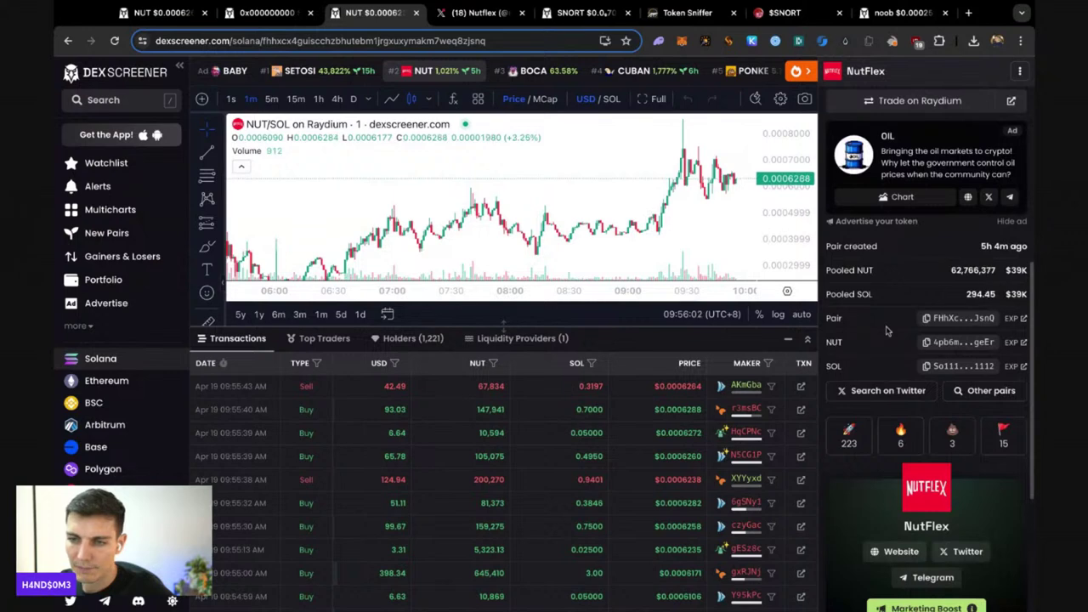
scroll(887, 331, down, 2)
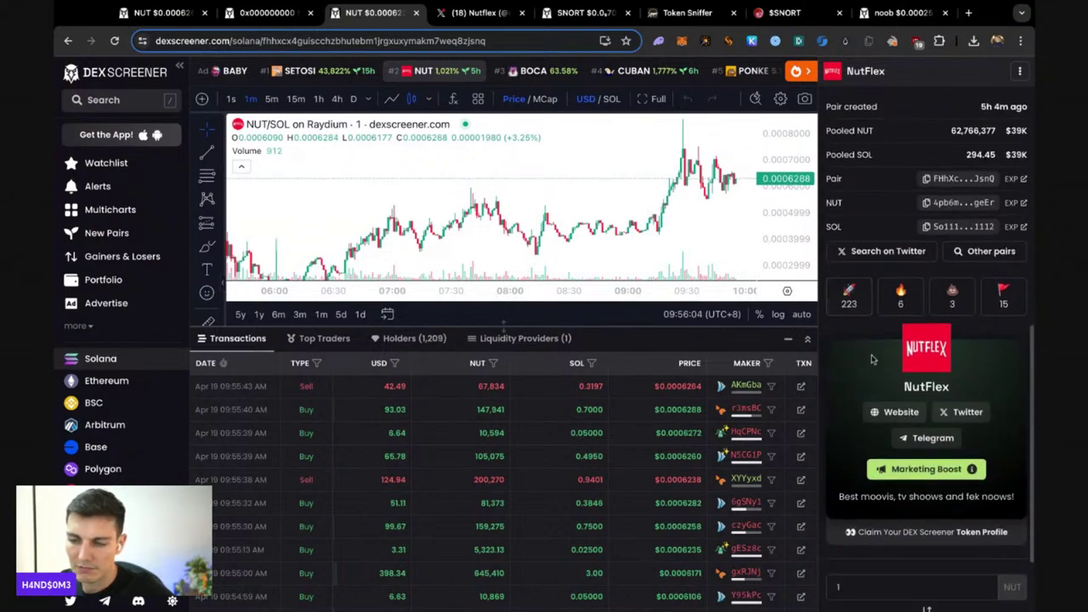
scroll(779, 255, up, 3)
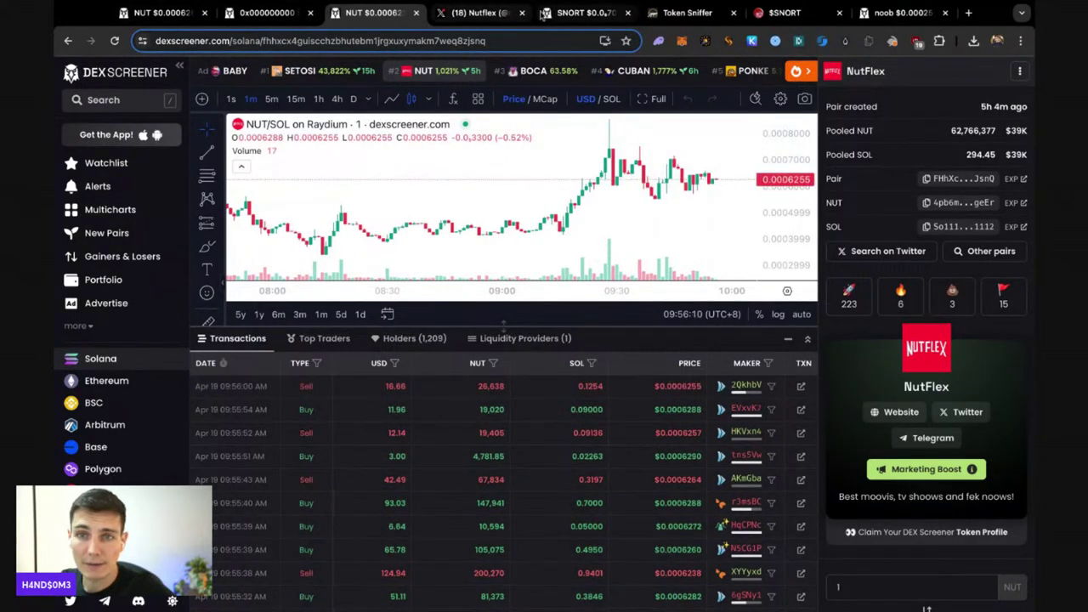
click(581, 12)
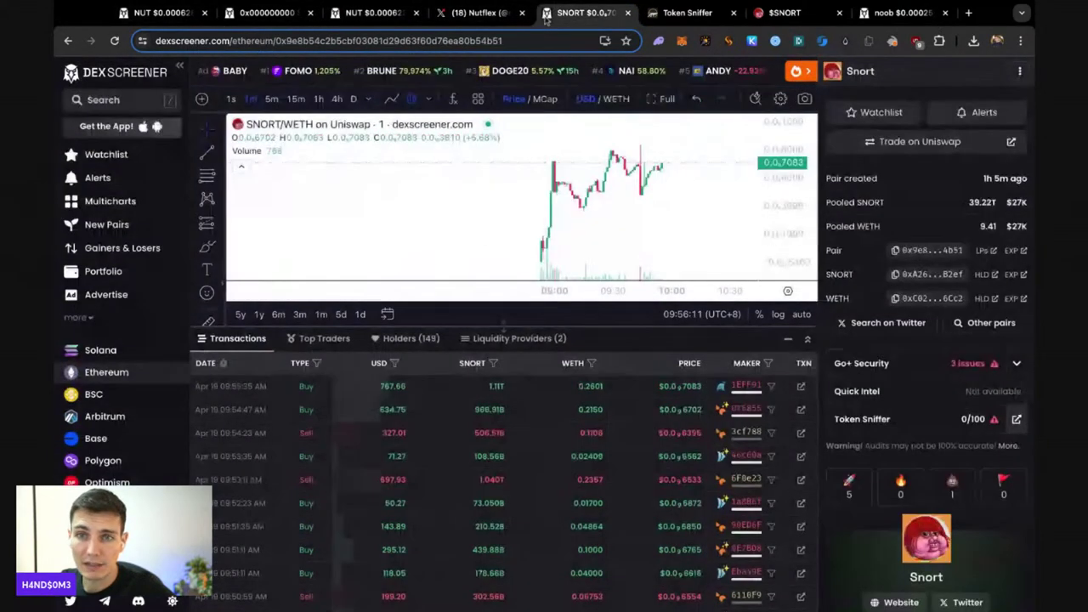
- Close the SNORT pair, Token Sniffer audit and $SNORT website tabs, leaving noob/SOL showing
click(629, 13)
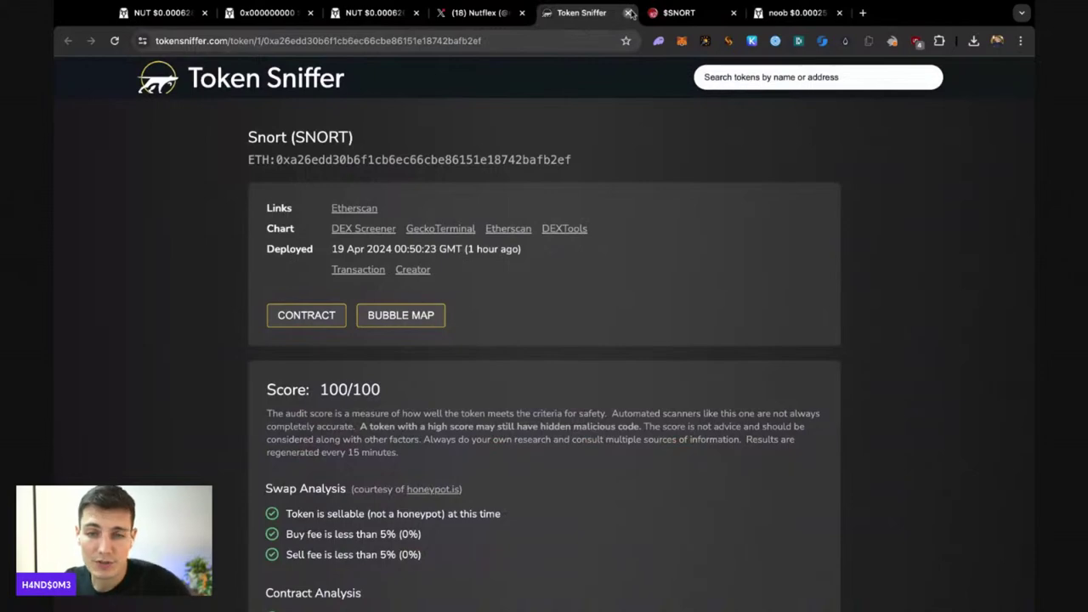
scroll(519, 142, down, 4)
scroll(433, 202, down, 5)
key(ctrl+w)
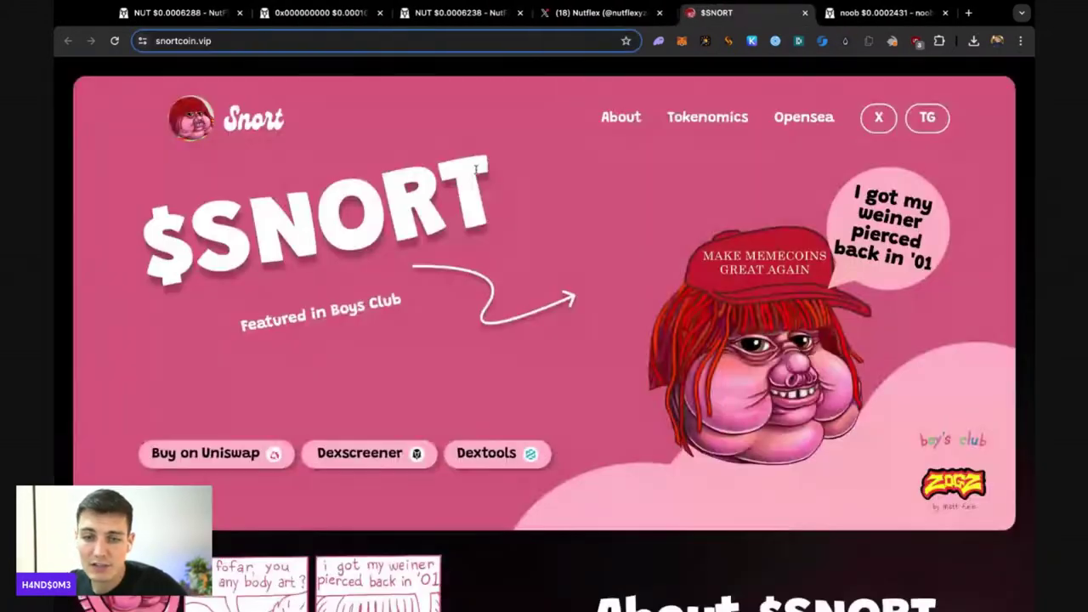
key(ctrl+w)
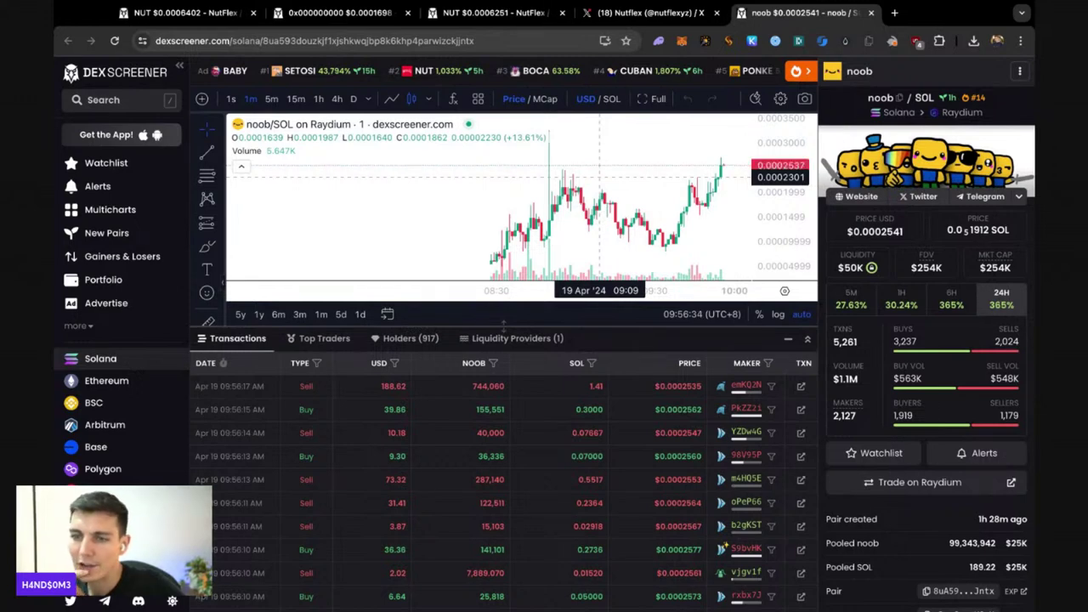
- Browse the $noob X account's verified followers, then return to its 140-follower profile
click(924, 197)
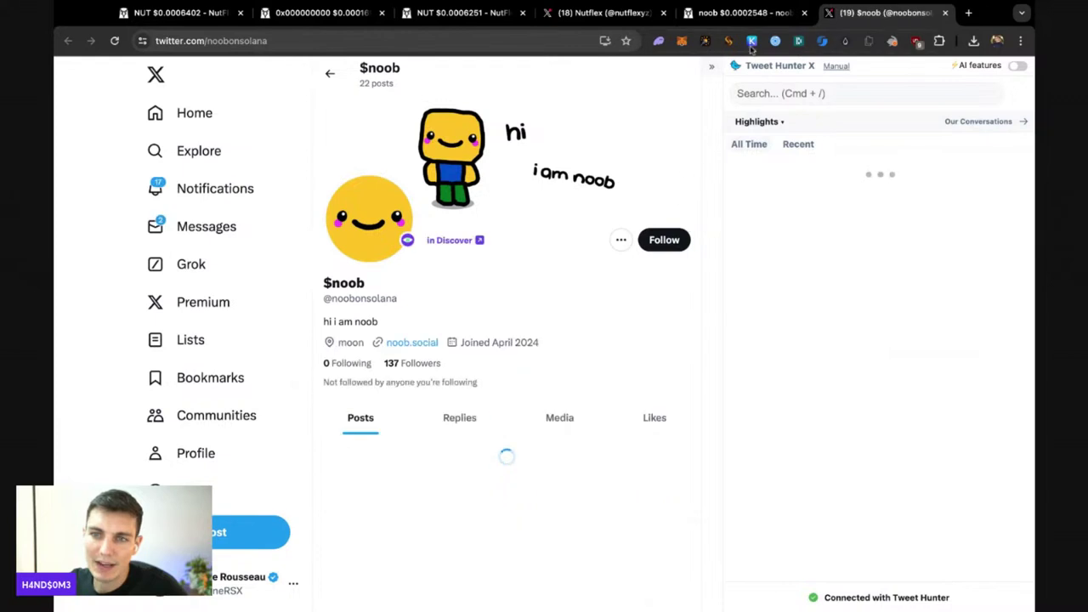
click(420, 364)
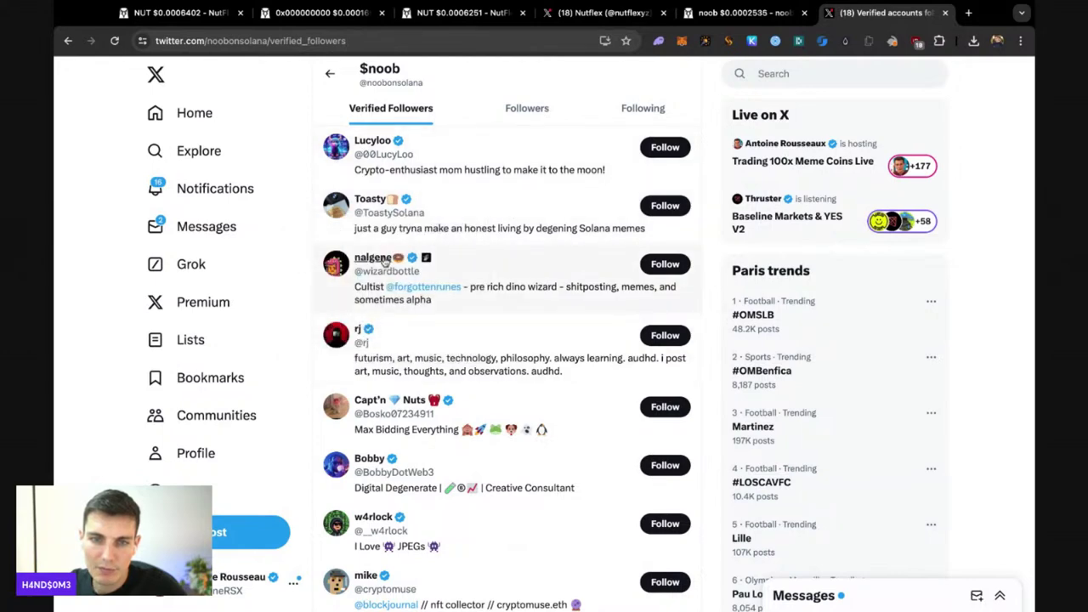
scroll(385, 263, down, 1)
scroll(366, 340, down, 1)
mouse_move(365, 425)
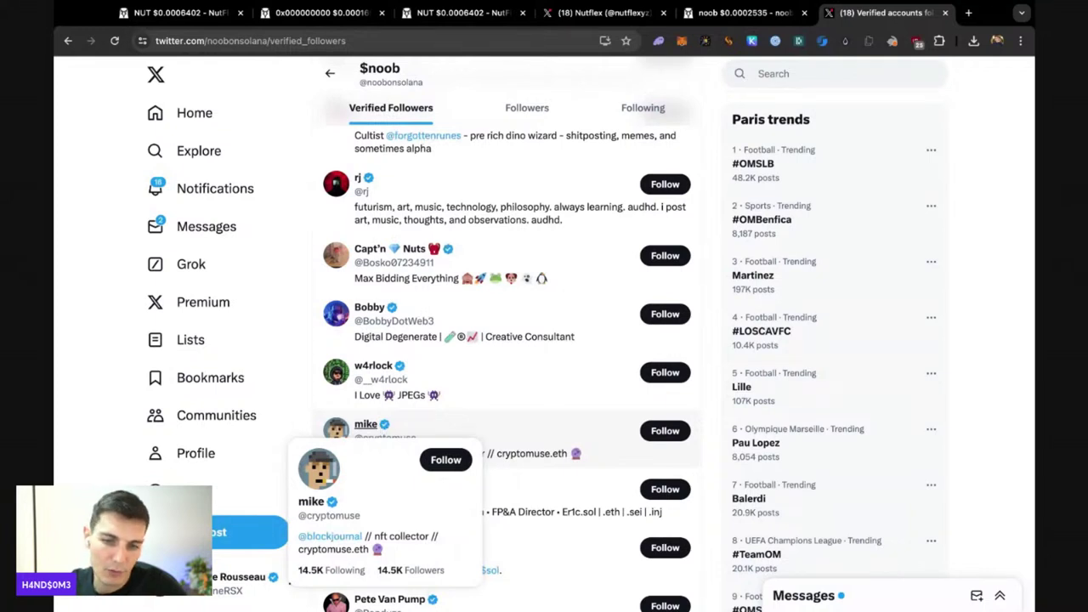
scroll(554, 382, down, 2)
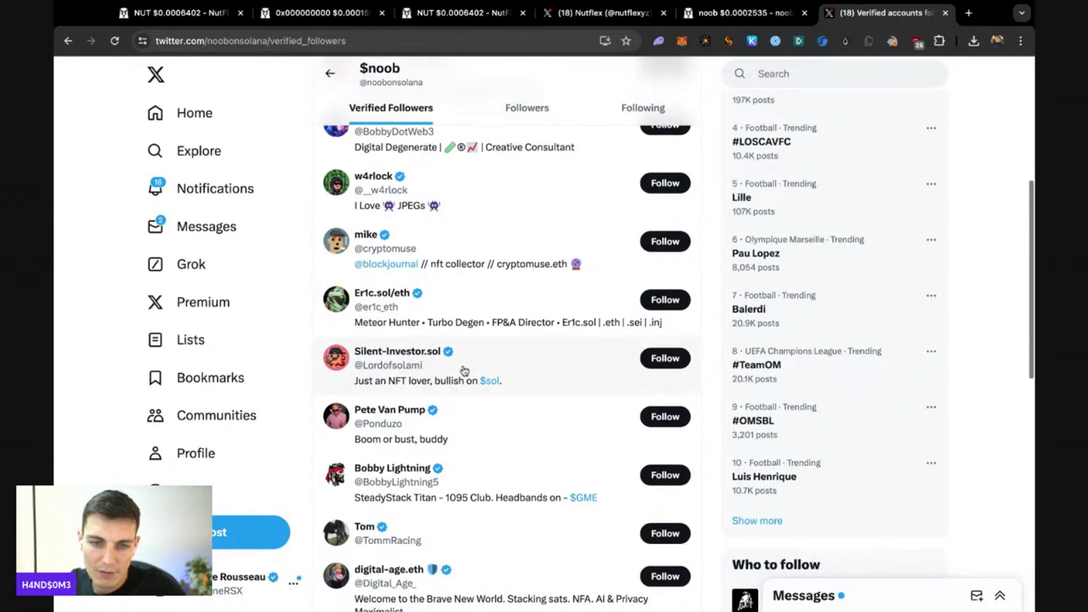
scroll(461, 372, down, 3)
scroll(358, 425, down, 1)
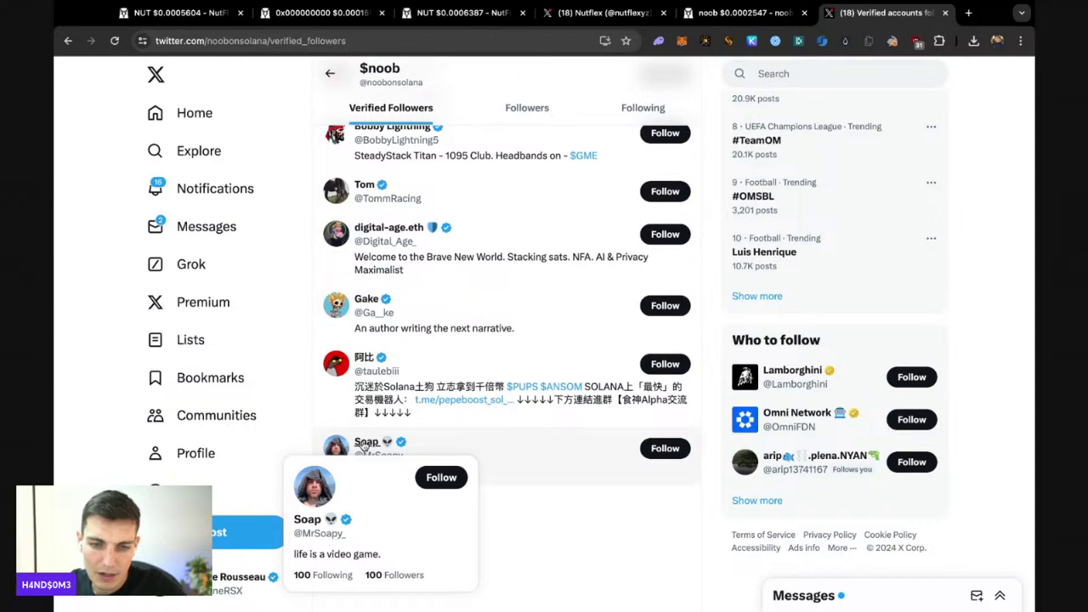
scroll(363, 448, up, 2)
scroll(395, 338, up, 3)
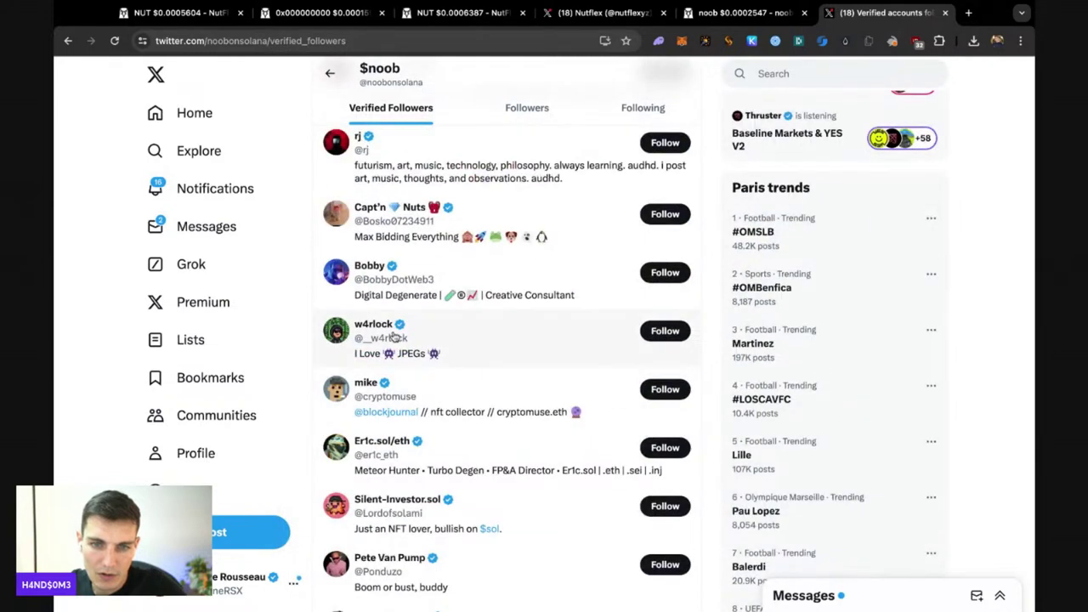
mouse_move(369, 266)
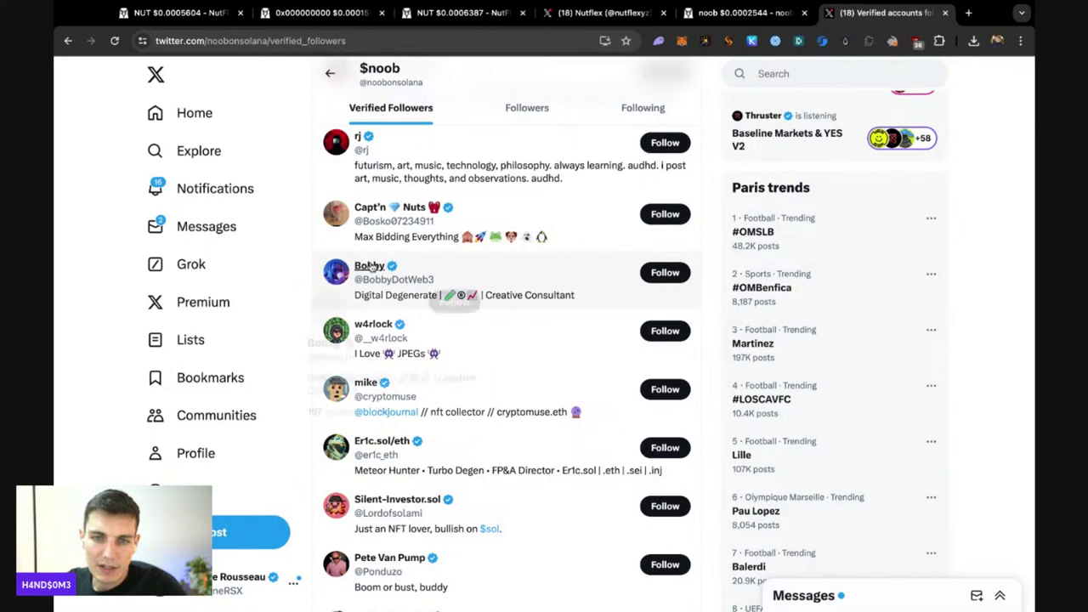
scroll(394, 207, up, 2)
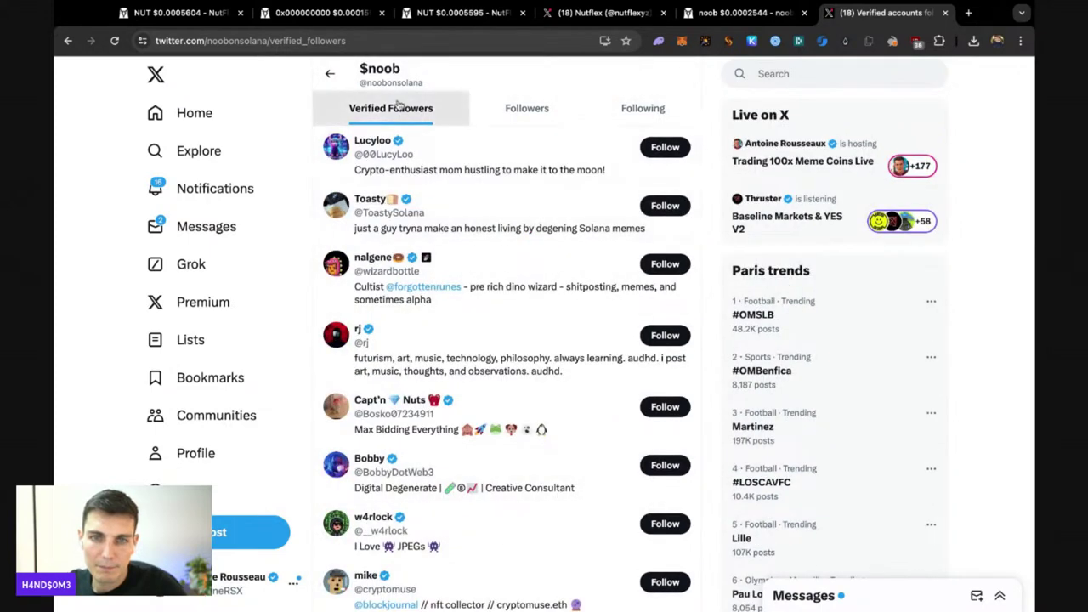
click(330, 73)
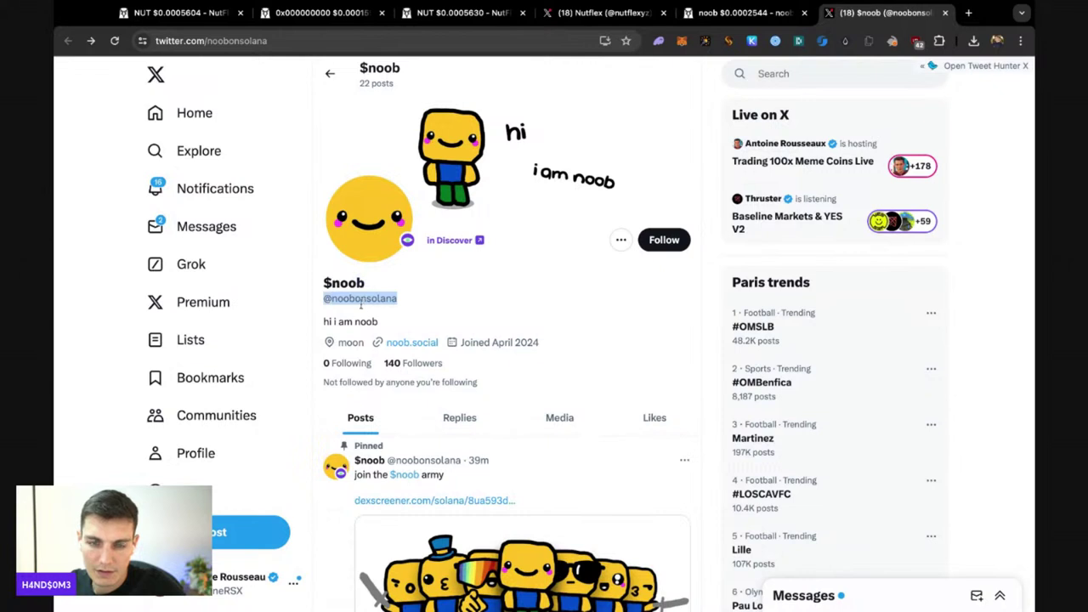
key(ctrl+t)
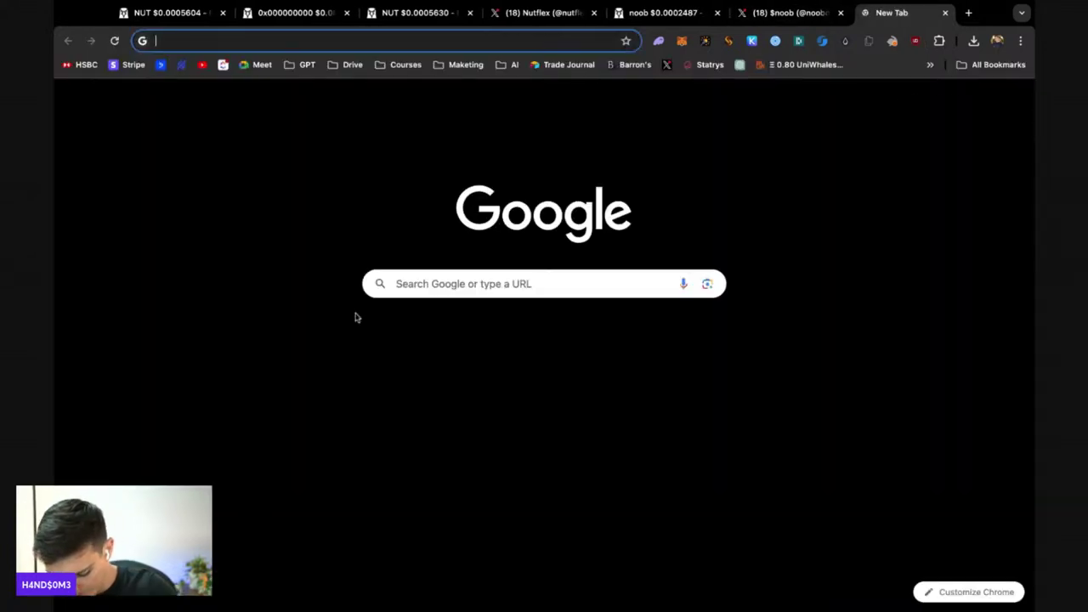
text(hf)
key(BackSpace)
key(BackSpace)
text(tweetscout.io/search?q=@noobonsolana)
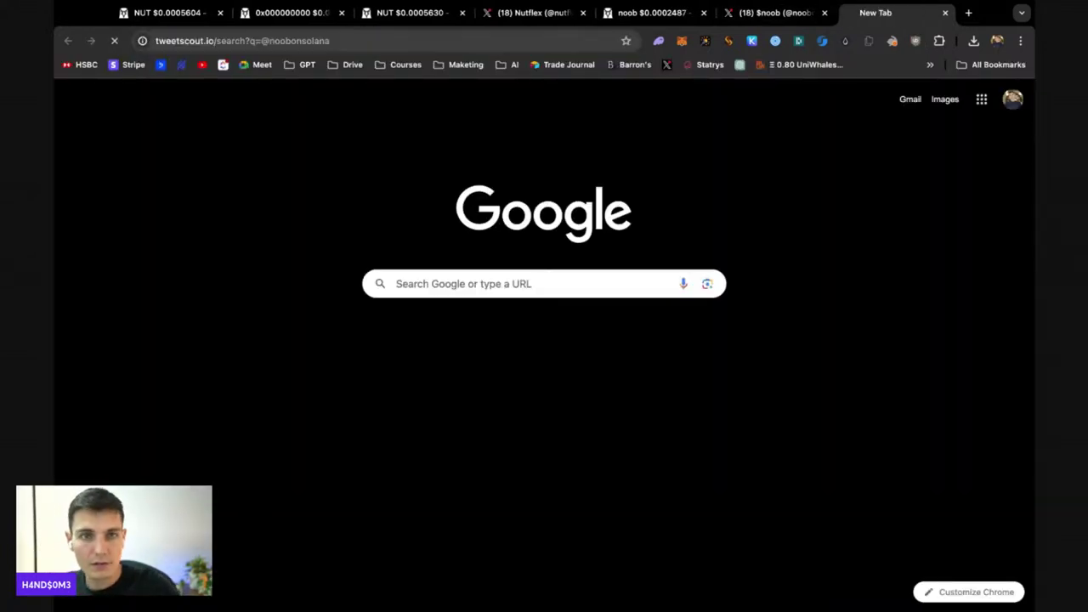
key(Return)
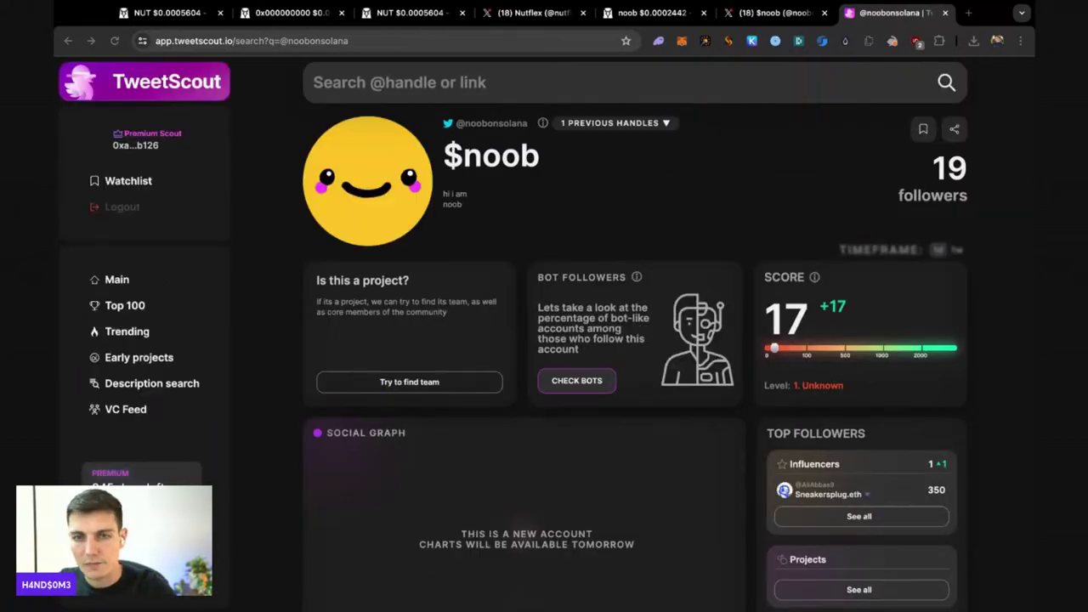
scroll(544, 340, down, 2)
scroll(544, 340, down, 3)
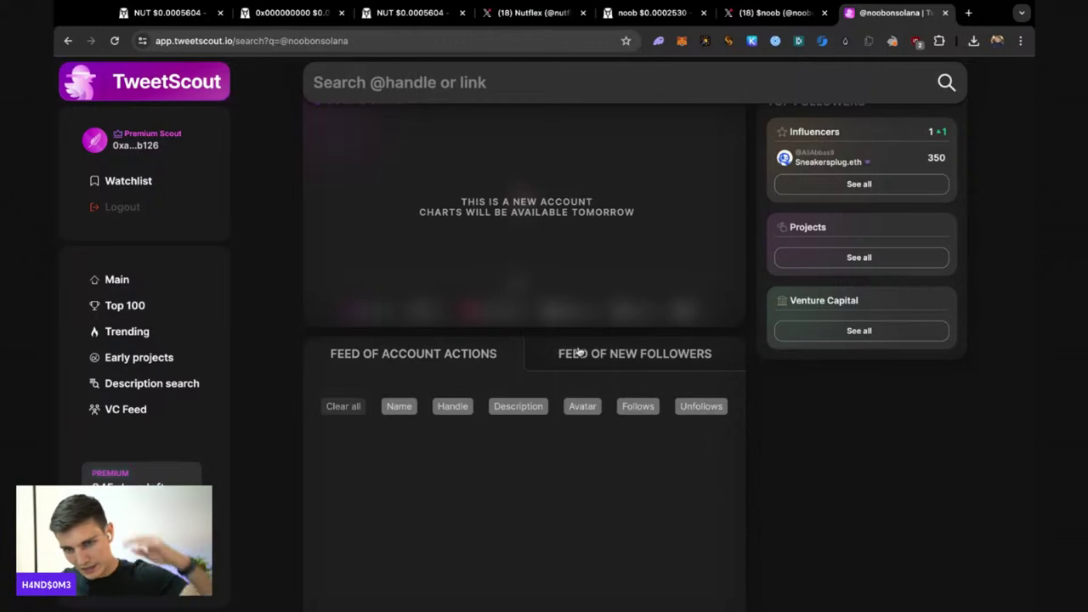
scroll(586, 365, up, 3)
scroll(587, 365, down, 3)
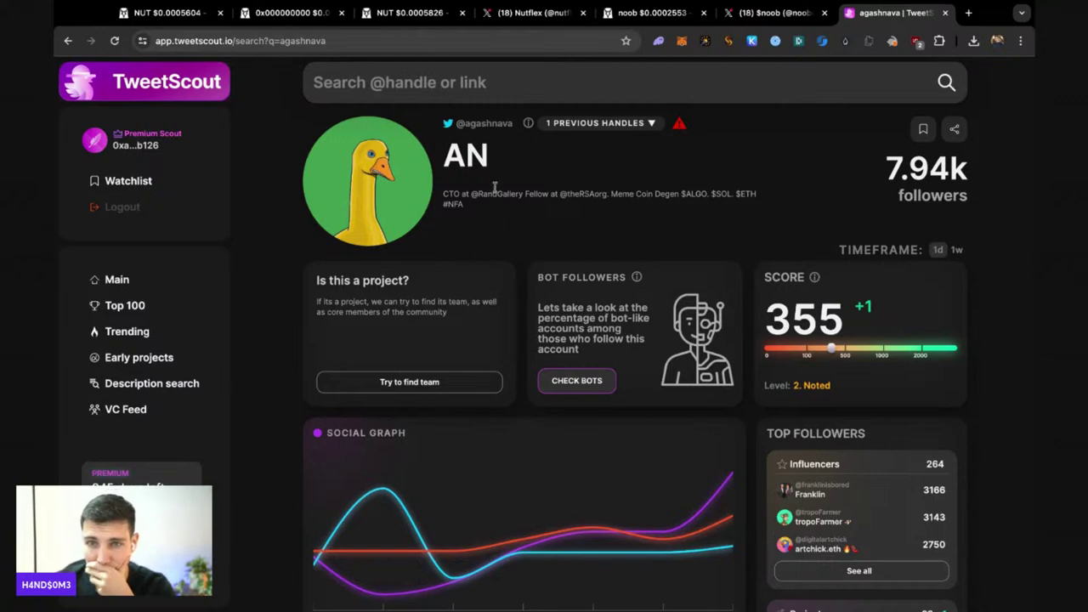
click(567, 130)
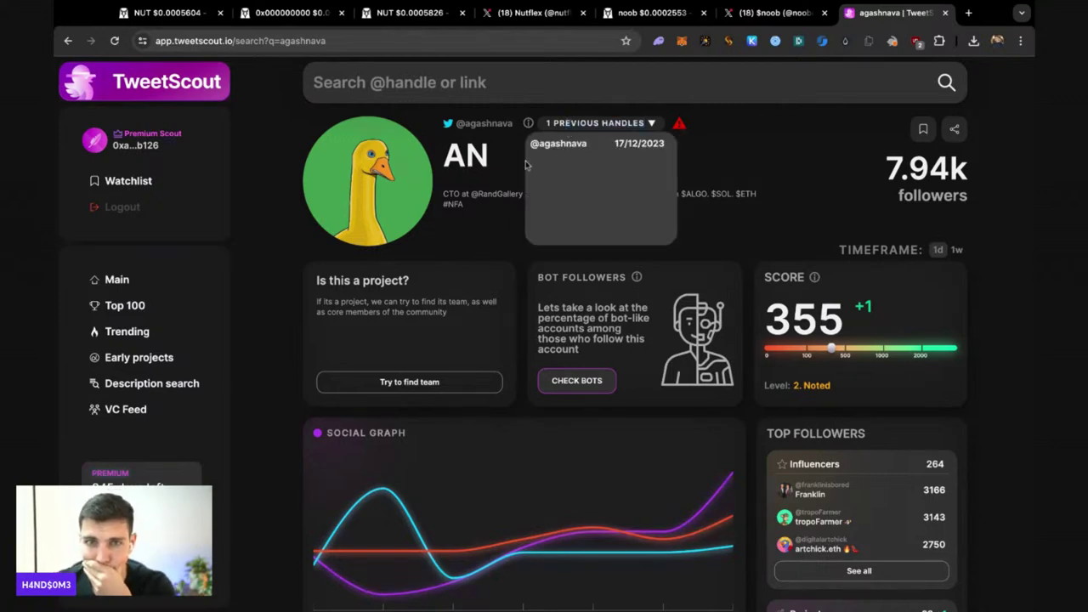
click(482, 124)
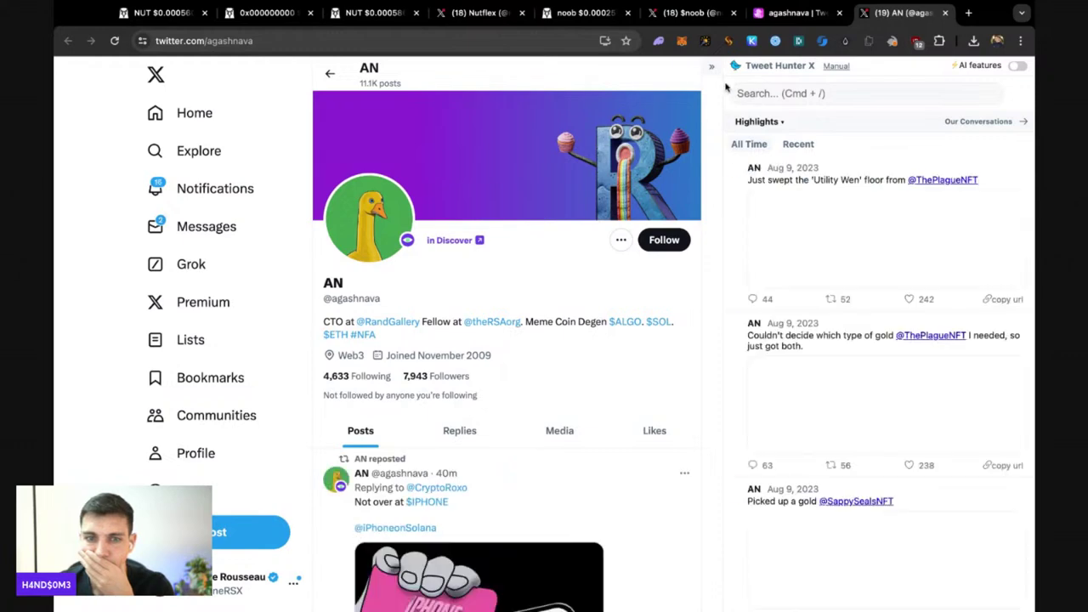
click(710, 68)
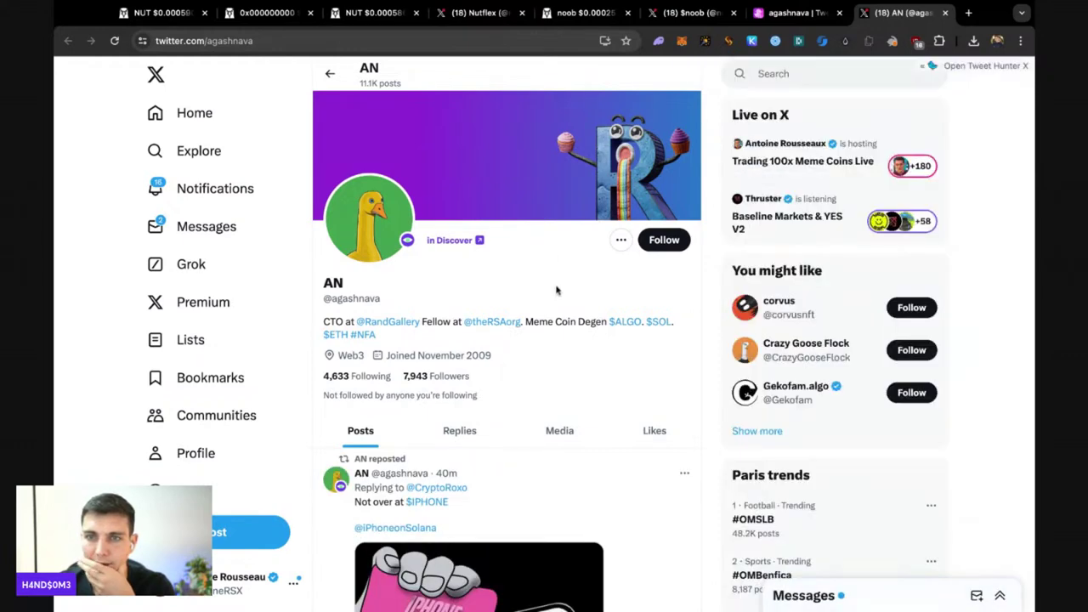
scroll(717, 201, down, 5)
scroll(717, 201, down, 5)
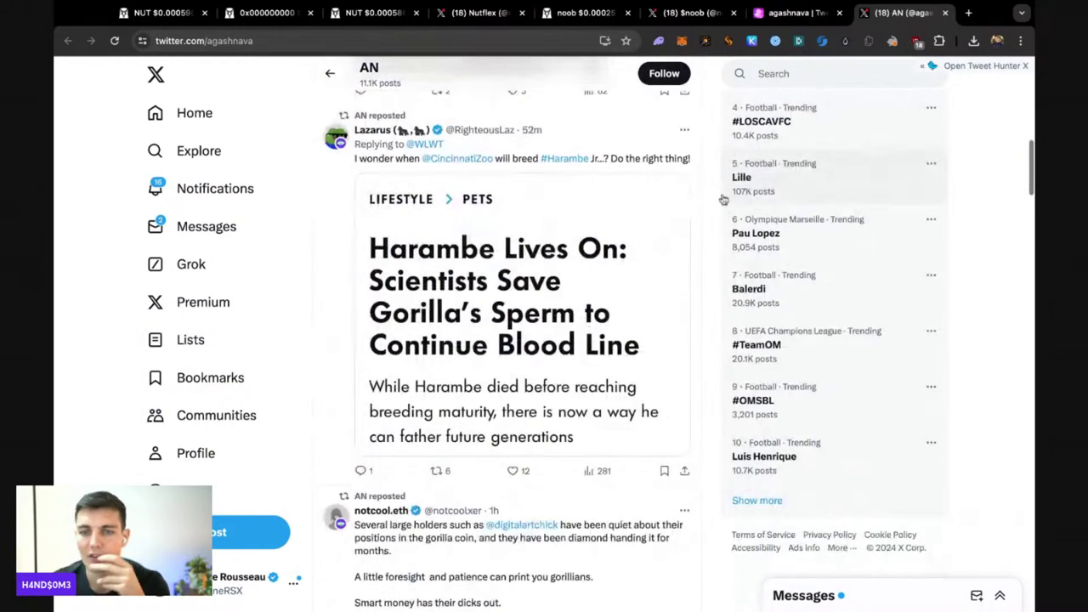
key(ctrl+w)
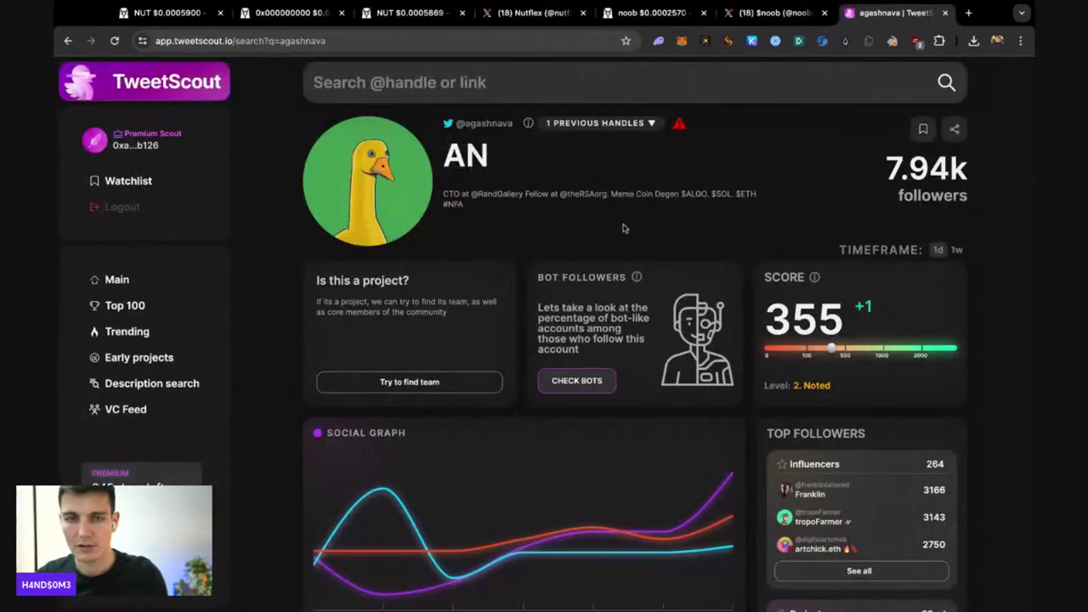
key(ctrl+w)
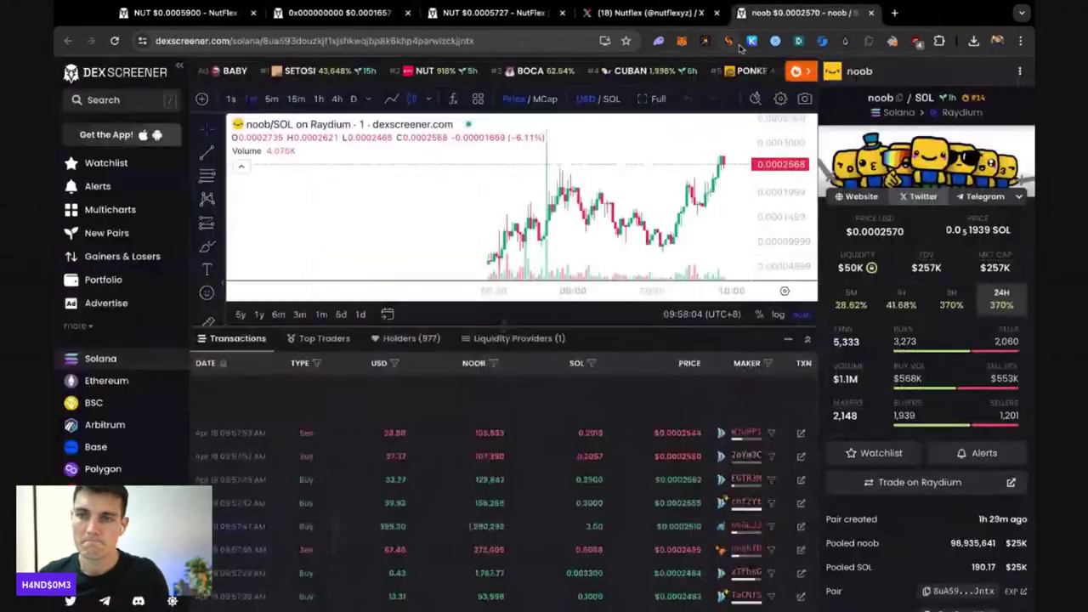
key(ctrl+w)
click(646, 13)
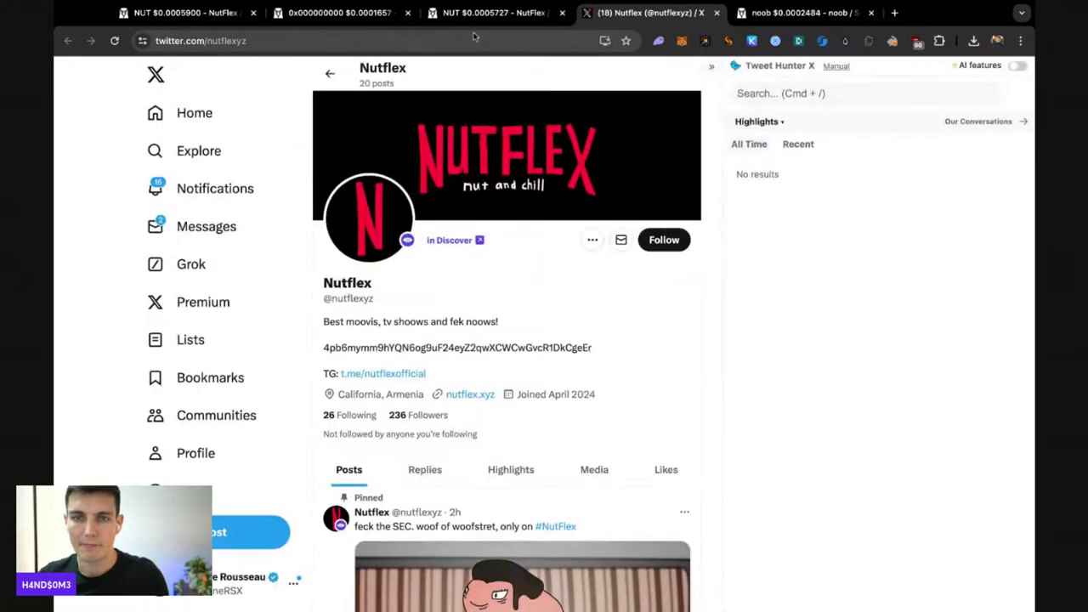
scroll(620, 121, down, 3)
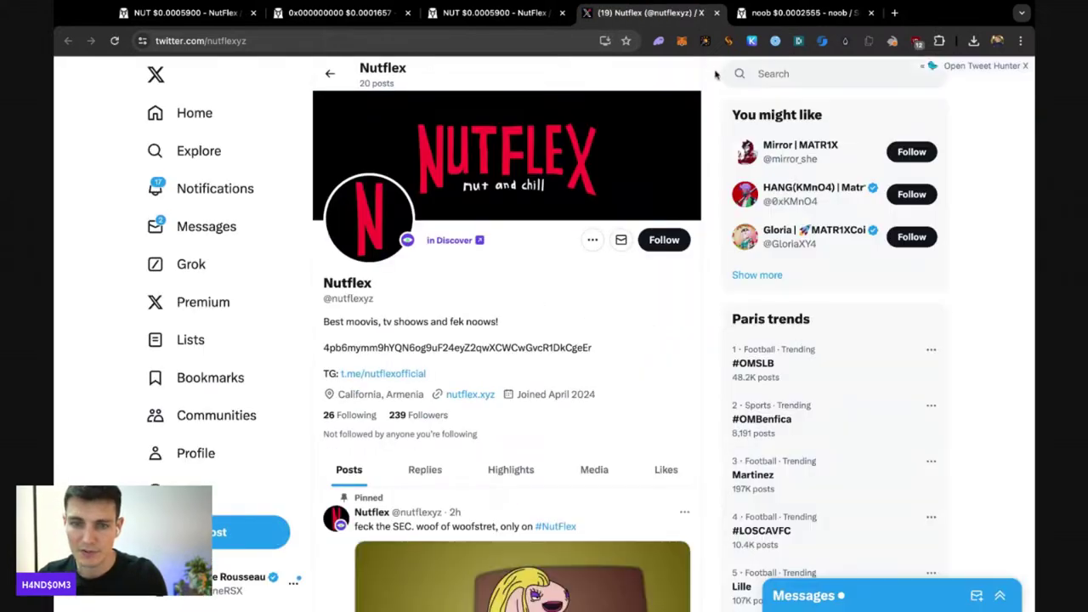
scroll(693, 99, down, 5)
scroll(549, 180, up, 4)
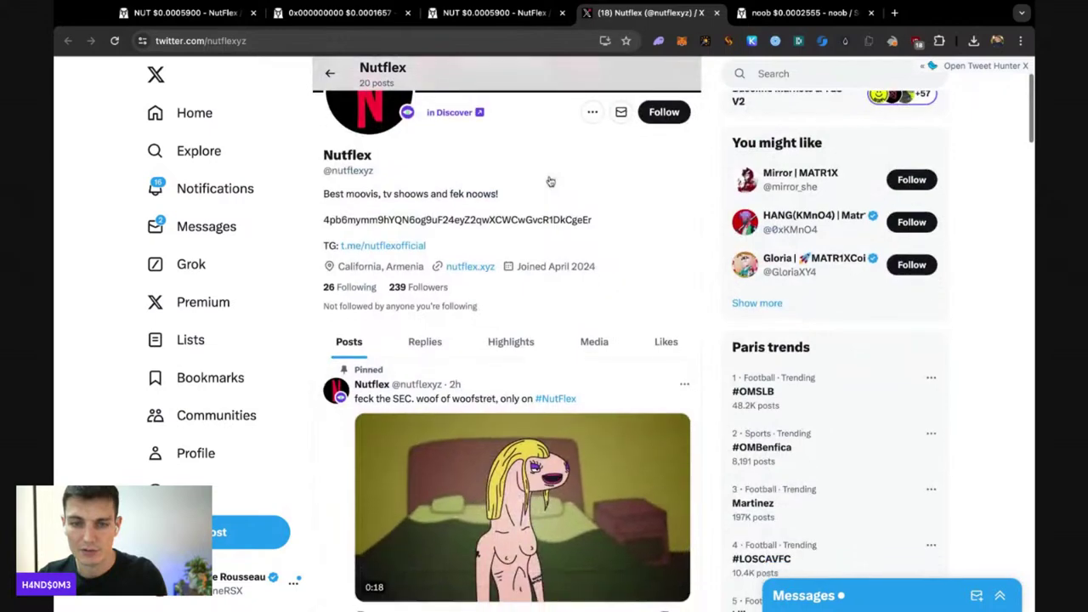
scroll(550, 181, down, 6)
scroll(836, 403, up, 1)
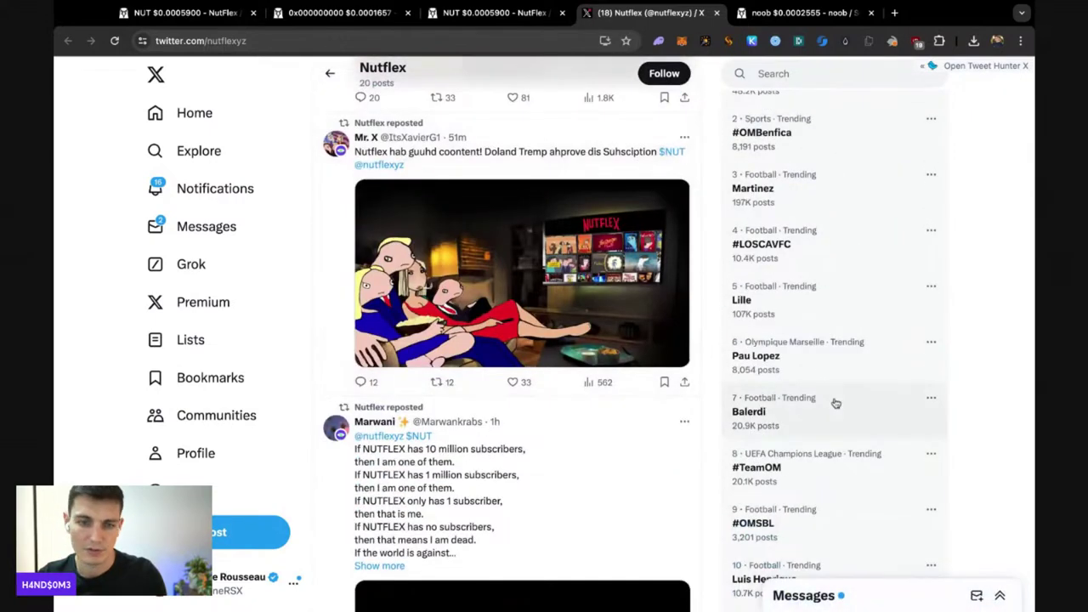
scroll(650, 360, down, 4)
scroll(634, 378, down, 5)
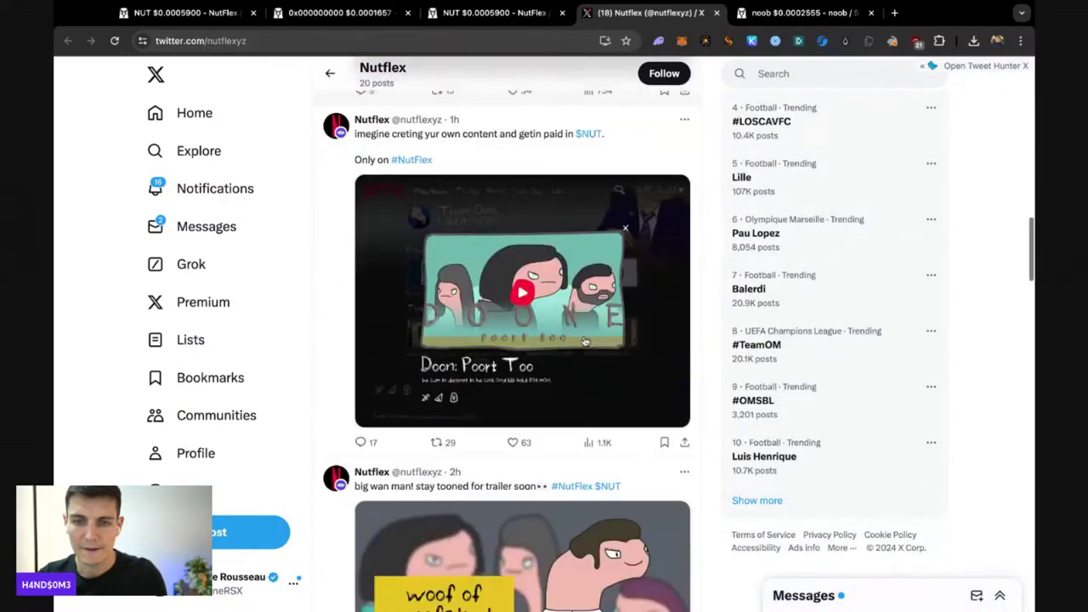
scroll(634, 378, down, 2)
scroll(634, 378, down, 3)
scroll(544, 204, up, 8)
scroll(544, 204, up, 5)
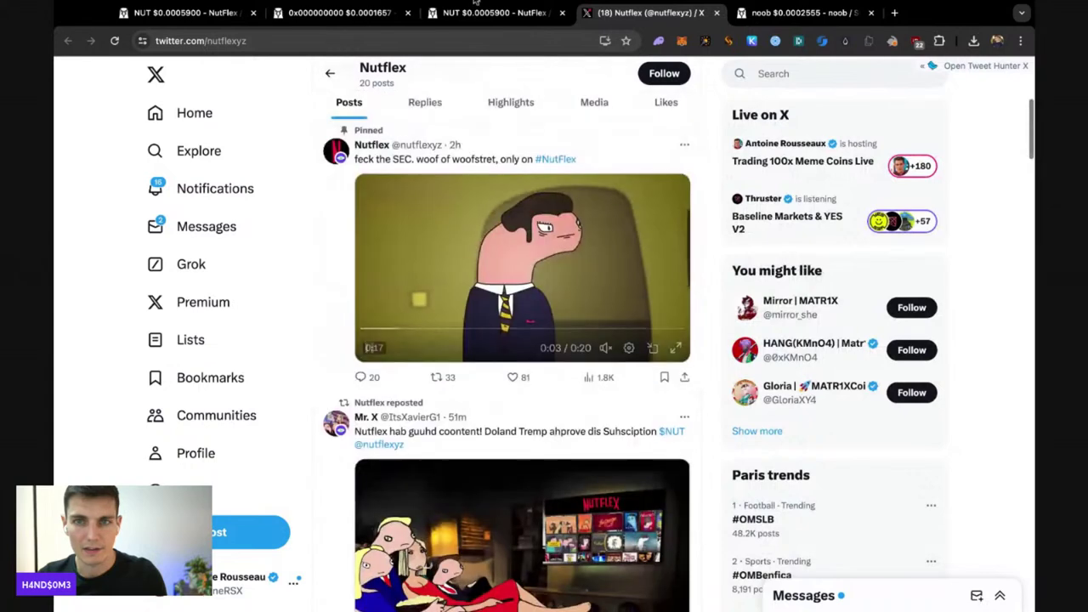
click(493, 13)
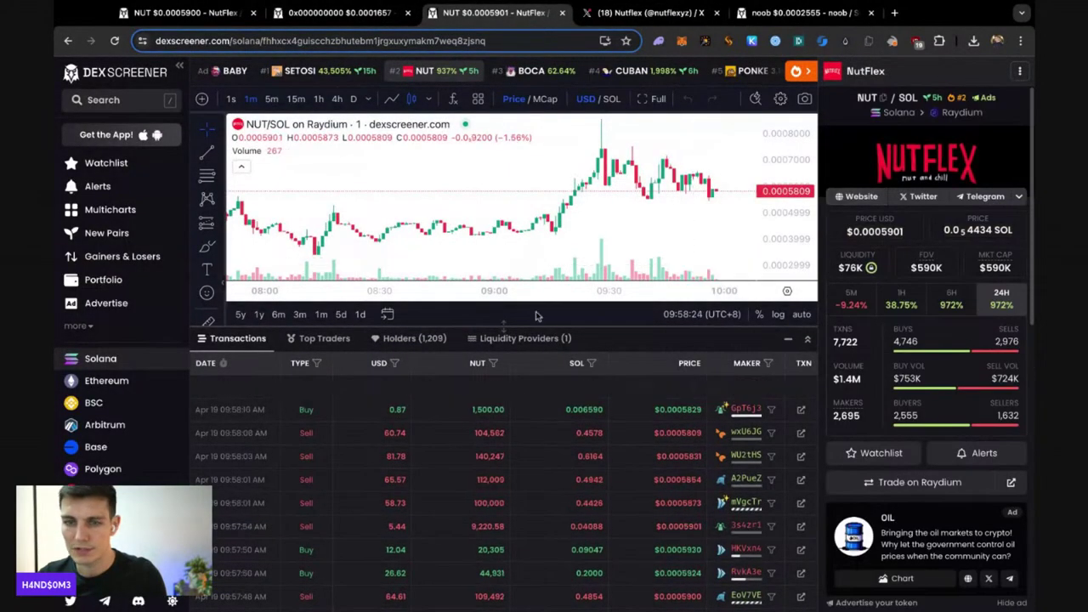
- Enlarge and pan the NUT/SOL chart, glance at the 0x000000000/WETH pair, then return to NUT/SOL
drag(521, 327, 521, 541)
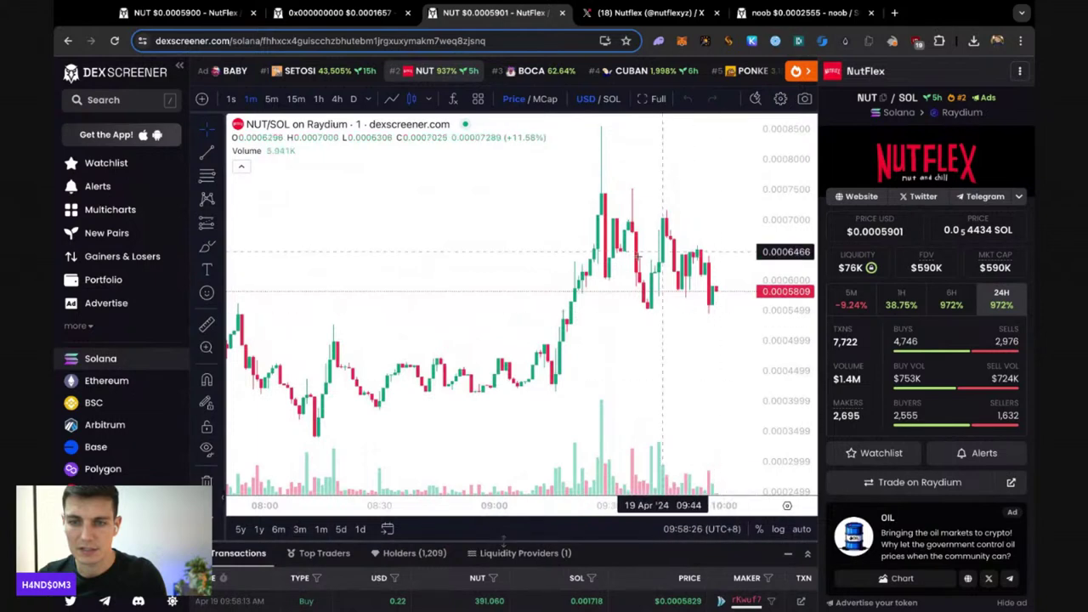
drag(603, 269, 539, 175)
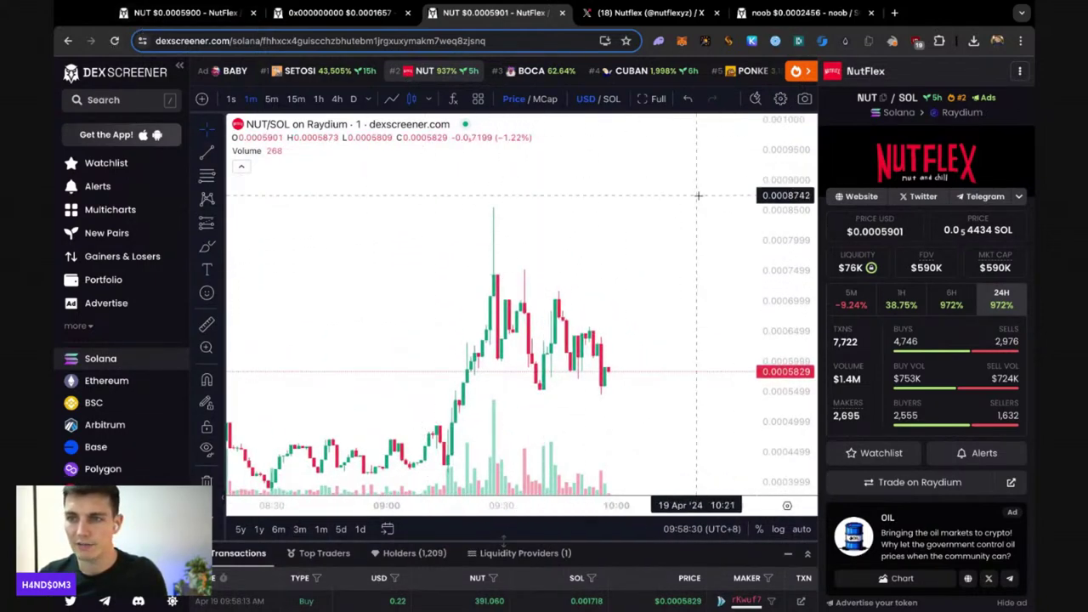
click(292, 19)
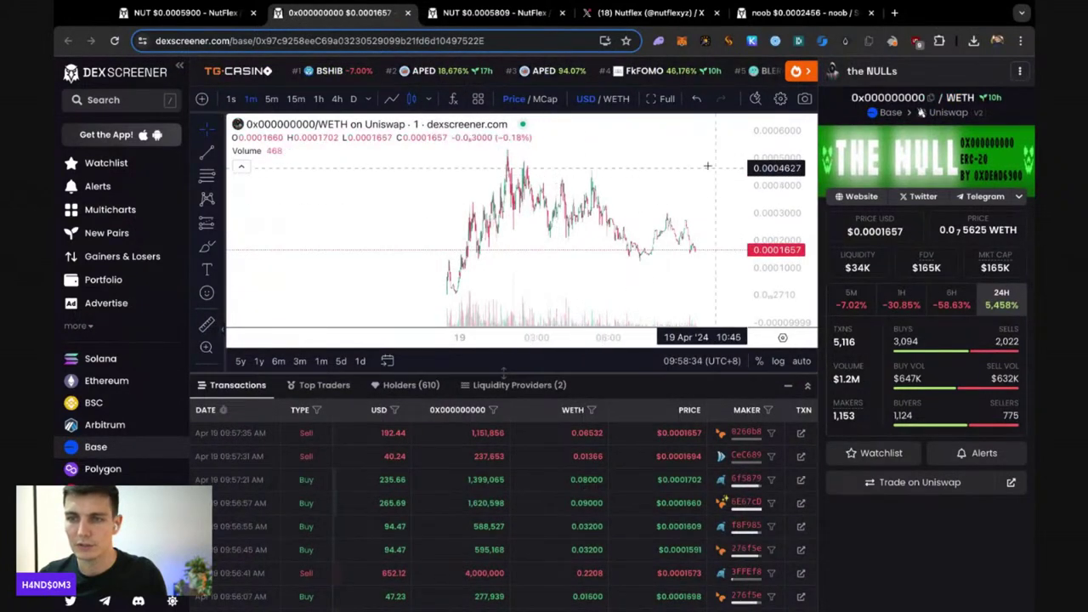
click(183, 13)
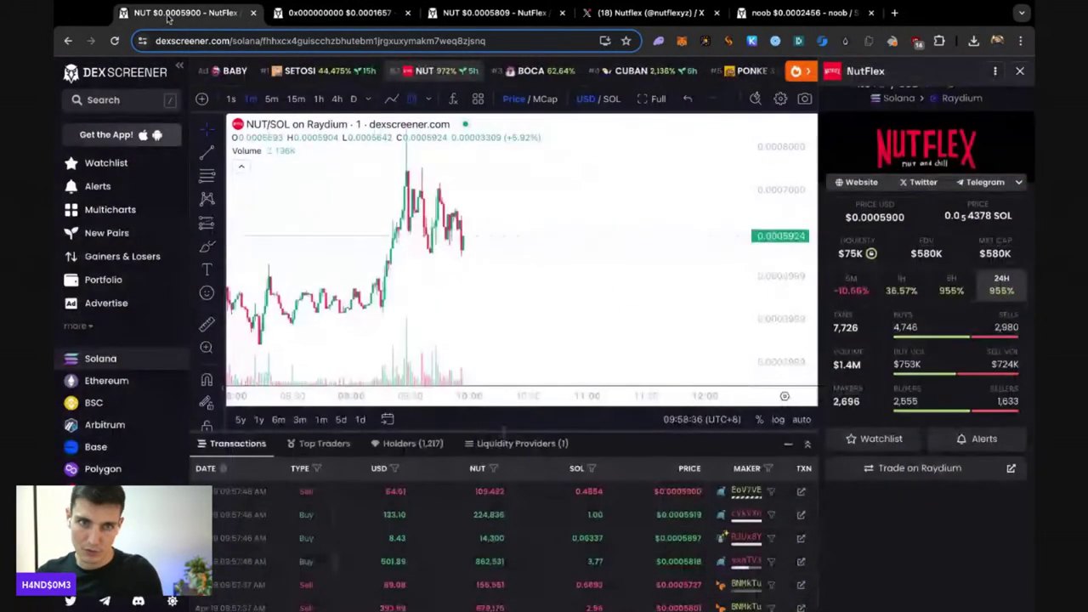